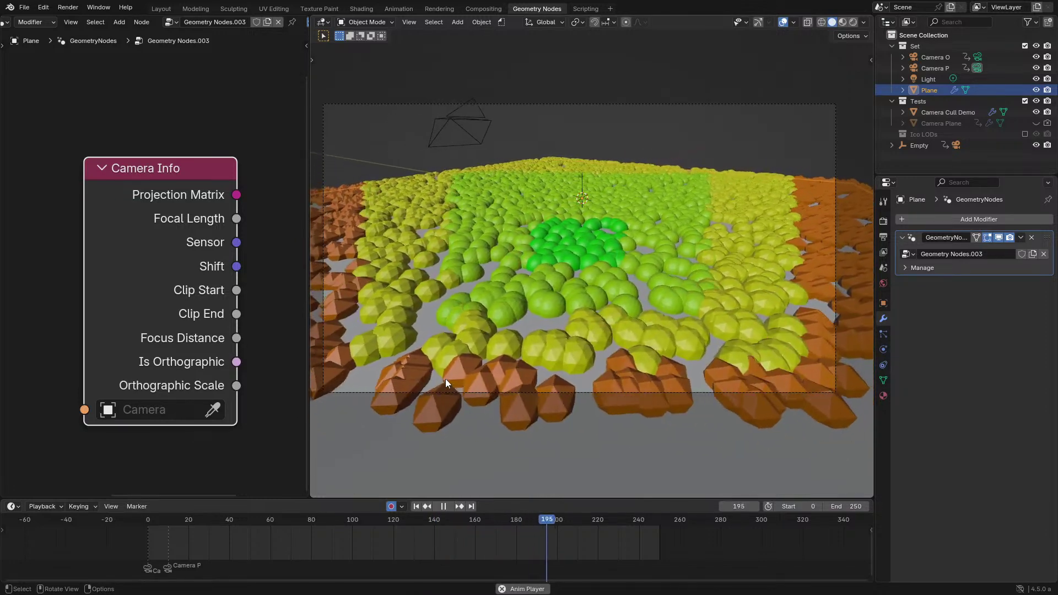
Play the animation and examine how the Camera Cull 1 gradient drives instance selection and index in the Camera Cull Demo node tree.
click(554, 236)
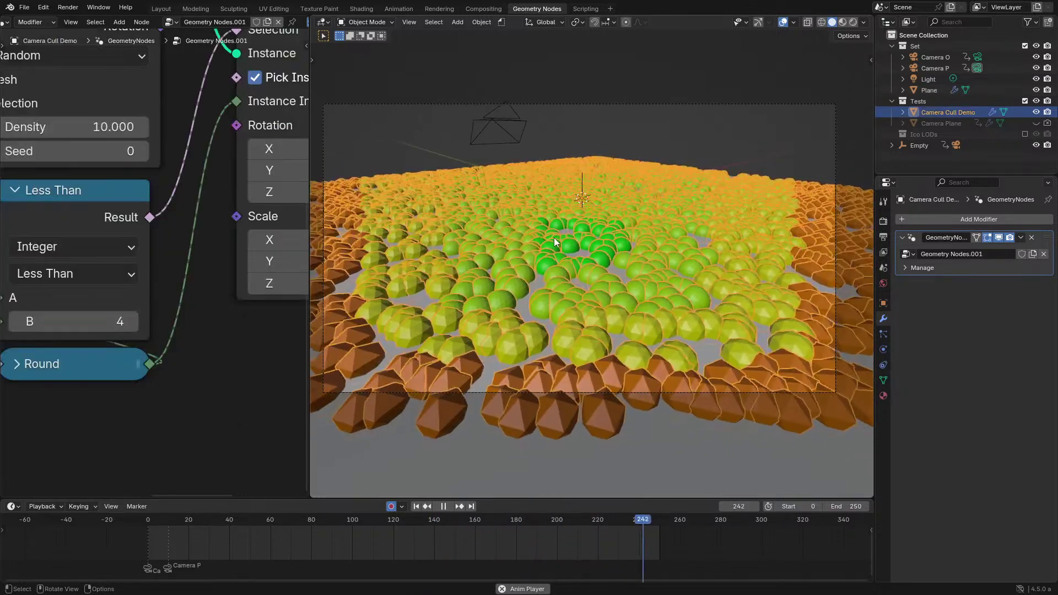
key(space)
key(ctrl+space)
scroll(507, 352, down, 5)
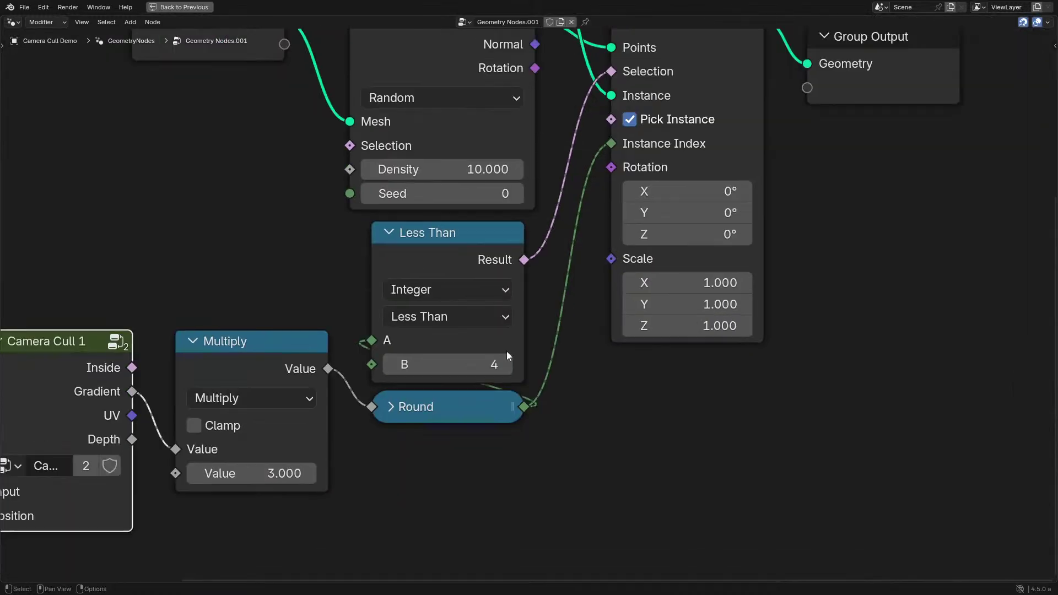
middle_drag(193, 298, 358, 264)
key(ctrl+space)
key(space)
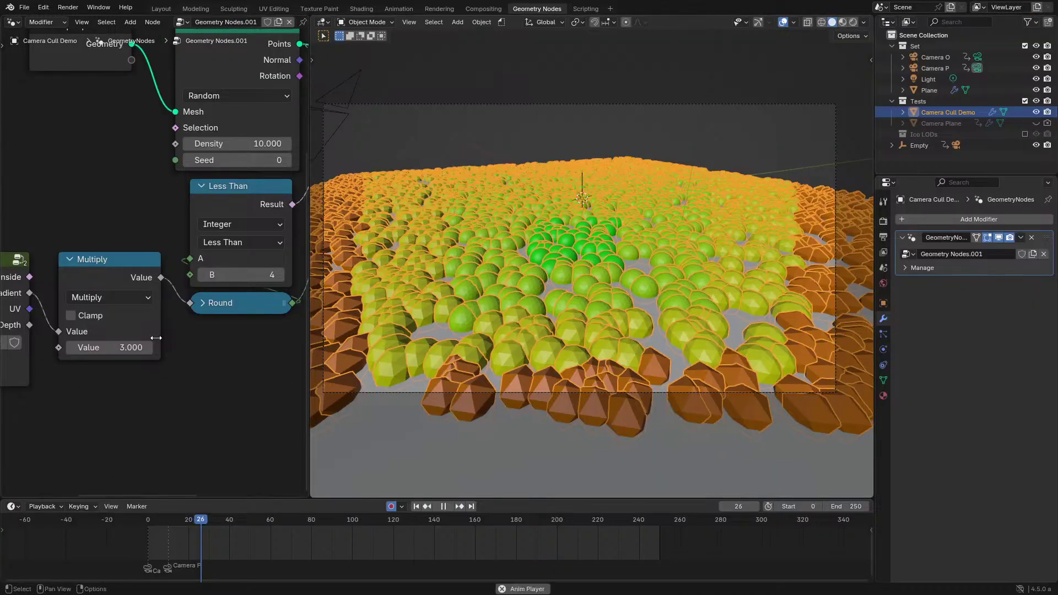
middle_drag(122, 325, 203, 309)
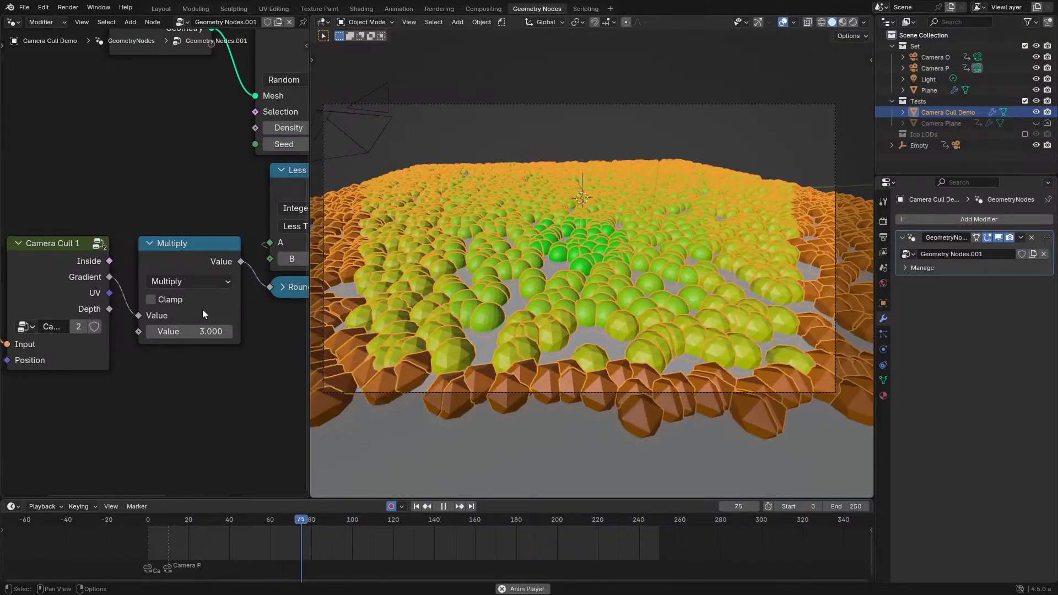
key(space)
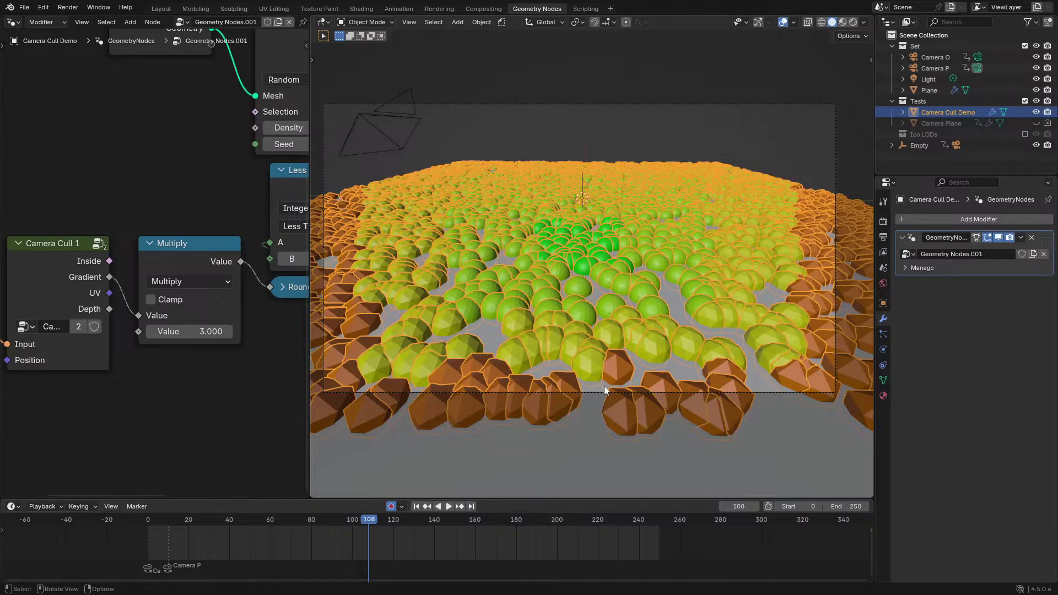
Examine the outputs of the Camera Info node in the Plane's geometry node tree.
click(604, 387)
scroll(175, 233, down, 6)
middle_drag(174, 232, 51, 247)
scroll(151, 253, up, 8)
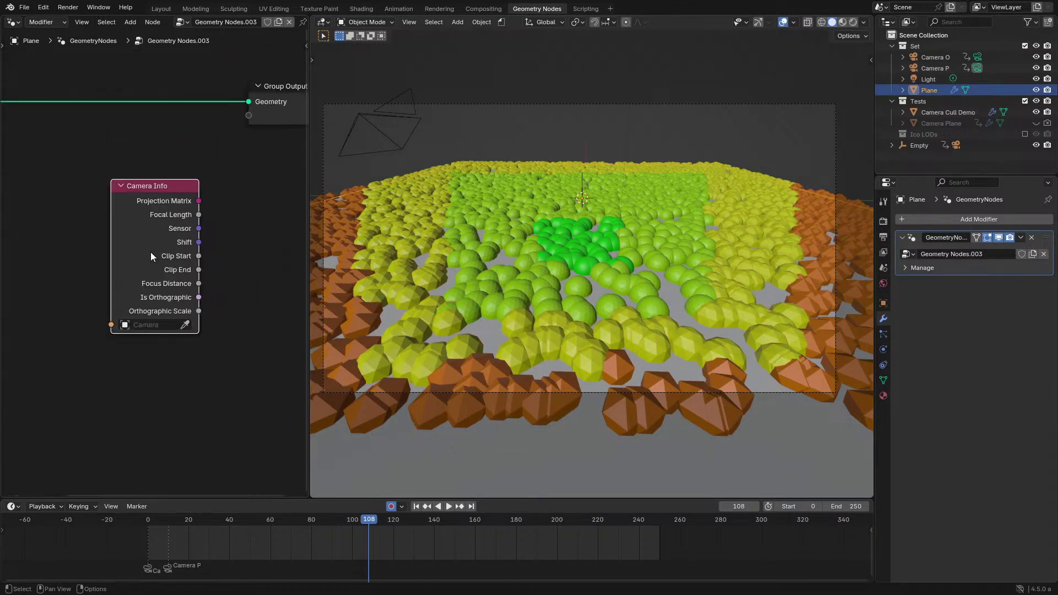
key(ctrl+space)
middle_drag(501, 311, 475, 309)
scroll(473, 306, up, 2)
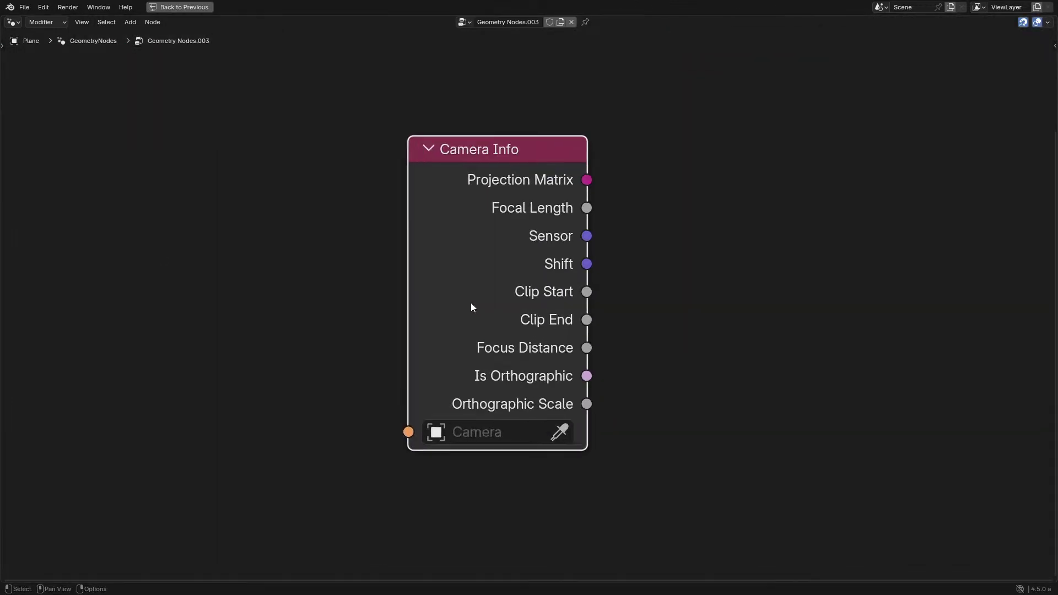
middle_drag(729, 189, 648, 246)
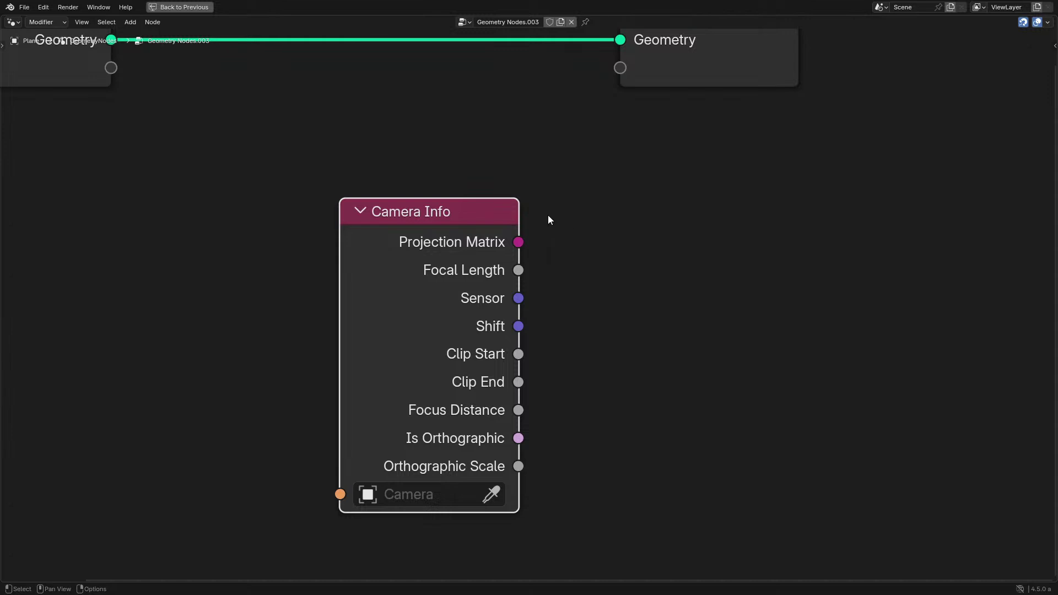
key(ctrl+space)
middle_drag(257, 243, 27, 228)
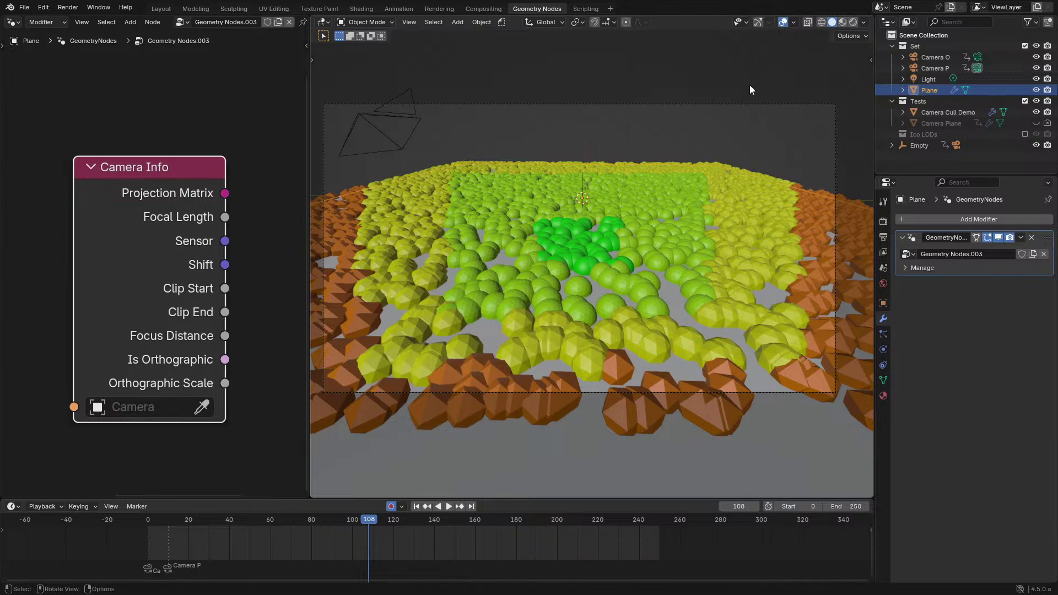
Set Camera P's sensor size to 22 mm.
click(763, 104)
click(883, 349)
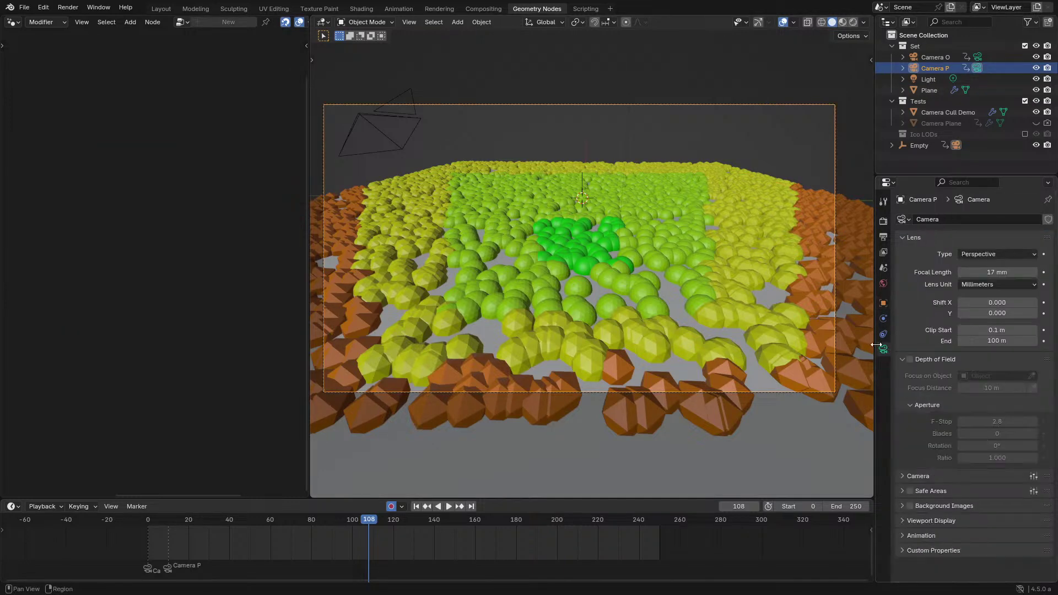
click(915, 477)
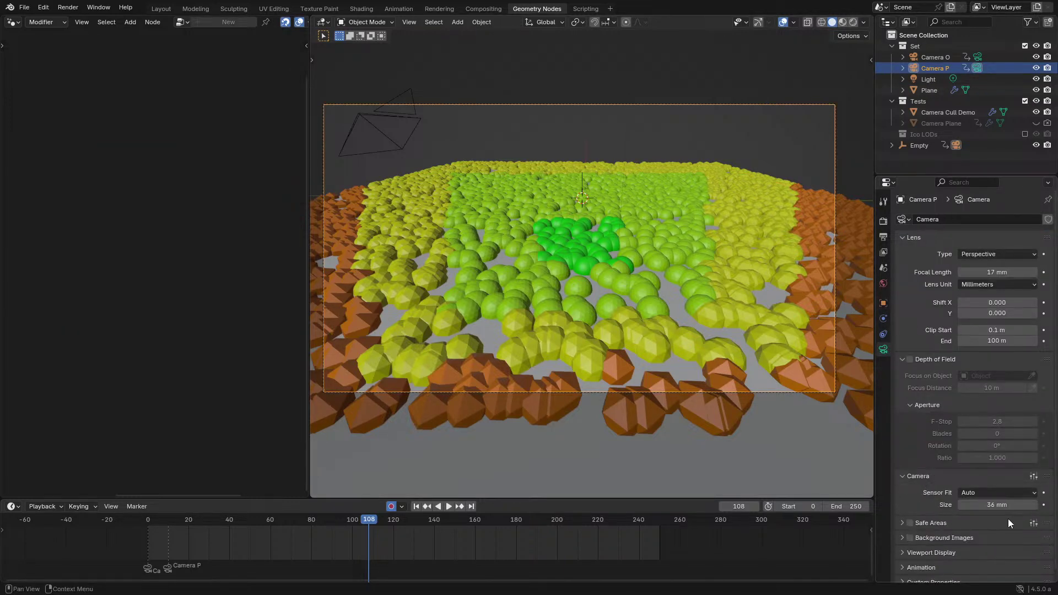
mouse_move(998, 505)
mouse_down()
mouse_move(972, 505)
mouse_move(1047, 505)
mouse_move(956, 505)
mouse_move(1024, 505)
mouse_move(971, 505)
mouse_move(1019, 503)
mouse_move(1004, 503)
mouse_up()
Play the animation through Camera P to check the culling, and review its Sensor Fit options.
key(space)
key(space)
key(space)
key(space)
key(space)
key(space)
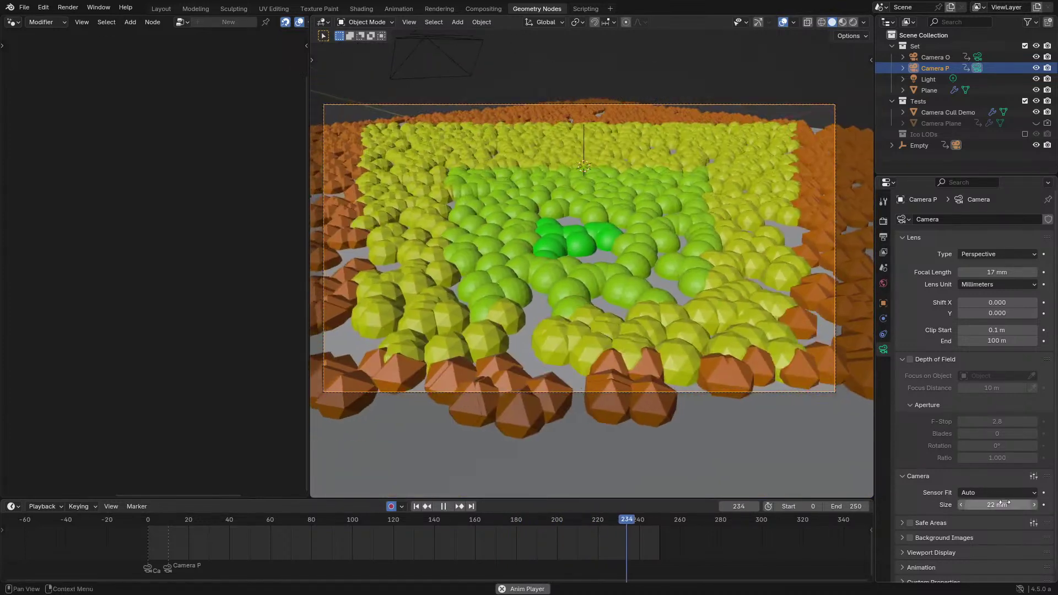
key(space)
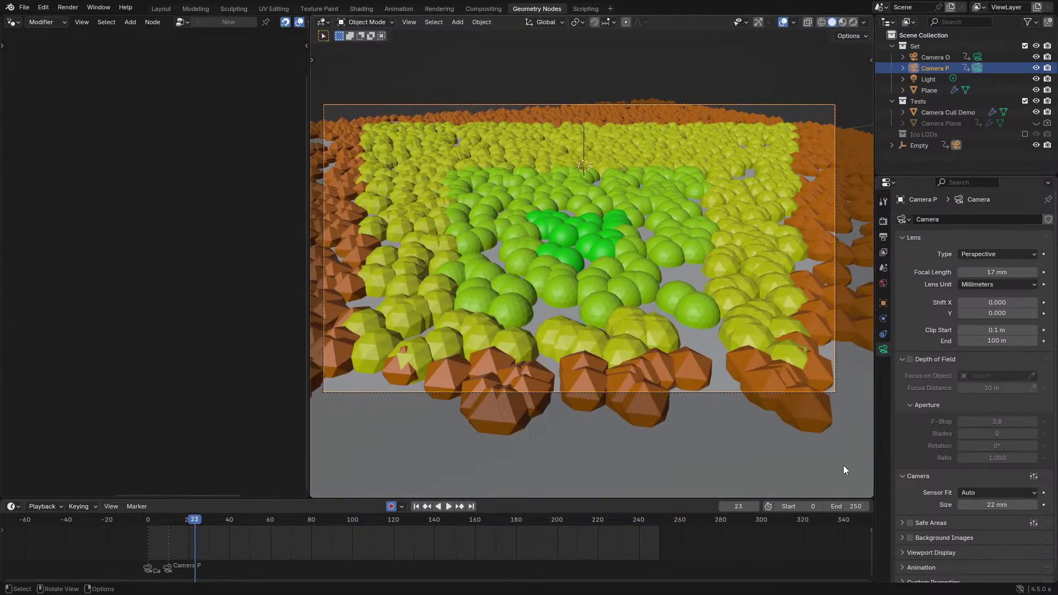
click(1017, 492)
click(989, 506)
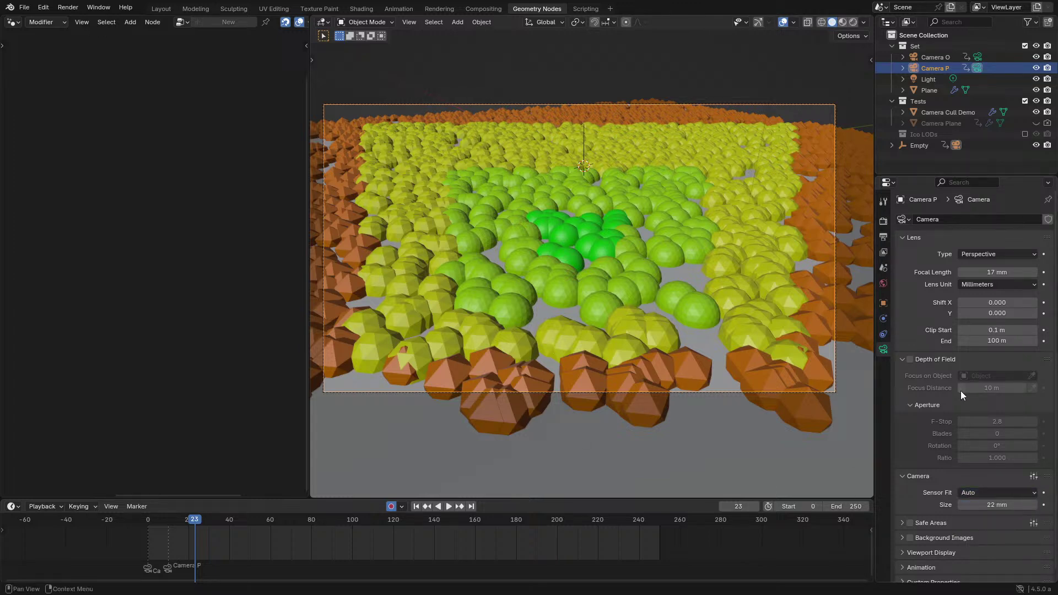
Inspect how Object Info and Camera Info are wired inside the Camera Cull 1 group of Camera Cull Demo.
click(770, 370)
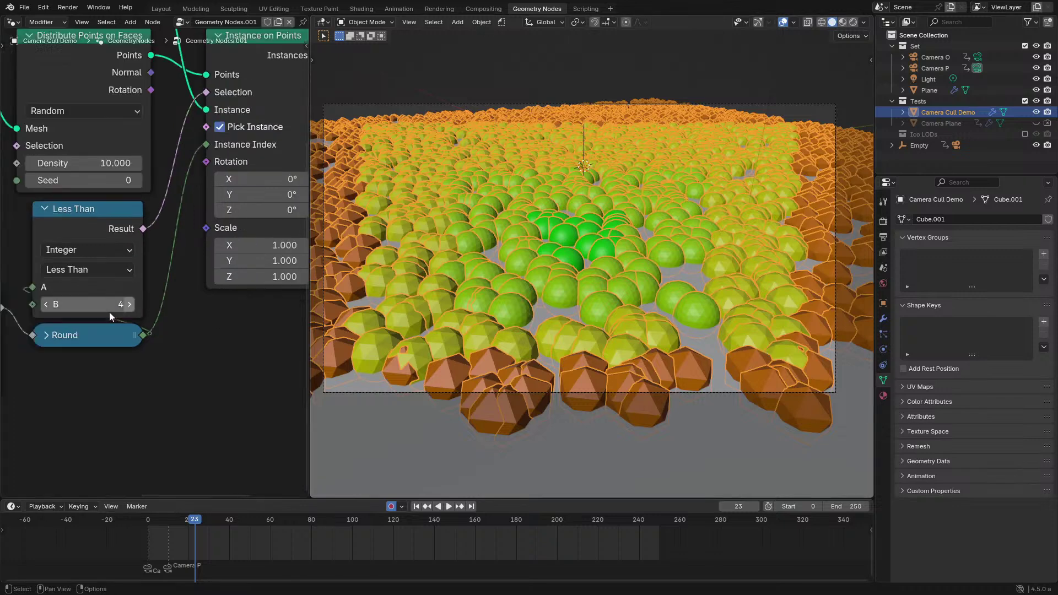
key(Tab)
scroll(69, 303, down, 3)
middle_drag(68, 303, 172, 276)
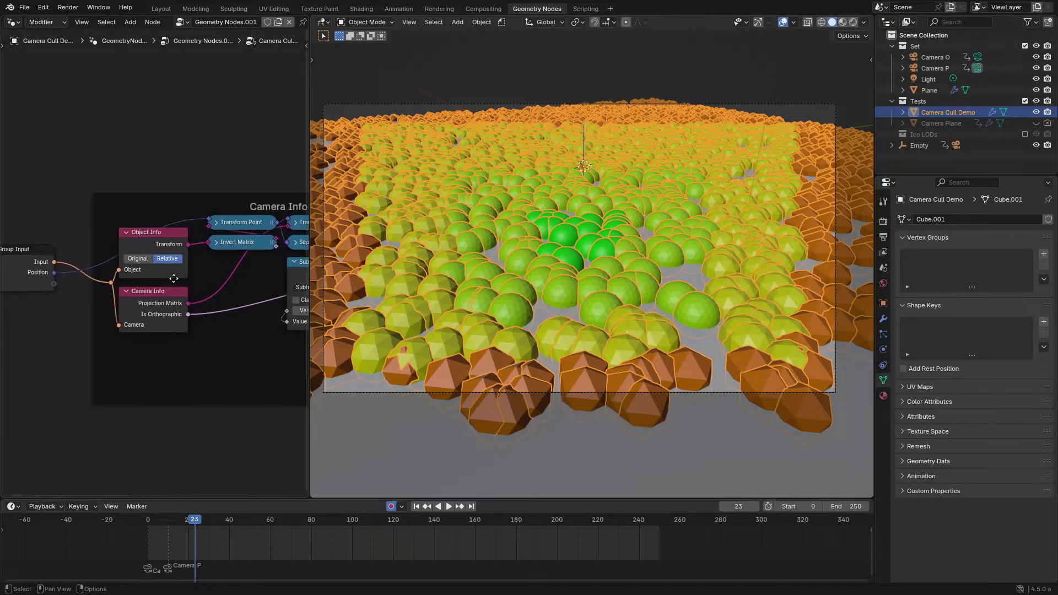
scroll(170, 281, up, 2)
key(Tab)
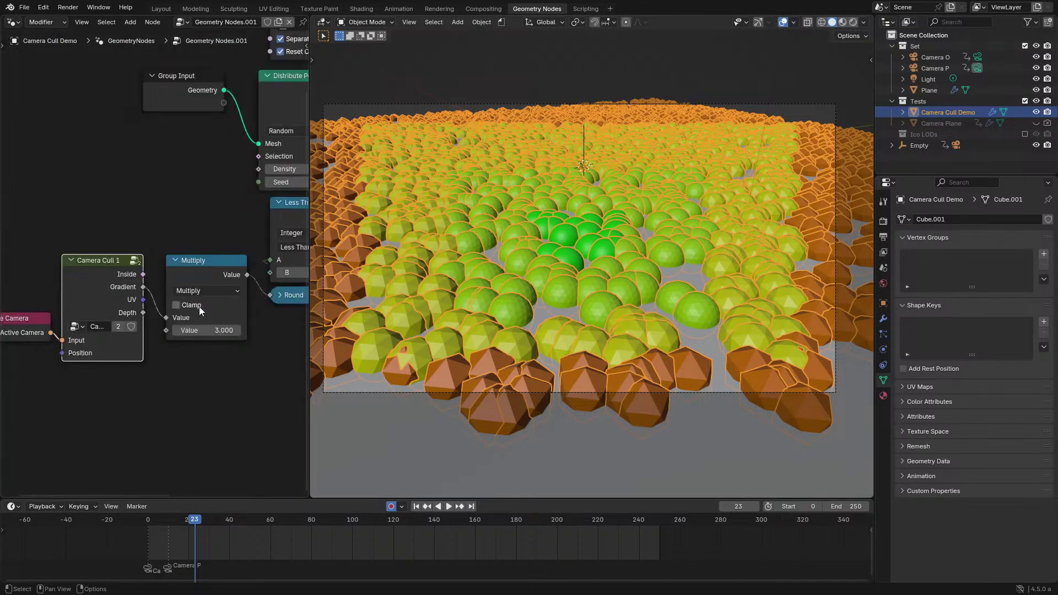
Review the Plane's Camera Info node and get the whole camera frame into view.
click(703, 333)
scroll(161, 319, down, 3)
middle_drag(194, 301, 1, 296)
scroll(317, 292, up, 3)
scroll(188, 279, up, 5)
middle_drag(93, 265, 173, 251)
scroll(180, 252, up, 2)
scroll(576, 414, down, 5)
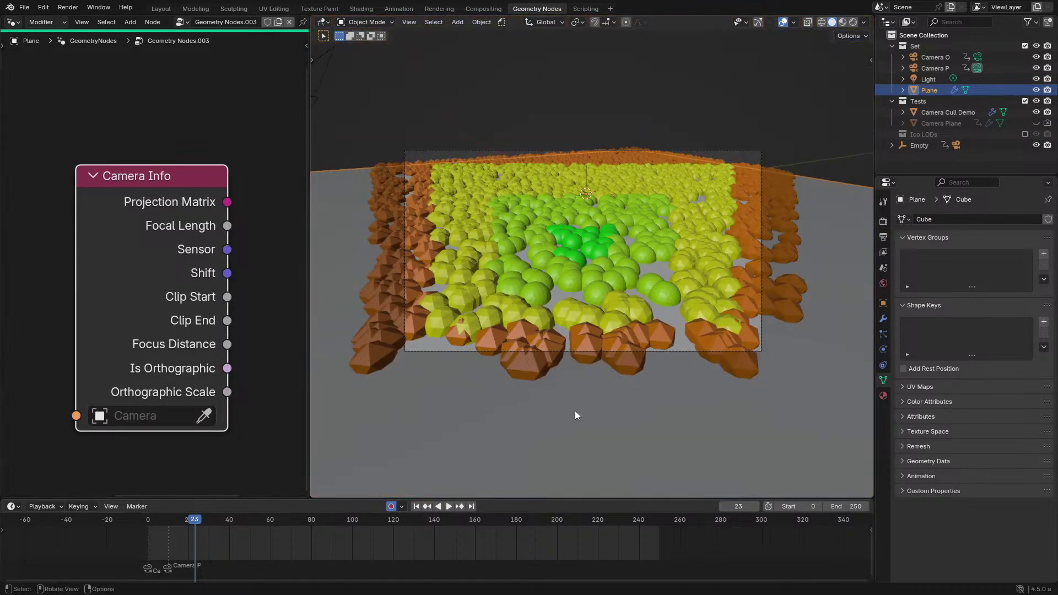
Set Camera P's Shift X to -0.410 and play the animation to check the culling.
click(576, 350)
drag(1001, 302, 931, 313)
key(space)
key(space)
key(space)
key(Escape)
key(space)
Check the Camera Cull 1 node on Camera Cull Demo and the clip outputs of the Plane's Camera Info node.
click(721, 297)
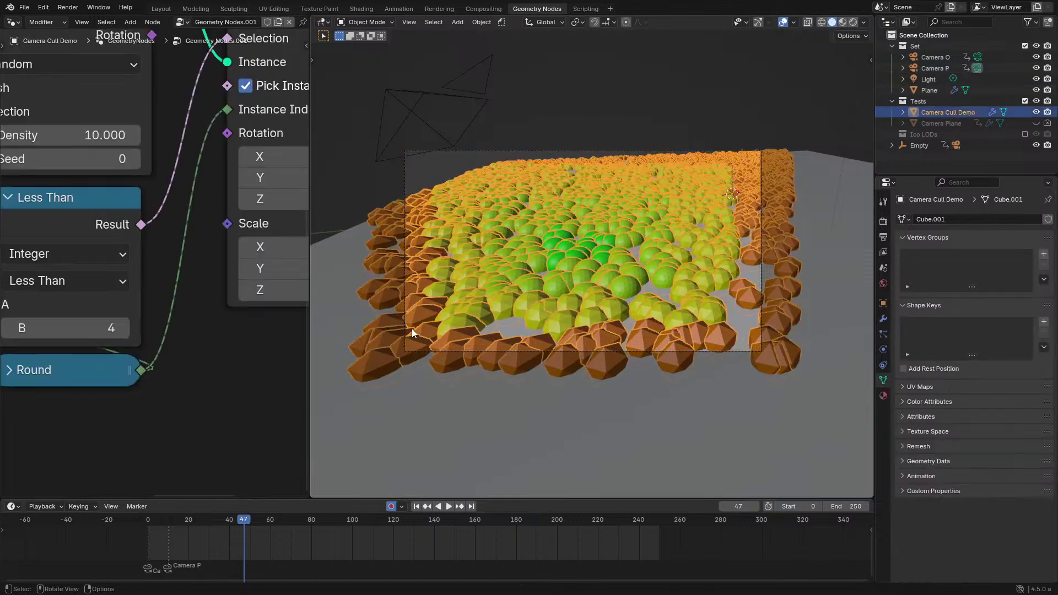
scroll(128, 320, down, 3)
scroll(173, 289, up, 1)
middle_drag(173, 288, 322, 268)
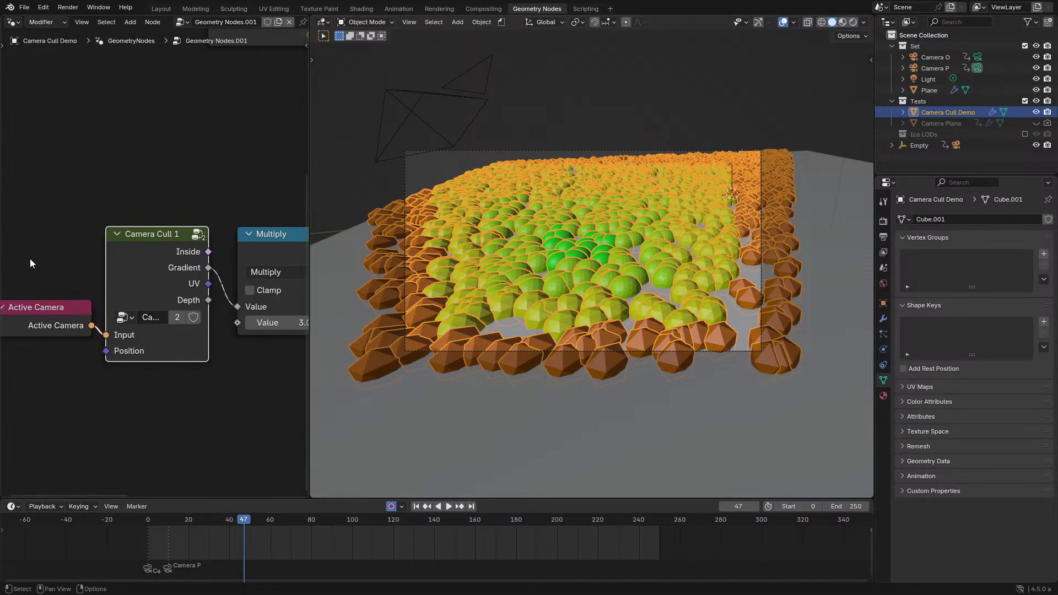
click(323, 302)
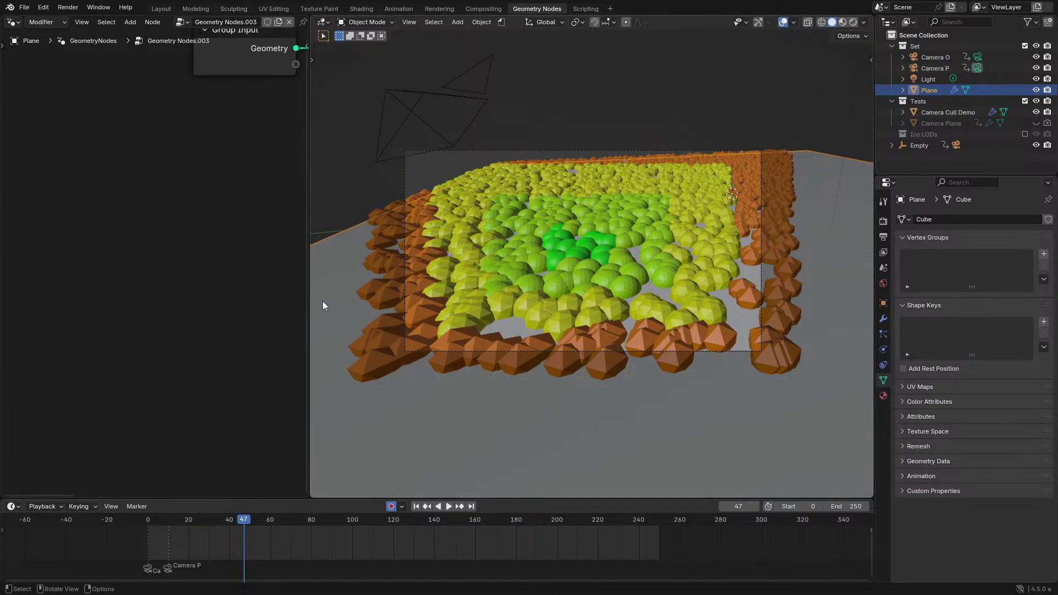
scroll(59, 267, down, 2)
middle_drag(28, 232, 171, 288)
scroll(210, 326, up, 4)
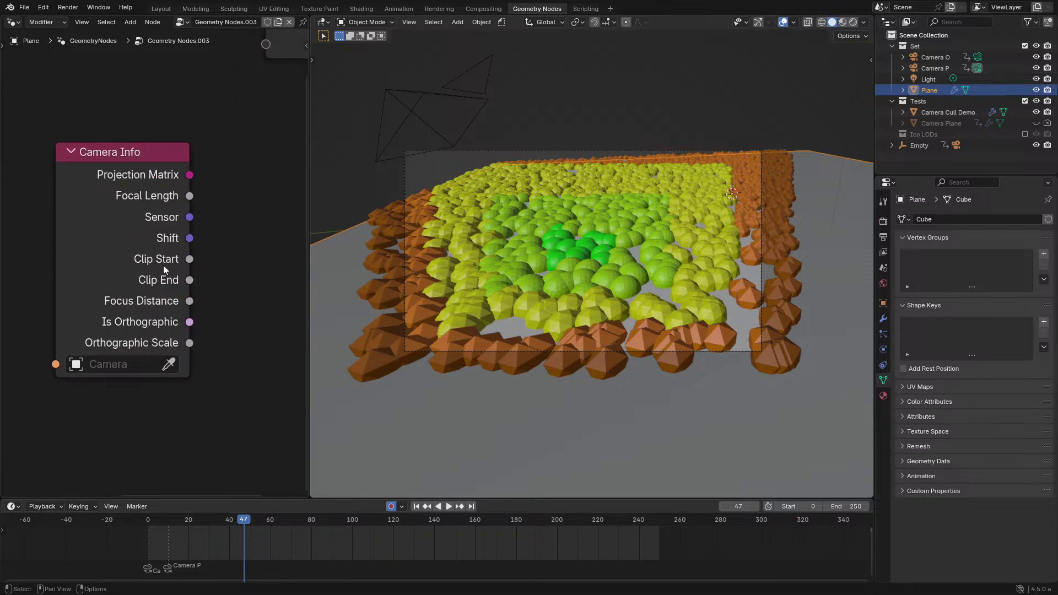
Set Camera P's clip end to 5 m and view the culled instances from outside the camera.
click(690, 154)
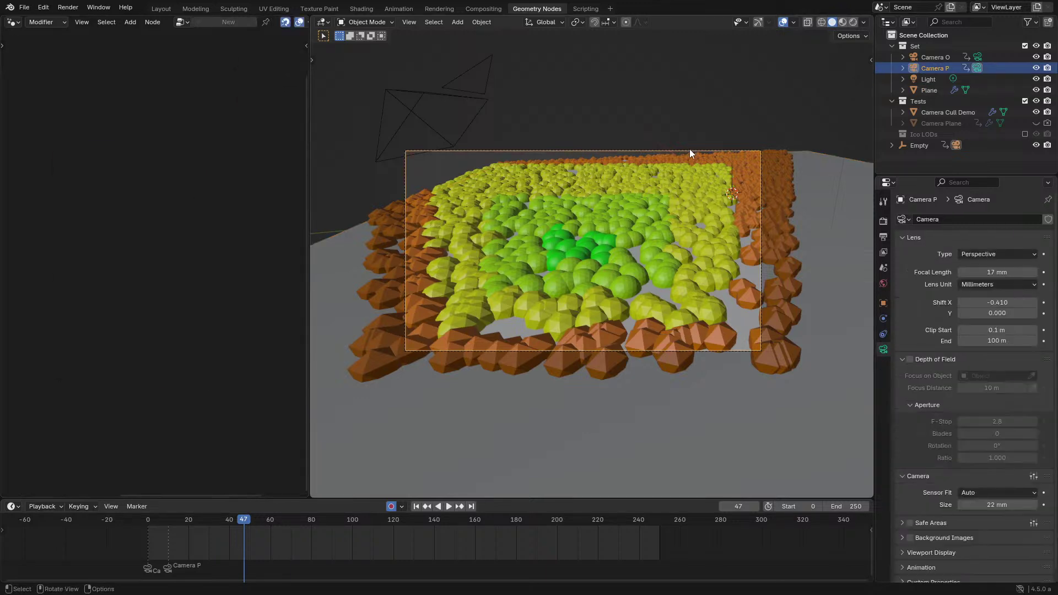
click(981, 341)
text(5)
key(Return)
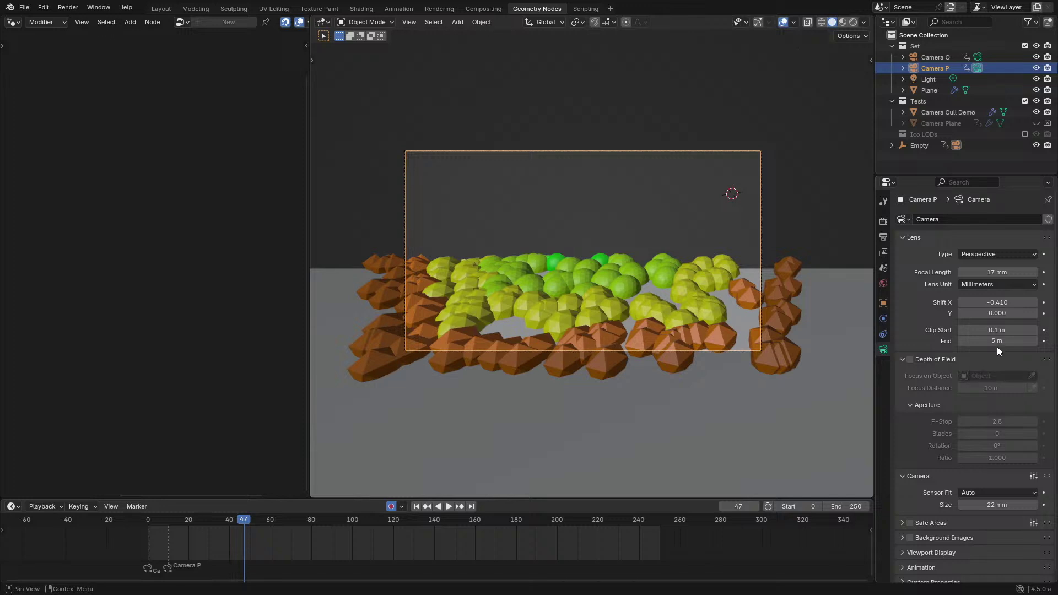
mouse_move(997, 346)
mouse_down()
mouse_move(959, 346)
mouse_move(1000, 341)
mouse_up()
middle_drag(799, 308, 718, 299)
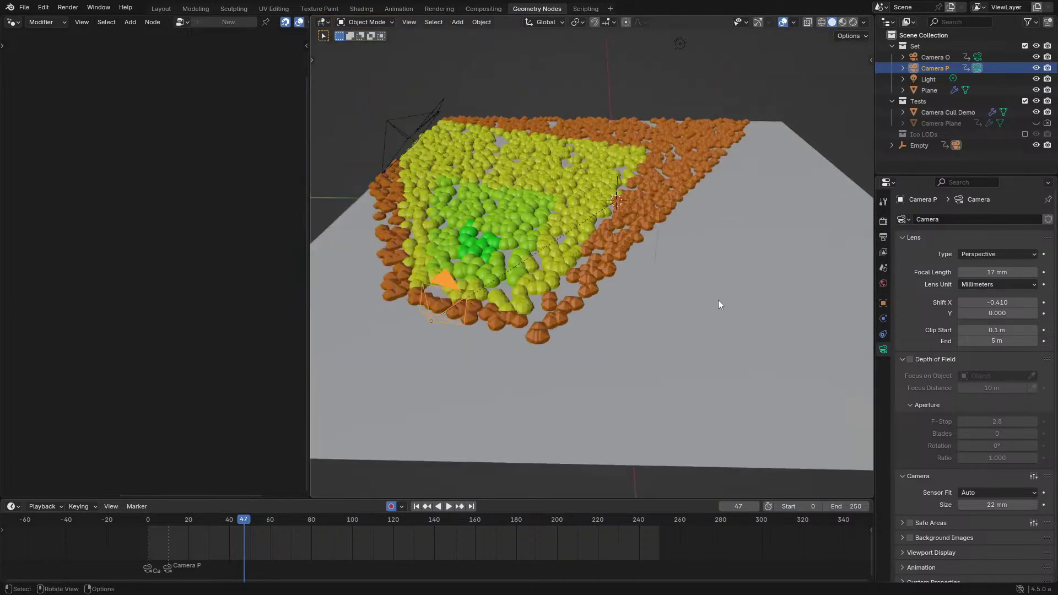
Show all hidden outputs of the Camera Info node inside the Camera Cull 1 group of Camera Cull Demo.
click(523, 260)
scroll(241, 311, up, 5)
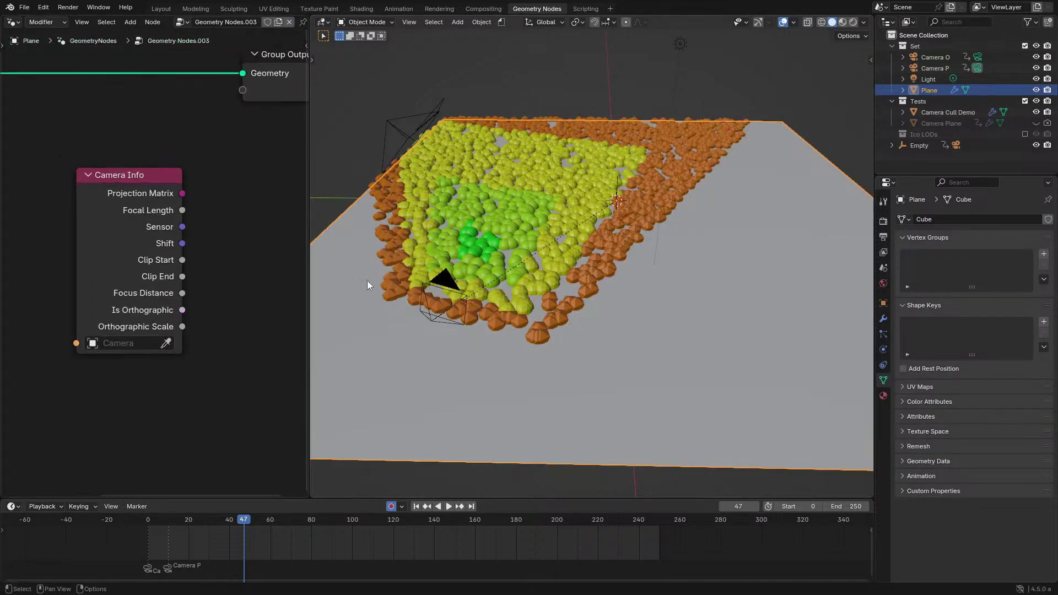
click(366, 283)
key(Tab)
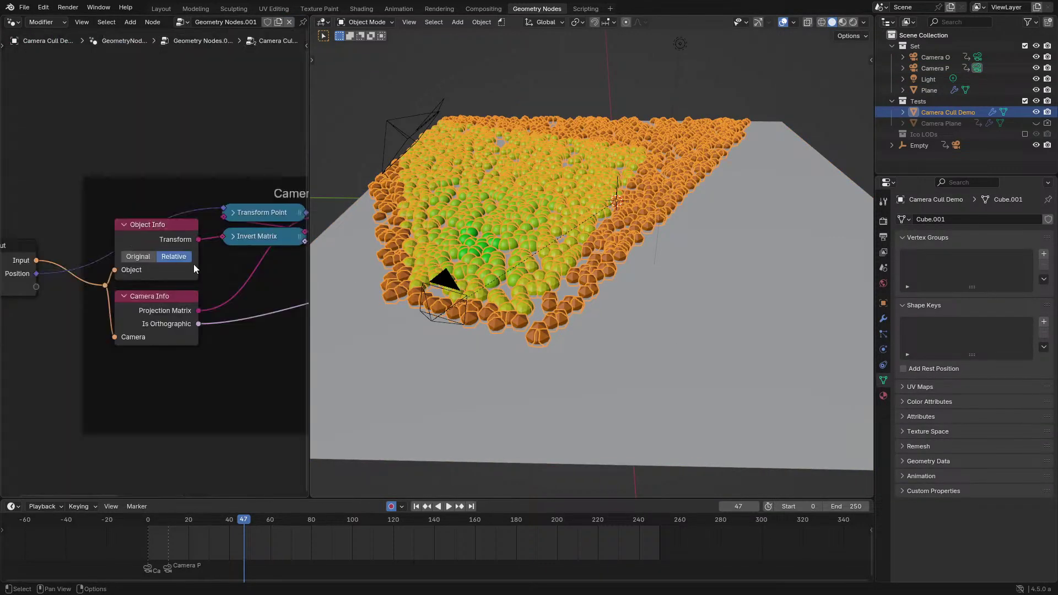
scroll(194, 267, up, 3)
click(198, 333)
key(ctrl+h)
scroll(196, 353, up, 2)
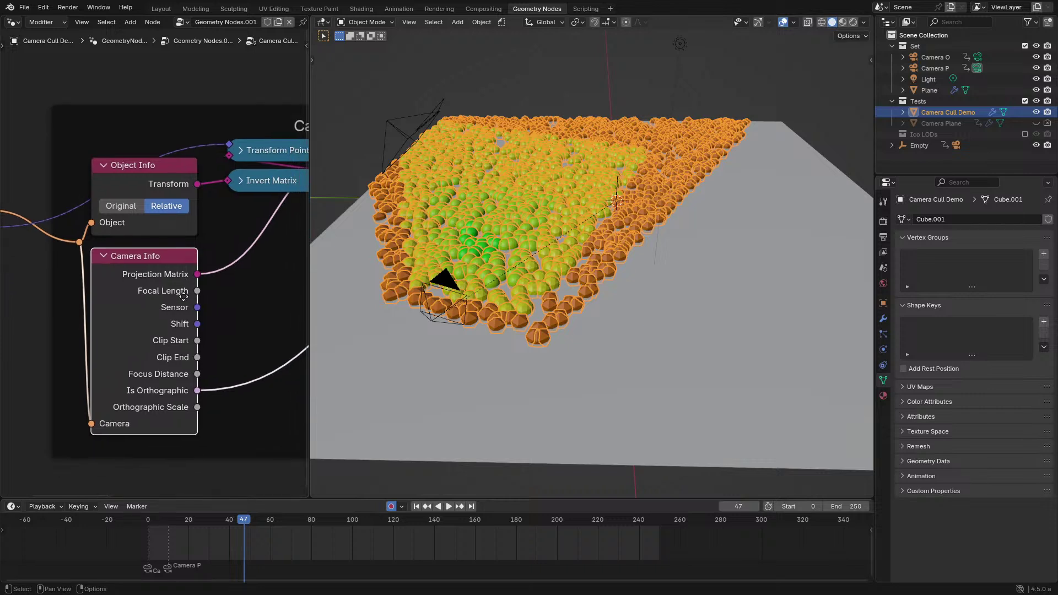
mouse_move(201, 357)
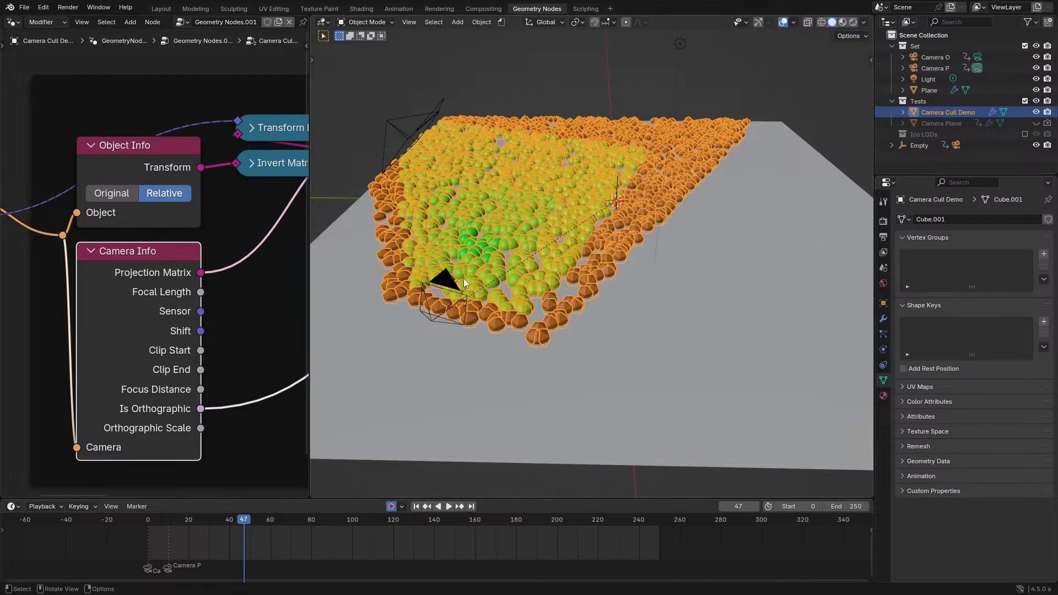
Enable depth of field on Camera P and sample its focus in the scene.
click(448, 282)
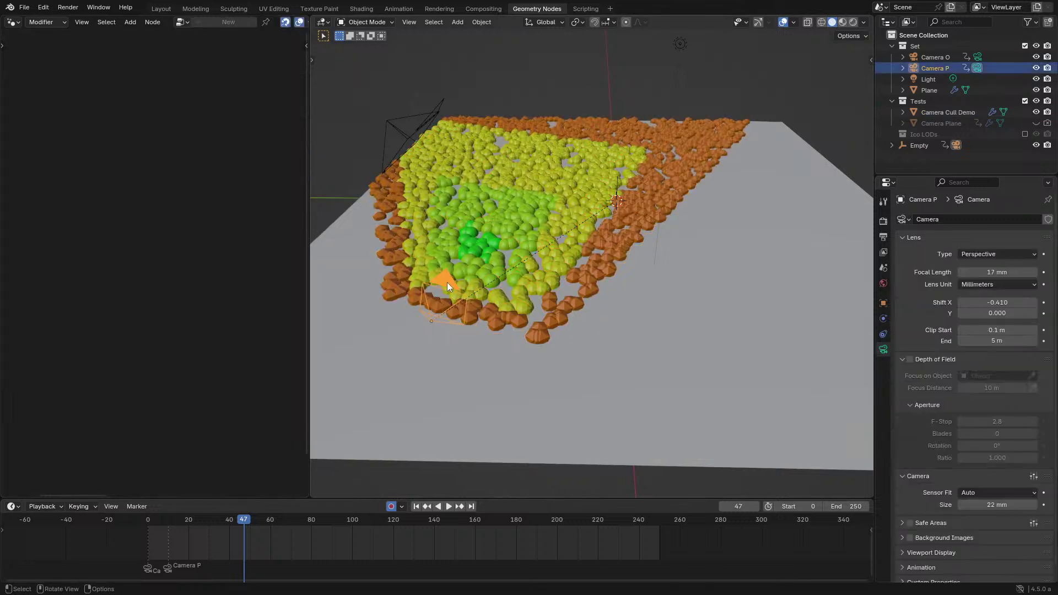
click(910, 359)
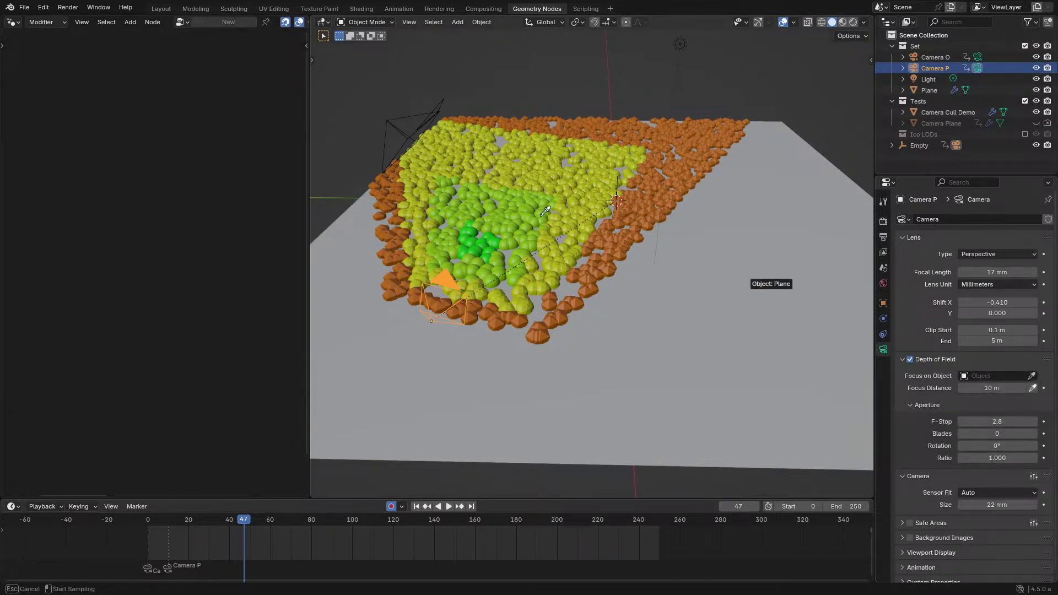
click(623, 176)
Check the orthographic outputs of the Camera Info node inside Camera Cull Demo's Camera Cull 1 group.
click(581, 233)
scroll(180, 323, down, 2)
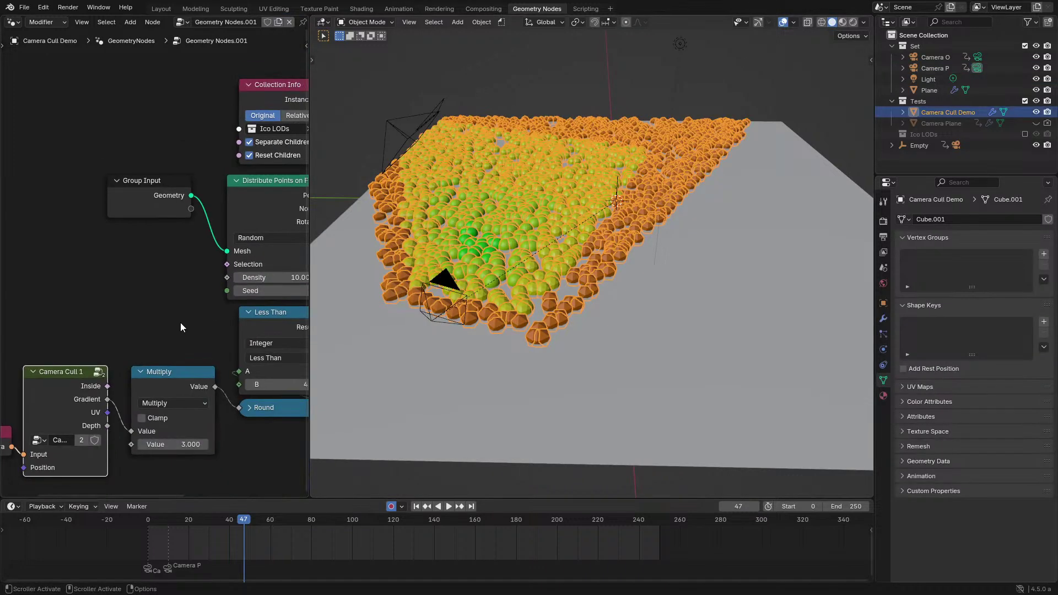
scroll(236, 286, up, 5)
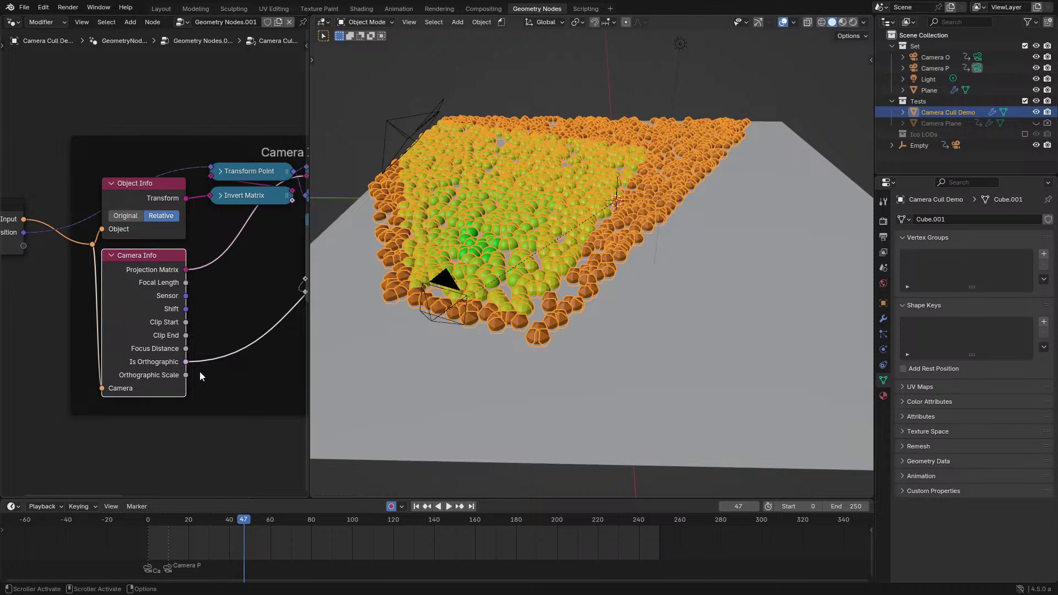
Compare Camera O's lens type options and lens settings with those of Camera P.
click(394, 140)
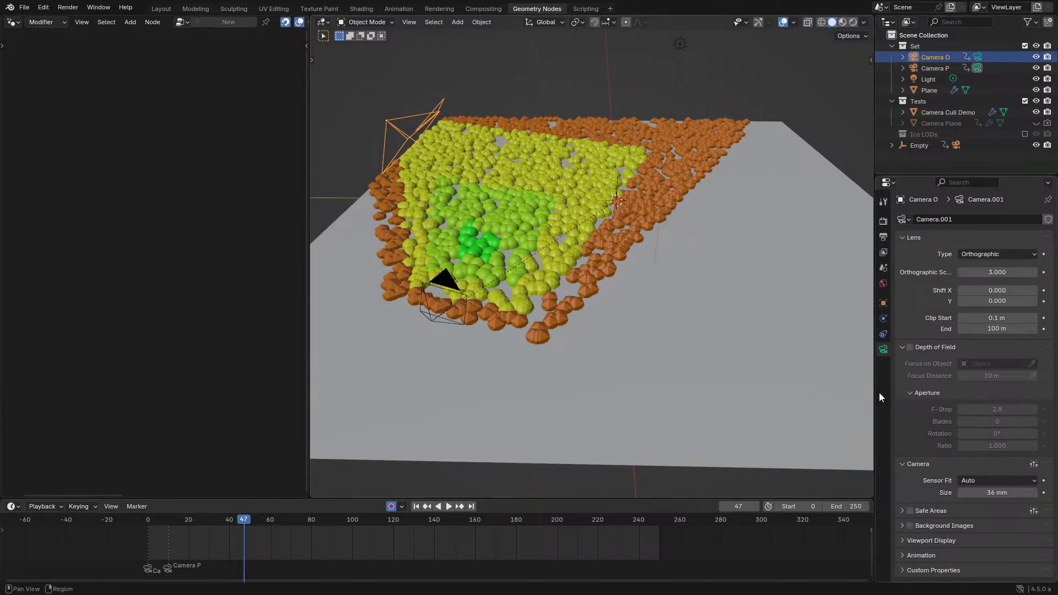
click(980, 254)
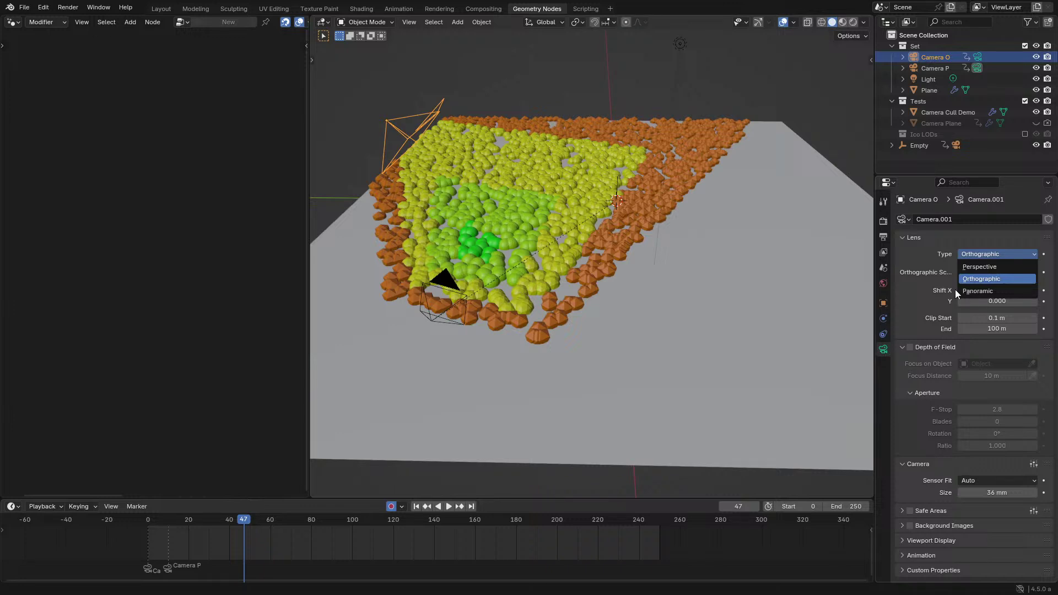
click(616, 286)
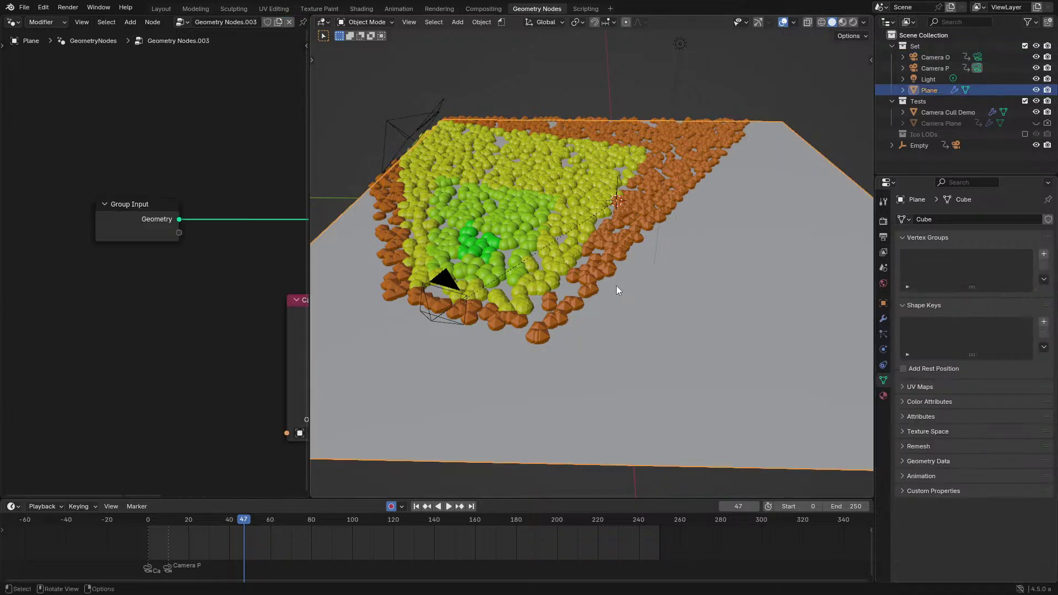
click(441, 278)
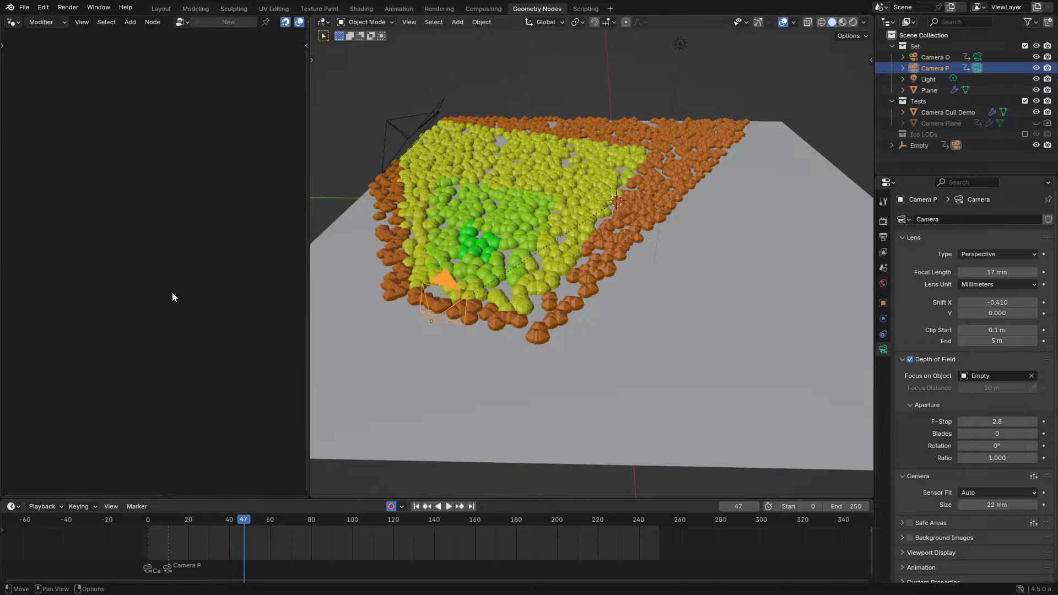
click(416, 133)
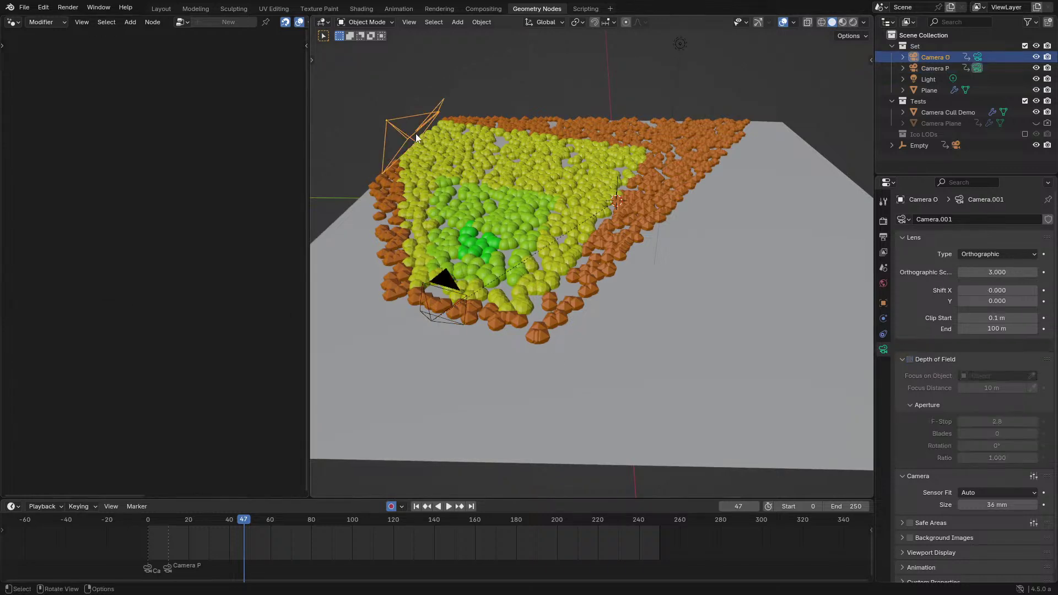
Scrub the timeline to make Camera O active and set its orthographic scale to 6.
drag(998, 273, 1014, 272)
key(Escape)
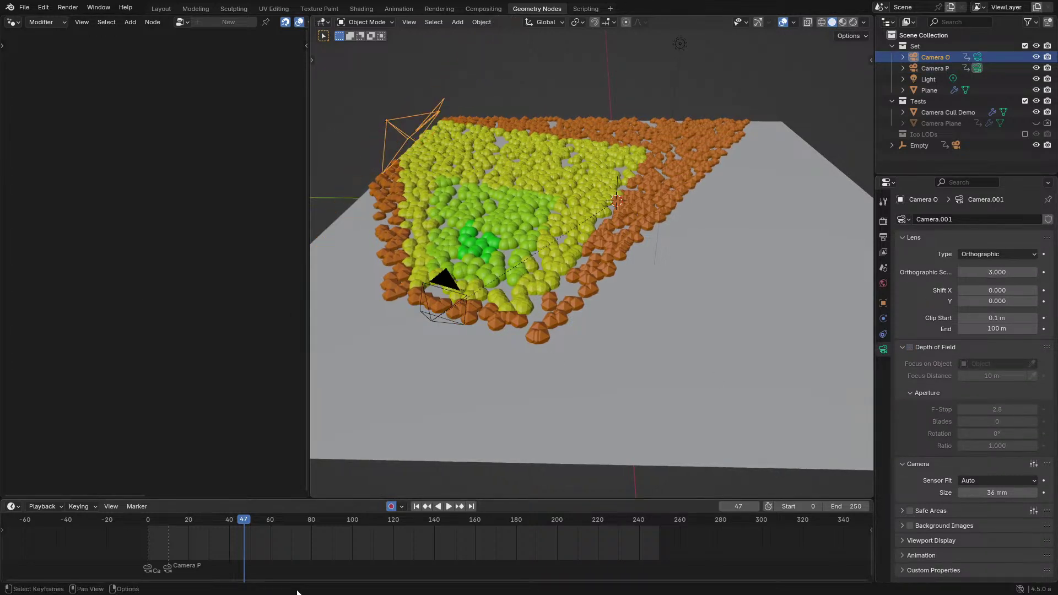
drag(176, 519, 154, 524)
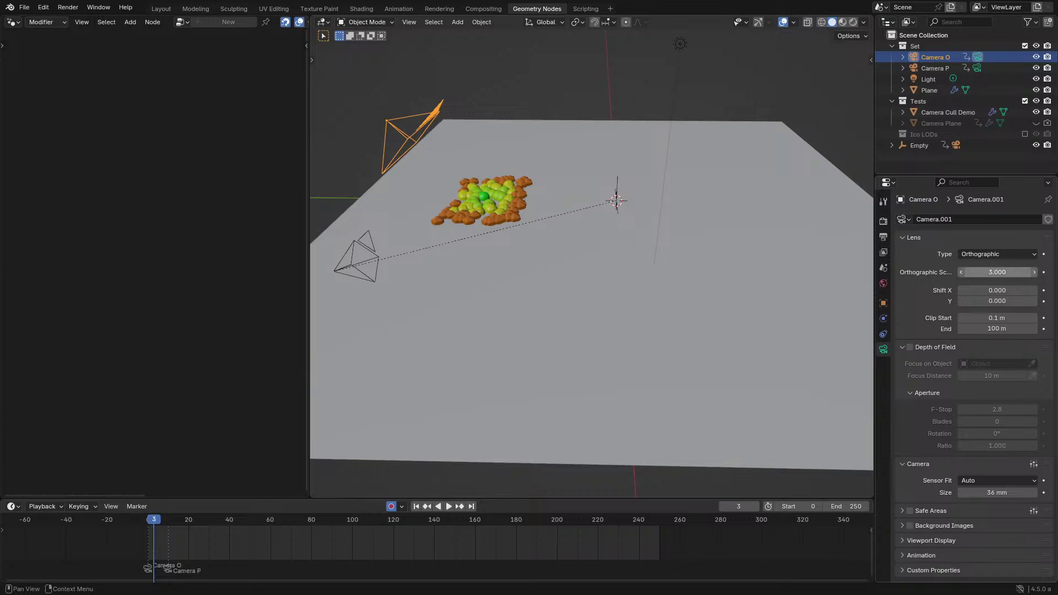
drag(998, 272, 1014, 272)
key(space)
key(space)
middle_drag(514, 259, 590, 264)
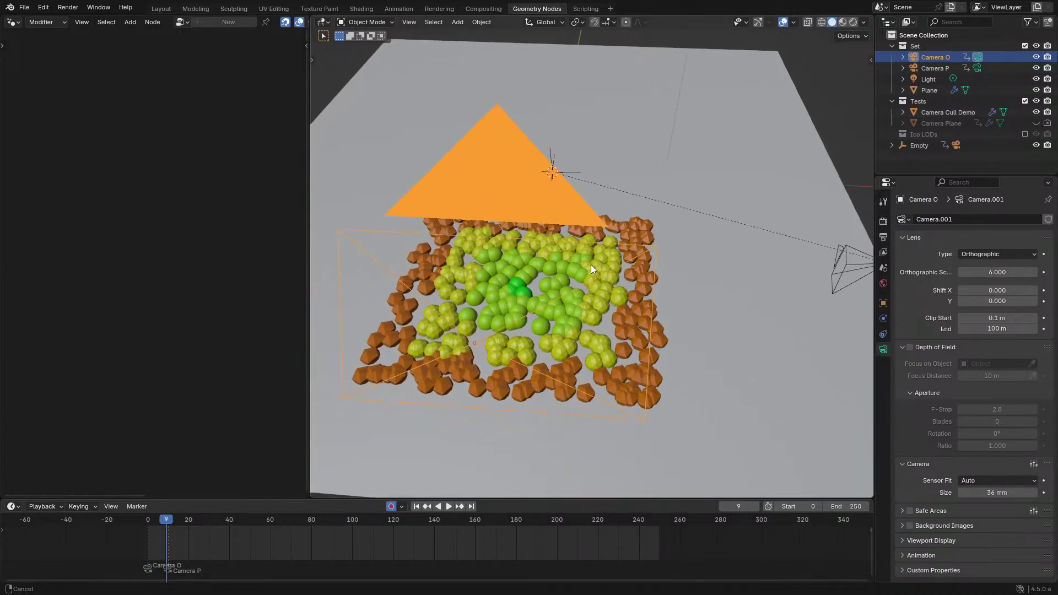
Move Camera O while looking through it, and examine the culled instances from outside the camera.
key(KP_0)
scroll(585, 271, down, 2)
scroll(585, 281, up, 2)
key(g)
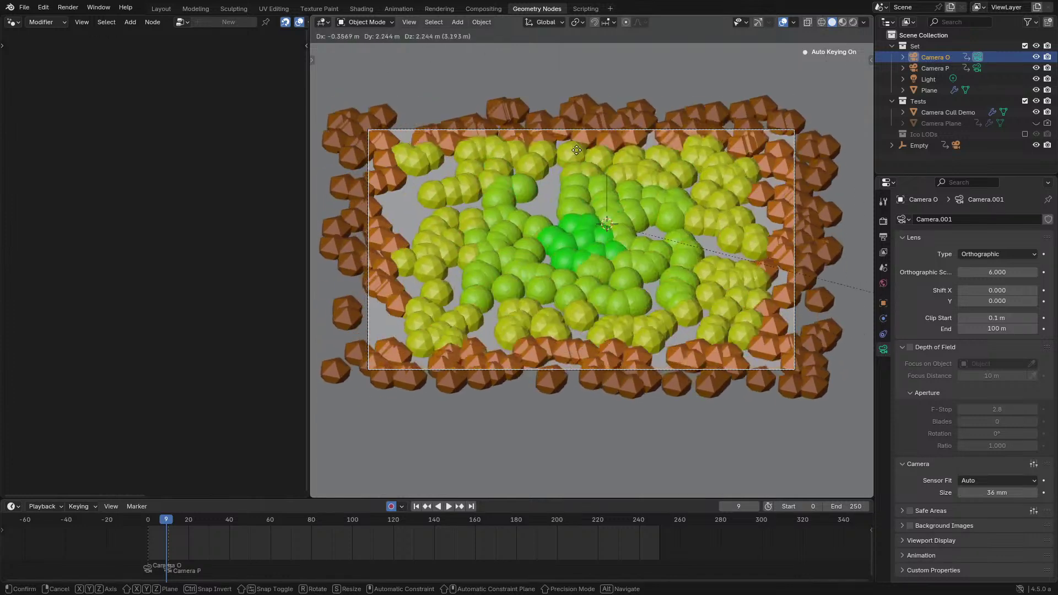
click(646, 271)
key(KP_0)
middle_drag(566, 263, 564, 302)
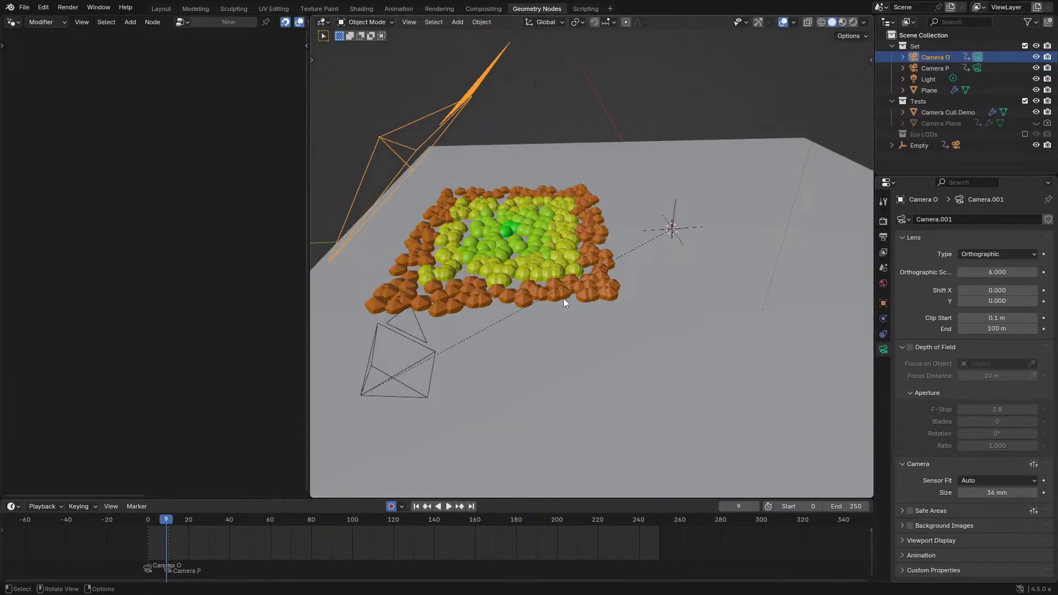
Preview the Distribute Points on Faces and Instance on Points results in Camera Cull Demo's node tree.
click(522, 270)
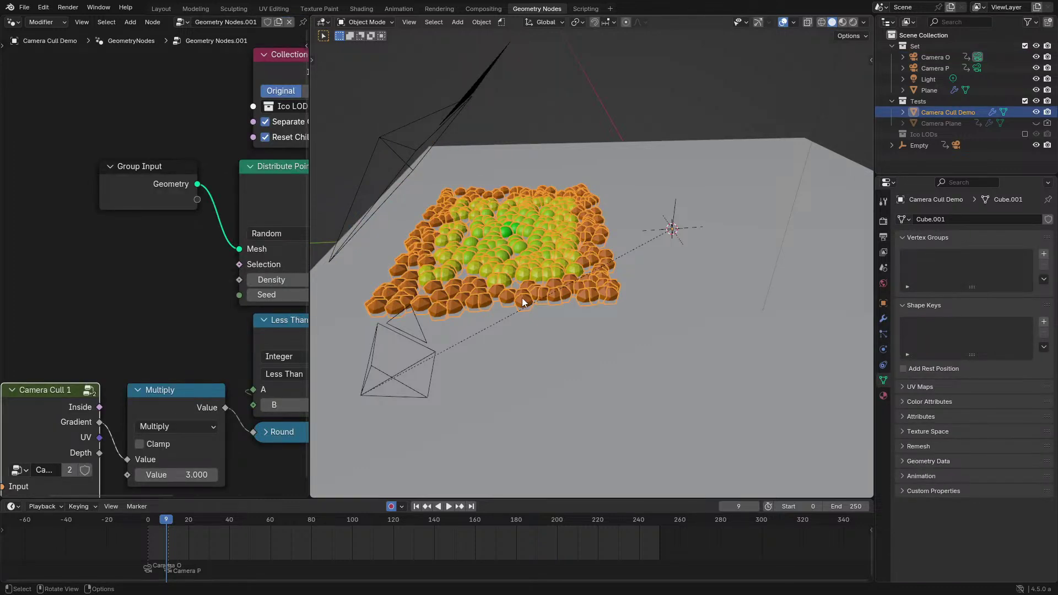
key(Home)
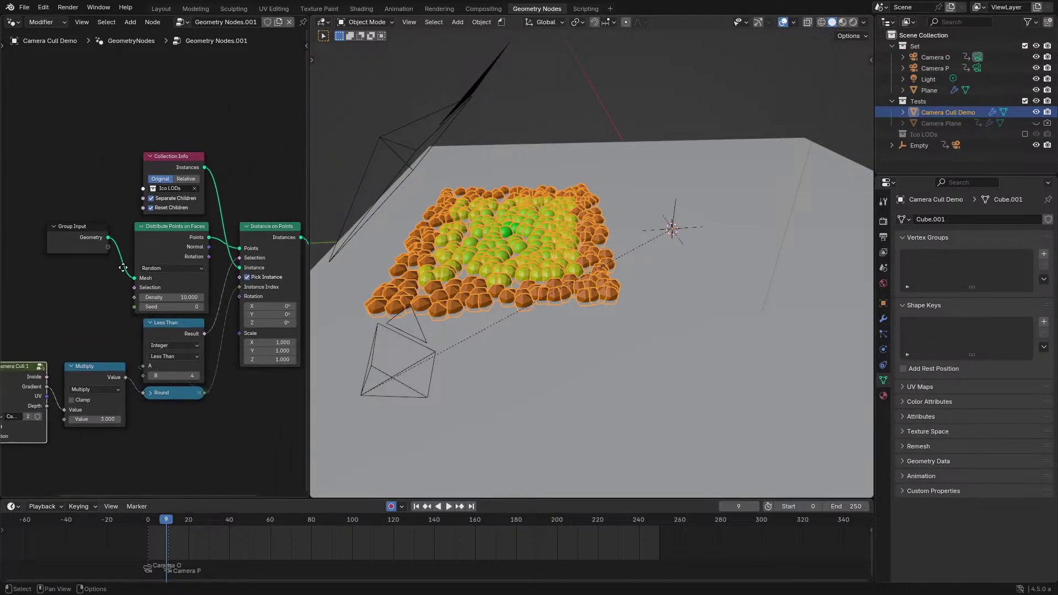
key(ctrl+space)
click(559, 282)
key(ctrl+space)
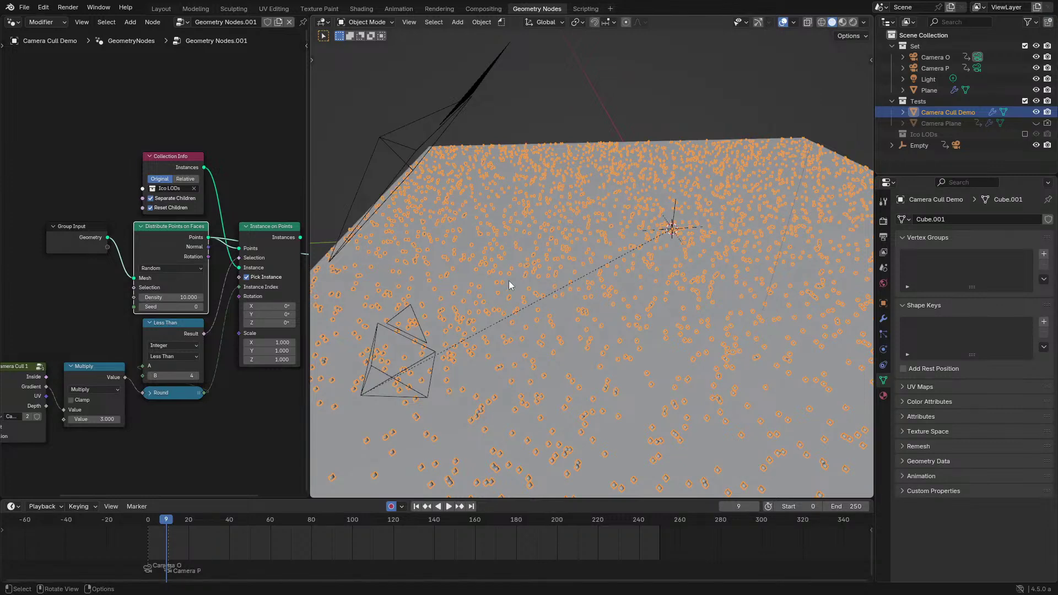
key(ctrl+space)
key(ctrl+space)
key(ctrl+space)
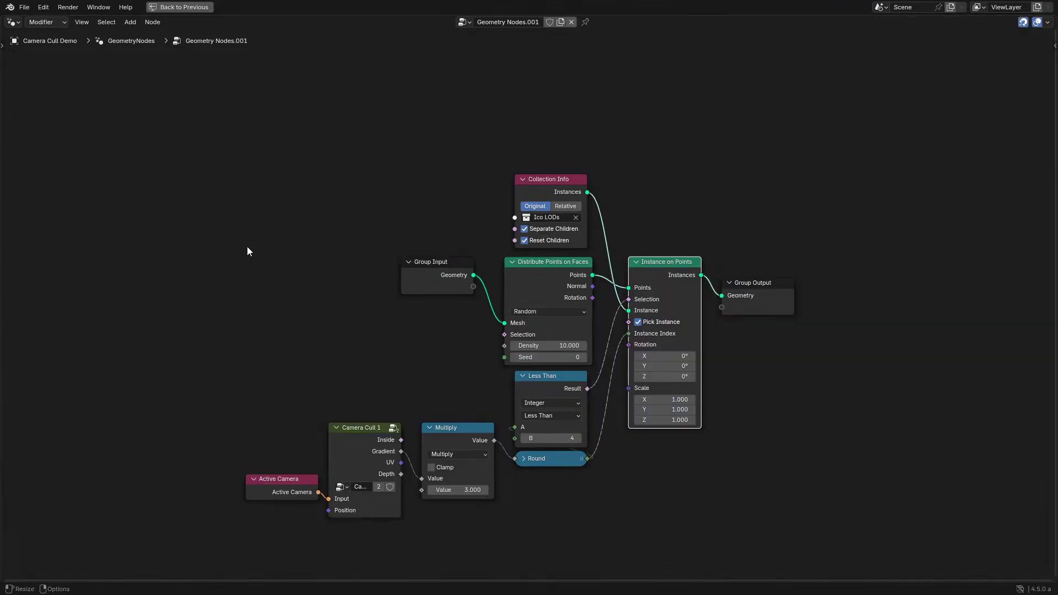
Move all nodes of Camera Cull Demo's tree except Group Output along X, leaving a wide gap before the output.
drag(236, 129, 633, 526)
key(g)
key(x)
click(436, 451)
key(ctrl+space)
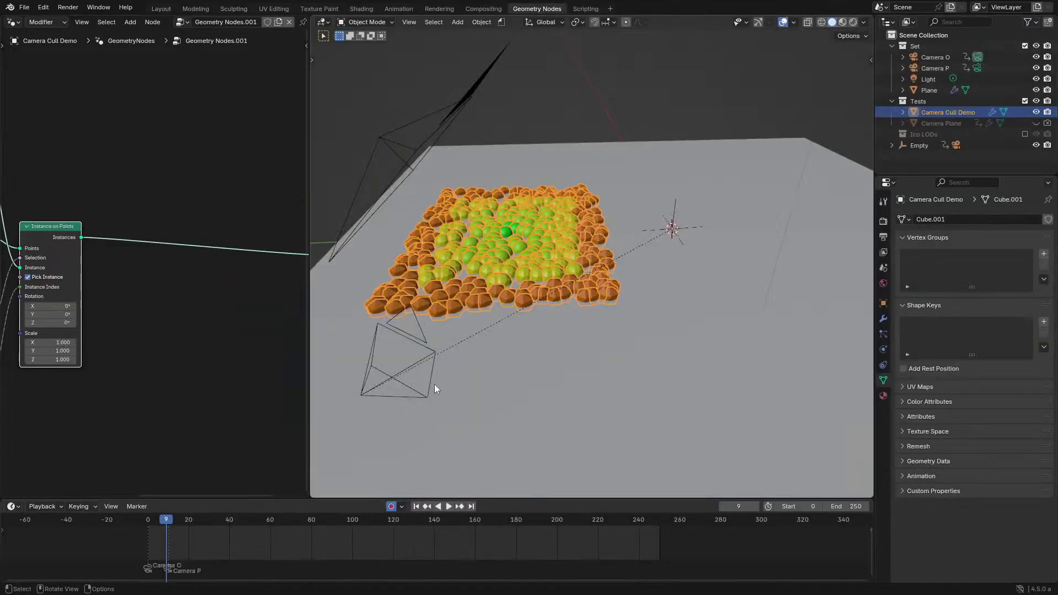
Duplicate Camera Cull Demo in place and give the copy its own independent geometry node tree.
middle_drag(434, 385, 604, 328)
scroll(604, 329, down, 1)
middle_drag(110, 288, 151, 289)
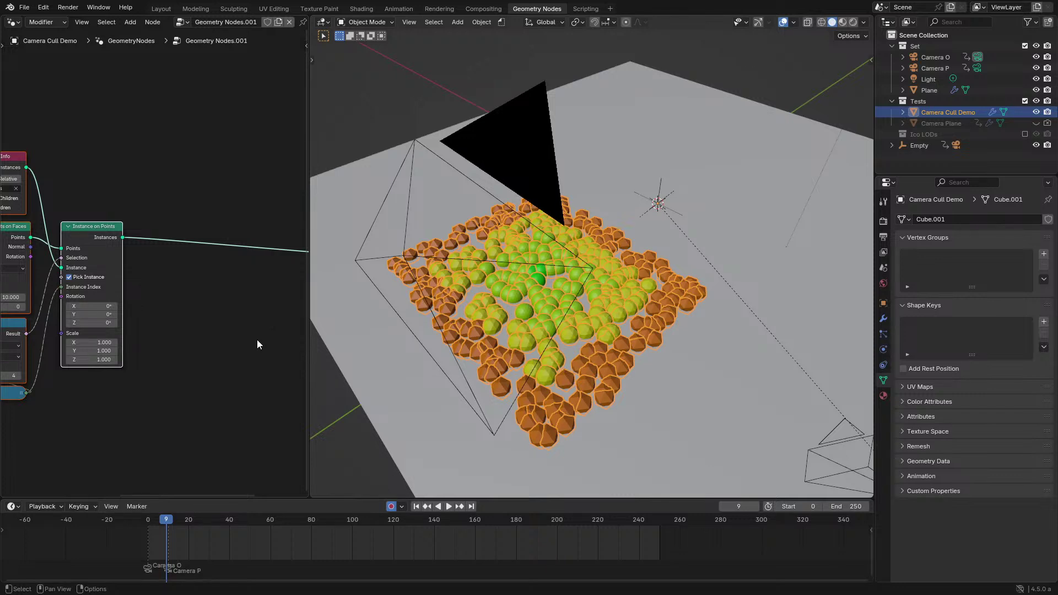
scroll(259, 328, up, 1)
middle_drag(63, 219, 215, 201)
scroll(154, 254, up, 3)
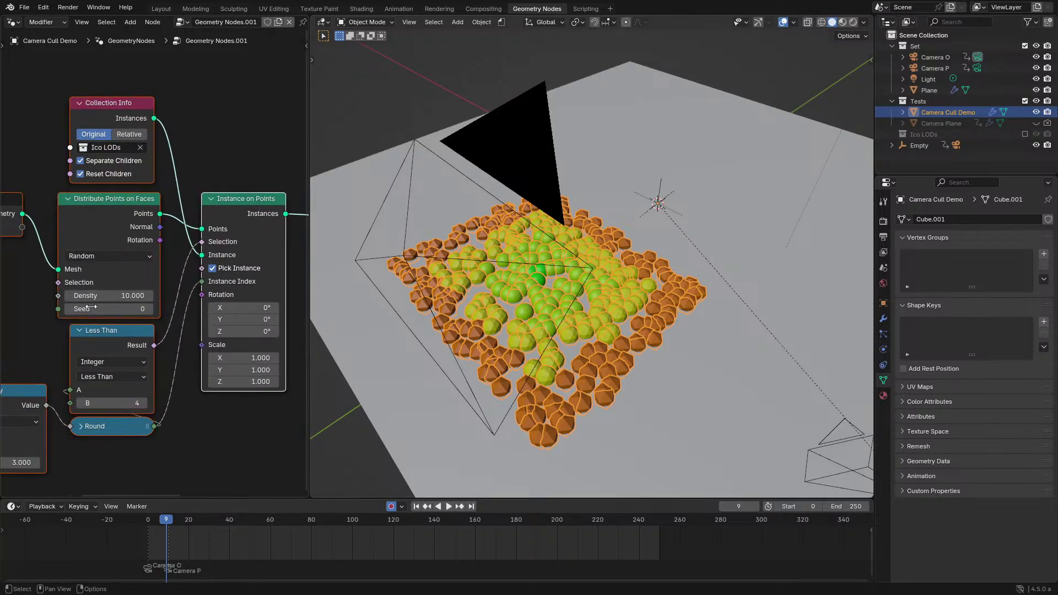
scroll(165, 239, down, 2)
key(ctrl+space)
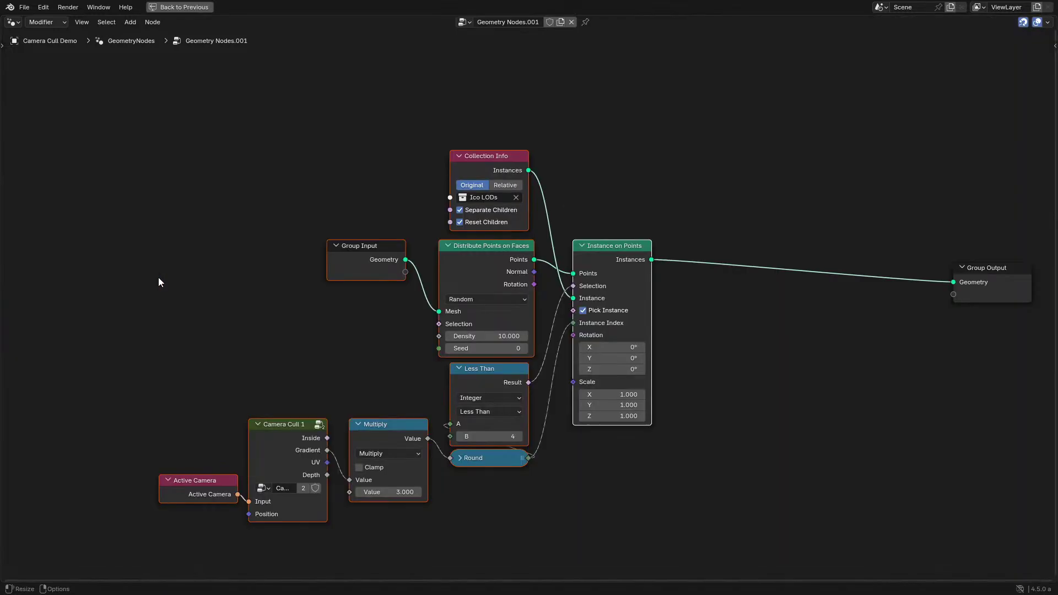
key(ctrl+space)
key(shift+d)
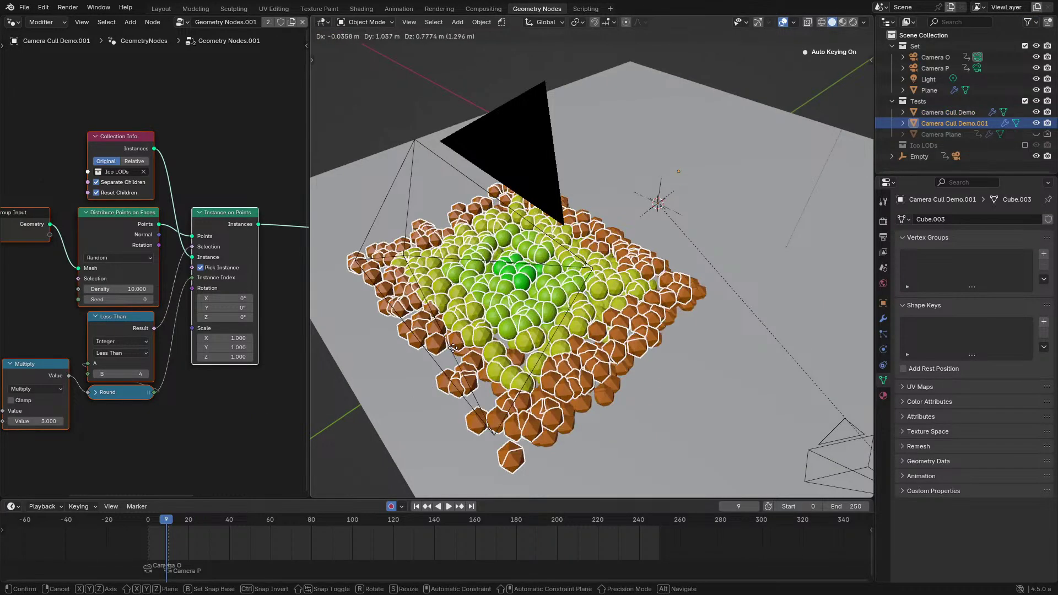
key(Escape)
click(290, 22)
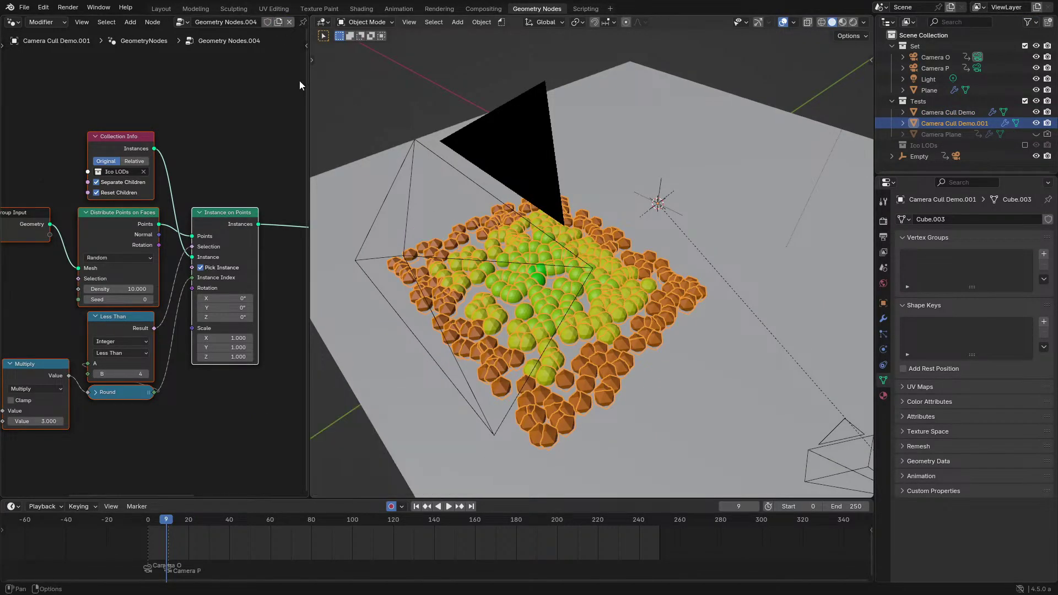
Show the viewport-disable toggles in the Outliner and disable the original Camera Cull Demo in viewports.
click(1028, 21)
click(974, 57)
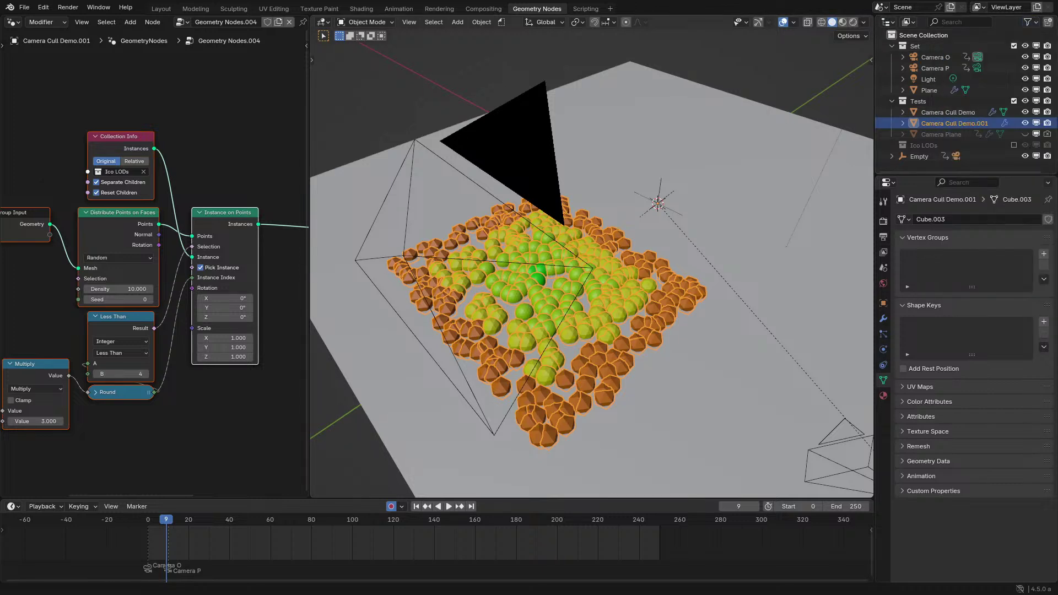
click(1037, 112)
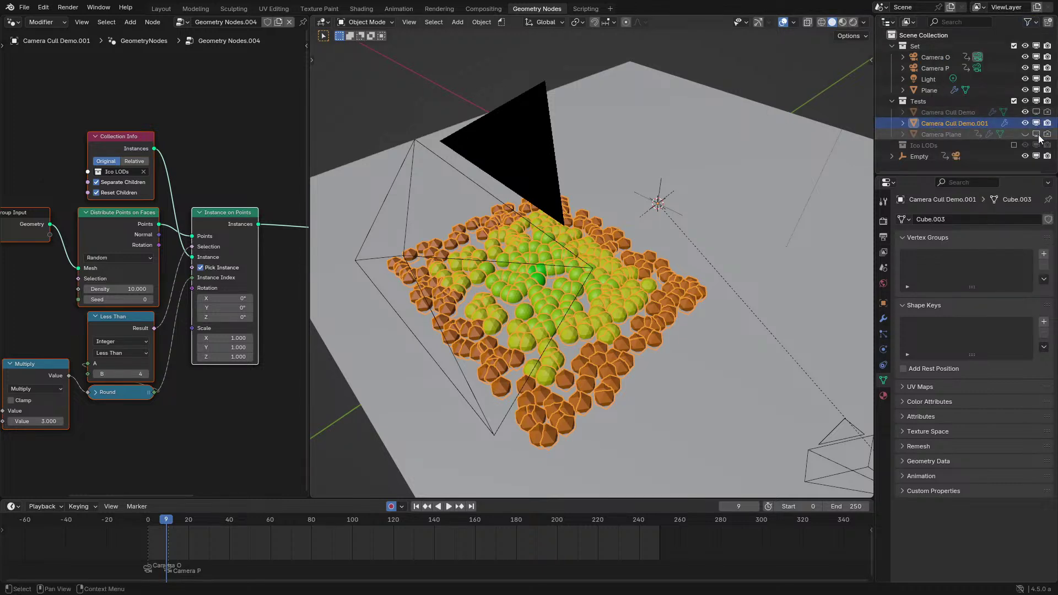
middle_drag(606, 98, 598, 99)
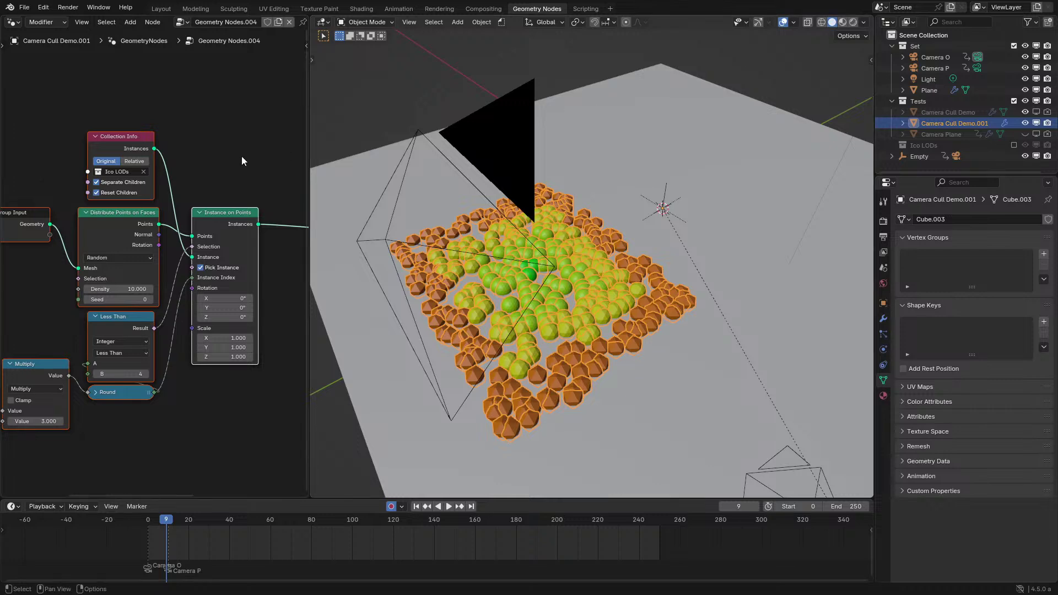
Cut the links feeding the Selection and Instance Index inputs of Instance on Points in the duplicate's tree.
scroll(221, 171, down, 1)
key(ctrl+space)
scroll(584, 418, up, 2)
ctrl+right_drag(549, 364, 562, 427)
key(ctrl+space)
scroll(626, 319, down, 5)
middle_drag(626, 319, 733, 190)
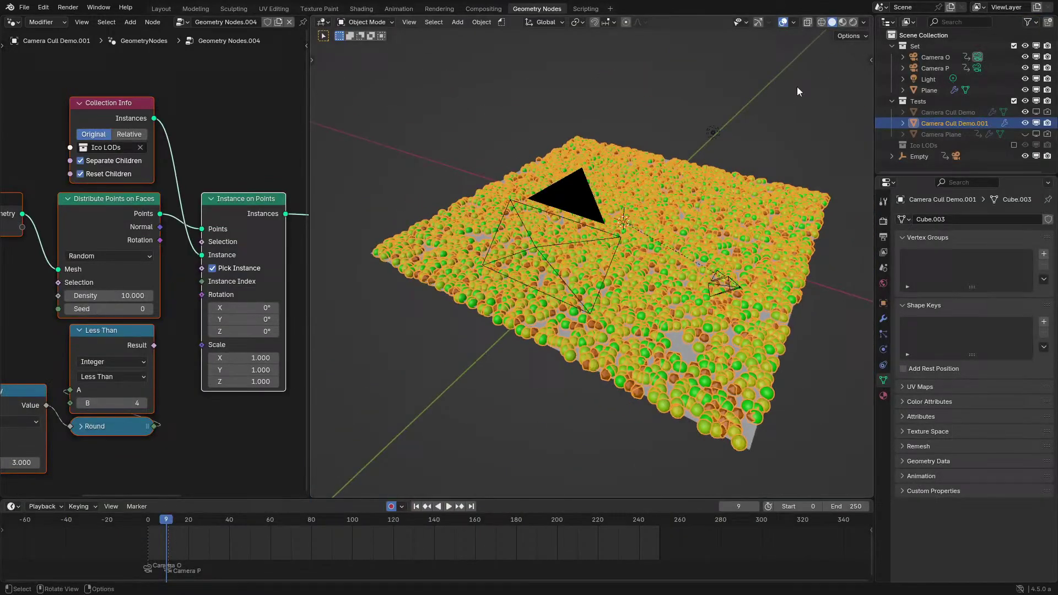
Hide the viewport overlays and view the scattered instances up close.
click(783, 22)
middle_drag(771, 82, 714, 193)
scroll(693, 195, up, 6)
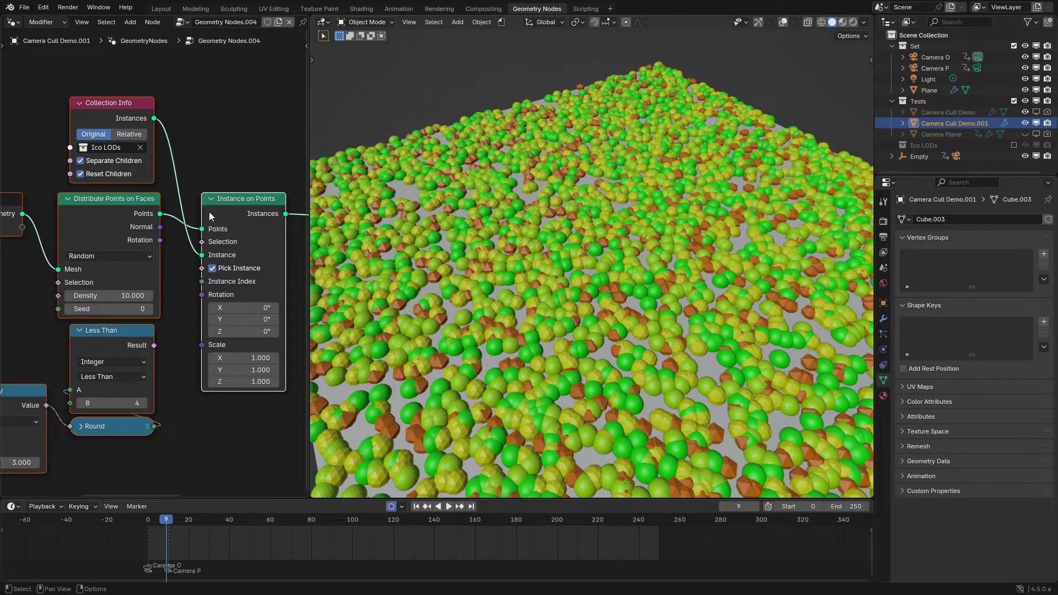
Enable the Ico LODs collection, replace Collection Info with an Object Info node for Icosphere feeding Instance, and turn off Pick Instance.
middle_drag(170, 200, 166, 278)
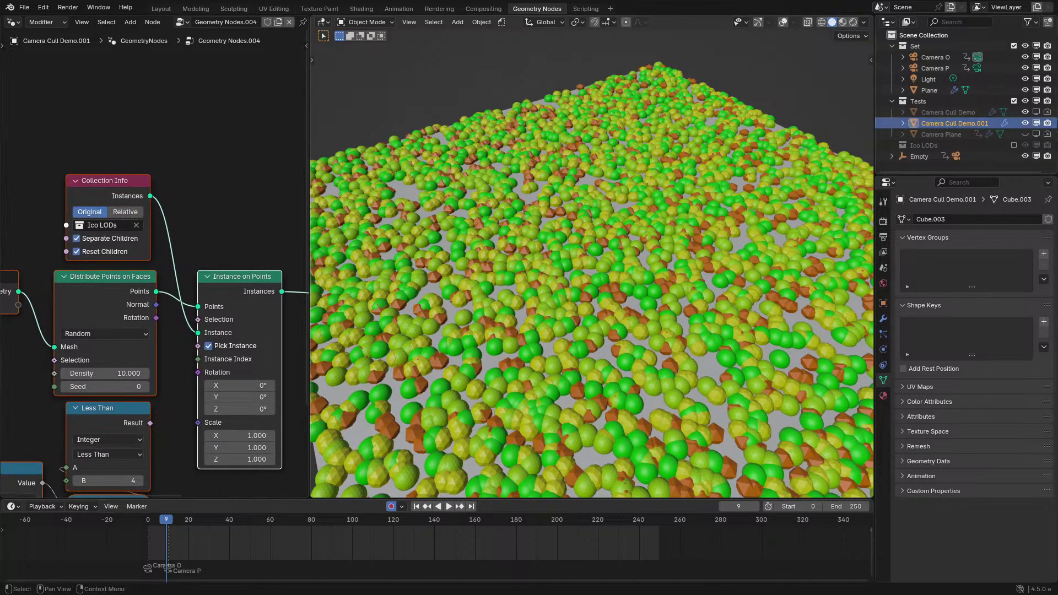
click(1014, 145)
scroll(1016, 146, down, 3)
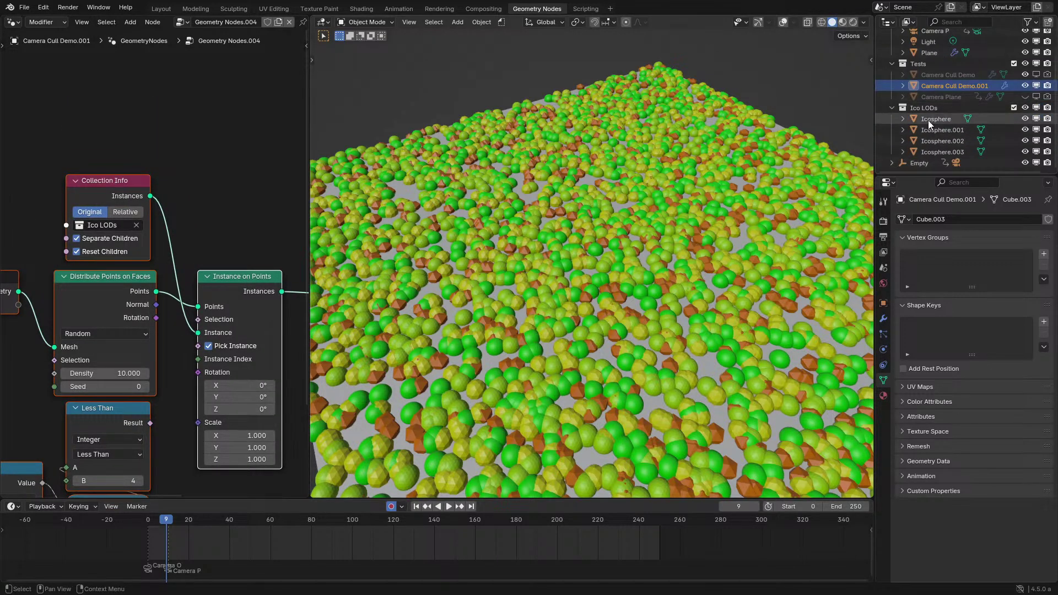
drag(928, 120, 140, 90)
drag(203, 158, 197, 335)
click(209, 346)
click(109, 186)
key(x)
drag(171, 134, 104, 188)
Delete the unused Active Camera, Camera Cull 1, Multiply, Less Than and Round nodes.
scroll(97, 291, down, 3)
middle_drag(97, 291, 208, 190)
scroll(154, 262, down, 4)
scroll(50, 311, down, 2)
drag(34, 284, 226, 368)
key(x)
Add a Random Value node, connect it to the Scale of Instance on Points, and place it beneath that node.
scroll(235, 276, up, 7)
middle_drag(233, 253, 116, 289)
scroll(126, 288, up, 3)
key(shift+a)
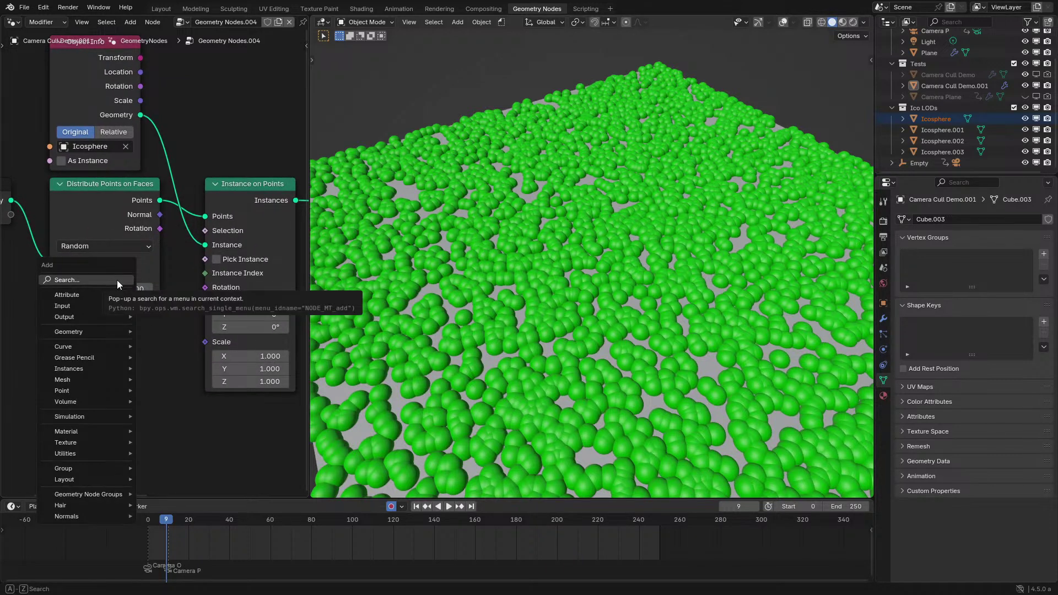
click(117, 280)
text(ran)
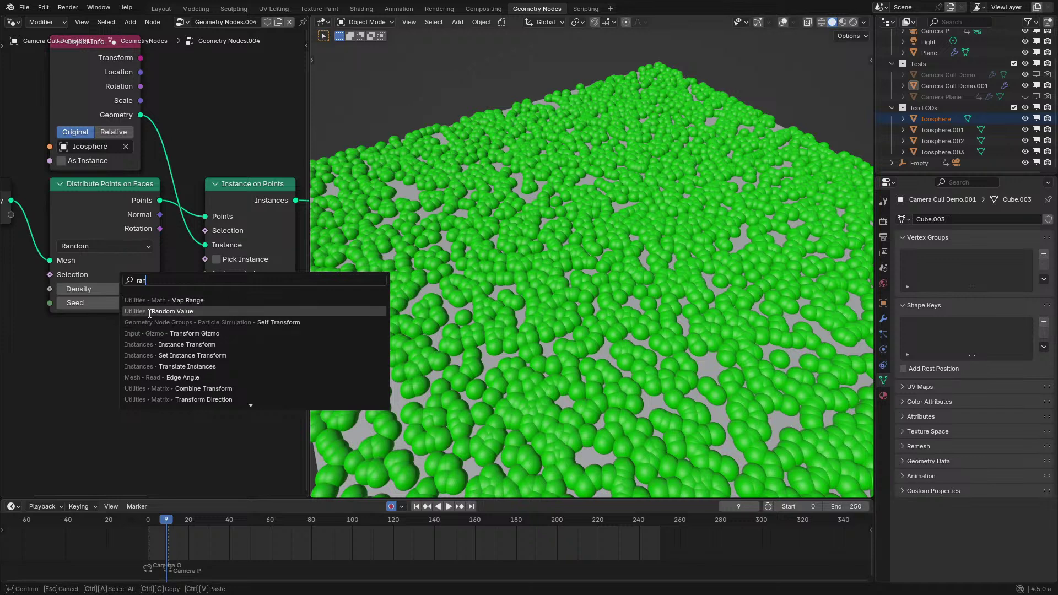
click(166, 312)
click(169, 383)
drag(165, 369, 205, 342)
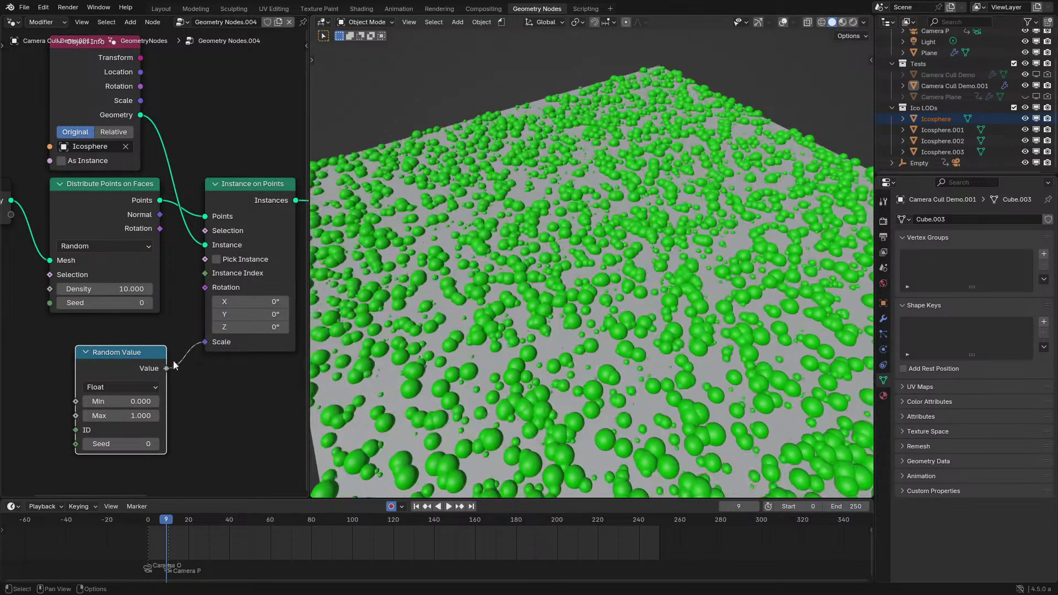
drag(141, 369, 270, 381)
Set the Random Value node's minimum to 0.5.
click(251, 414)
text(0.5)
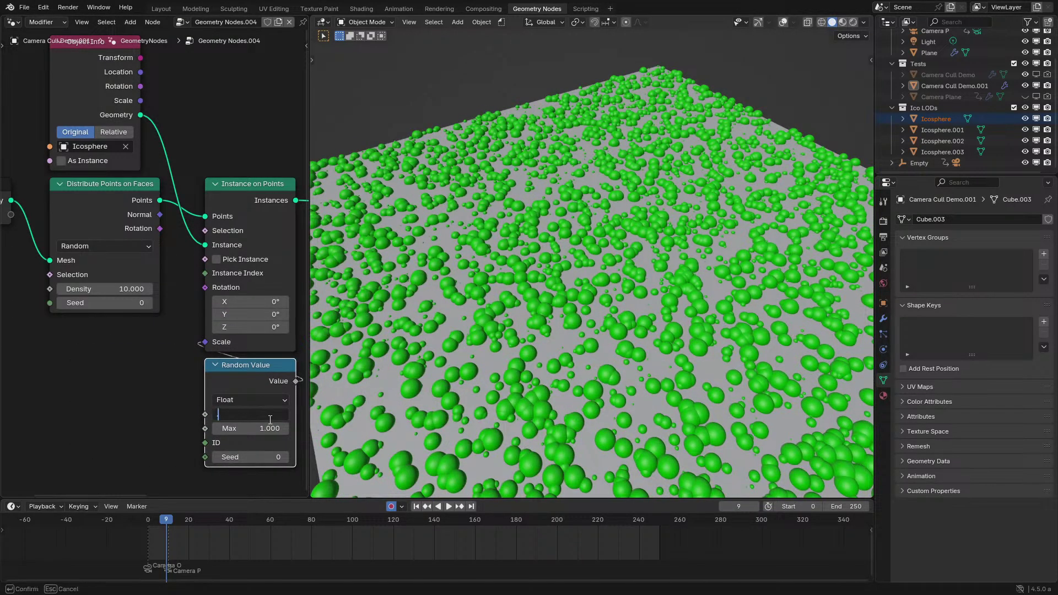
key(Return)
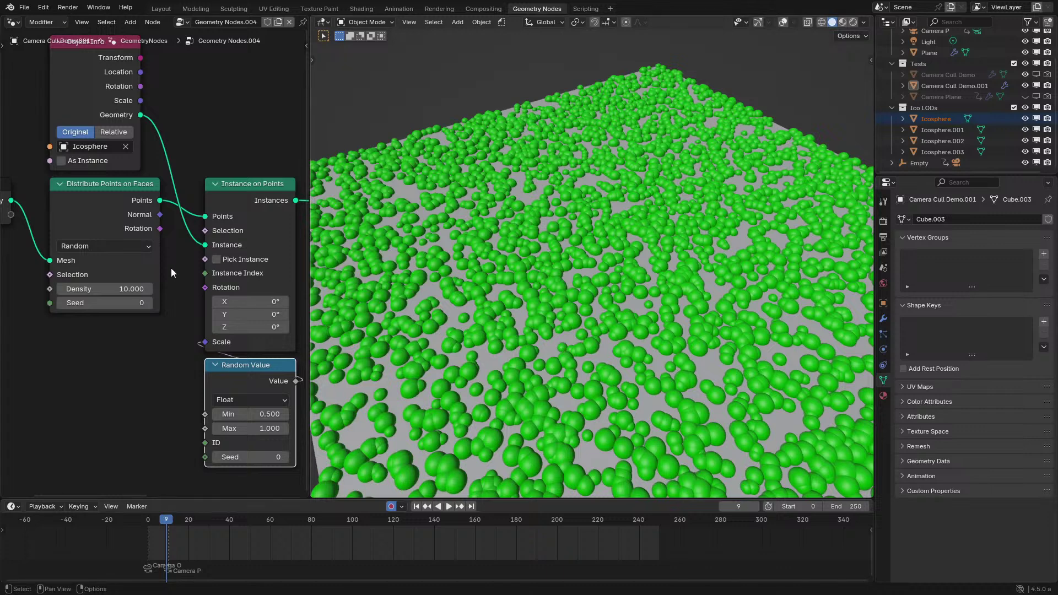
Move the whole instancing node chain farther away from the Group Output node to free up working space.
middle_drag(171, 268, 190, 278)
key(ctrl+space)
drag(278, 92, 722, 505)
scroll(700, 419, down, 4)
middle_drag(673, 353, 567, 348)
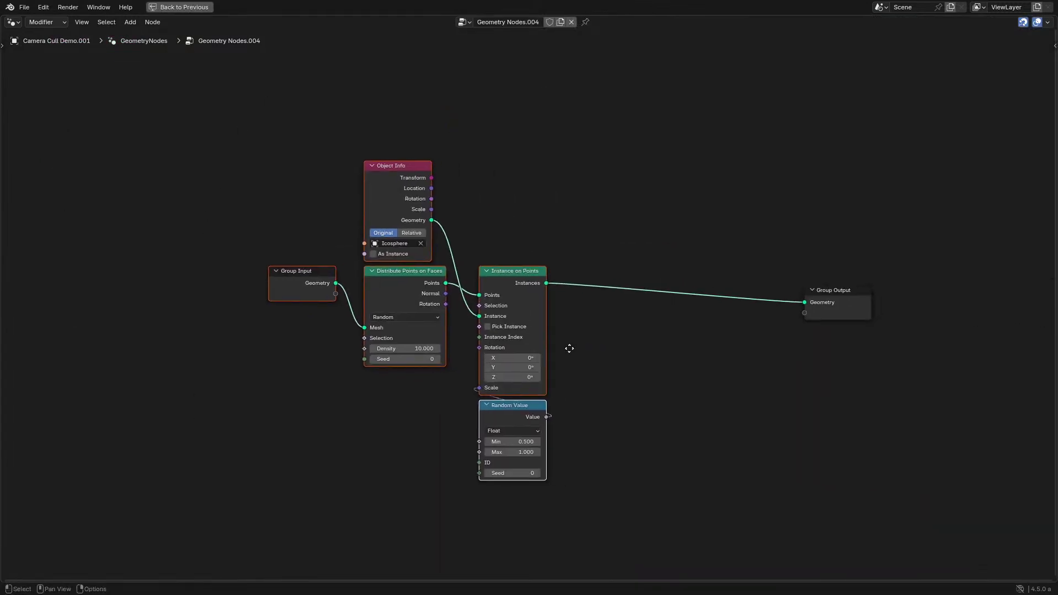
scroll(584, 336, up, 3)
key(g)
click(491, 331)
key(ctrl+space)
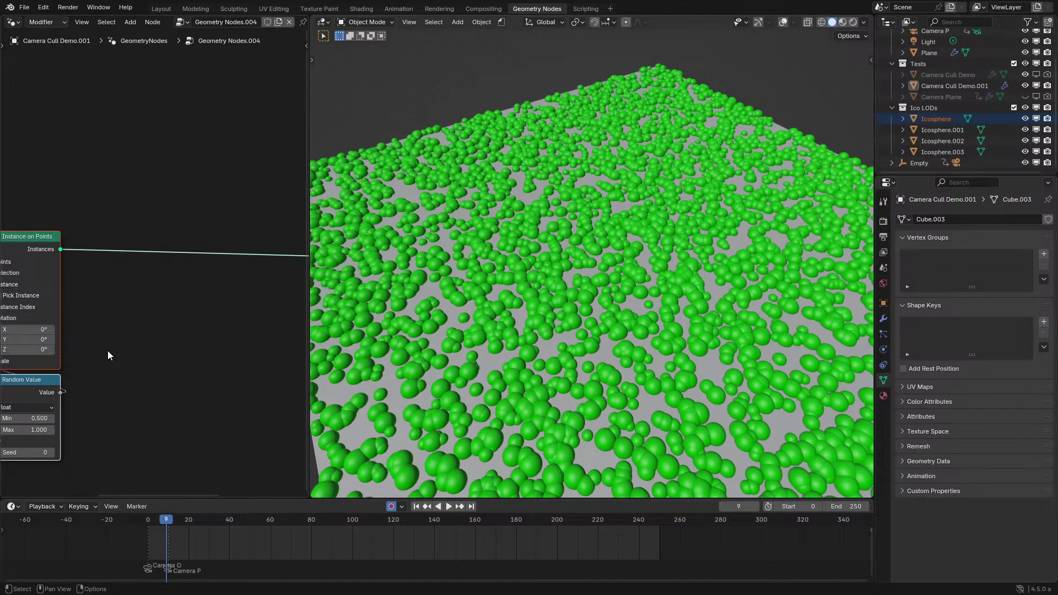
scroll(107, 351, down, 2)
middle_drag(118, 322, 181, 292)
key(ctrl+space)
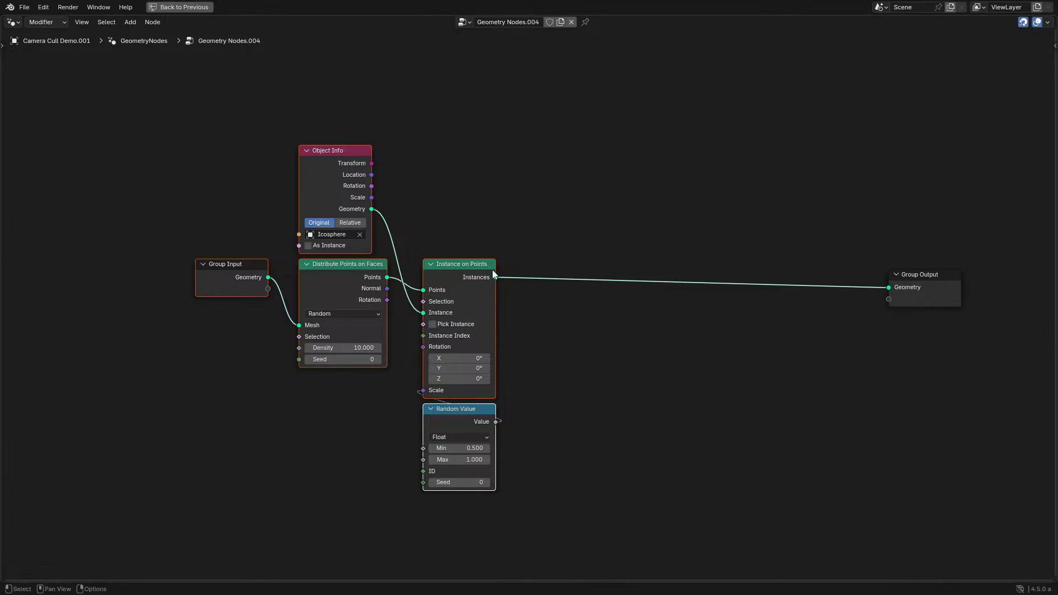
Expand the Empty in the scene hierarchy to show its child camera.
key(ctrl+space)
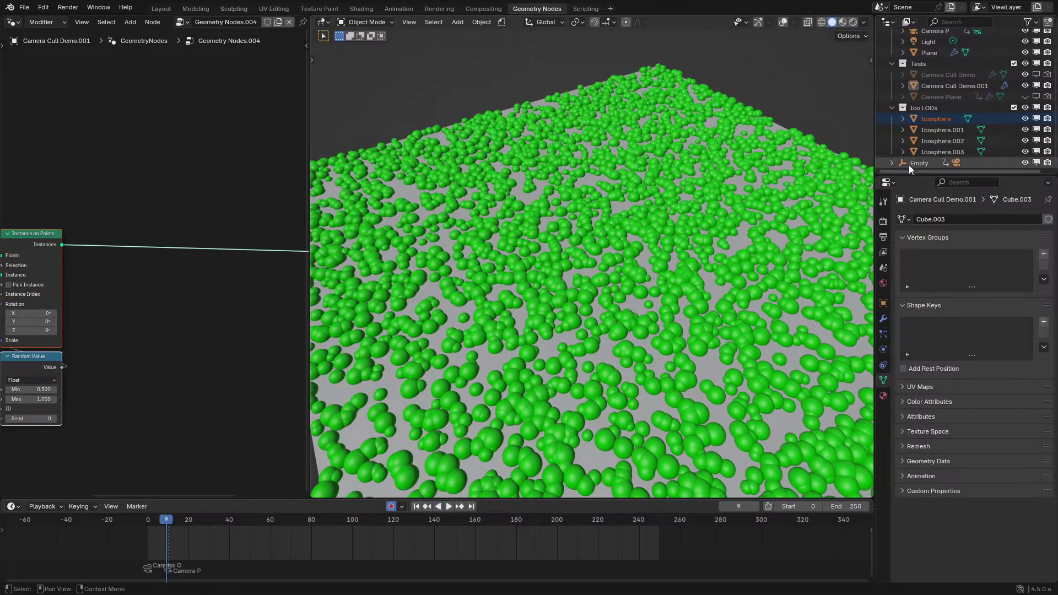
click(891, 163)
scroll(898, 160, down, 2)
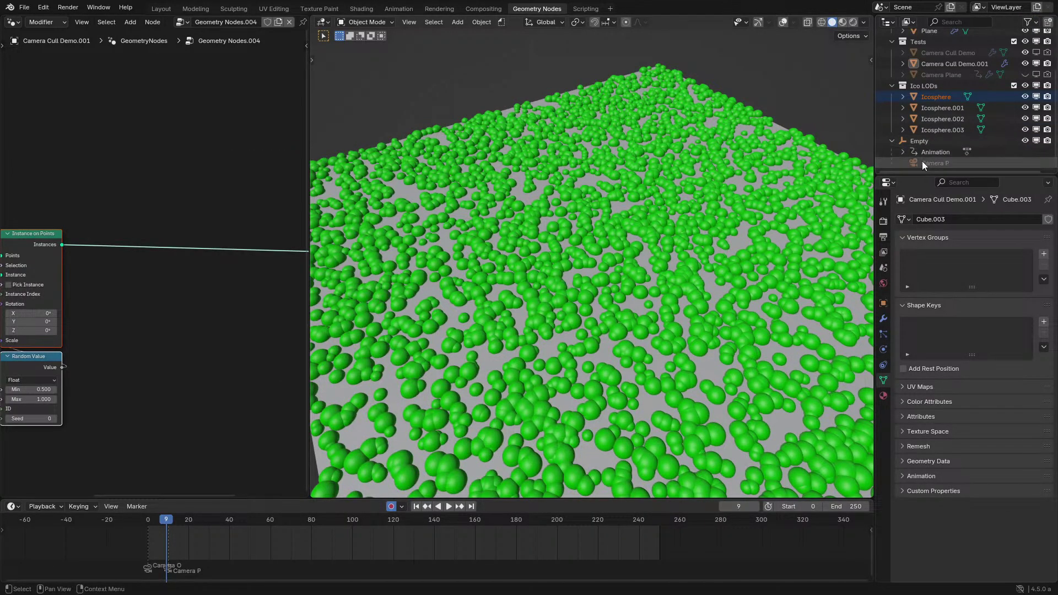
key(ctrl+space)
Add a Camera Info node below the link between Instance on Points and Group Output.
key(shift+a)
click(675, 280)
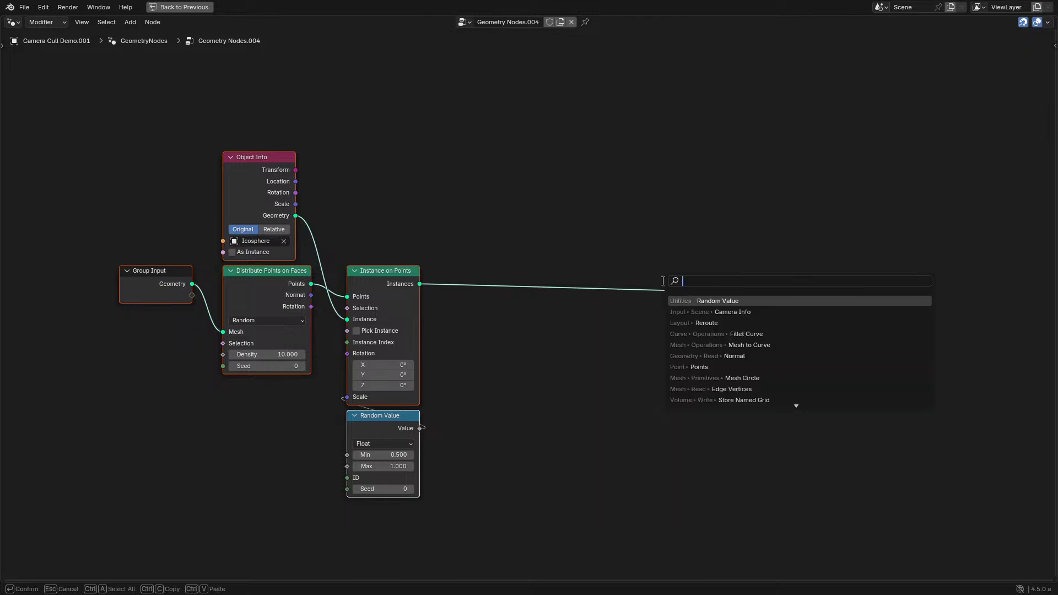
text(cam)
key(Return)
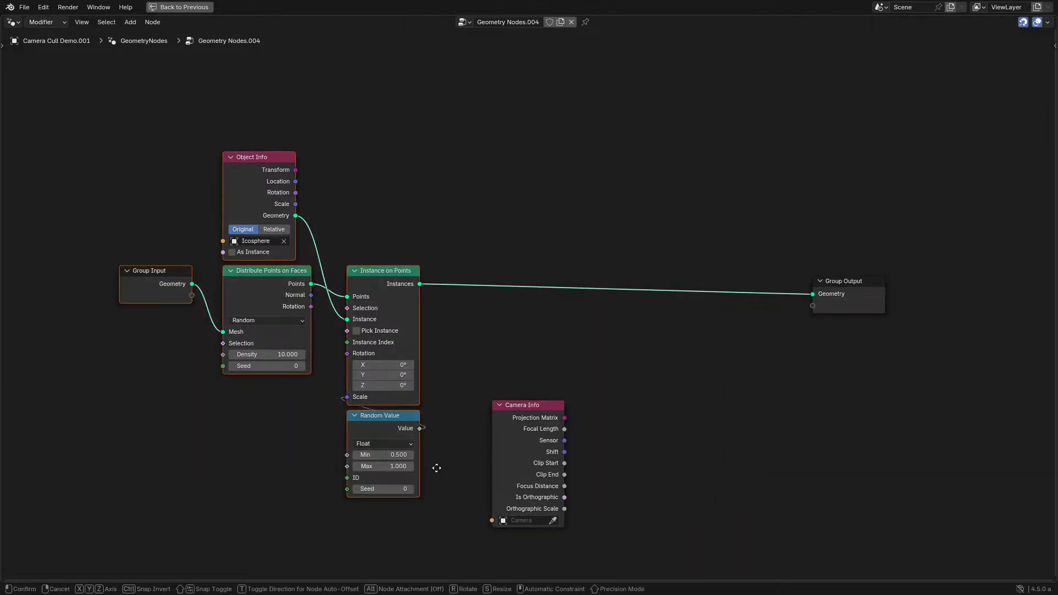
click(456, 497)
Move the whole instancing node chain farther away from the Camera Info node.
drag(151, 174, 399, 524)
key(g)
click(341, 515)
Add an Active Camera node connected to the Camera input of Camera Info.
drag(492, 520, 387, 519)
text(ac)
key(Return)
click(337, 478)
Move the Camera Info and Active Camera nodes closer to the instancing chain, with Active Camera tight beside Camera Info.
drag(334, 417, 521, 569)
key(g)
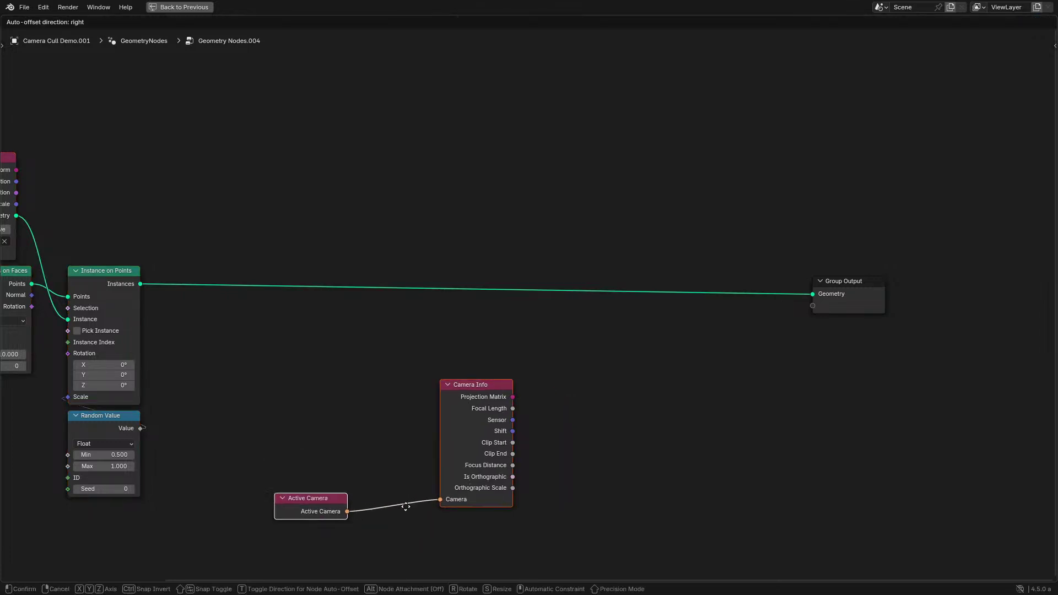
click(258, 456)
click(193, 446)
key(g)
click(256, 425)
scroll(203, 410, down, 1)
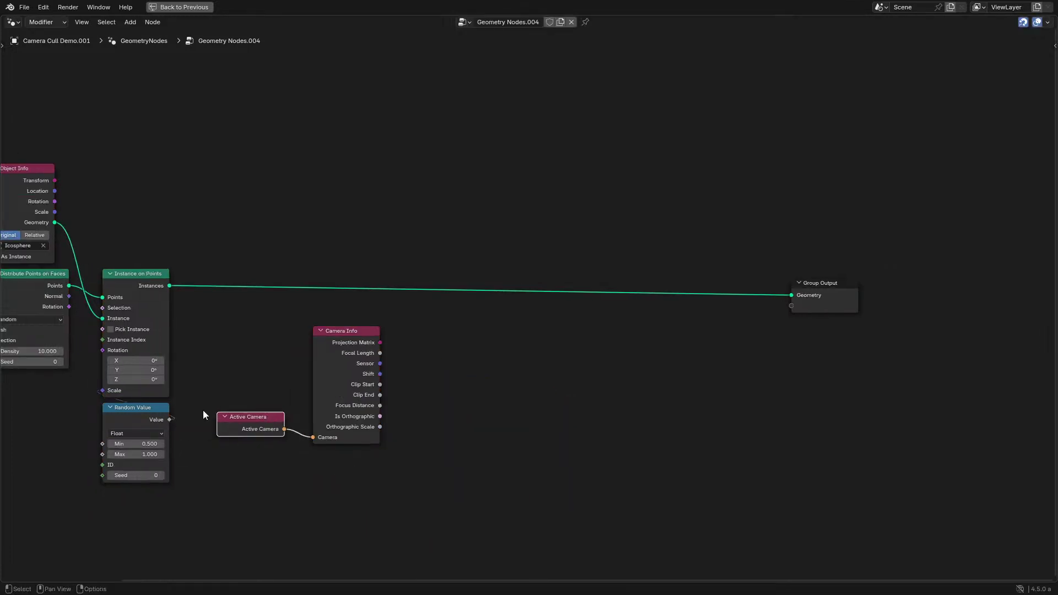
Examine the Camera Info node's outputs and its connection to the Active Camera node up close.
scroll(202, 410, up, 8)
middle_drag(203, 410, 517, 305)
key(ctrl+space)
middle_drag(64, 340, 160, 392)
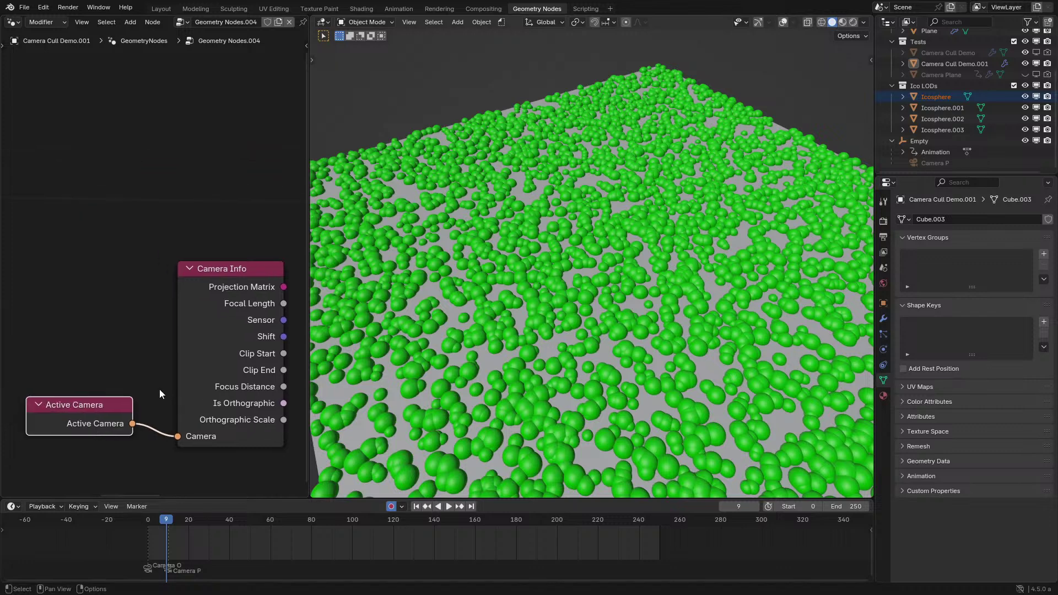
key(ctrl+space)
scroll(695, 265, up, 2)
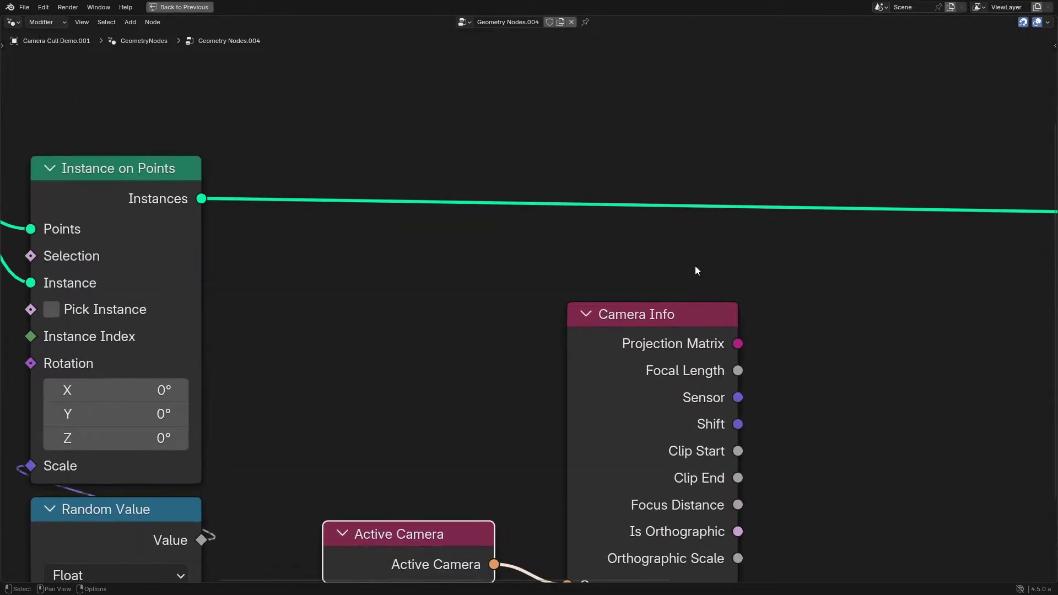
middle_drag(695, 266, 577, 205)
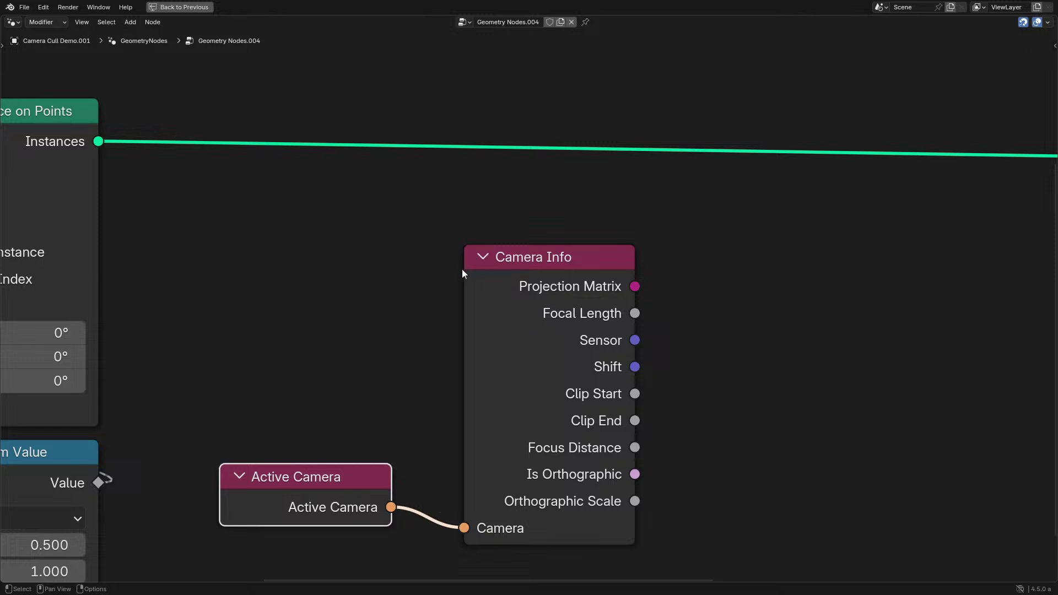
scroll(624, 269, down, 4)
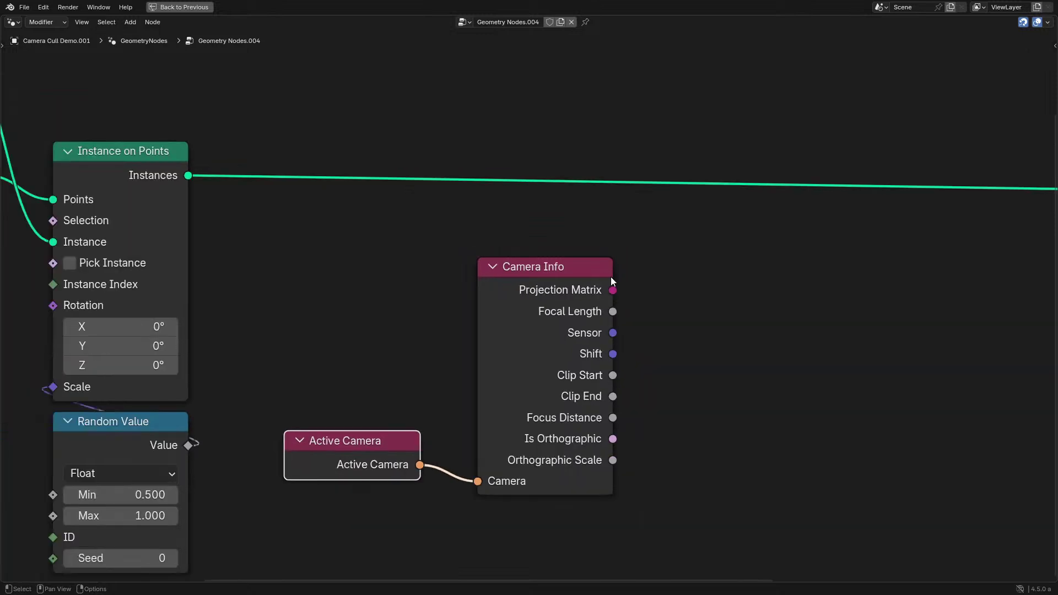
middle_drag(584, 288, 557, 179)
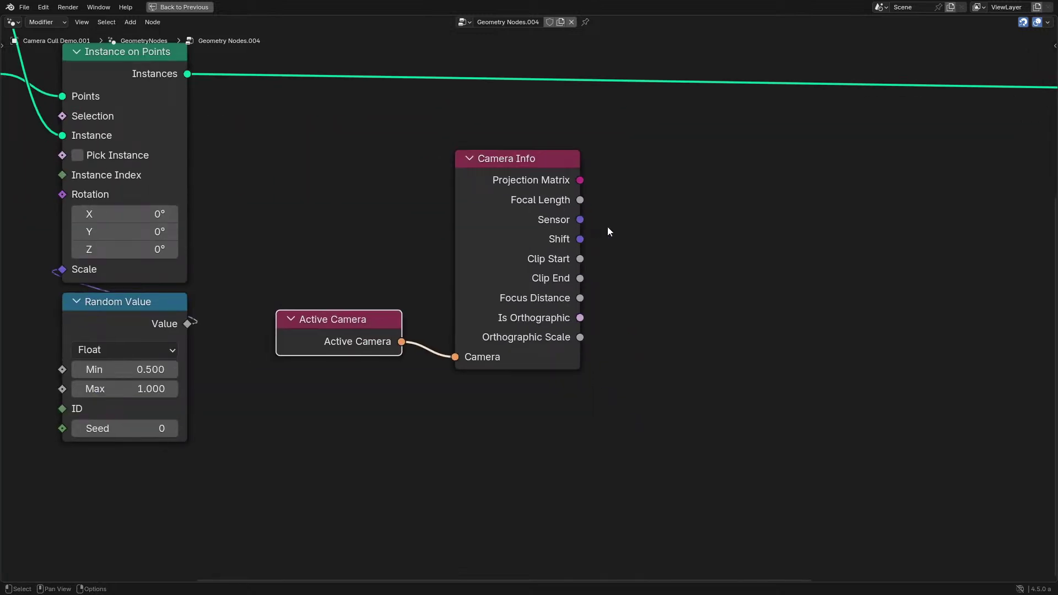
Shift Camera Info closer to Active Camera and lower the pair farther beneath the main geometry link.
right_click(380, 362)
drag(485, 227, 467, 209)
key(b)
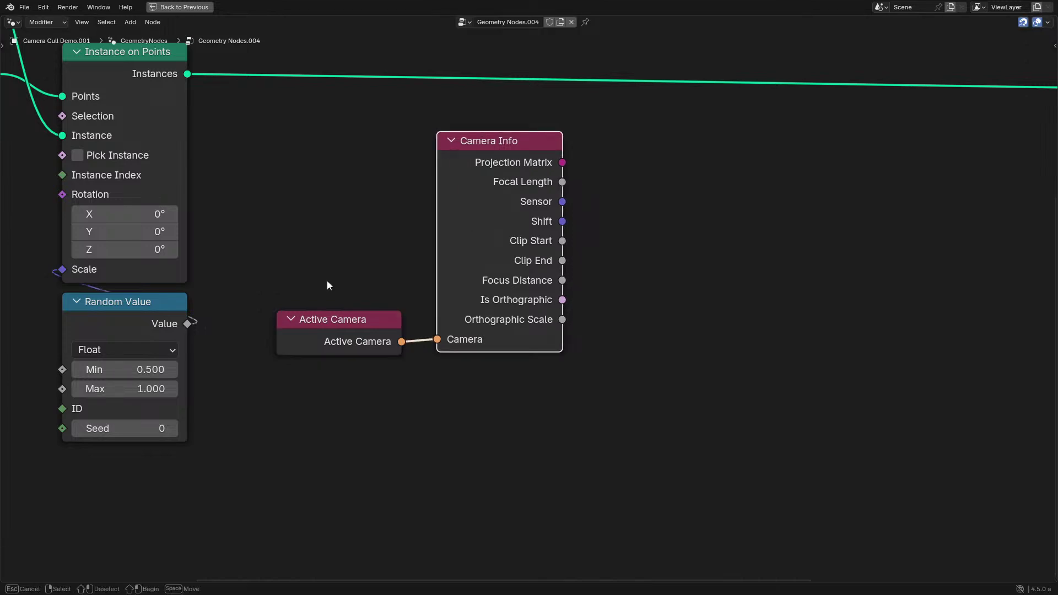
drag(326, 280, 510, 436)
drag(504, 303, 507, 357)
click(627, 341)
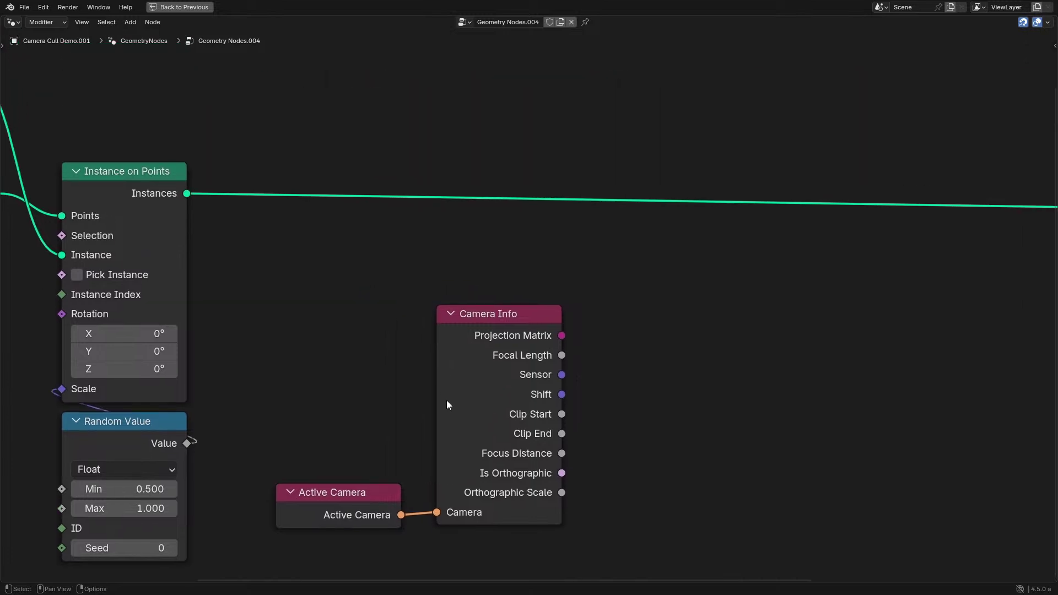
Try adding a Set Position node fed by the Points output of Distribute Points on Faces.
scroll(446, 402, down, 2)
key(shift+a)
click(464, 227)
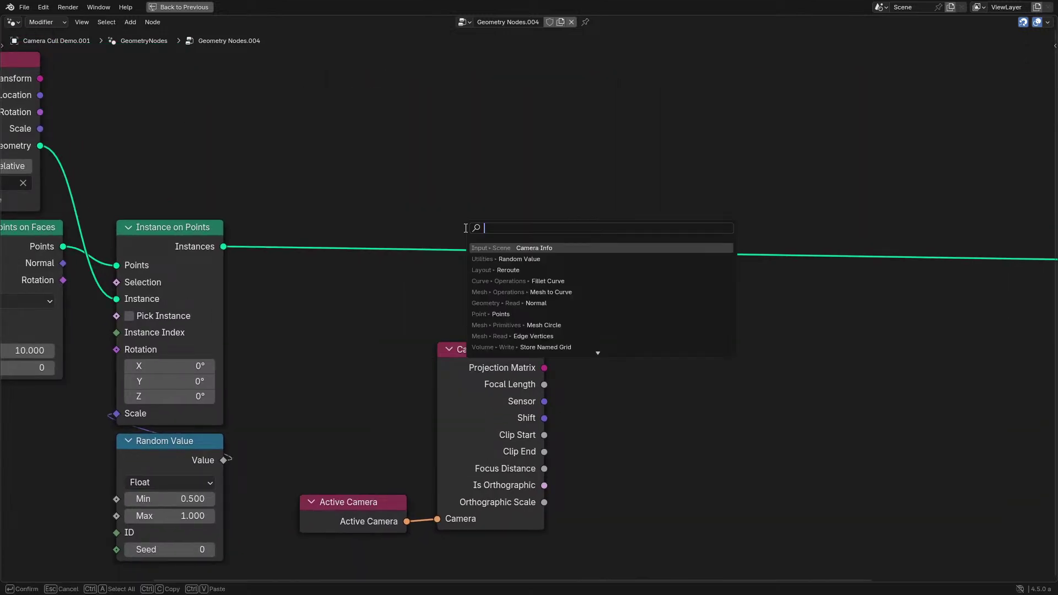
key(Escape)
drag(65, 251, 806, 395)
text(set pos)
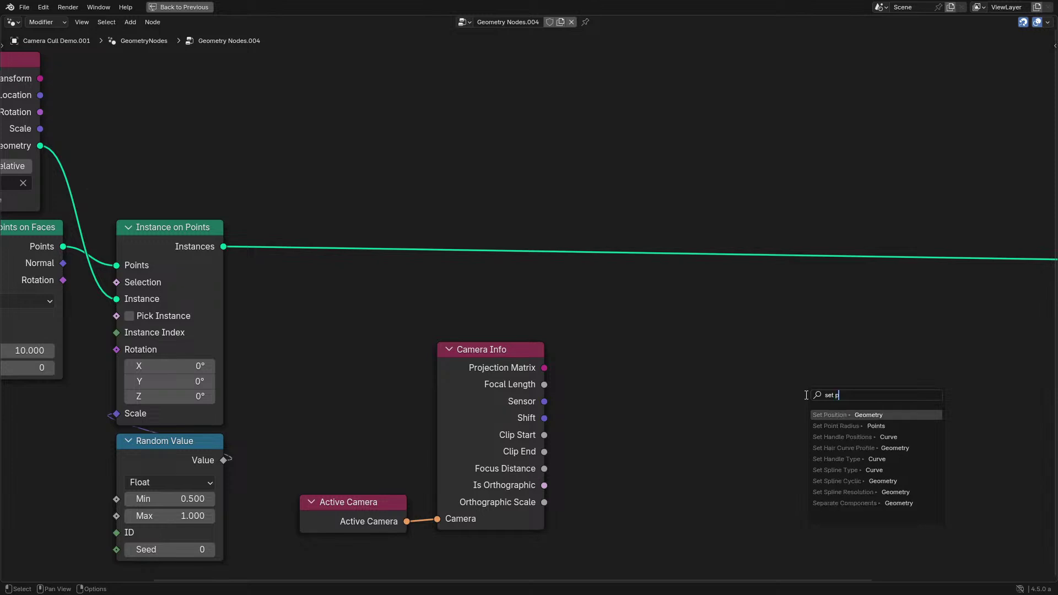
key(Return)
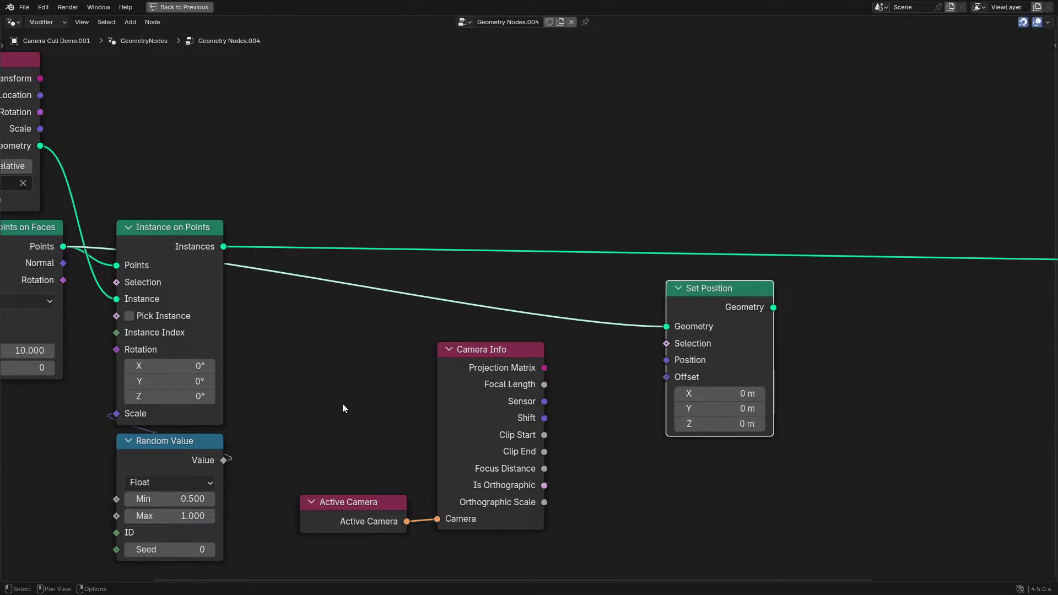
Move the Active Camera and Camera Info nodes farther down to make room above them.
drag(342, 408, 484, 551)
key(g)
scroll(383, 347, down, 2)
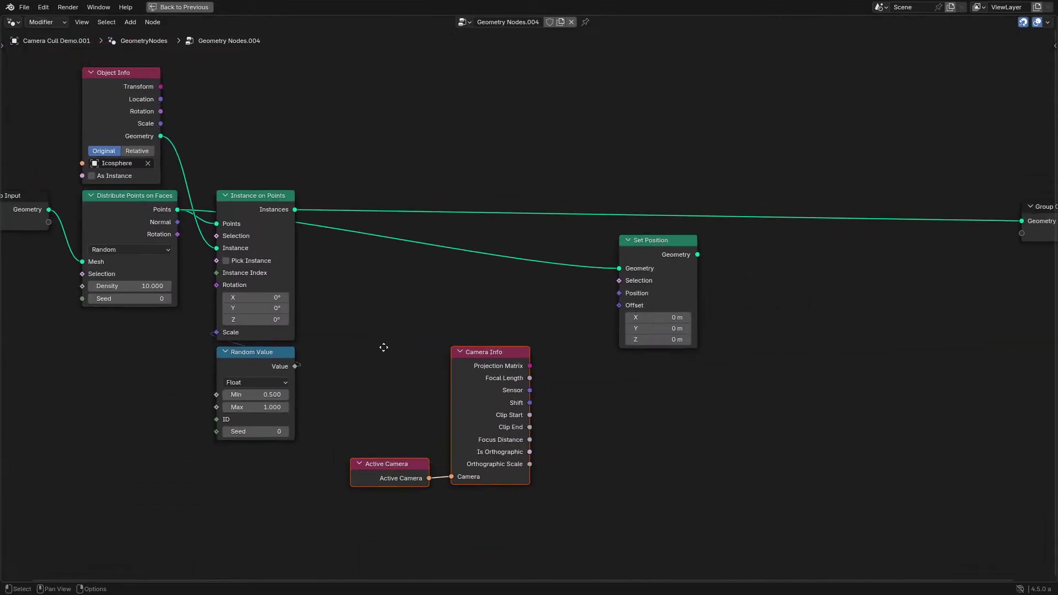
middle_drag(383, 347, 429, 395)
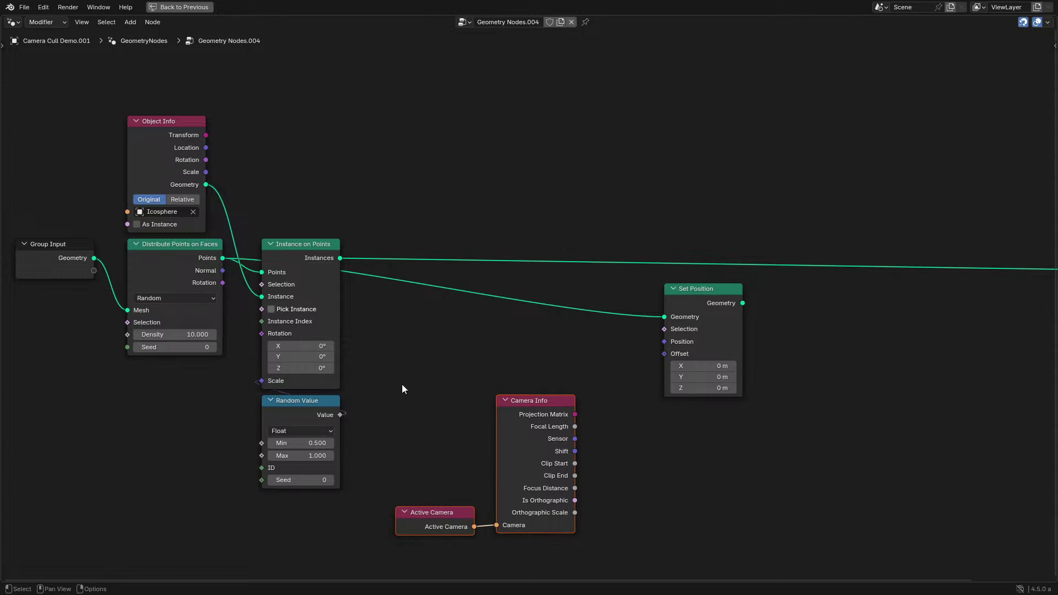
Delete the Set Position node.
click(734, 324)
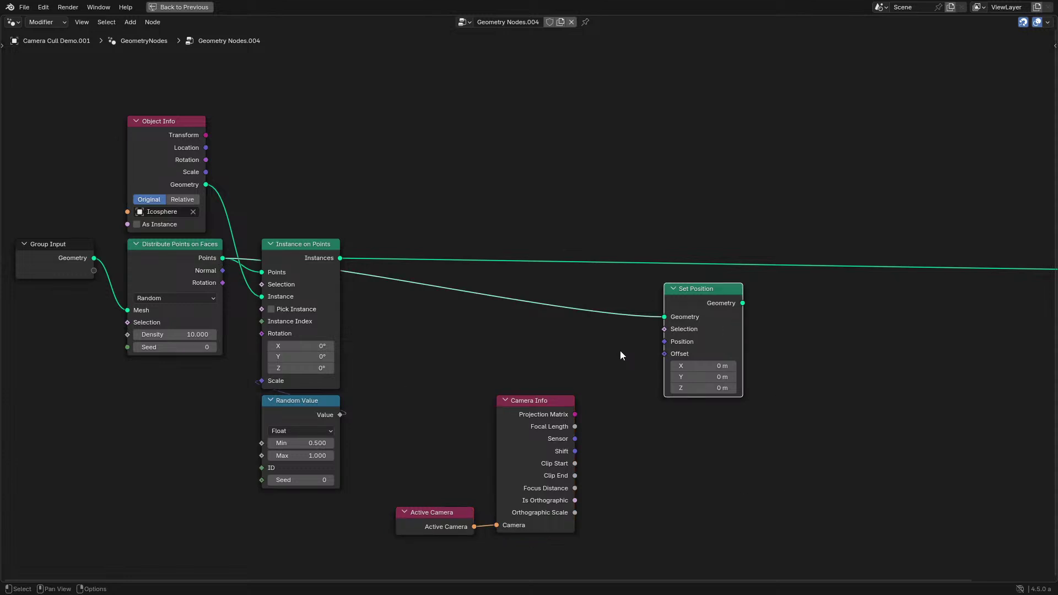
scroll(614, 354, up, 2)
key(x)
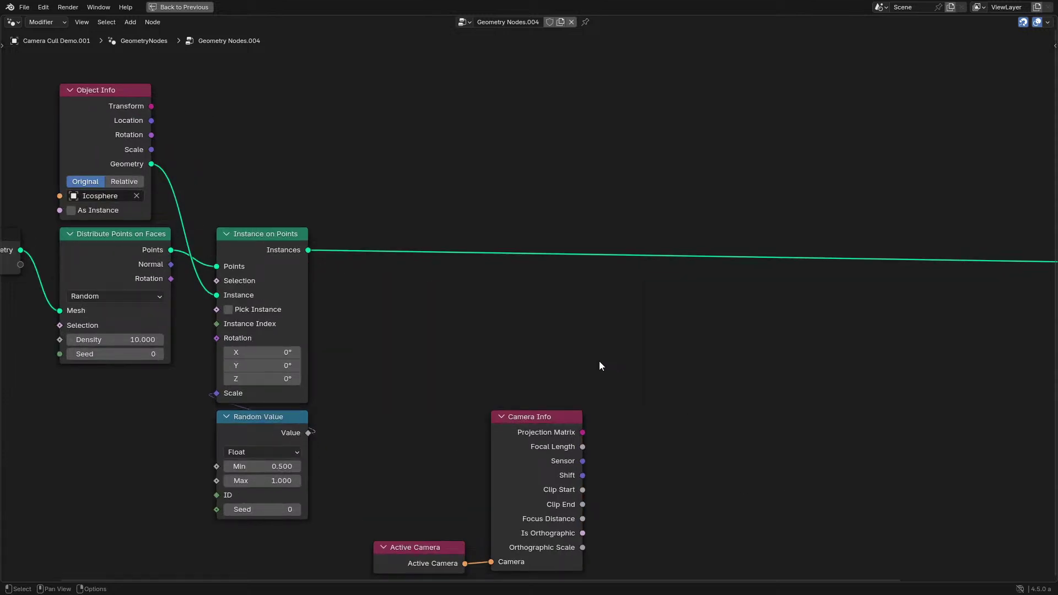
Preview the Distribute Points on Faces output with a Viewer node and place the Viewer beyond Camera Info.
key(shift+a)
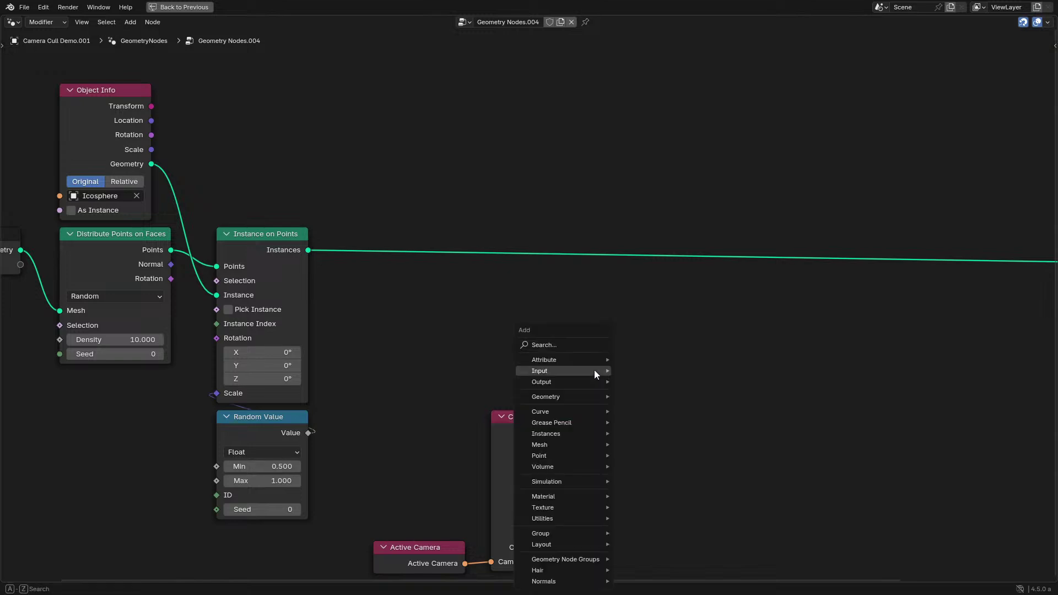
ctrl+shift+click(101, 259)
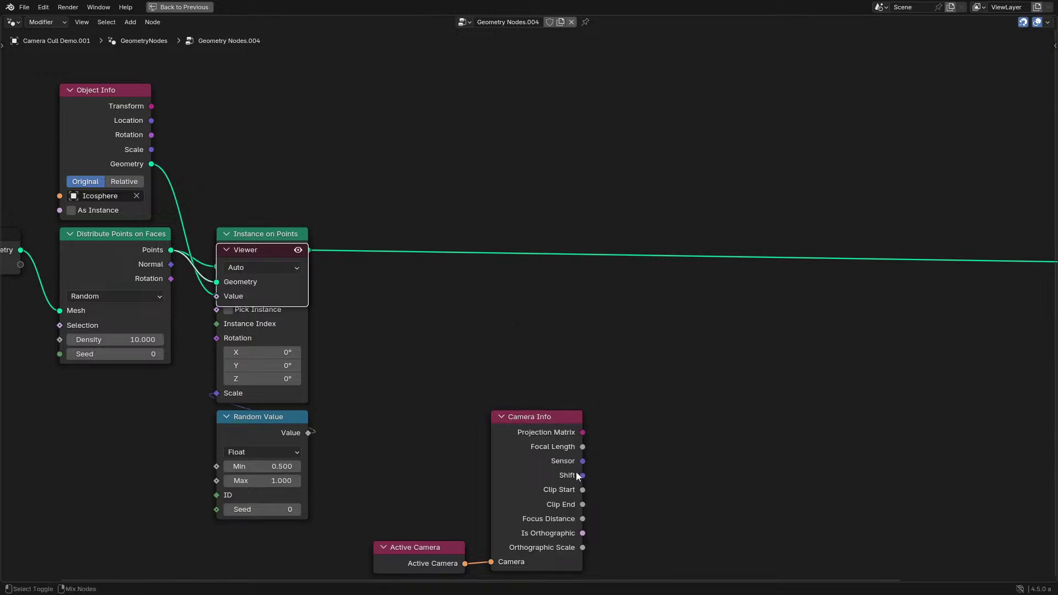
drag(264, 252, 813, 314)
Add a Position node above the Camera Info node.
key(shift+a)
click(469, 334)
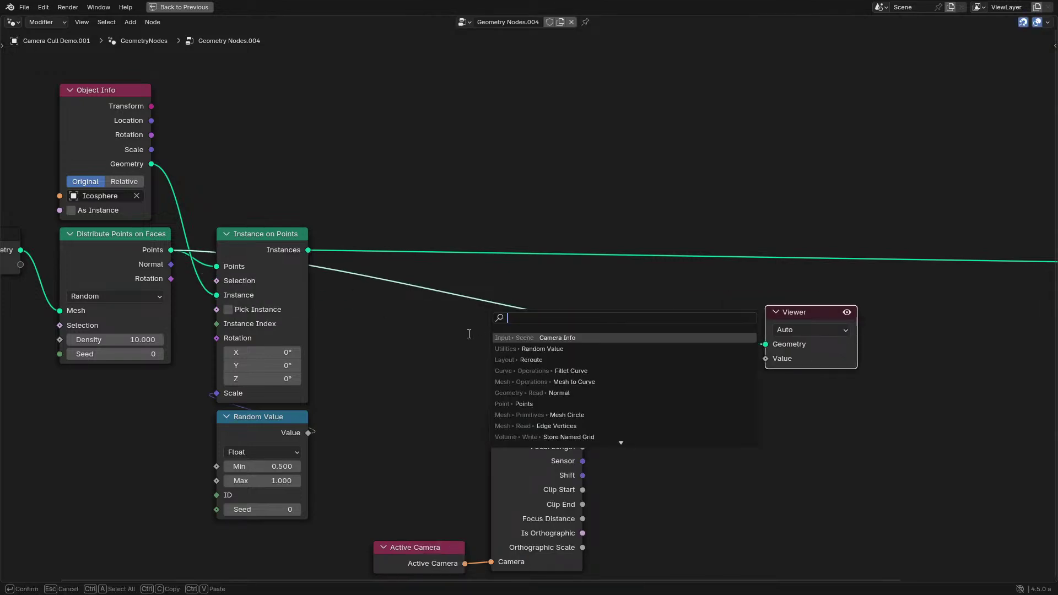
text(position)
key(Return)
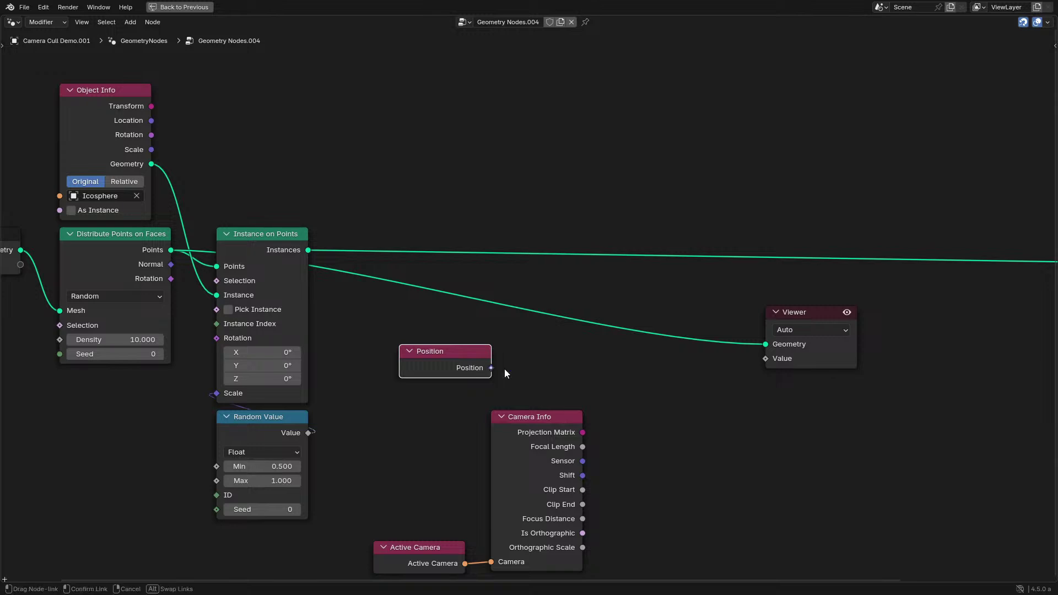
Add a Transform Point node with its Vector input fed by the Position output.
drag(504, 369, 634, 374)
text(t)
key(BackSpace)
text(t)
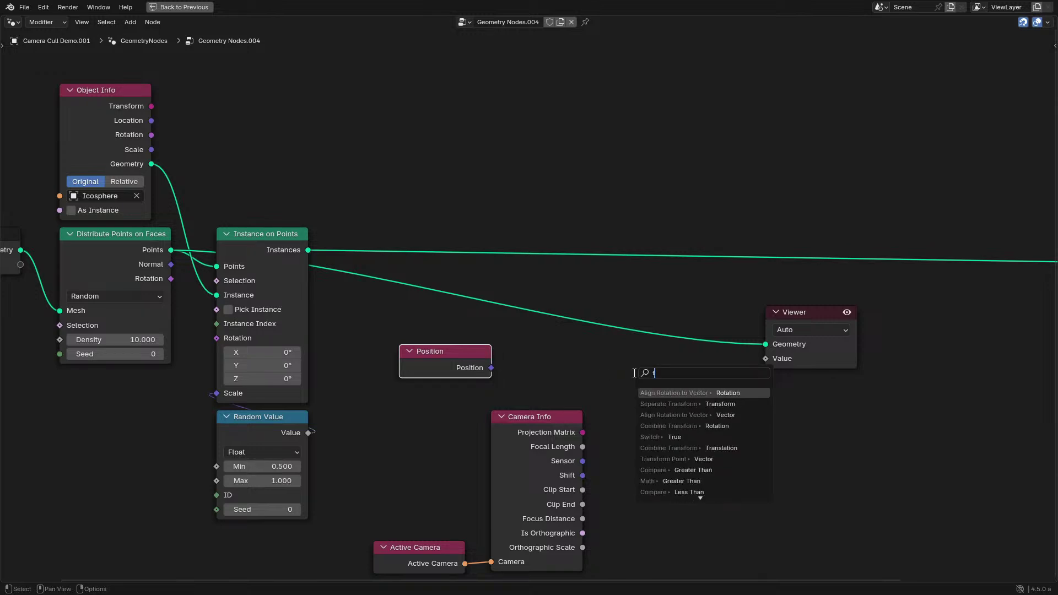
text(rans)
key(Return)
click(593, 420)
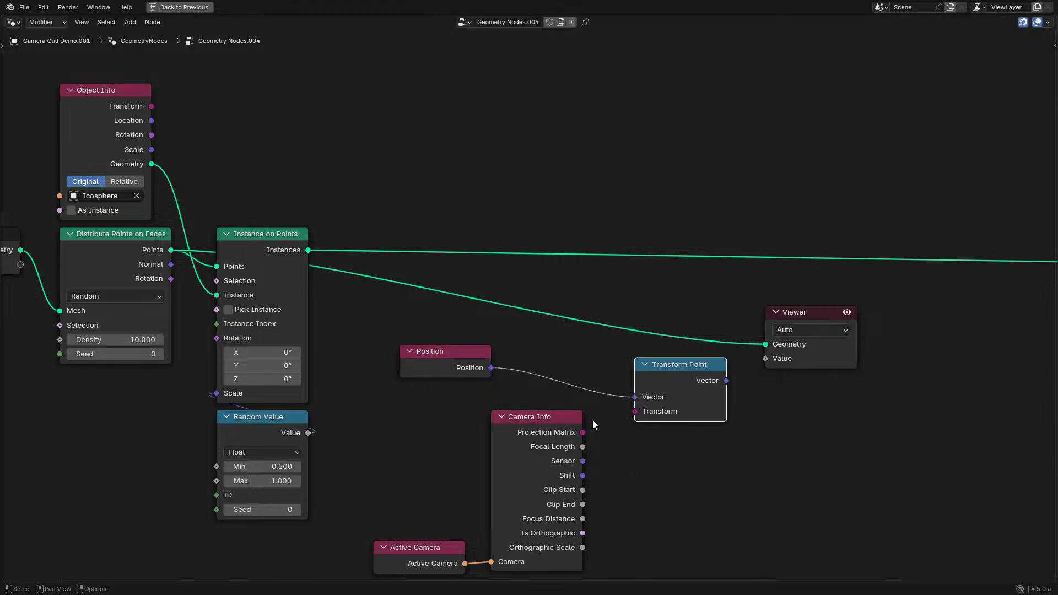
Connect Projection Matrix to Transform Point's Transform and its Vector output to the Viewer's Value, then show the viewport overlays.
drag(582, 432, 635, 411)
drag(726, 380, 766, 358)
key(ctrl+space)
click(783, 22)
middle_drag(634, 259, 759, 262)
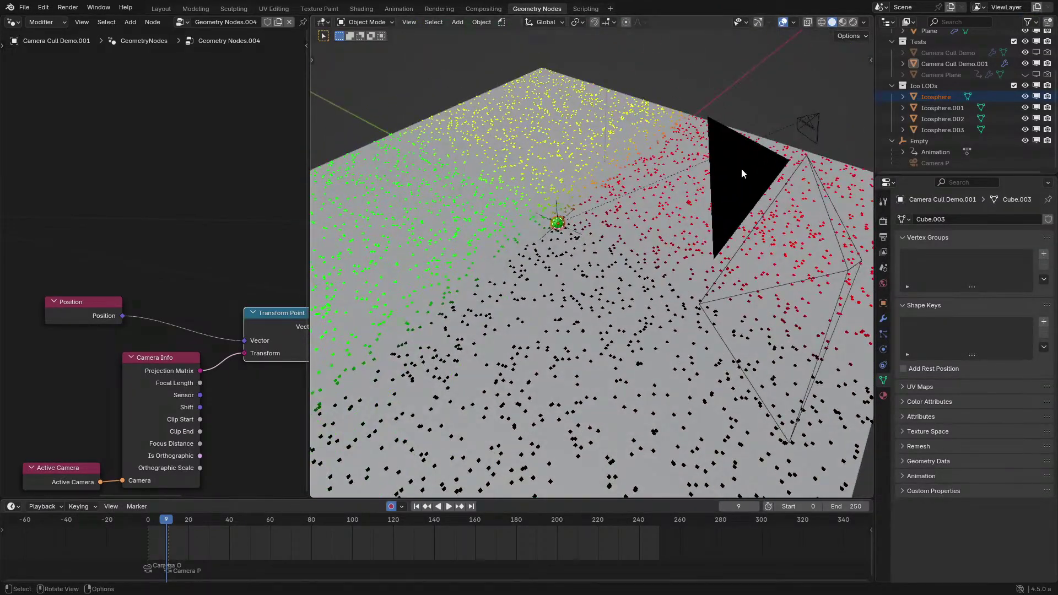
Reselect Camera Cull Demo.001, pin its Geometry Nodes.004 tree in the node editor, and activate the Viewer node.
shift+click(742, 167)
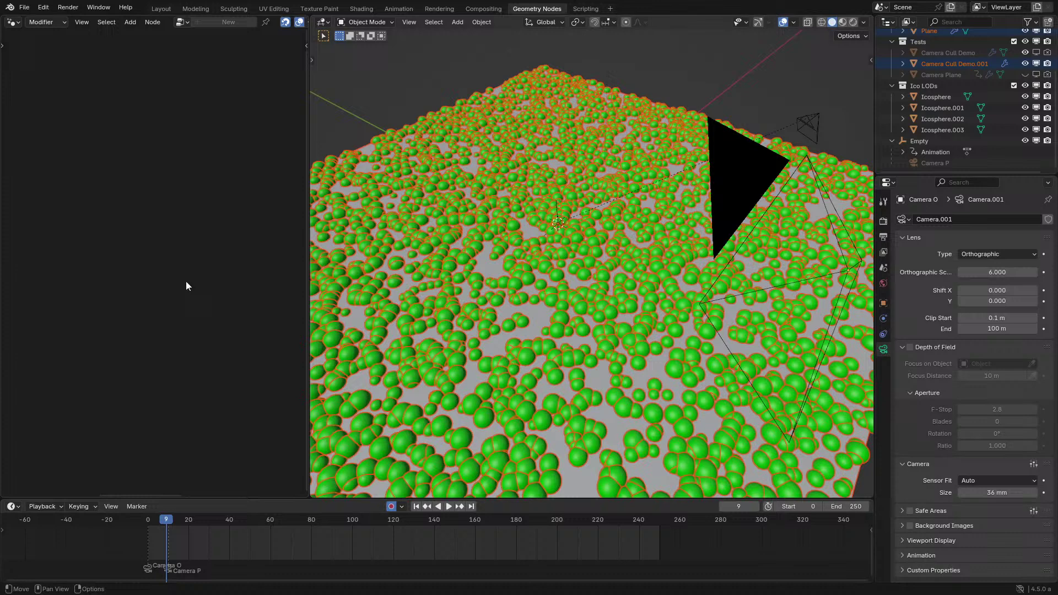
click(501, 303)
click(303, 23)
scroll(196, 295, down, 2)
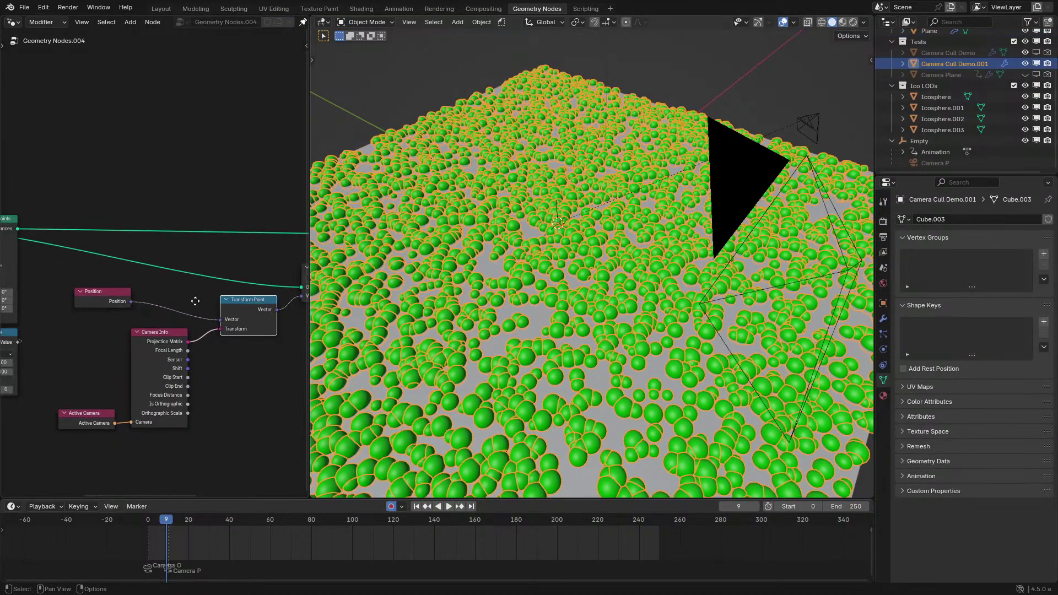
middle_drag(196, 299, 105, 264)
scroll(240, 238, up, 2)
click(275, 222)
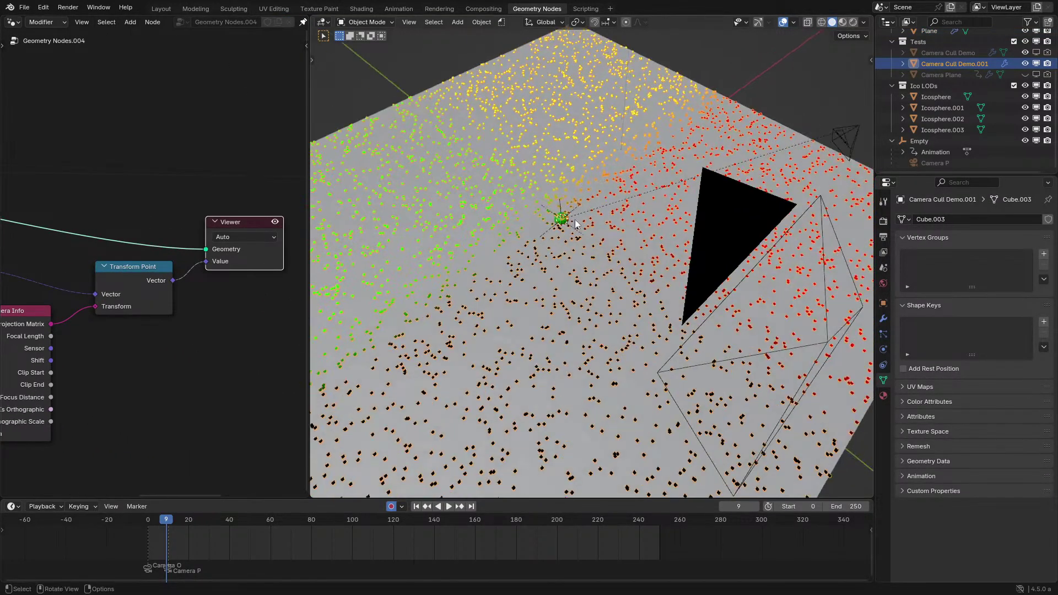
Select Camera O and scrub the timeline to frame 8, inspecting the coloured points around the cameras.
middle_drag(574, 219, 650, 182)
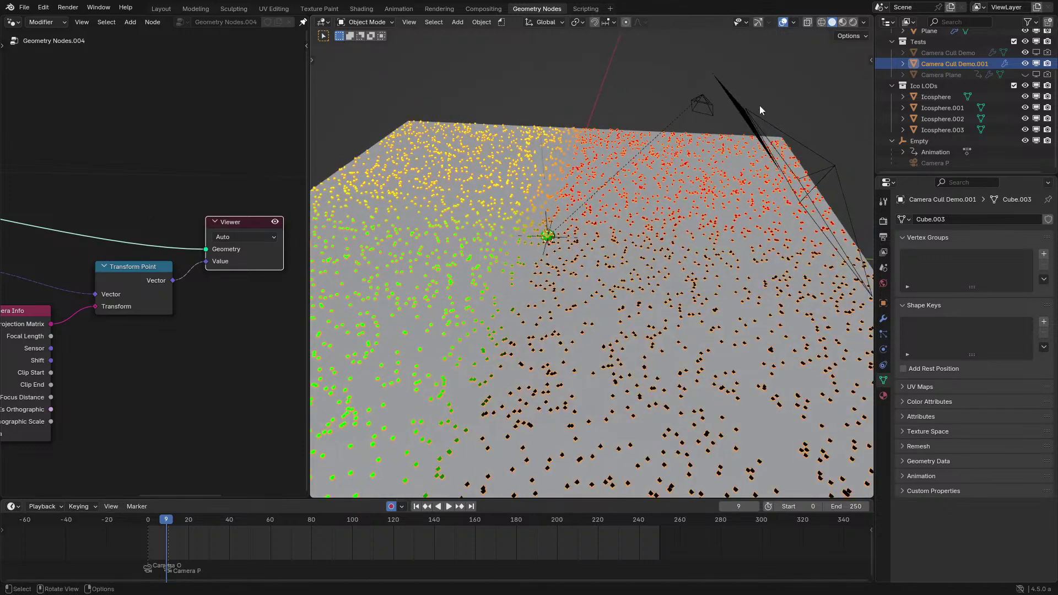
click(743, 106)
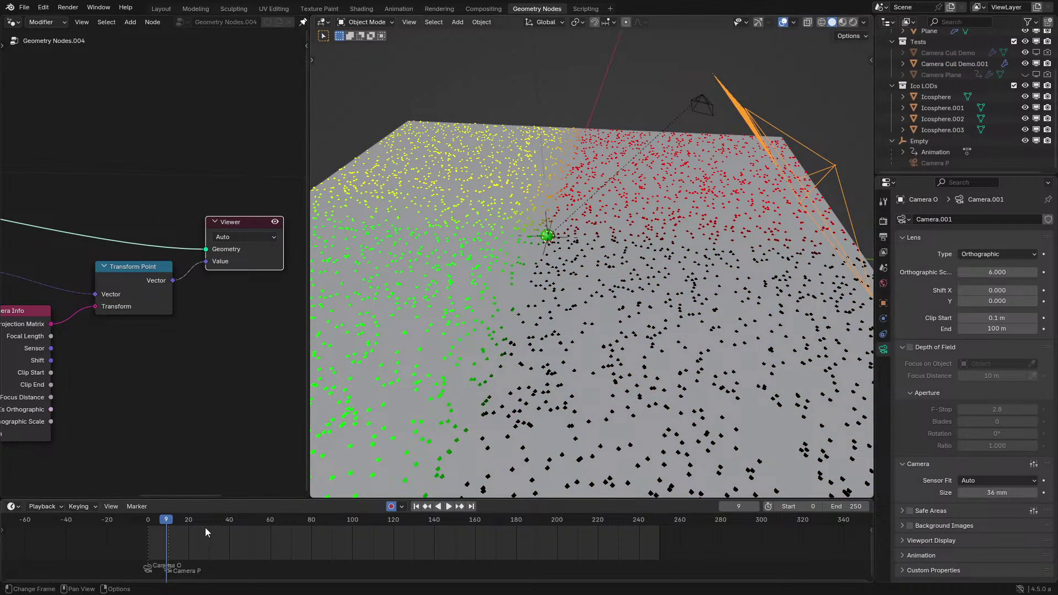
drag(210, 526, 165, 522)
middle_drag(551, 228, 616, 281)
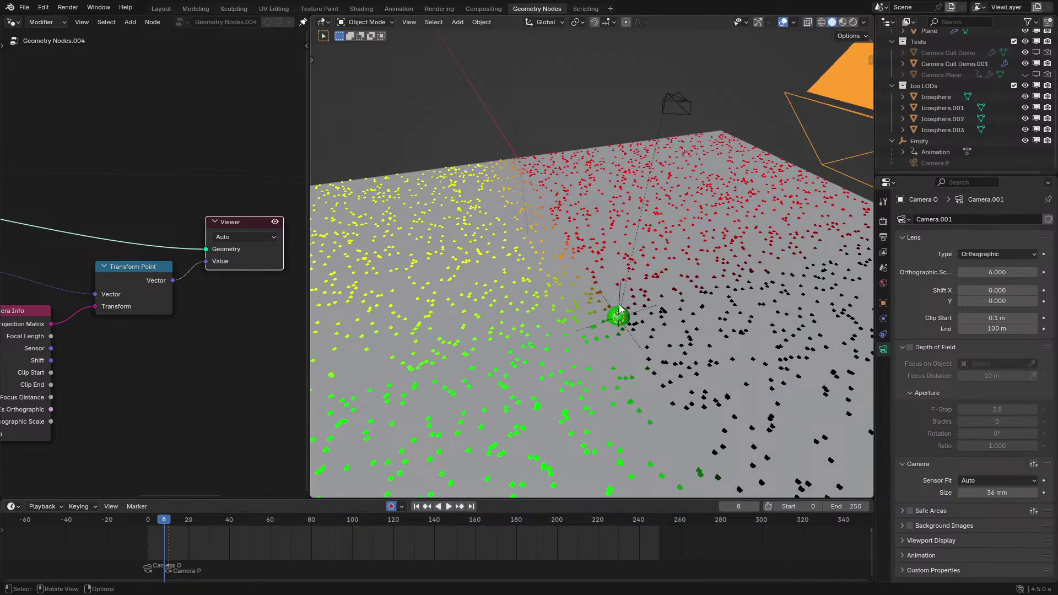
middle_drag(662, 225, 696, 106)
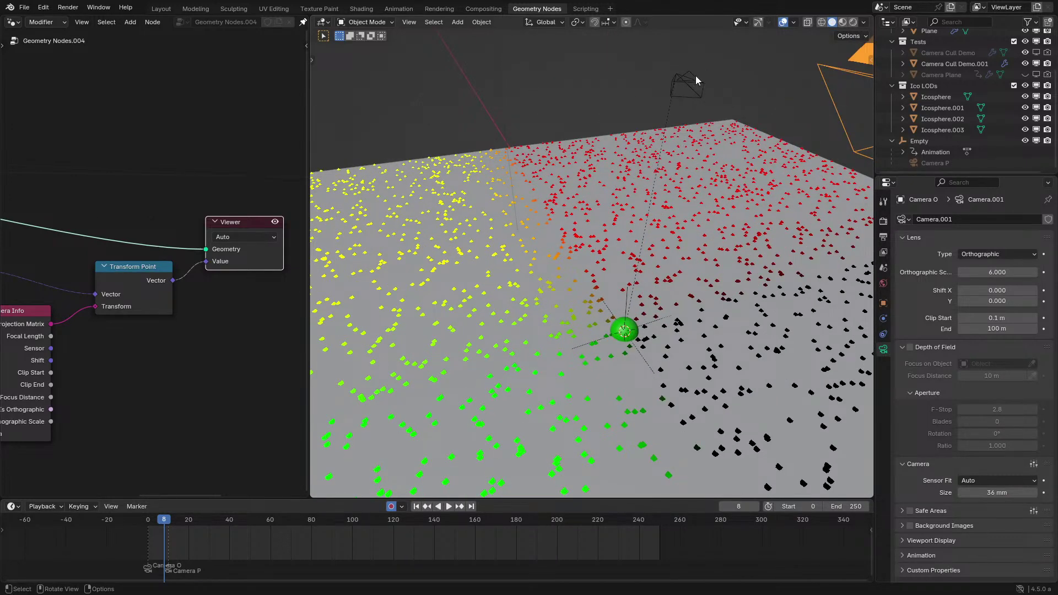
Maximise the node editor and add an Object Info node fed by the Active Camera output.
middle_drag(141, 270, 209, 269)
key(ctrl+space)
drag(365, 349, 587, 441)
click(423, 443)
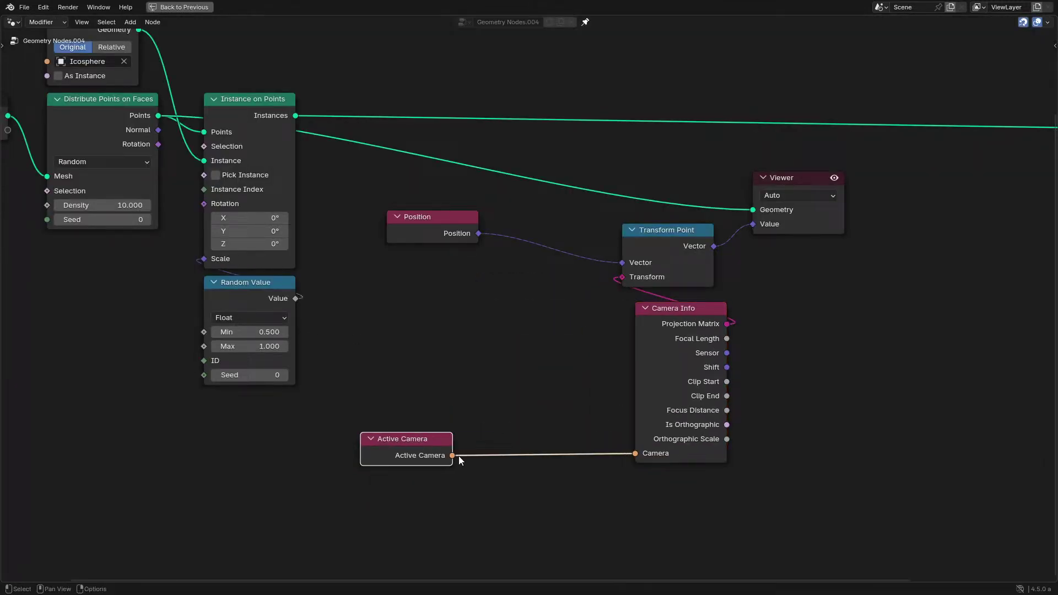
text(obj)
key(Return)
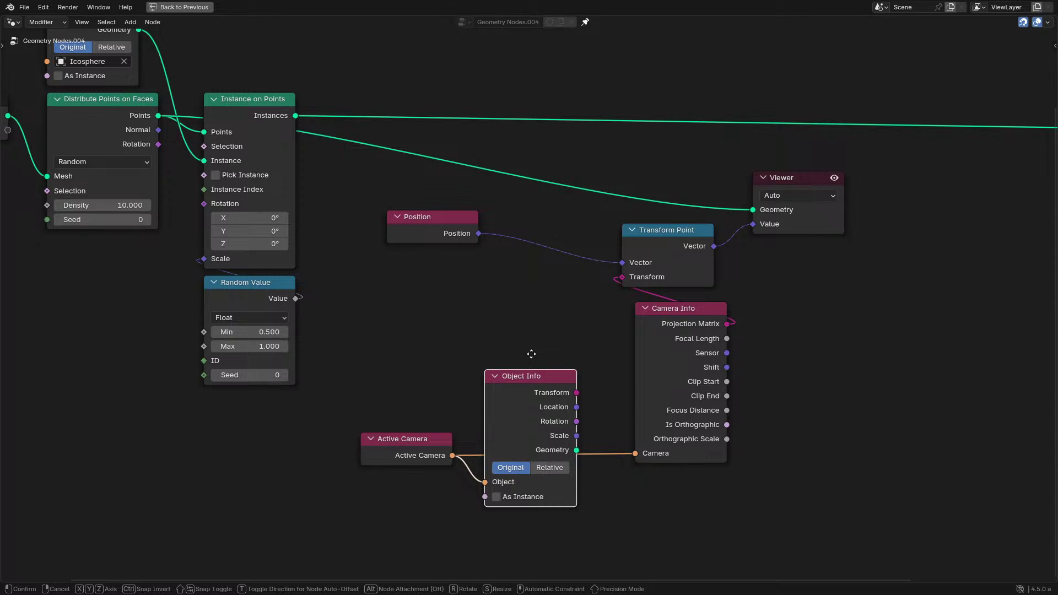
click(538, 302)
Shift the Position node aside and insert a duplicate Transform Point between Position and the existing Transform Point.
scroll(534, 303, up, 2)
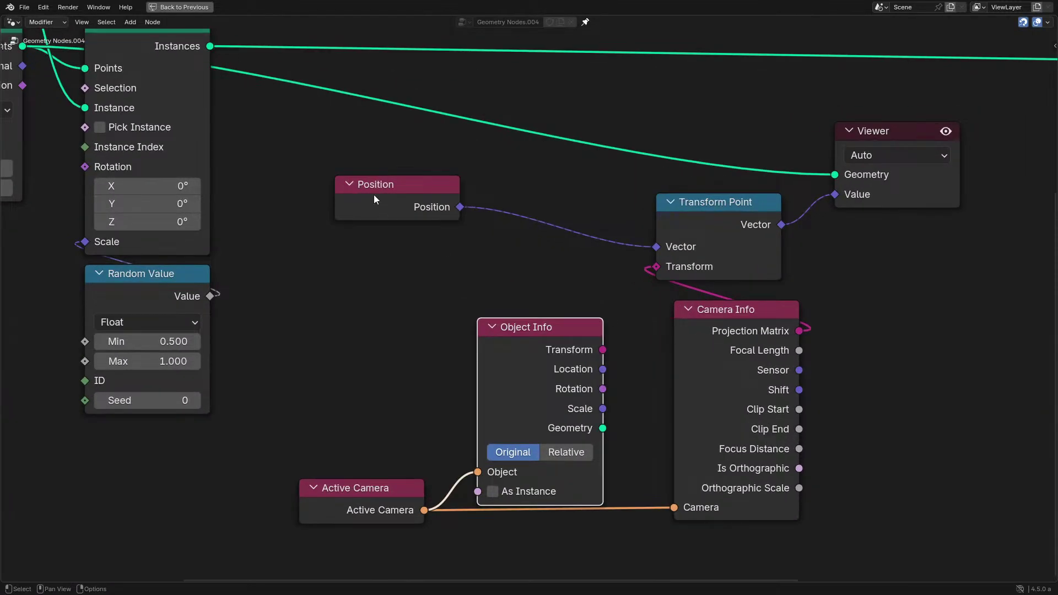
drag(374, 198, 302, 234)
click(767, 246)
key(shift+d)
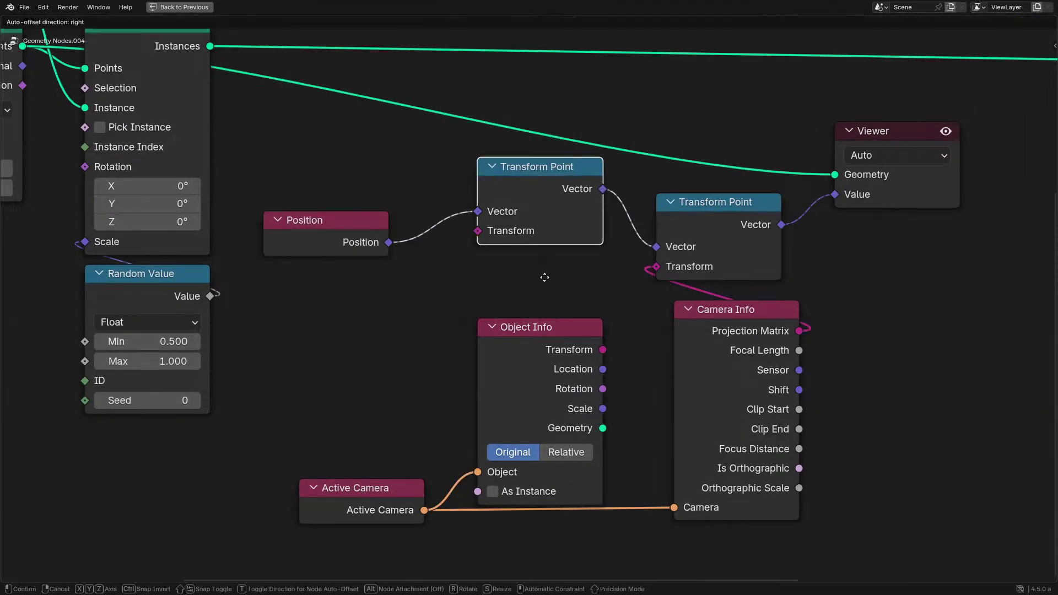
click(544, 277)
Run Object Info's Transform through a new Invert Matrix node and connect its Matrix output to the first Transform Point's Transform.
drag(602, 349, 534, 293)
text(inver)
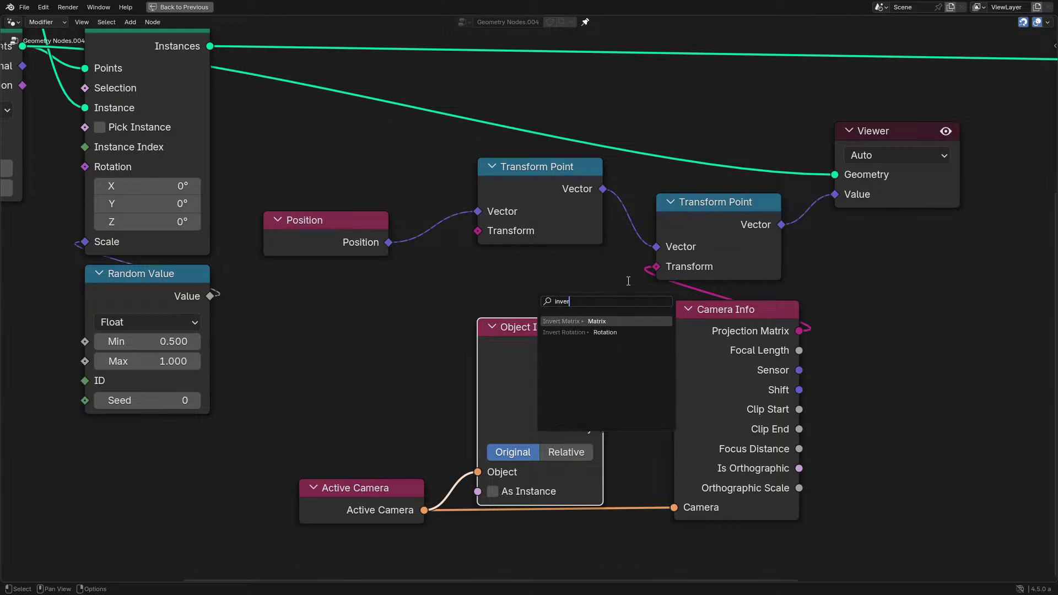
key(Return)
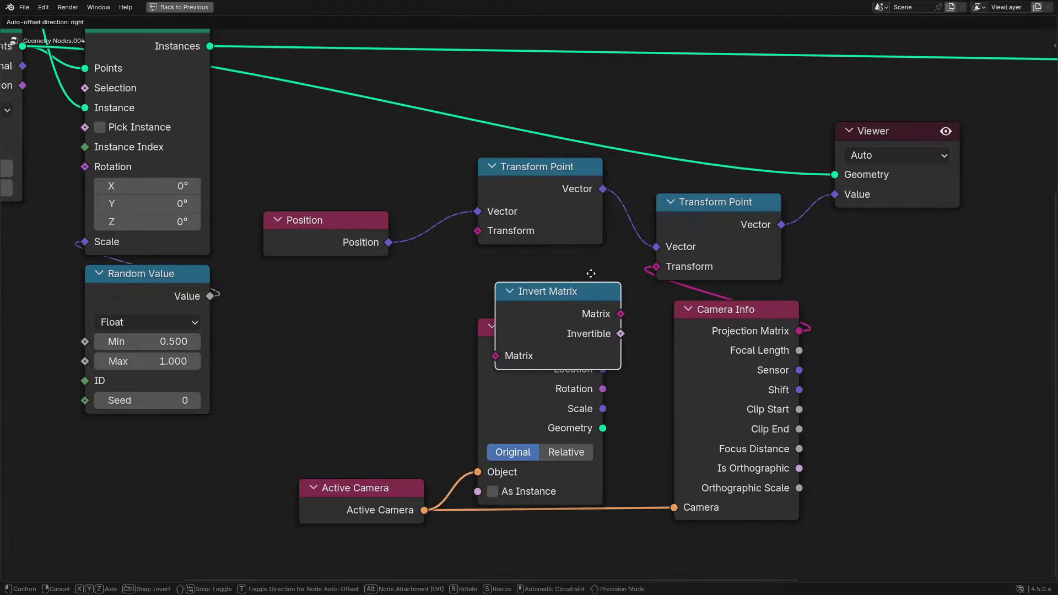
click(594, 274)
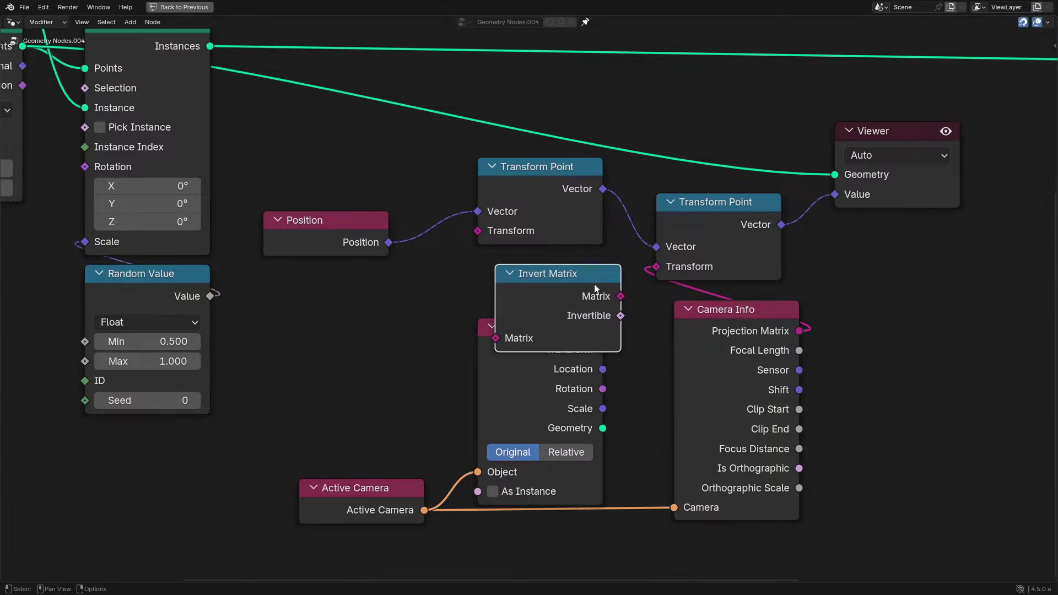
drag(619, 296, 498, 233)
click(674, 232)
drag(620, 296, 479, 231)
Collapse the first Transform Point and Invert Matrix nodes and stack them directly above Object Info.
click(521, 204)
key(h)
key(g)
click(519, 302)
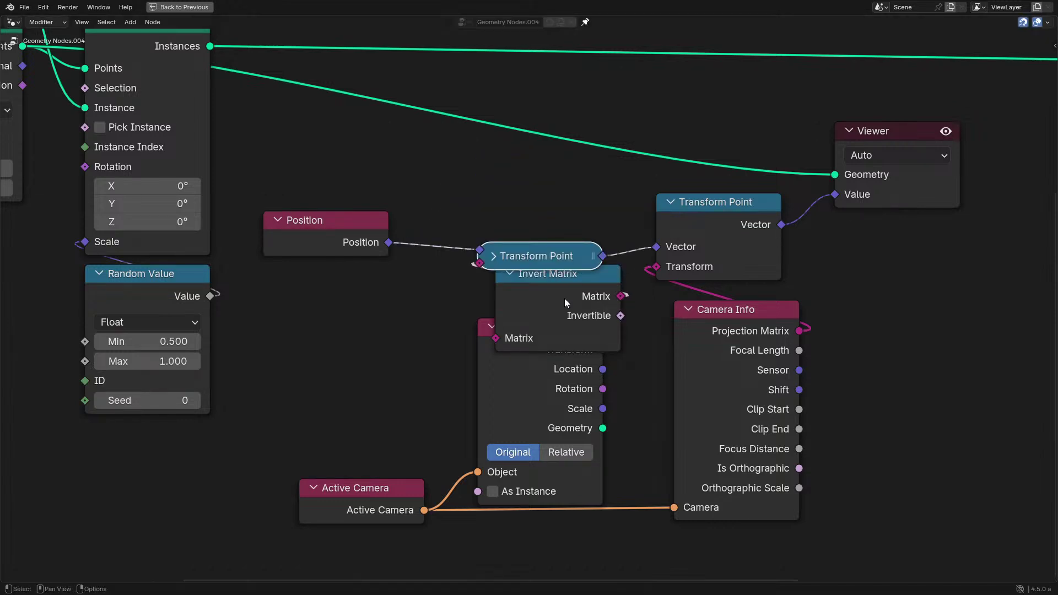
click(564, 299)
key(h)
key(g)
click(564, 306)
Collapse the second Transform Point, level it with the first, and place Camera Info directly beneath it.
click(735, 206)
key(h)
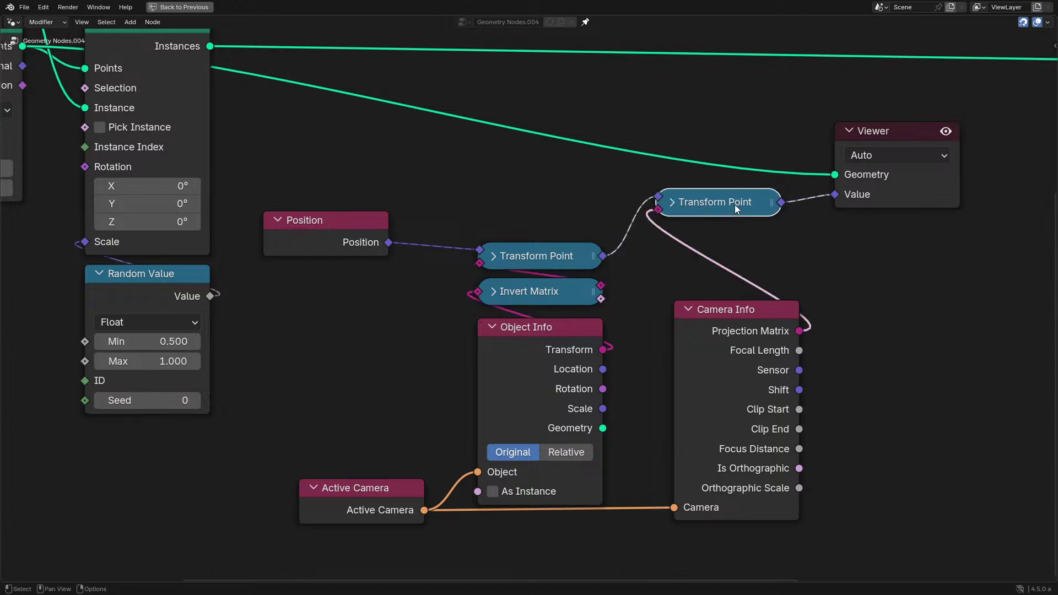
key(g)
click(711, 258)
click(722, 335)
key(g)
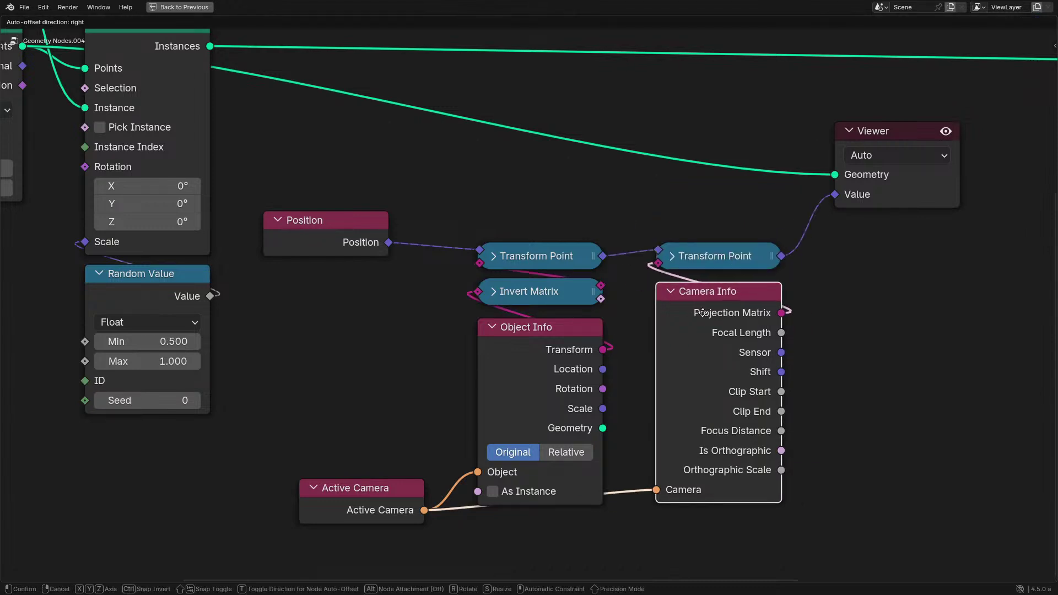
click(703, 317)
Move the Active Camera and Position nodes closer to the transform chain and restore the full workspace layout.
click(360, 485)
key(g)
click(381, 412)
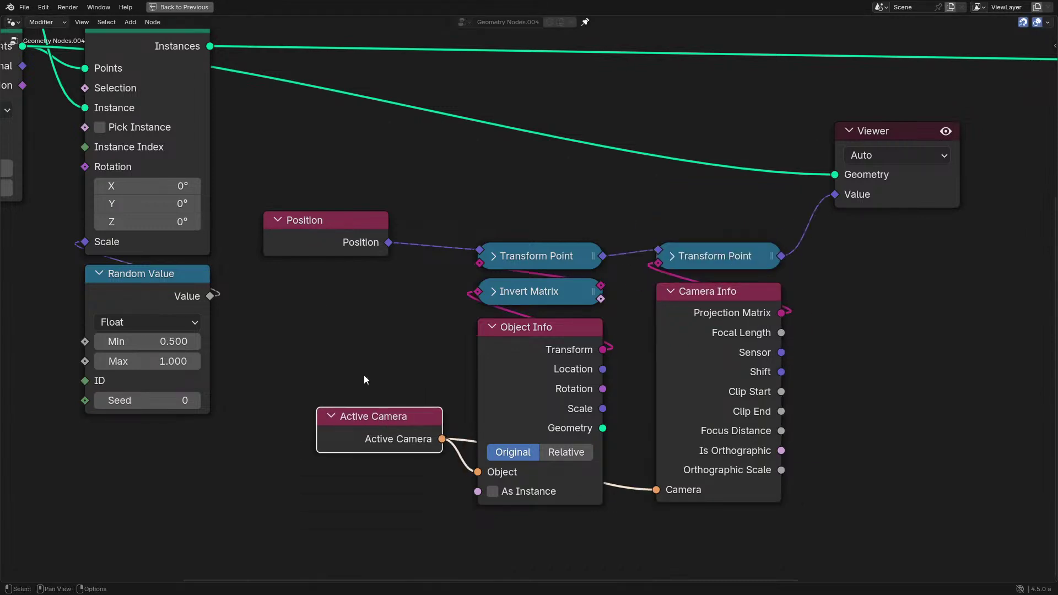
click(332, 245)
key(g)
click(387, 250)
key(ctrl+space)
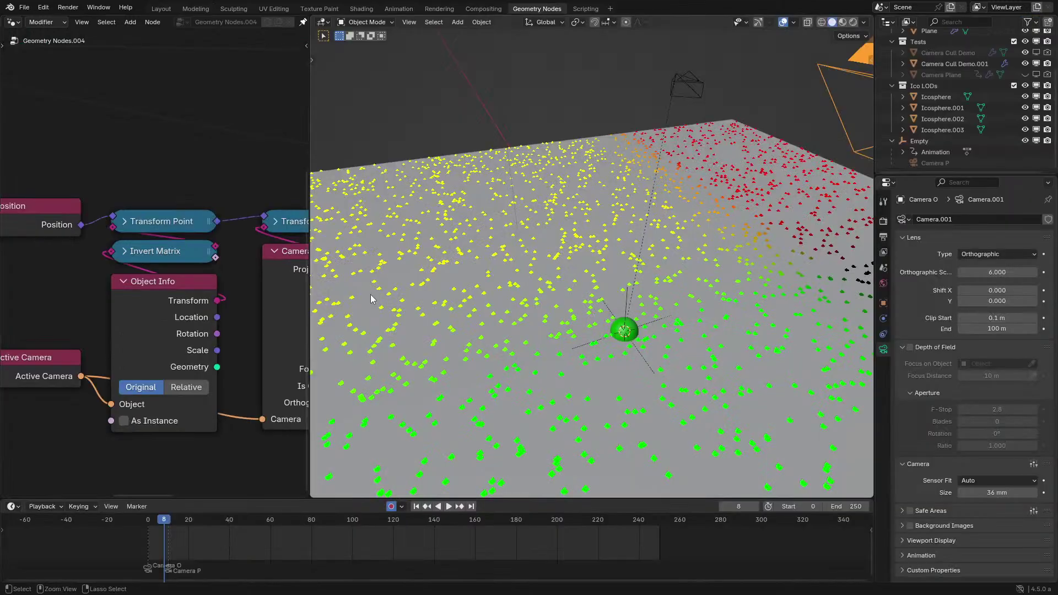
Set Object Info to Relative and play the animation to check the point colours against the moving camera.
middle_drag(634, 275, 682, 293)
key(space)
key(space)
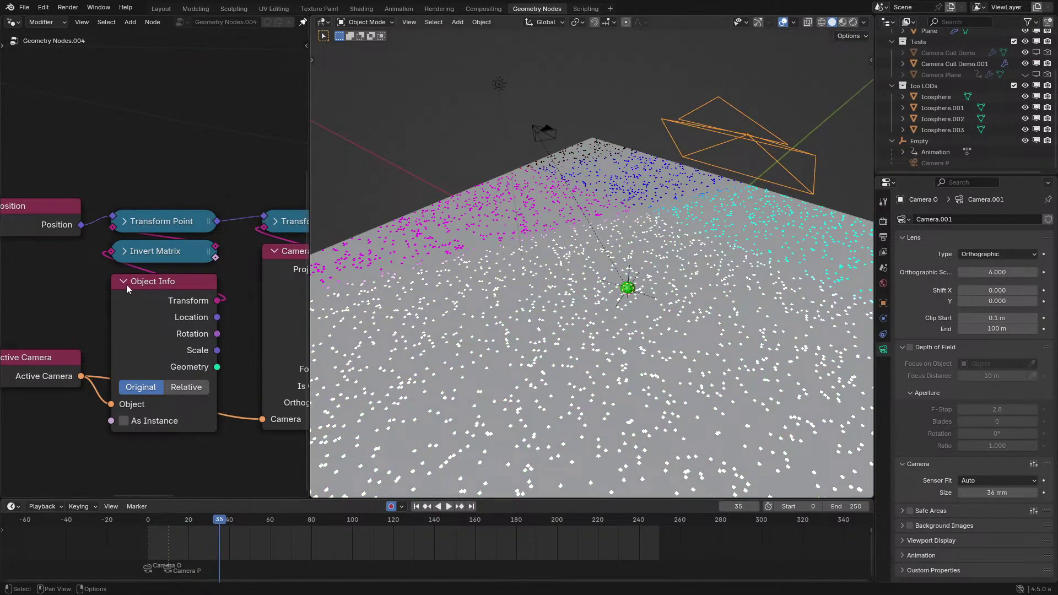
scroll(171, 378, down, 1)
key(space)
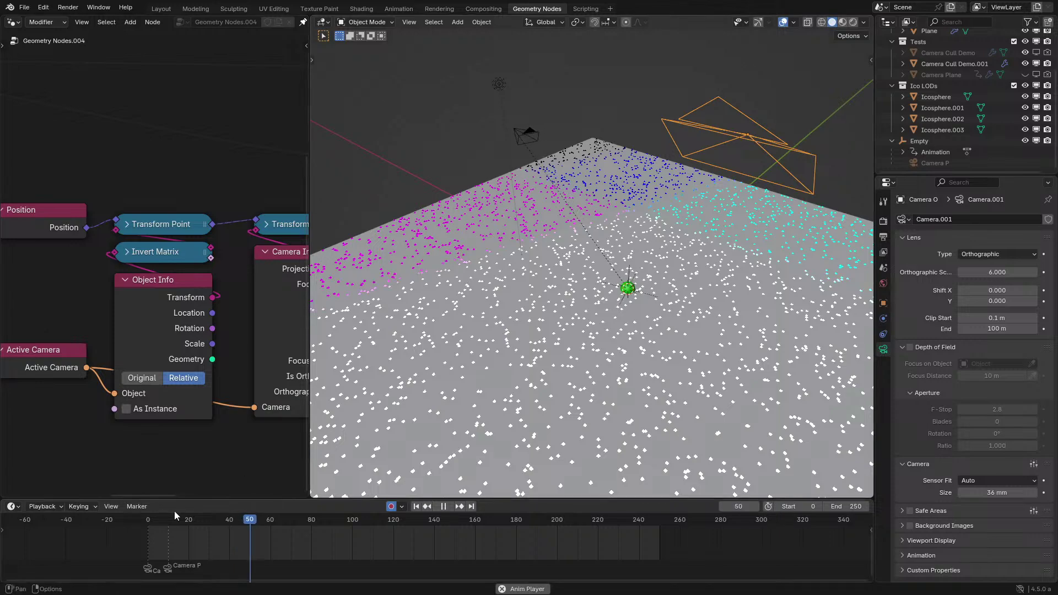
click(140, 525)
key(space)
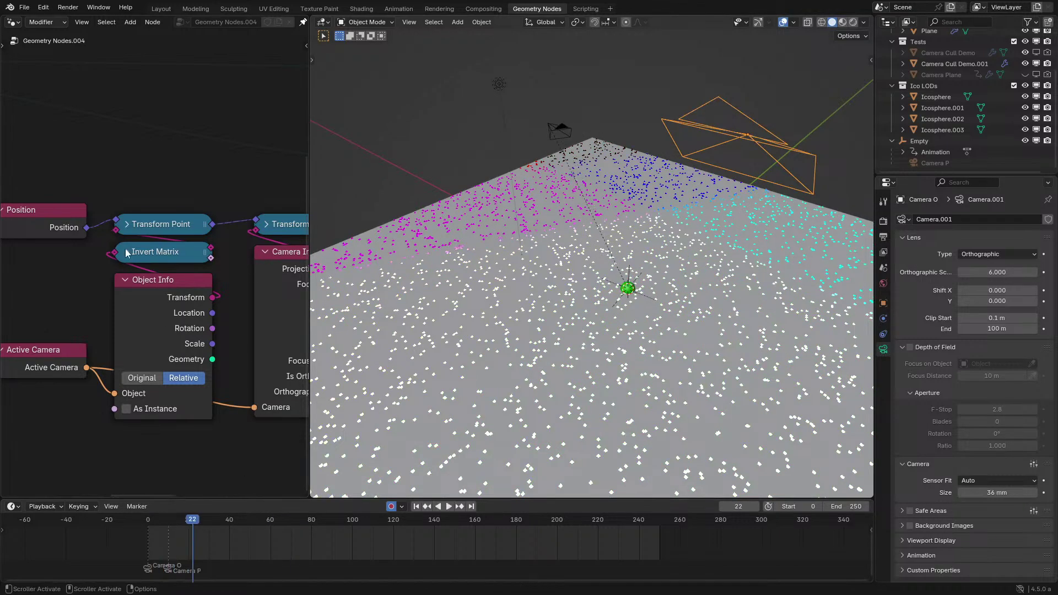
middle_drag(161, 213, 146, 223)
key(space)
key(space)
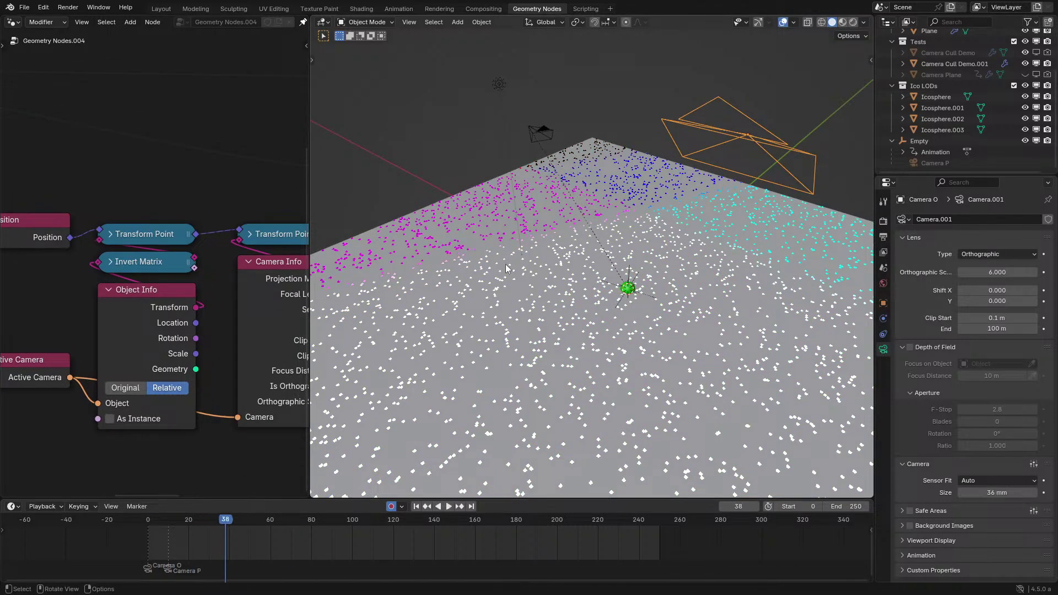
Look through the active camera and set Camera P's Clip End to 29.5 m, then play the animation.
middle_drag(554, 256, 567, 237)
key(space)
key(space)
key(KP_0)
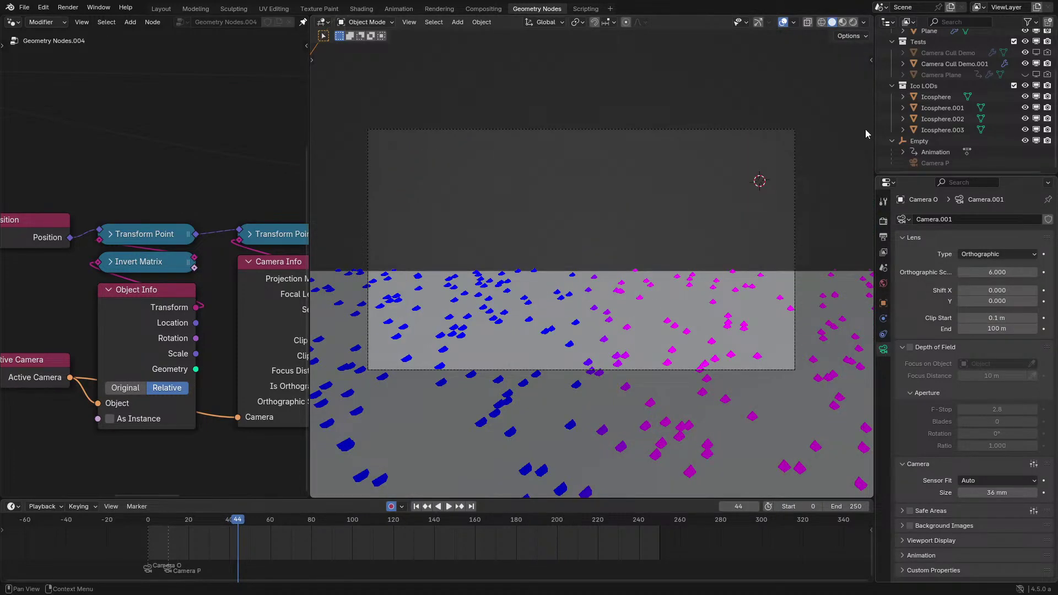
click(782, 129)
mouse_move(972, 337)
mouse_down()
mouse_move(1026, 337)
mouse_move(976, 340)
mouse_up()
key(space)
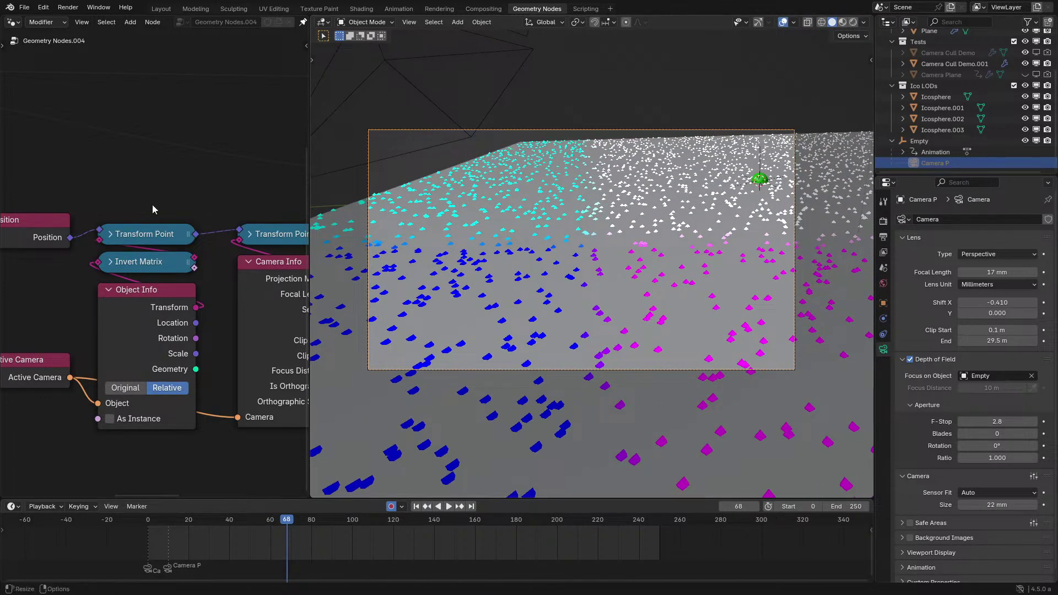
Add a Separate XYZ node on the second Transform Point's output and preview its X and Y components.
scroll(153, 209, down, 3)
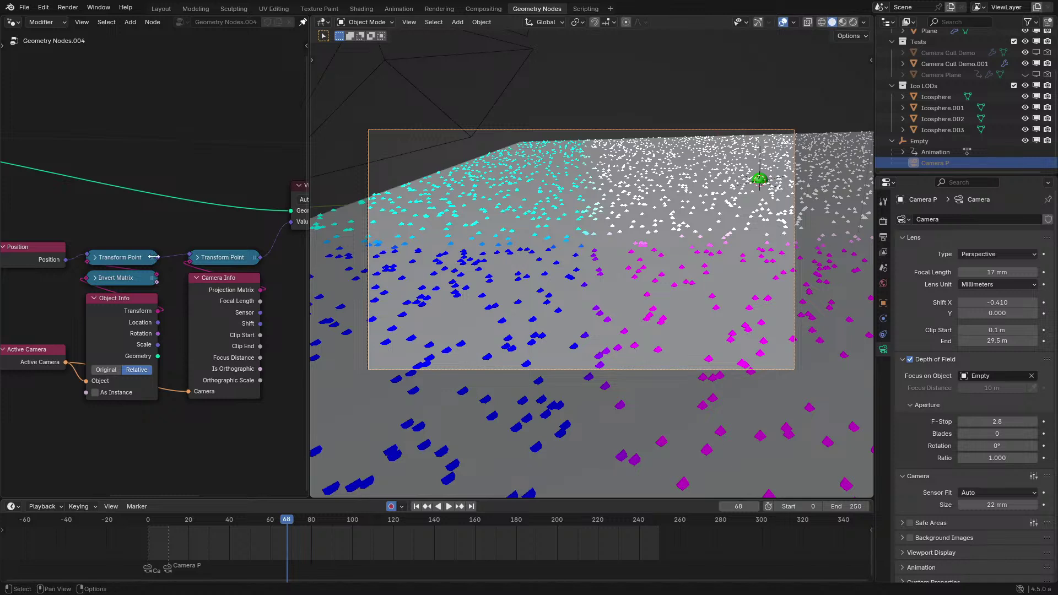
middle_drag(153, 257, 119, 270)
key(shift+a)
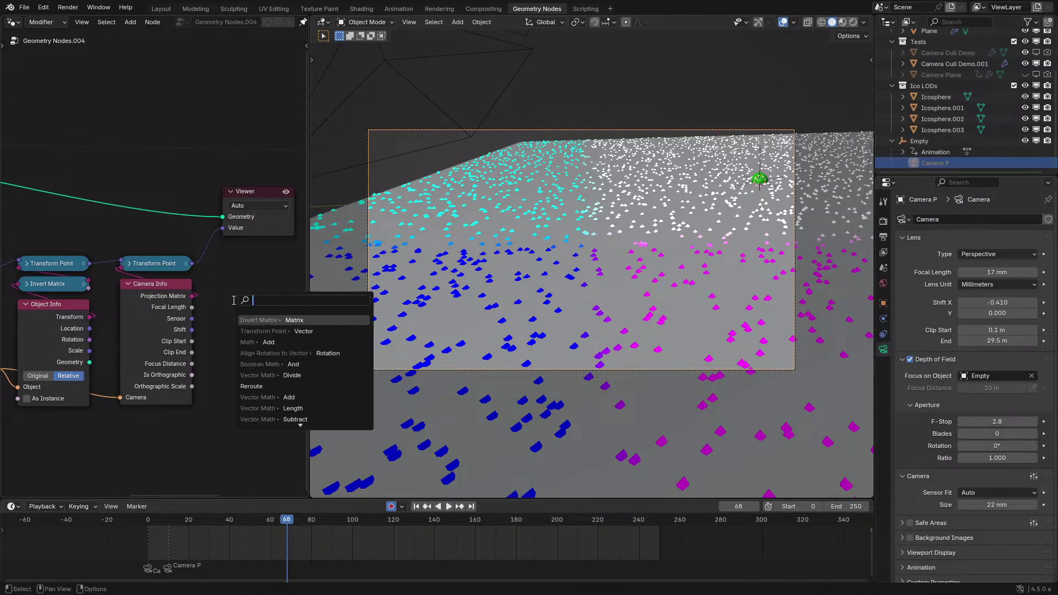
text(saepasepa)
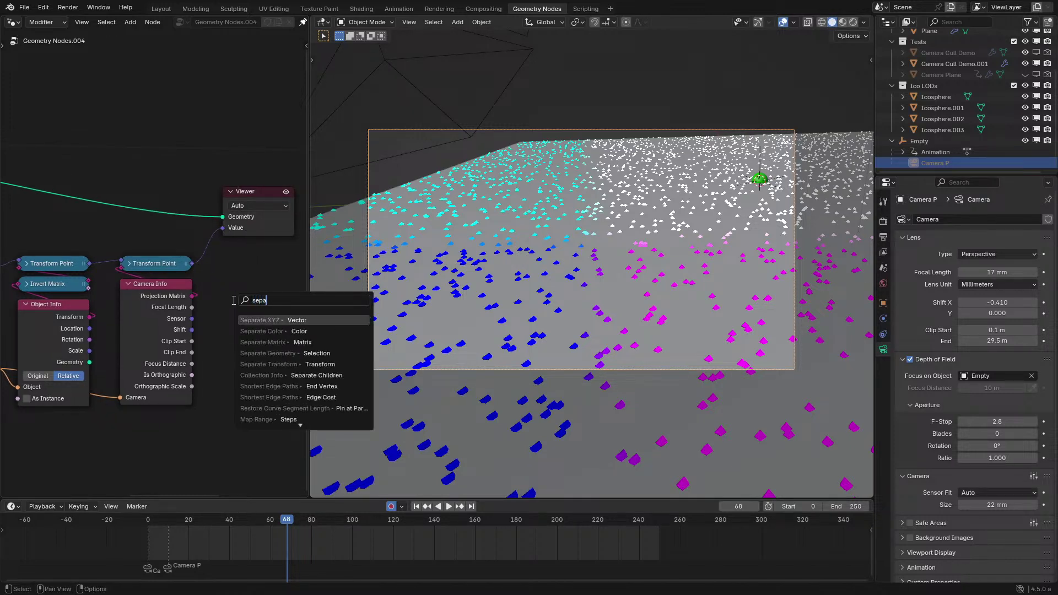
key(Return)
click(229, 300)
ctrl+shift+click(294, 309)
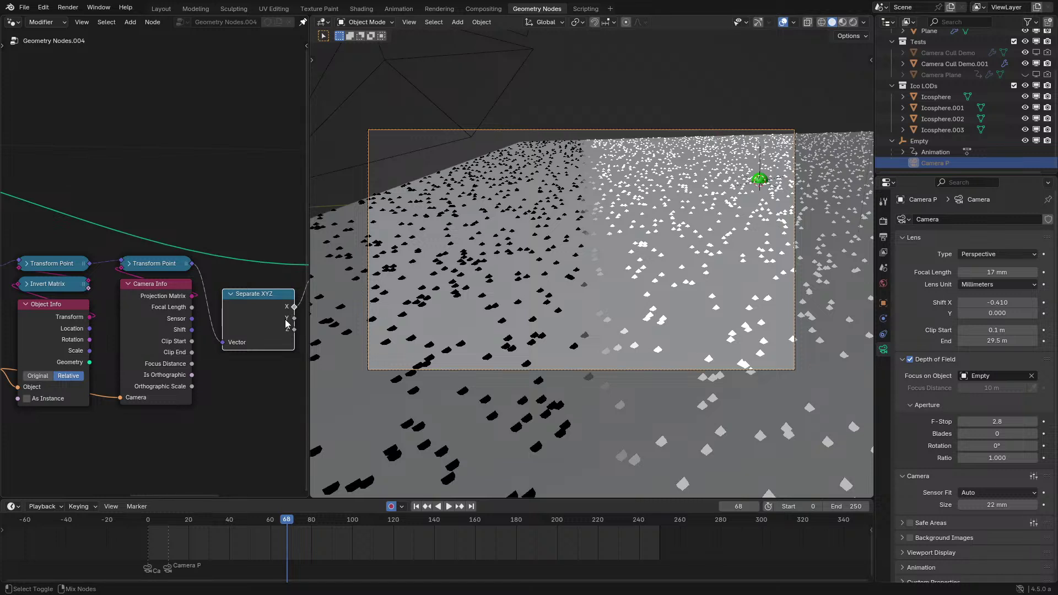
Move the group of transform and camera nodes down, clear of the Separate XYZ node.
scroll(127, 287, down, 1)
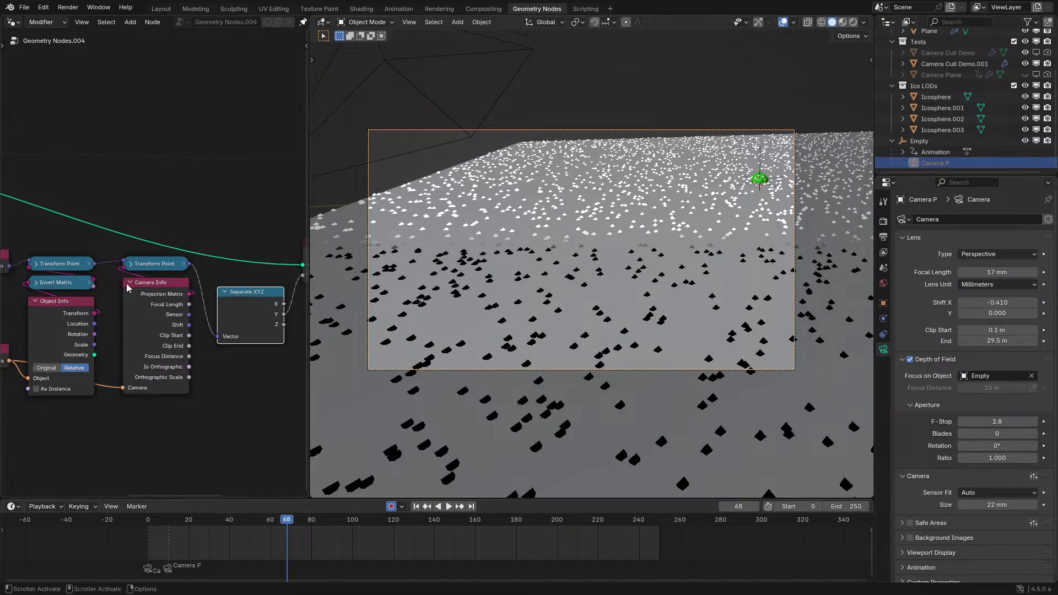
scroll(127, 287, down, 2)
middle_drag(88, 270, 140, 239)
drag(39, 208, 230, 371)
key(g)
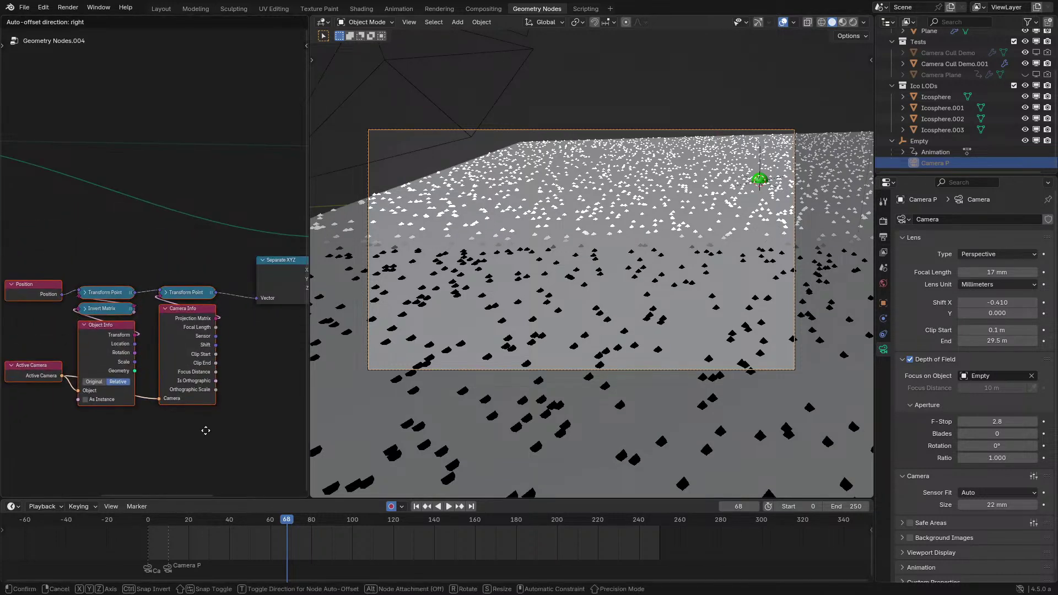
click(202, 441)
Add a vector Divide node below Separate XYZ, fed by the second Transform Point's Vector output.
middle_drag(236, 354, 185, 357)
scroll(185, 357, up, 1)
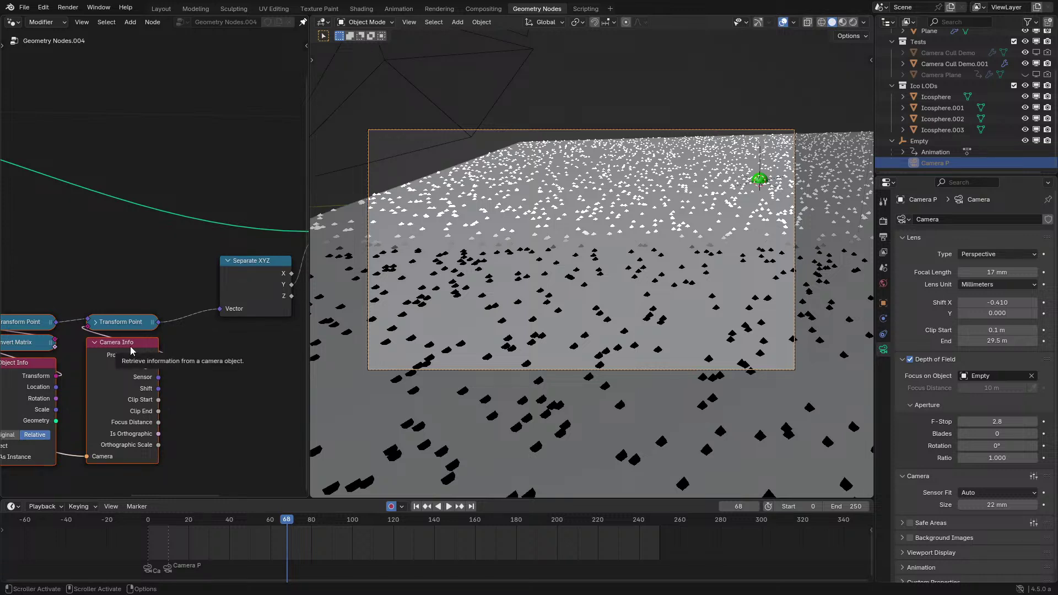
scroll(195, 339, up, 1)
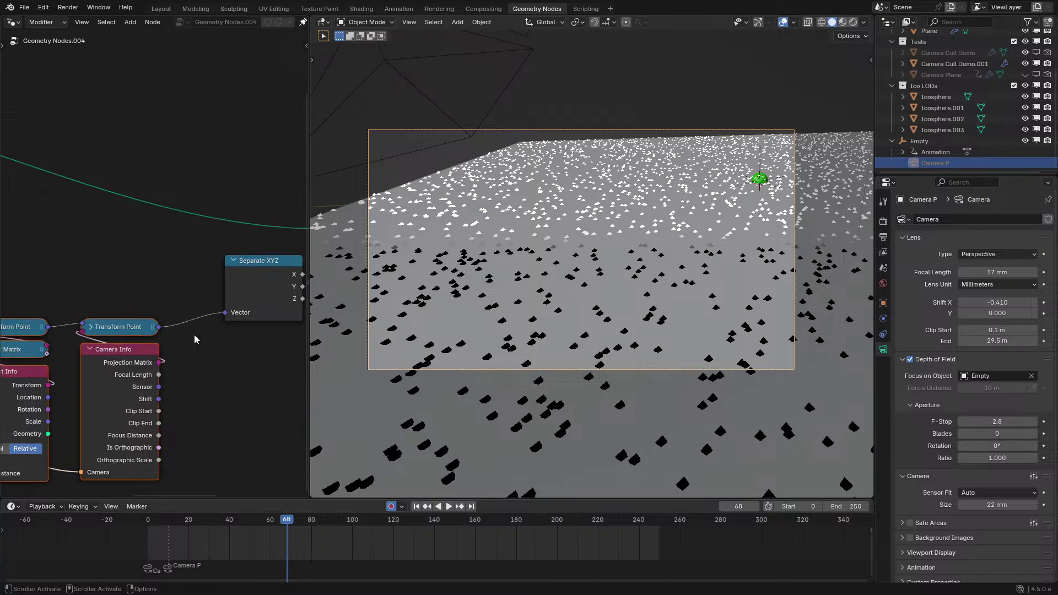
drag(255, 382, 270, 385)
text(d)
key(Return)
click(251, 387)
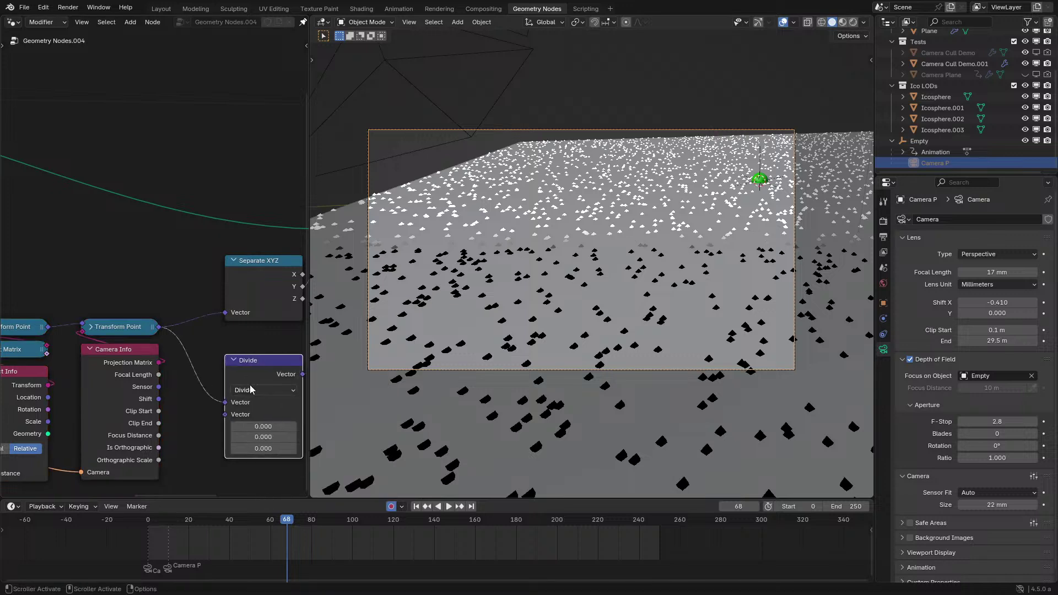
Separate the first Transform Point's output into XYZ, use its Z as the Divide node's divisor, and preview Divide in the Viewer.
scroll(249, 388, down, 4)
drag(77, 310, 217, 498)
text(sepa)
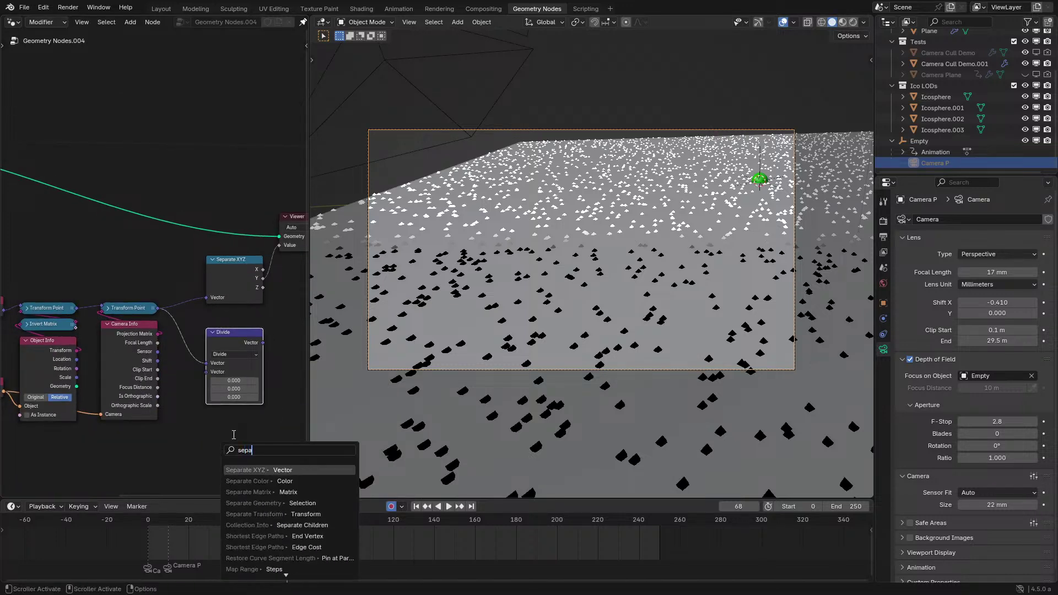
key(Return)
click(235, 417)
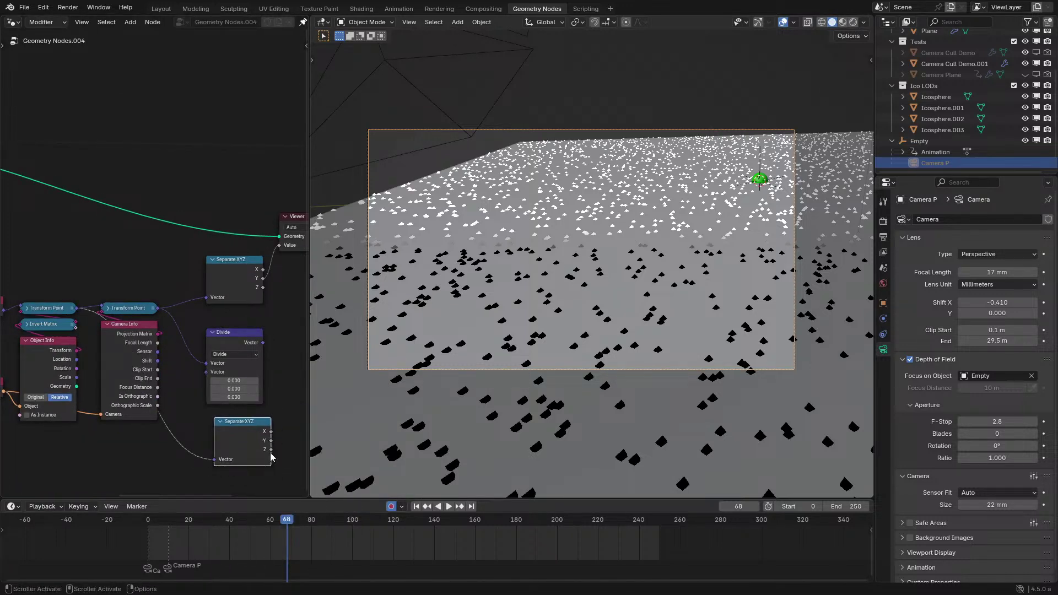
drag(209, 374, 207, 372)
ctrl+shift+click(244, 335)
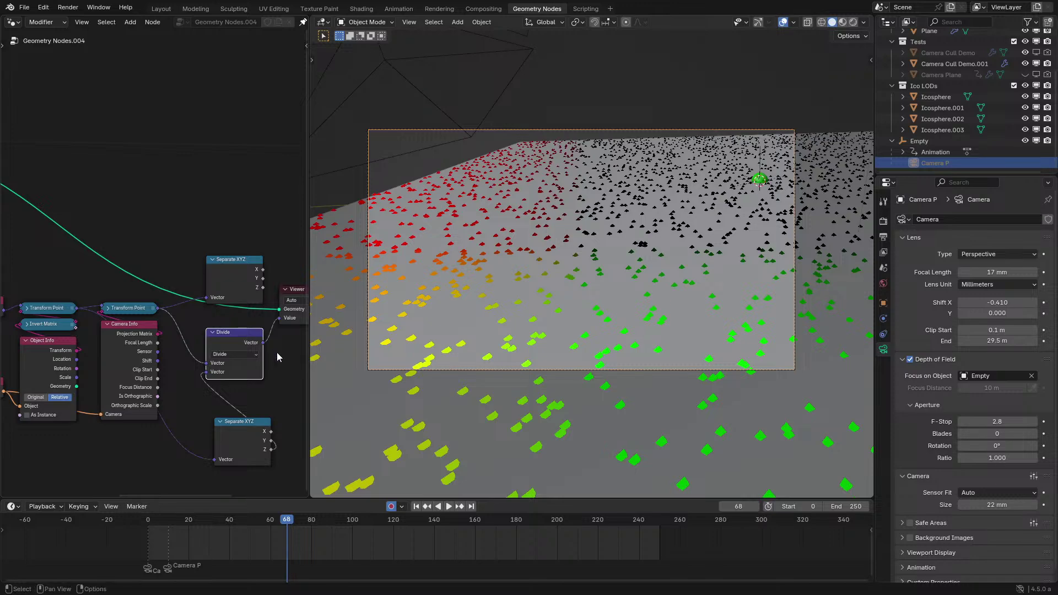
Inspect the divided point colours in the viewport and through the active camera while playing the animation.
middle_drag(595, 299, 581, 318)
scroll(592, 316, down, 4)
key(KP_0)
key(space)
key(space)
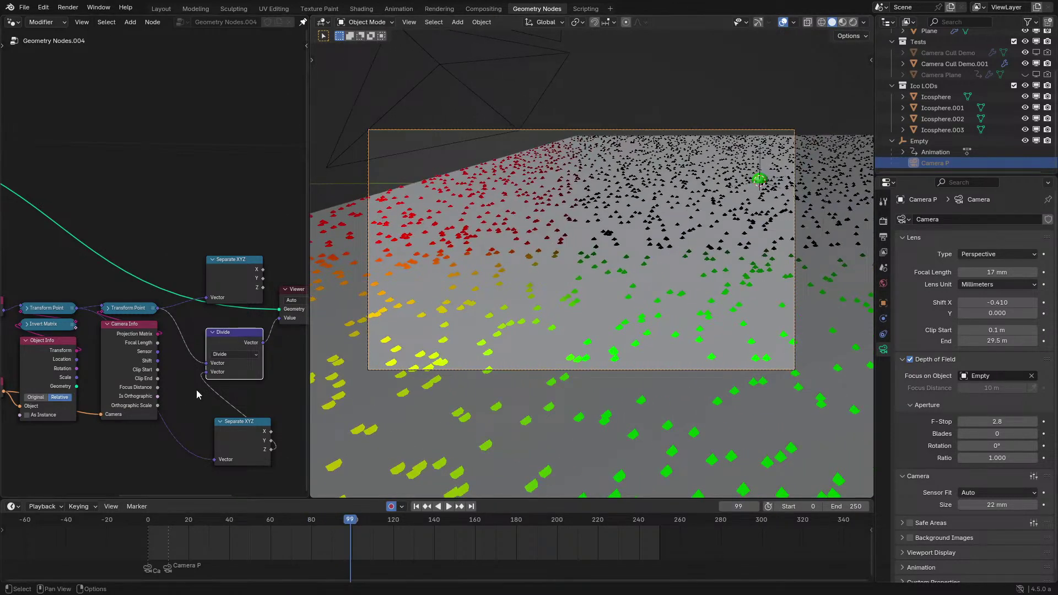
Tuck the lower Separate XYZ node just beneath the Divide node and select Divide.
scroll(197, 390, up, 2)
drag(243, 427, 185, 389)
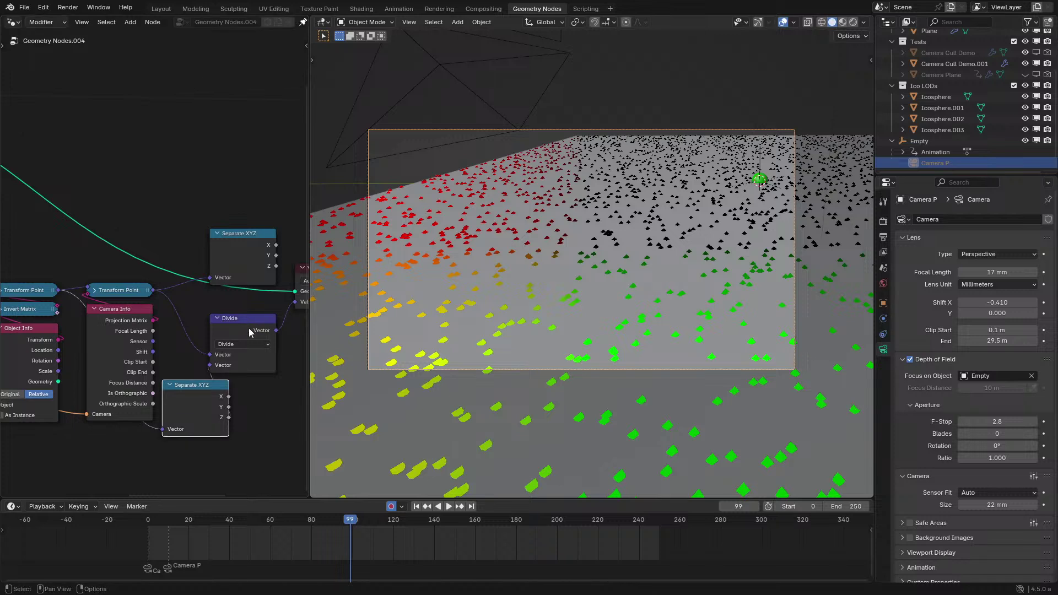
middle_drag(260, 330, 161, 341)
scroll(166, 344, up, 3)
click(158, 357)
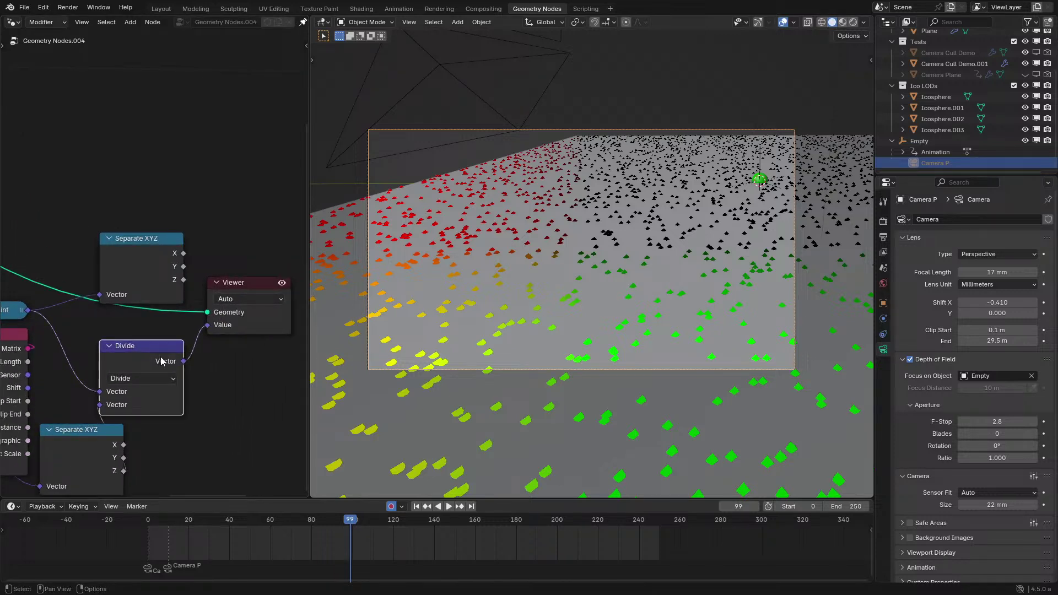
key(alt+s)
key(alt+s)
Add a vector Subtract node after Divide, with the Divide result feeding its second Vector input.
drag(184, 362, 224, 373)
text(subt)
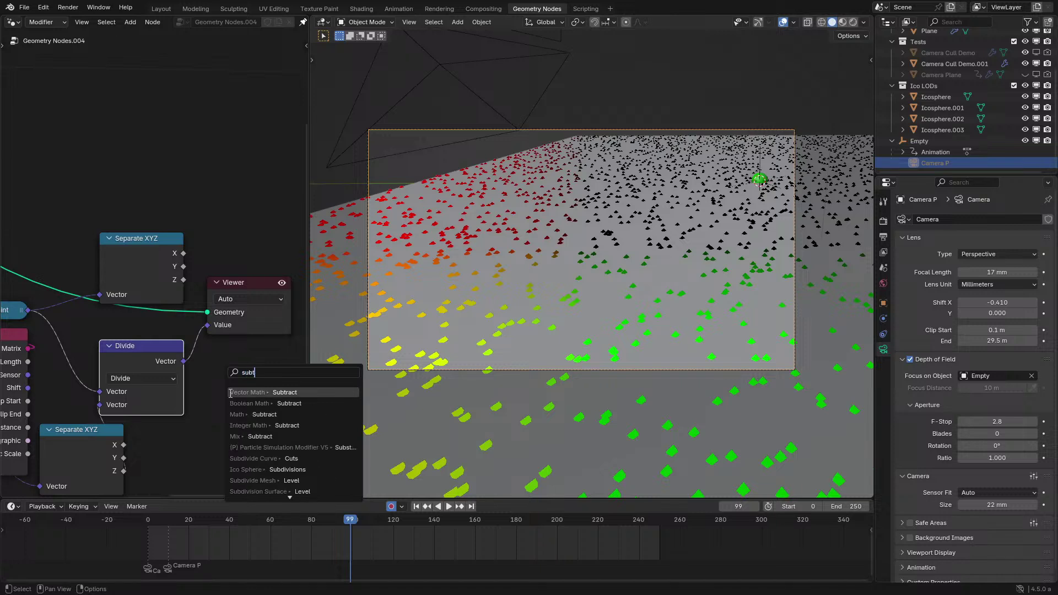
key(Return)
key(alt+s)
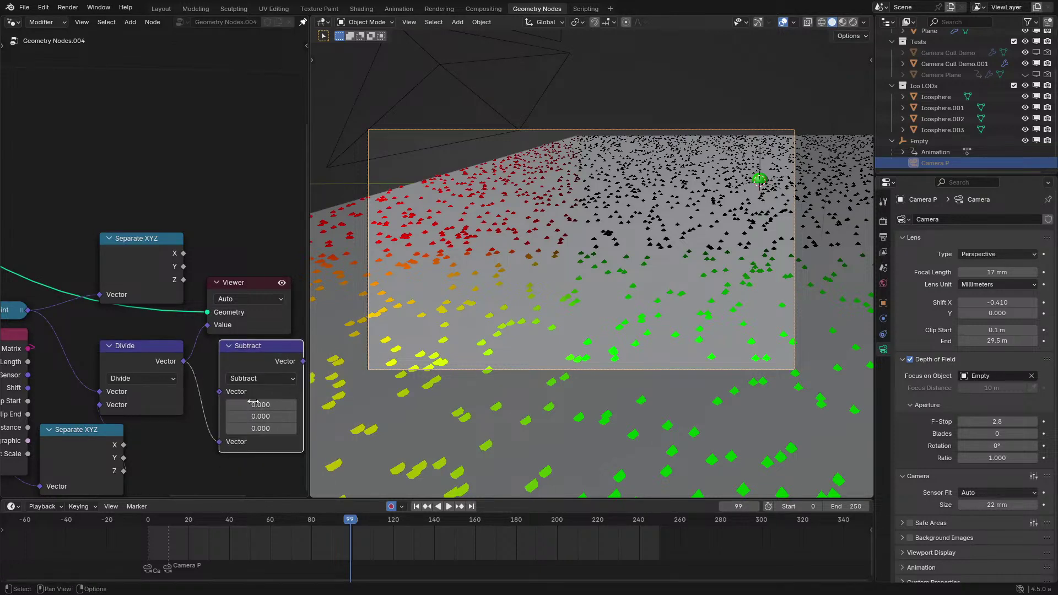
Set the Subtract node's first vector to 0.5, 0.5, 0 and preview its result in the Viewer.
click(255, 403)
text(.5)
key(Return)
ctrl+shift+click(255, 370)
drag(256, 428, 290, 404)
text(0)
key(Return)
key(Escape)
Add the Camera Cull 1 node group in the empty space below the Active Camera node.
key(ctrl+space)
key(shift+a)
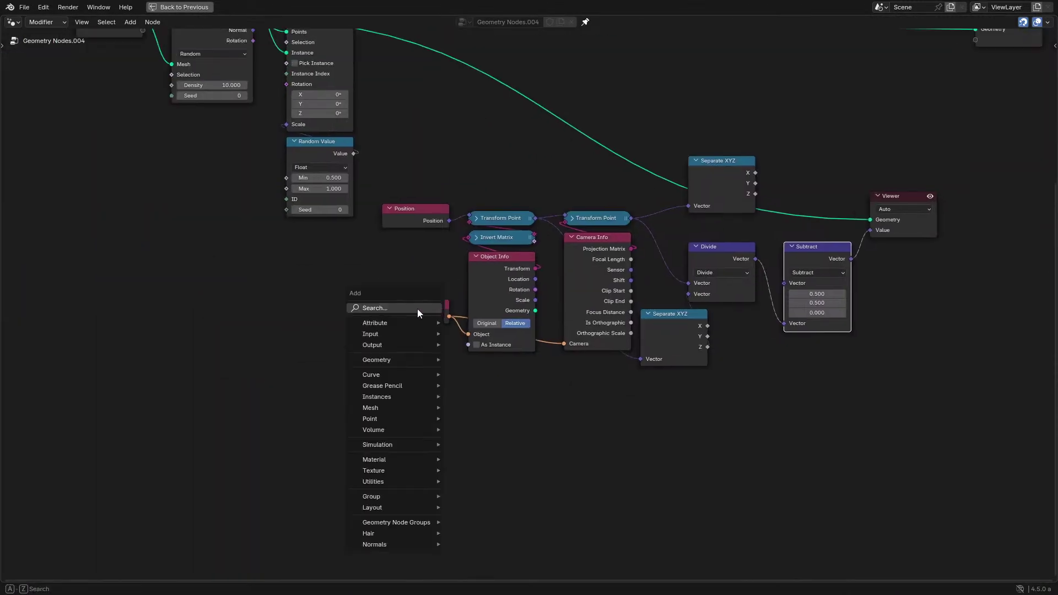
mouse_move(384, 525)
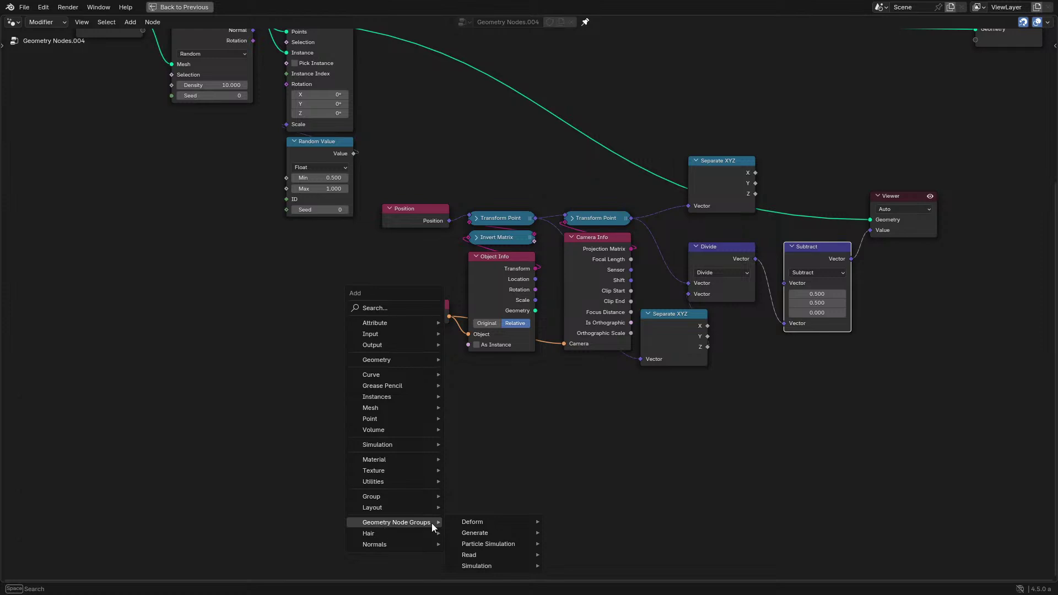
mouse_move(378, 498)
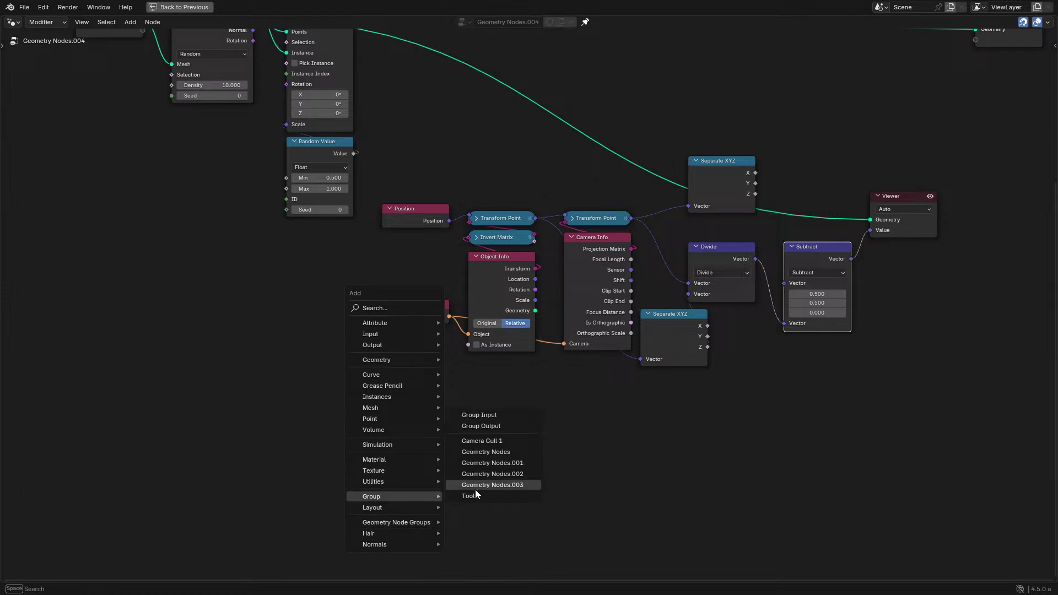
click(498, 440)
click(392, 467)
Examine how Camera Cull 1 computes its divisor, shift its inner Subtract node lower beside Maximum, and return to the parent tree.
key(Tab)
middle_drag(482, 405, 107, 535)
scroll(253, 454, up, 5)
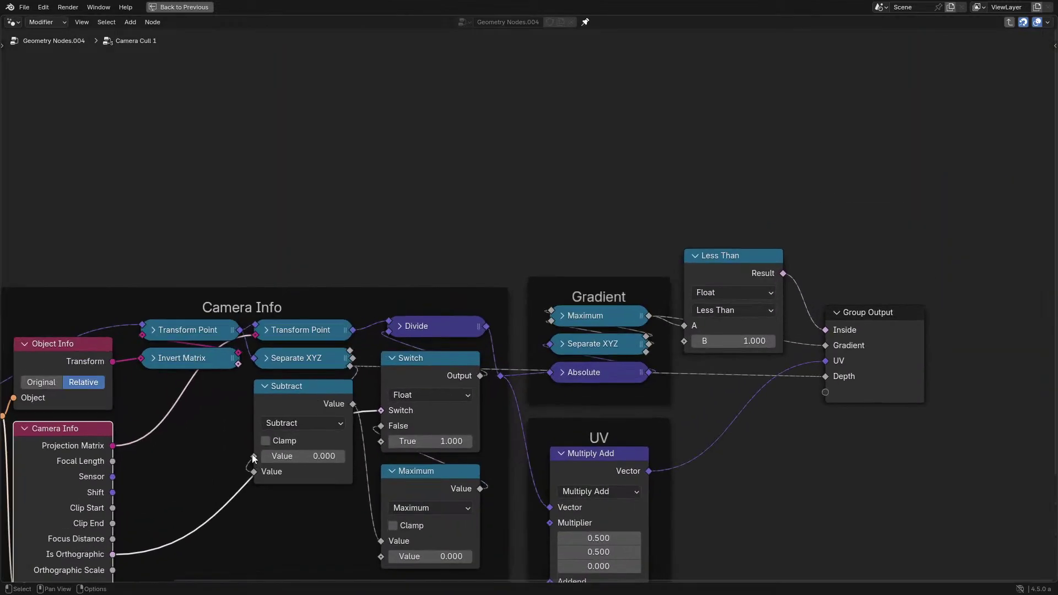
middle_drag(253, 454, 298, 398)
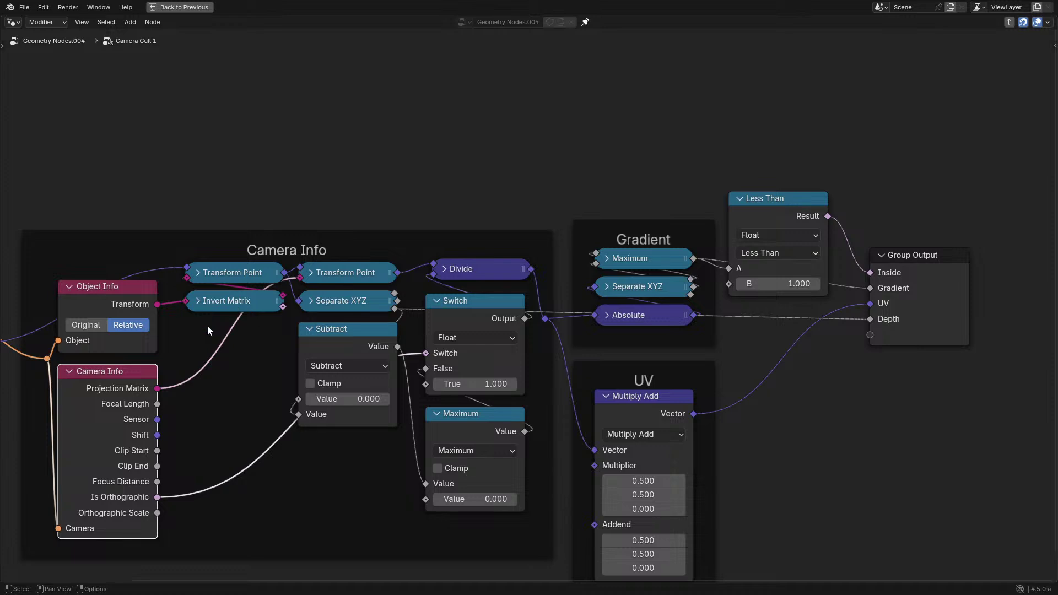
drag(353, 328, 358, 411)
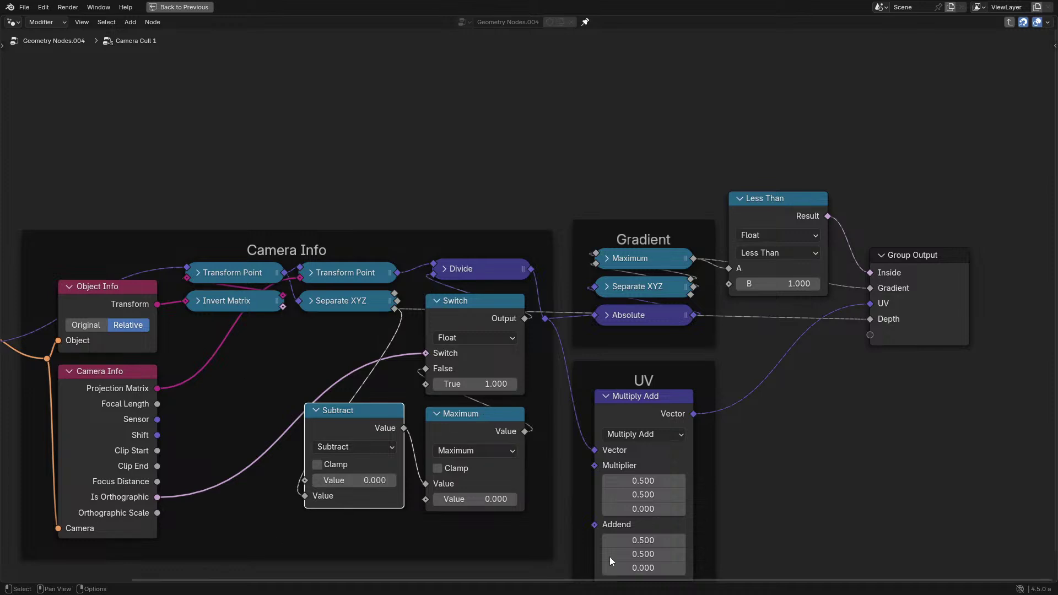
key(Tab)
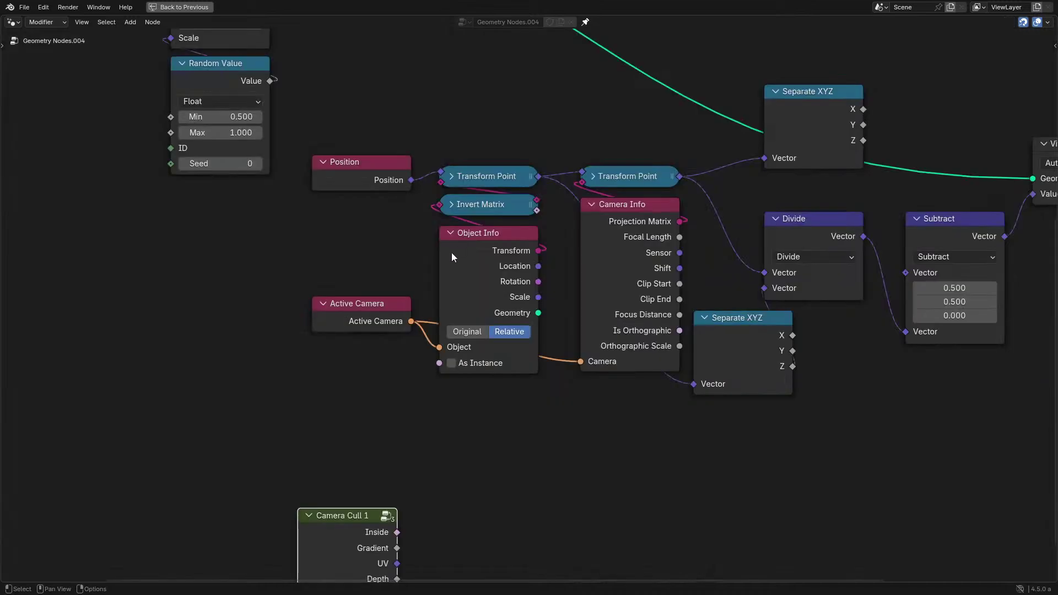
key(ctrl+space)
key(ctrl+space)
Move the lower Separate XYZ aside and add a math Subtract node with Z feeding its second value.
middle_drag(730, 275, 402, 330)
scroll(392, 401, up, 4)
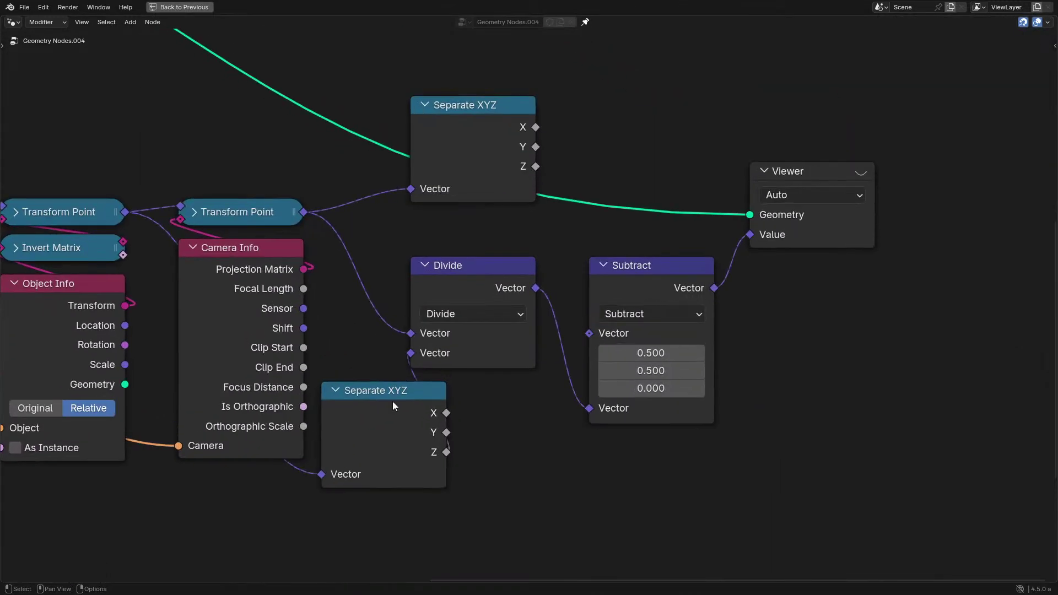
drag(374, 426, 317, 462)
drag(382, 502, 421, 495)
text(subtr)
key(Return)
click(433, 407)
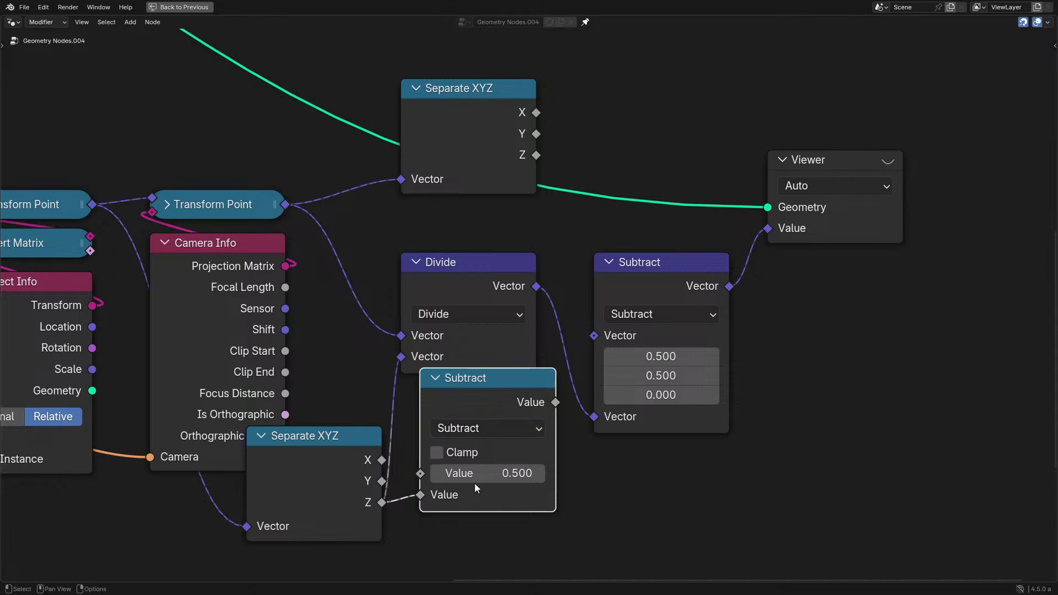
Set the math Subtract's first value to 0, place it beneath Divide, and use its result as the divisor.
double_click(474, 473)
text(0)
key(Return)
drag(488, 375, 469, 394)
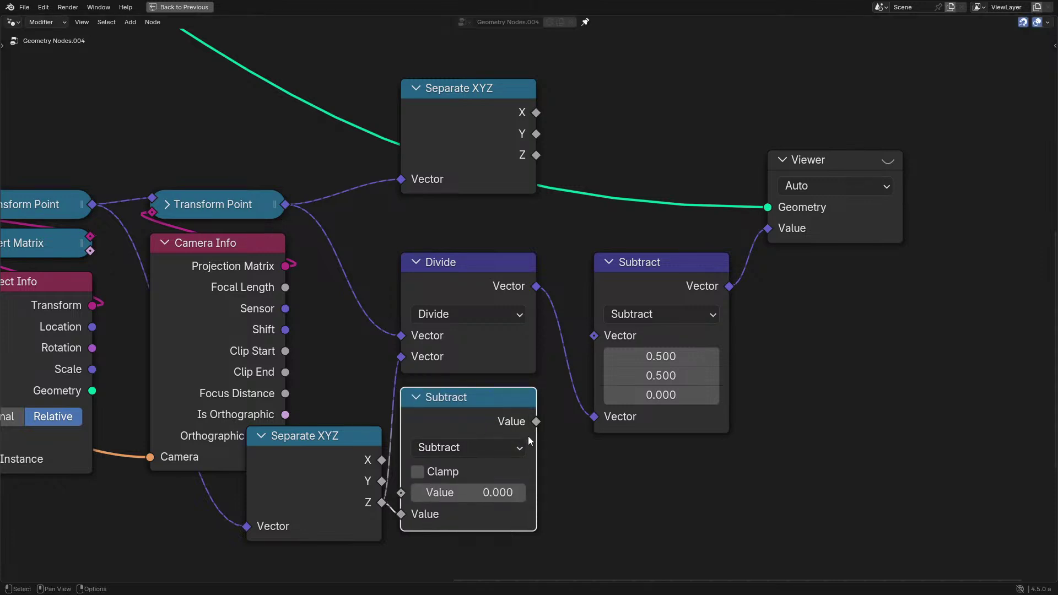
drag(536, 421, 398, 357)
Change the math Subtract to Multiply, with Z as its first value and -1 as its second.
click(454, 449)
key(m)
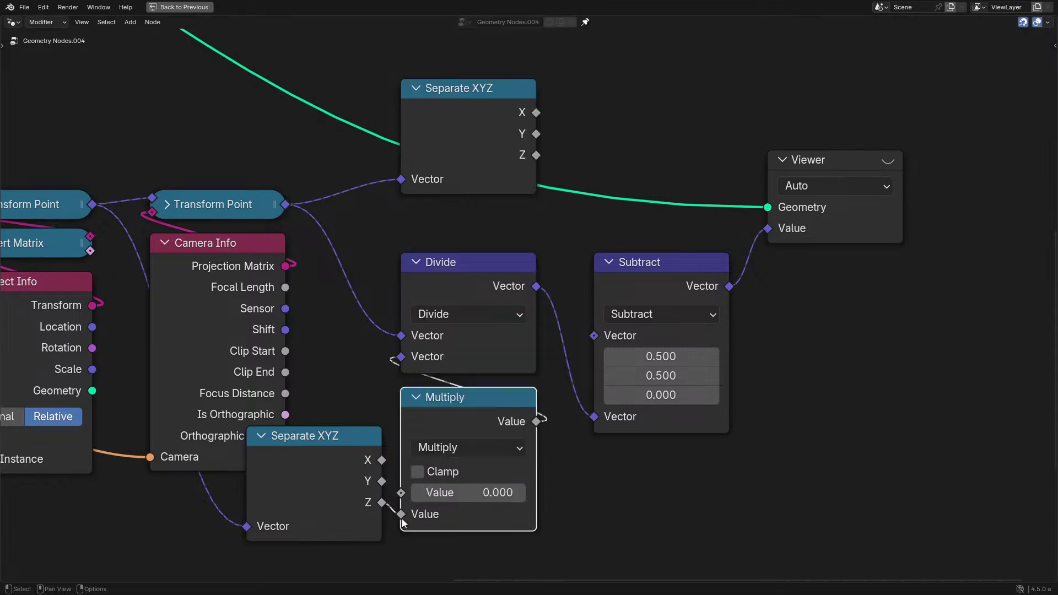
drag(402, 516, 406, 494)
click(472, 512)
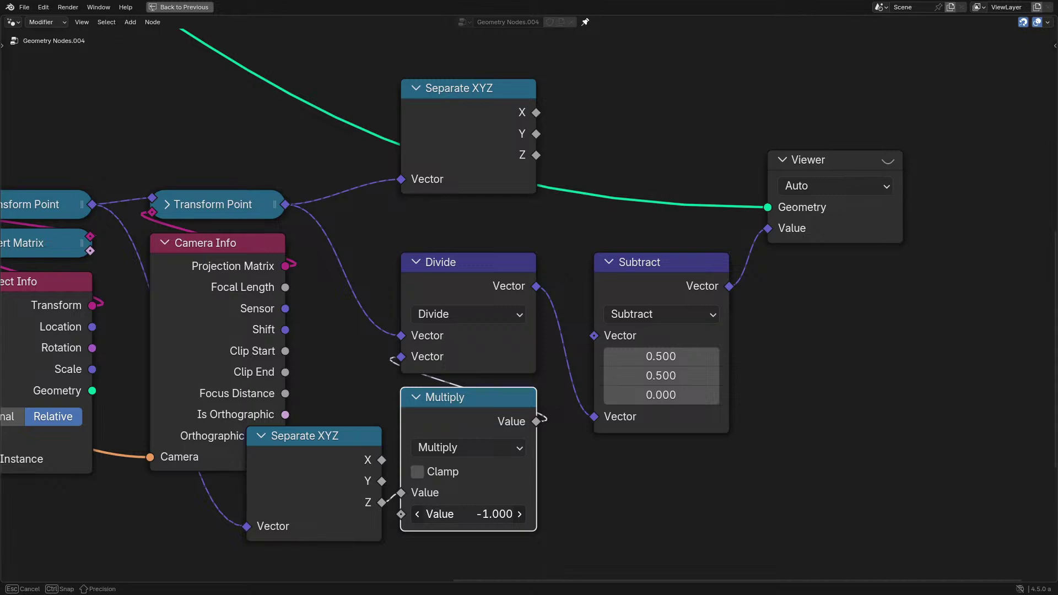
Reactivate the Viewer and inspect the point colours through the camera while playing the animation.
key(ctrl+space)
scroll(186, 198, down, 5)
middle_drag(186, 196, 72, 281)
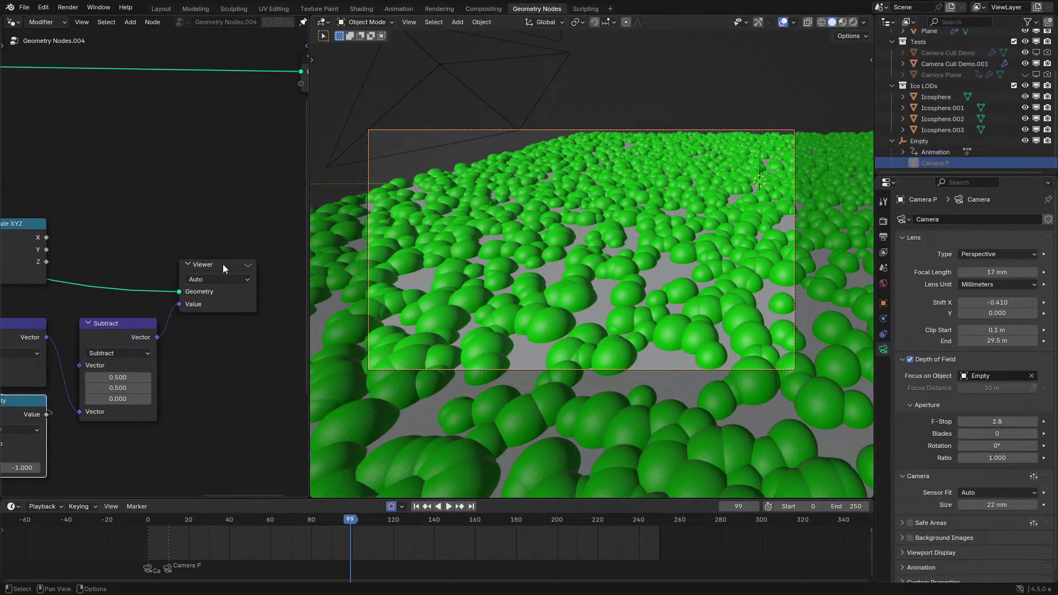
click(247, 266)
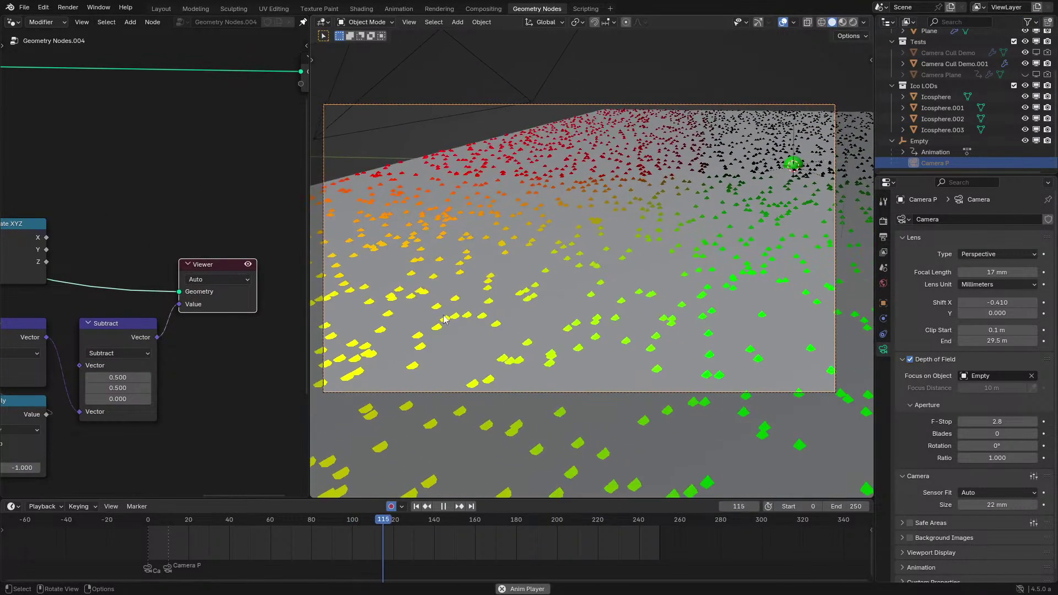
Flip the sign of the Multiply node's second value and flip it back to compare the previewed colours.
middle_drag(70, 395, 202, 324)
key(minus)
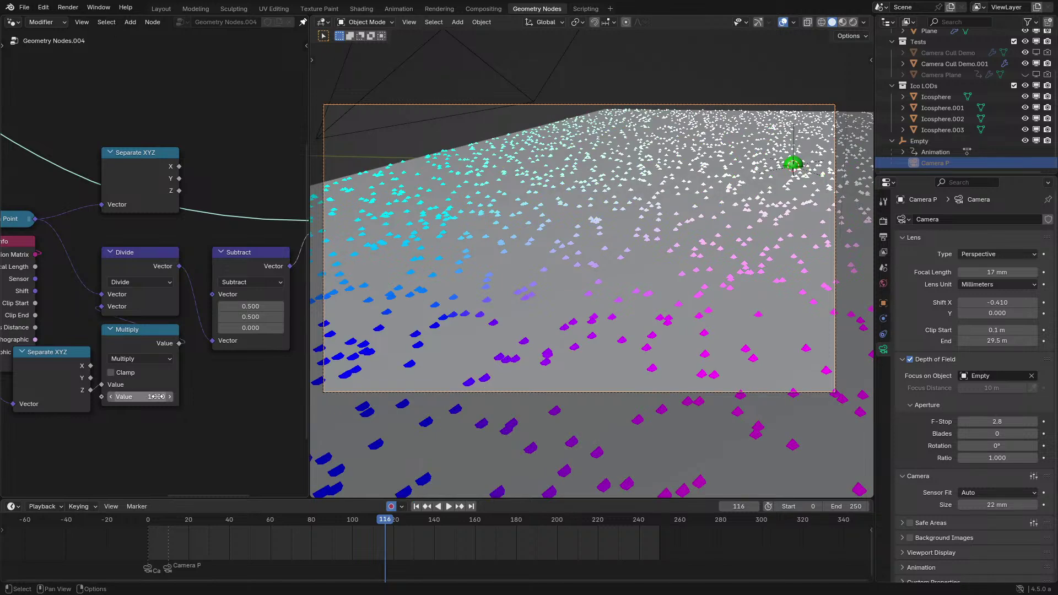
key(minus)
middle_drag(99, 323, 1, 313)
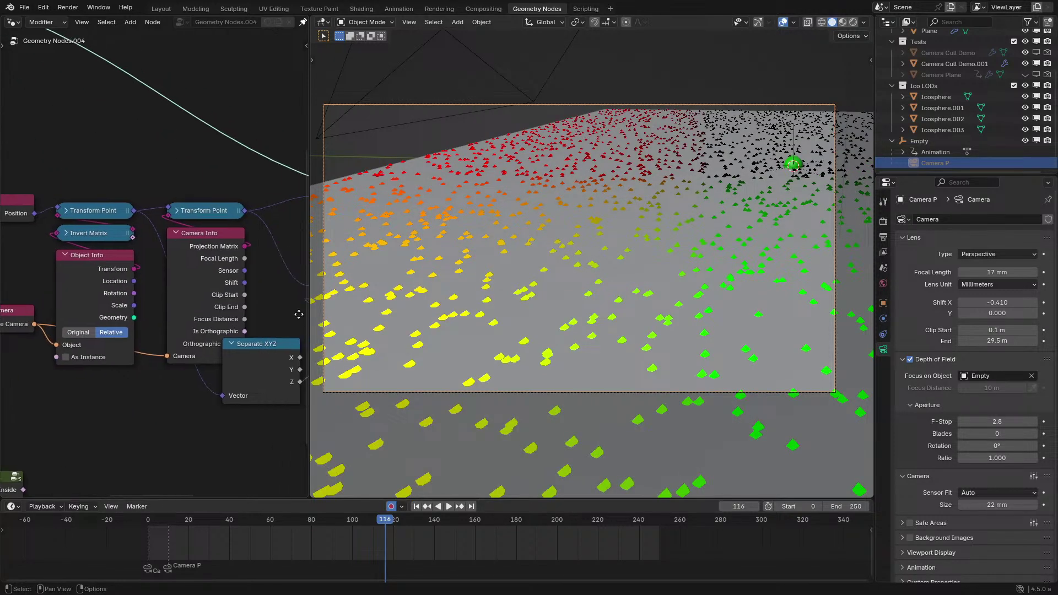
scroll(46, 243, down, 2)
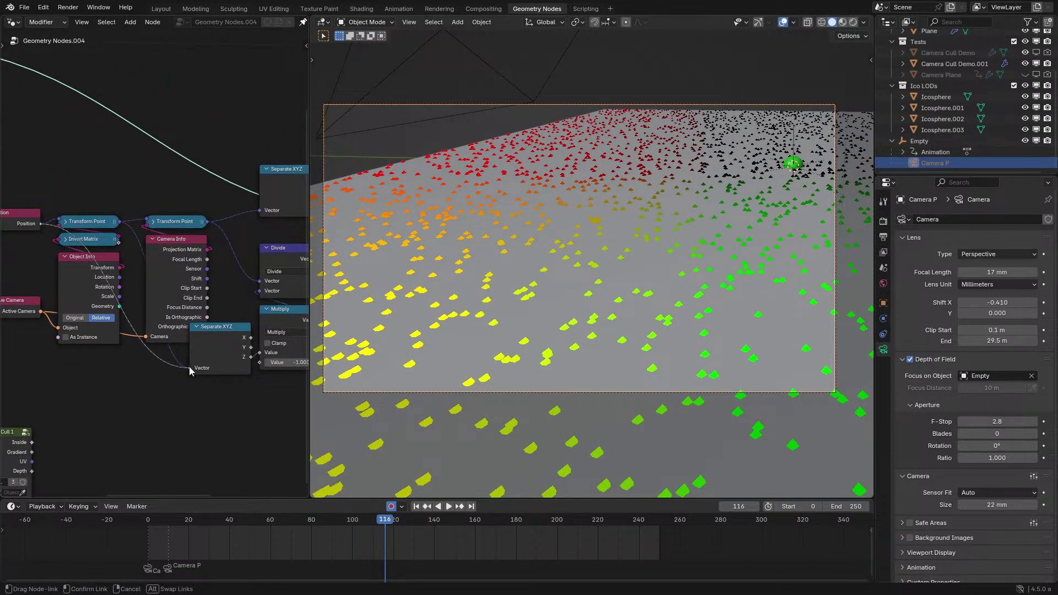
drag(189, 370, 190, 371)
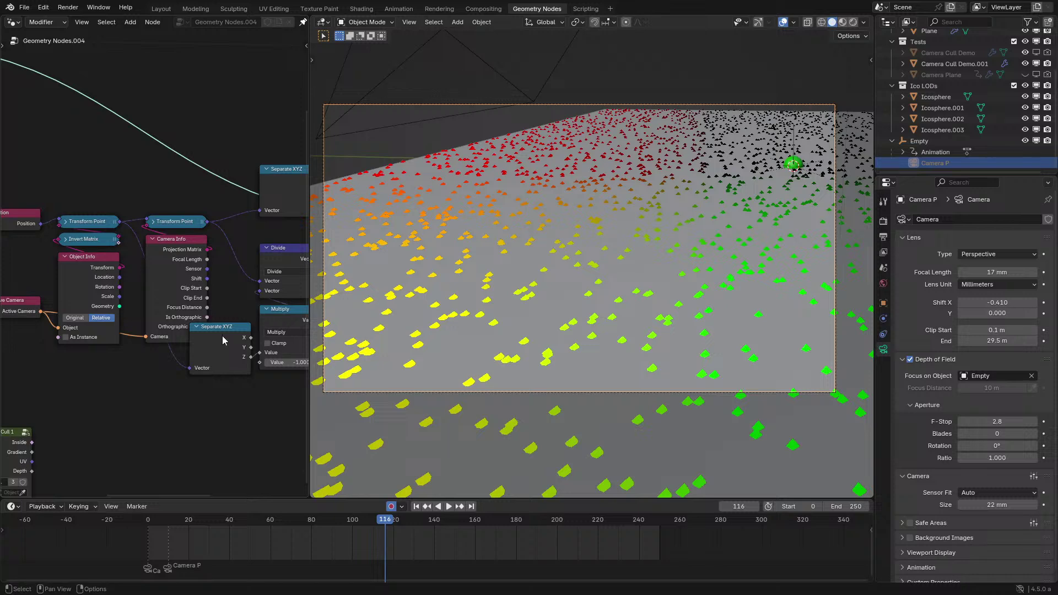
Look inside the Camera Cull 1 group again and return to the parent tree.
middle_drag(91, 432, 238, 353)
click(84, 382)
key(Tab)
scroll(85, 382, up, 1)
key(Tab)
Hide the unused sockets on the Camera Info node and on the Object Info node below Invert Matrix.
key(ctrl+space)
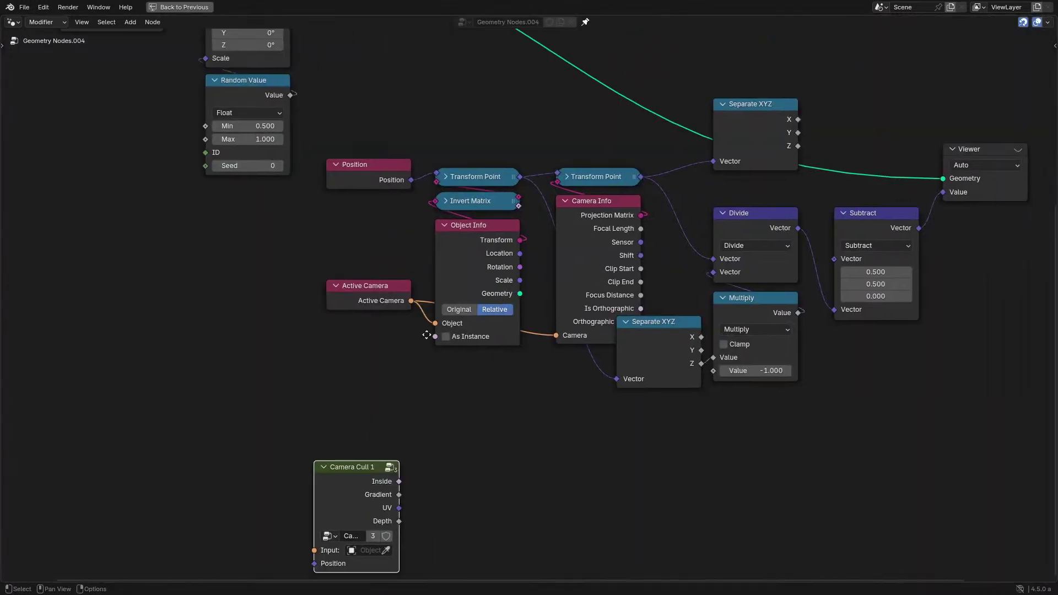
scroll(405, 347, up, 3)
key(ctrl+h)
click(213, 362)
key(ctrl+h)
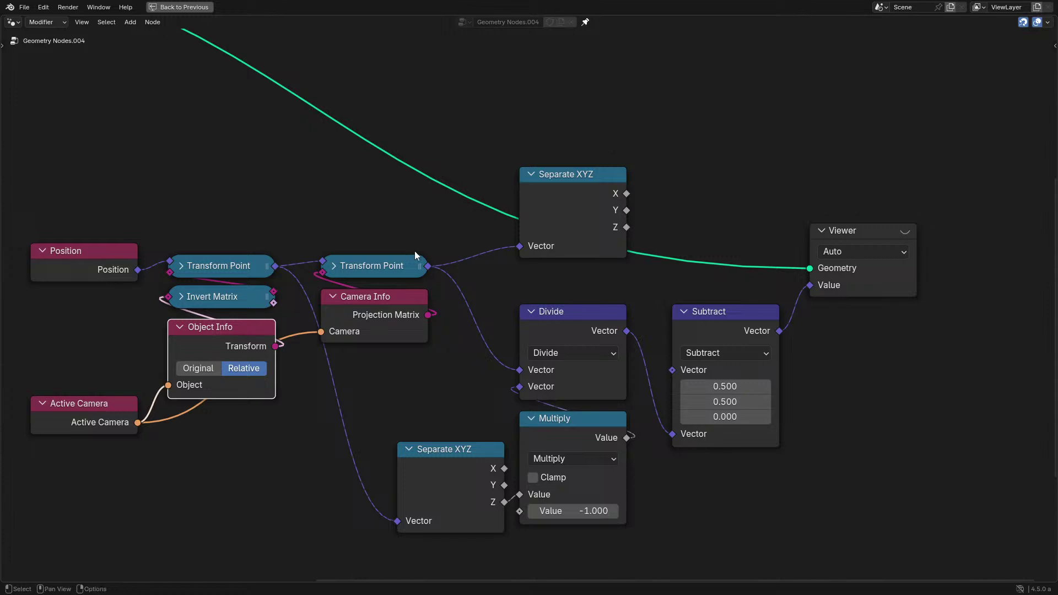
Move Camera Info beneath Object Info, then collapse the lower Separate XYZ and place it under the second Transform Point.
click(375, 300)
scroll(418, 313, down, 1)
drag(418, 312, 329, 412)
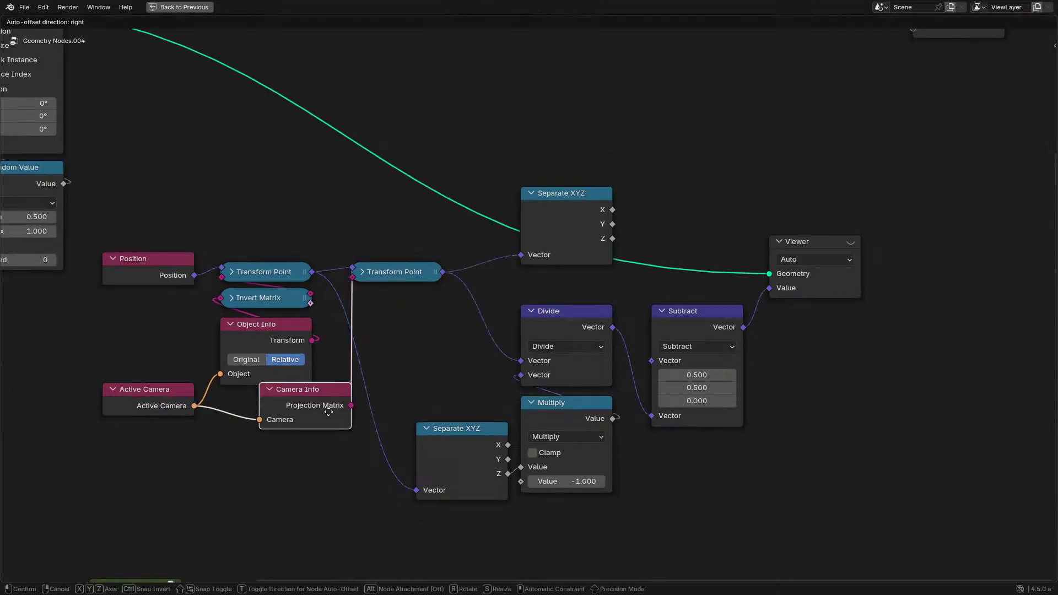
click(303, 425)
click(485, 458)
key(h)
key(g)
click(409, 329)
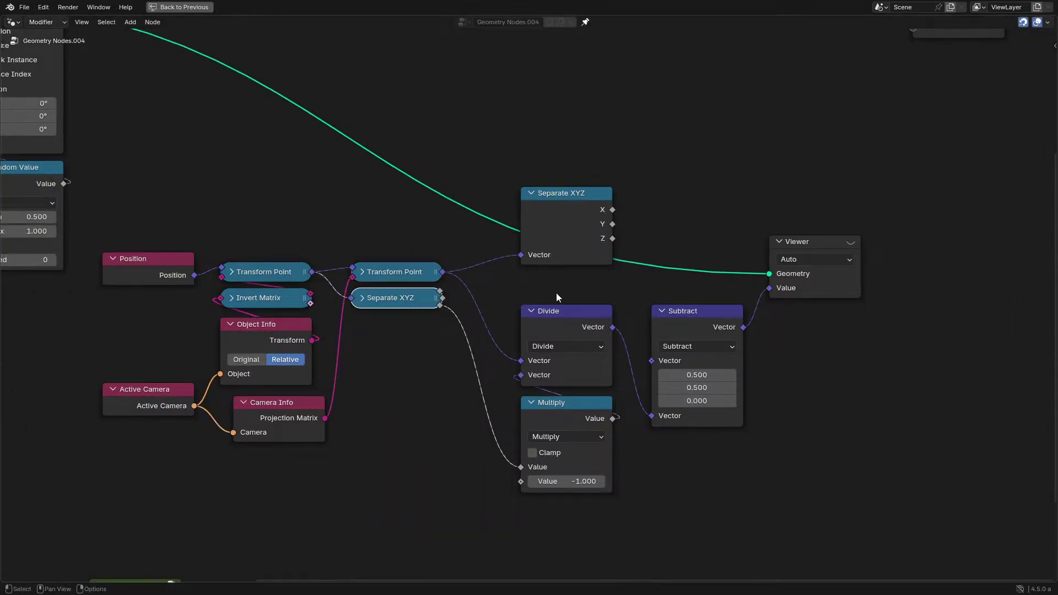
Collapse the Divide node and arrange it with Multiply directly beneath it.
click(605, 327)
key(h)
click(563, 412)
key(g)
click(564, 346)
drag(543, 280, 616, 372)
Delete the unused upper Separate XYZ node and move the vector Subtract node up beside Divide.
click(593, 226)
key(x)
scroll(593, 226, up, 1)
drag(717, 325, 664, 224)
Examine the gradient and UV nodes inside the Camera Cull 1 group and return to the parent tree.
key(ctrl+space)
middle_drag(267, 329, 58, 392)
click(59, 391)
key(Tab)
key(ctrl+space)
scroll(674, 289, down, 1)
middle_drag(674, 289, 574, 253)
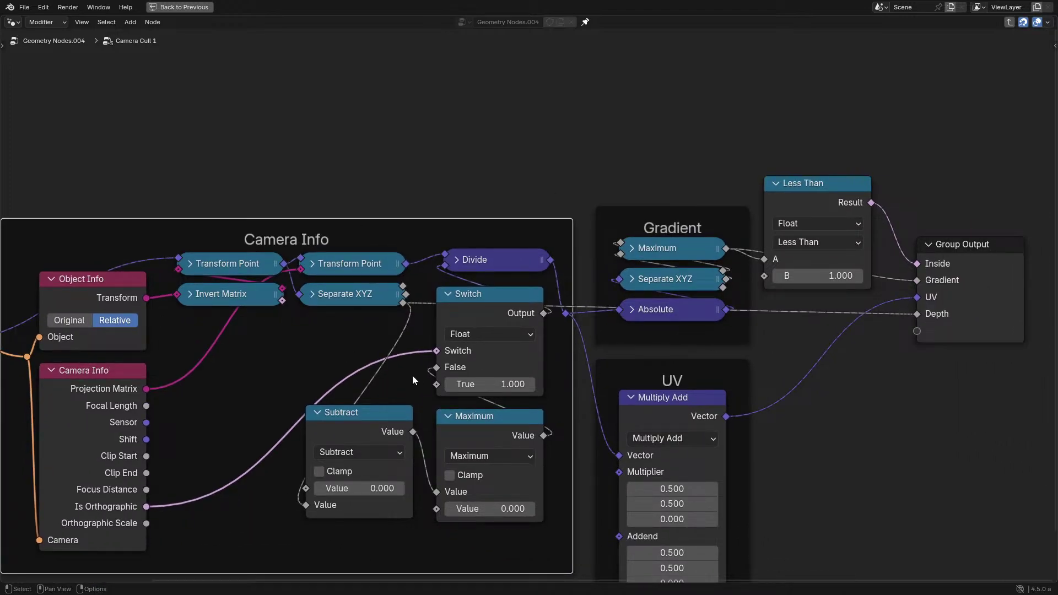
key(Tab)
key(ctrl+space)
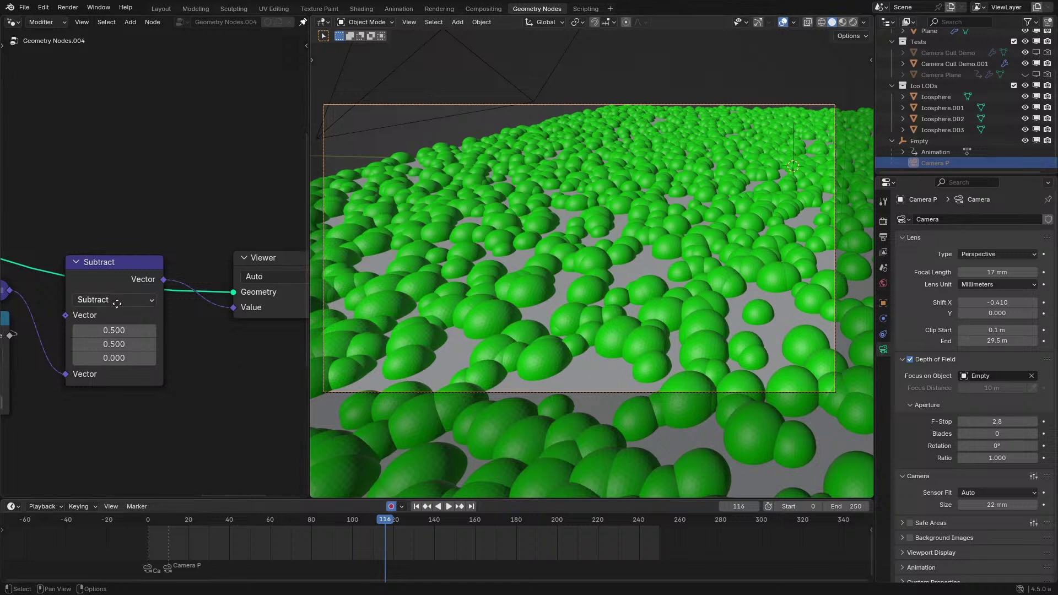
Change the vector Subtract node to Absolute and feed it the Divide result.
middle_drag(117, 304, 240, 315)
click(241, 315)
click(247, 344)
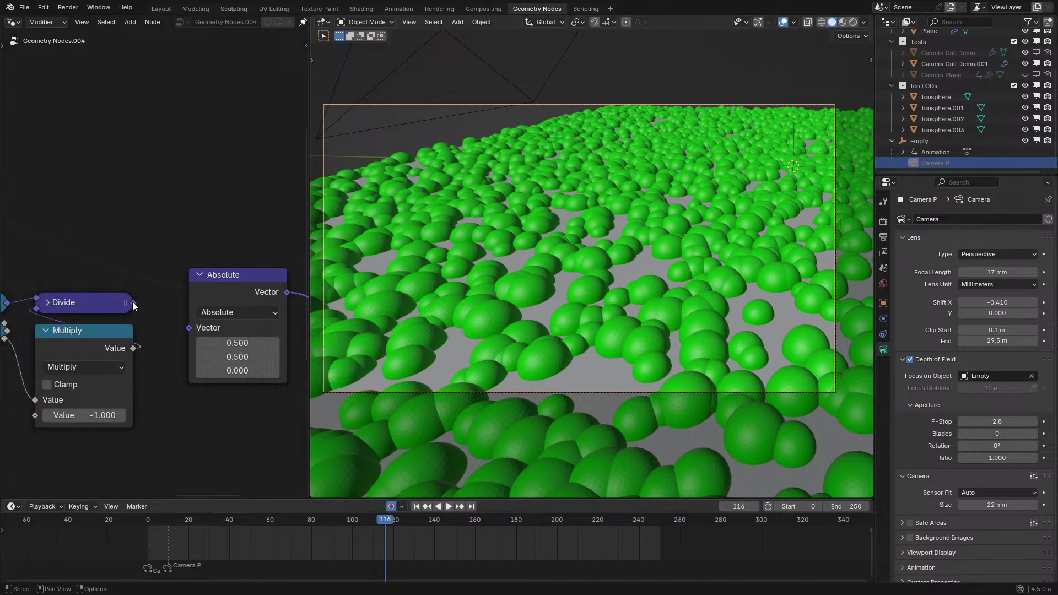
drag(133, 302, 189, 327)
Reactivate the Viewer to preview the Absolute result, play the animation, and move the Viewer above the Absolute node.
scroll(220, 312, down, 3)
middle_drag(263, 296, 163, 322)
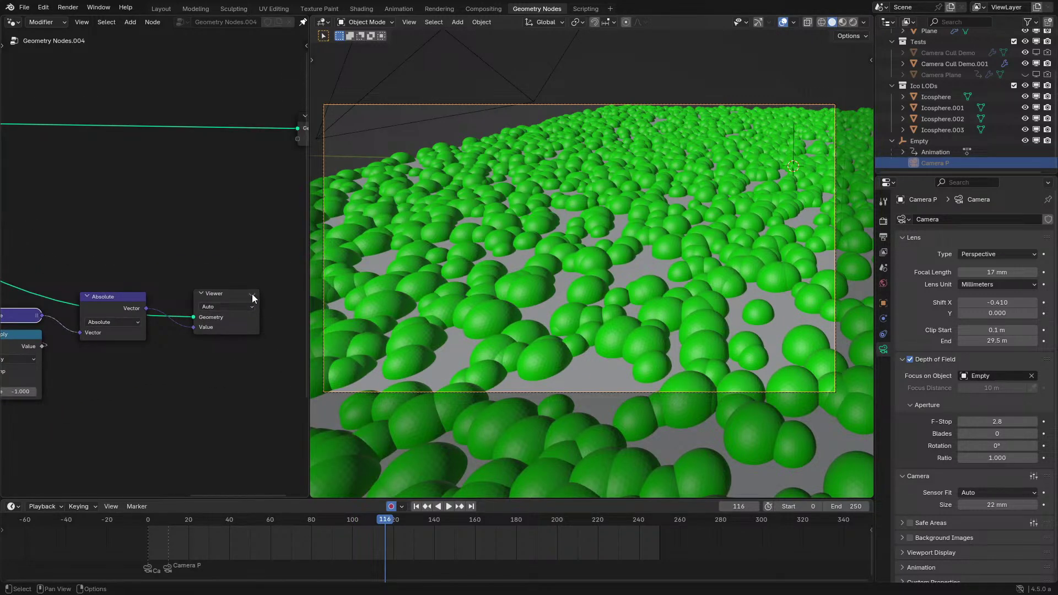
click(253, 293)
key(space)
drag(243, 293, 242, 221)
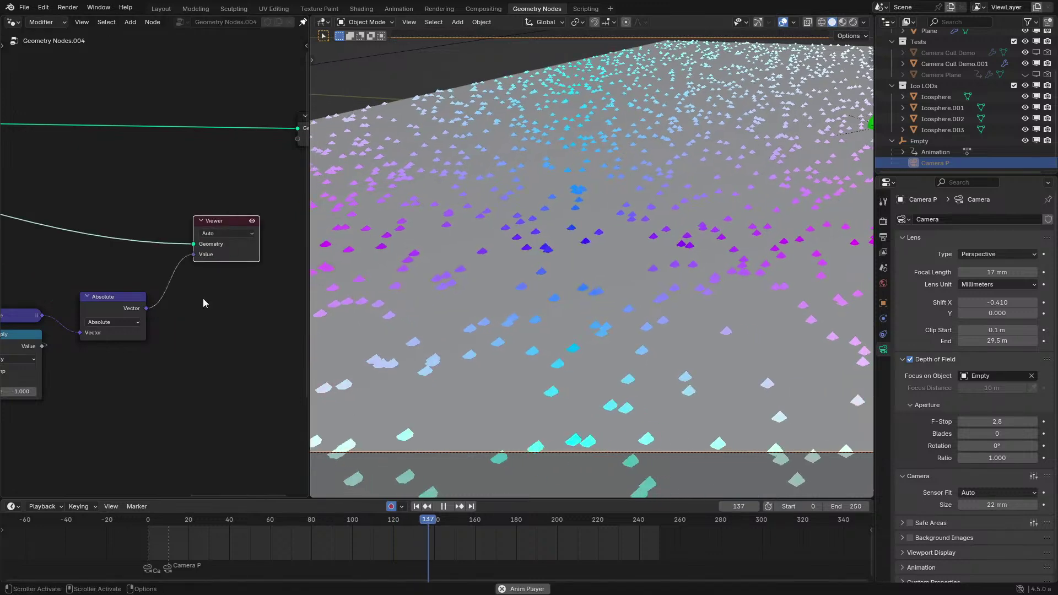
Add a Separate XYZ node after Absolute that splits its result, and stop the animation.
key(shift+a)
text(sepa)
key(Return)
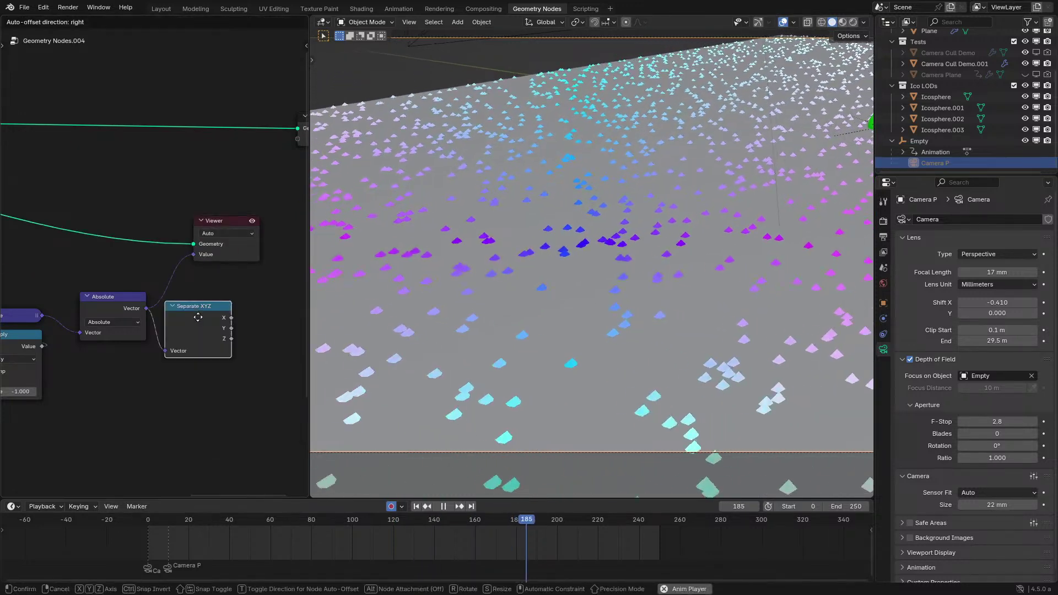
click(197, 318)
key(space)
Feed the new Separate XYZ's X and Y into a Maximum node and preview its result while playing the animation.
scroll(181, 340, up, 3)
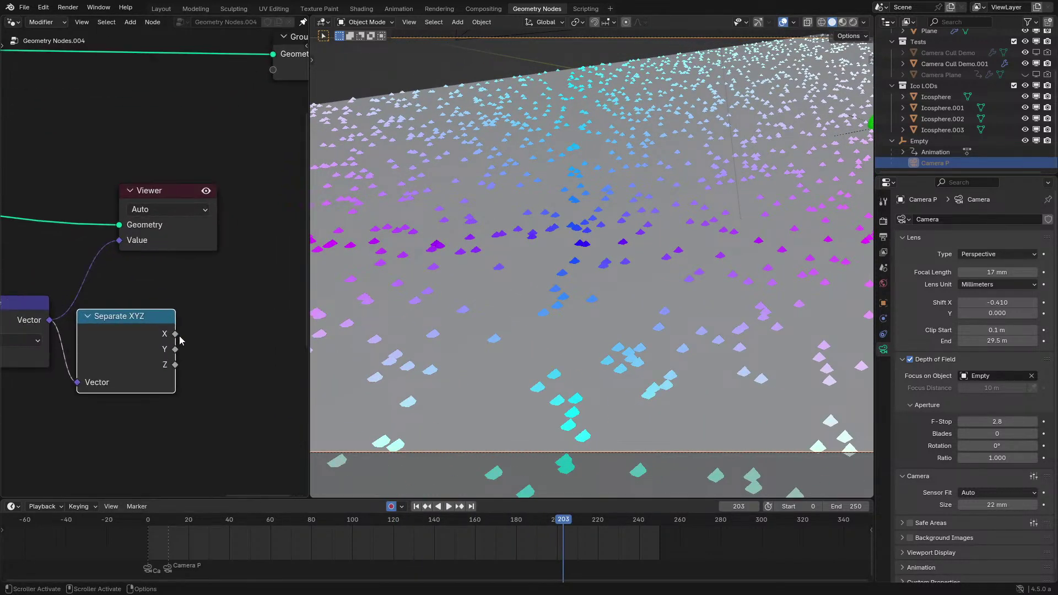
drag(176, 335, 203, 401)
text(max)
key(Return)
ctrl+shift+click(247, 320)
scroll(593, 97, down, 2)
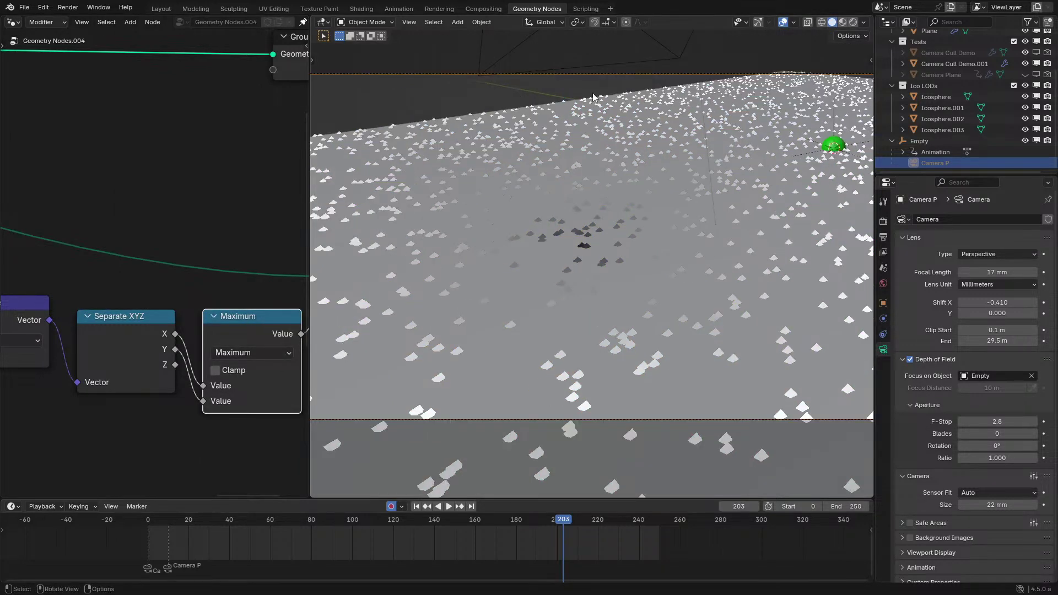
scroll(593, 97, down, 2)
key(space)
key(space)
Set the Distribute Points on Faces density to 50.
scroll(165, 259, down, 2)
middle_drag(195, 241, 87, 372)
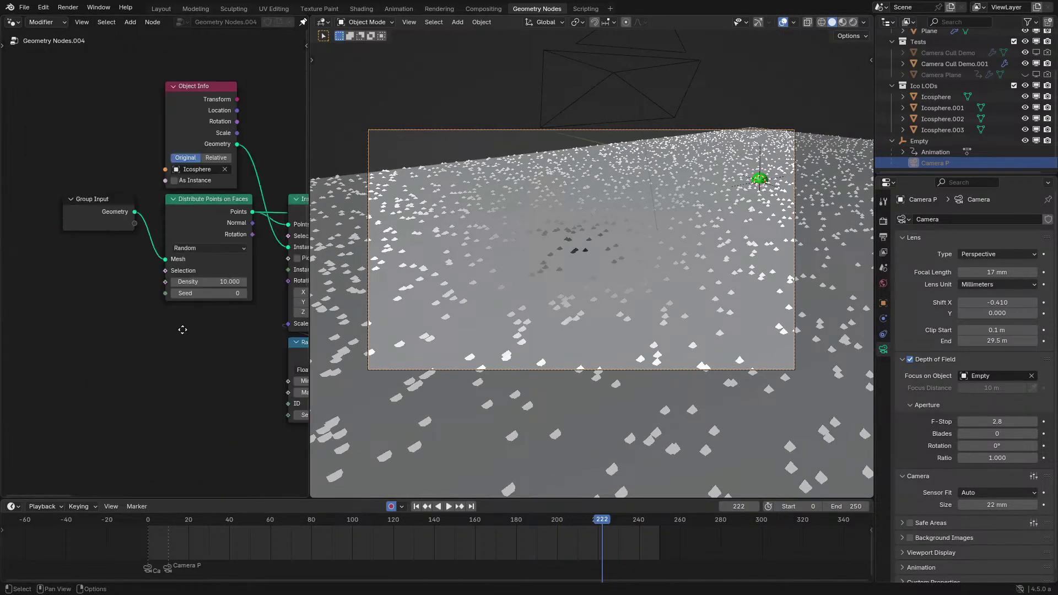
scroll(128, 281, up, 2)
click(118, 333)
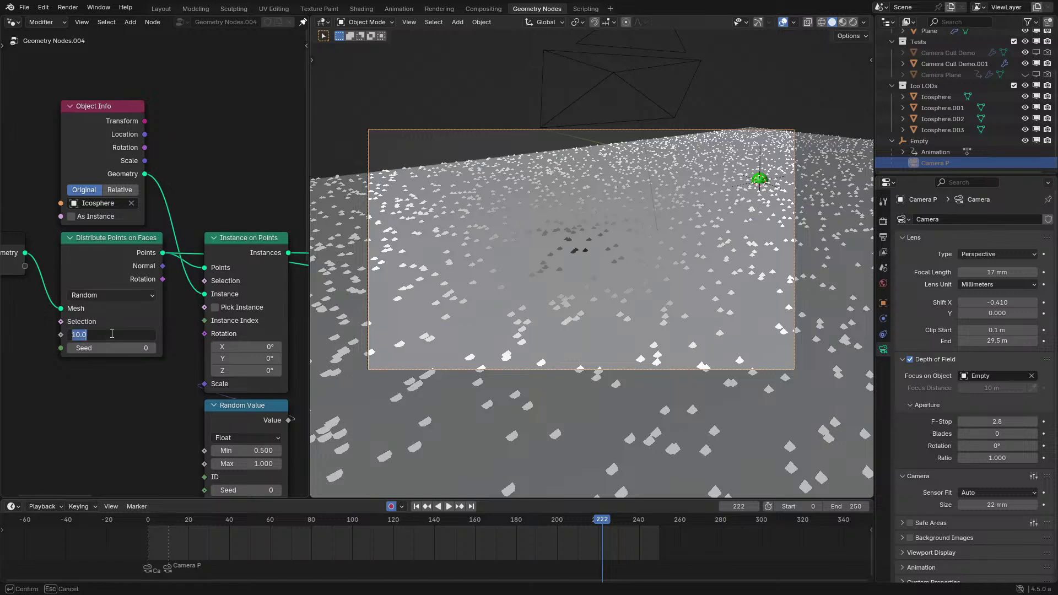
text(50)
key(Return)
Inspect the denser camera gradient by playing the animation and viewing the points from another angle.
key(space)
scroll(570, 291, up, 1)
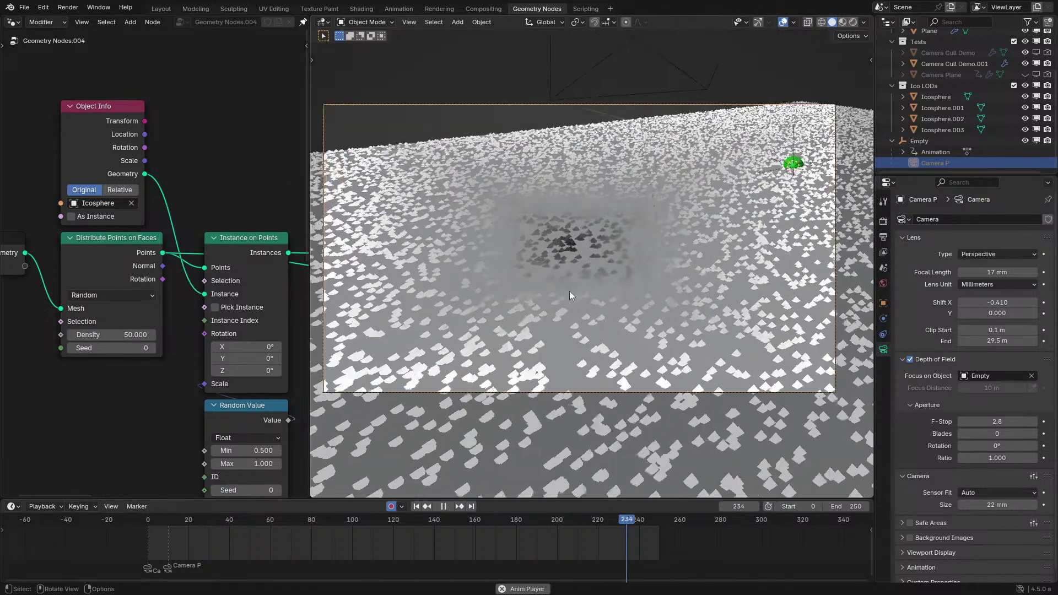
key(space)
middle_drag(569, 290, 598, 280)
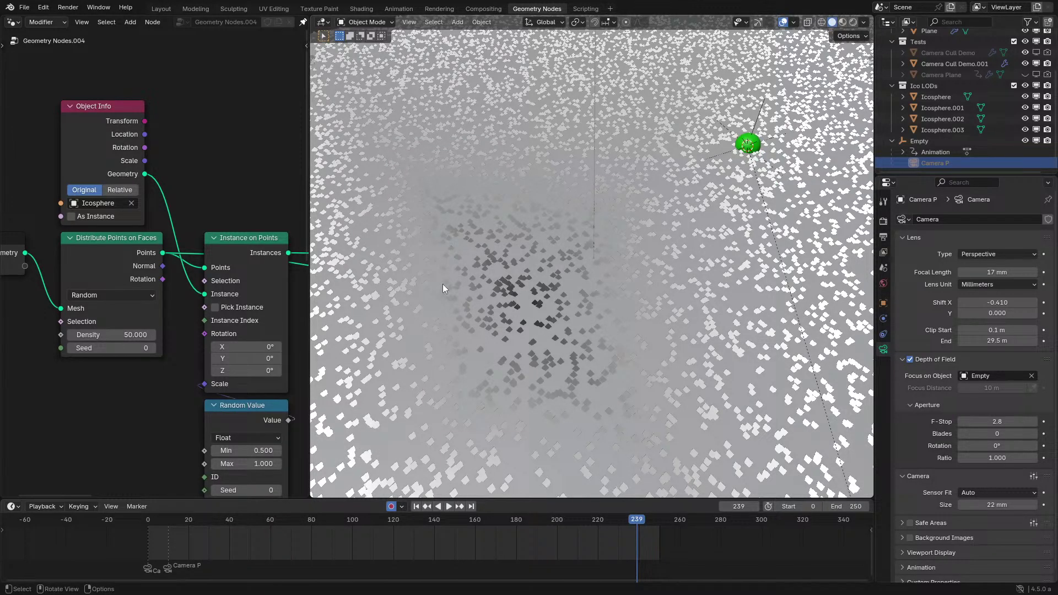
scroll(157, 329, down, 4)
middle_drag(184, 343, 48, 259)
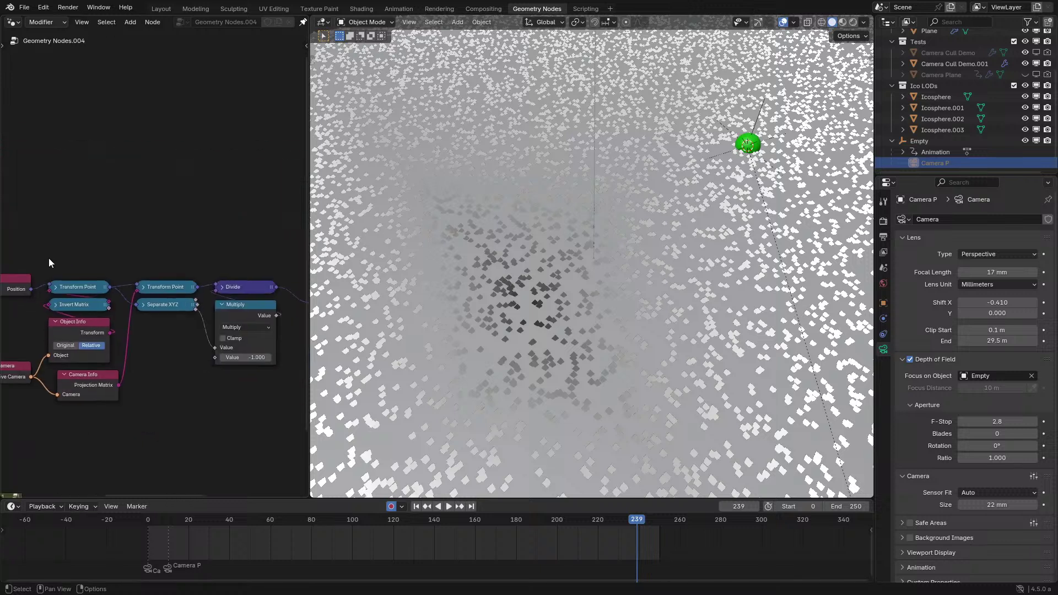
Collapse the Absolute node and the Separate XYZ node fed by it, and stack them compactly beside Divide.
scroll(216, 335, up, 1)
middle_drag(216, 339, 82, 355)
middle_drag(219, 316, 137, 309)
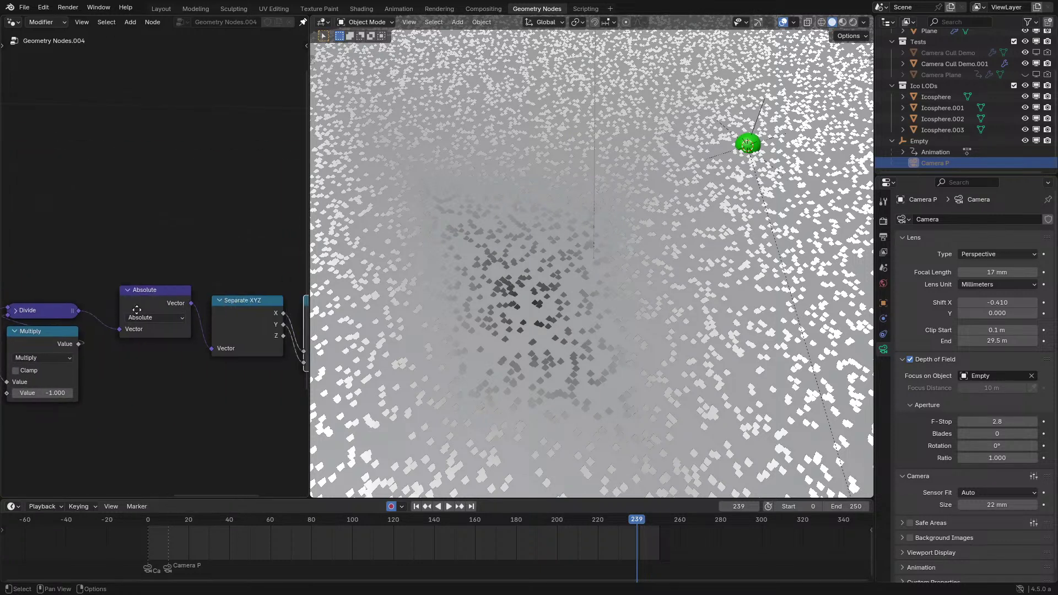
key(h)
key(g)
click(185, 332)
click(228, 325)
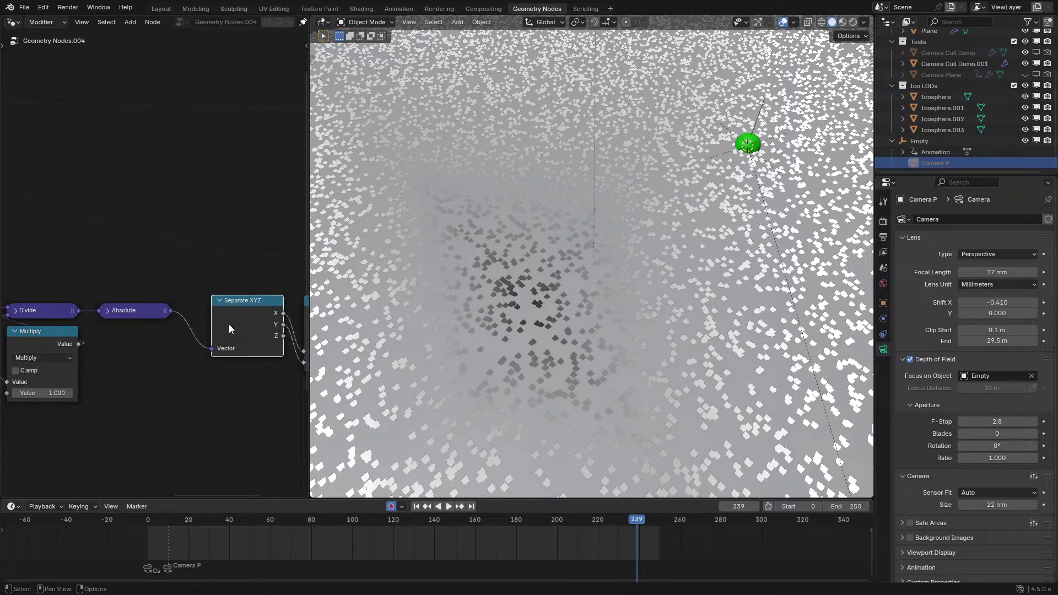
key(h)
key(g)
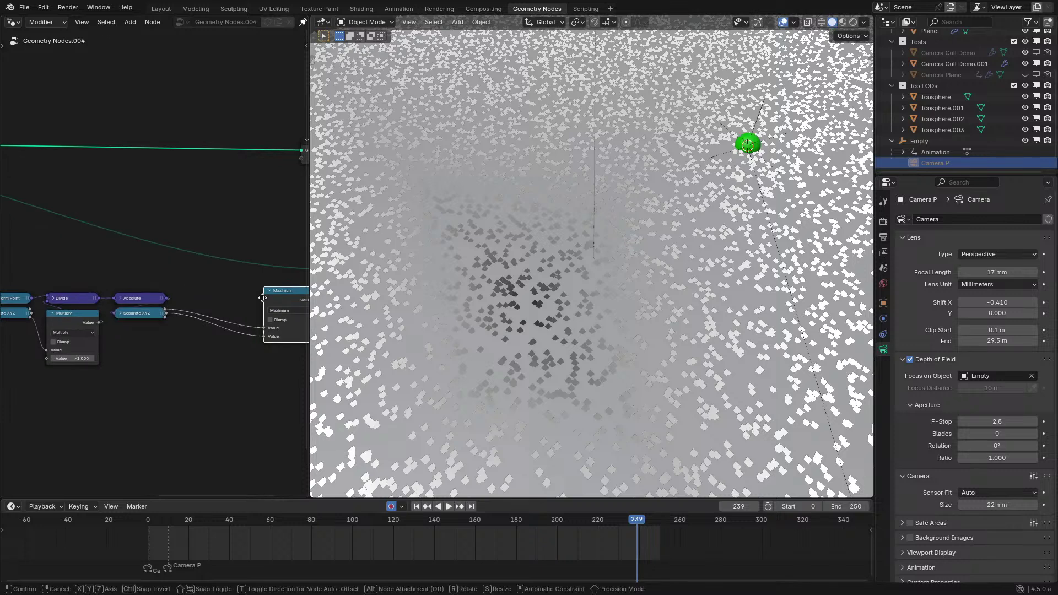
Collapse the Maximum node and place it directly beneath the collapsed Separate XYZ node.
key(ctrl+space)
scroll(214, 339, up, 5)
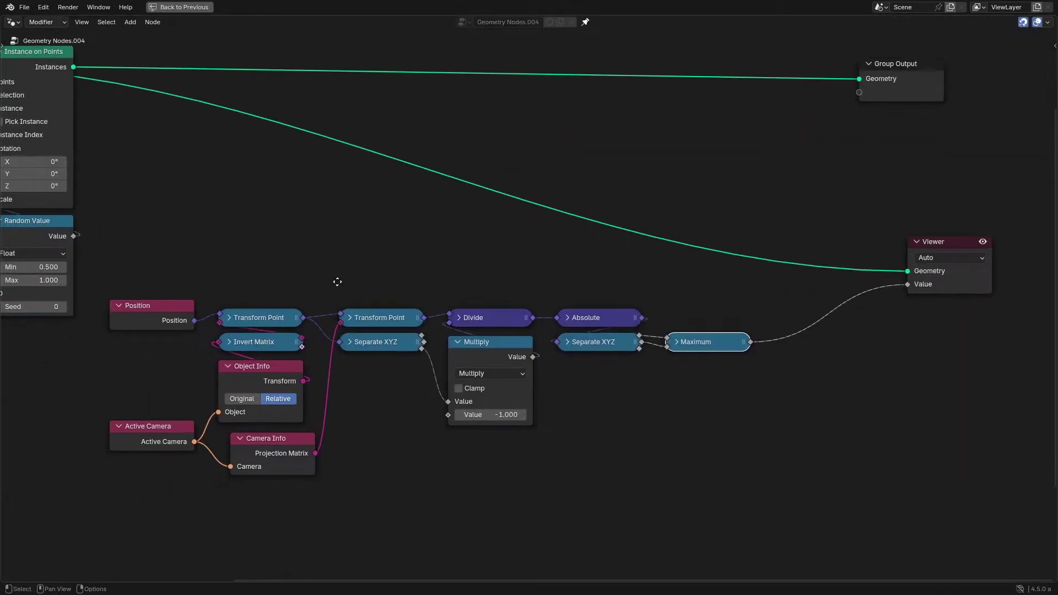
drag(168, 498, 144, 493)
scroll(144, 492, down, 1)
middle_drag(348, 342, 359, 294)
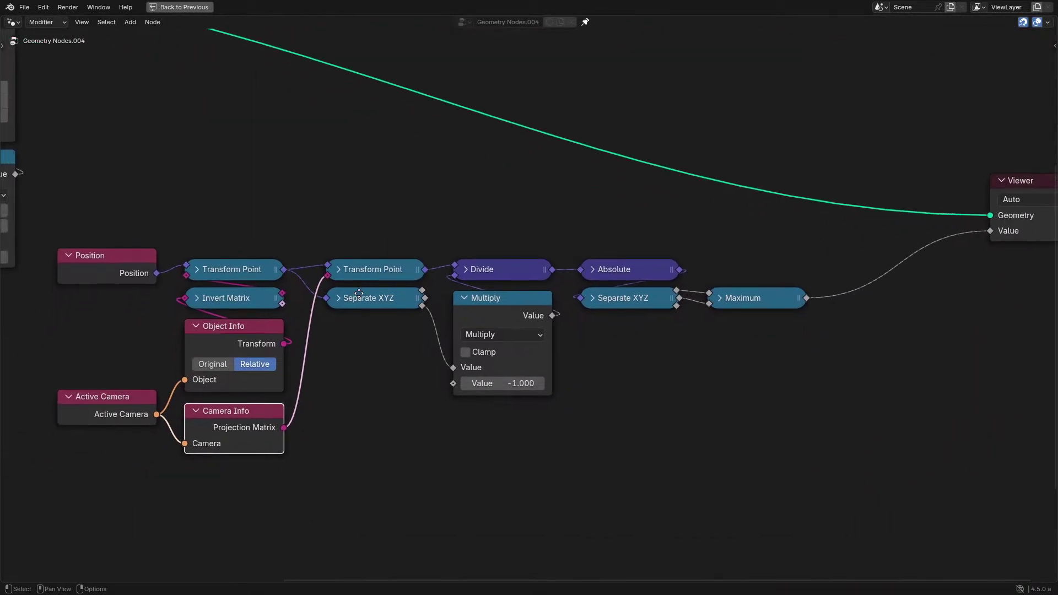
drag(745, 299, 631, 325)
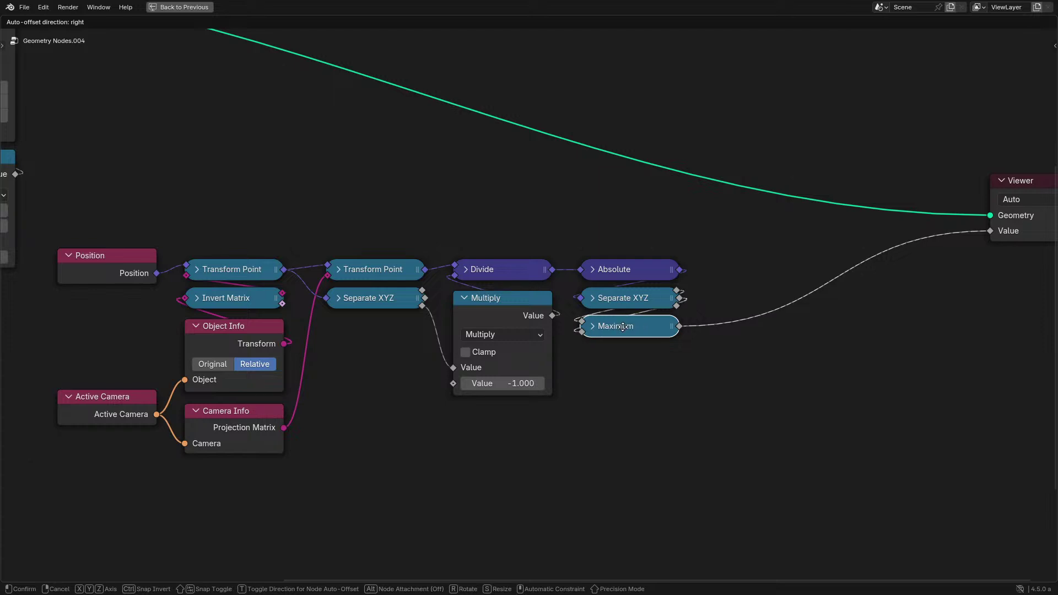
middle_drag(417, 226, 389, 303)
key(ctrl+space)
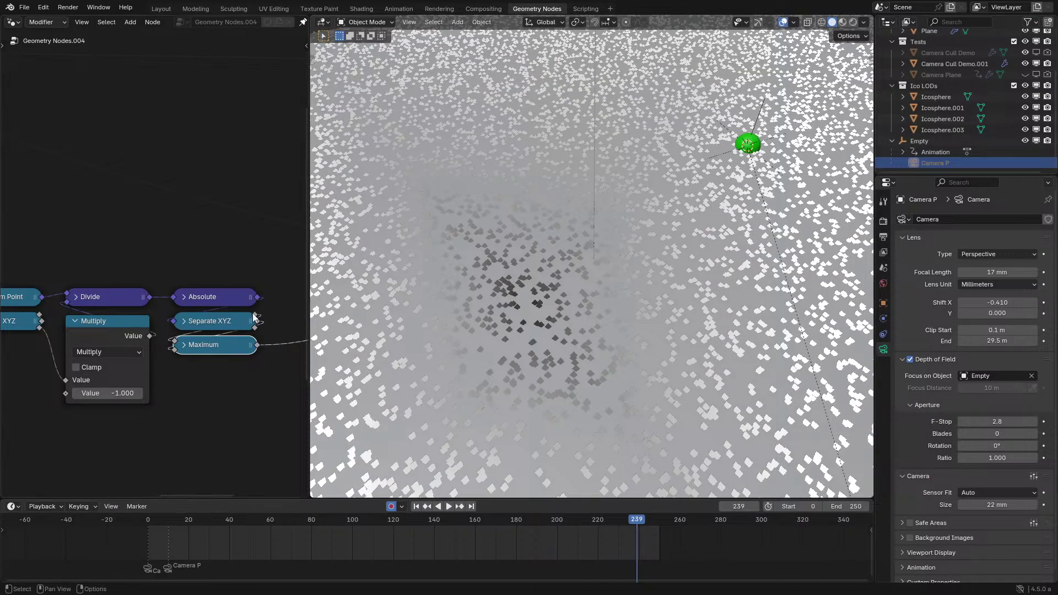
Feed Maximum into a Greater Than comparison with B set to 0.700, and preview its result through the camera.
middle_drag(193, 330, 130, 335)
click(241, 398)
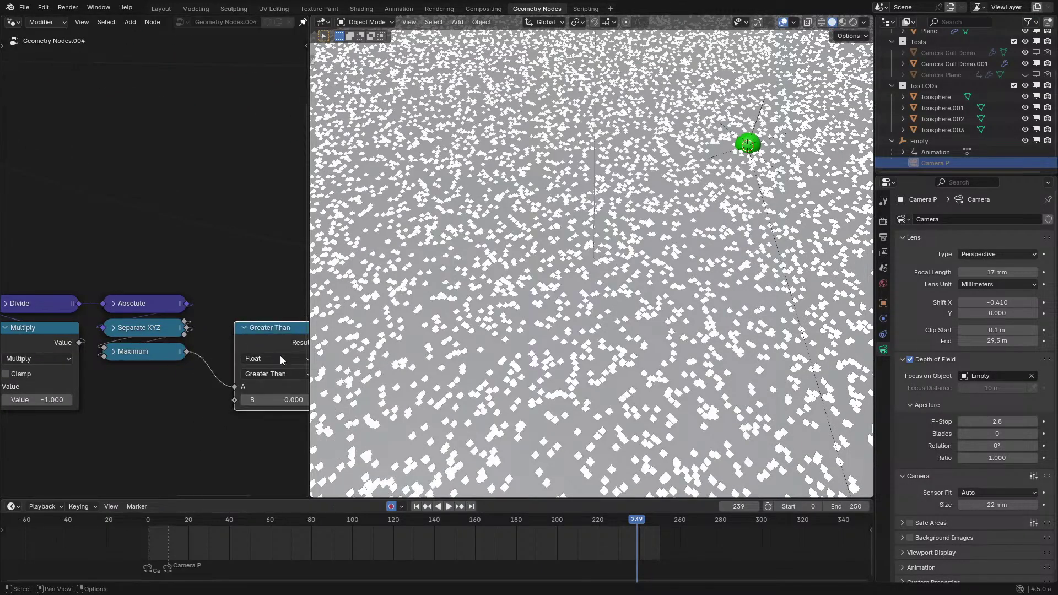
drag(274, 400, 297, 400)
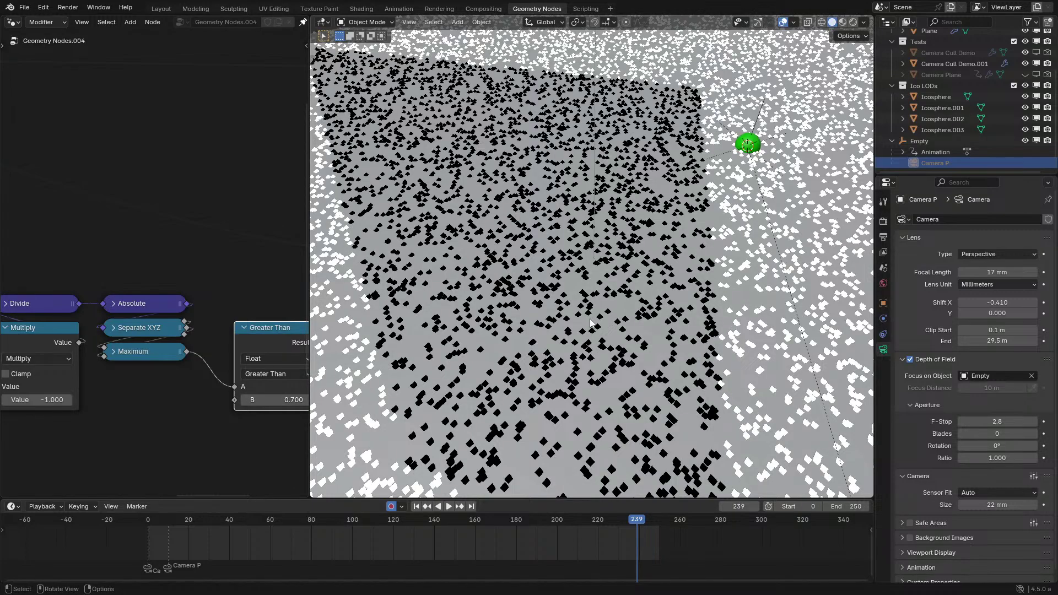
key(KP_0)
Set the Greater Than node's B value to 1 and check the mask by playing the animation.
middle_drag(275, 405, 198, 400)
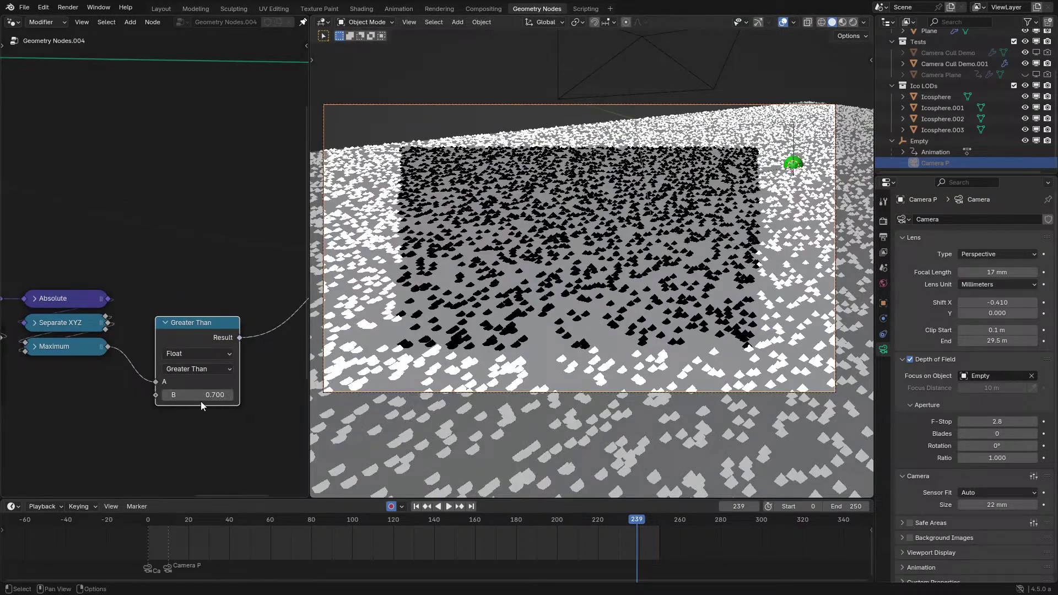
click(201, 399)
text(1)
key(Return)
key(space)
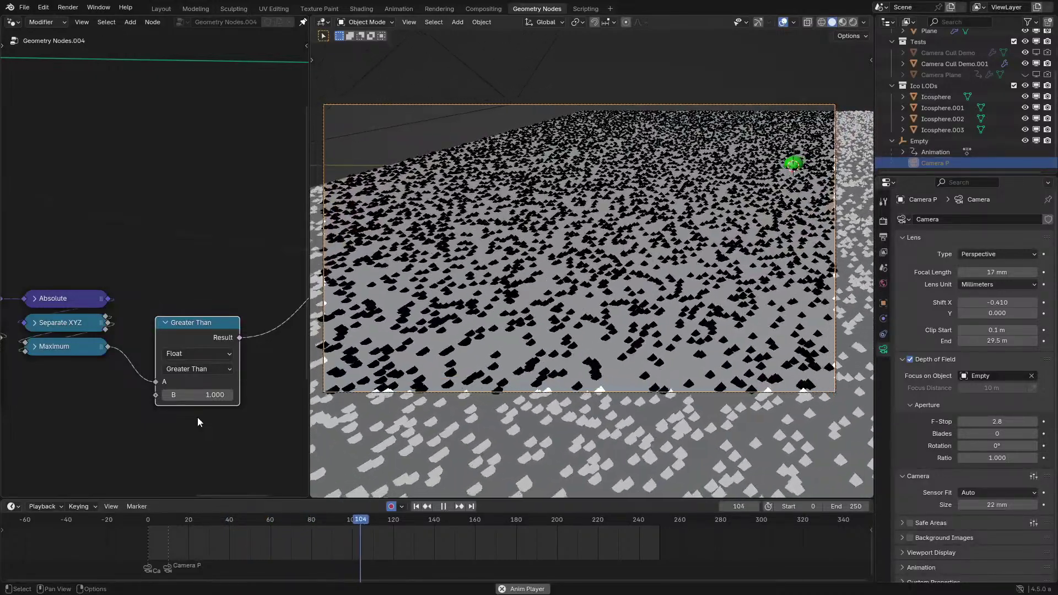
key(space)
Insert a Delete Geometry node between Instance on Points and Group Output, with its domain set to Instance.
key(ctrl+space)
middle_drag(316, 107, 516, 297)
key(shift+a)
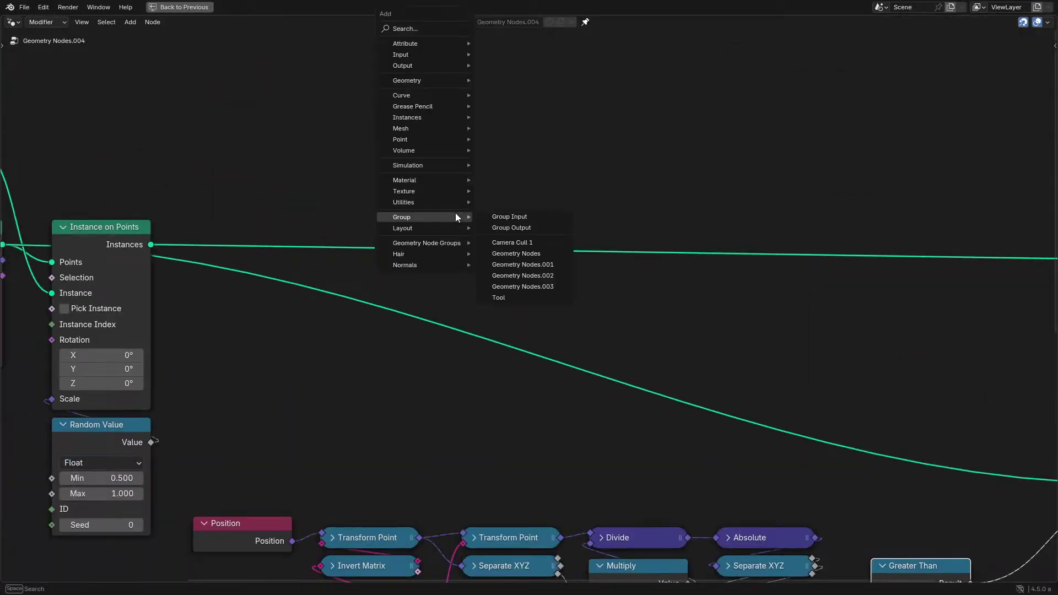
click(435, 26)
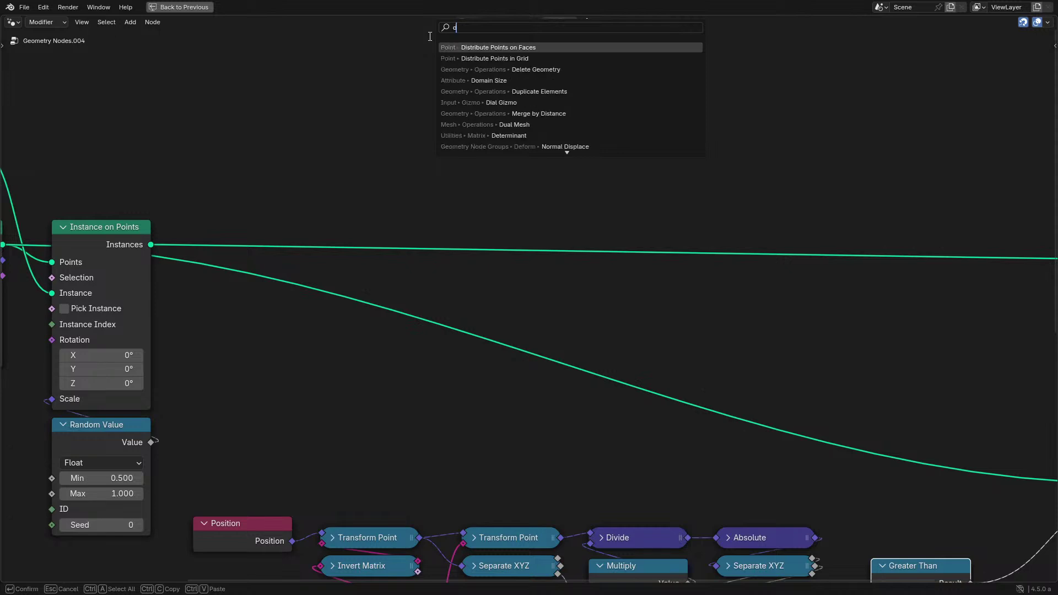
text(de)
click(495, 57)
click(511, 244)
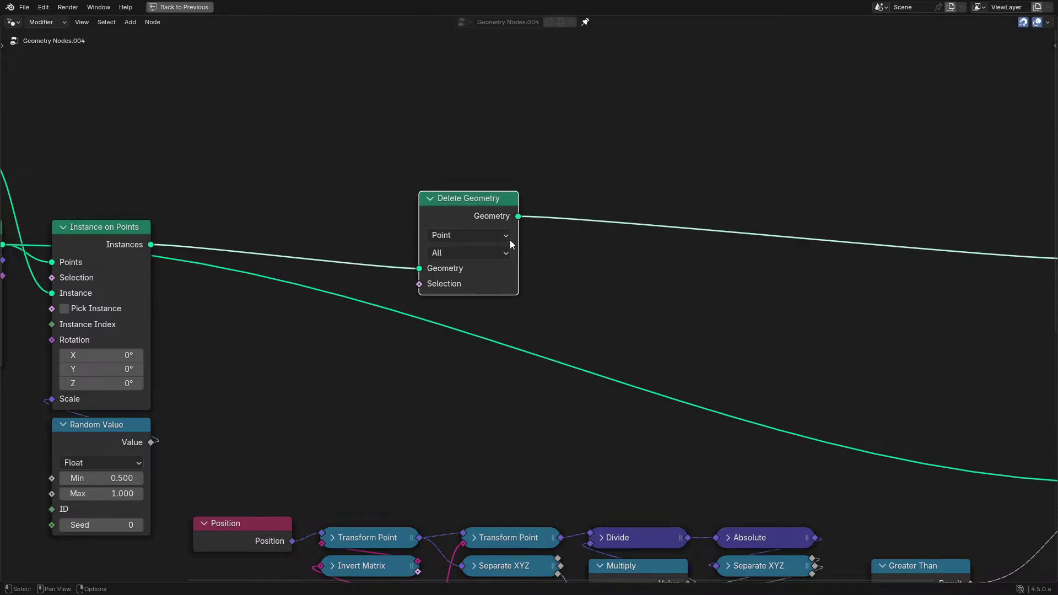
click(450, 332)
Link the Greater Than result to Delete Geometry's Selection and delete the Viewer node.
key(Home)
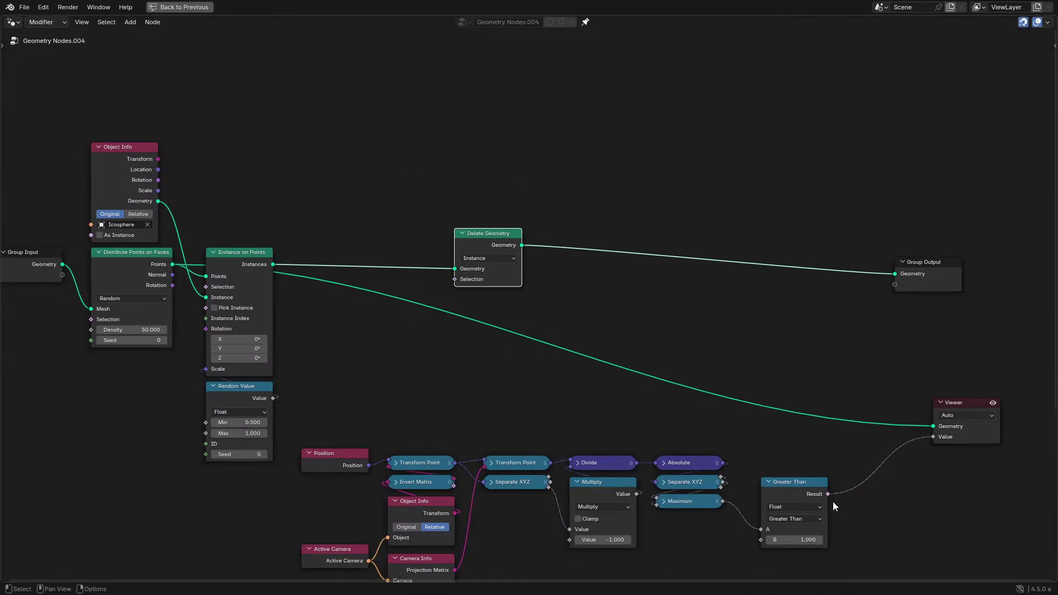
click(957, 414)
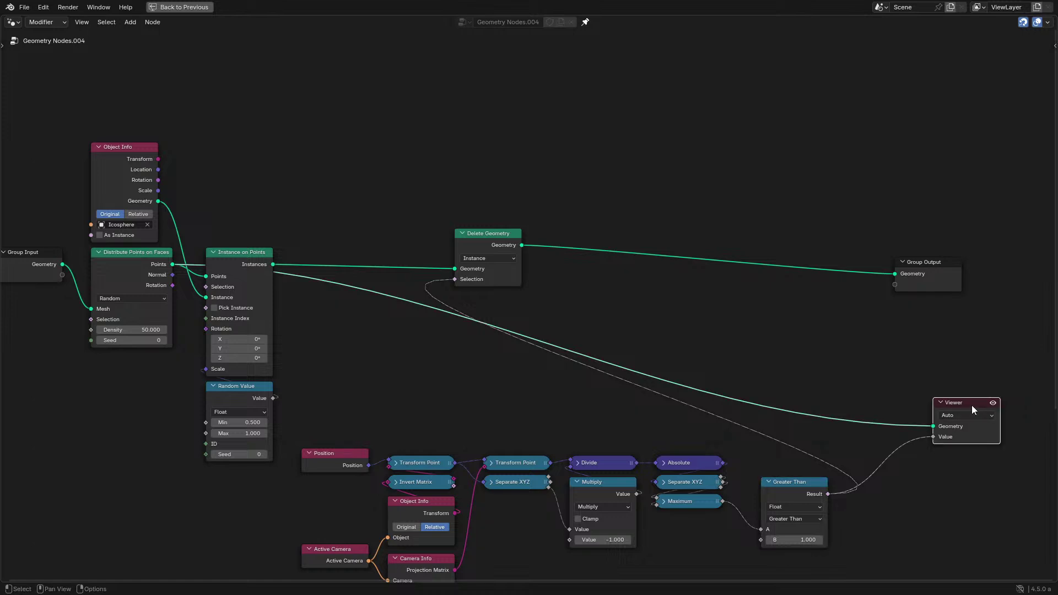
key(Delete)
key(Home)
Enclose all the camera culling nodes, from Position and Active Camera through Greater Than, in one frame.
drag(405, 380, 853, 547)
key(ctrl+j)
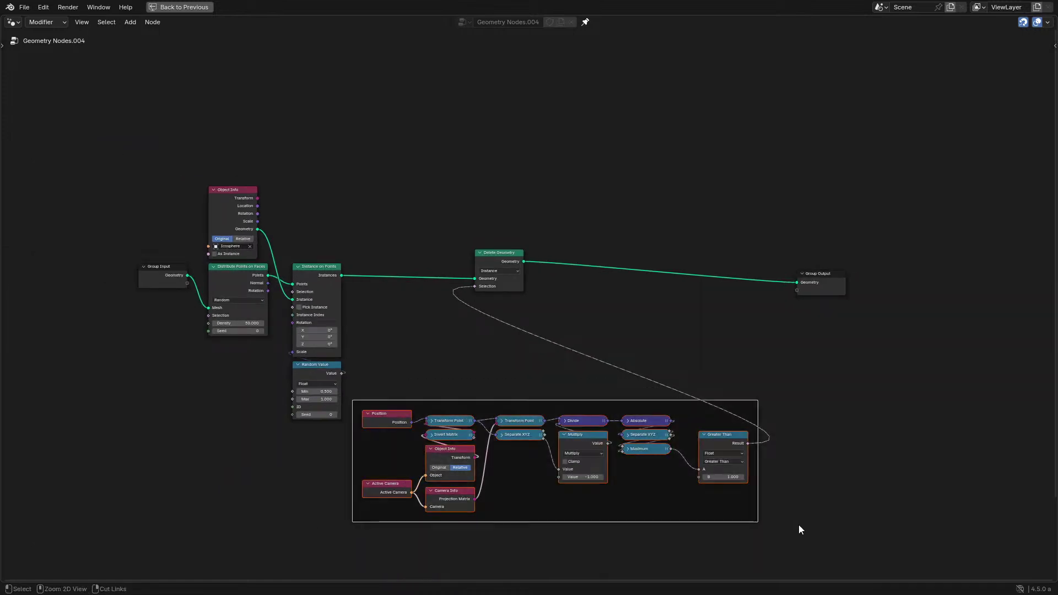
key(ctrl+space)
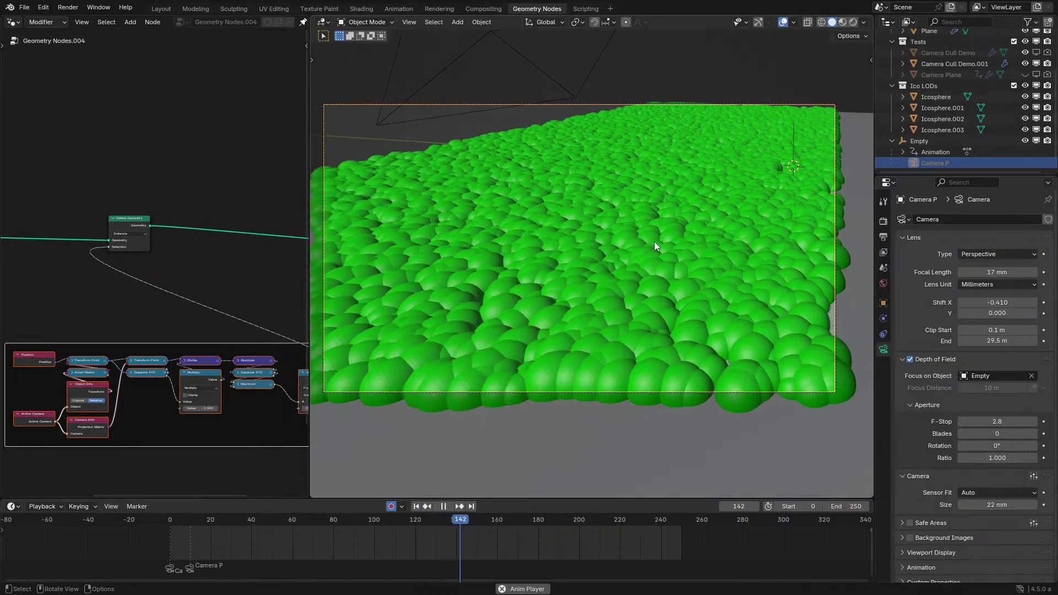
Raise the Greater Than node's B value to 1.5 while the animation plays.
middle_drag(231, 412, 129, 390)
scroll(222, 419, up, 4)
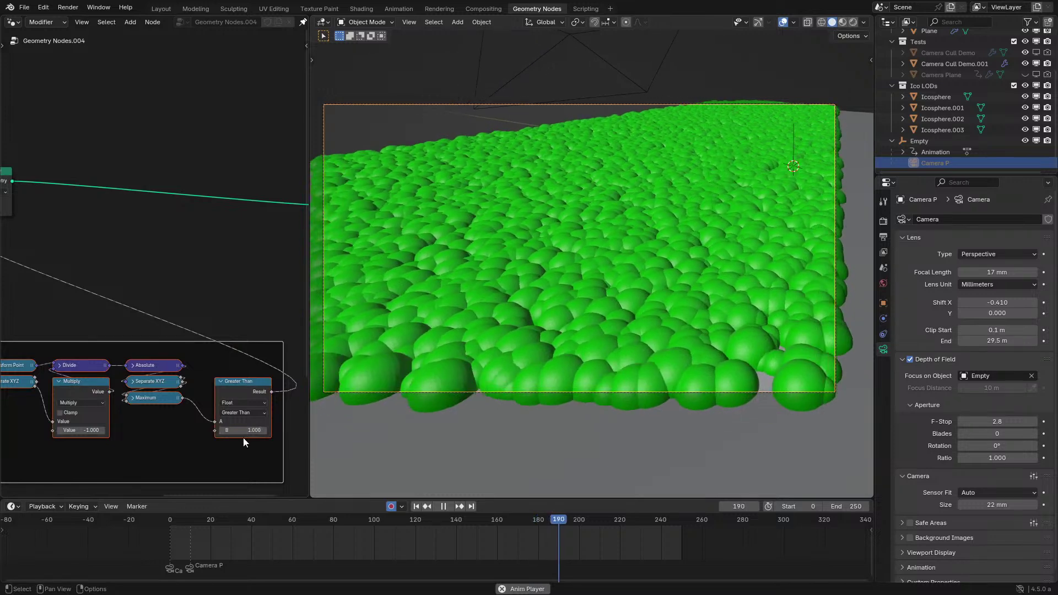
mouse_move(243, 430)
mouse_down()
mouse_move(273, 430)
mouse_move(227, 430)
mouse_move(260, 430)
mouse_up()
click(251, 434)
text(1.5)
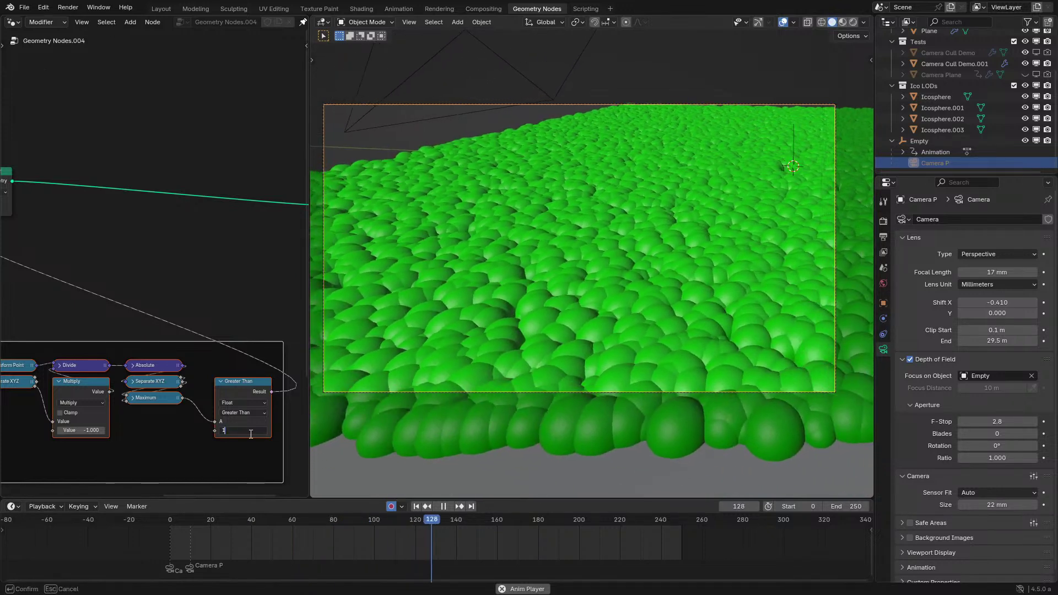
key(Return)
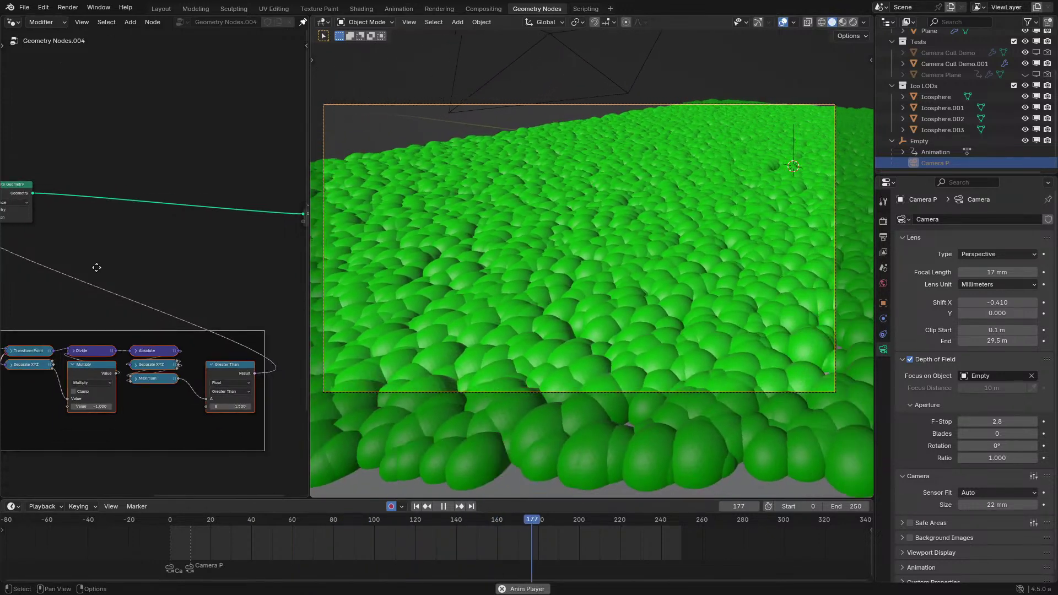
key(ctrl+space)
key(ctrl+space)
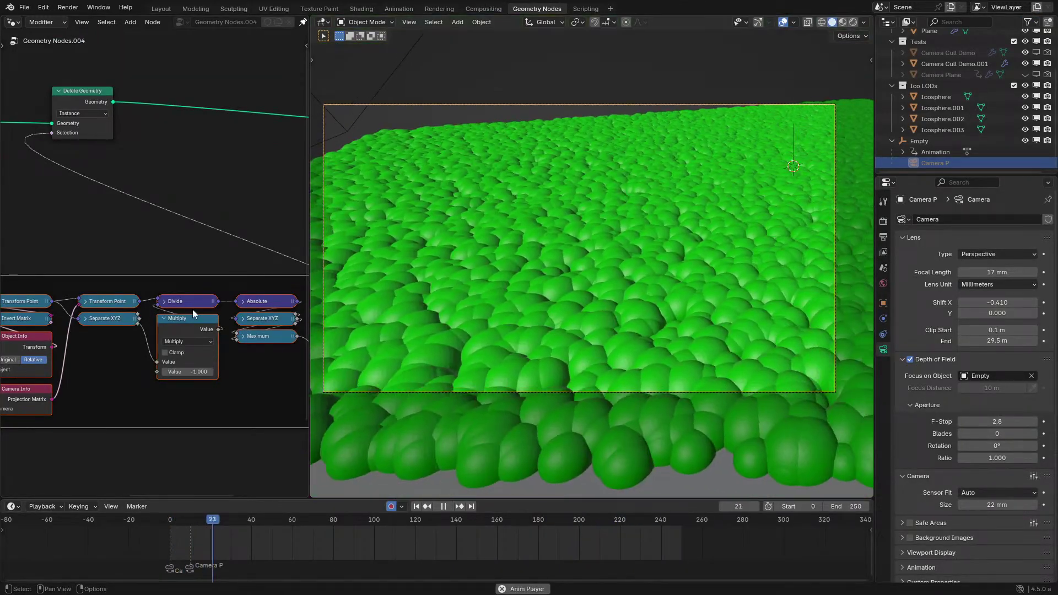
Move the Greater Than node closer to the Absolute and Maximum nodes inside the frame.
middle_drag(168, 303, 60, 280)
scroll(161, 274, up, 3)
mouse_move(261, 303)
mouse_down()
mouse_move(241, 269)
mouse_move(253, 305)
mouse_move(223, 279)
mouse_move(244, 297)
mouse_up()
scroll(154, 262, down, 5)
middle_drag(99, 243, 244, 269)
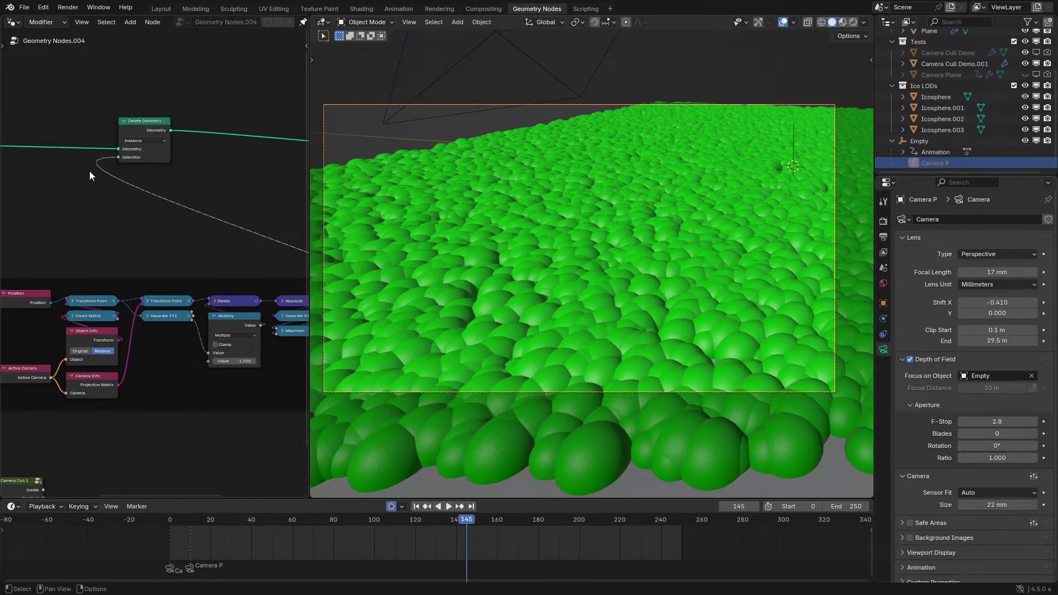
Stop the animation, move Delete Geometry closer to Group Output, and raise the culling frame beneath the instance link.
middle_drag(103, 200, 96, 259)
key(space)
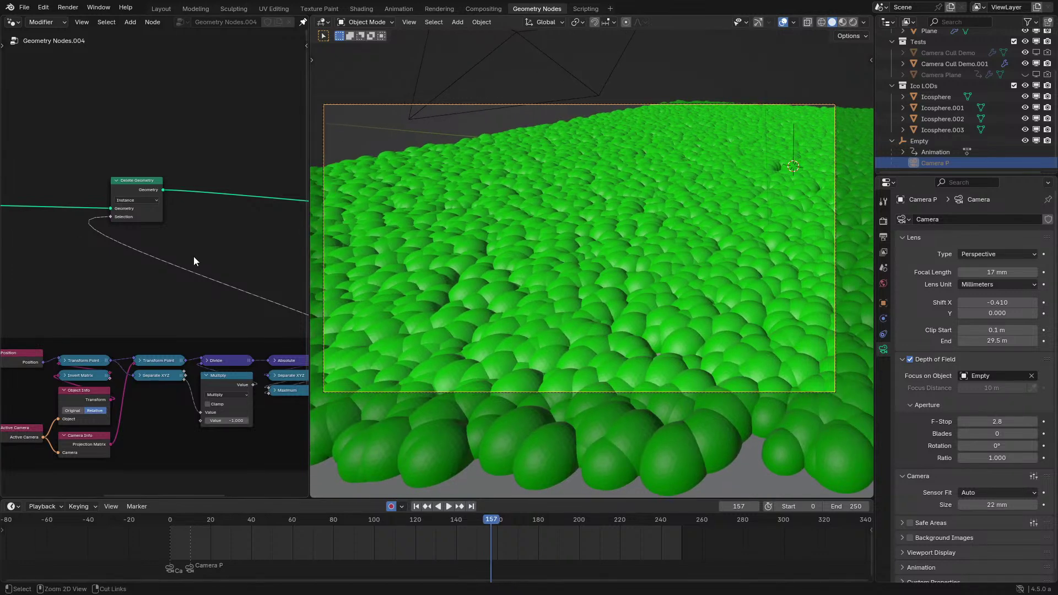
key(ctrl+space)
drag(510, 205, 580, 236)
drag(710, 219, 701, 219)
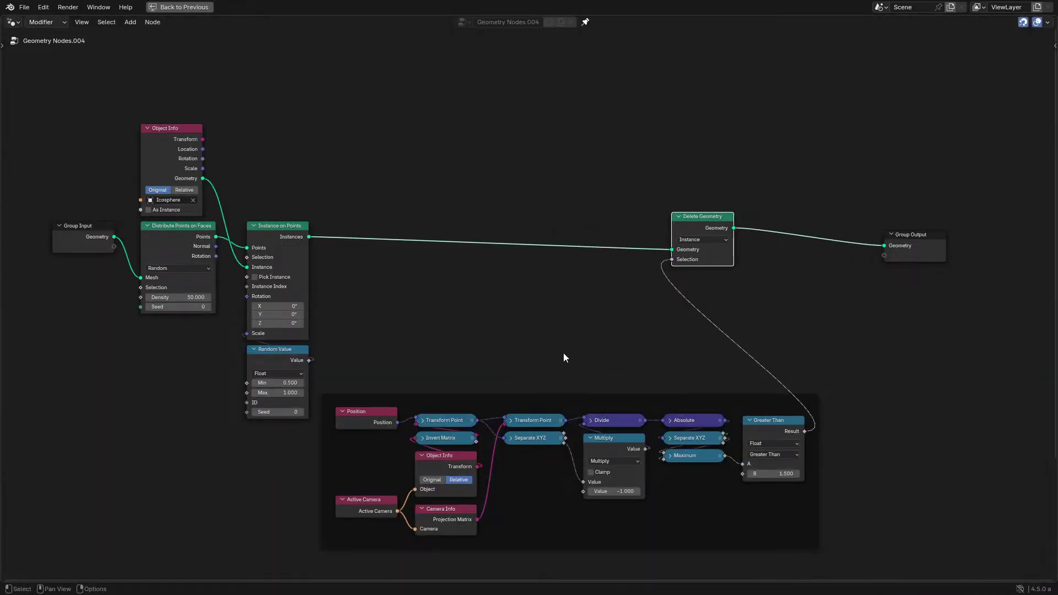
drag(530, 401, 562, 296)
scroll(562, 296, up, 2)
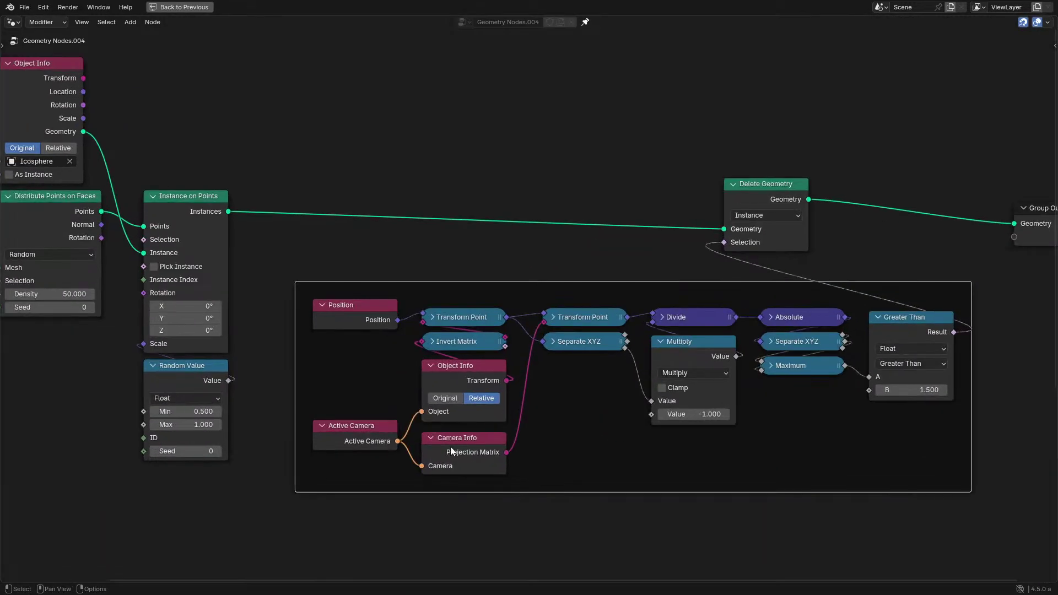
Collapse the Position node, shift the culling frame slightly, and align Delete Geometry above Greater Than.
drag(451, 445, 517, 450)
click(366, 322)
key(h)
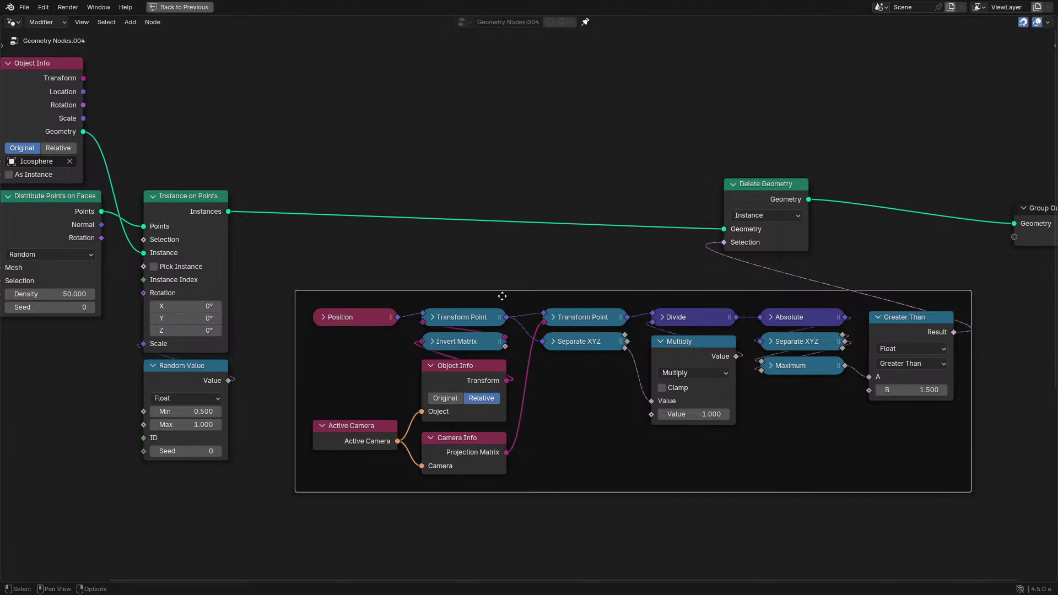
drag(502, 297, 477, 284)
drag(766, 185, 863, 176)
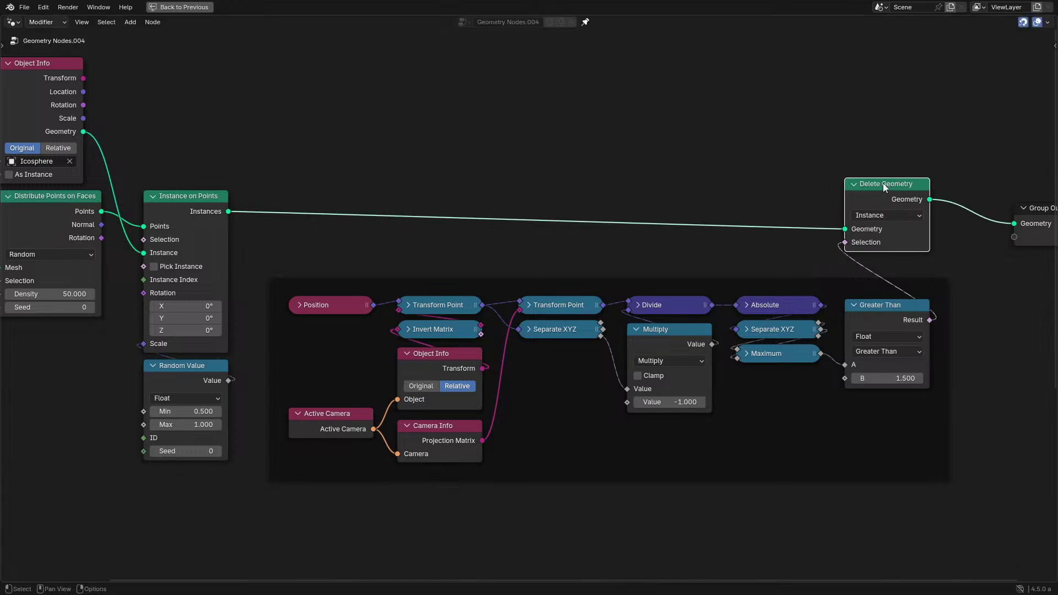
Play the animation and review the culling node chain from Transform Point through to Delete Geometry.
key(ctrl+space)
key(space)
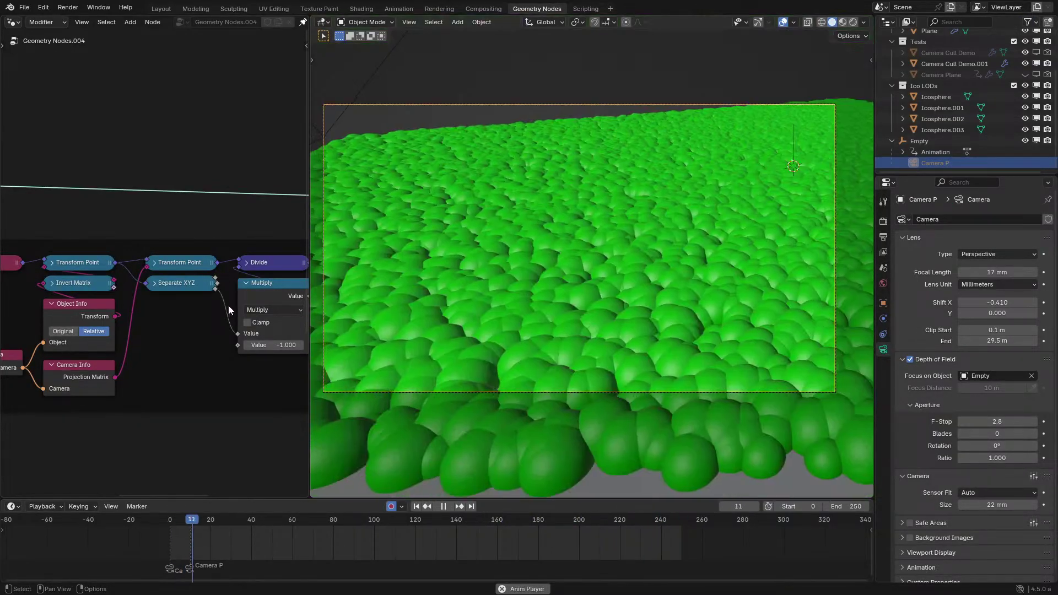
middle_drag(228, 305, 130, 310)
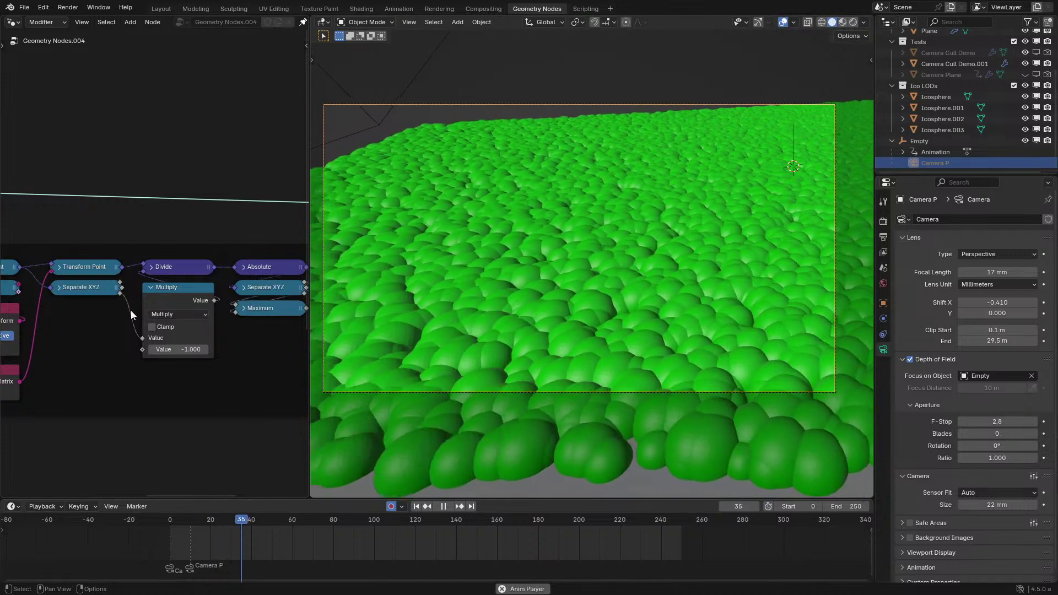
middle_drag(262, 293, 186, 319)
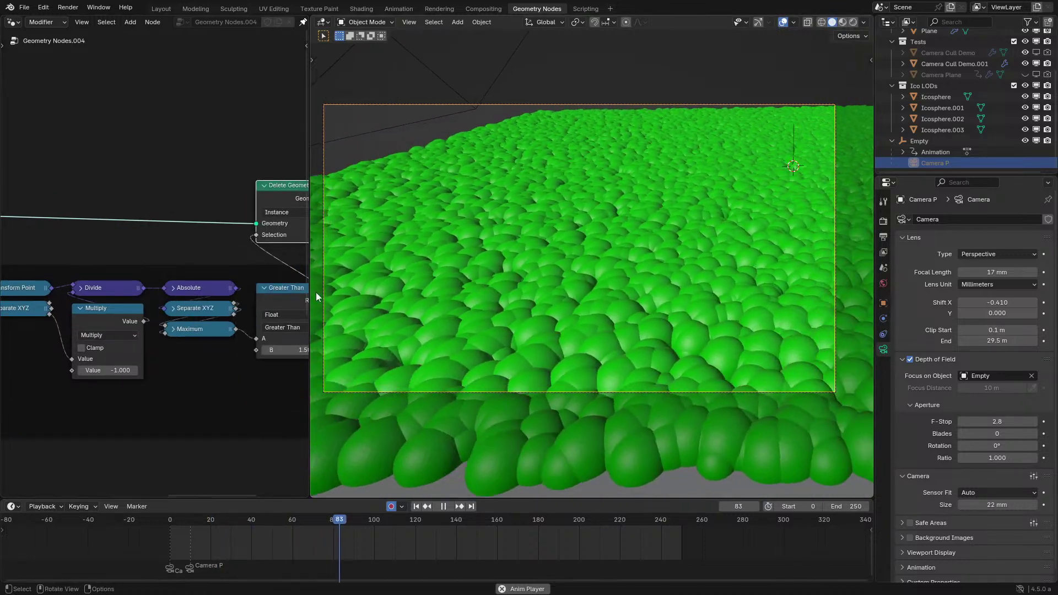
middle_drag(283, 316, 177, 319)
scroll(177, 323, up, 5)
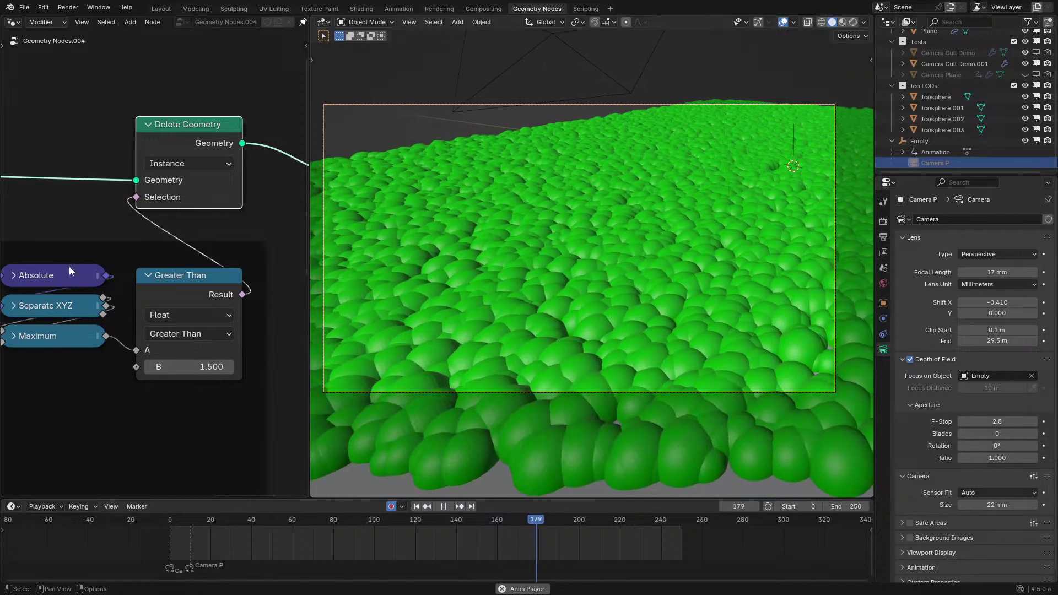
Show the Camera Info node's hidden outputs and inspect its Projection Matrix values.
key(ctrl+space)
scroll(275, 262, down, 3)
middle_drag(98, 227, 312, 126)
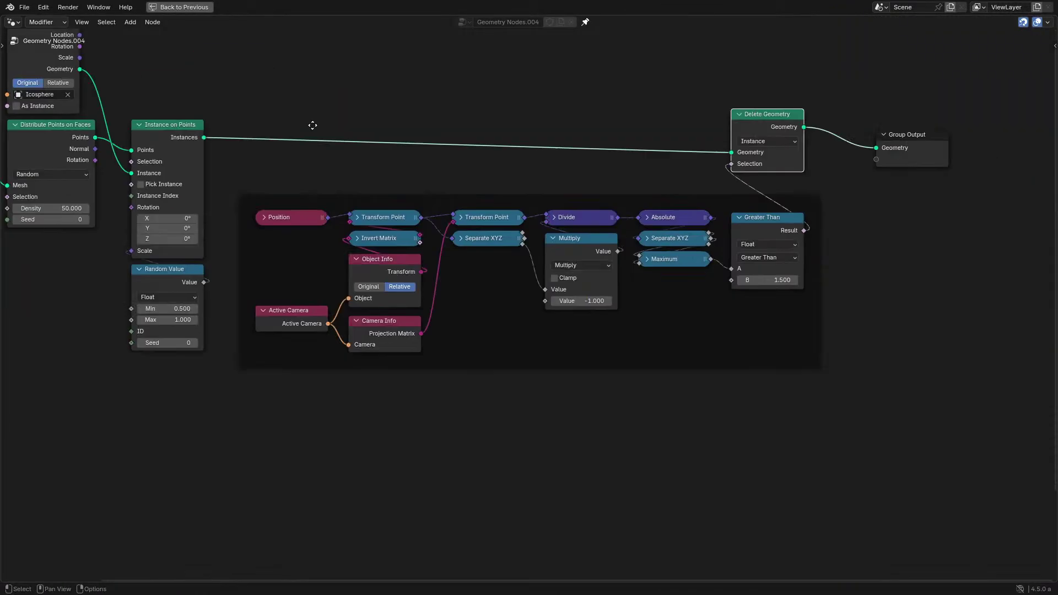
scroll(268, 337, up, 2)
mouse_move(268, 337)
mouse_down()
mouse_move(280, 411)
mouse_move(280, 331)
mouse_move(280, 351)
mouse_up()
key(ctrl+h)
scroll(338, 279, up, 1)
middle_drag(339, 279, 498, 197)
scroll(498, 196, up, 1)
mouse_move(441, 276)
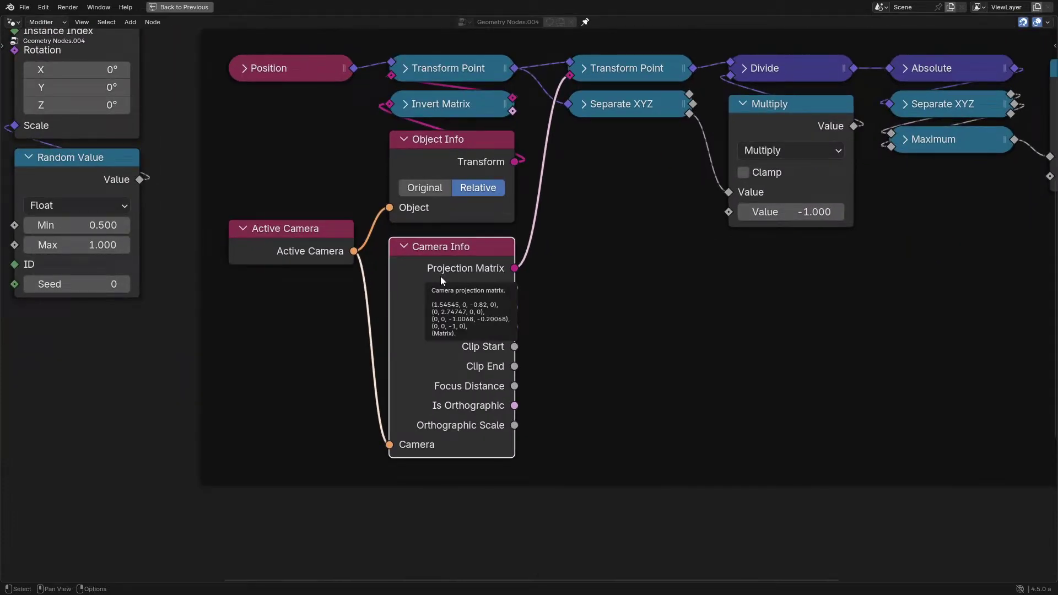
key(ctrl+space)
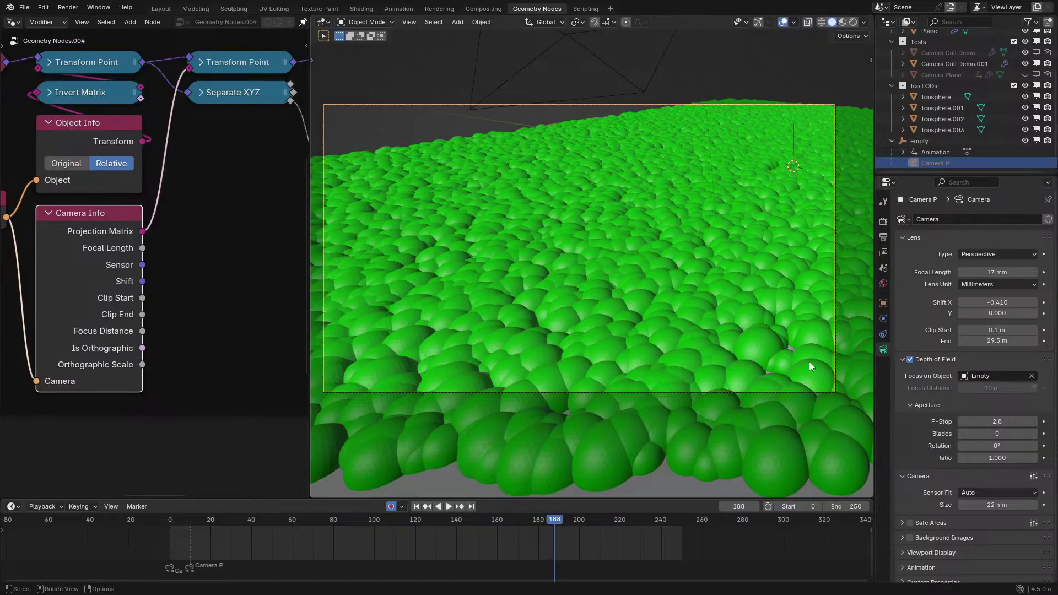
Examine the Camera Info outputs and the culling chain through to Delete Geometry, briefly playing the animation.
scroll(908, 438, down, 1)
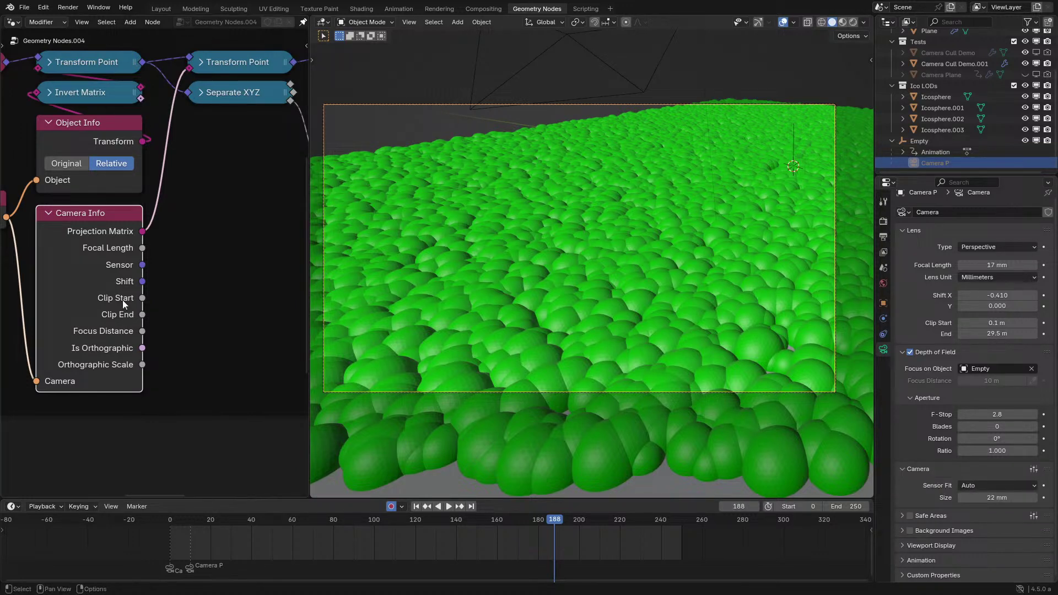
middle_drag(122, 299, 185, 288)
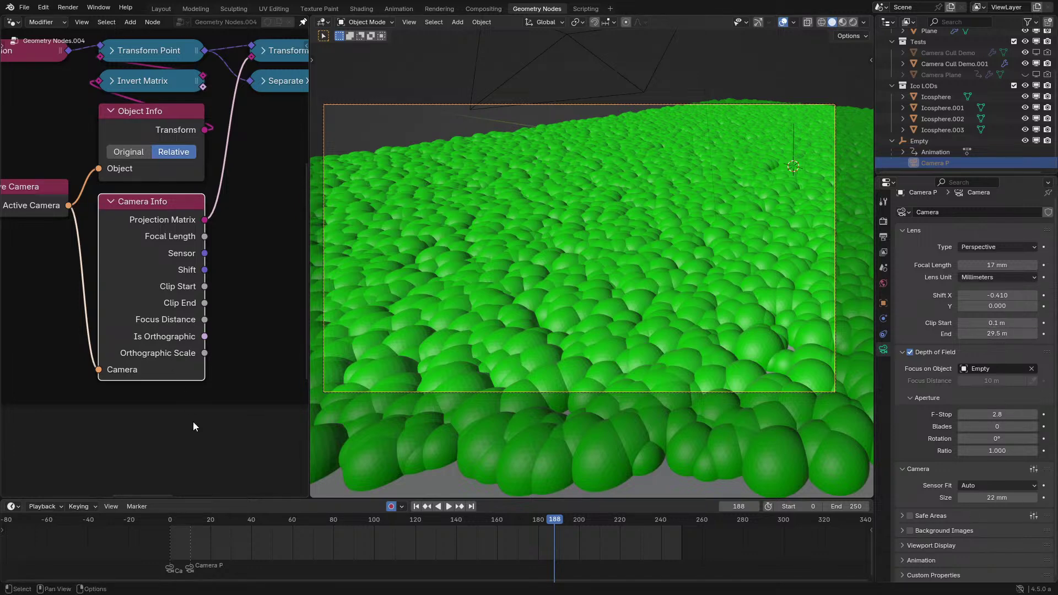
key(space)
middle_drag(206, 296, 151, 349)
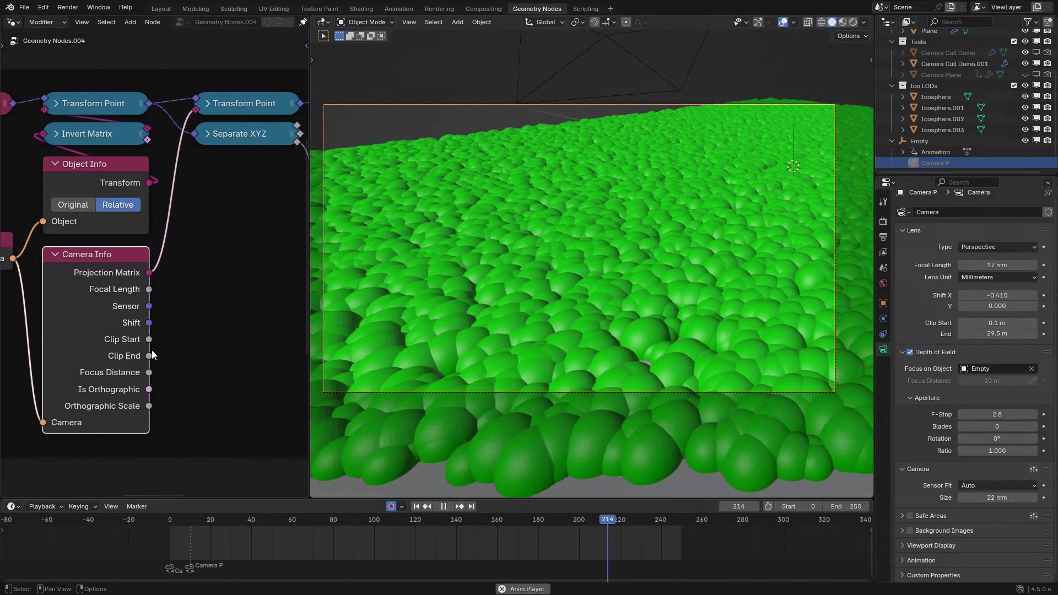
scroll(151, 348, down, 1)
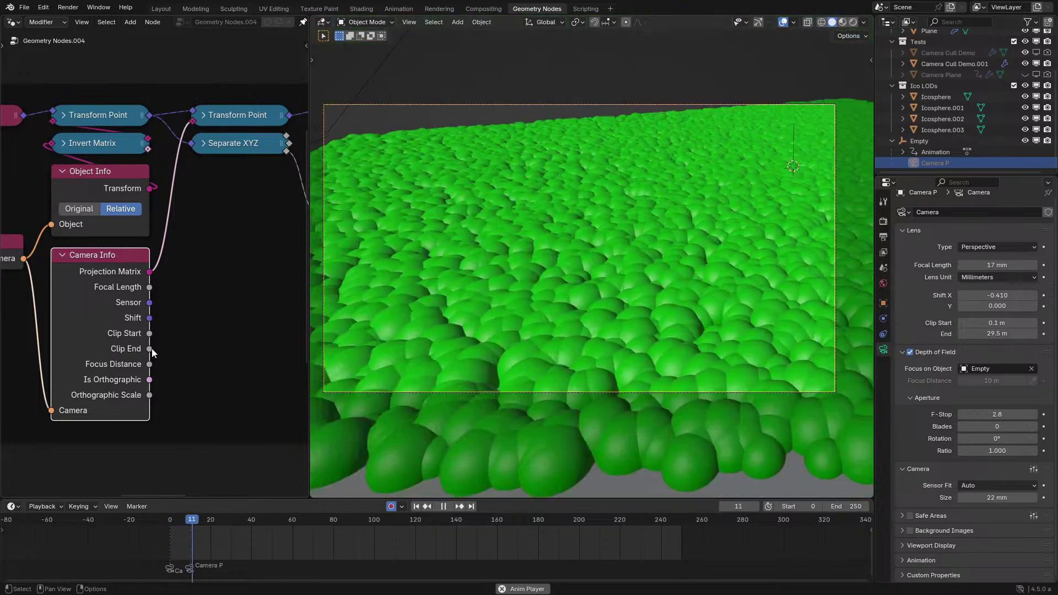
key(space)
key(ctrl+space)
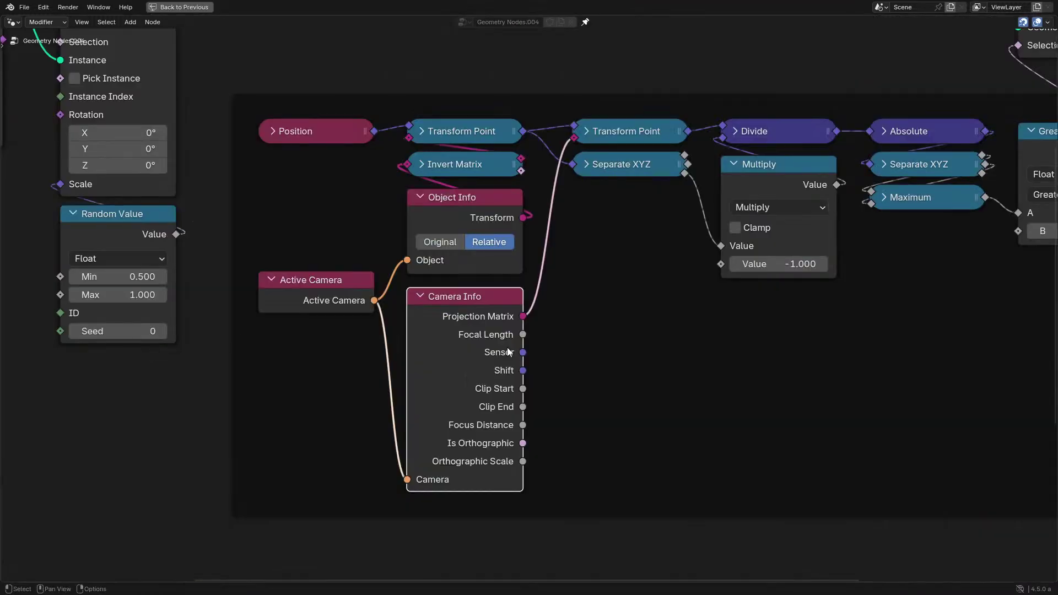
scroll(507, 351, down, 3)
middle_drag(660, 362, 284, 422)
key(ctrl+space)
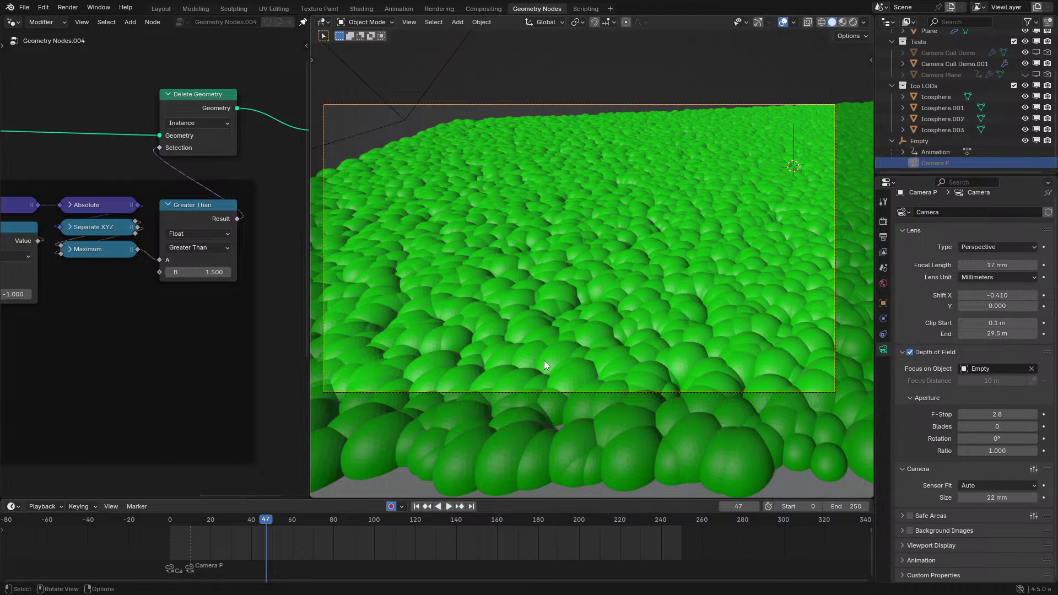
Replay the animation while reviewing the Greater Than threshold, and check the culled icospheres from outside the camera view.
key(space)
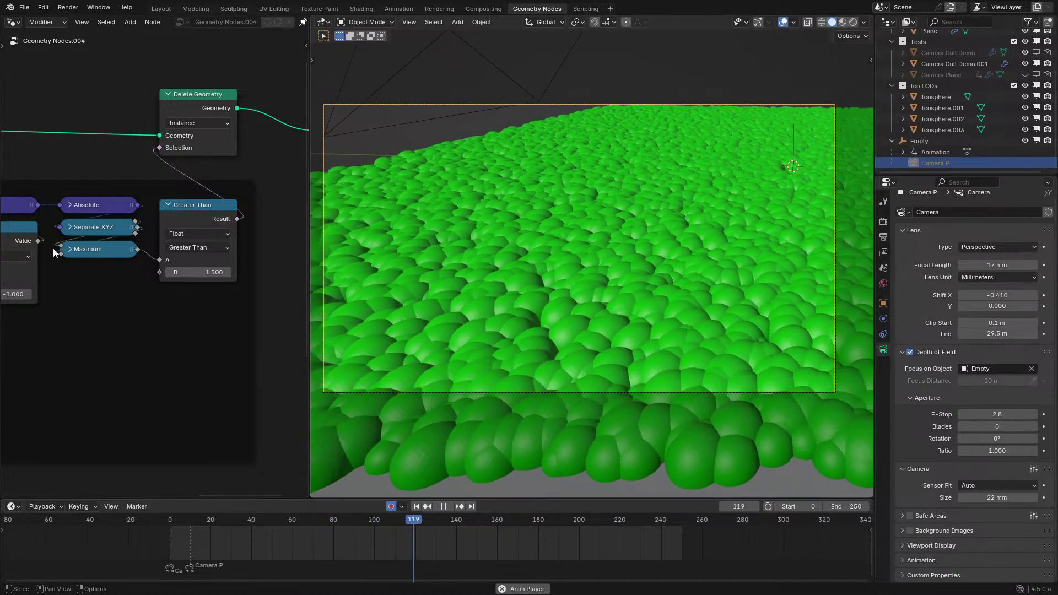
middle_drag(86, 293, 122, 297)
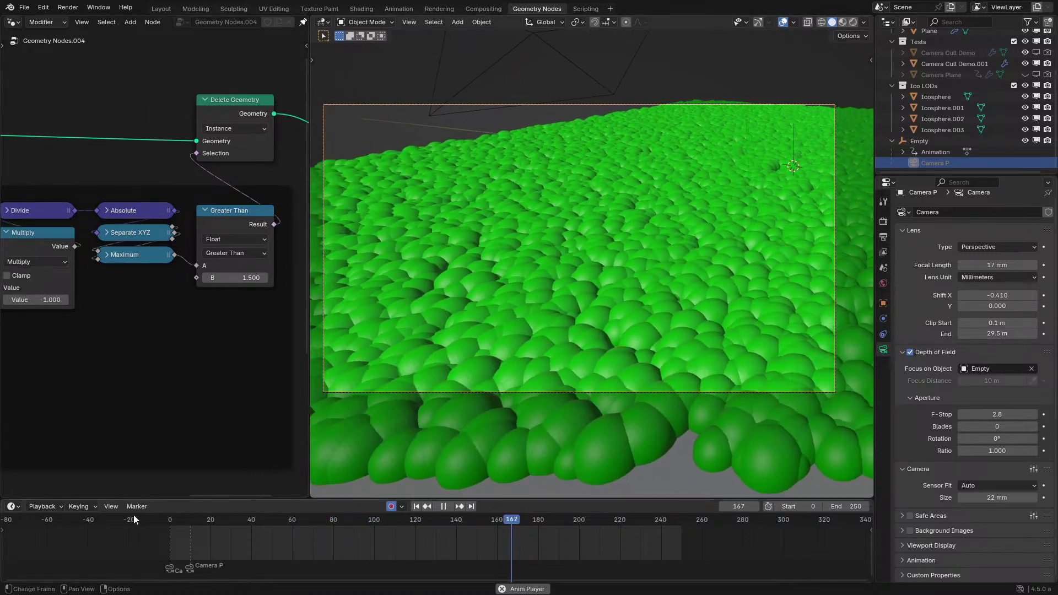
click(168, 518)
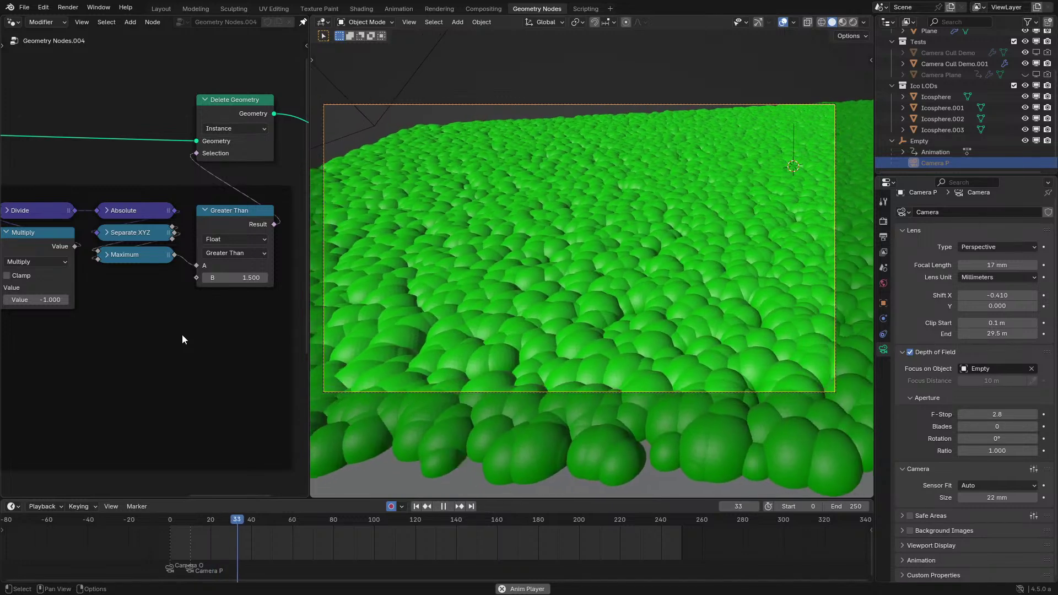
scroll(184, 243, down, 2)
drag(200, 236, 195, 236)
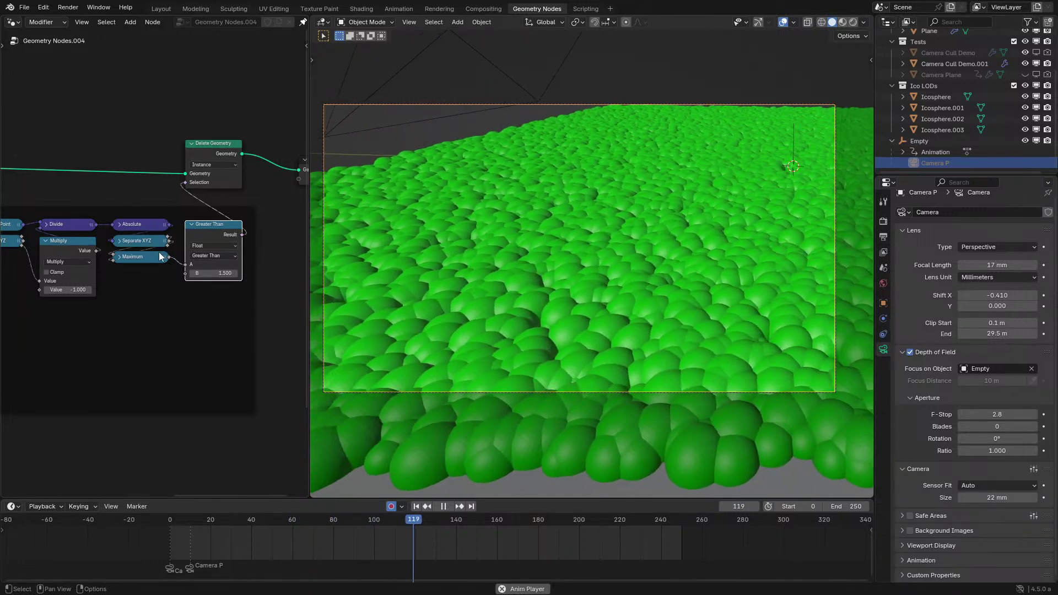
middle_drag(154, 276, 190, 332)
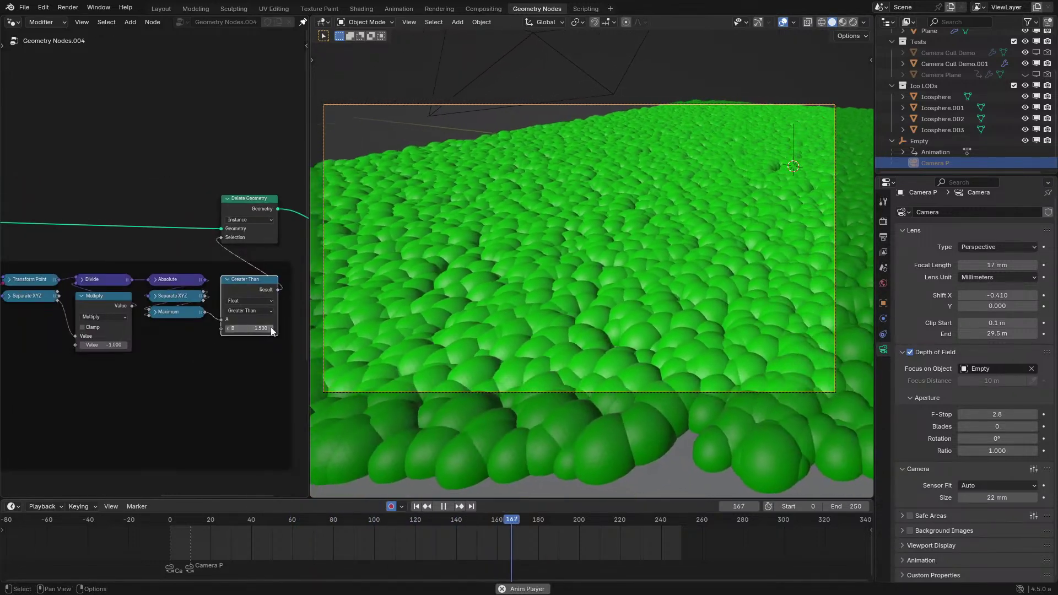
middle_drag(413, 283, 441, 243)
scroll(433, 279, down, 6)
key(space)
scroll(209, 295, down, 2)
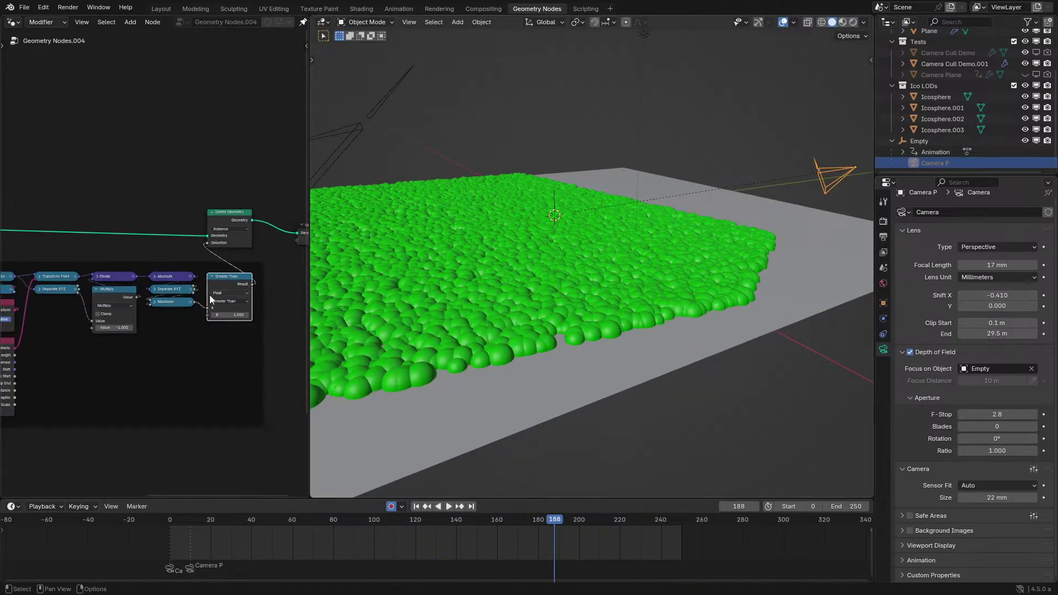
Add a Float Switch node fed by the Multiply node's value and place it beneath Maximum.
middle_drag(210, 296, 299, 268)
scroll(122, 333, up, 2)
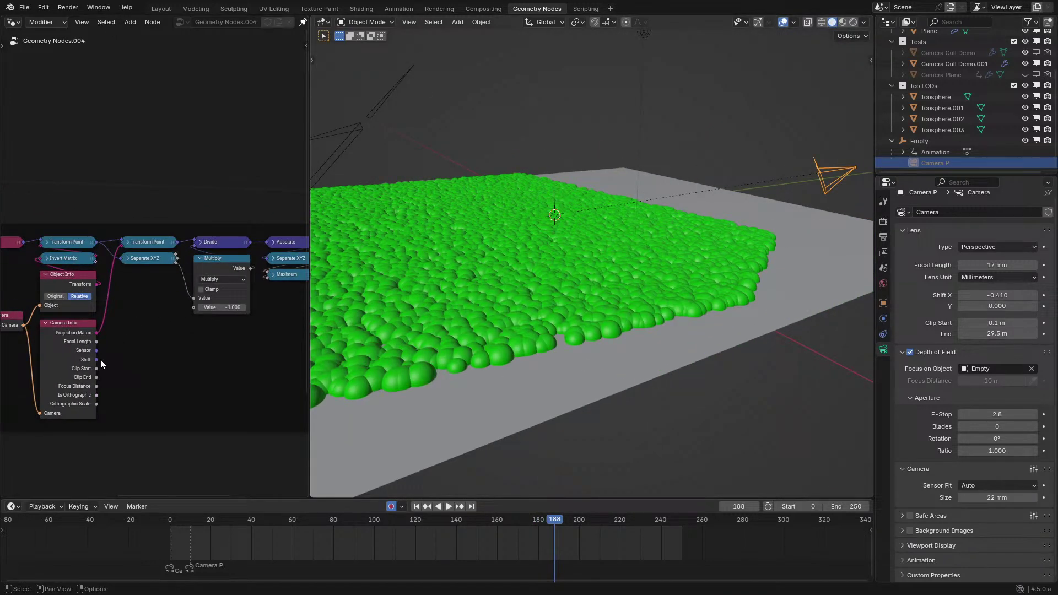
scroll(114, 389, up, 1)
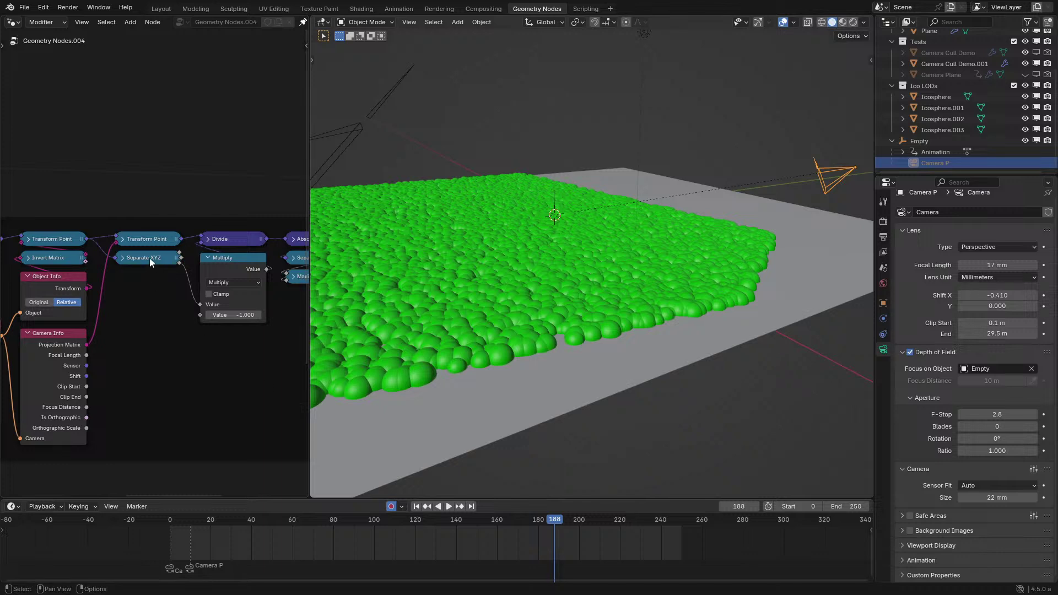
drag(268, 269, 278, 351)
text(s)
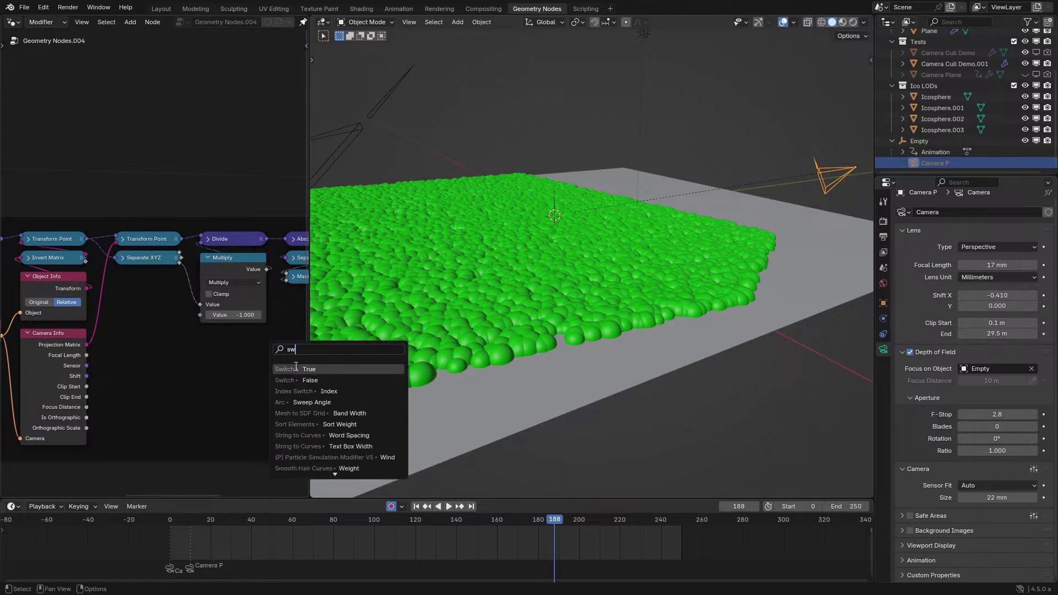
text(w)
click(295, 368)
click(271, 370)
key(Return)
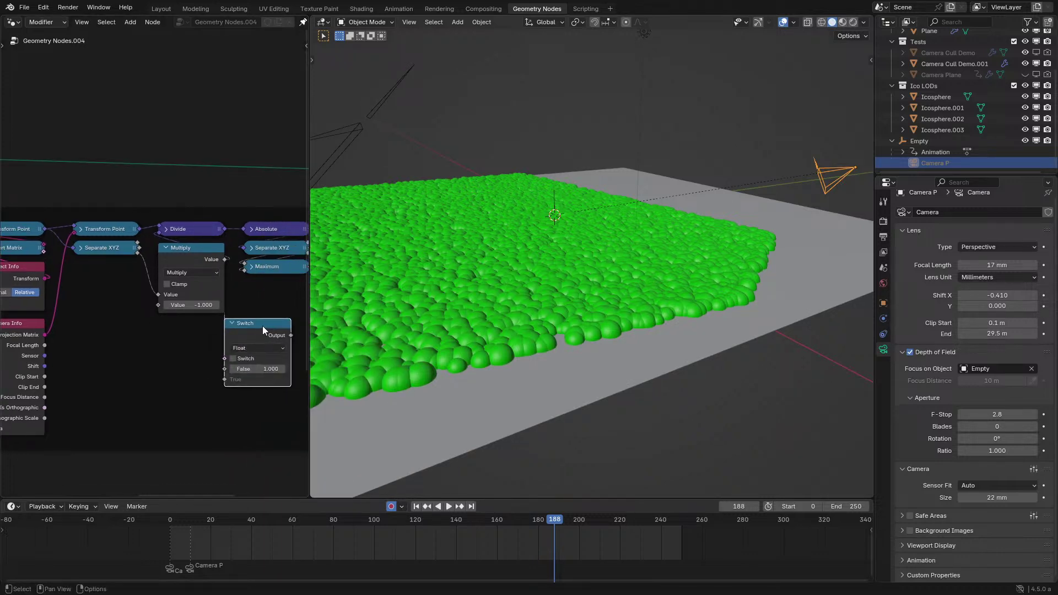
drag(262, 326, 283, 313)
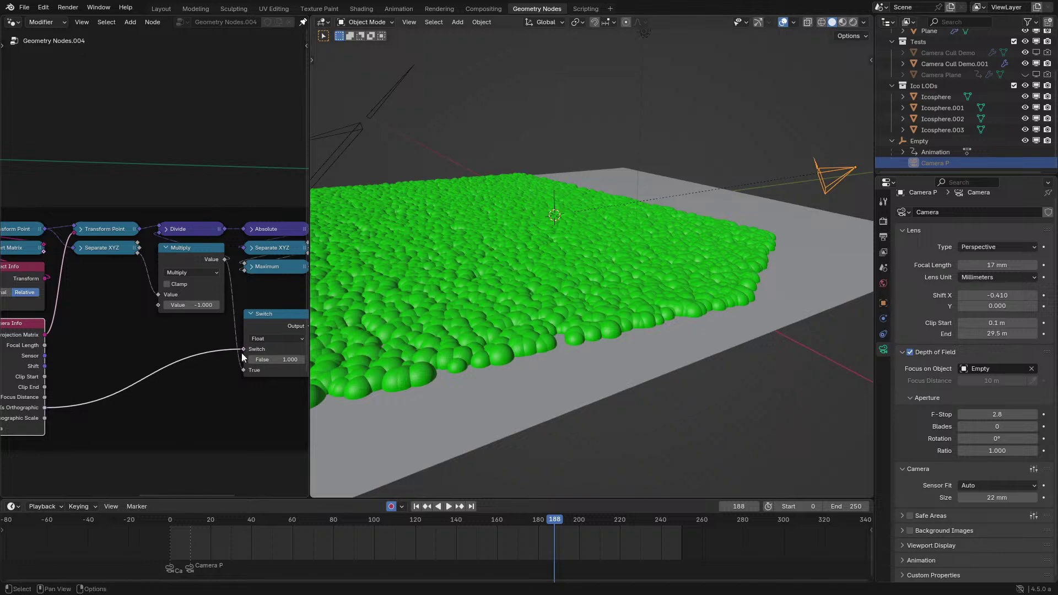
Drive the Switch with Is Orthographic, feed Multiply into False, set True to 1, and link its output to Divide.
drag(244, 363, 243, 362)
click(275, 369)
text(1)
key(Return)
scroll(269, 315, down, 2)
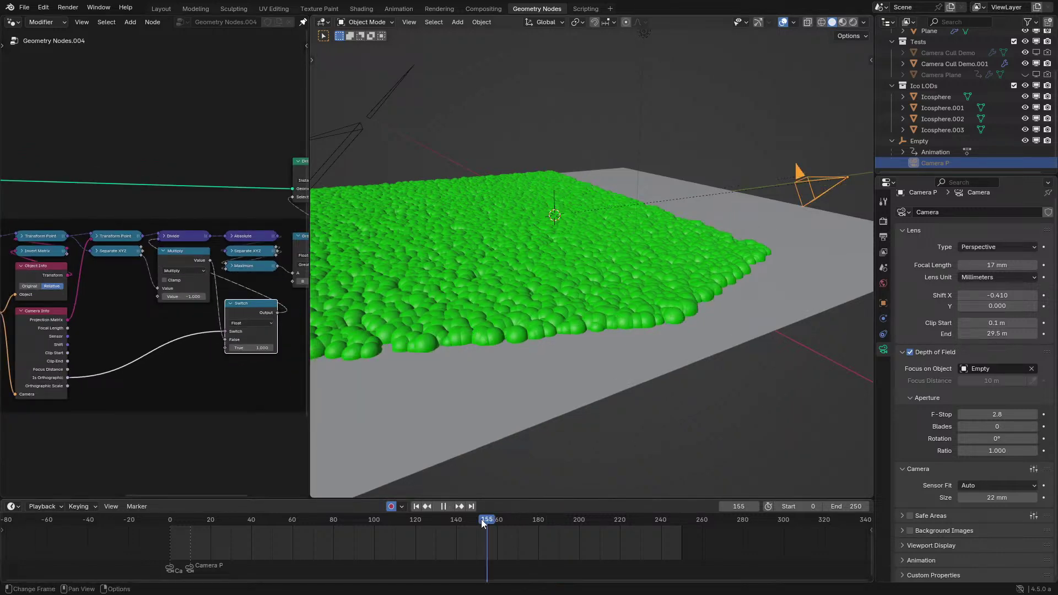
Play the animation, scrub back to frame 5, and check the culling through the orthographic camera.
key(space)
drag(249, 520, 180, 521)
key(KP_0)
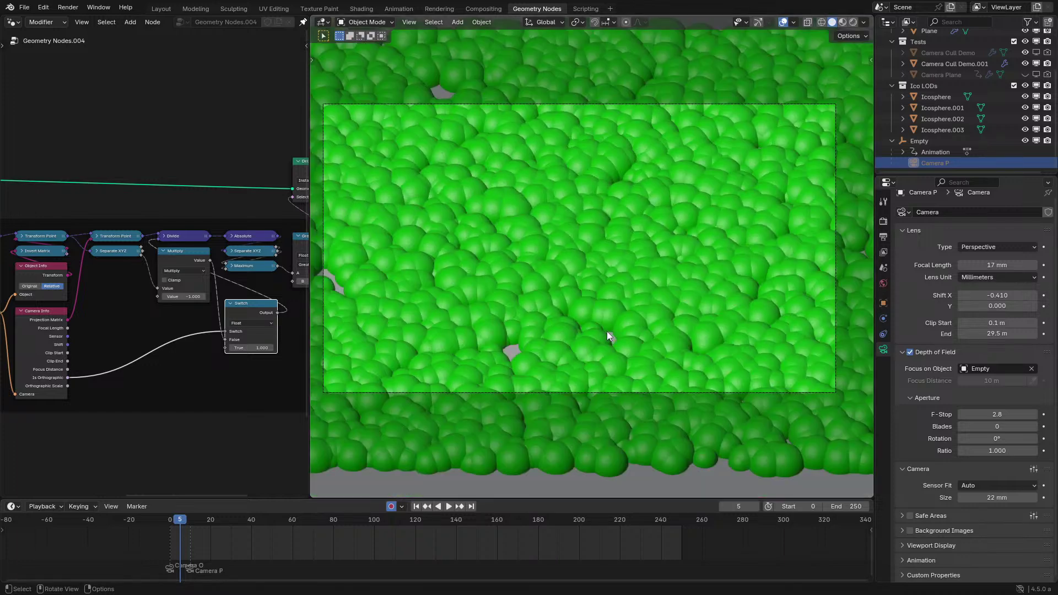
scroll(266, 362, up, 2)
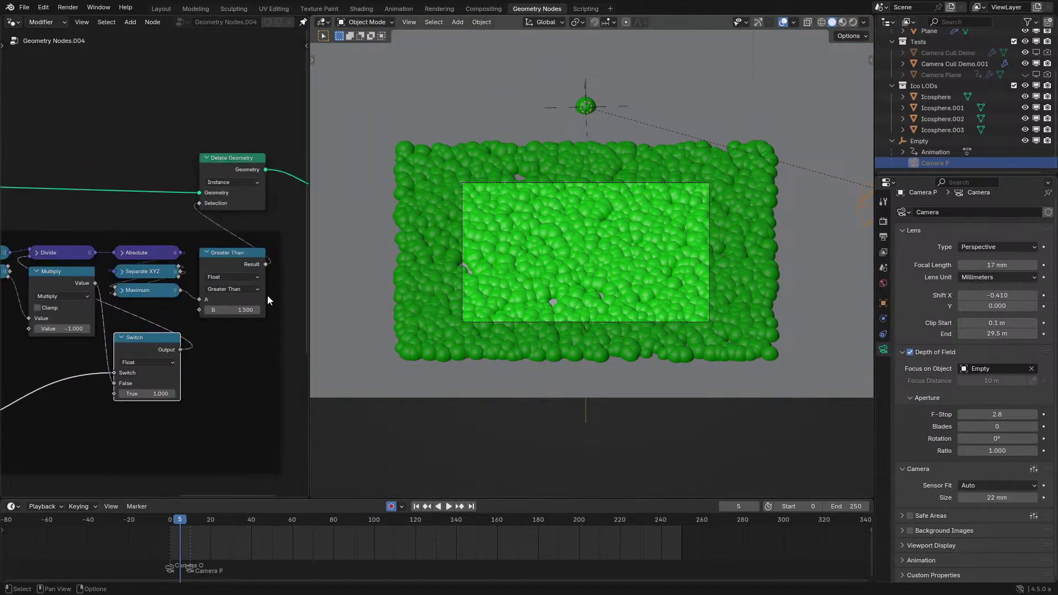
Align the Multiply node beneath Separate XYZ and the Switch node beneath Divide in the maximized node editor.
key(ctrl+space)
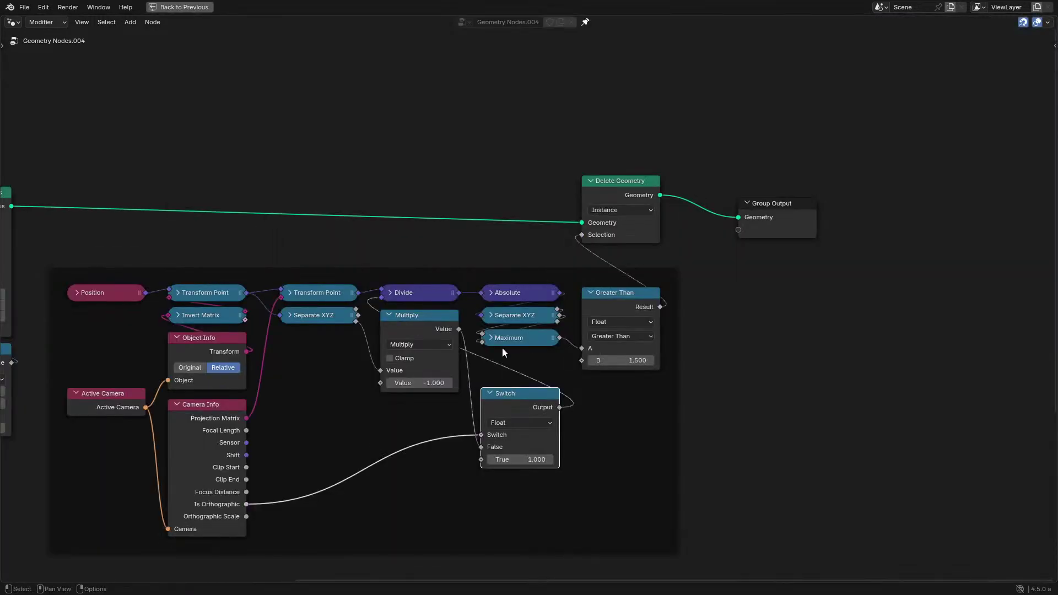
scroll(501, 347, up, 1)
drag(381, 333, 270, 356)
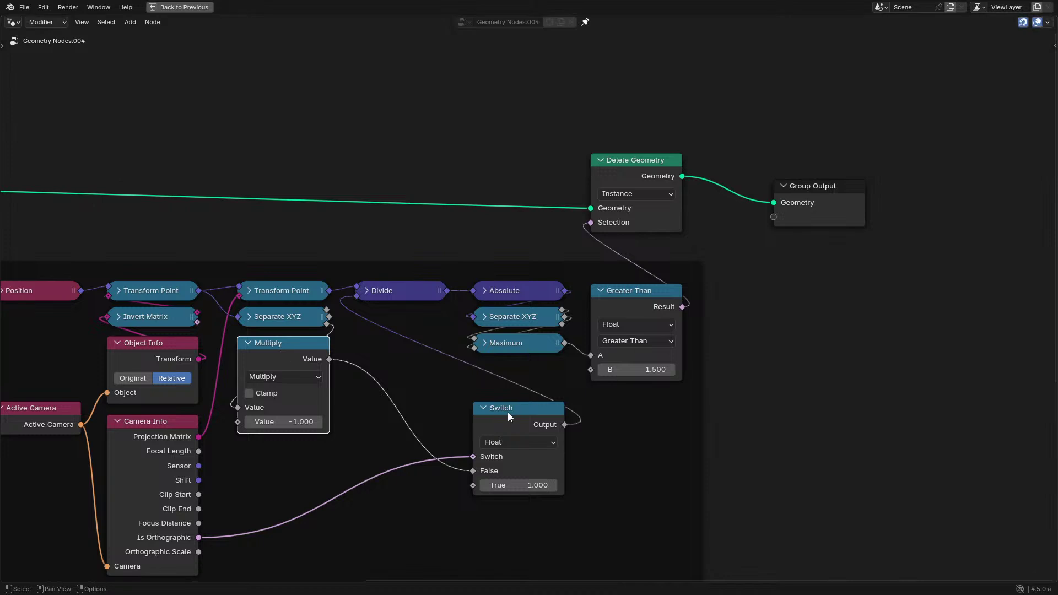
drag(508, 414, 390, 351)
Hide the Camera Info node's unused outputs and restore the normal editor layout.
click(116, 473)
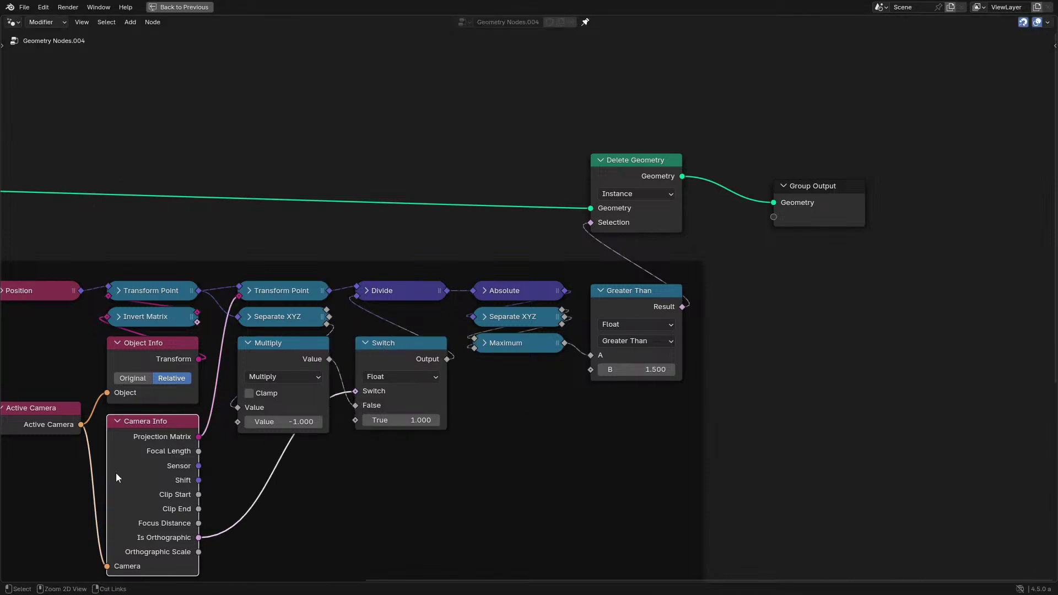
key(ctrl+h)
middle_drag(177, 437, 309, 361)
scroll(239, 408, up, 2)
key(g)
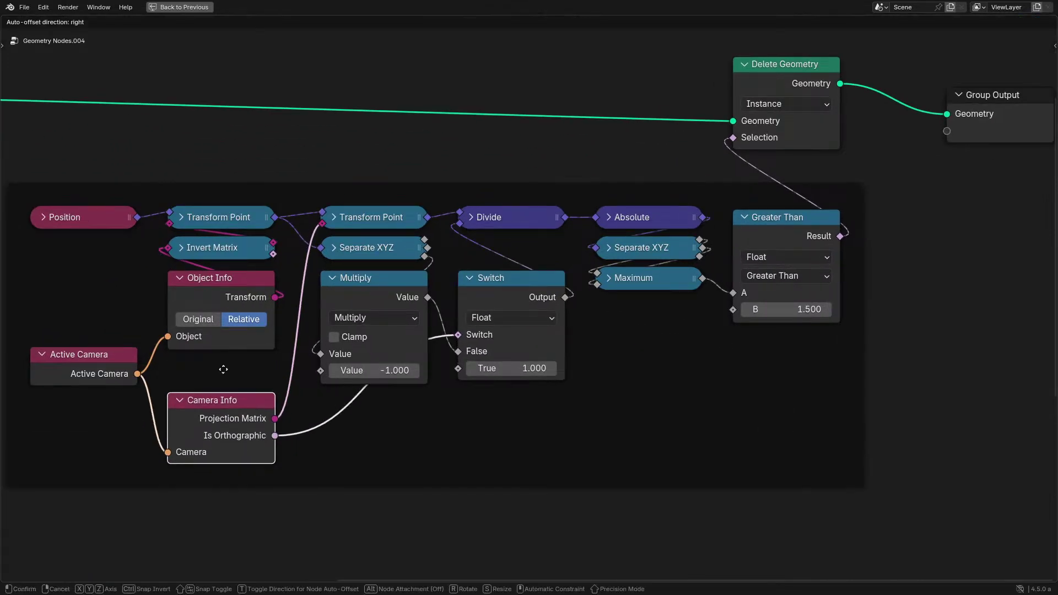
right_click(217, 406)
key(ctrl+h)
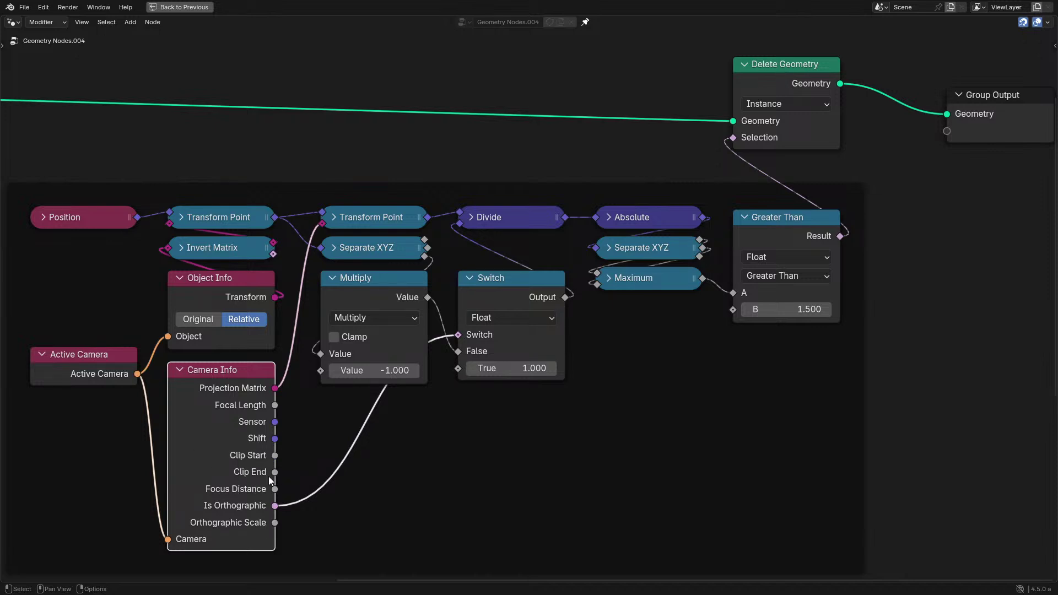
key(ctrl+h)
key(ctrl+space)
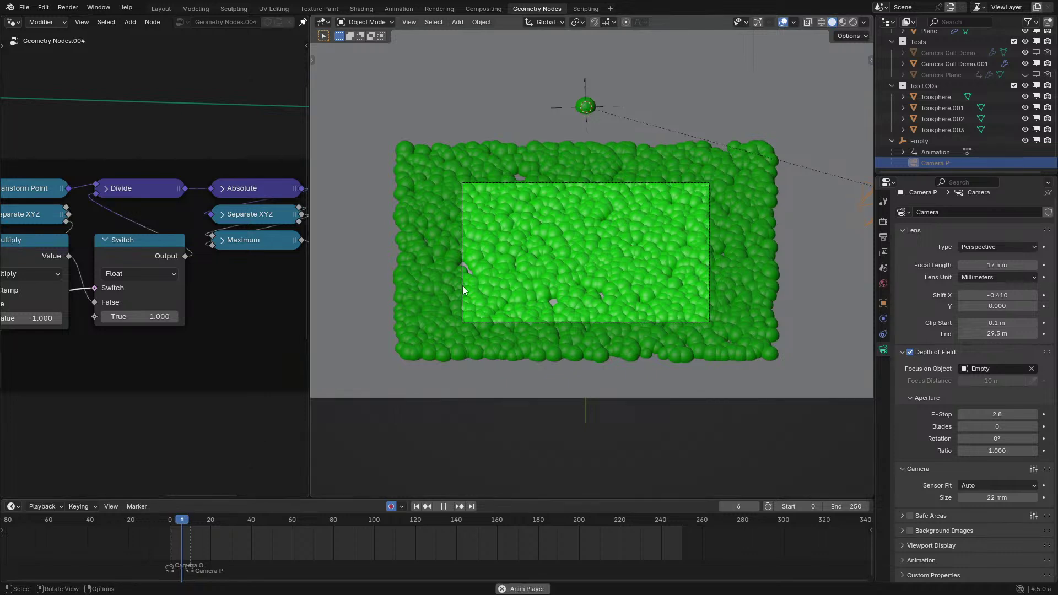
Check the culling during playback in wireframe and solid shading, and test it with a cancelled camera move.
key(z)
click(572, 313)
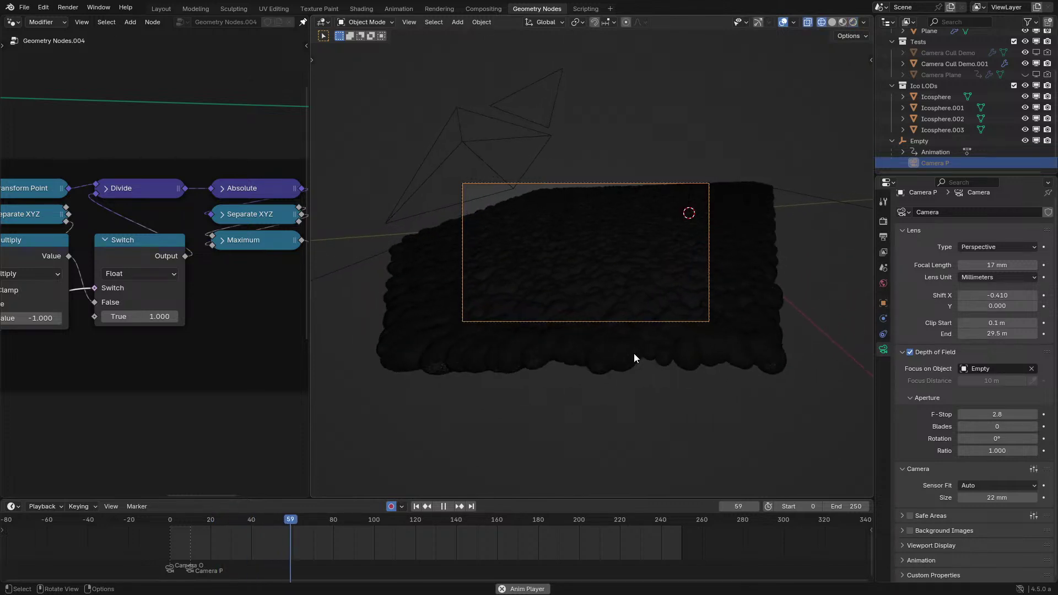
key(z)
click(755, 295)
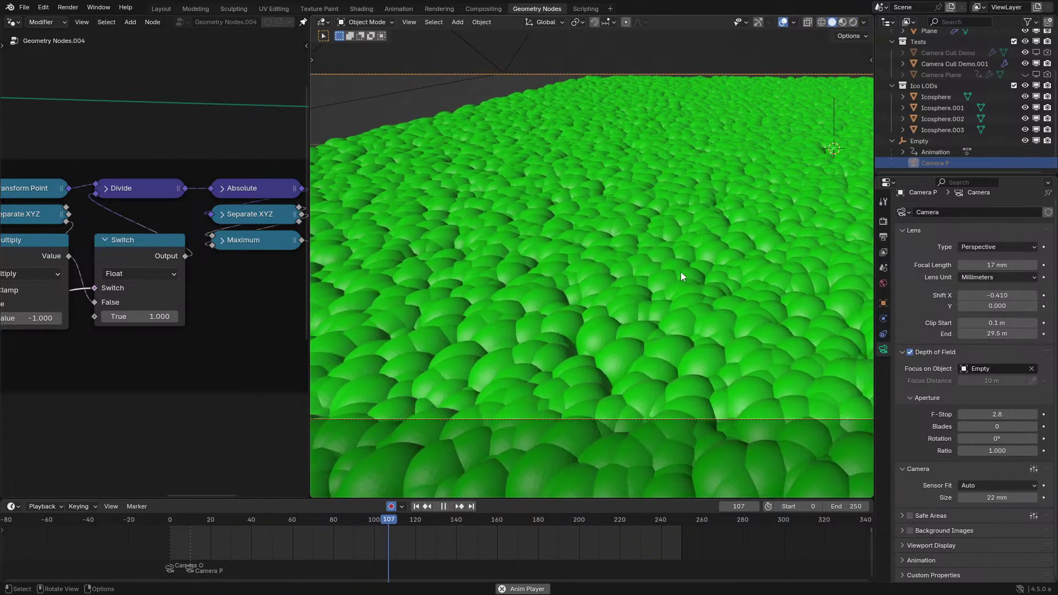
key(space)
key(g)
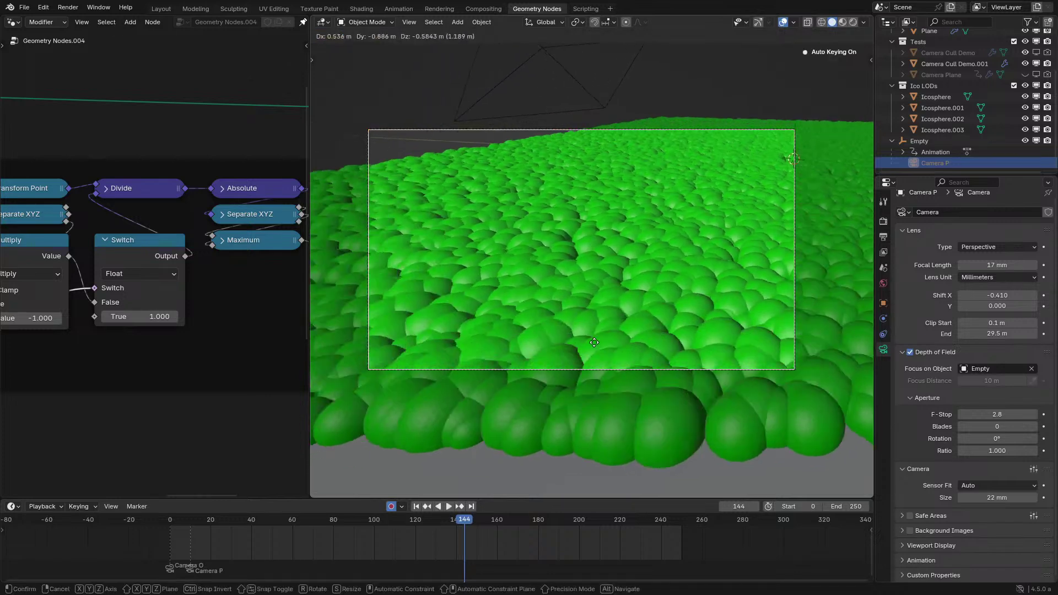
right_click(521, 244)
Shift the Random Value node away from Instance on Points and add a Power math node fed by its value.
scroll(207, 299, down, 5)
middle_drag(207, 299, 6, 295)
scroll(325, 278, up, 1)
scroll(155, 268, up, 3)
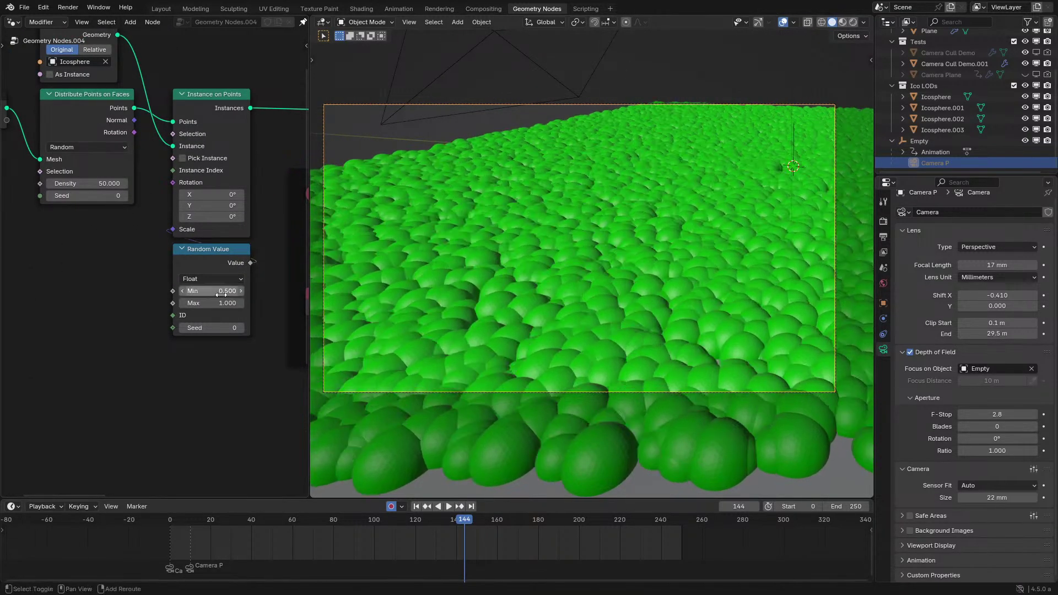
drag(207, 268, 228, 313)
text(pow)
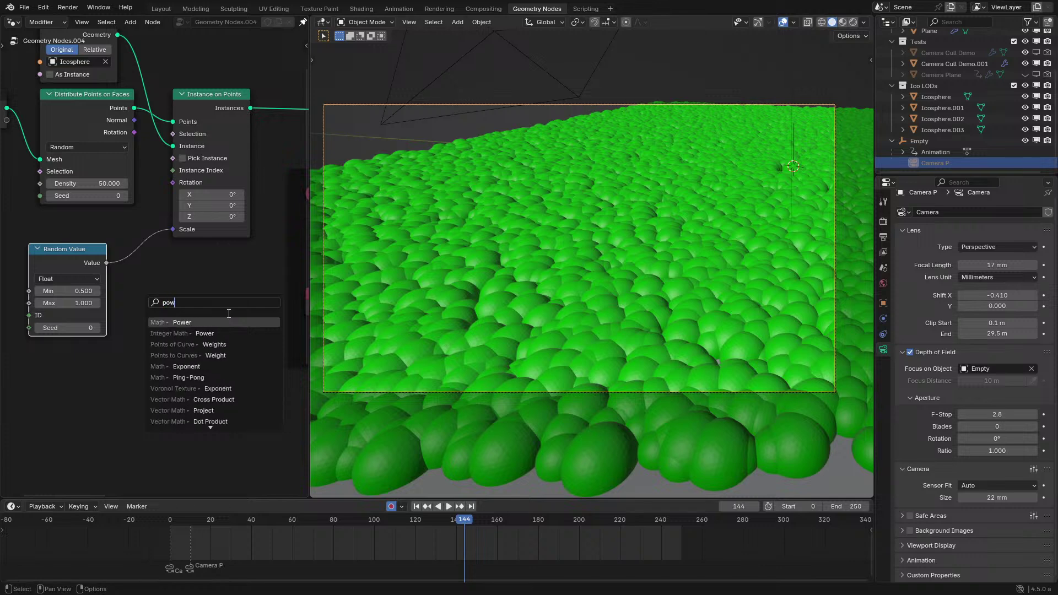
key(Return)
click(276, 306)
Set the Random Value minimum to 0 and arrange the Random Value and Power nodes side by side.
key(ctrl+space)
scroll(407, 344, up, 3)
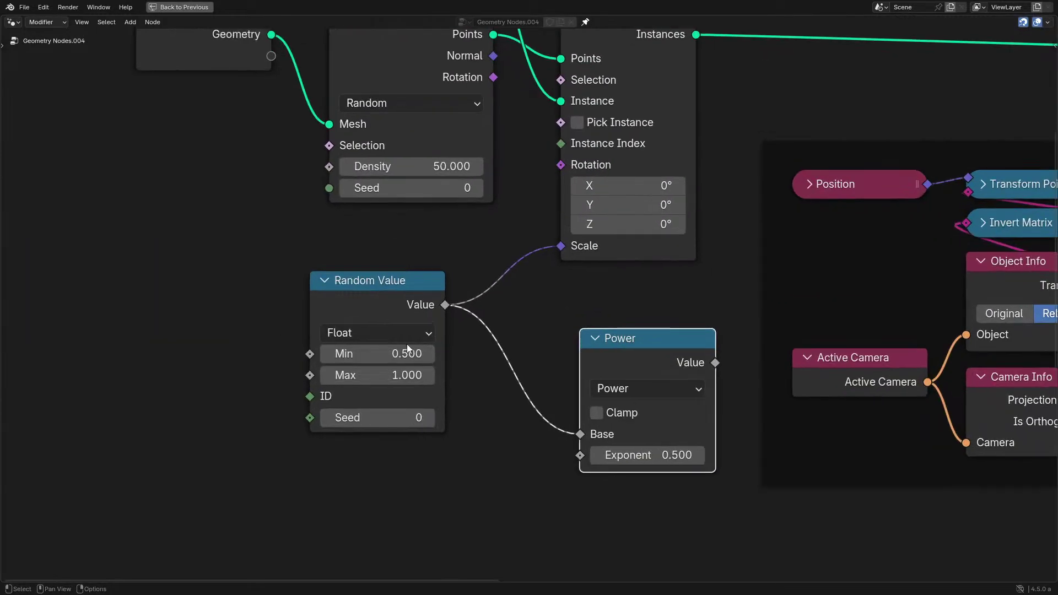
click(394, 353)
key(Escape)
drag(362, 285, 150, 286)
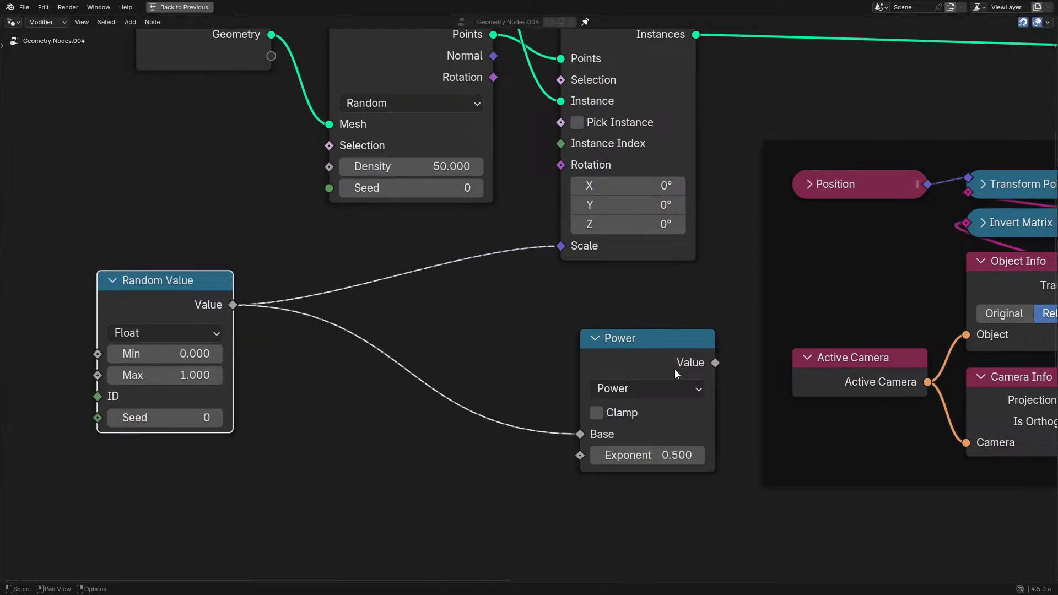
drag(636, 357, 307, 319)
Add a Map Range node after Power, with Power's value feeding its Value input.
key(shift+a)
text(m)
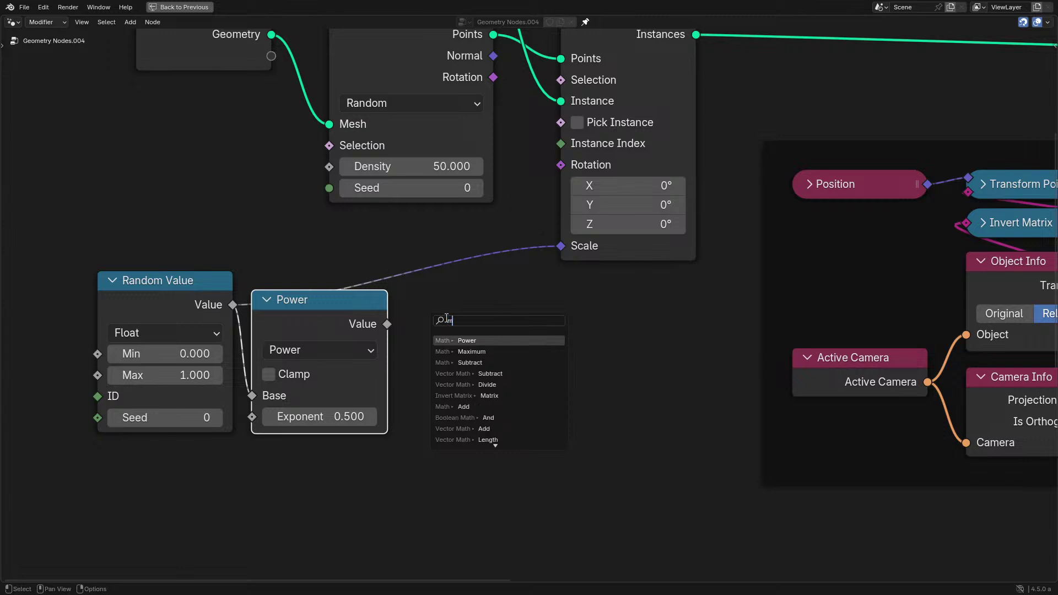
text(ap)
key(Return)
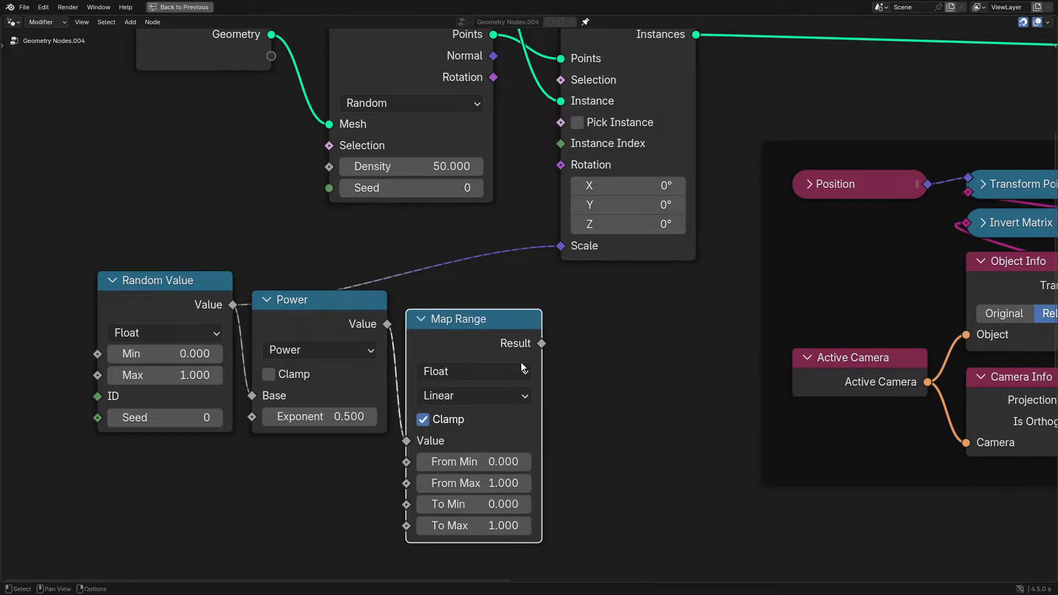
Feed the Map Range result into the Scale of Instance on Points and set the Map Range To Min to 0.5.
drag(542, 343, 561, 246)
click(493, 502)
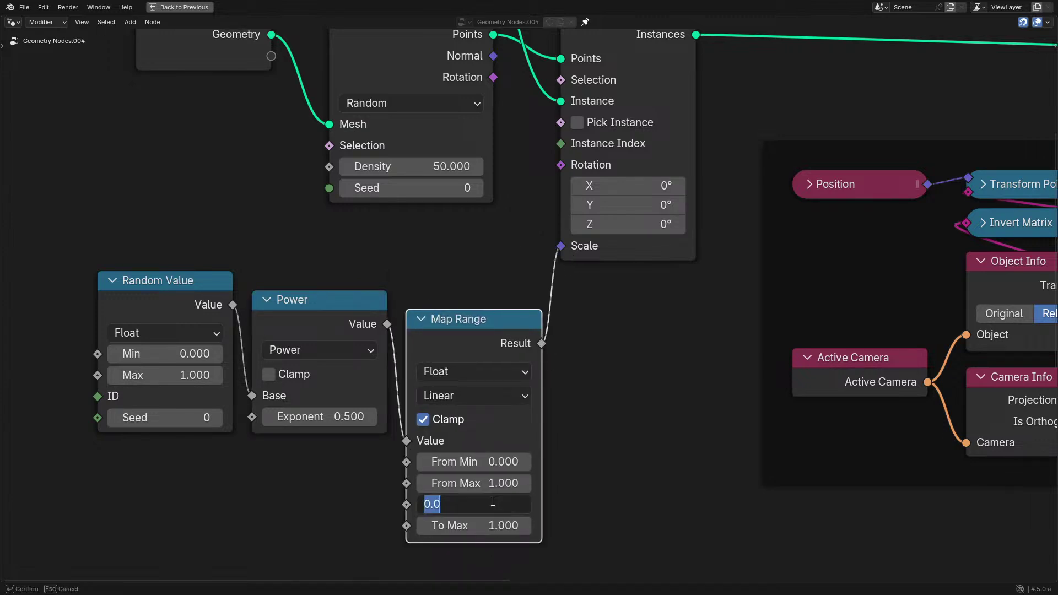
key(Return)
key(ctrl+space)
middle_drag(112, 299, 245, 310)
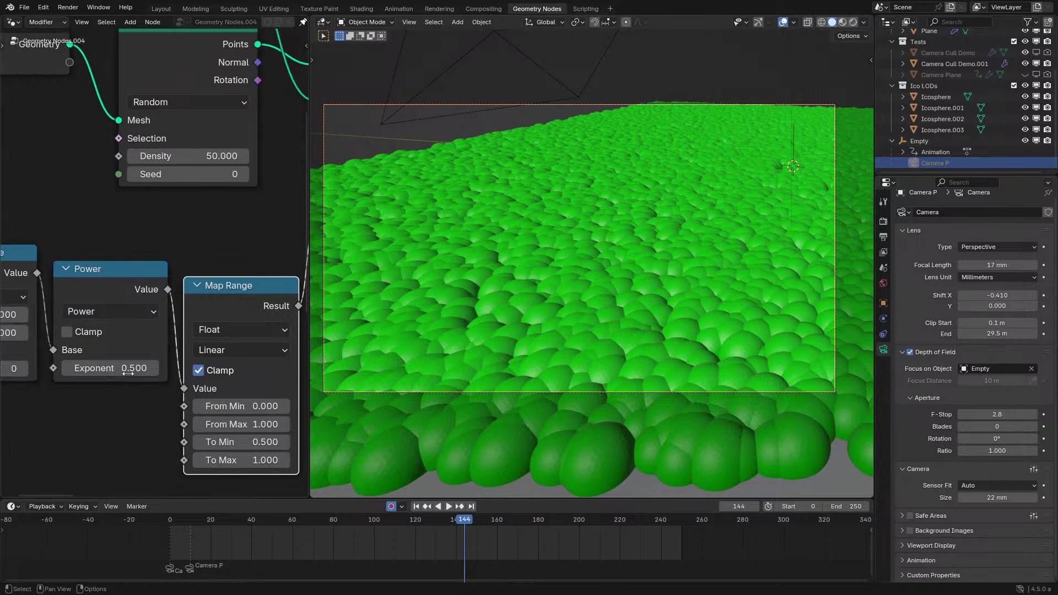
Tune the random instance sizes by setting the Map Range To Min to 0.12 and the Power exponent to 5.
click(126, 369)
text(3)
key(Return)
drag(123, 367, 243, 367)
key(ctrl+z)
drag(264, 442, 245, 441)
drag(110, 368, 161, 368)
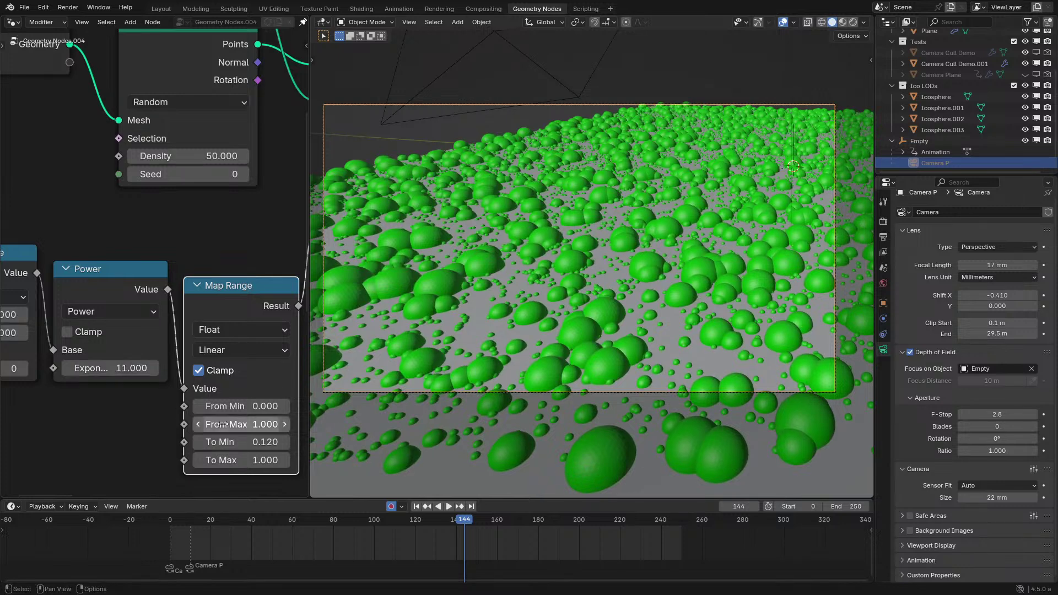
mouse_move(242, 442)
mouse_down()
mouse_move(226, 442)
mouse_move(242, 442)
mouse_up()
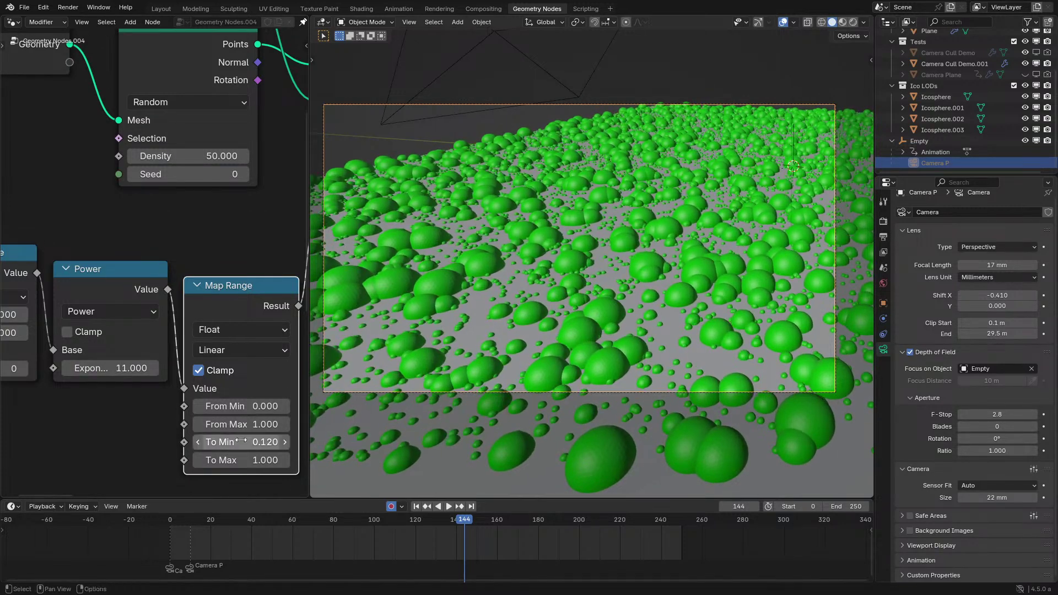
drag(112, 368, 74, 368)
Play the animation and examine the varied sphere sizes and the culling from both the camera view and a free view.
key(space)
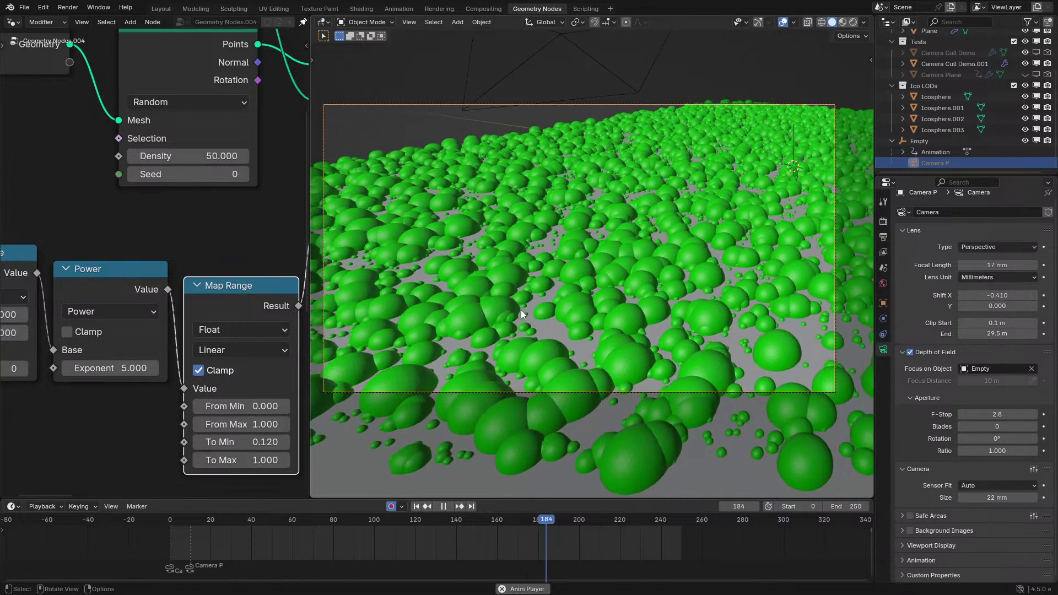
middle_drag(521, 310, 630, 310)
key(space)
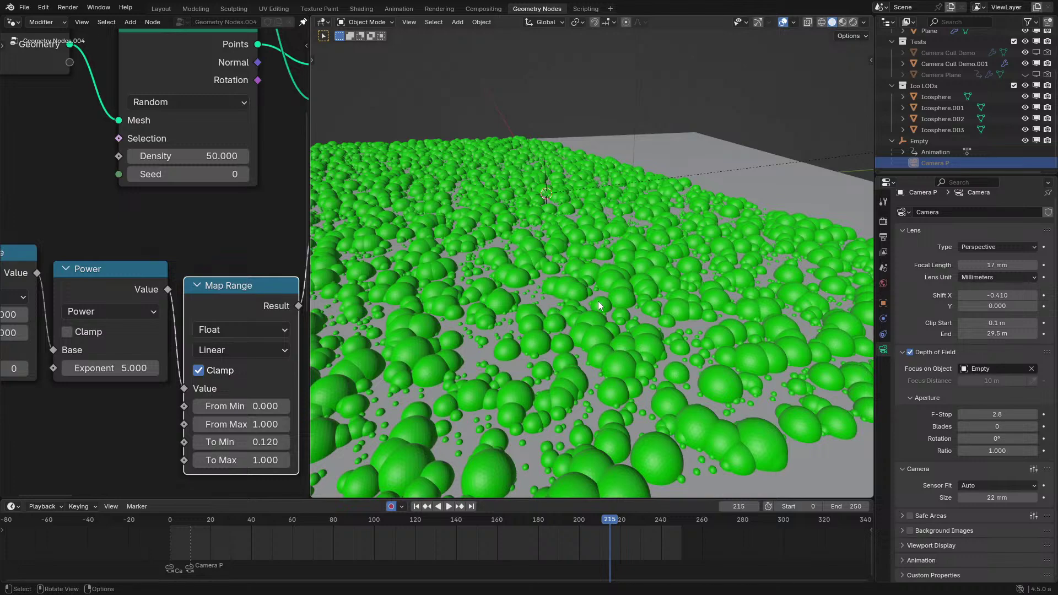
key(KP_0)
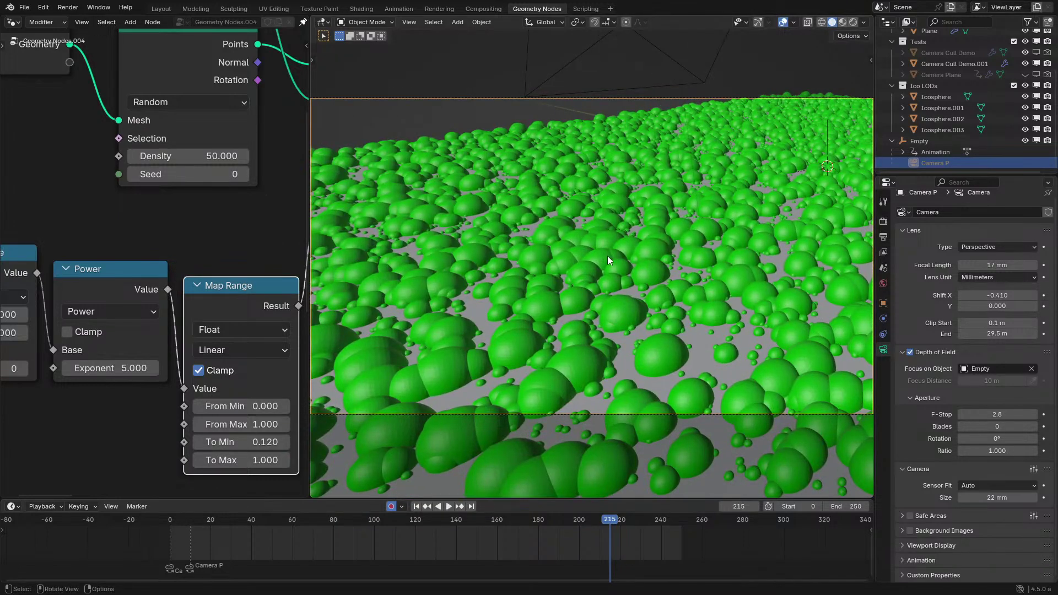
key(space)
key(space)
scroll(625, 250, down, 1)
middle_drag(625, 250, 636, 253)
scroll(636, 253, down, 4)
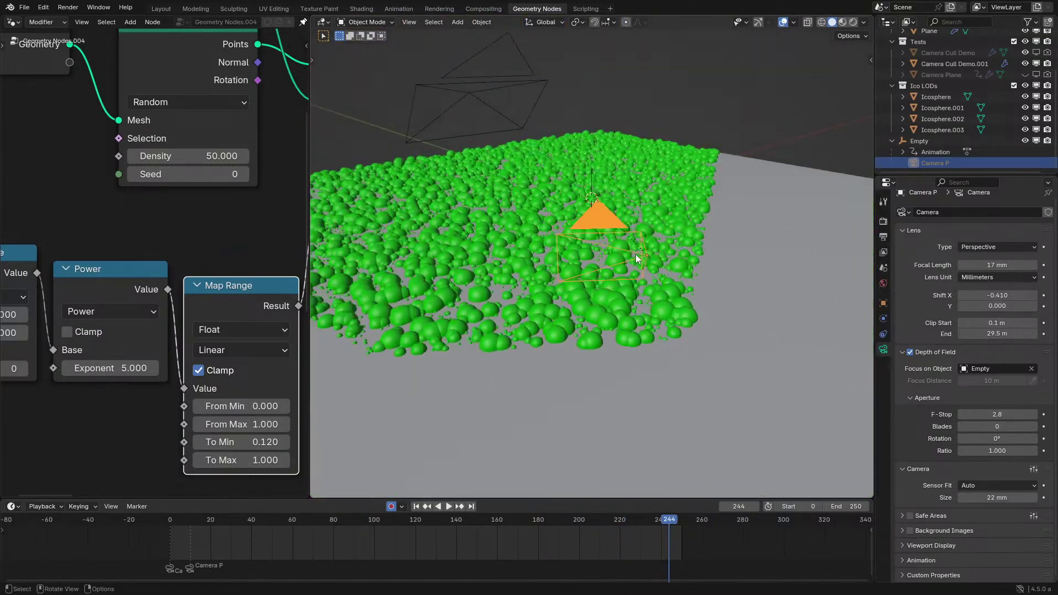
Try transforming the camera during playback to test the culling, and undo the camera changes and the keyframes recorded with them.
key(g)
click(586, 160)
key(space)
key(KP_0)
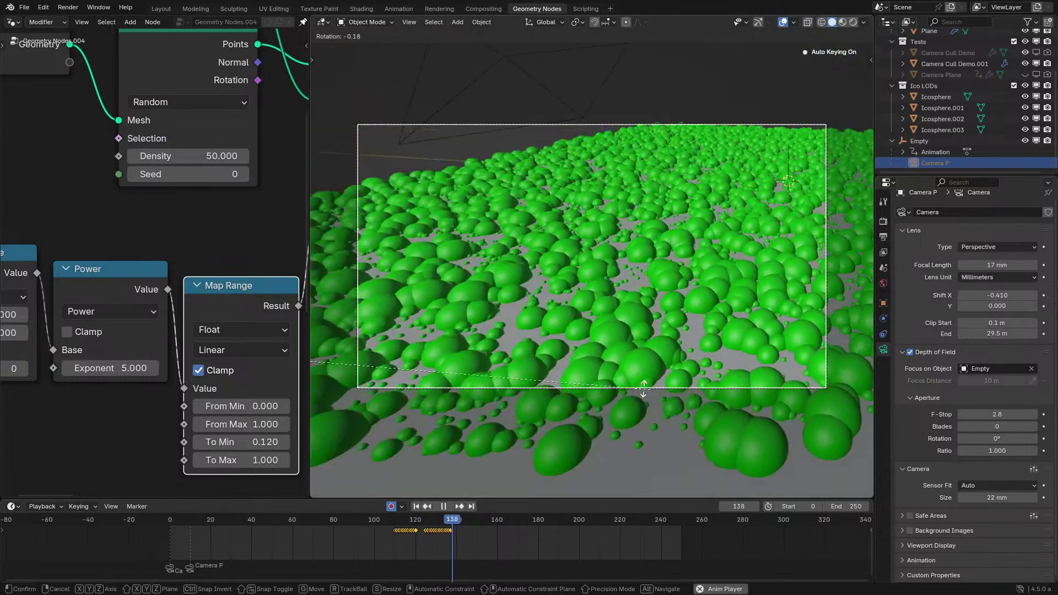
key(space)
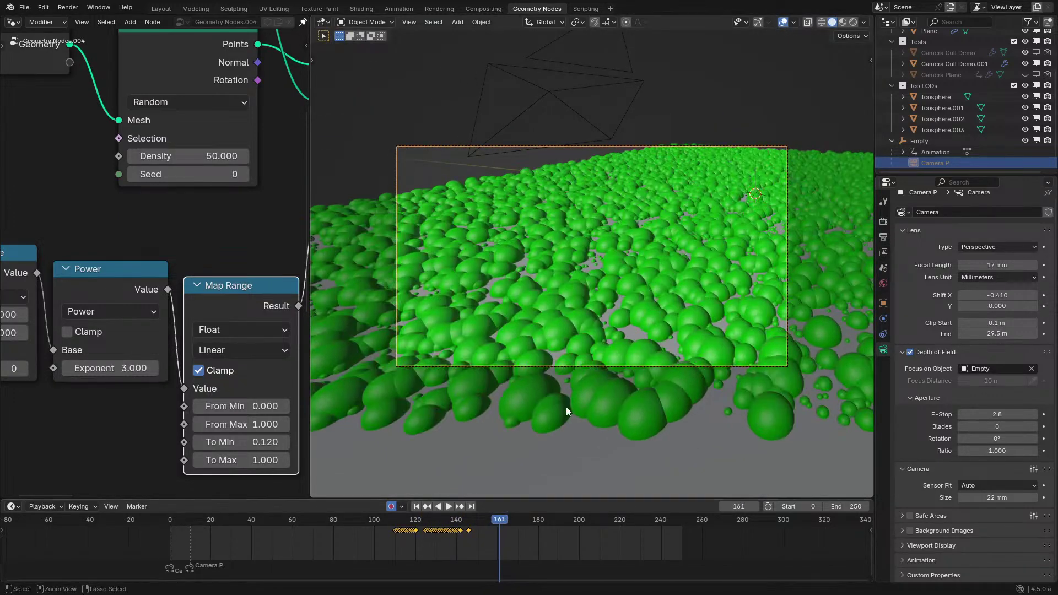
key(ctrl+z)
key(ctrl+z)
key(ctrl+z)
key(ctrl+z)
key(ctrl+z)
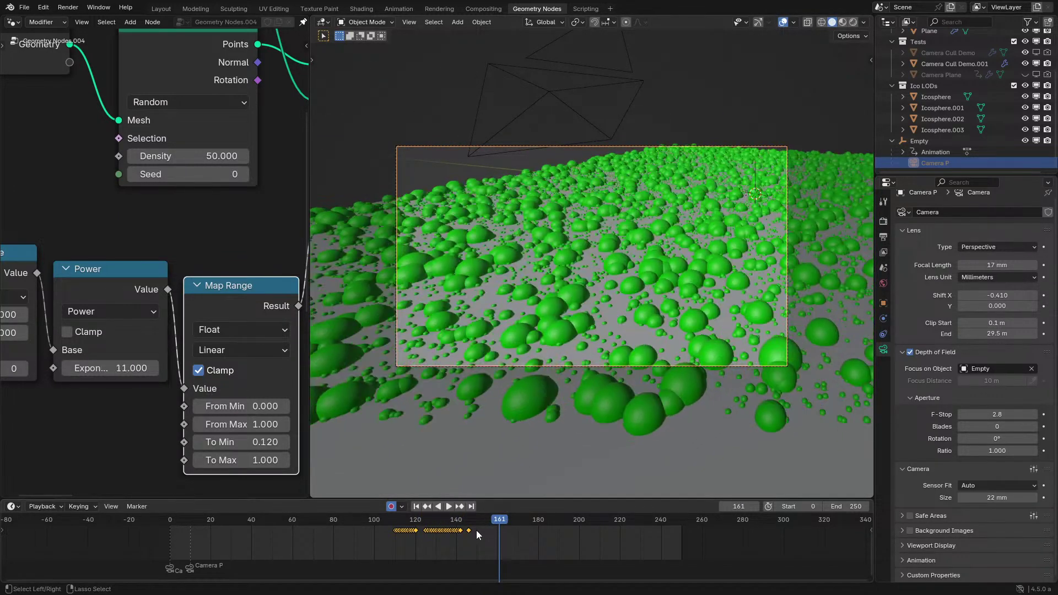
key(ctrl+z)
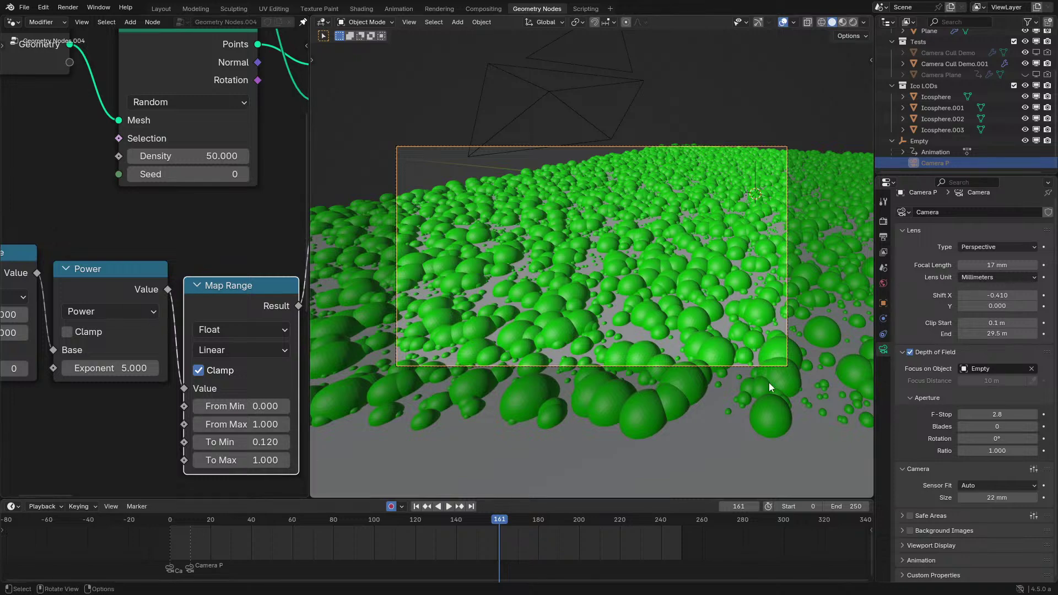
Examine how the culling responds to two trial moves of the camera, cancelling each move.
key(g)
right_click(812, 227)
scroll(811, 227, down, 2)
key(g)
right_click(647, 274)
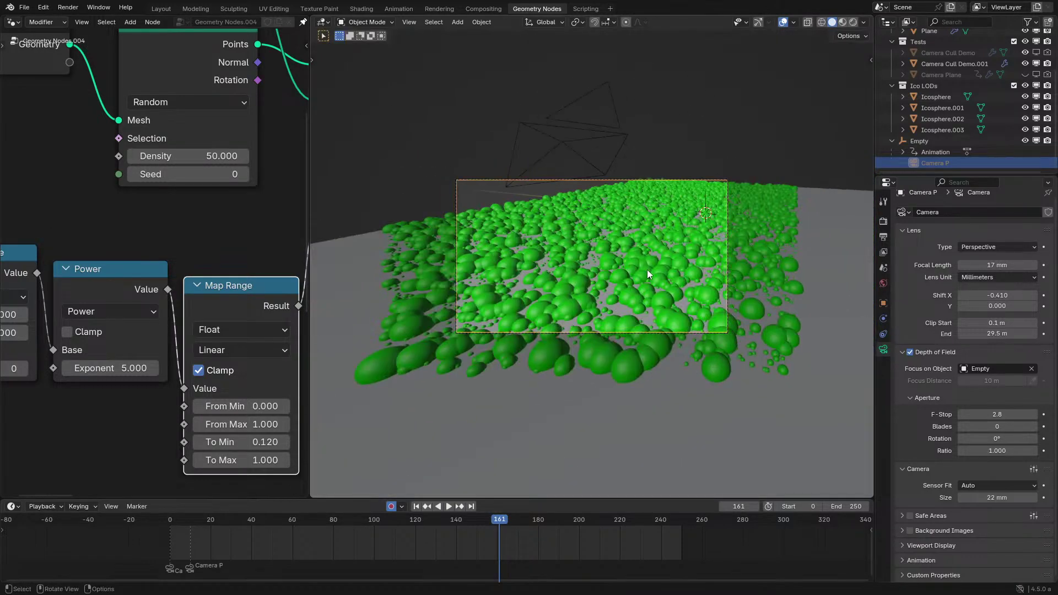
Review the node tree from the instance scaling nodes across to the Multiply and Switch nodes of the culling setup.
scroll(199, 367, down, 3)
middle_drag(198, 368, 136, 394)
middle_drag(250, 264, 60, 314)
scroll(200, 276, down, 3)
middle_drag(196, 248, 44, 229)
middle_drag(194, 300, 52, 308)
scroll(86, 327, up, 1)
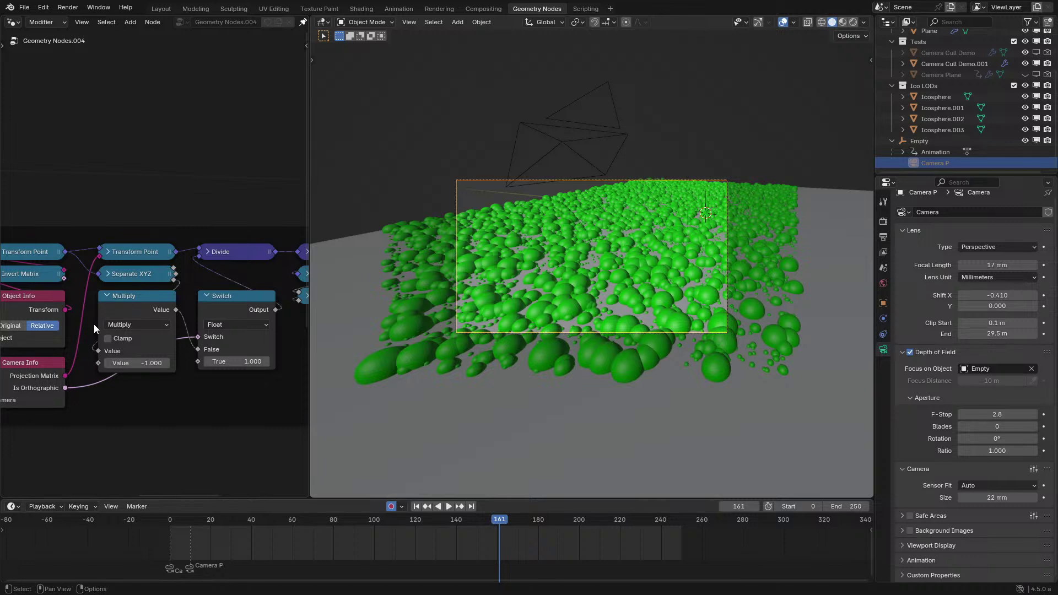
Play part of the animation and inspect the spheres just outside the camera frame up close.
key(space)
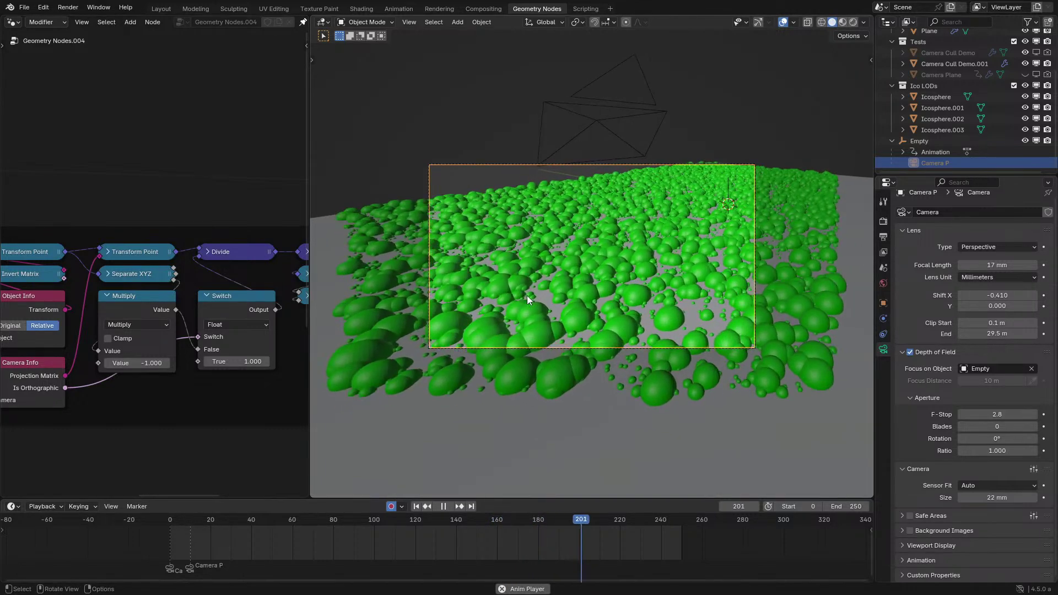
key(space)
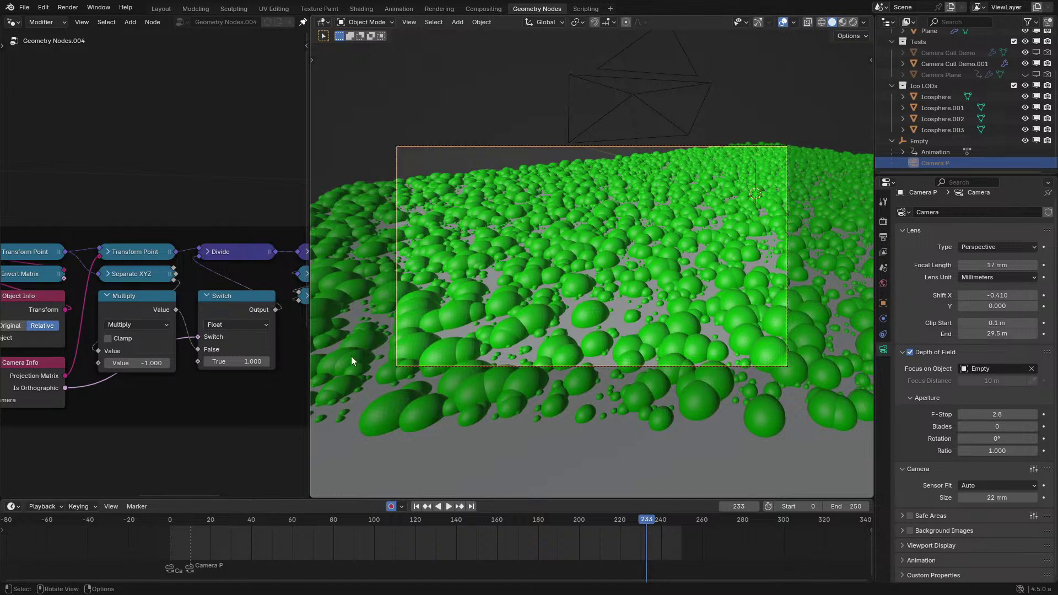
shift+middle_drag(351, 356, 474, 316)
scroll(438, 322, up, 3)
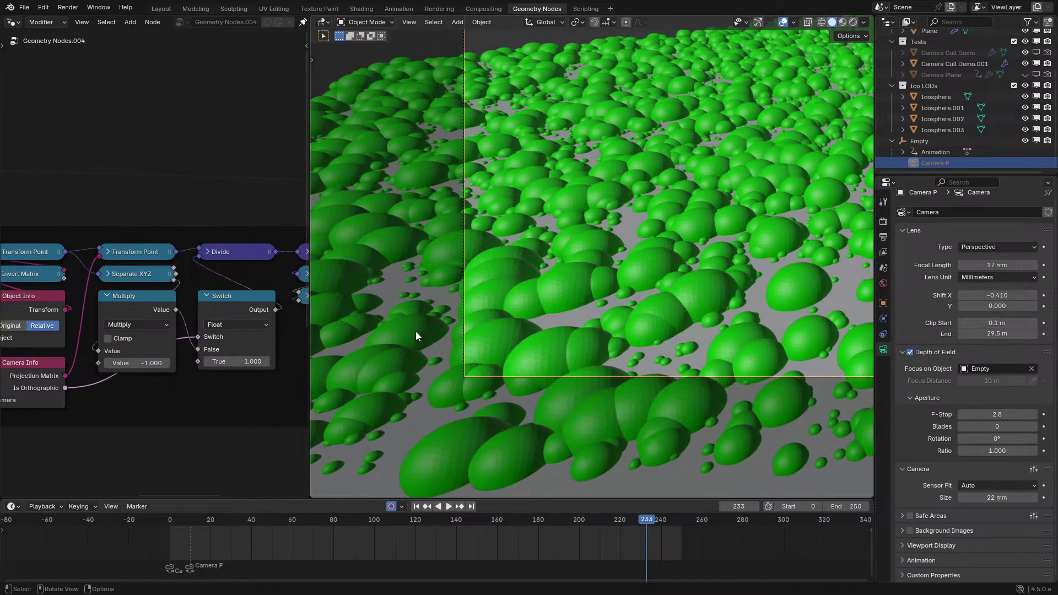
Review the culling chain from Divide through Absolute, Maximum and Greater Than to Delete Geometry.
scroll(158, 322, down, 5)
middle_drag(158, 322, 87, 333)
scroll(173, 297, up, 2)
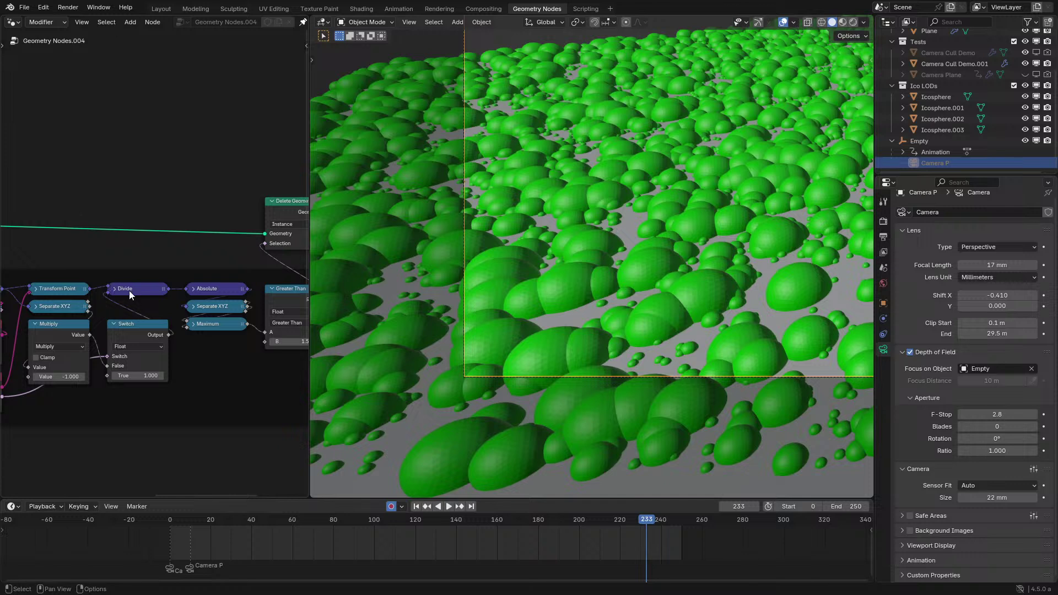
scroll(137, 290, down, 1)
middle_drag(137, 290, 180, 262)
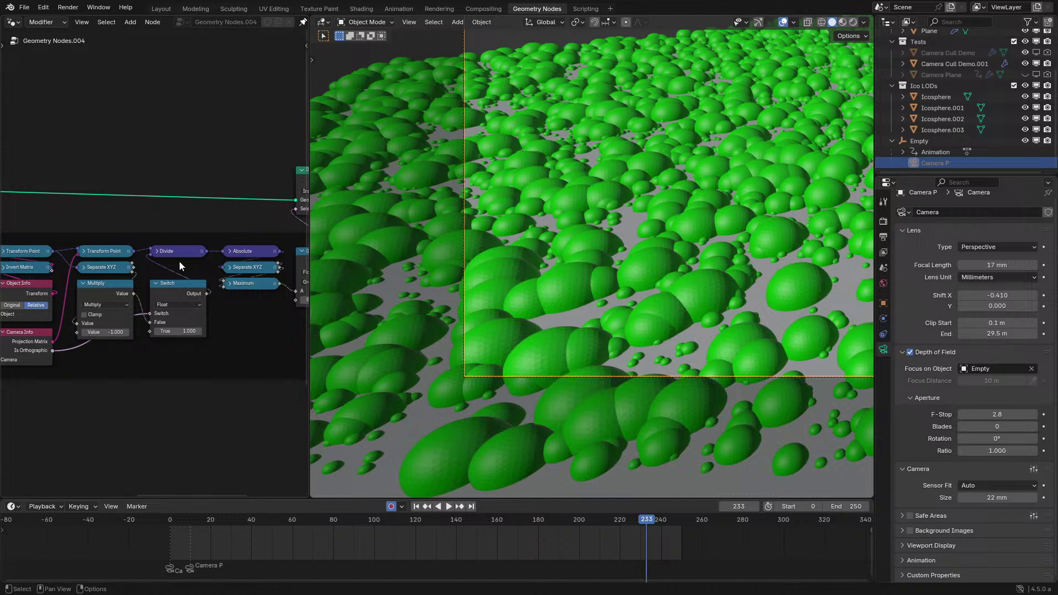
middle_drag(233, 275, 108, 295)
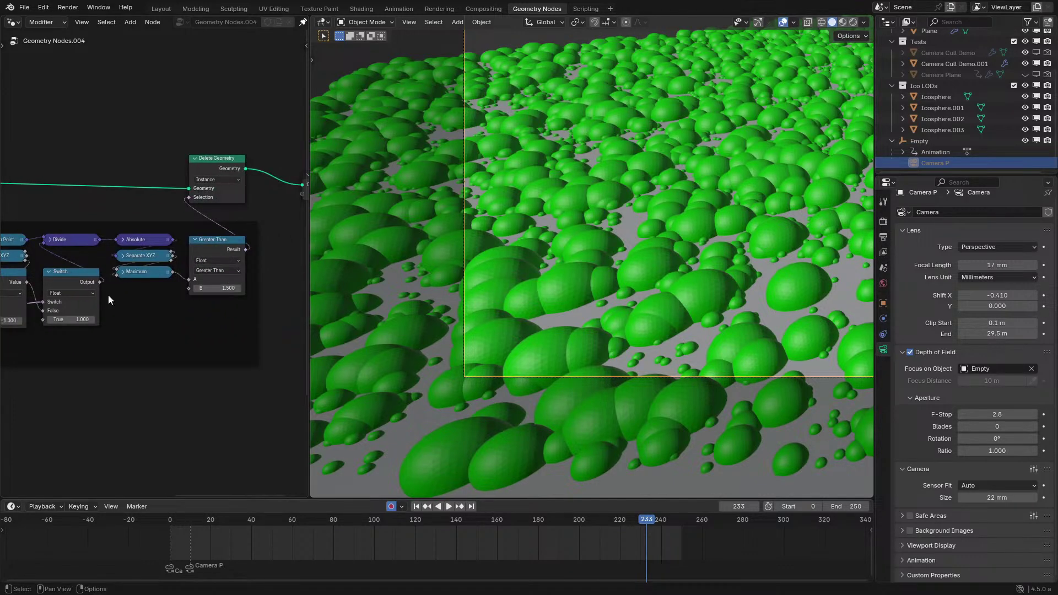
scroll(108, 296, down, 2)
key(ctrl+space)
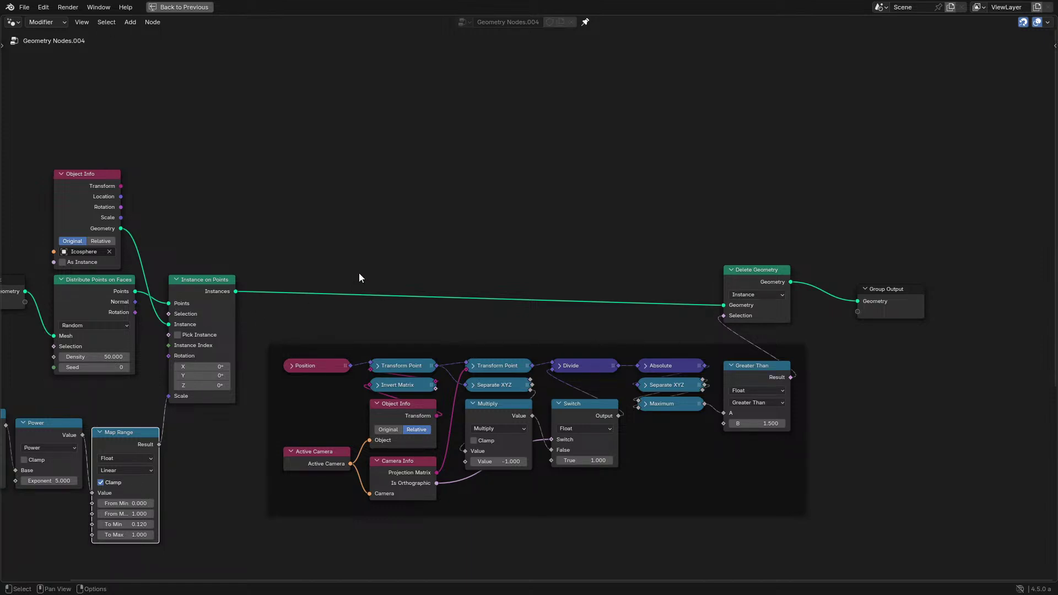
middle_drag(482, 252, 328, 266)
key(ctrl+space)
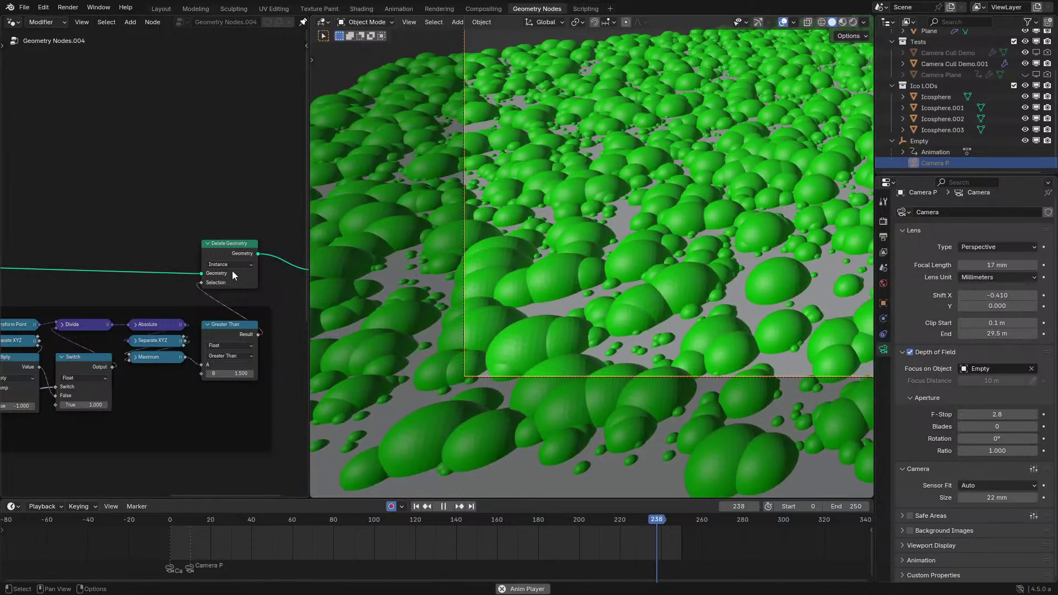
Replay the animation with the whole camera frame in view and try a different Greater Than threshold, cancelling the adjustment.
key(space)
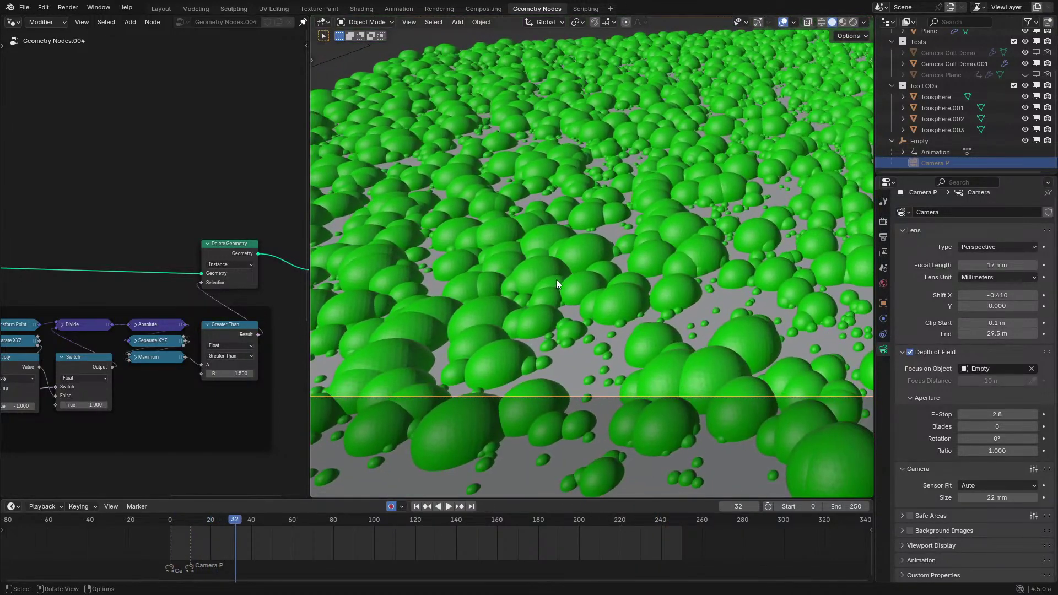
key(Home)
key(space)
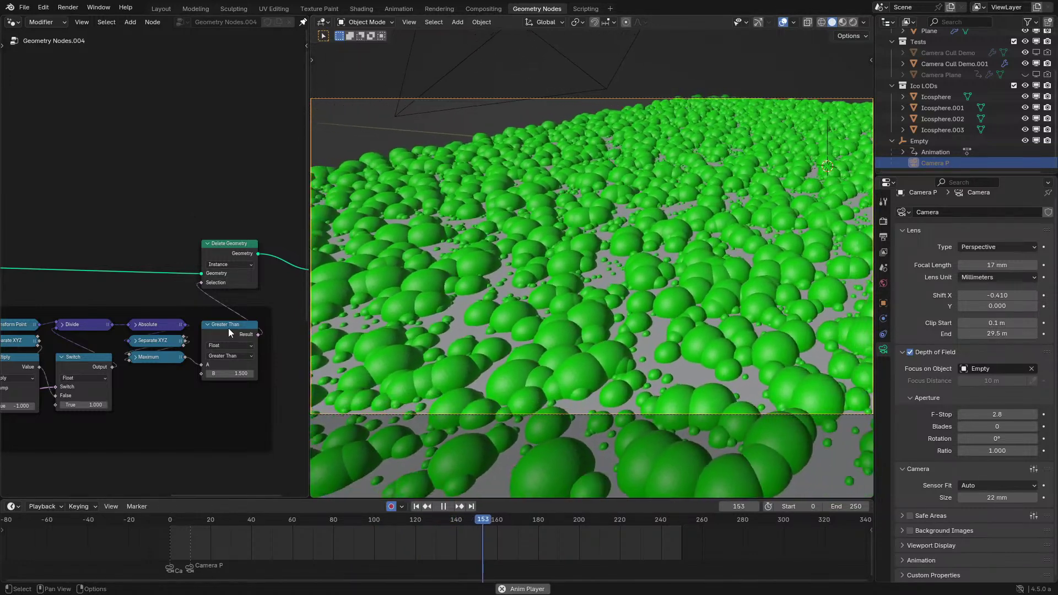
key(space)
mouse_move(227, 374)
mouse_down()
mouse_move(199, 374)
mouse_move(214, 374)
mouse_up()
key(Escape)
middle_drag(551, 315, 584, 270)
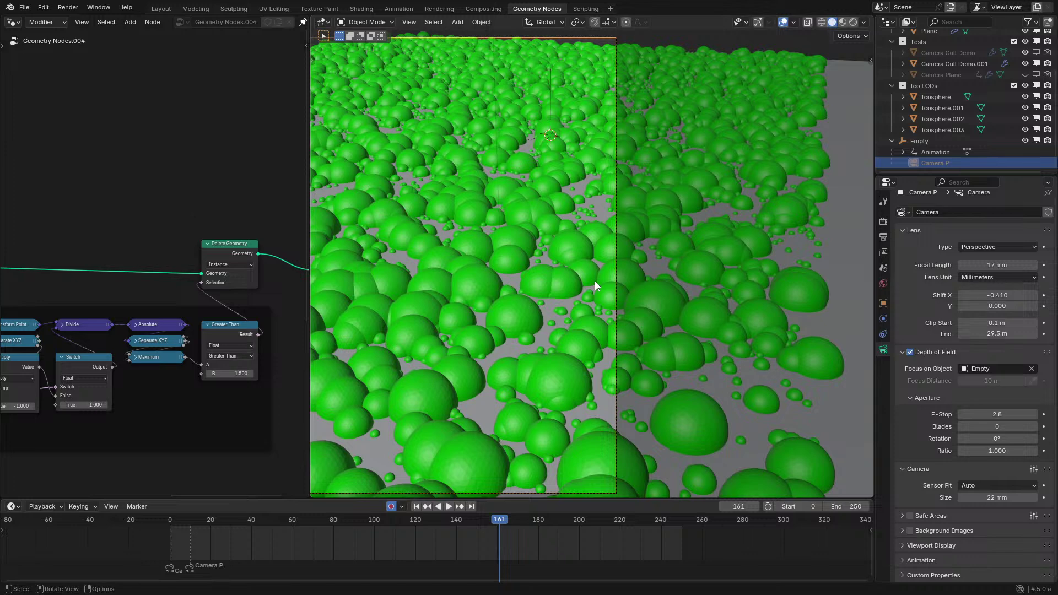
Move the framed culling nodes down to clear space beneath the link between Instance on Points and Delete Geometry.
key(ctrl+space)
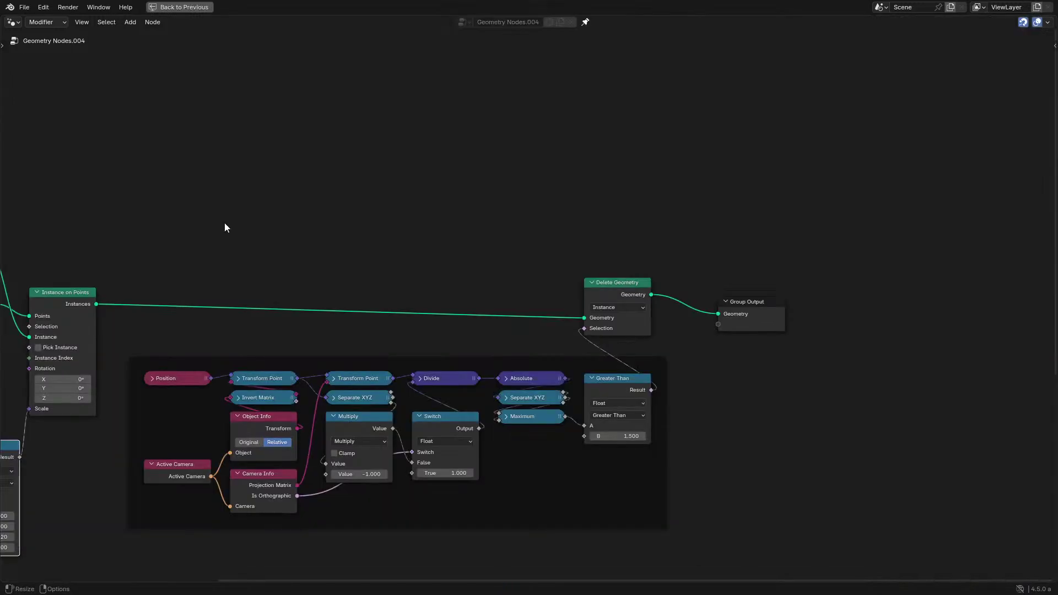
scroll(392, 226, up, 4)
drag(472, 273, 460, 378)
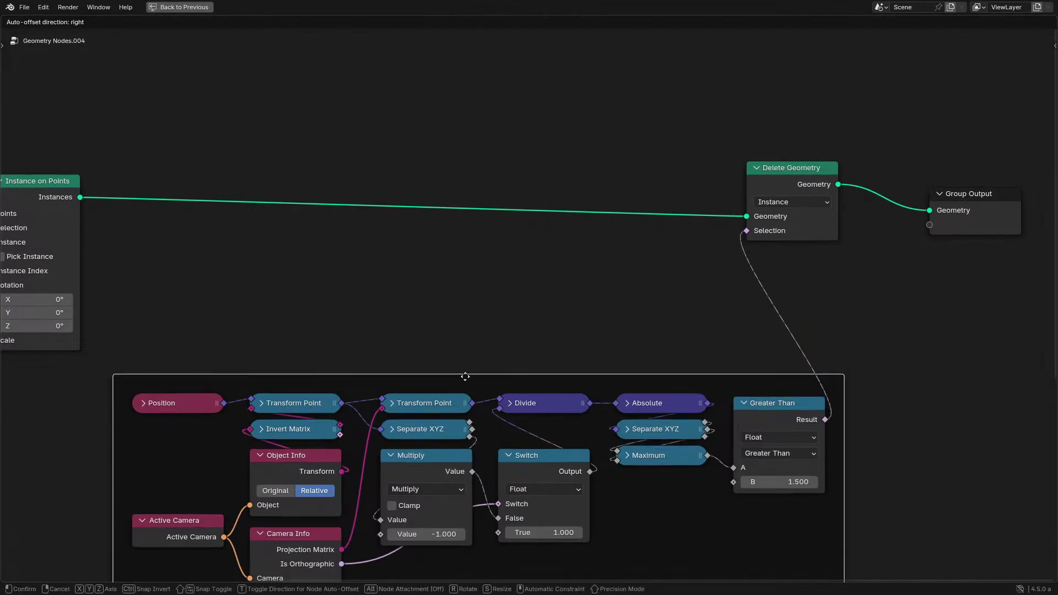
click(172, 399)
Add an Instance Scale node in the free space above the culling frame, near Instance on Points.
key(shift+a)
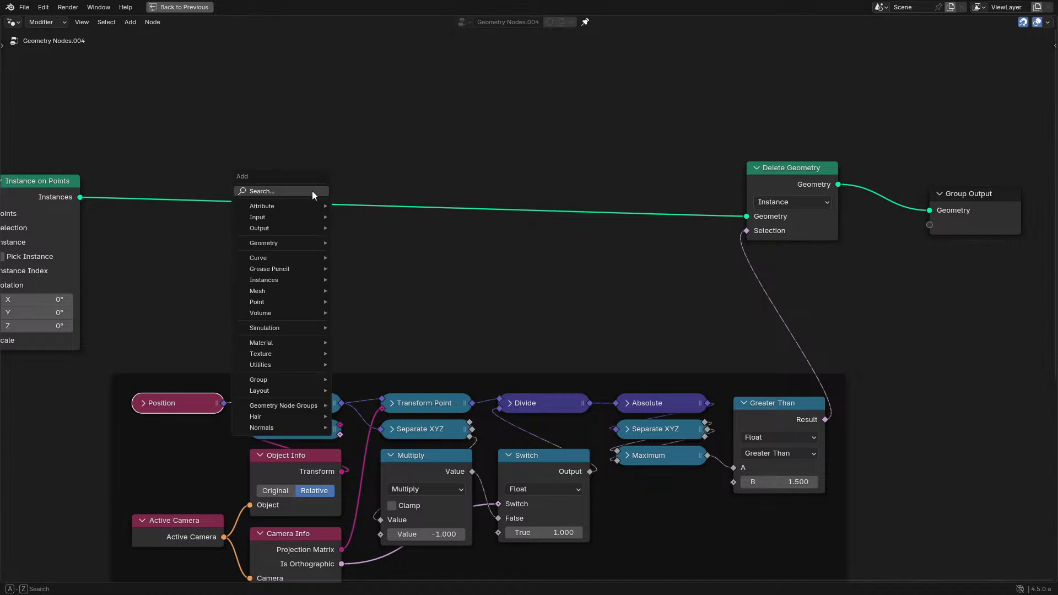
click(312, 191)
text(isntance)
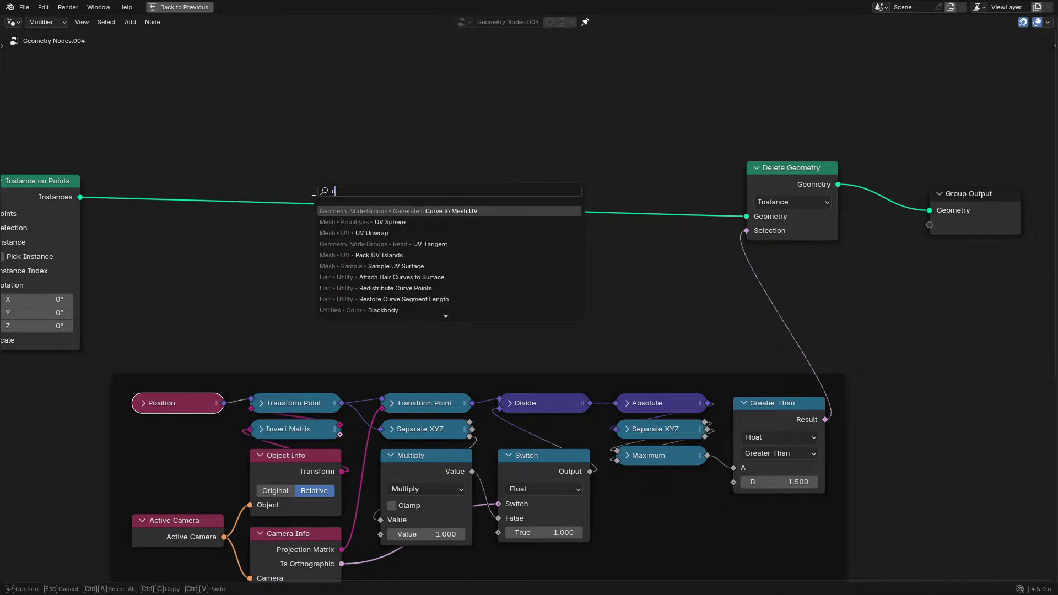
text( sc)
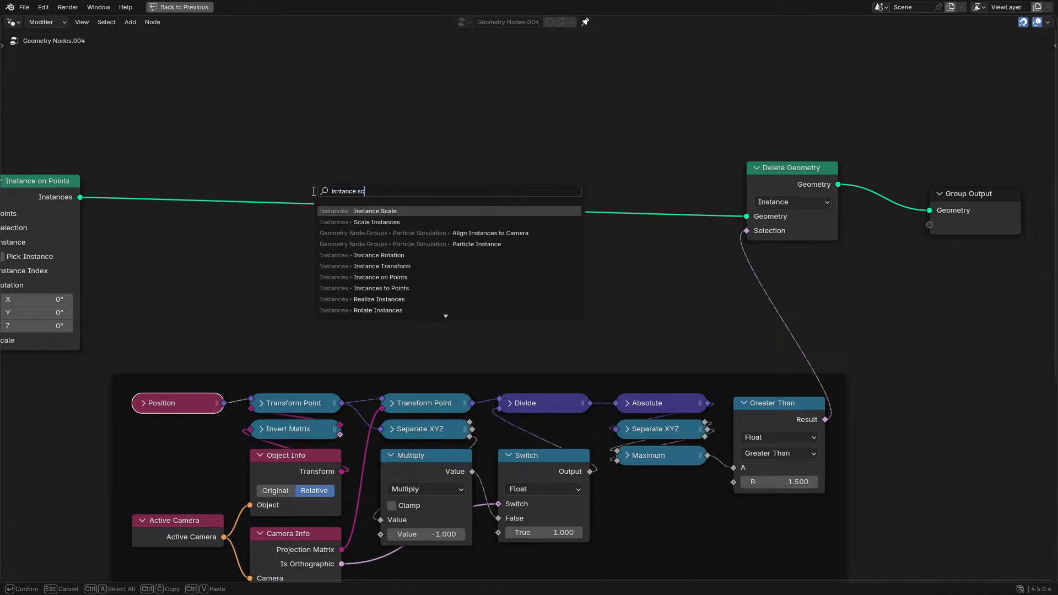
key(Return)
click(154, 251)
Add a Length vector math node fed by the Instance Scale output and collapse it.
drag(256, 262, 263, 261)
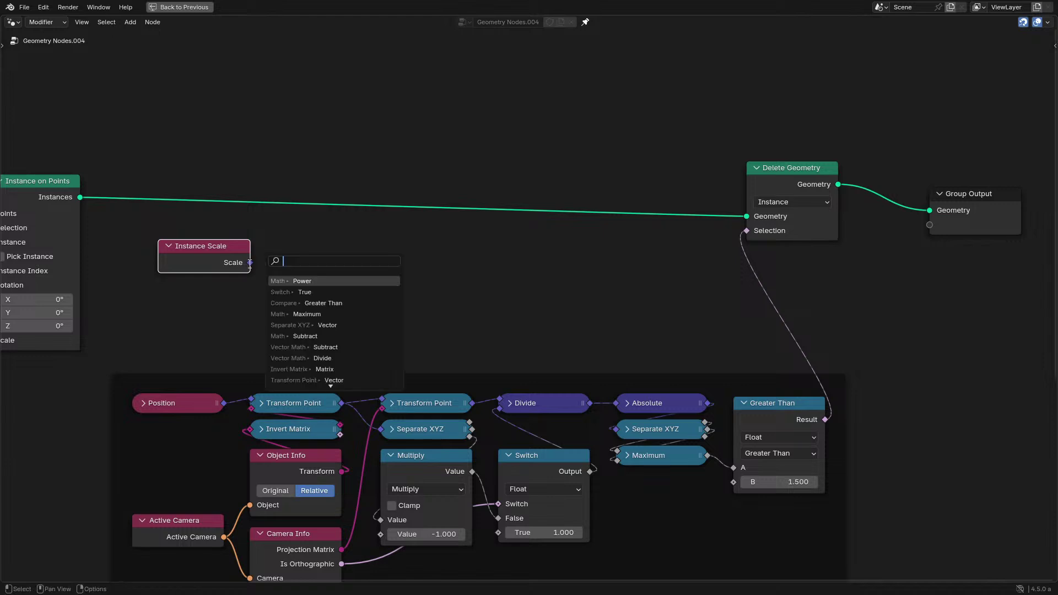
text(len)
key(Return)
click(251, 275)
key(h)
scroll(282, 270, up, 5)
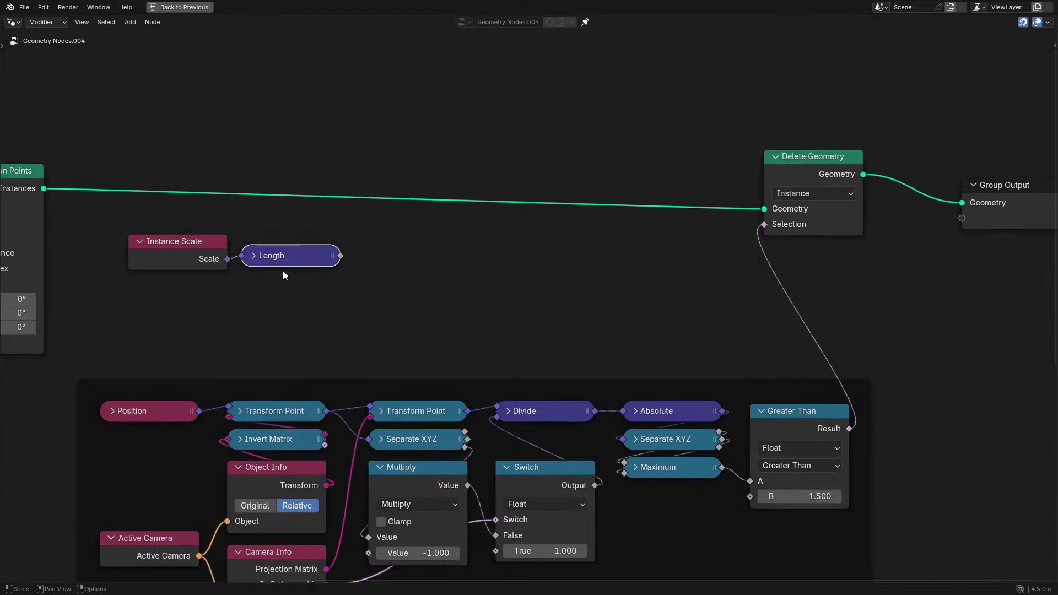
Replay the animation to examine the culling of differently sized spheres, and return to the enlarged node editor.
key(ctrl+space)
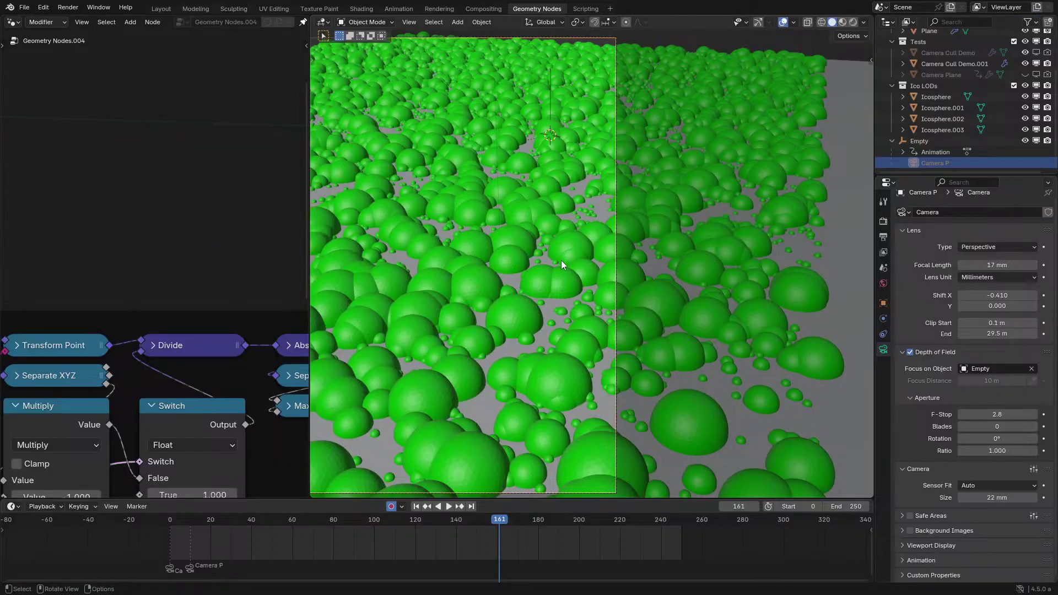
key(space)
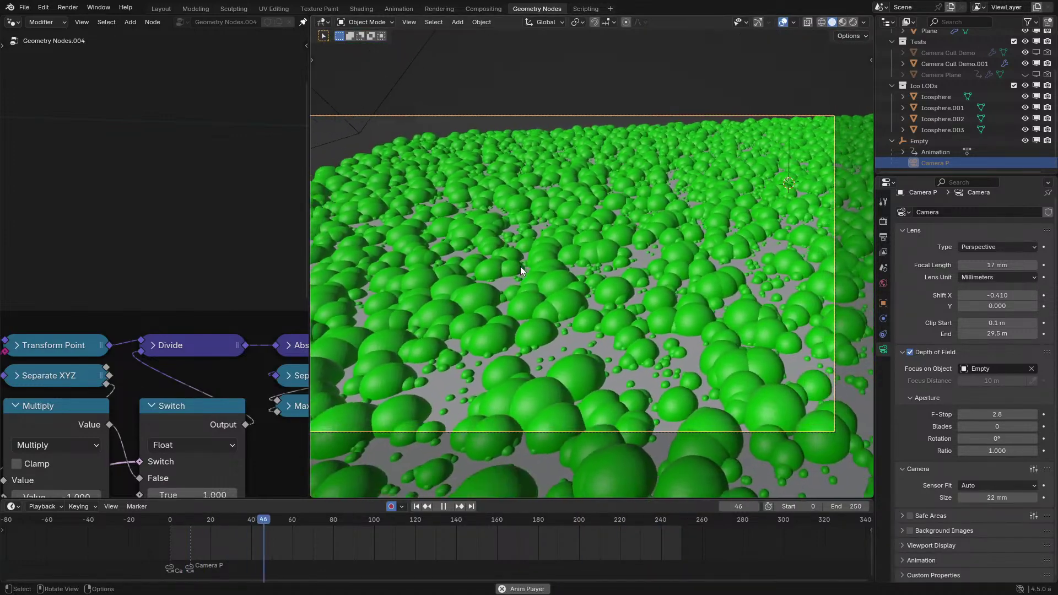
key(space)
key(ctrl+space)
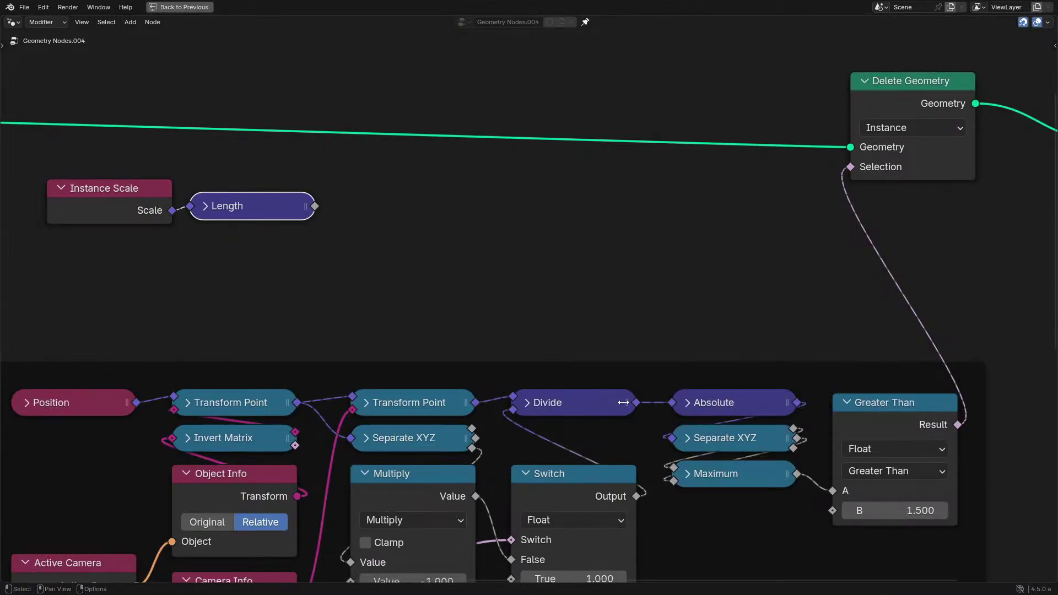
Add a math Add node fed by the Switch output in the free space above the culling frame.
scroll(624, 403, down, 3)
middle_drag(620, 406, 566, 278)
scroll(563, 325, up, 2)
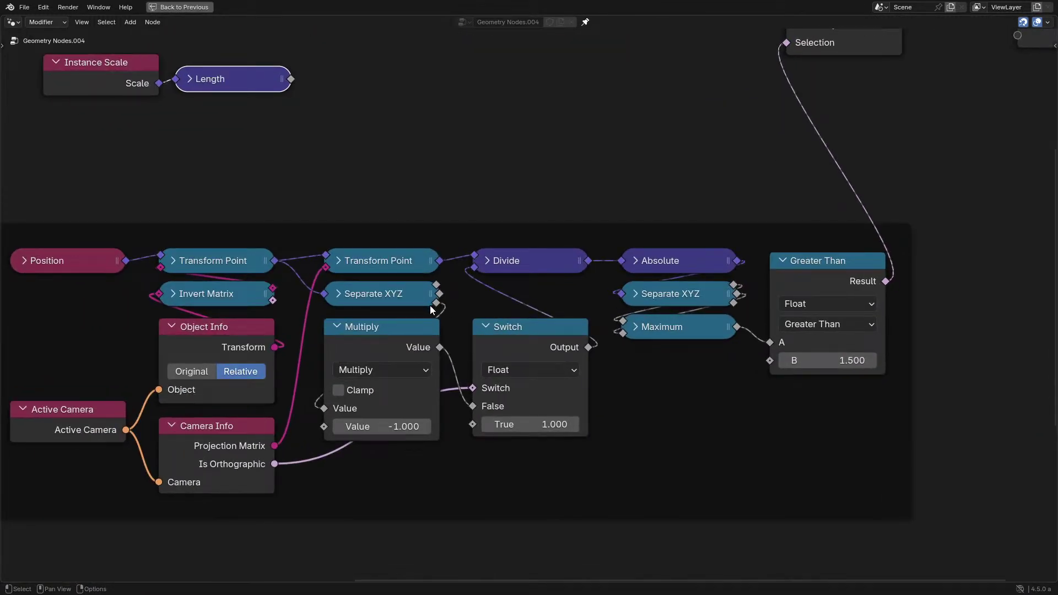
drag(435, 305, 419, 172)
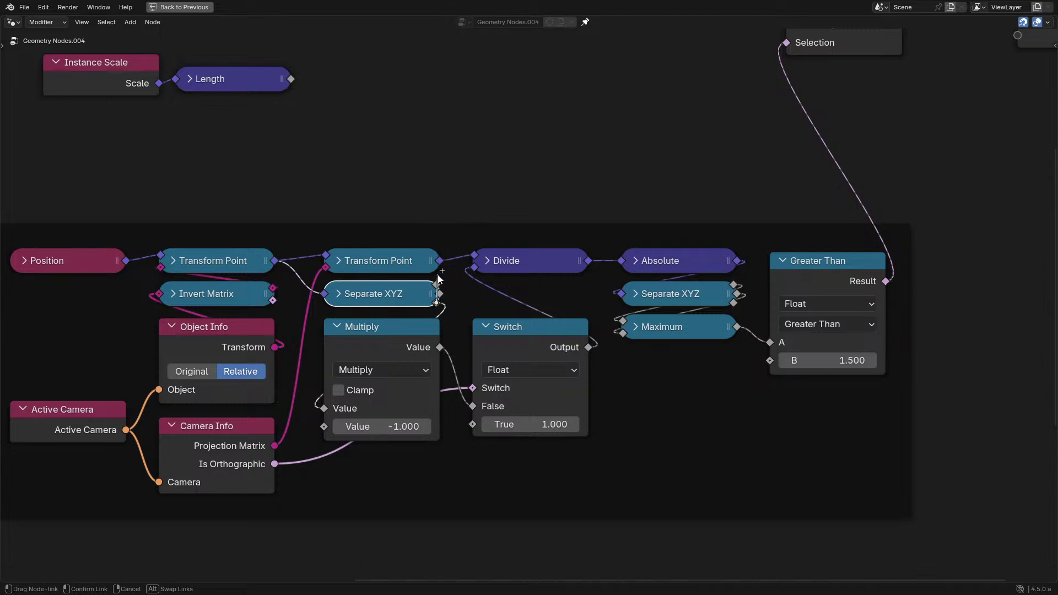
drag(589, 347, 405, 107)
text(ad)
key(Return)
click(423, 130)
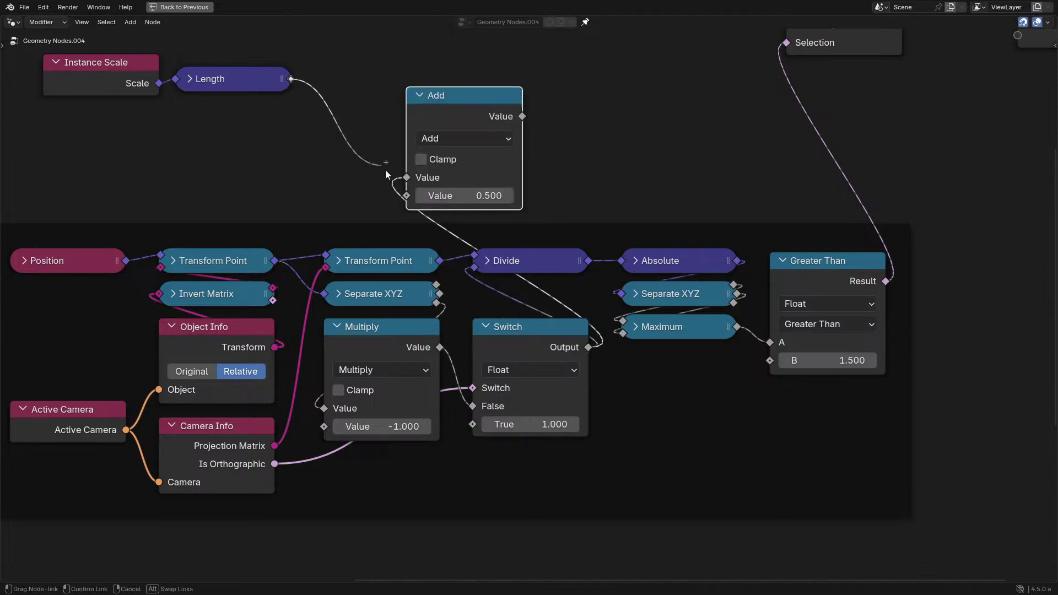
Link Length into the Add node's second value and its result into the Divide node, and restore the full workspace layout.
drag(385, 174, 422, 176)
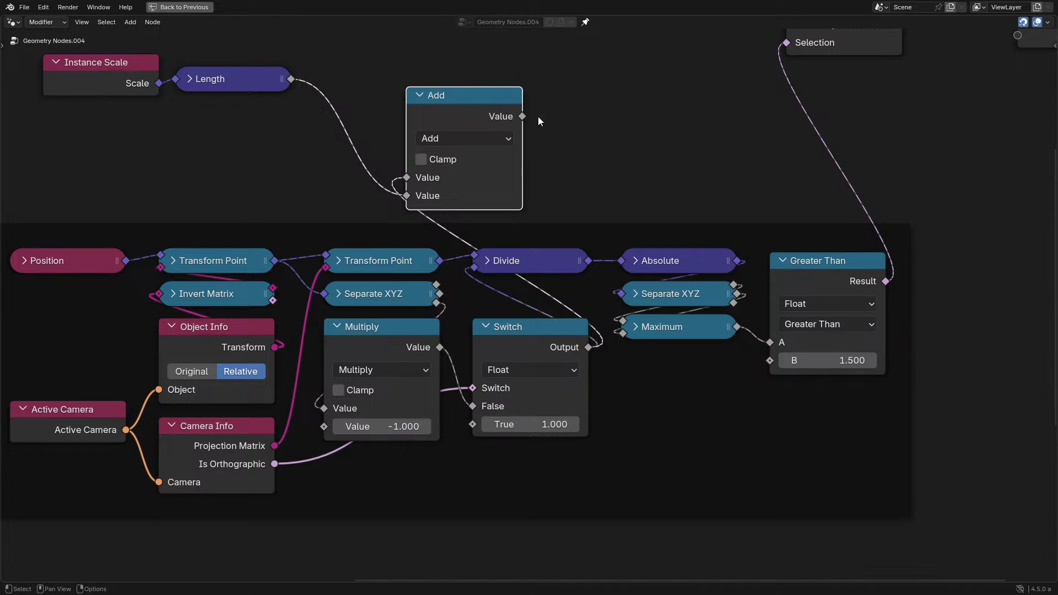
drag(479, 265, 479, 266)
key(ctrl+space)
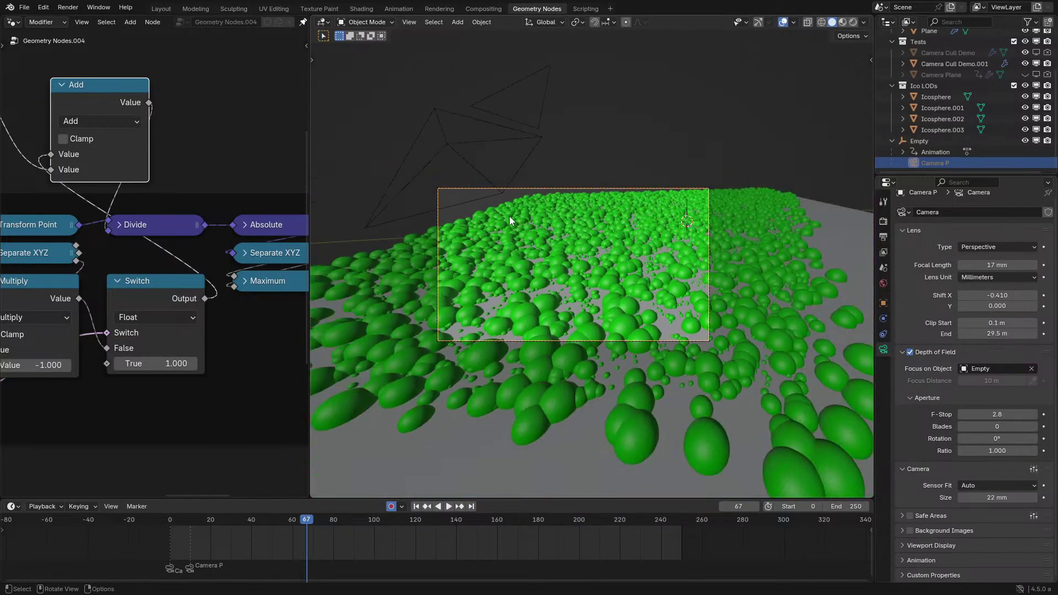
Try Subtract instead of Add in the new math node, replay the animation, and restore the Add operation.
middle_drag(101, 117, 163, 139)
ctrl+scroll(160, 140, down, 1)
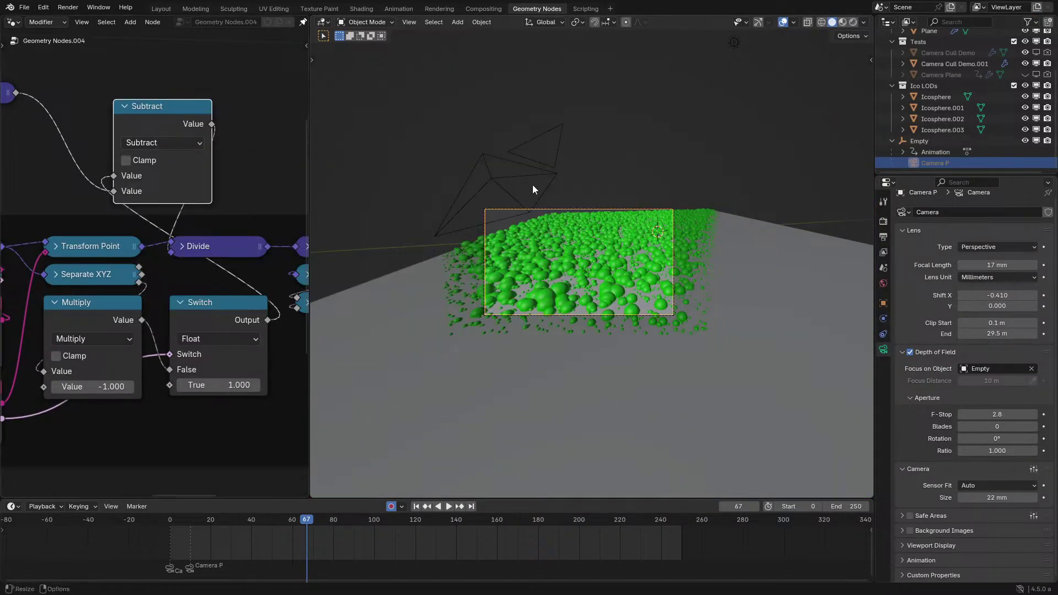
key(space)
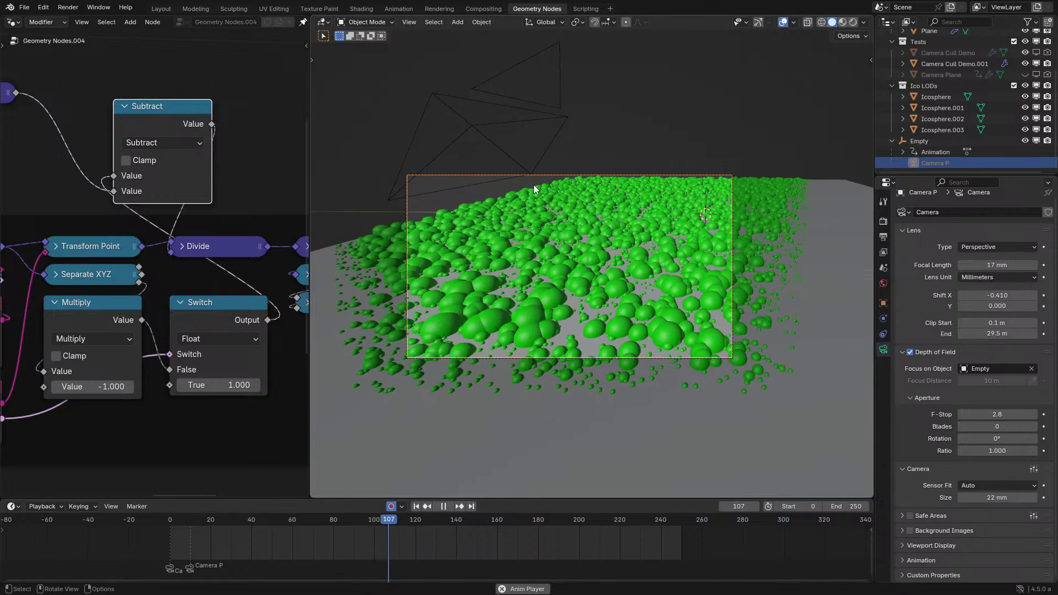
key(space)
click(171, 141)
key(a)
key(space)
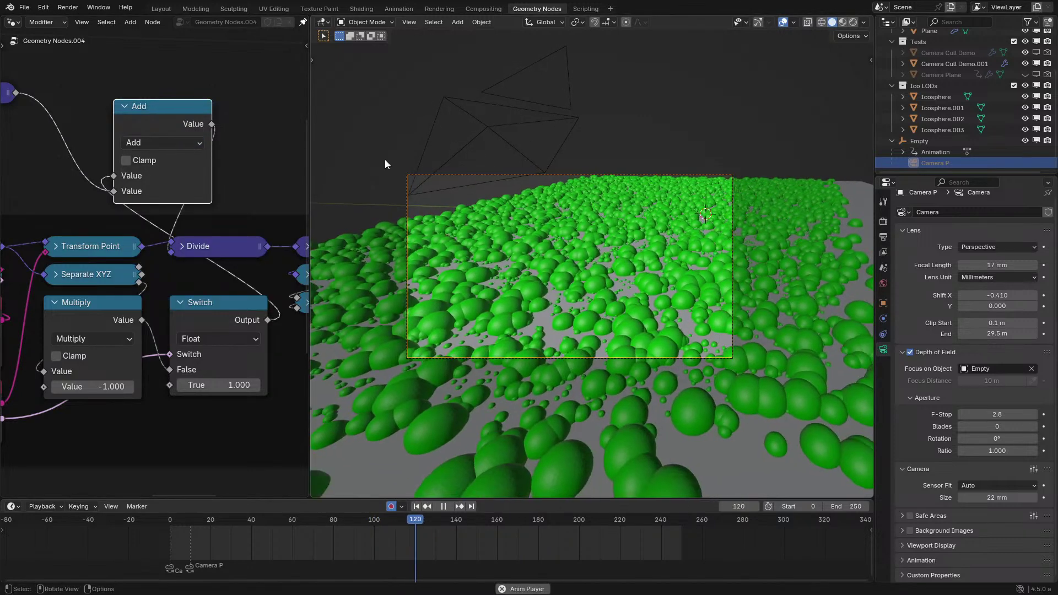
key(space)
Set the Greater Than node's B threshold to 1.000 and replay the animation to check the culling.
scroll(228, 292, down, 1)
middle_drag(228, 292, 243, 316)
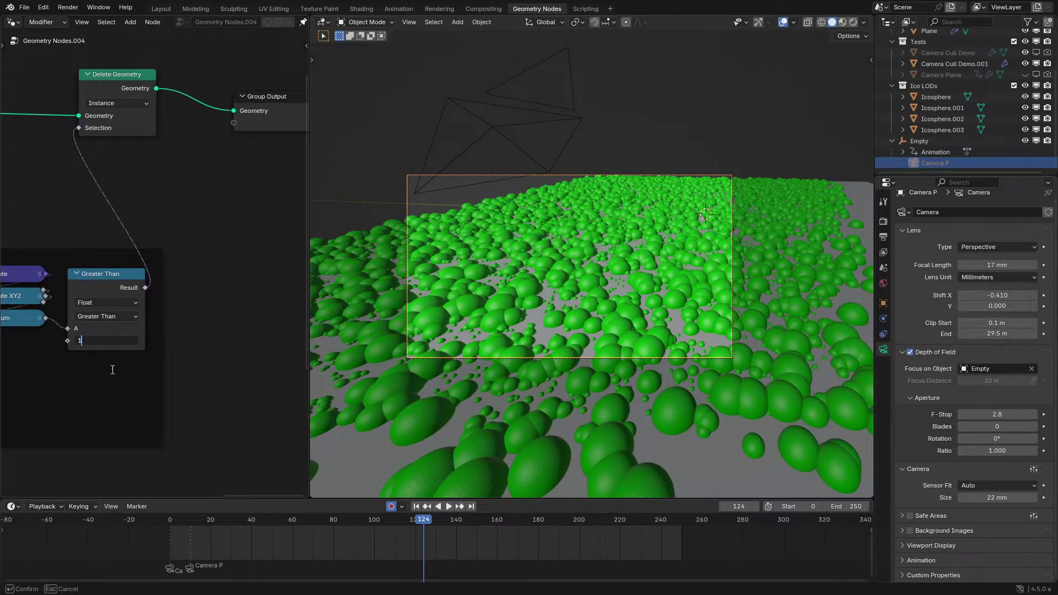
key(Return)
key(space)
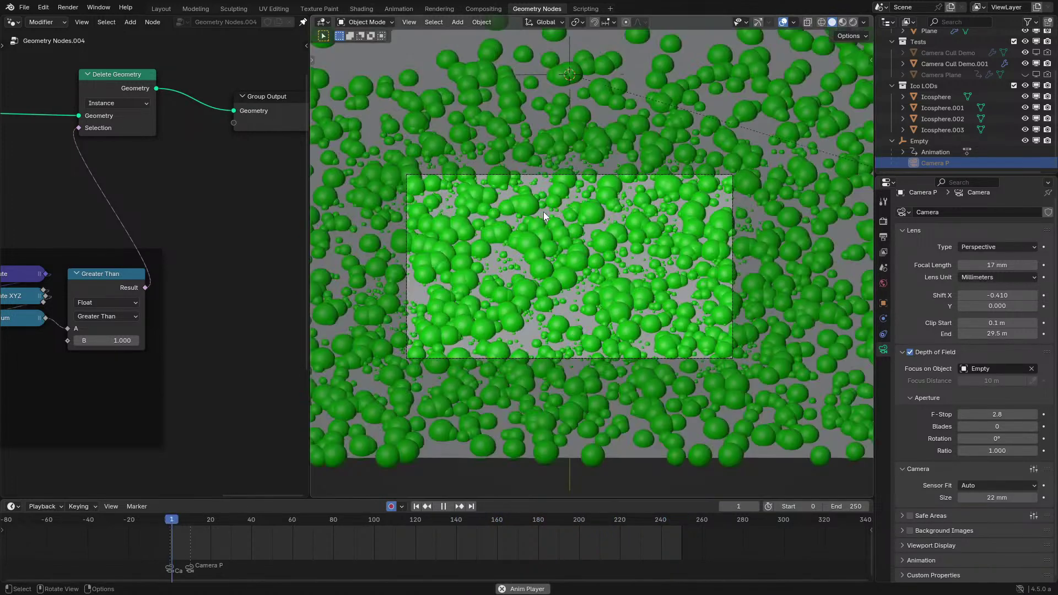
key(space)
middle_drag(36, 193, 317, 243)
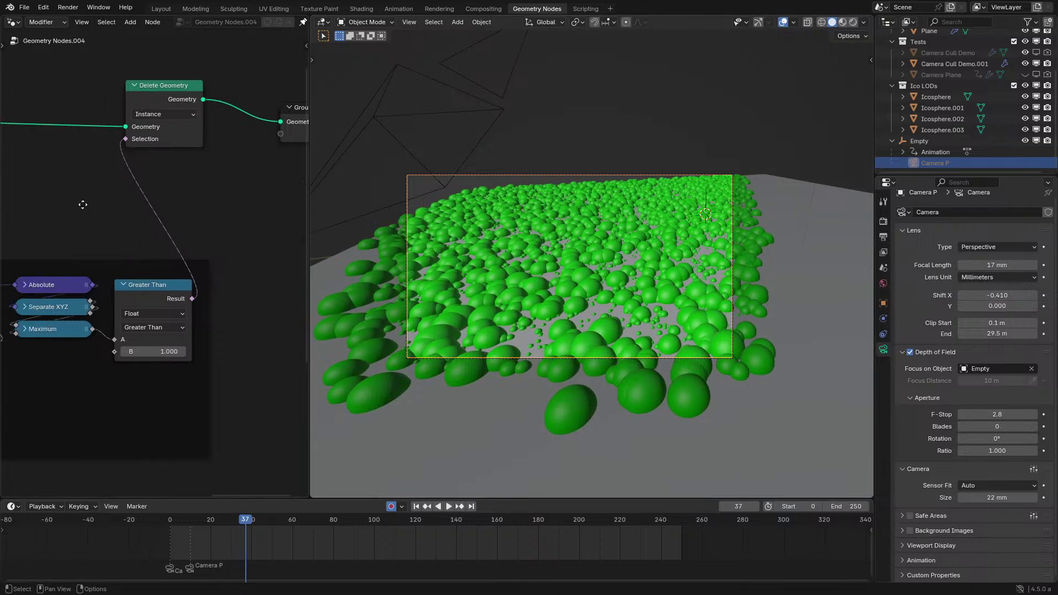
middle_drag(191, 224, 289, 195)
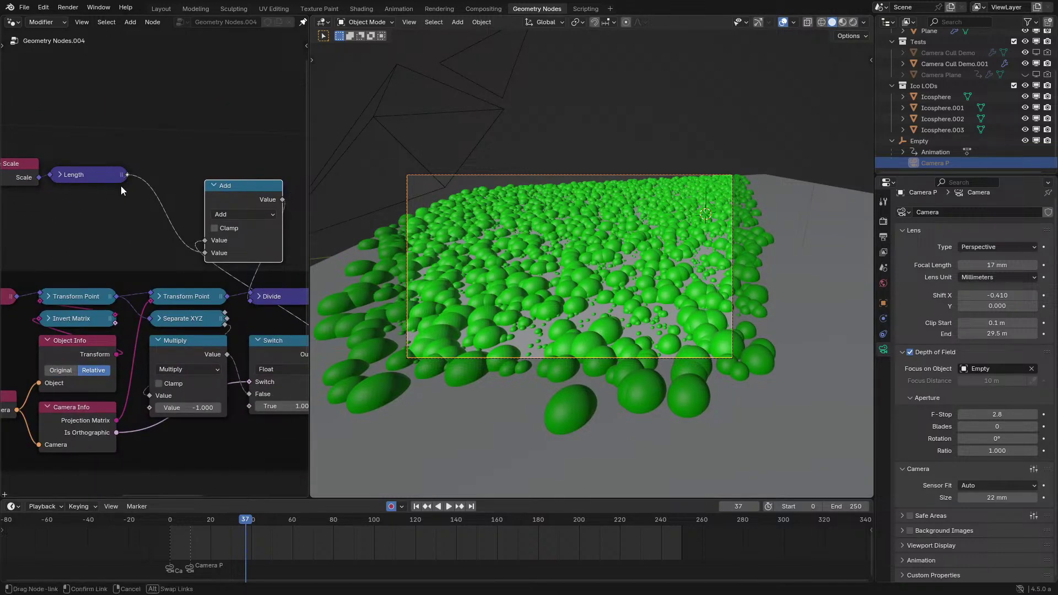
drag(120, 186, 136, 224)
text(d)
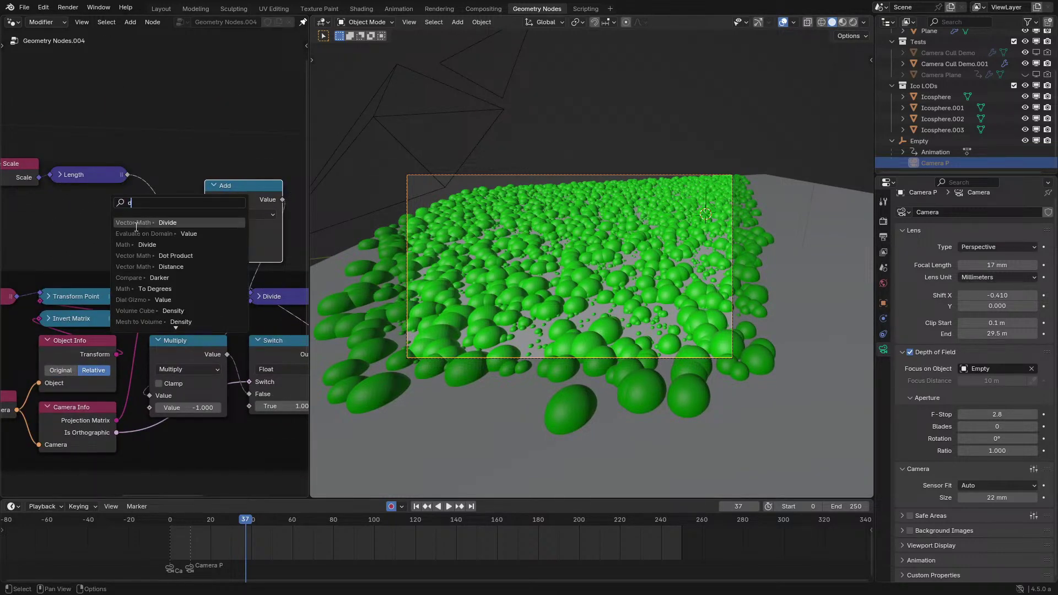
key(Return)
right_click(139, 162)
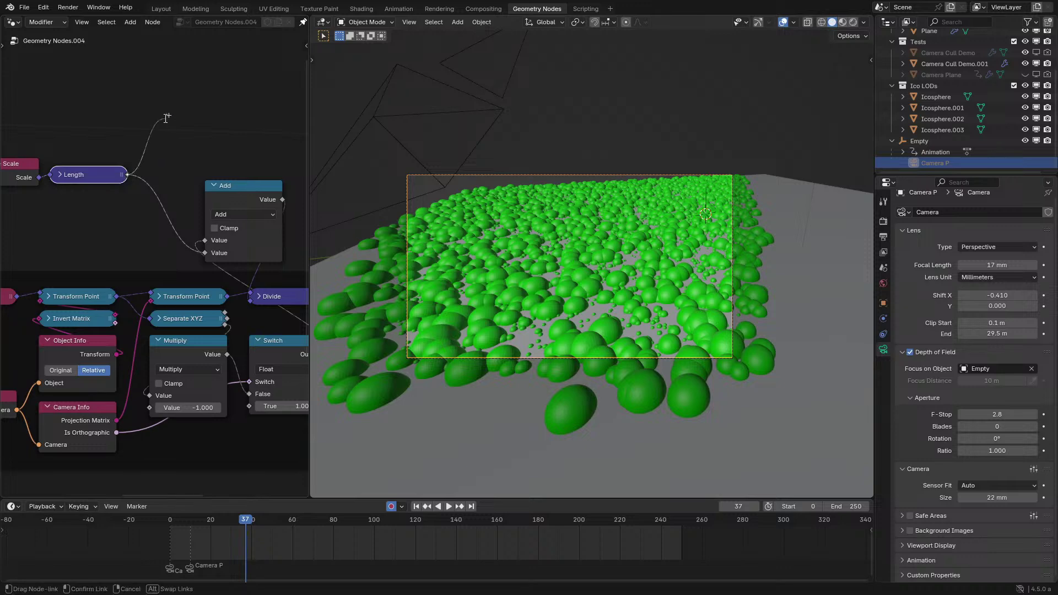
Add a math Divide node that divides the Length output by 2, and link its result into the Add node's second value.
drag(166, 118, 167, 118)
text(d)
click(218, 161)
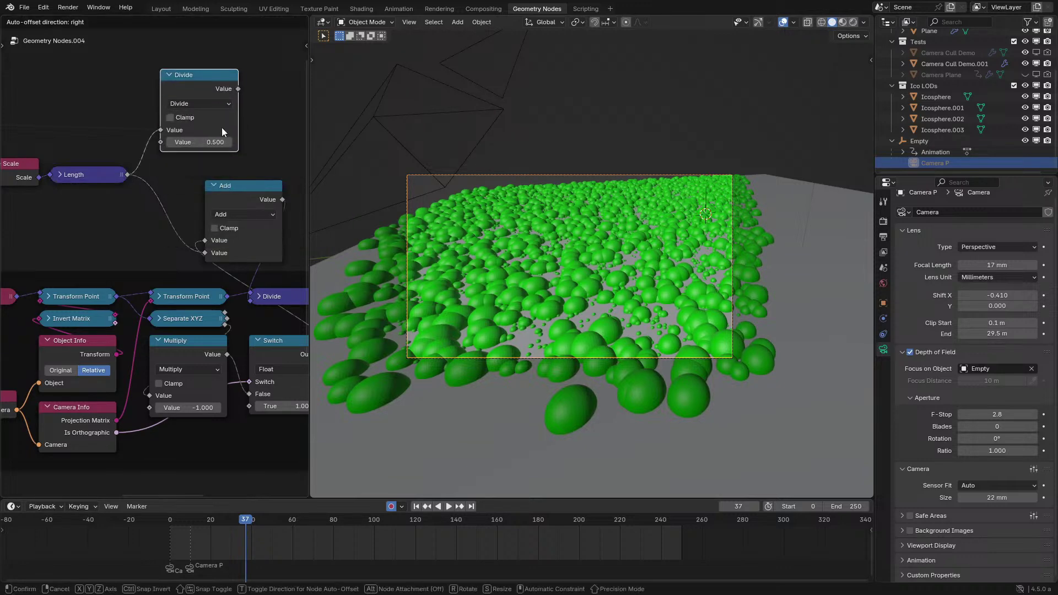
click(222, 128)
double_click(218, 142)
text(2)
key(Return)
drag(237, 90, 210, 247)
Replay the animation and shift the camera along its local Z axis to examine the scale-aware culling at the frame edges.
key(space)
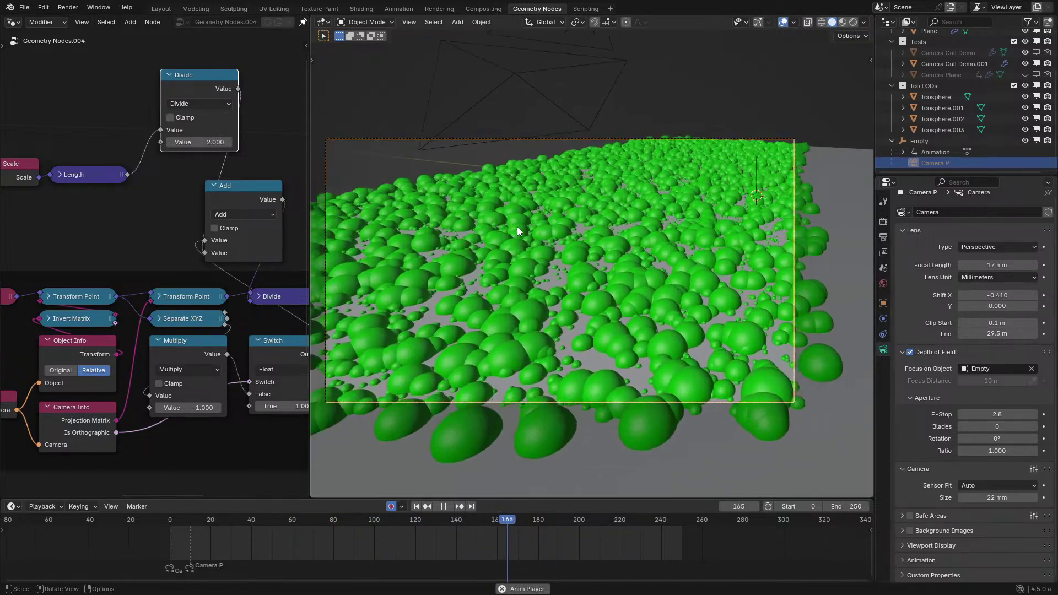
key(space)
key(g)
key(z)
key(z)
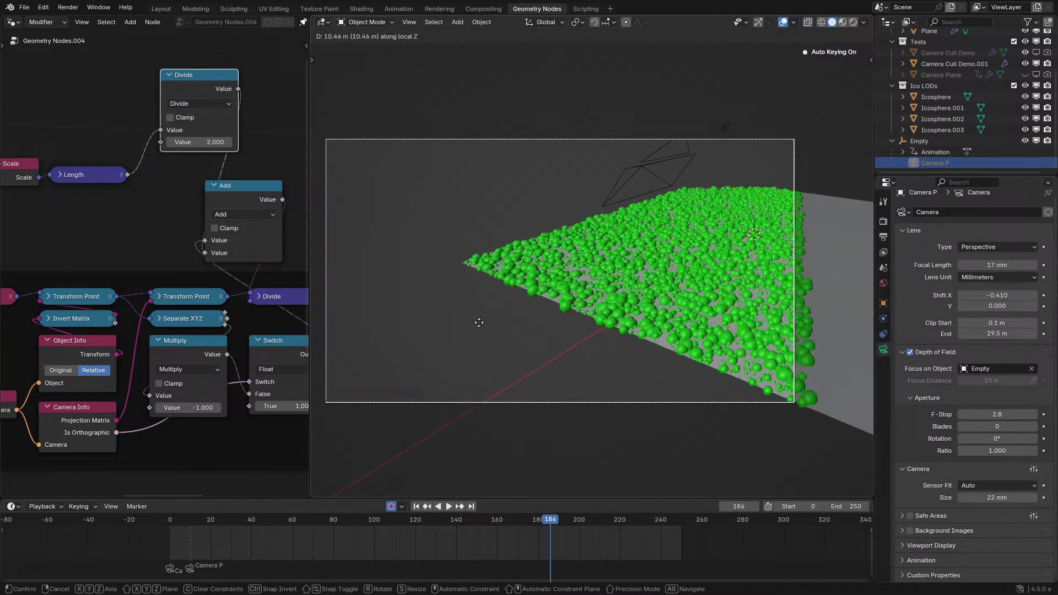
click(479, 296)
key(space)
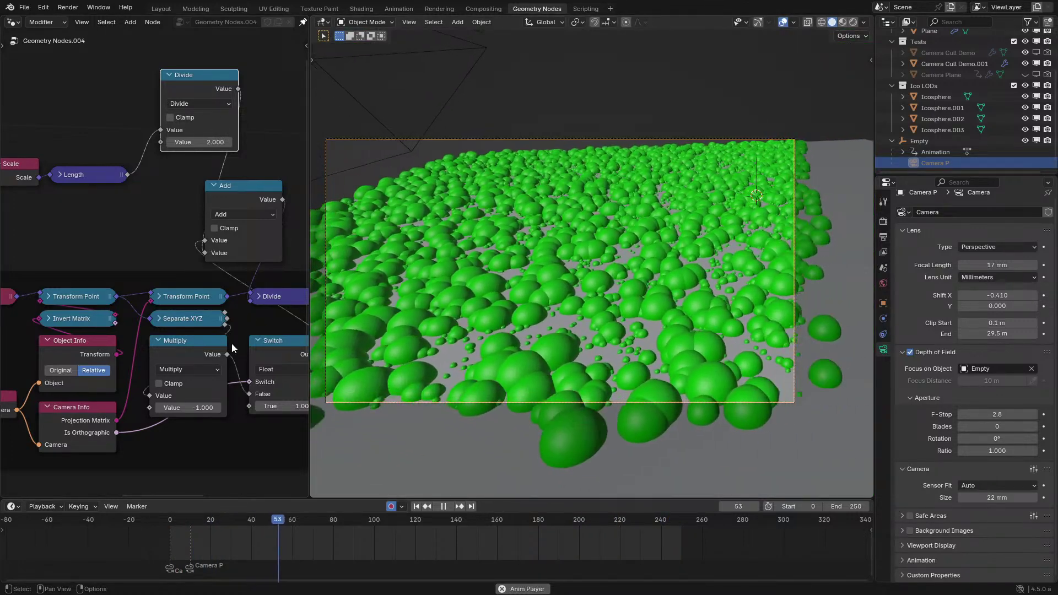
scroll(224, 322, up, 1)
middle_drag(224, 322, 113, 298)
key(space)
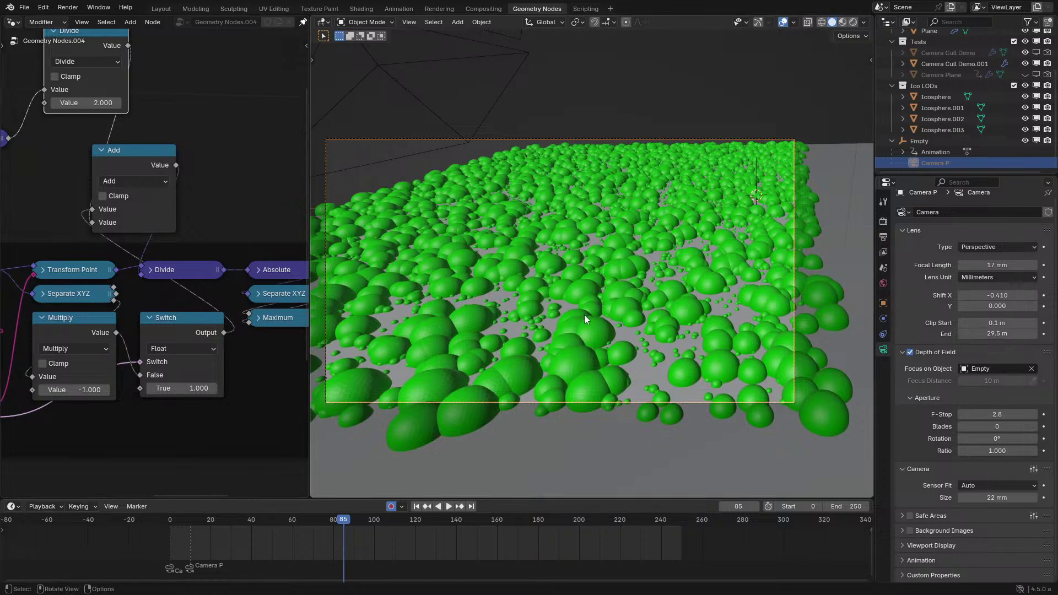
click(883, 304)
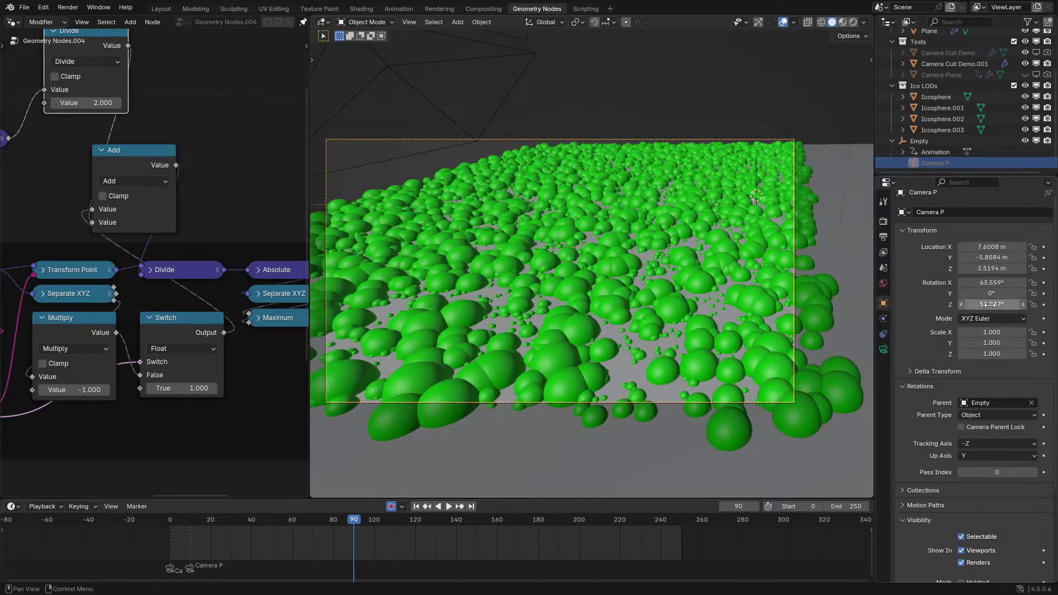
mouse_move(991, 305)
mouse_down()
mouse_move(973, 305)
mouse_move(990, 304)
mouse_up()
right_click(990, 305)
middle_drag(711, 308, 621, 327)
scroll(686, 315, down, 6)
scroll(684, 314, up, 5)
Reset the camera's Shift X to 0.000, return to the camera view fitted to the viewport, and replay the animation.
click(882, 350)
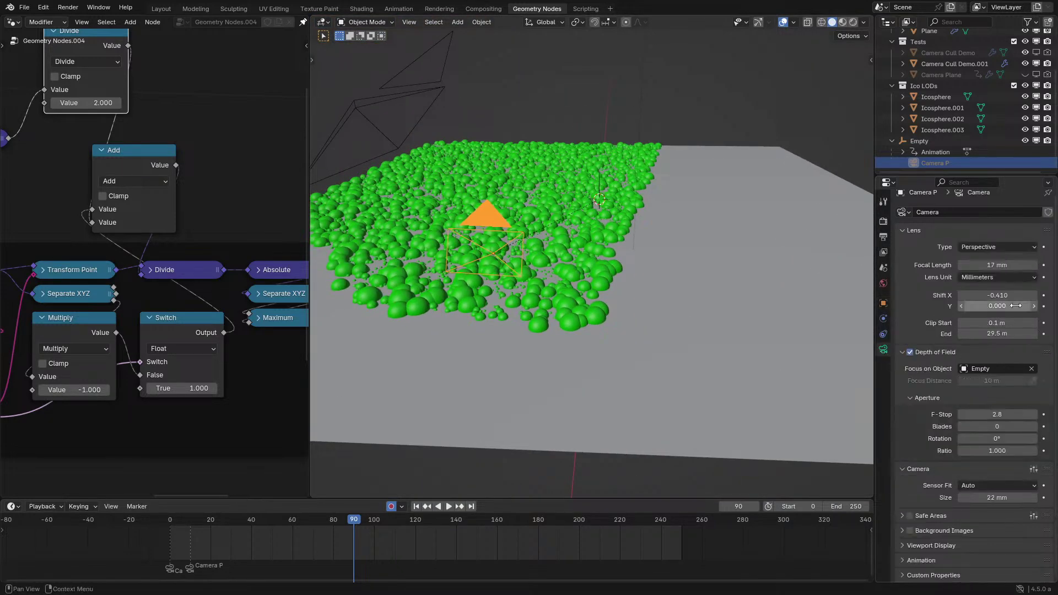
key(Return)
key(KP_0)
key(space)
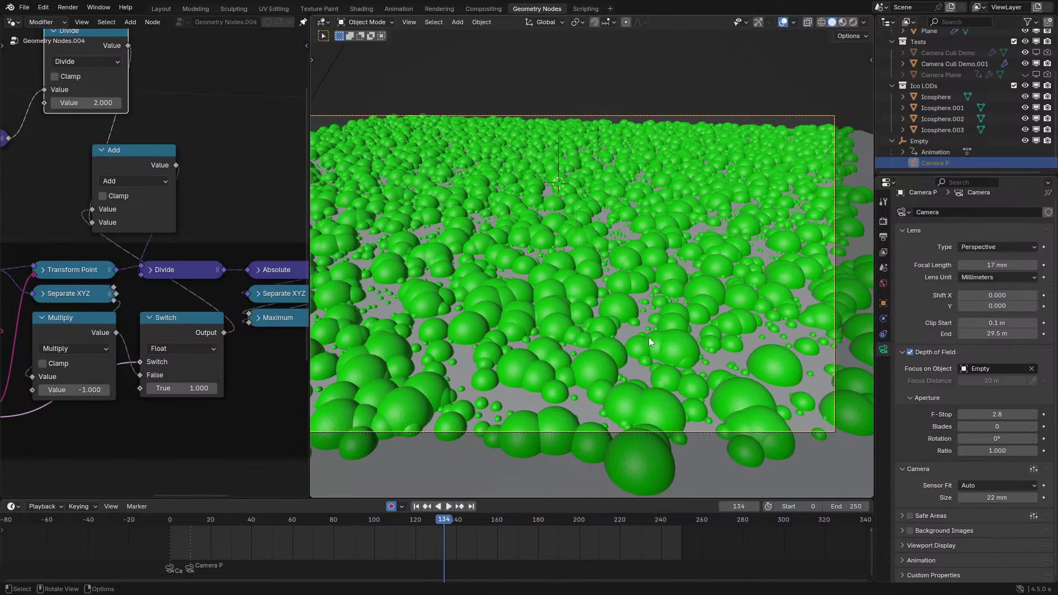
key(Home)
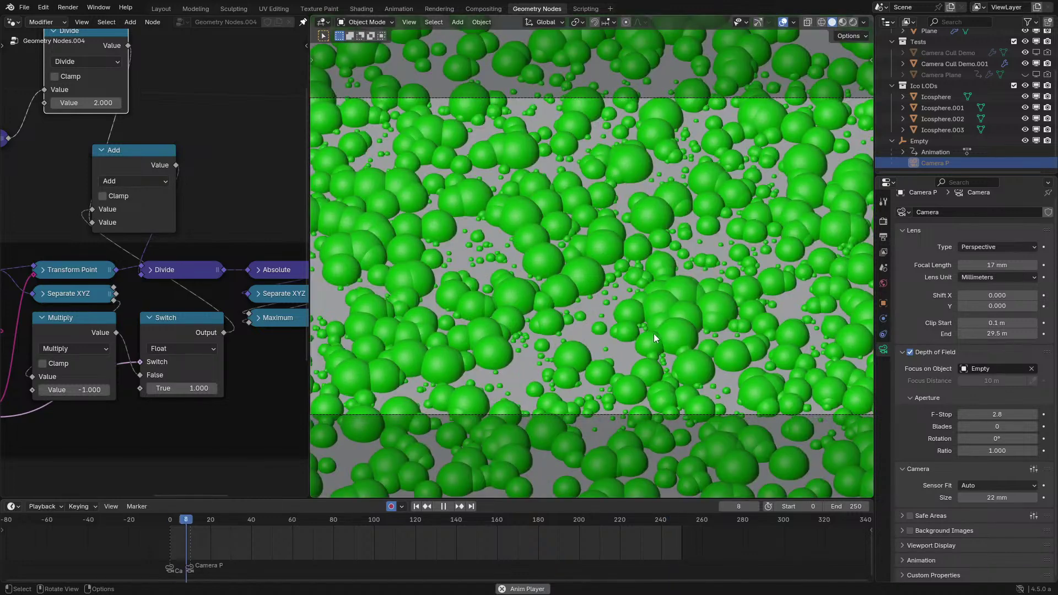
key(space)
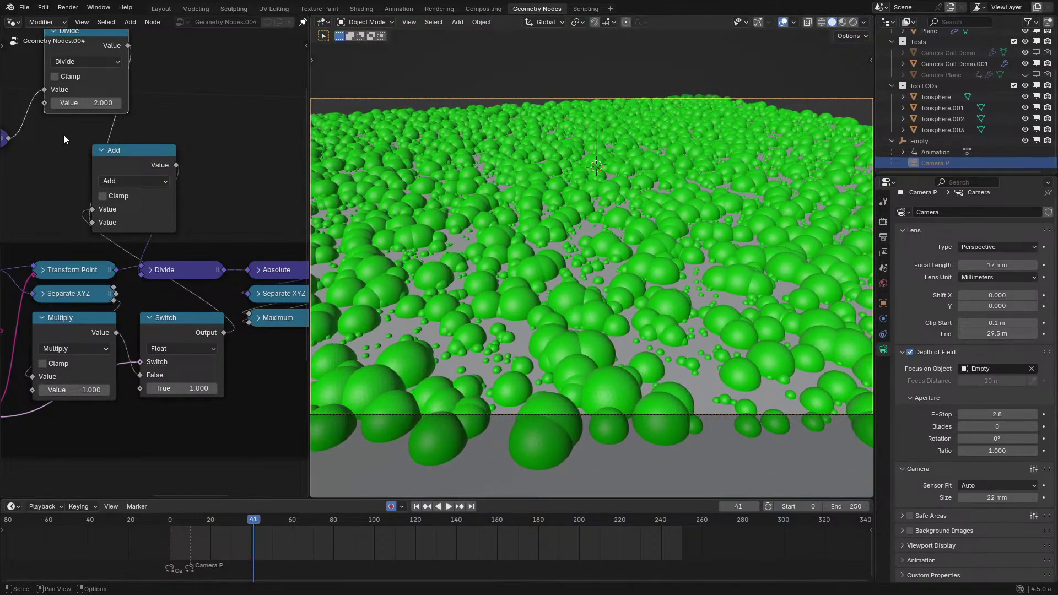
Collapse the Add node and place it between the vector Divide and Switch nodes, and move the scale Divide node beneath Length.
click(101, 150)
key(g)
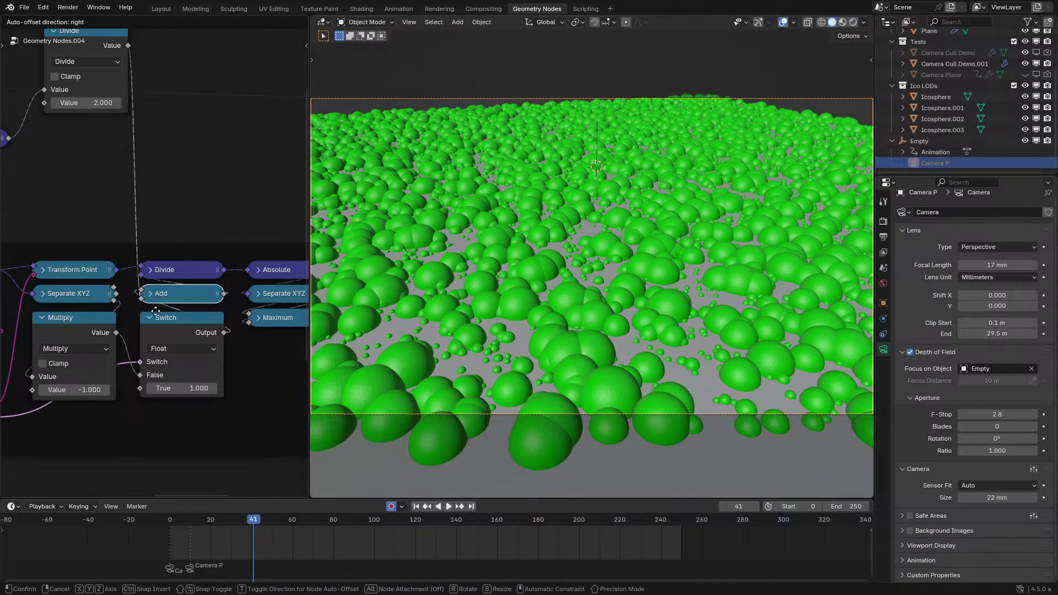
scroll(155, 281, down, 4)
drag(118, 107, 30, 203)
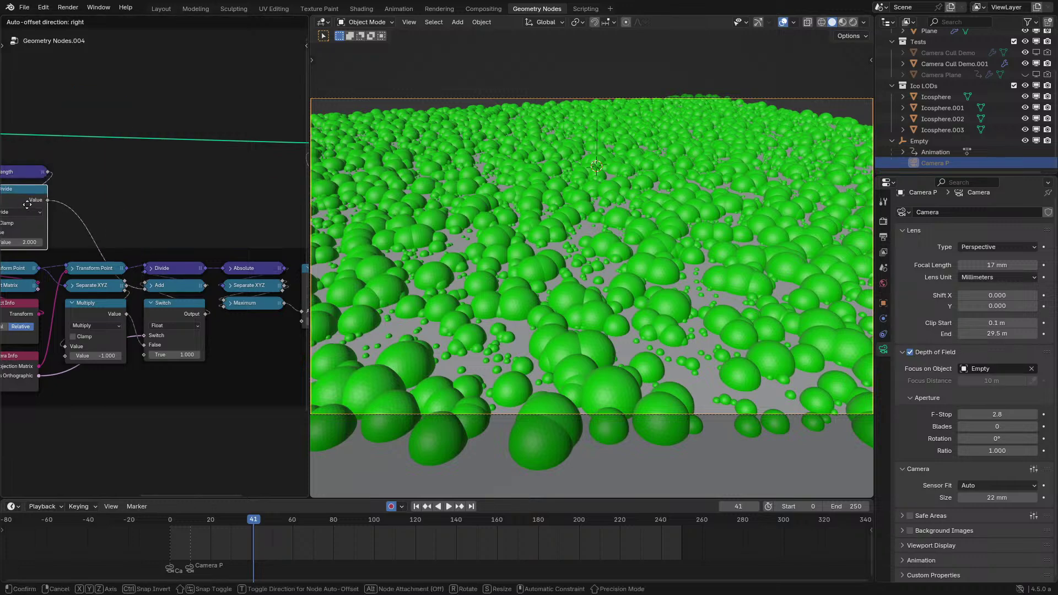
Test the culling with a much shorter camera focal length, cancel that change, and replay the animation.
key(space)
key(space)
drag(996, 266, 941, 266)
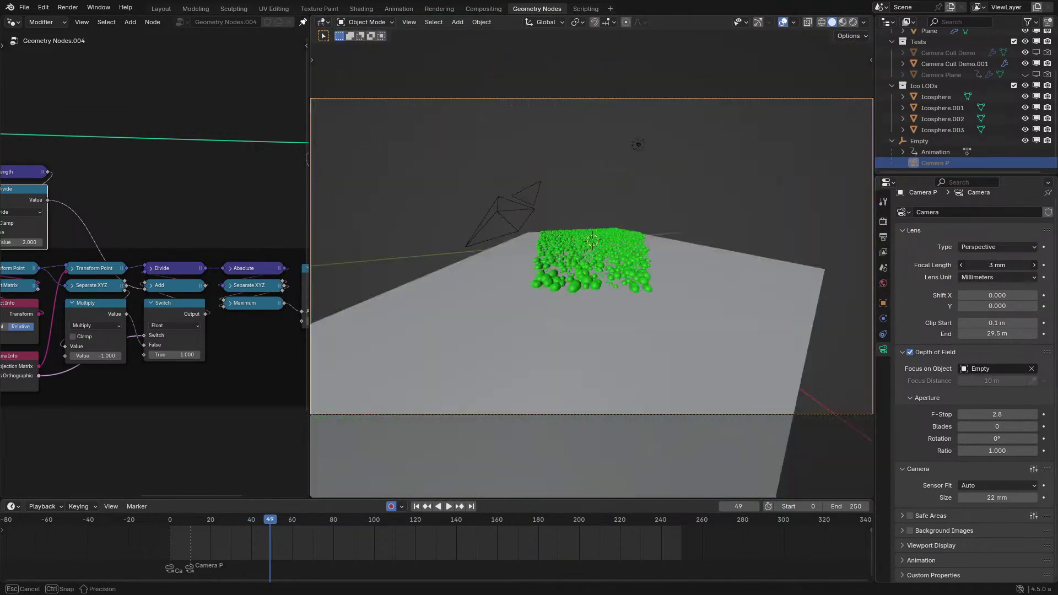
key(Escape)
key(space)
key(space)
Add an Object node set to Camera P below Active Camera and link it to Object Info and Camera Info in its place.
scroll(260, 302, down, 4)
middle_drag(261, 302, 150, 285)
scroll(165, 300, up, 2)
scroll(234, 339, up, 1)
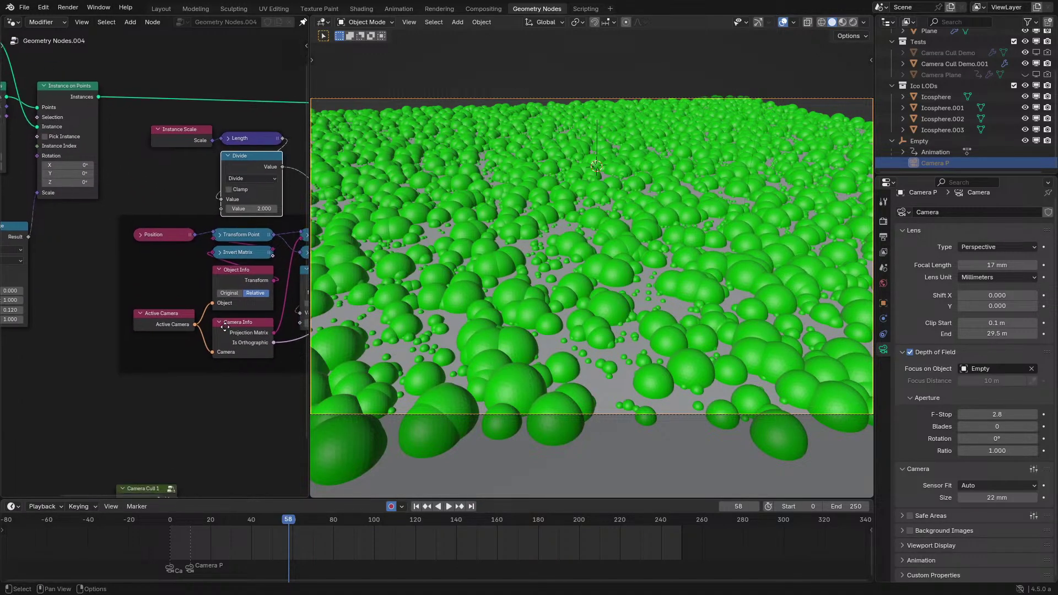
scroll(204, 338, up, 1)
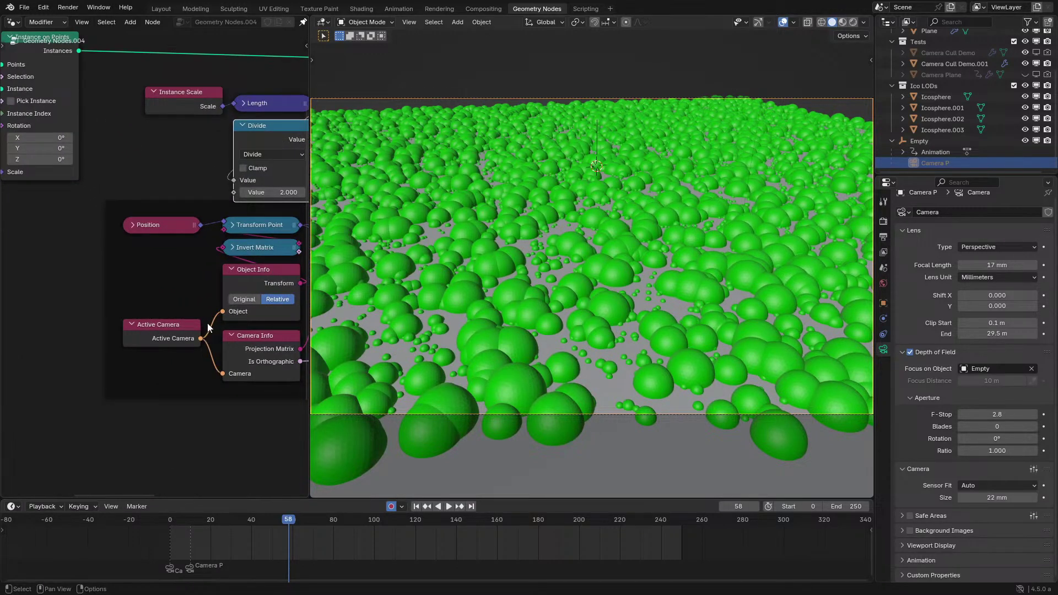
drag(198, 338, 183, 336)
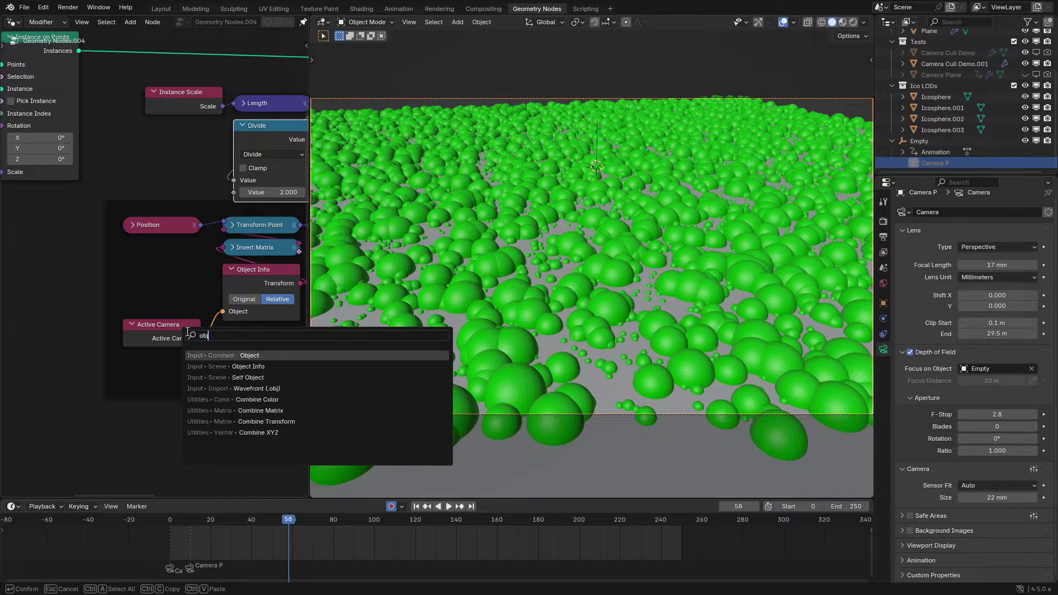
text(obj)
key(Return)
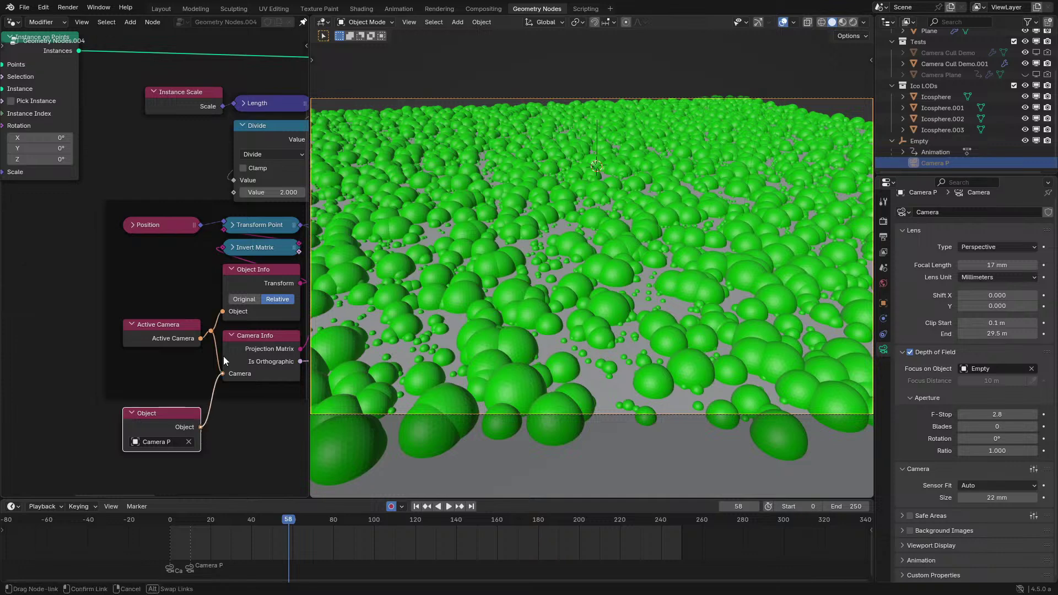
scroll(181, 415, up, 3)
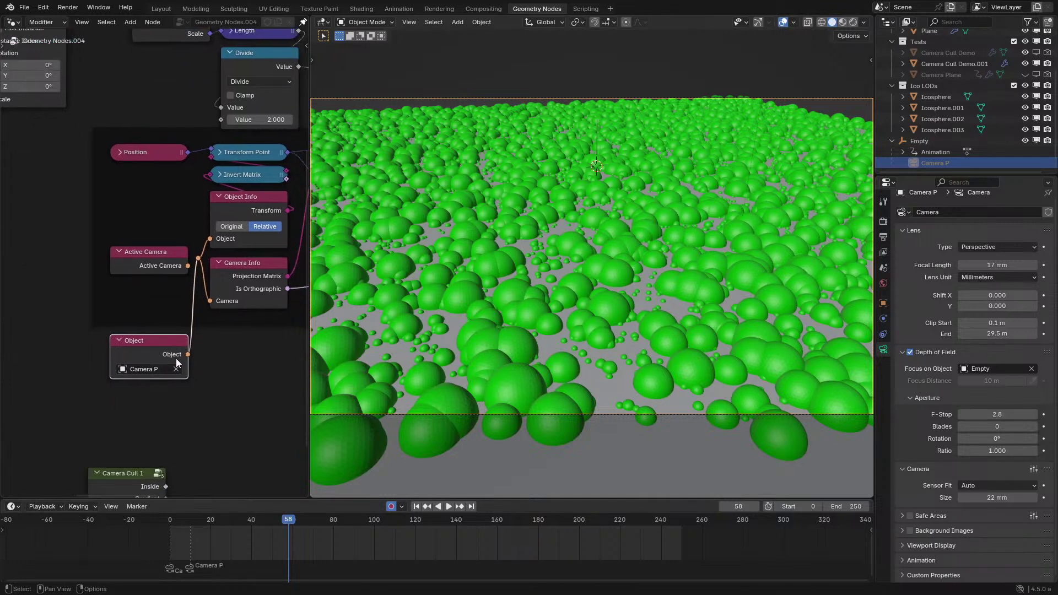
Replay the animation from the start to examine the culling driven by the fixed Camera P object.
key(space)
click(171, 520)
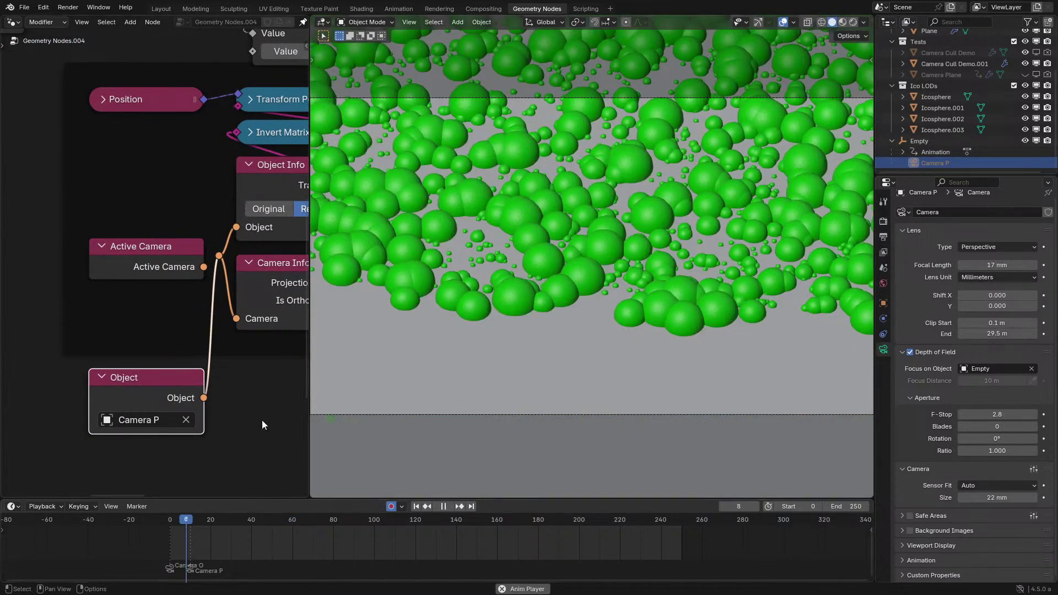
key(space)
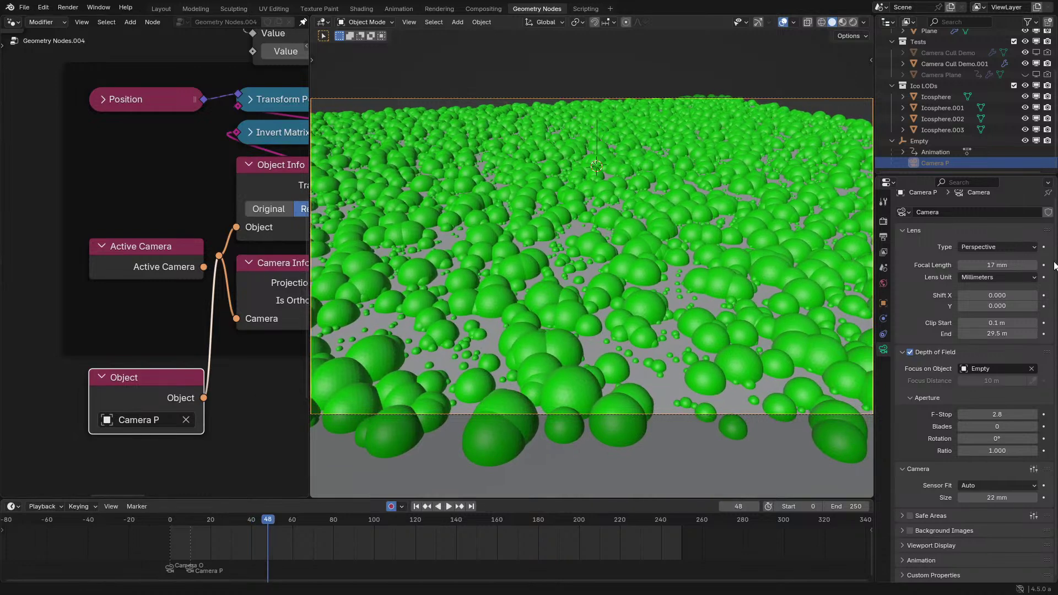
mouse_move(997, 265)
mouse_down()
mouse_move(1016, 265)
mouse_move(997, 265)
mouse_up()
mouse_move(143, 254)
mouse_down()
mouse_move(142, 222)
mouse_move(142, 255)
mouse_up()
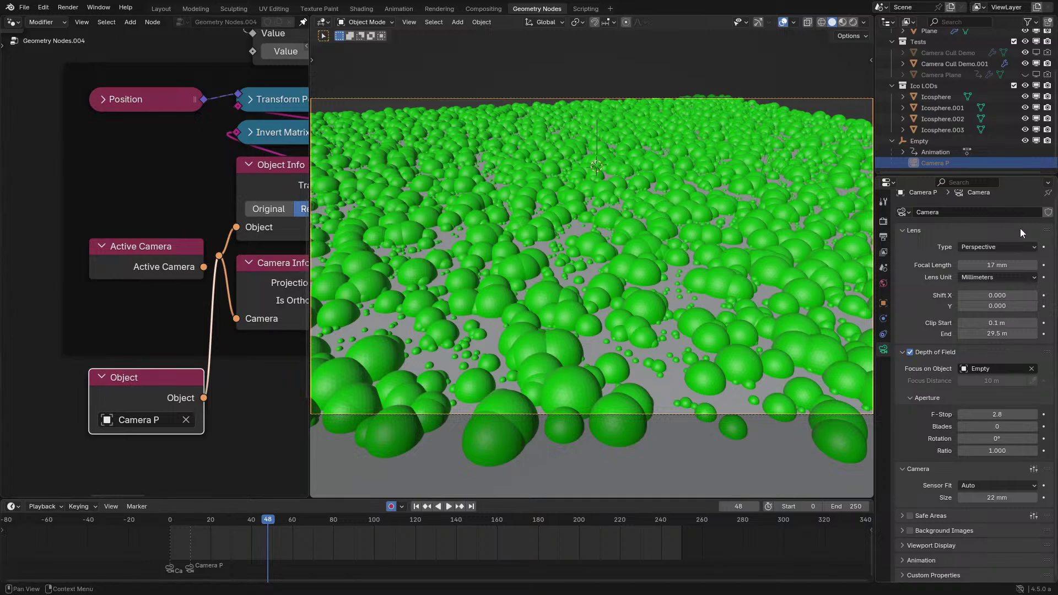
Test the culling by adjusting Camera P's focal length and rotating it freely, cancelling both changes.
mouse_move(997, 265)
mouse_down()
mouse_move(1030, 265)
mouse_move(998, 265)
mouse_up()
key(Escape)
key(r)
key(r)
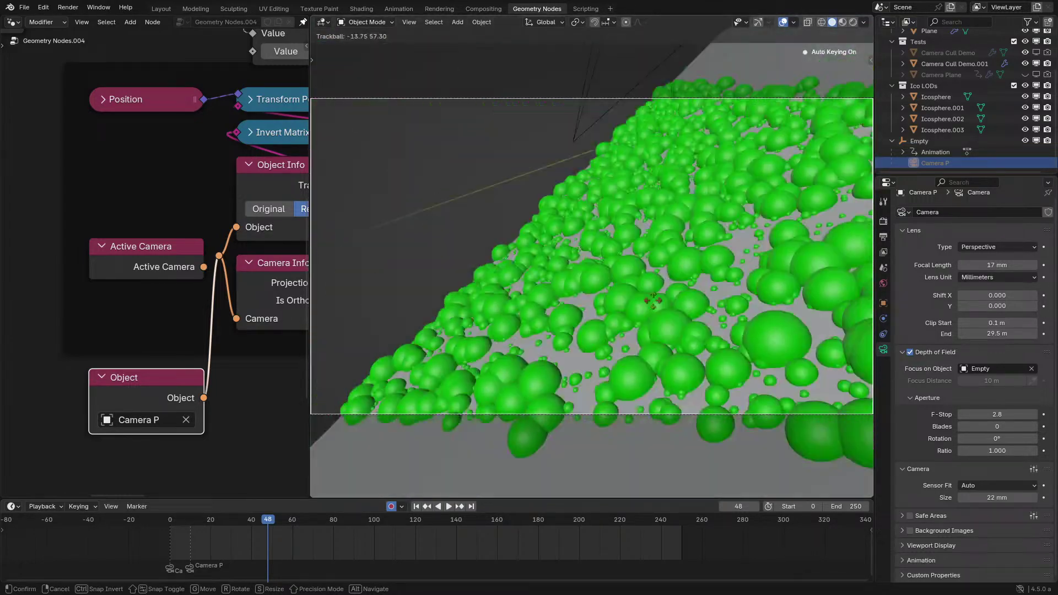
right_click(557, 300)
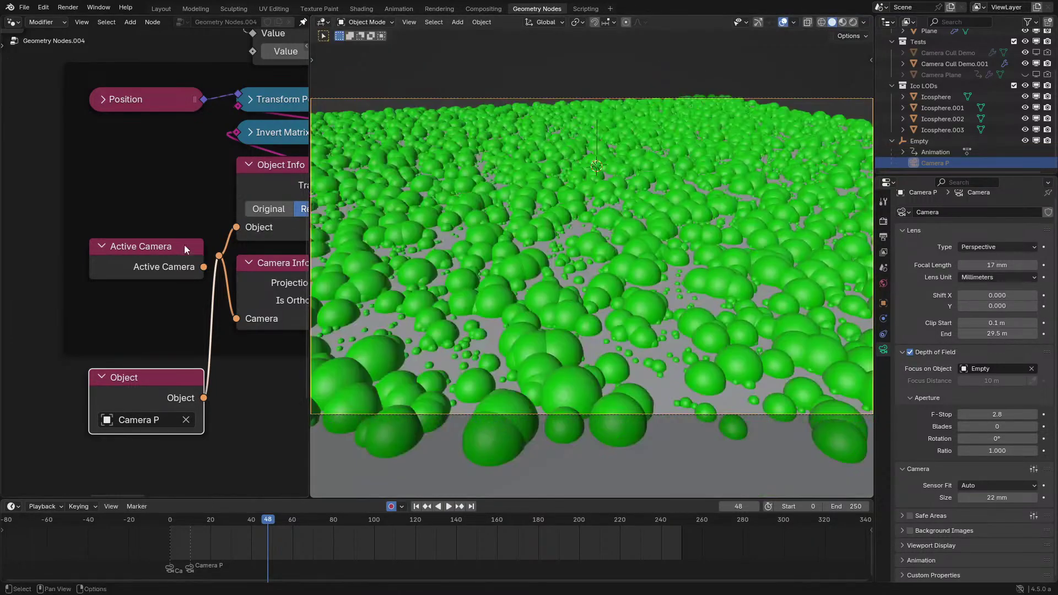
Move Instance on Points and its upstream nodes away from the culling nodes to free up space before Delete Geometry.
scroll(184, 244, down, 4)
key(ctrl+space)
middle_drag(498, 121, 543, 340)
drag(127, 92, 418, 409)
key(g)
click(318, 409)
scroll(722, 88, down, 5)
middle_drag(788, 93, 599, 138)
scroll(599, 138, up, 3)
scroll(600, 142, up, 1)
key(shift+a)
text(set)
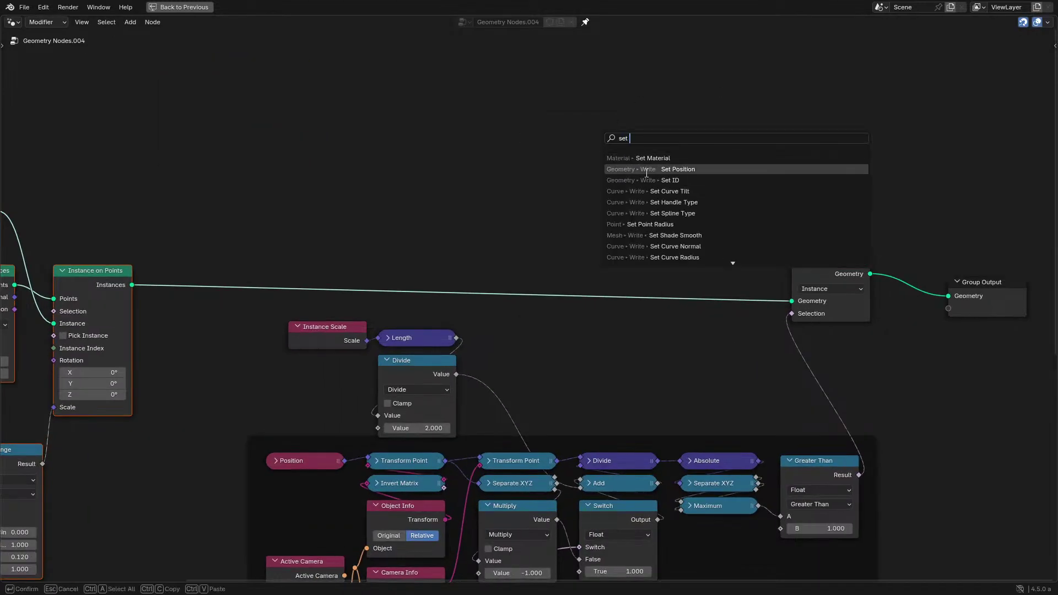
click(647, 173)
click(648, 172)
Insert a Set ID node between Instance on Points and Delete Geometry, and feed its ID from a new Index node.
key(shift+a)
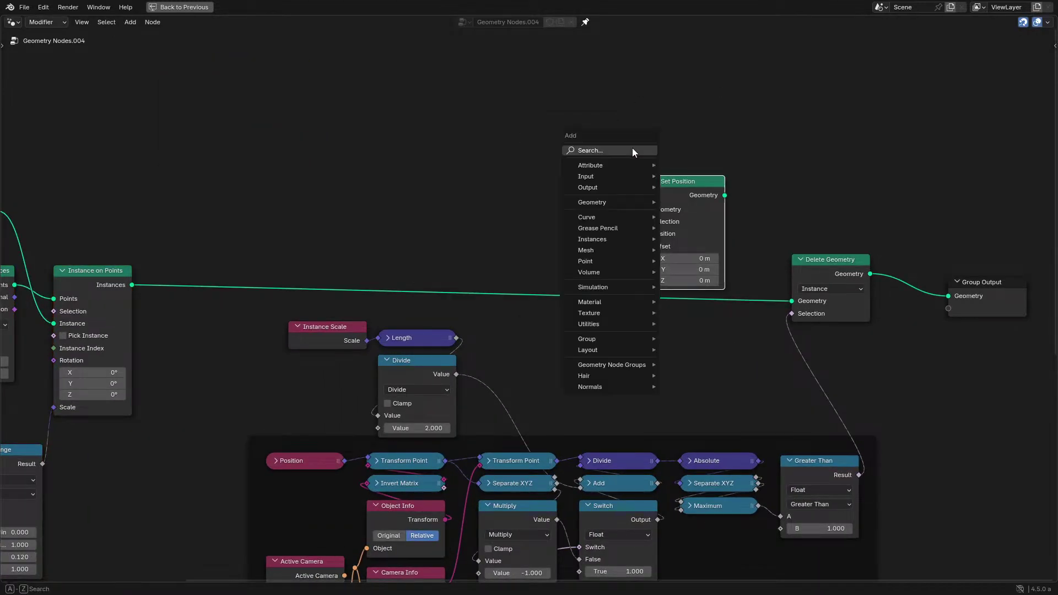
text(set)
click(659, 189)
click(553, 243)
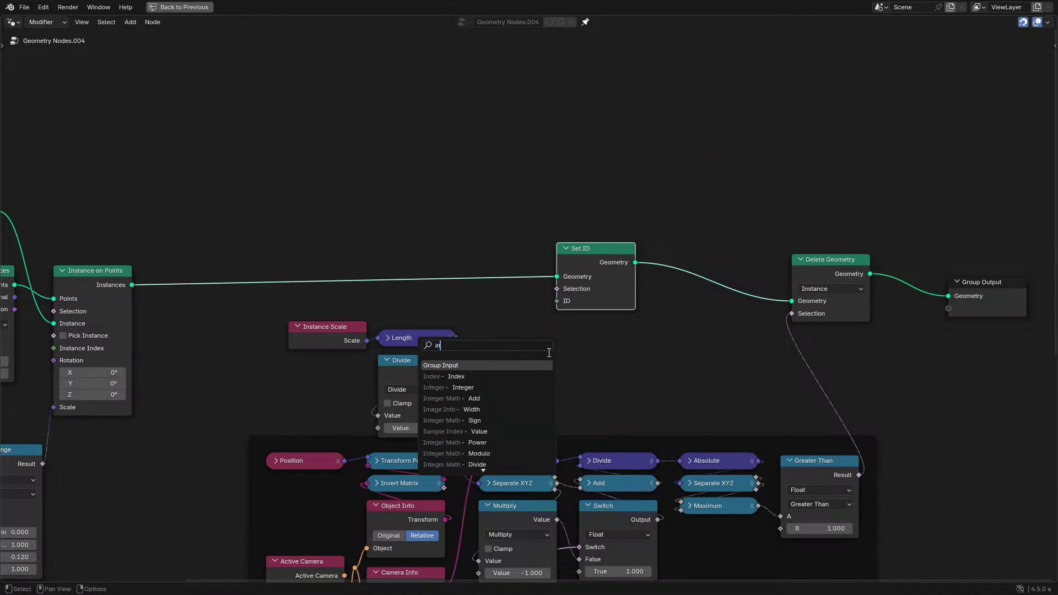
click(497, 380)
click(585, 368)
Collapse the Set ID and Index nodes and place them together just before Delete Geometry.
key(h)
click(594, 263)
key(h)
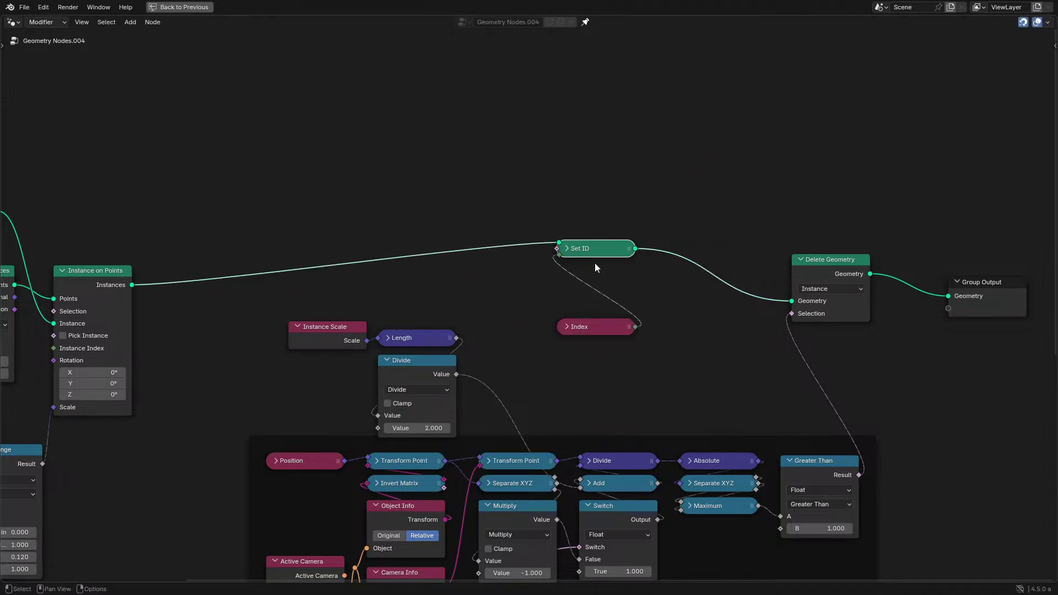
key(g)
click(597, 312)
drag(577, 330, 579, 333)
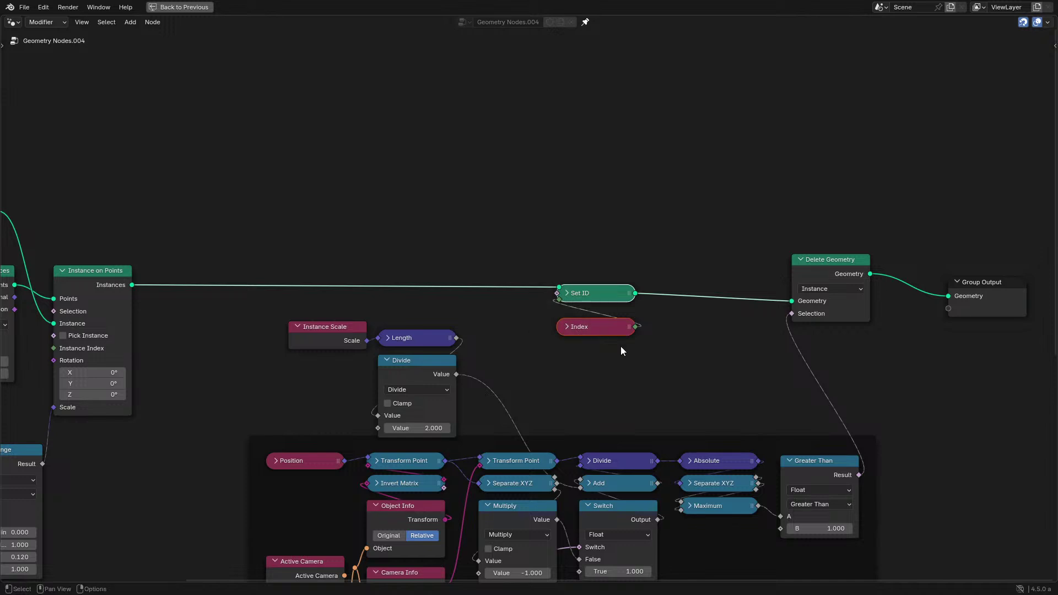
key(g)
click(711, 305)
drag(706, 315, 706, 302)
Insert Scale Instances between Delete Geometry and Group Output, and drive its Scale with a vector Random Value node.
middle_drag(624, 294, 267, 297)
text(sc)
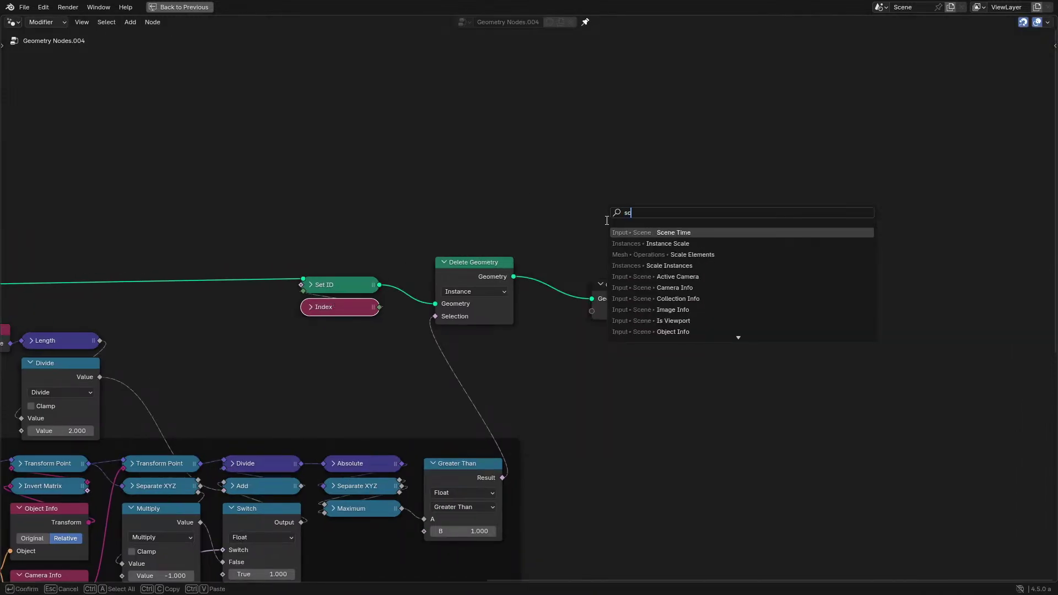
text(a)
click(646, 232)
right_click(562, 261)
key(shift+a)
click(570, 236)
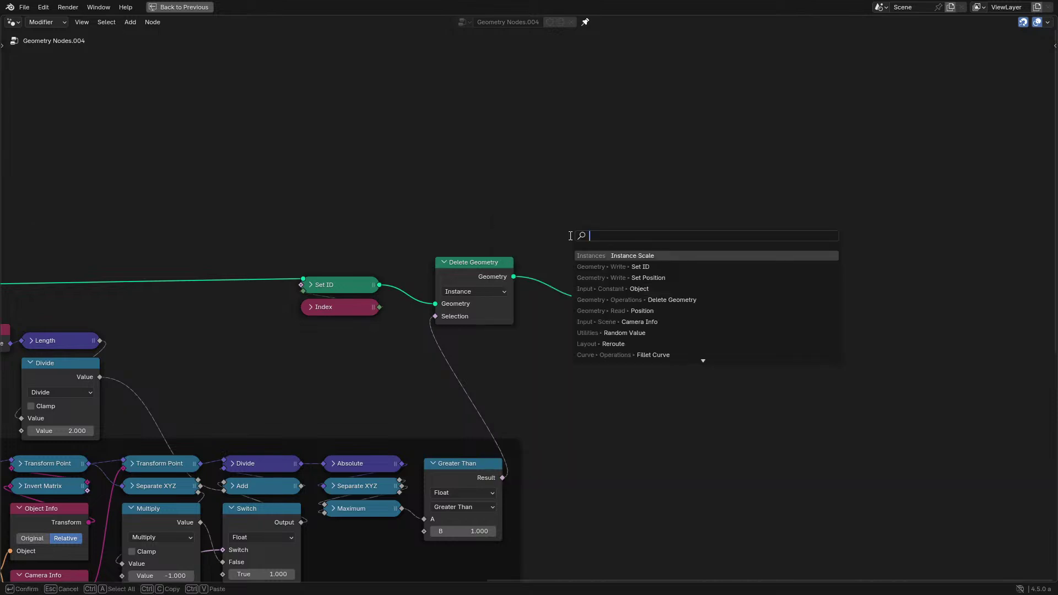
key(Return)
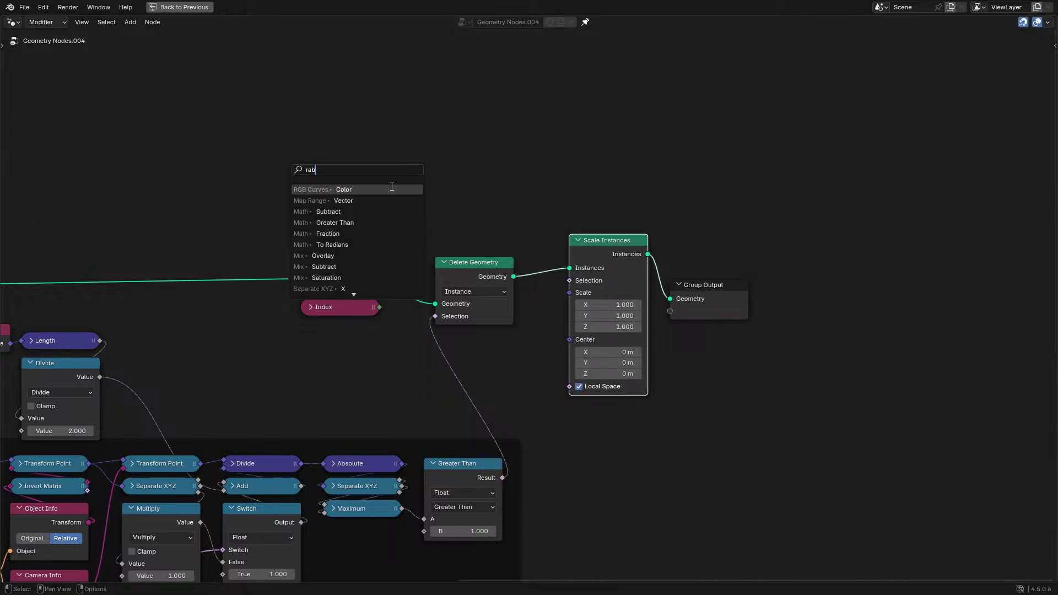
click(379, 190)
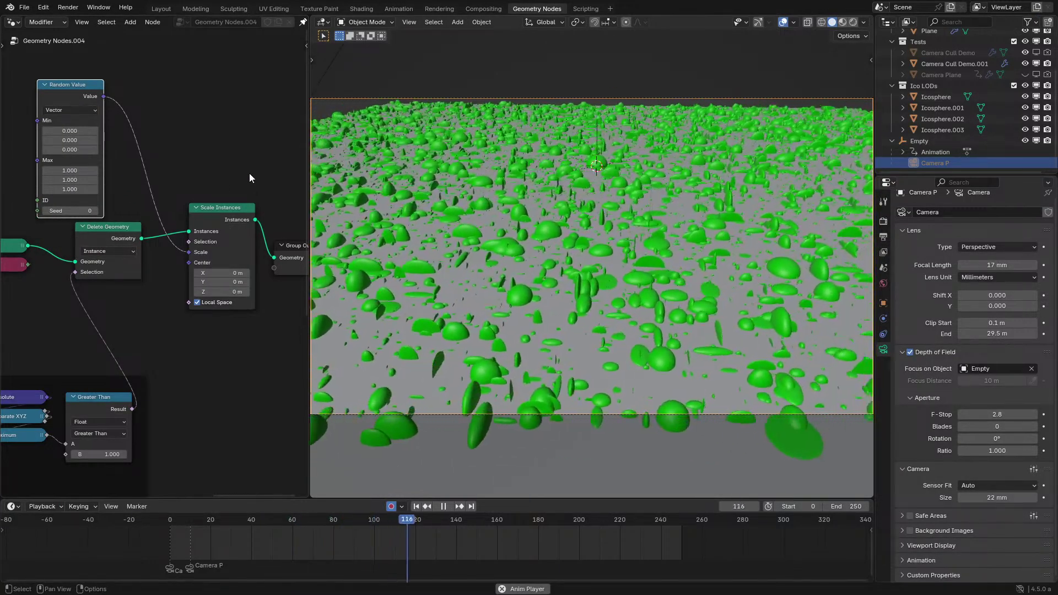
Bypass Set ID by linking Instance on Points directly to Delete Geometry, and test with playback and a cancelled camera move.
middle_drag(71, 241, 177, 243)
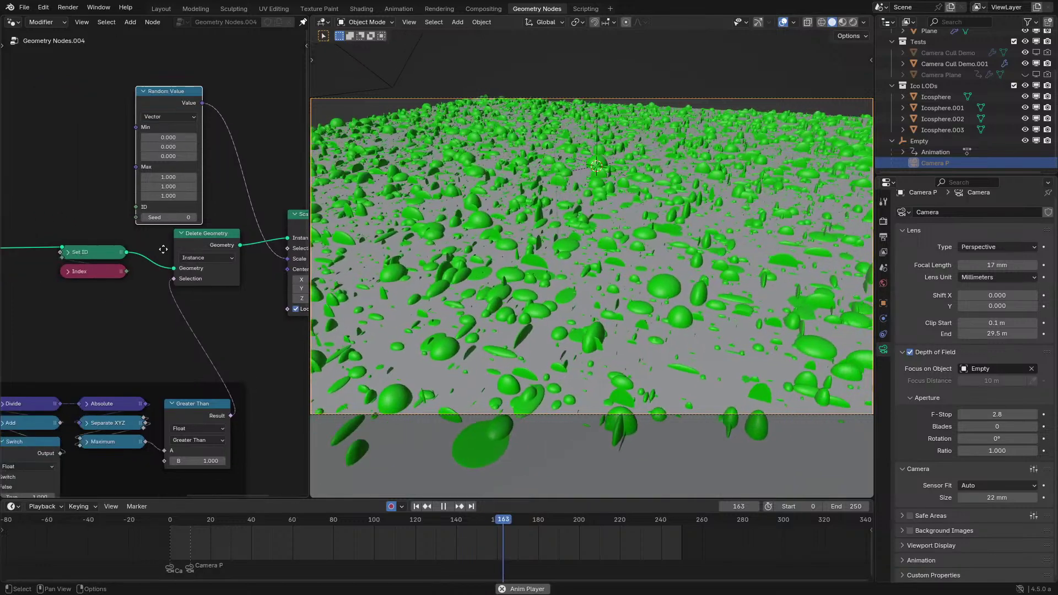
scroll(146, 219, up, 2)
key(space)
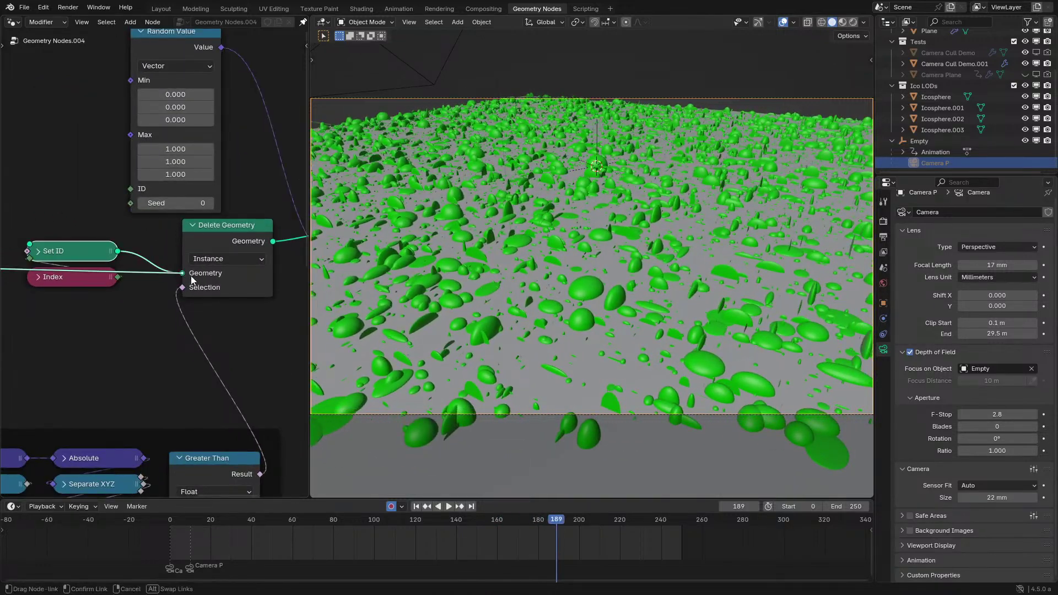
drag(191, 276, 190, 275)
key(space)
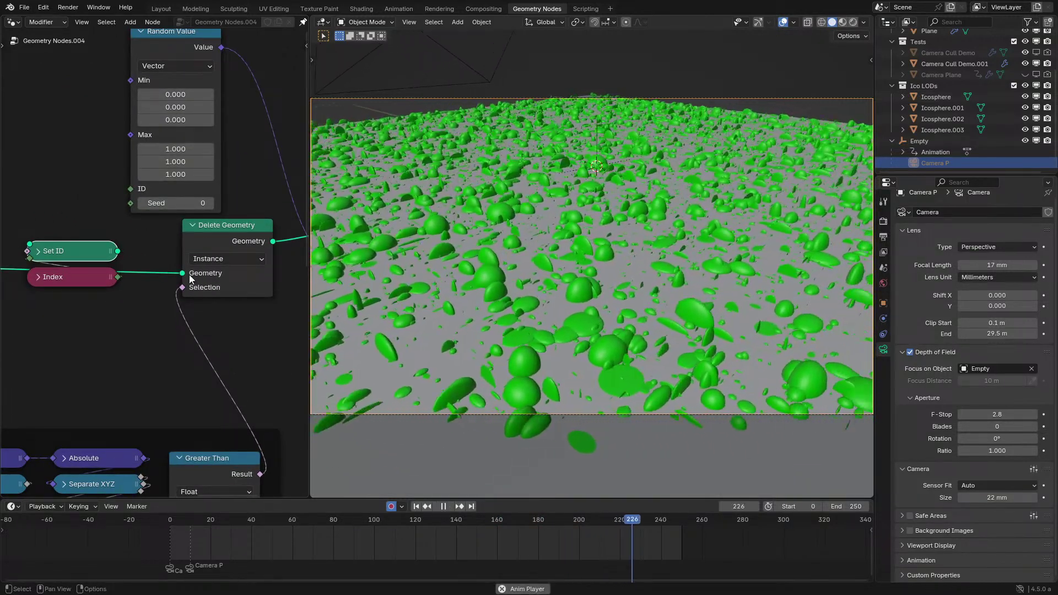
key(space)
key(g)
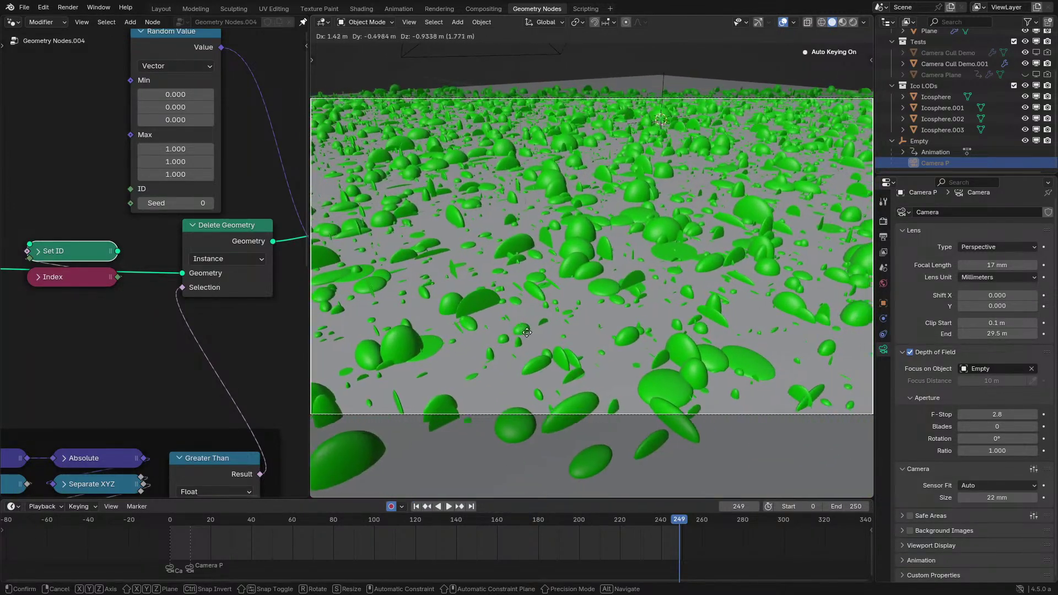
right_click(527, 333)
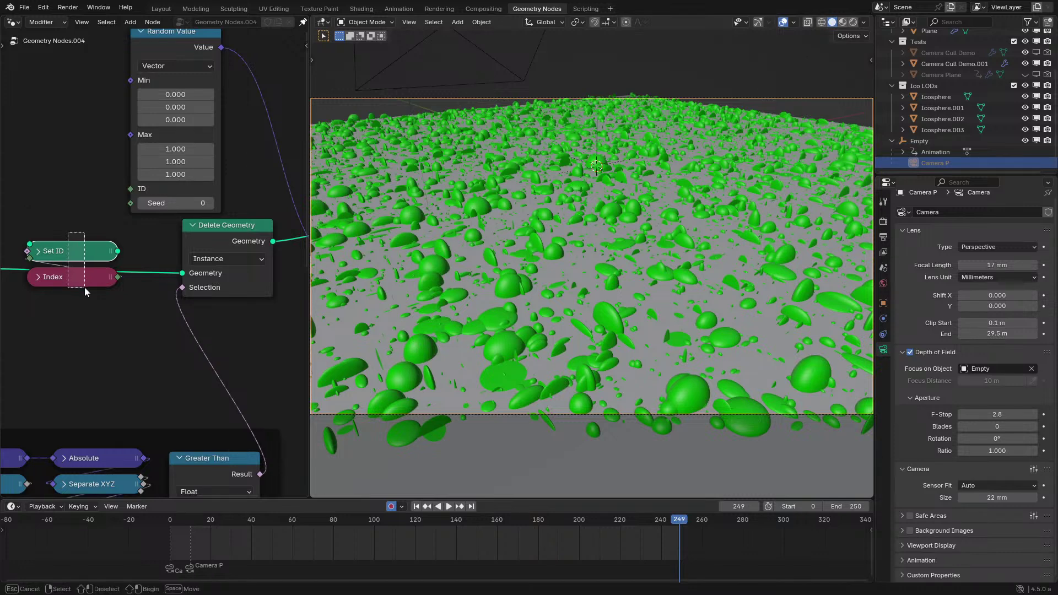
Reconnect the Set ID node between Instance on Points and Delete Geometry.
key(ctrl+space)
key(Home)
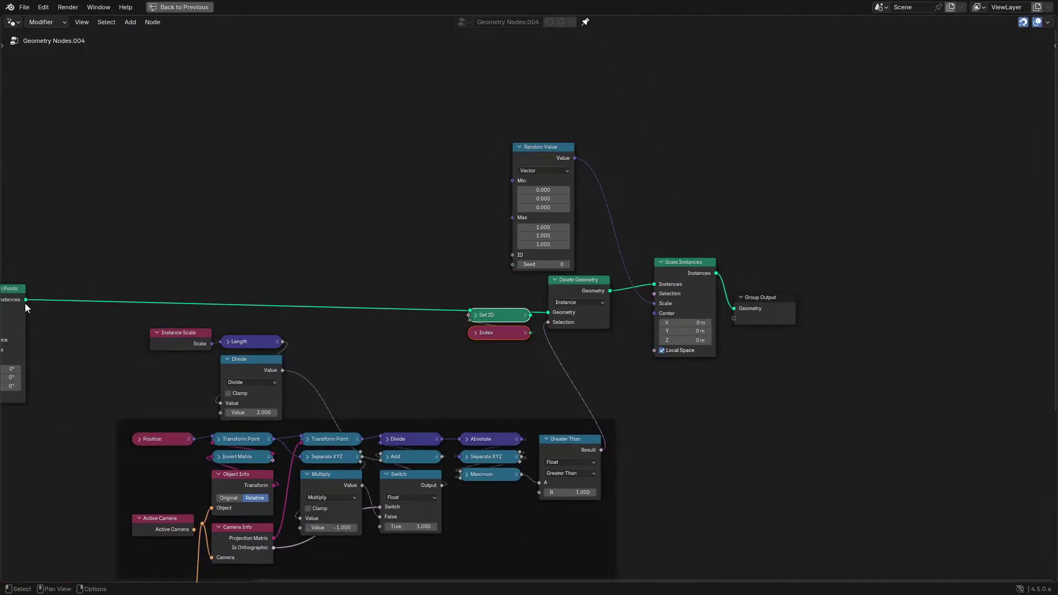
scroll(549, 313, up, 2)
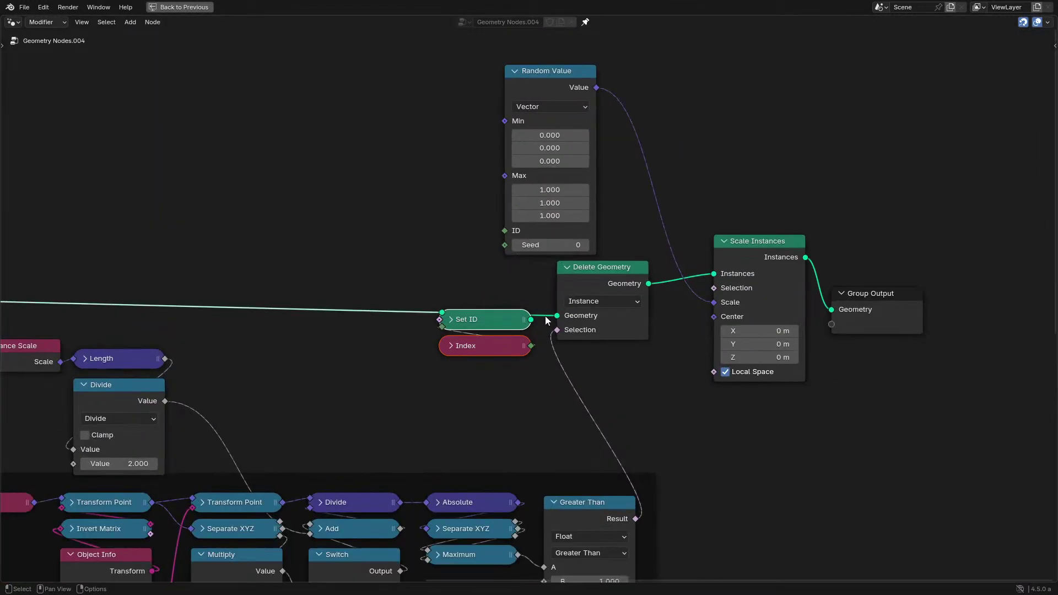
Link Delete Geometry directly to Group Output and delete the Random Value and Scale Instances nodes.
click(600, 278)
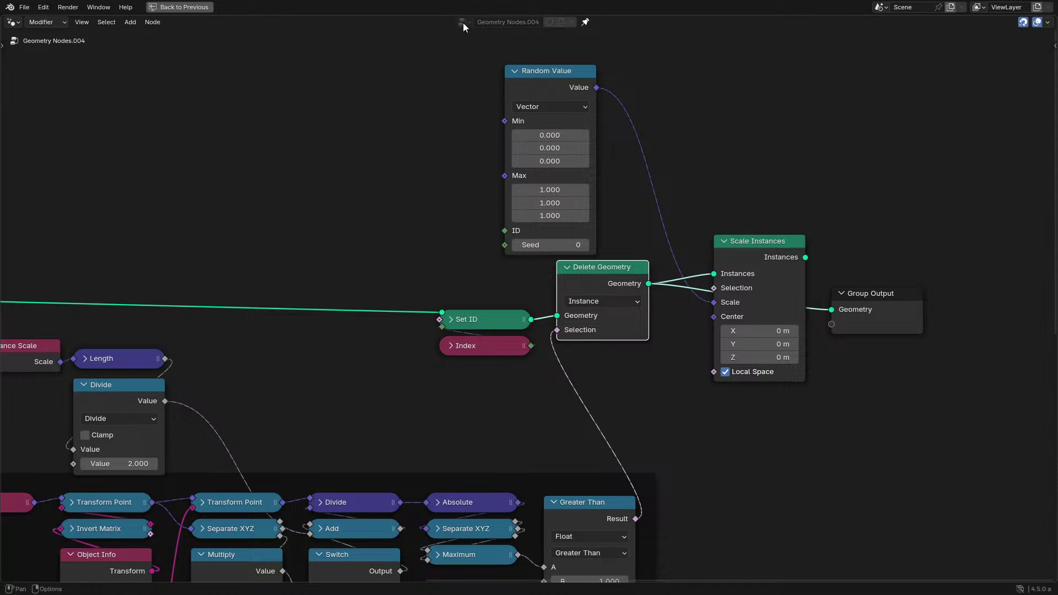
drag(456, 44, 694, 219)
key(x)
key(ctrl+x)
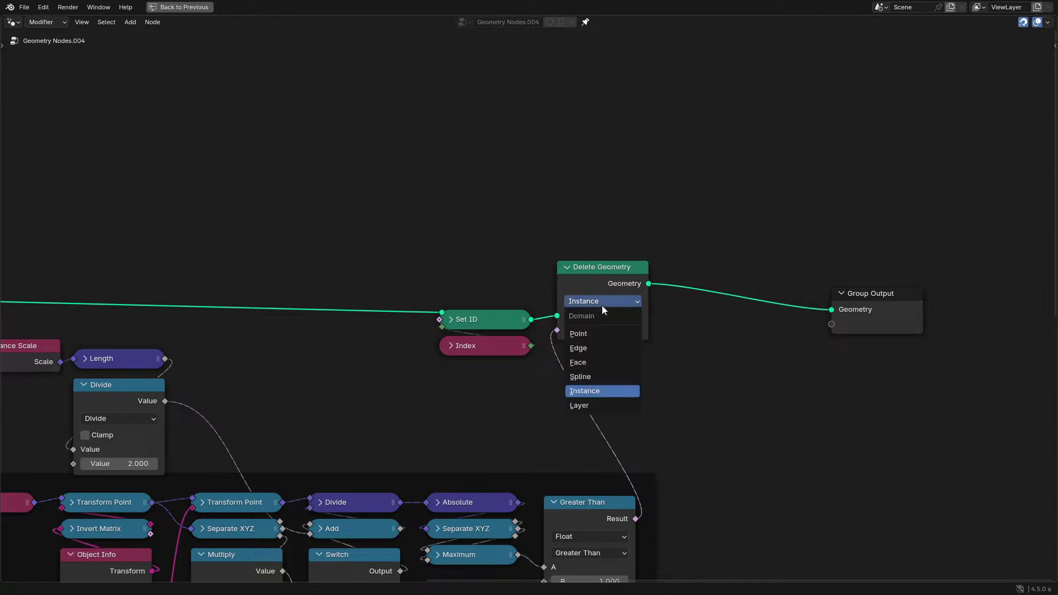
Remove the scale compensation by deleting the Instance Scale, Length, scale Divide and Add nodes.
key(ctrl+space)
scroll(169, 343, down, 2)
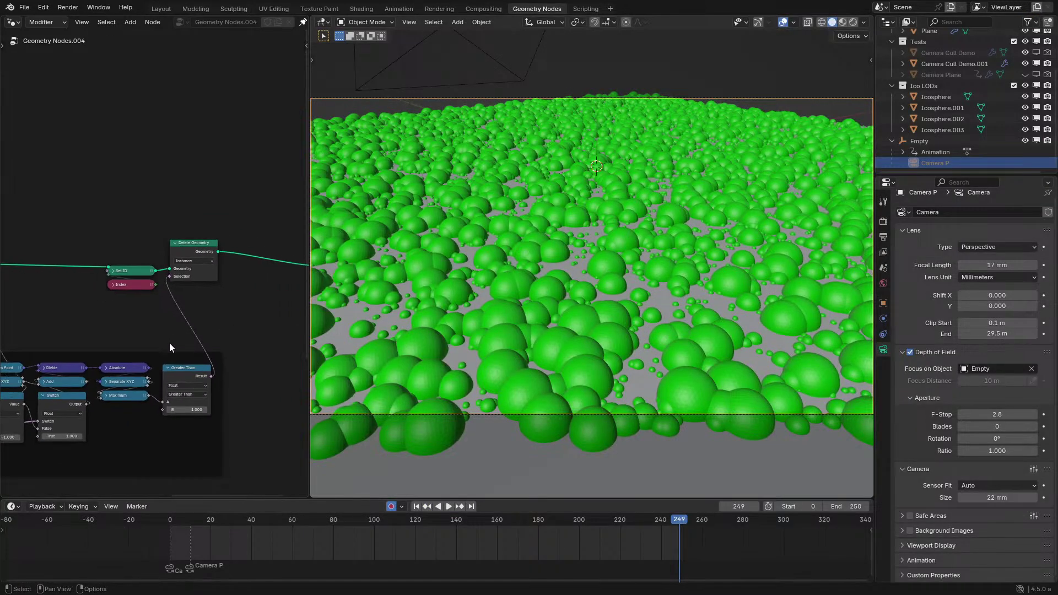
middle_drag(170, 343, 165, 331)
key(ctrl+space)
scroll(360, 239, up, 1)
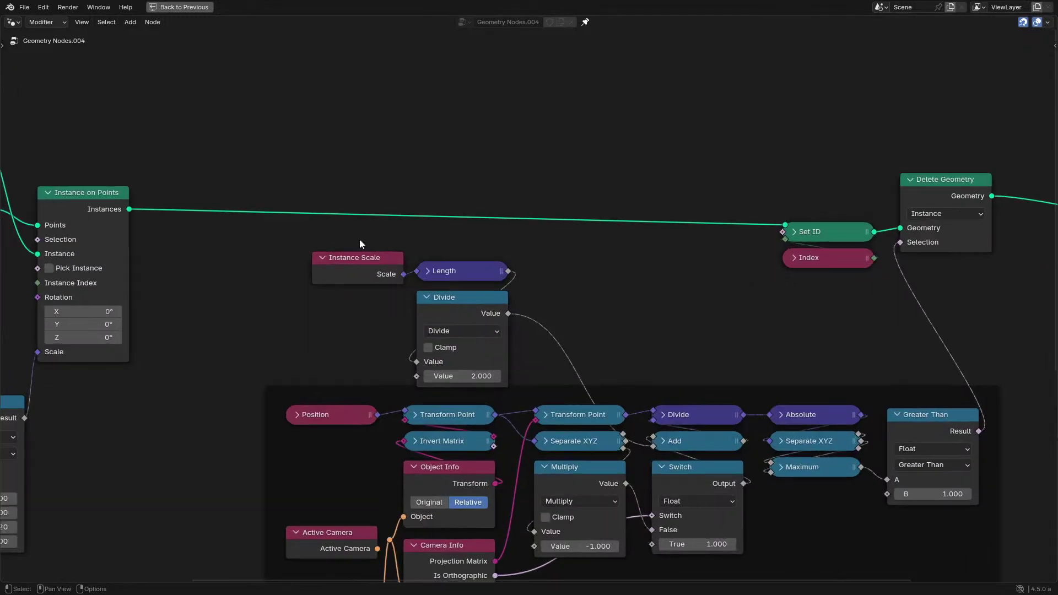
drag(359, 239, 484, 342)
middle_drag(484, 341, 428, 222)
key(g)
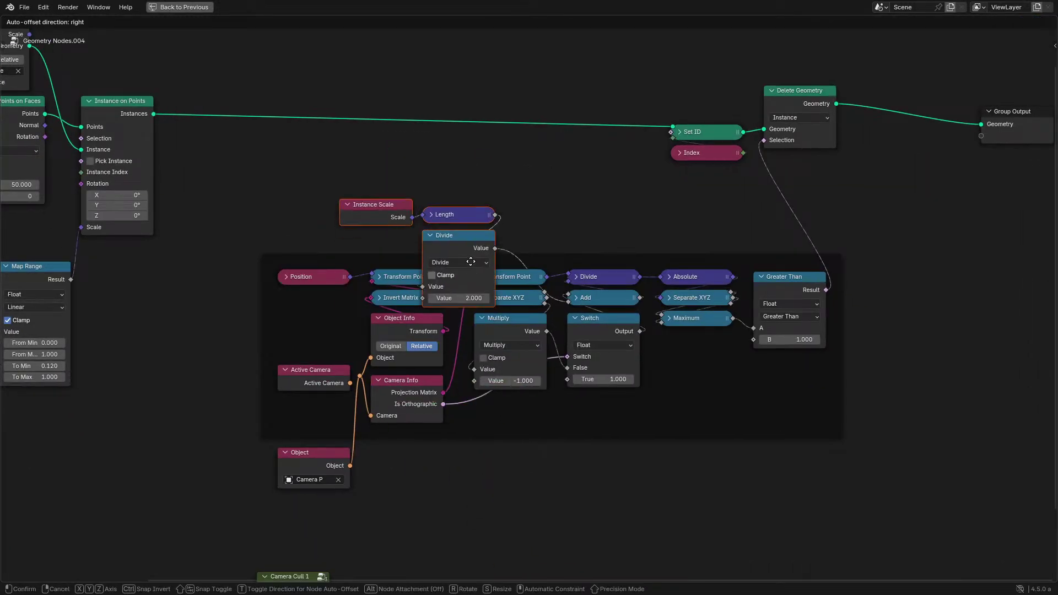
key(Escape)
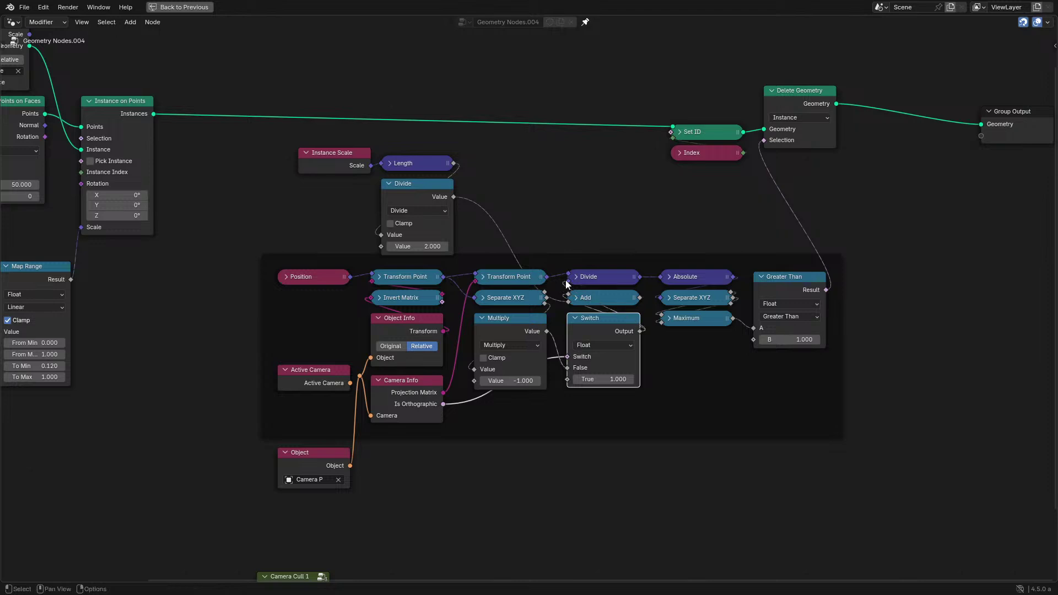
drag(276, 120, 468, 201)
key(x)
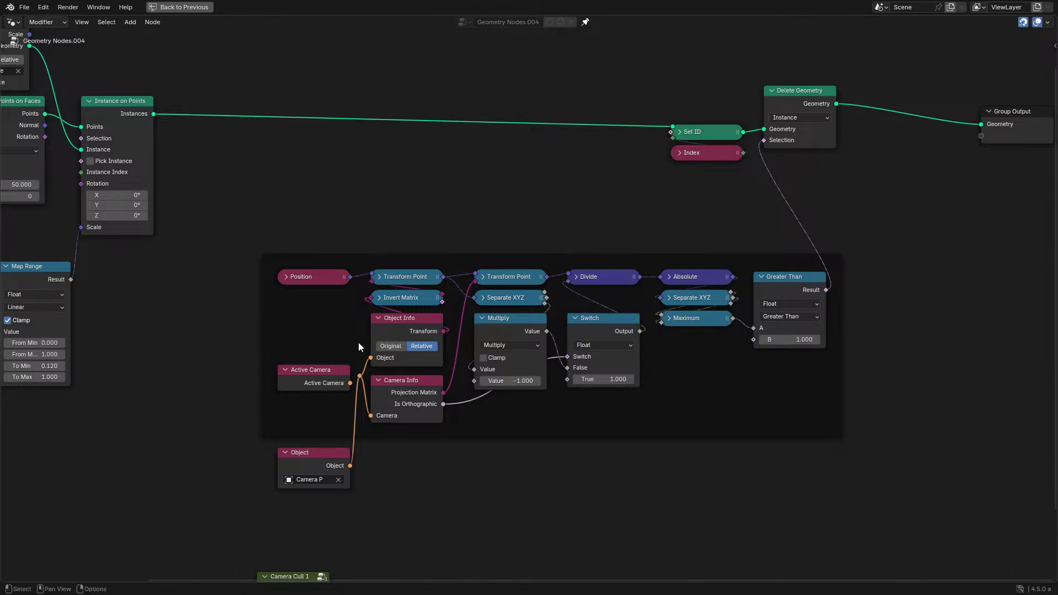
Place Active Camera outside the frame, link it to the camera inputs in place of Object, and move Object beneath it.
scroll(270, 403, up, 2)
key(shift+d)
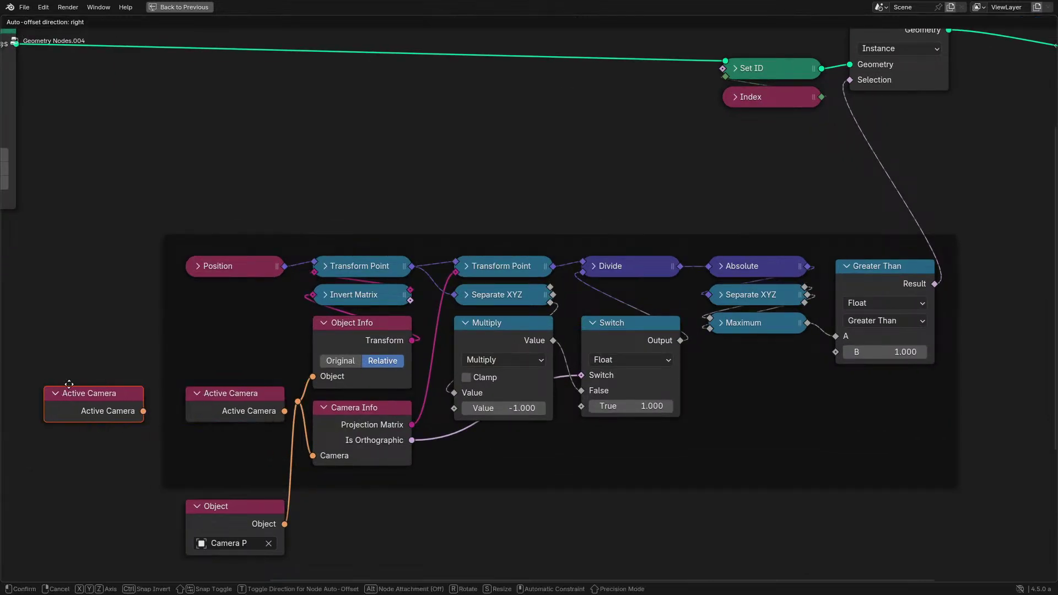
click(116, 401)
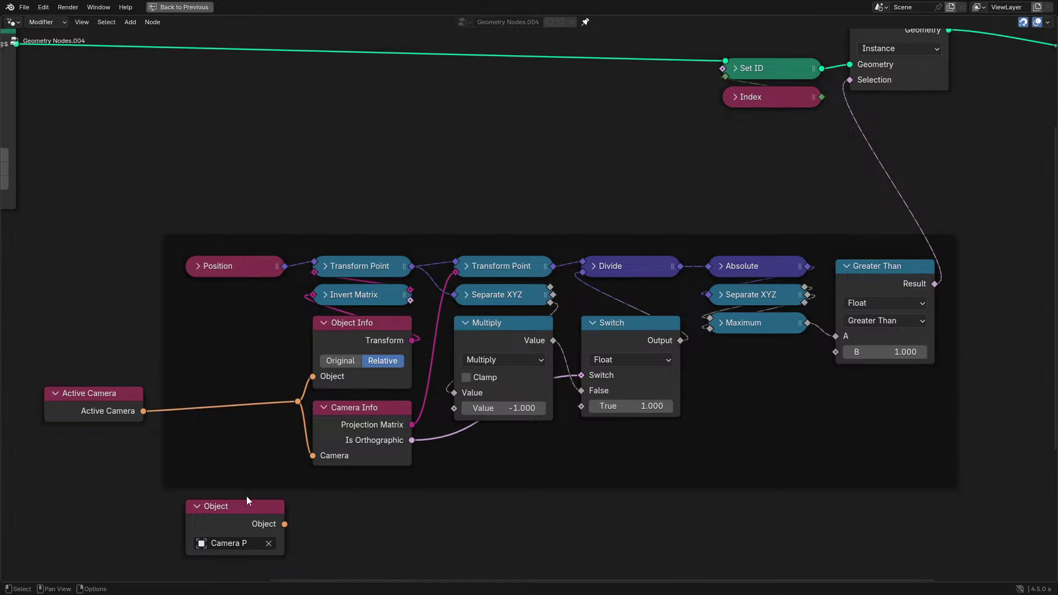
drag(247, 497, 95, 444)
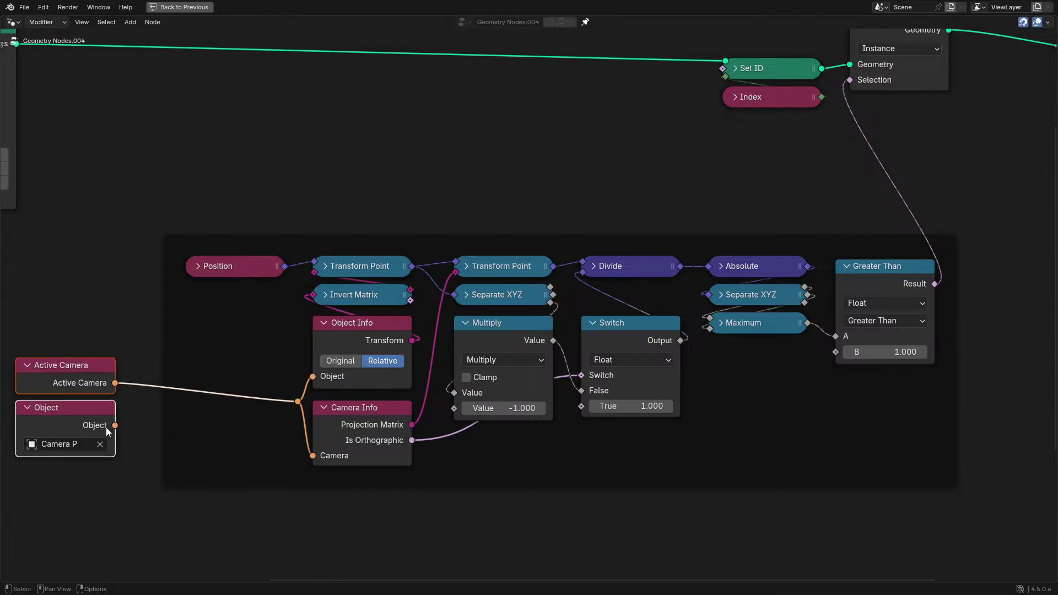
Test the simplified culling by replaying the animation, moving the camera and changing its lens shift, cancelling the camera changes.
key(ctrl+space)
key(space)
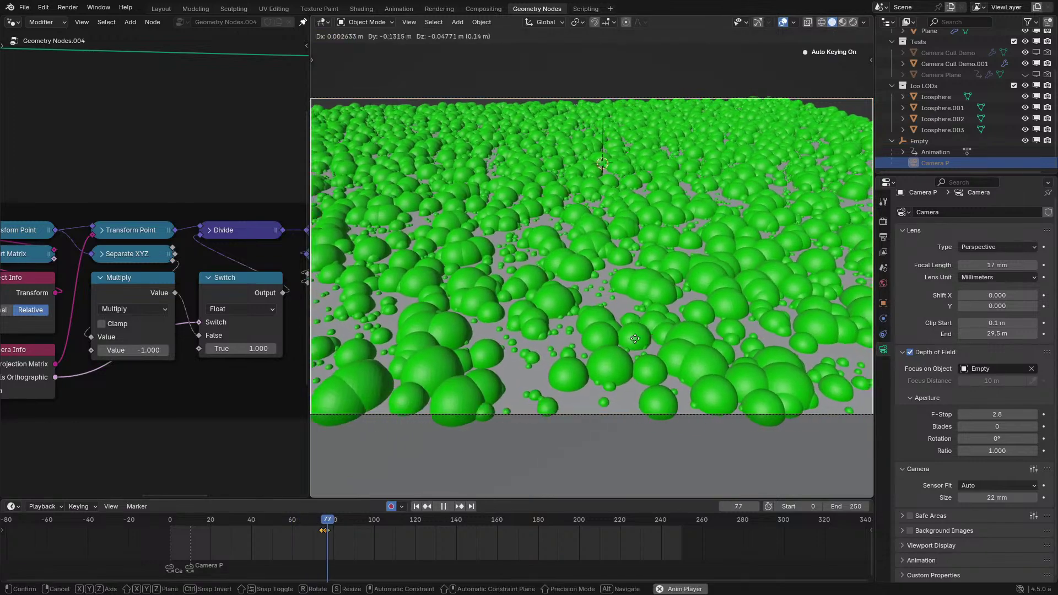
key(space)
drag(1017, 296, 997, 306)
right_click(1017, 295)
right_click(997, 306)
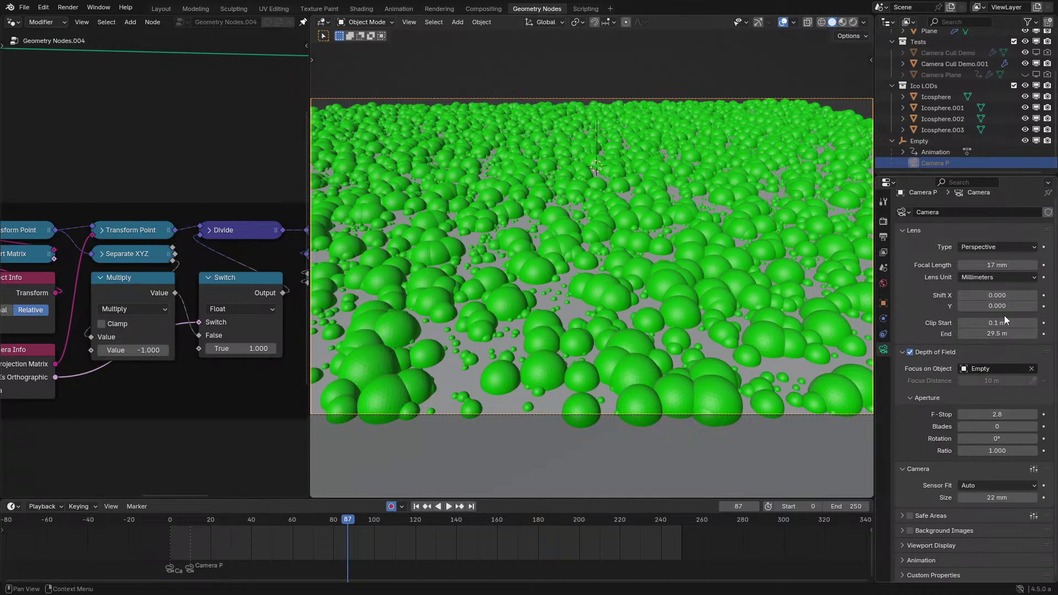
Review the simplified culling node chain up to Delete Geometry and replay the animation.
scroll(159, 342, down, 2)
key(ctrl+space)
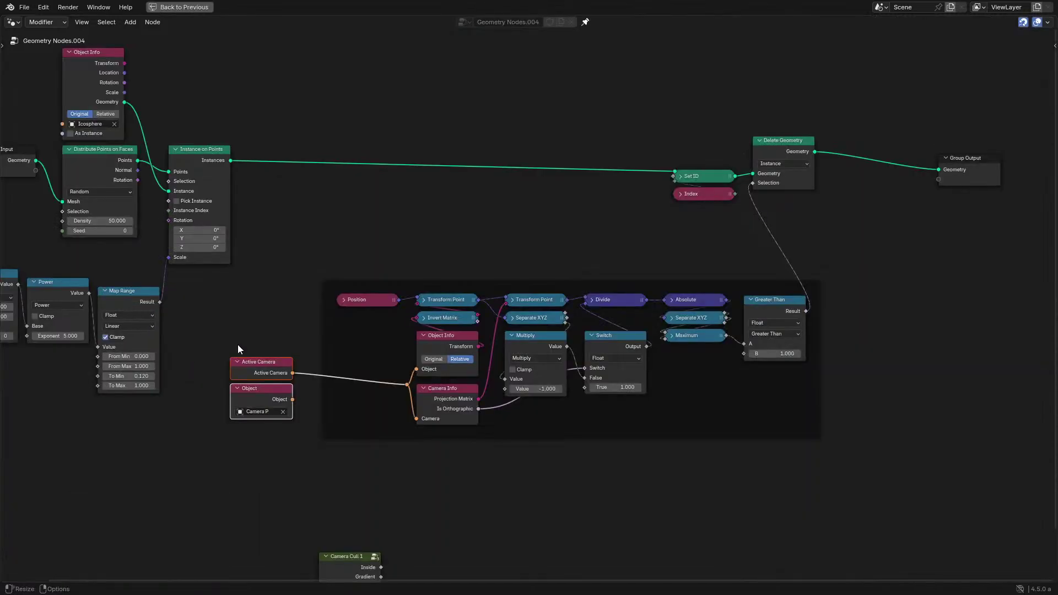
scroll(237, 345, up, 4)
key(ctrl+space)
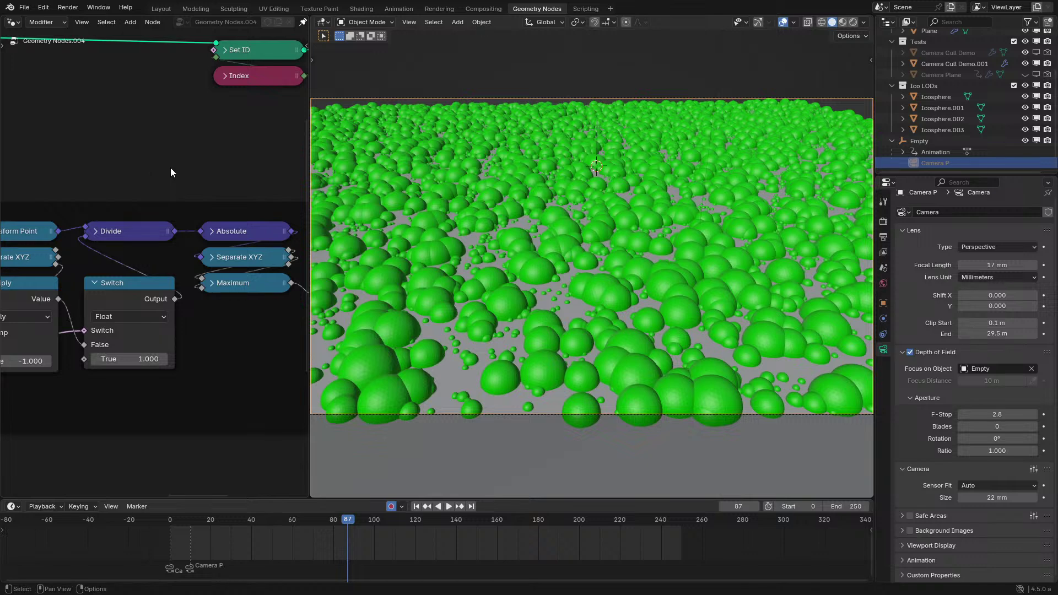
key(space)
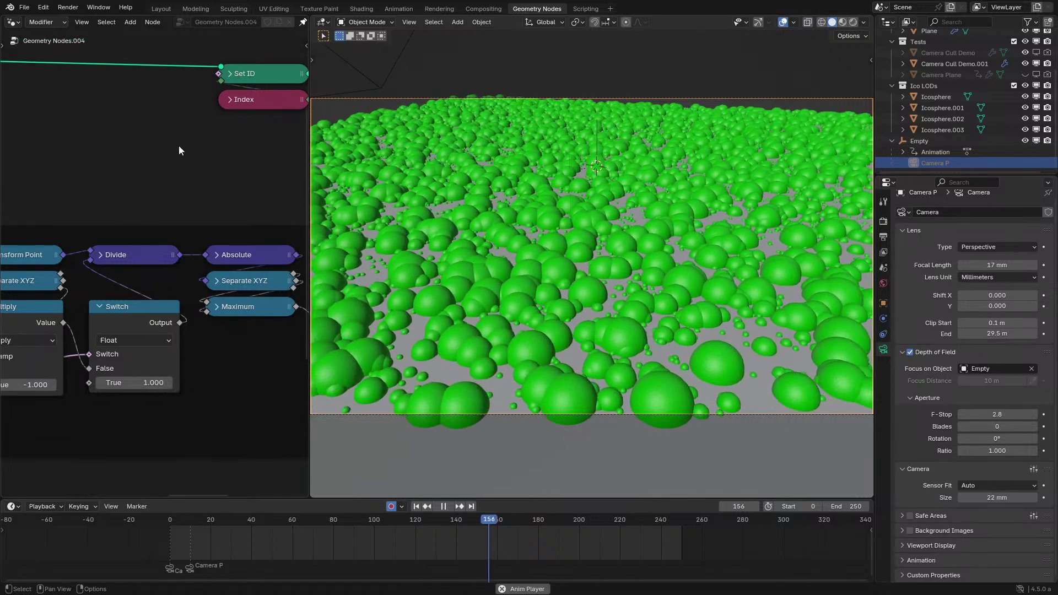
key(ctrl+space)
middle_drag(355, 252, 478, 220)
scroll(559, 176, down, 3)
middle_drag(656, 138, 474, 203)
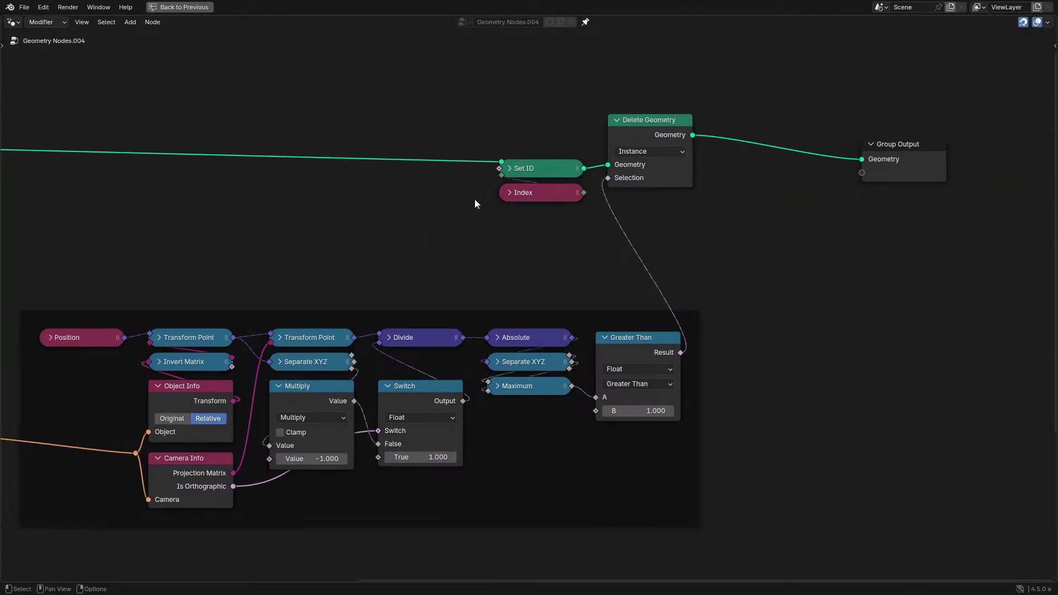
key(ctrl+space)
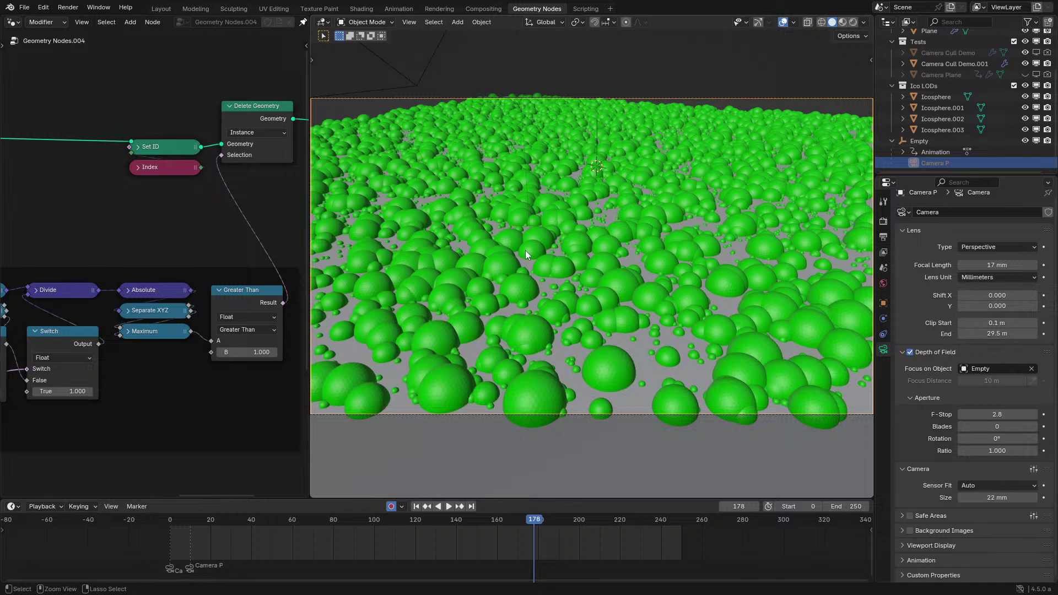
Examine the culled icospheres from outside the camera view and select the ground plane.
scroll(161, 281, down, 5)
middle_drag(513, 286, 575, 342)
scroll(604, 381, down, 4)
click(604, 381)
scroll(575, 343, down, 3)
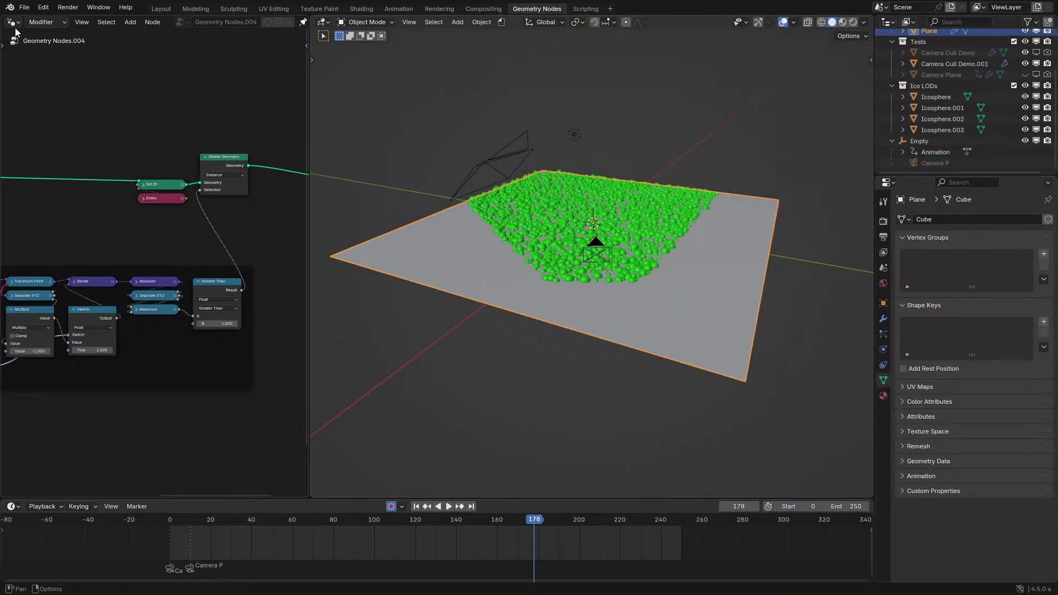
key(Tab)
right_click(658, 232)
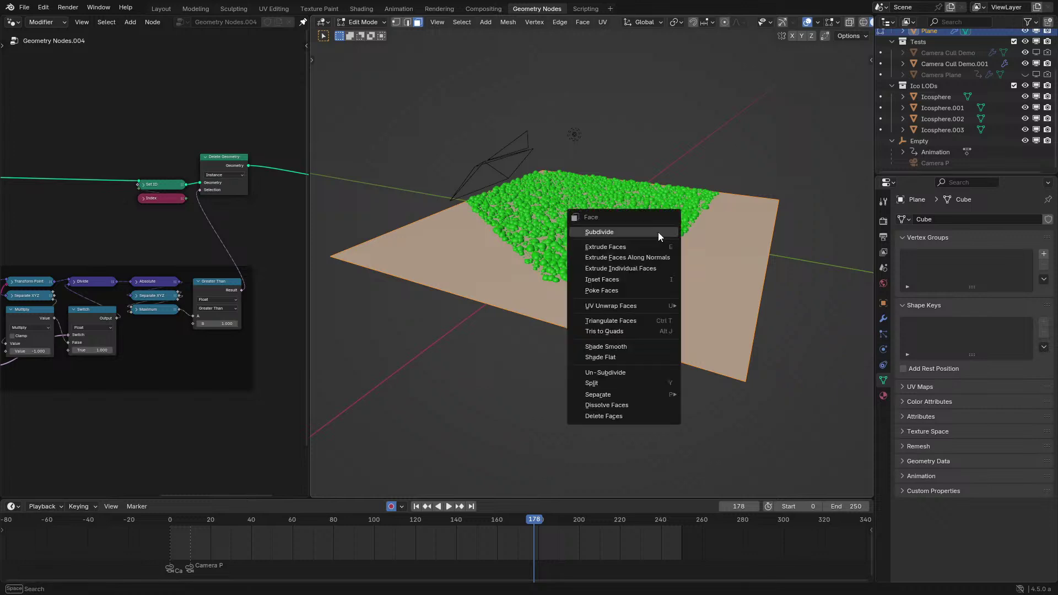
key(Escape)
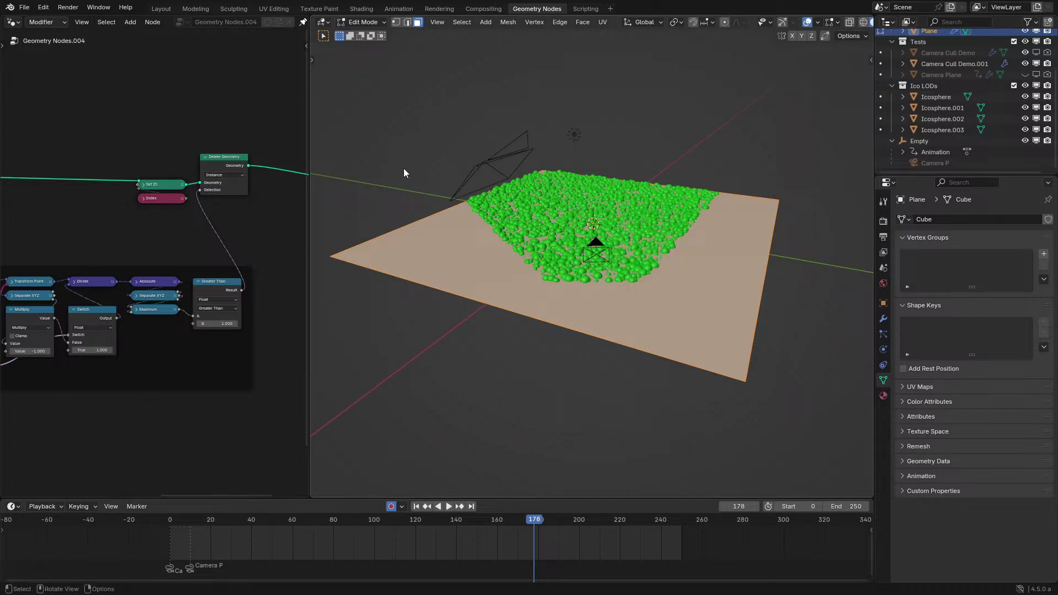
key(Tab)
Hide the ground plane and select the scattered icospheres object Camera Cull Demo.001.
click(691, 296)
key(h)
click(659, 241)
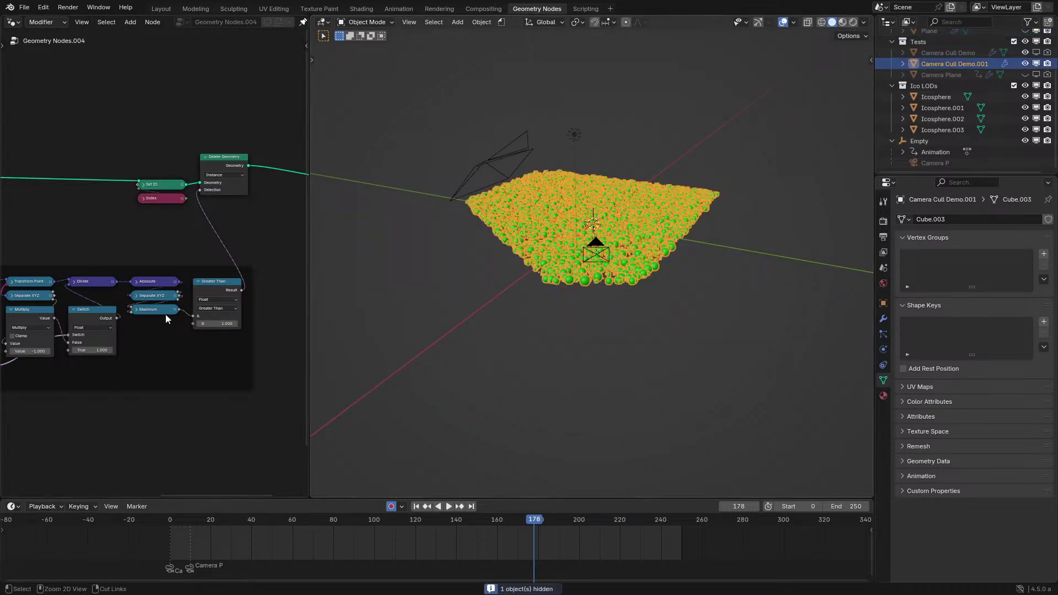
Add a Grid mesh node in the empty area above the Instance on Points output link.
key(ctrl+space)
middle_drag(396, 170, 531, 311)
key(shift+a)
text(gri)
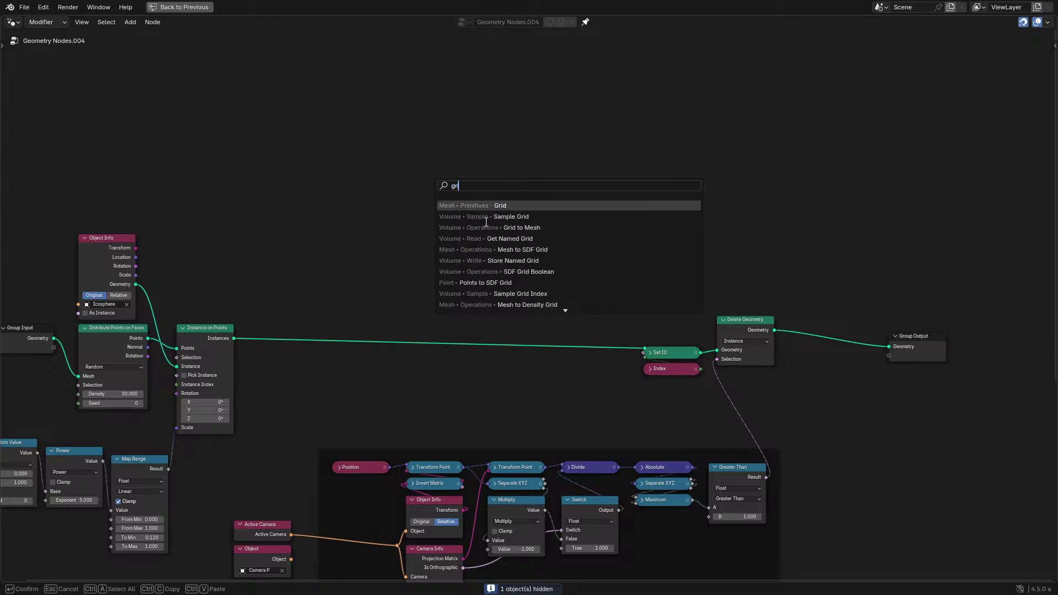
key(Return)
Add a Delete Geometry node fed by the Grid's Mesh and link the Greater Than Result to its Selection.
scroll(574, 213, up, 8)
middle_drag(751, 336, 403, 198)
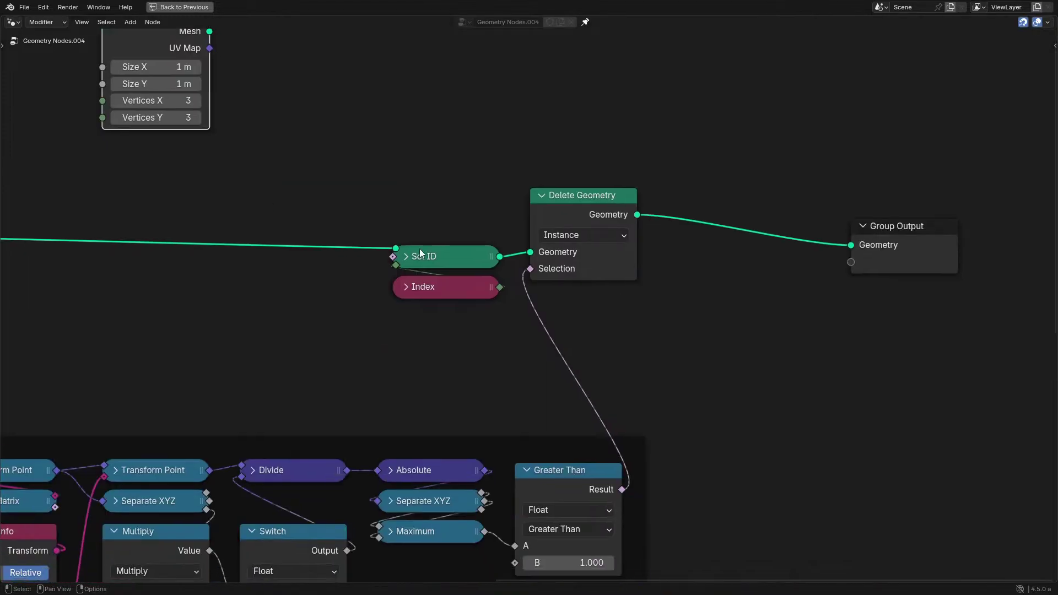
scroll(419, 249, down, 1)
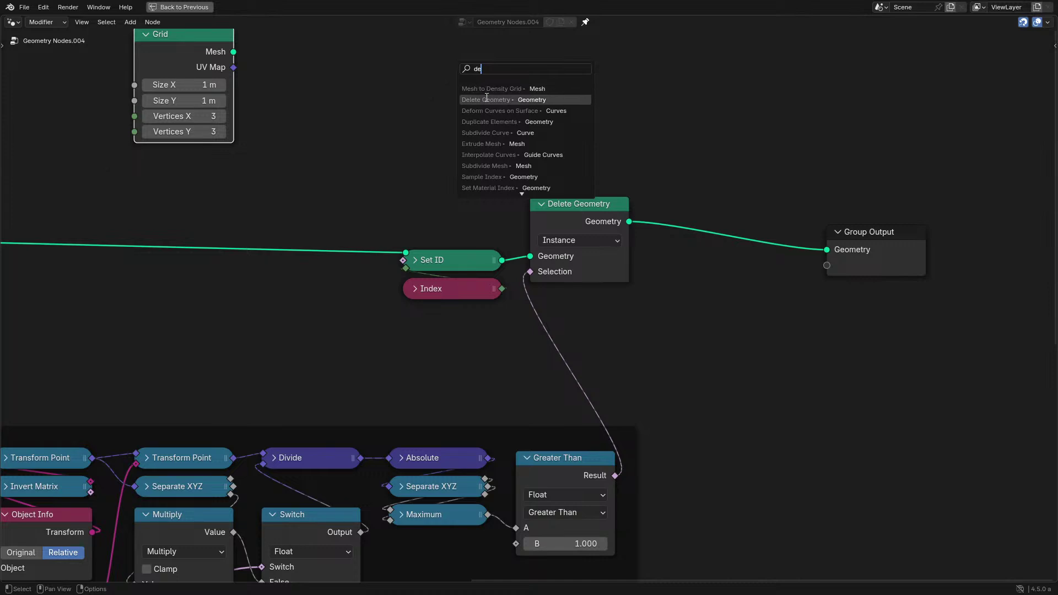
click(487, 99)
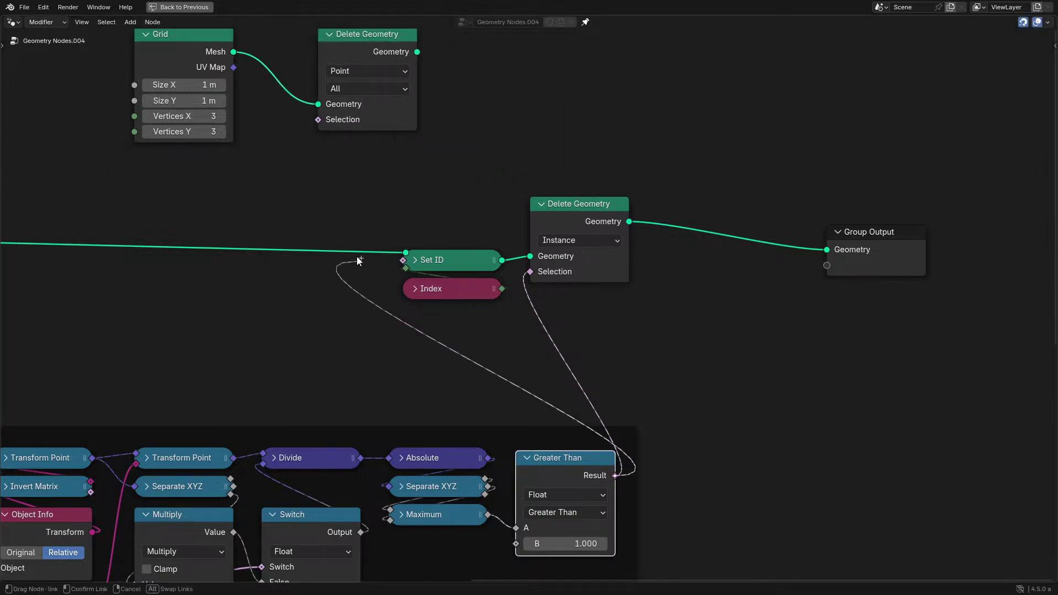
drag(324, 130, 324, 130)
Route the Grid's Delete Geometry node to the Group Output in place of the instance one.
scroll(496, 314, down, 4)
middle_drag(368, 332, 523, 220)
middle_drag(608, 164, 540, 372)
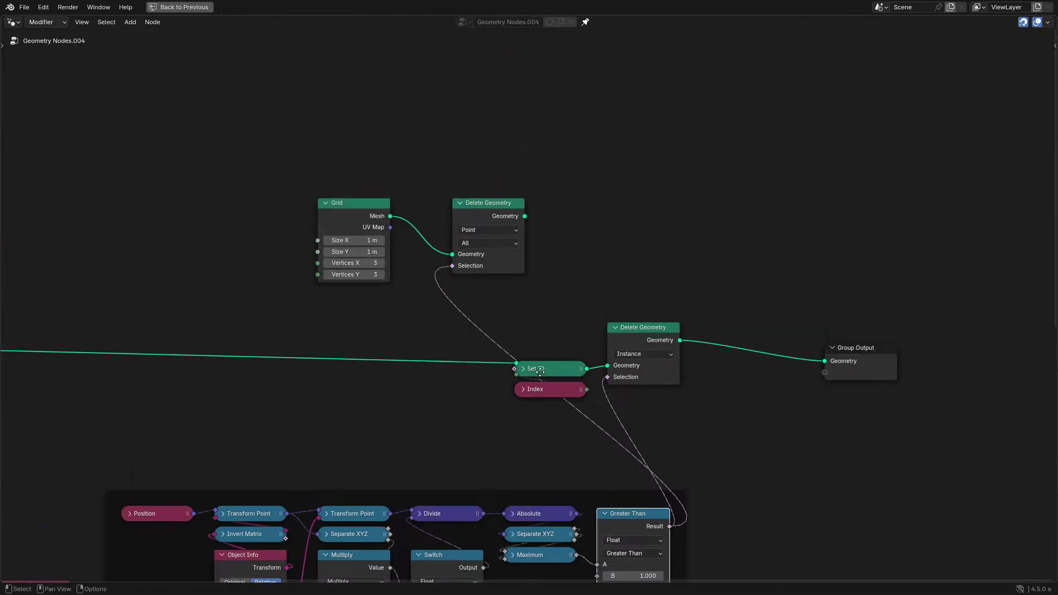
ctrl+shift+click(491, 210)
key(ctrl+space)
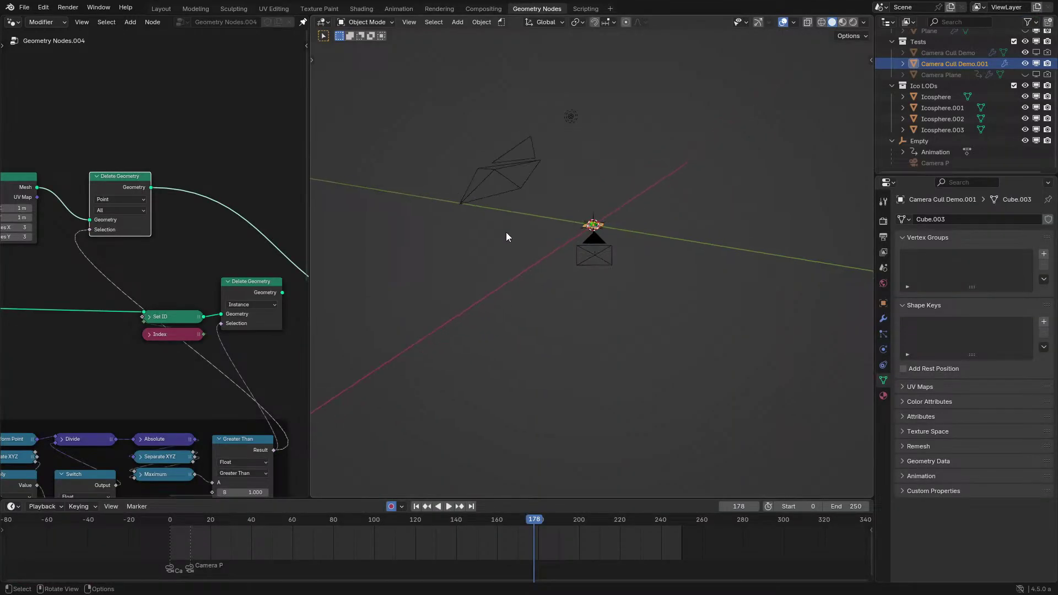
Set the Grid's Size X and Size Y to 30 m and both vertex counts to 250.
middle_drag(13, 214, 130, 276)
scroll(131, 276, up, 3)
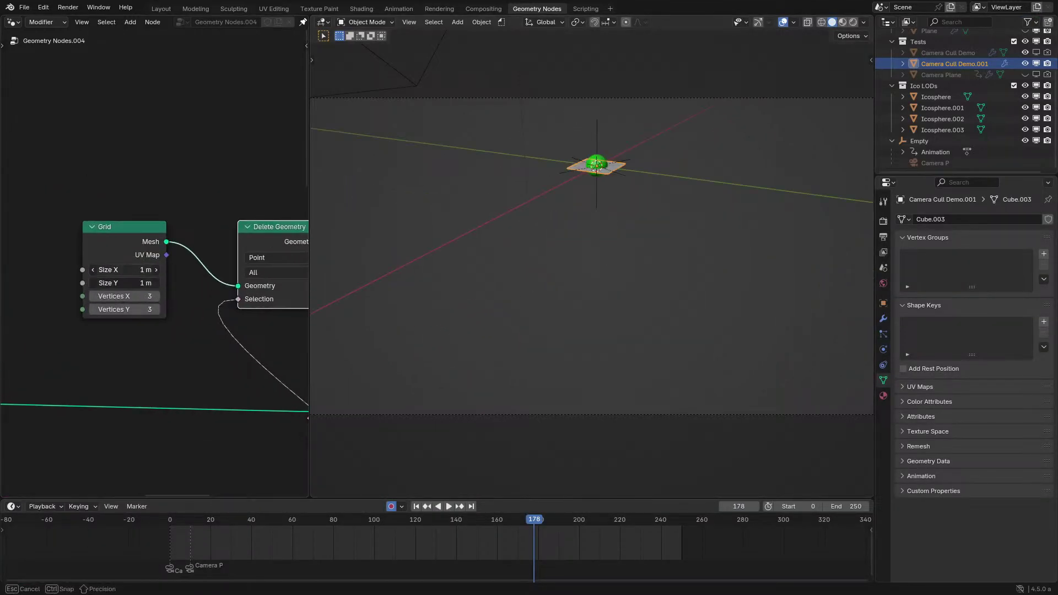
drag(127, 282, 215, 282)
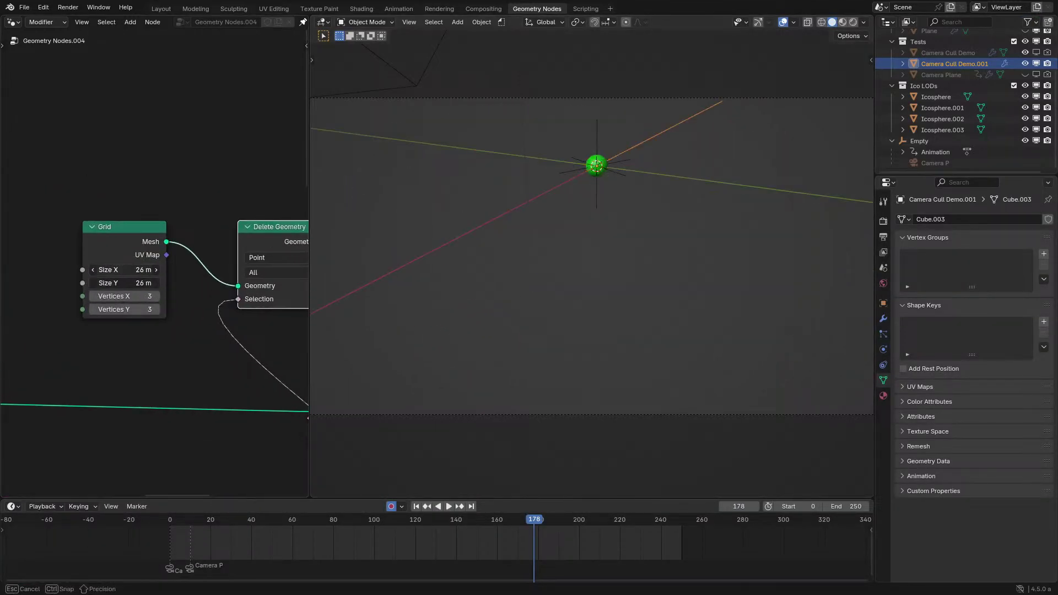
click(126, 301)
text(250)
key(Return)
Play the animation and inspect the culled grid in wireframe and rendered shading, returning to solid shading.
key(space)
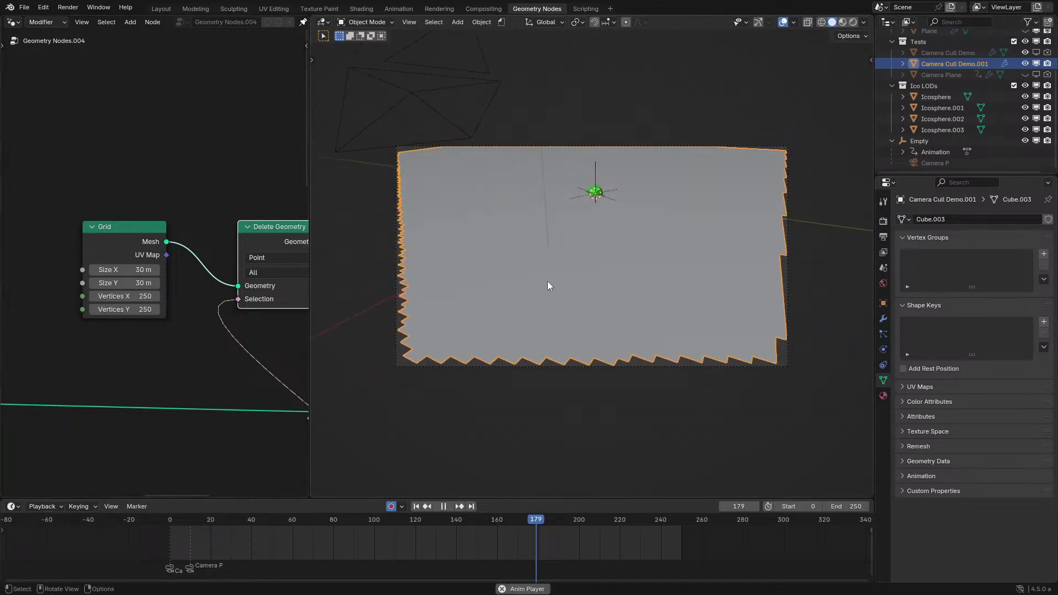
key(space)
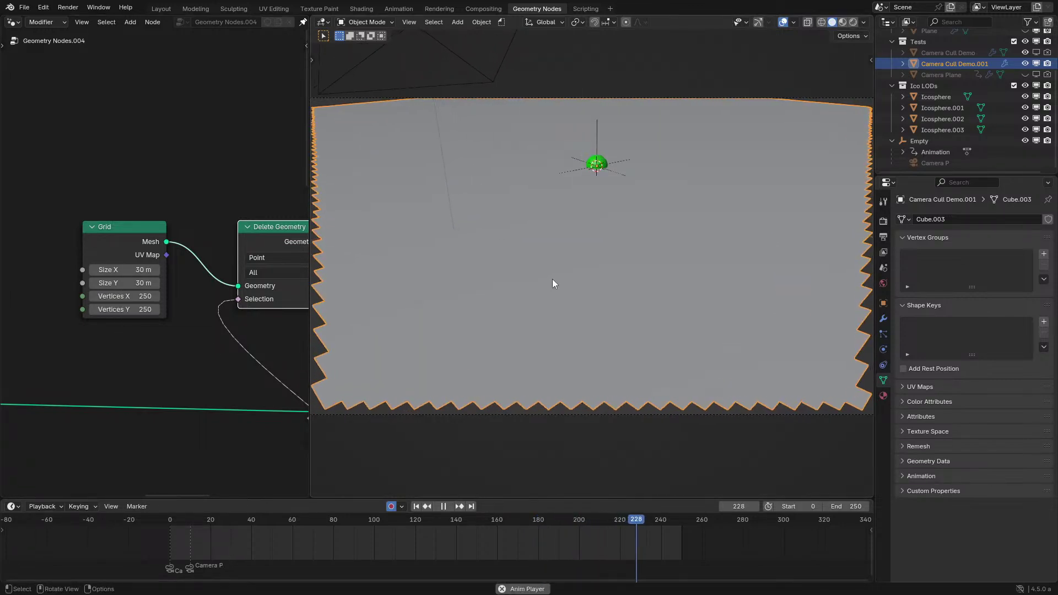
key(shift+z)
key(space)
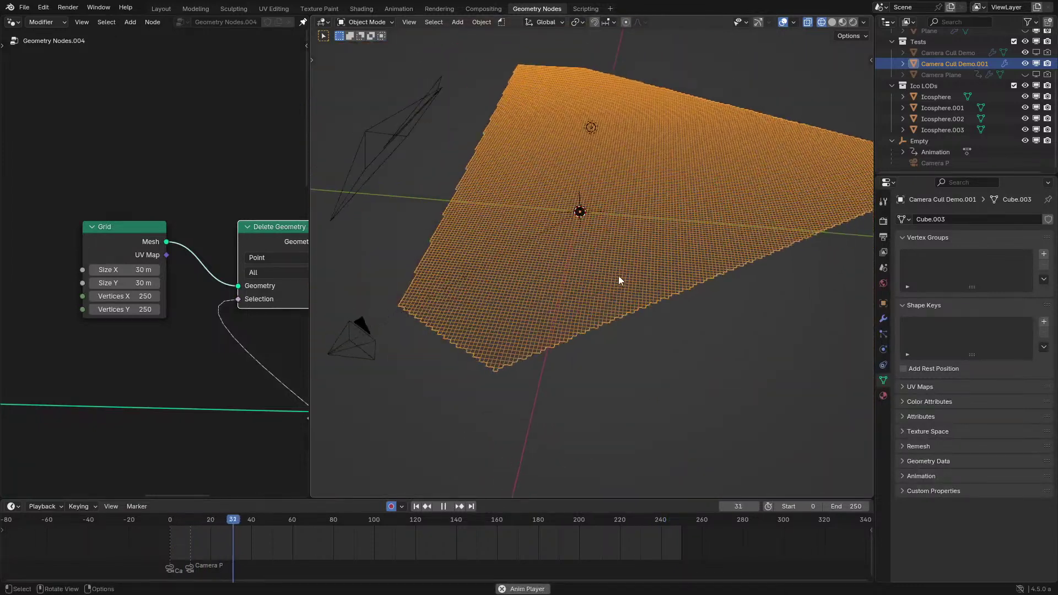
key(z)
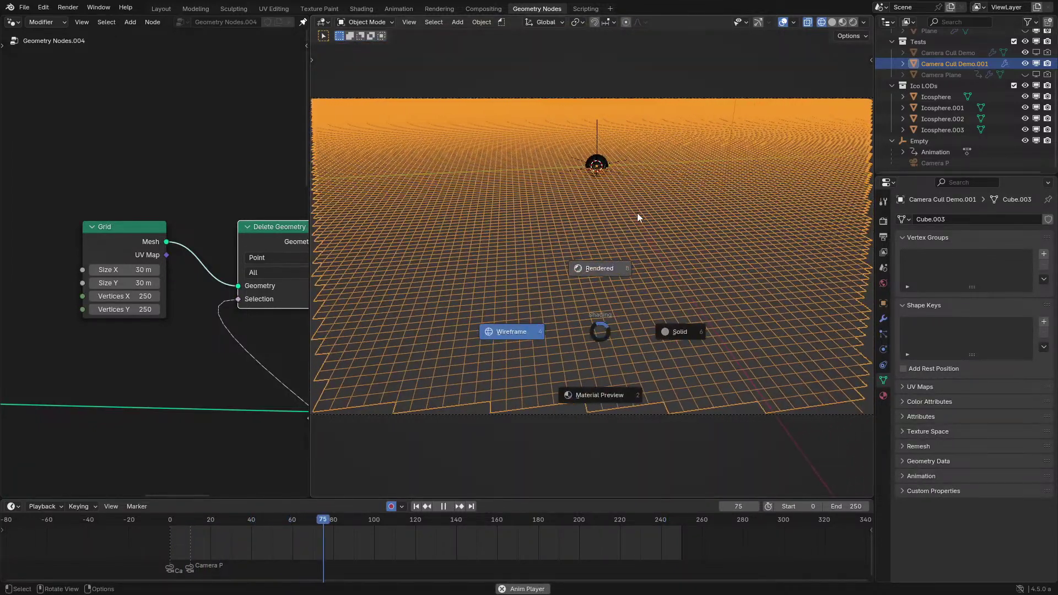
click(622, 247)
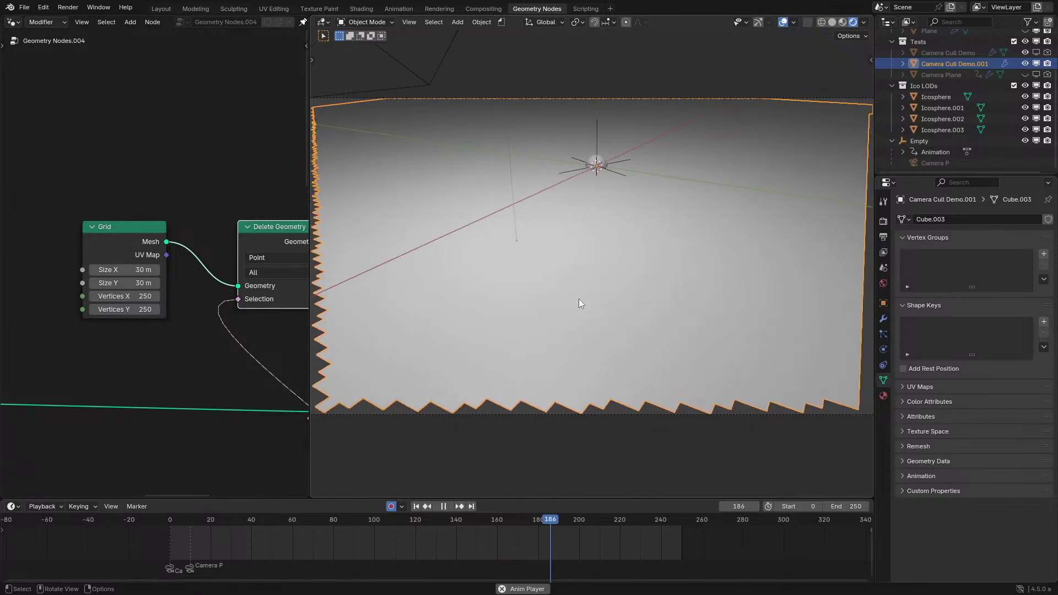
key(z)
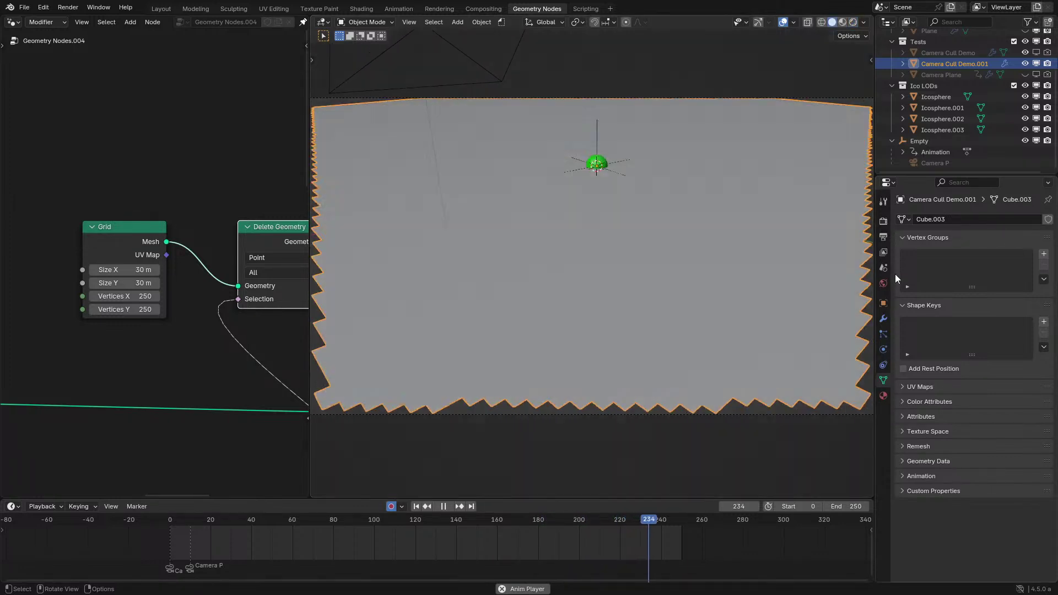
Move the Grid node farther away from its Delete Geometry node, keeping 250 vertices per side.
key(ctrl+space)
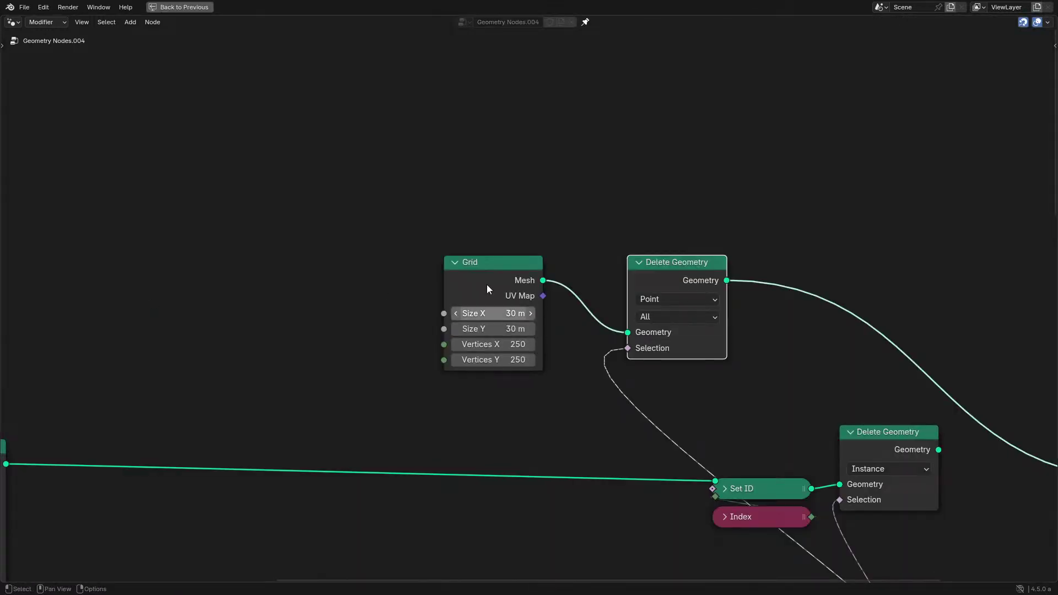
drag(485, 285, 230, 142)
scroll(313, 276, down, 4)
middle_drag(373, 334, 331, 114)
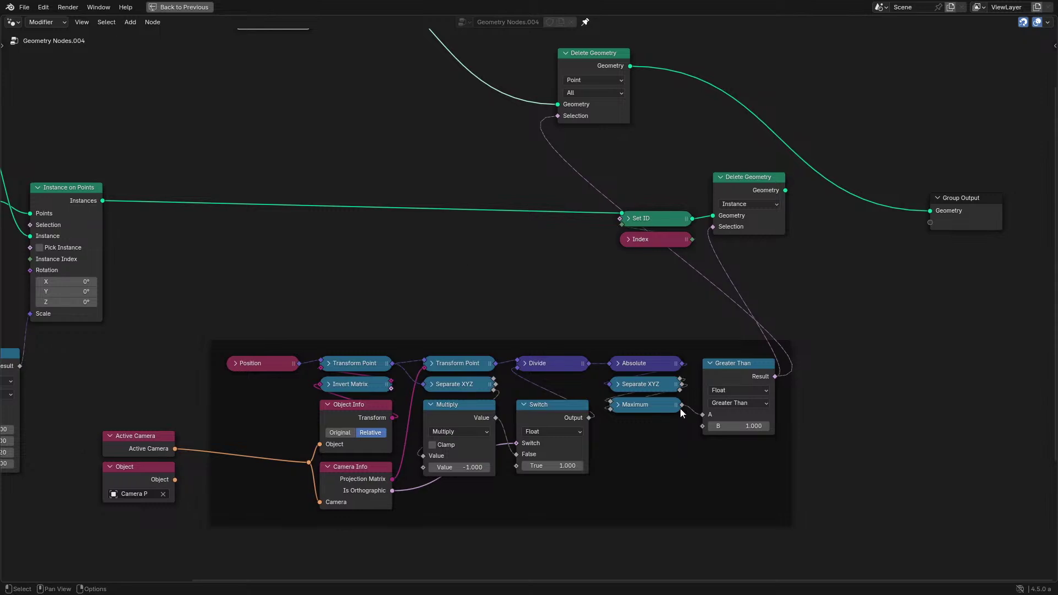
middle_drag(396, 100, 464, 371)
scroll(441, 350, up, 3)
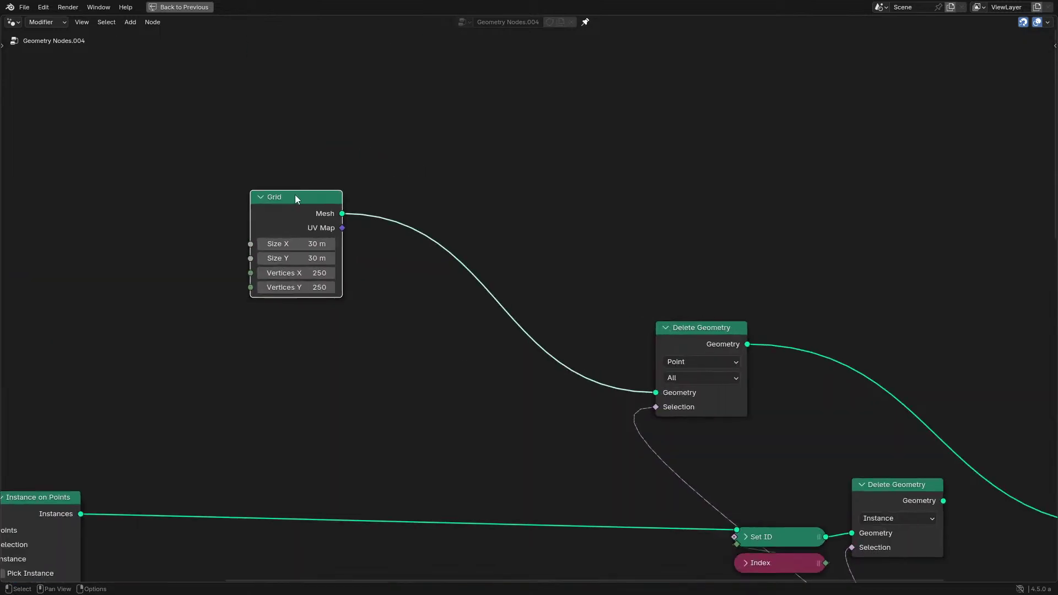
drag(296, 195, 229, 233)
scroll(233, 308, up, 4)
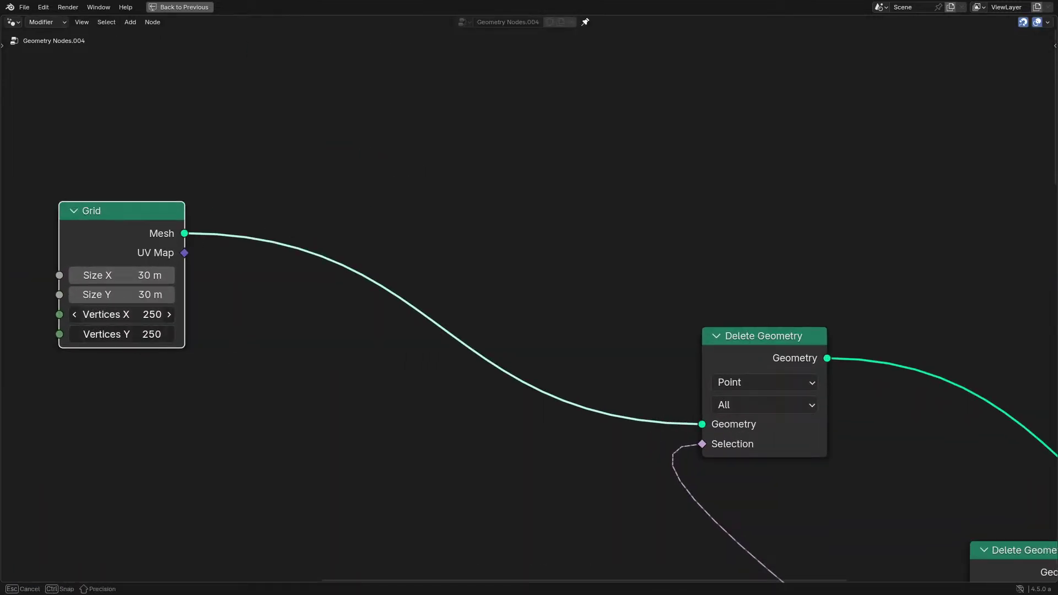
key(Return)
Play the animation over the culled grid and try a Greater Than B threshold of 1.150.
key(ctrl+space)
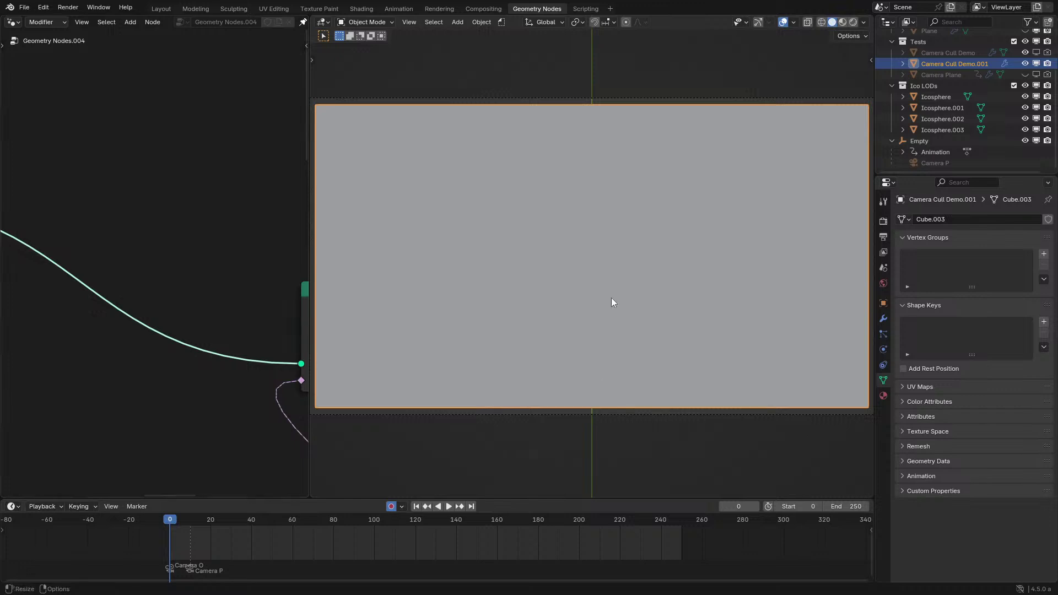
key(z)
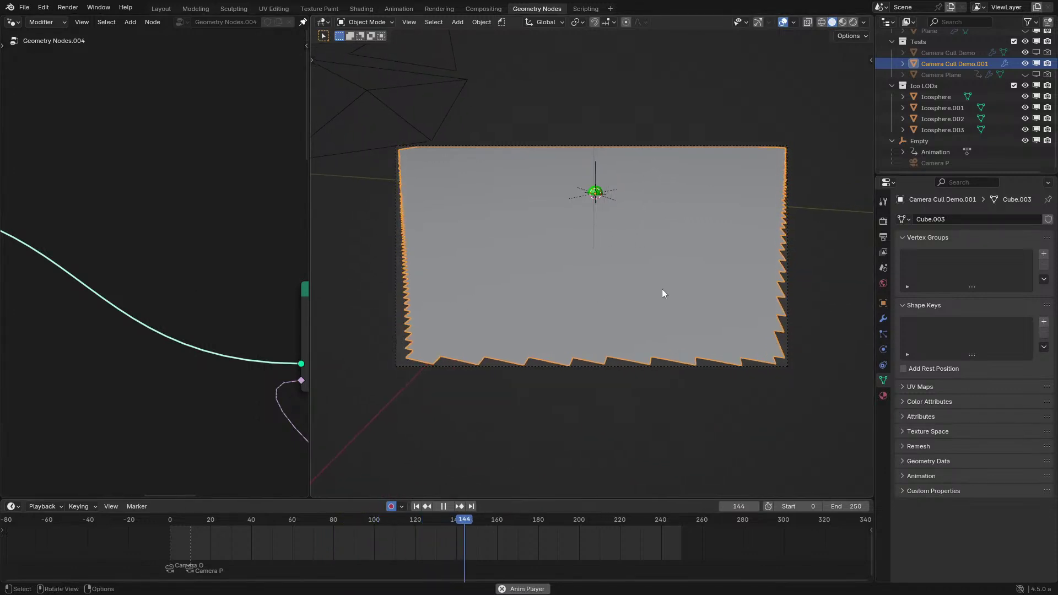
middle_drag(200, 415, 70, 247)
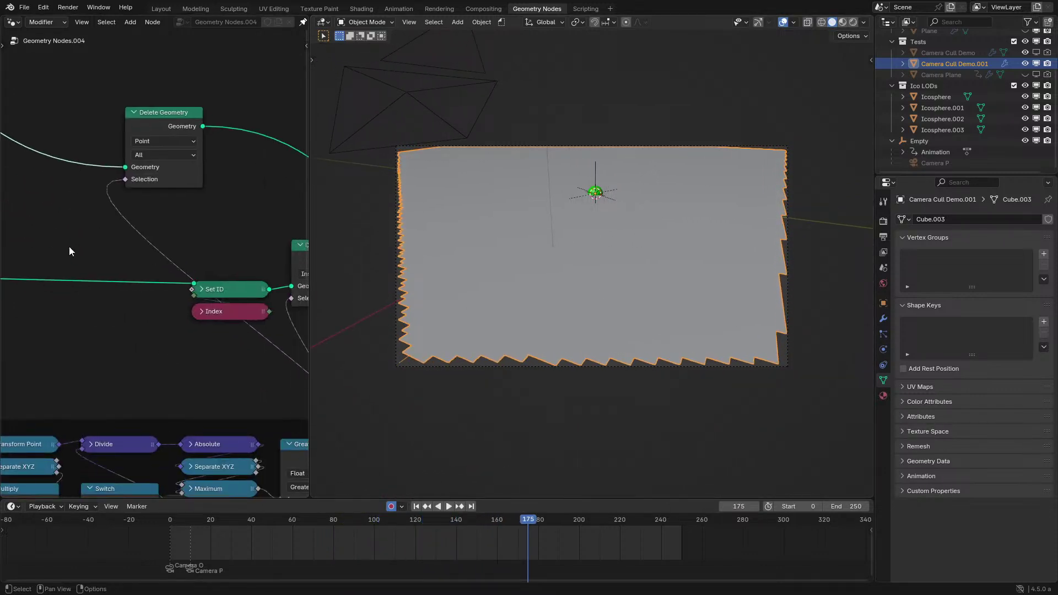
middle_drag(218, 451, 74, 328)
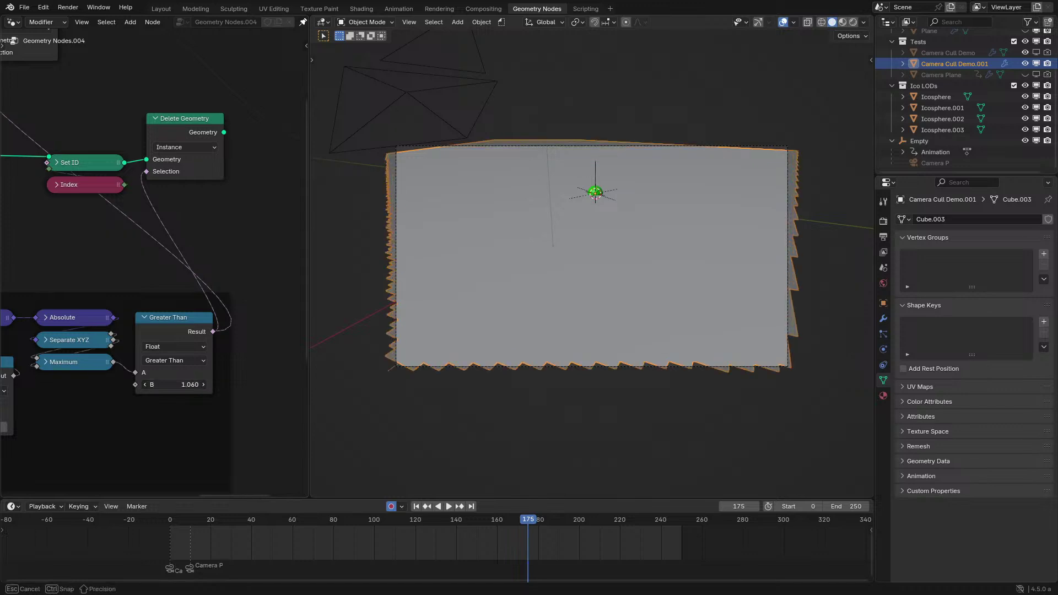
mouse_move(182, 385)
mouse_down()
mouse_move(164, 384)
mouse_move(197, 385)
mouse_up()
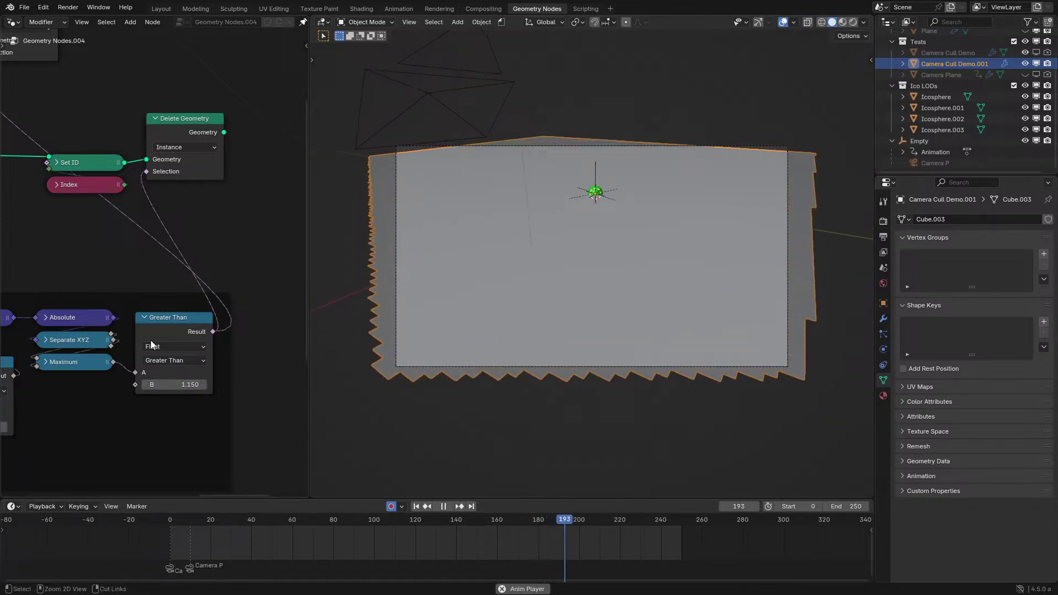
Move the Grid node back closer to the point Delete Geometry node.
middle_drag(94, 252, 198, 302)
key(ctrl+space)
middle_drag(144, 244, 565, 475)
scroll(532, 397, up, 2)
key(g)
click(649, 421)
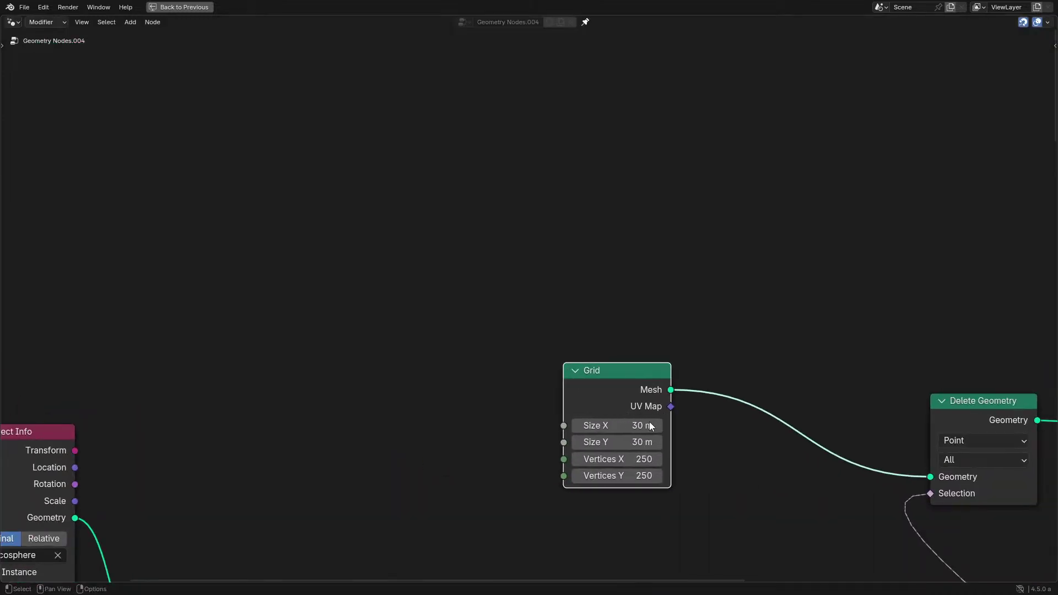
middle_drag(649, 421, 448, 343)
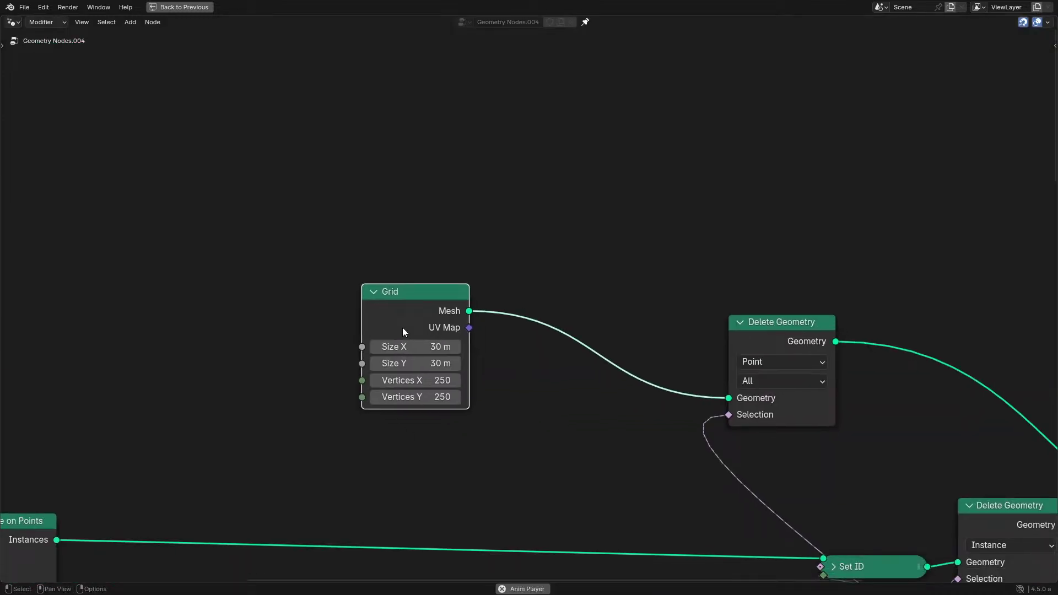
Route the instance Delete Geometry node to the Group Output and play the animation.
key(ctrl+space)
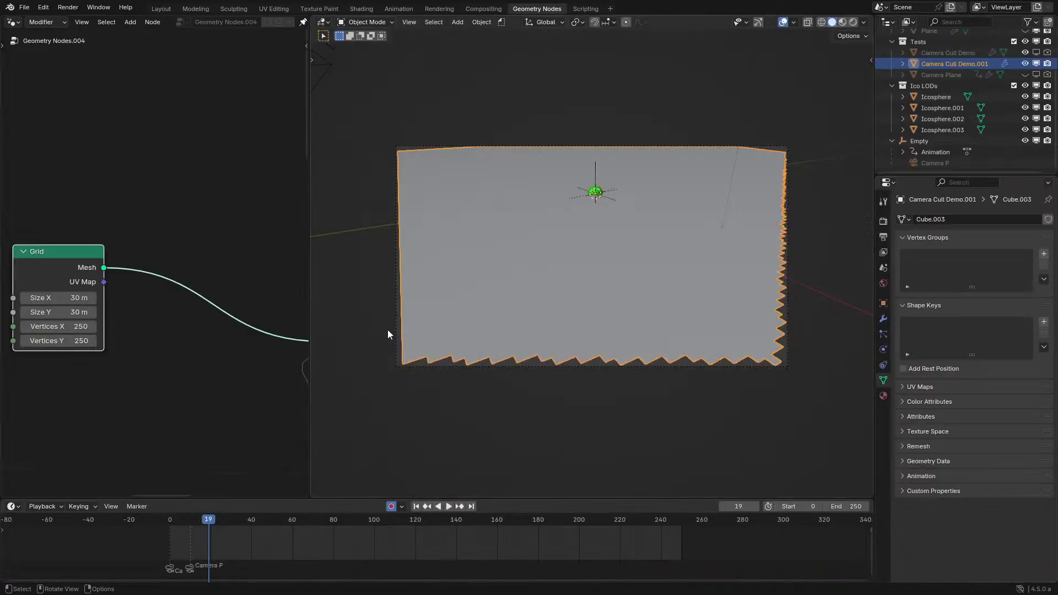
middle_drag(387, 333, 61, 307)
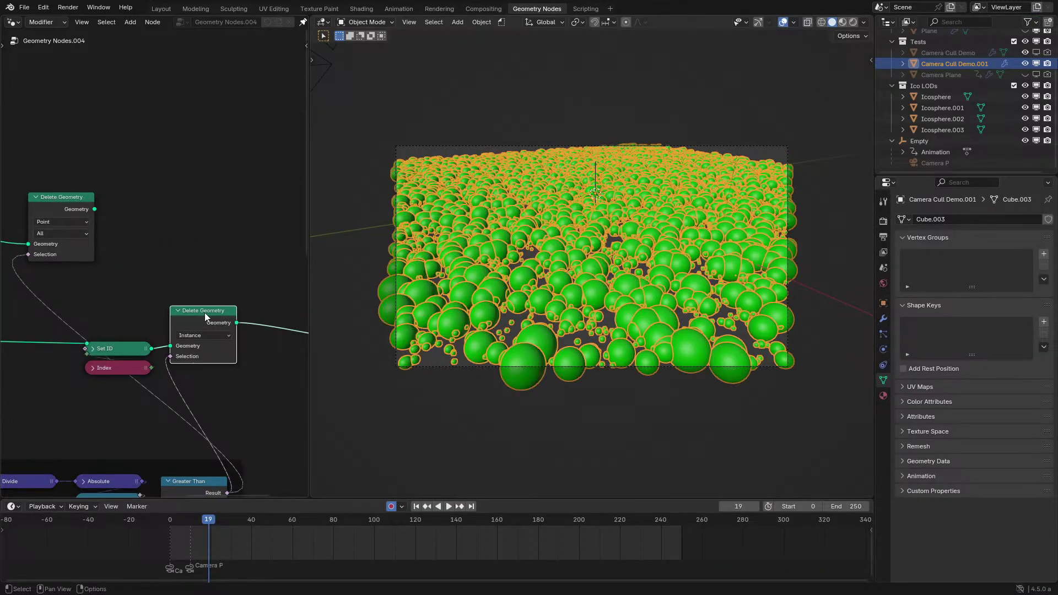
key(space)
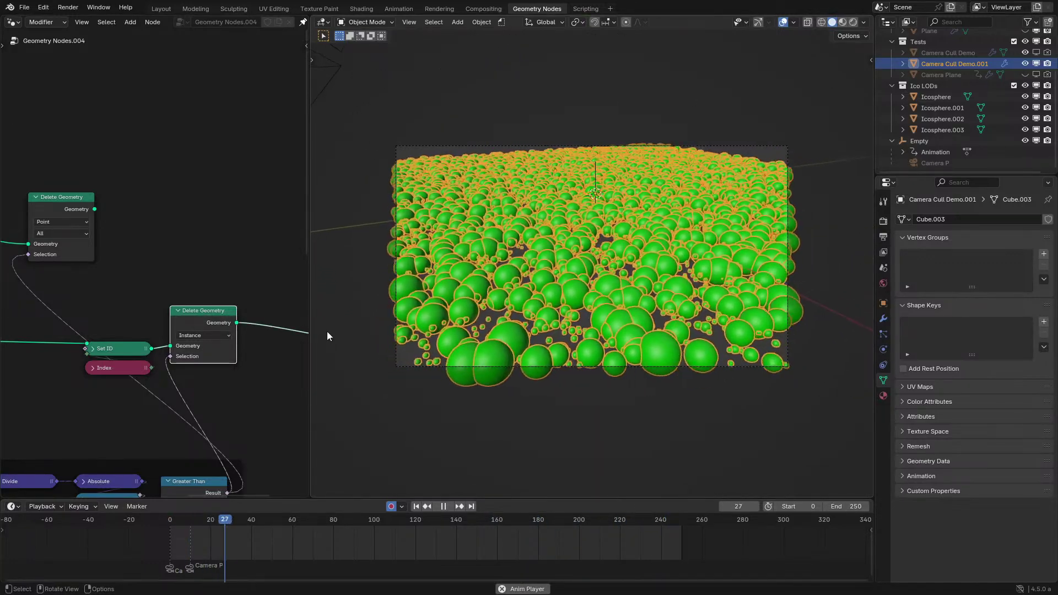
Select Camera P and place the point Delete Geometry node directly above the instance one.
click(480, 148)
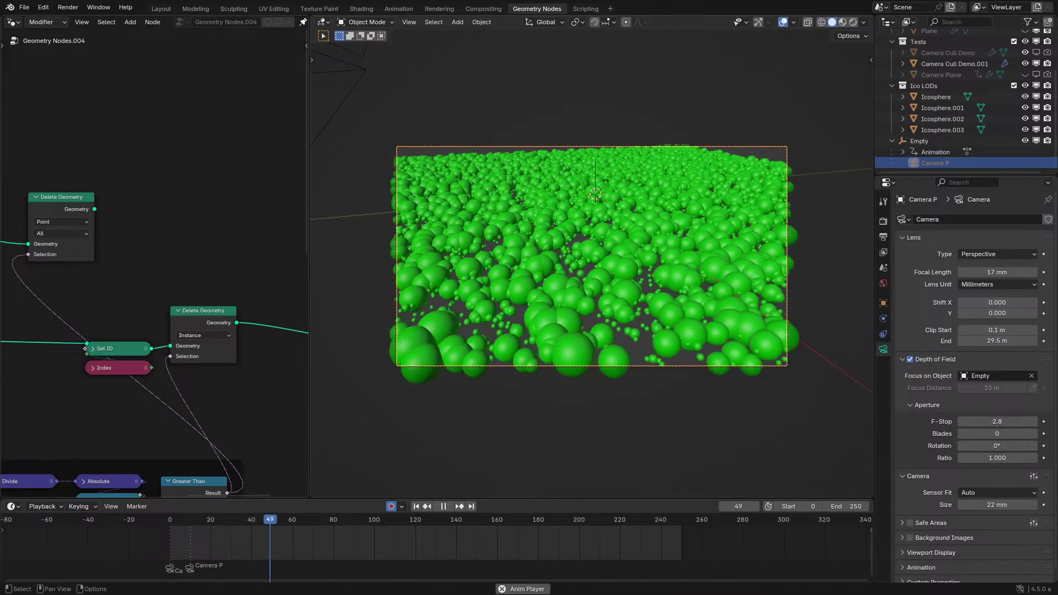
middle_drag(199, 238, 193, 233)
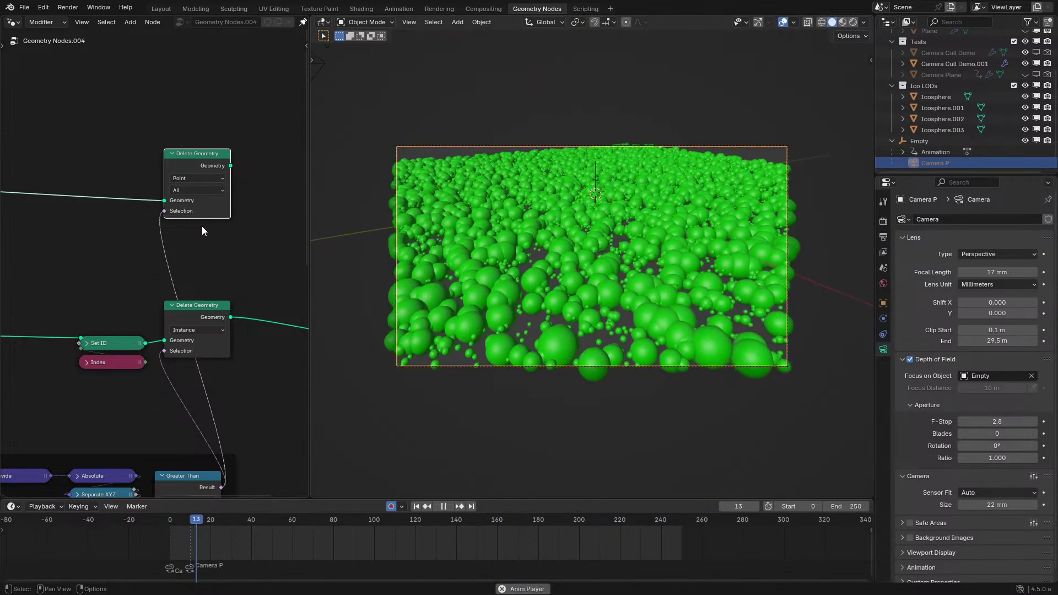
middle_drag(216, 201, 239, 151)
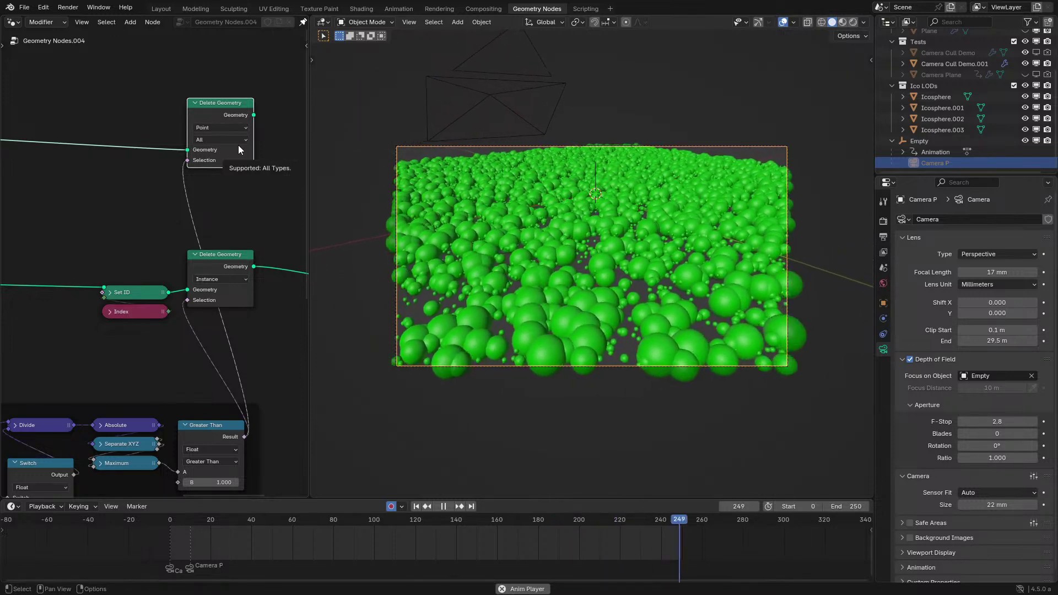
scroll(194, 257, down, 1)
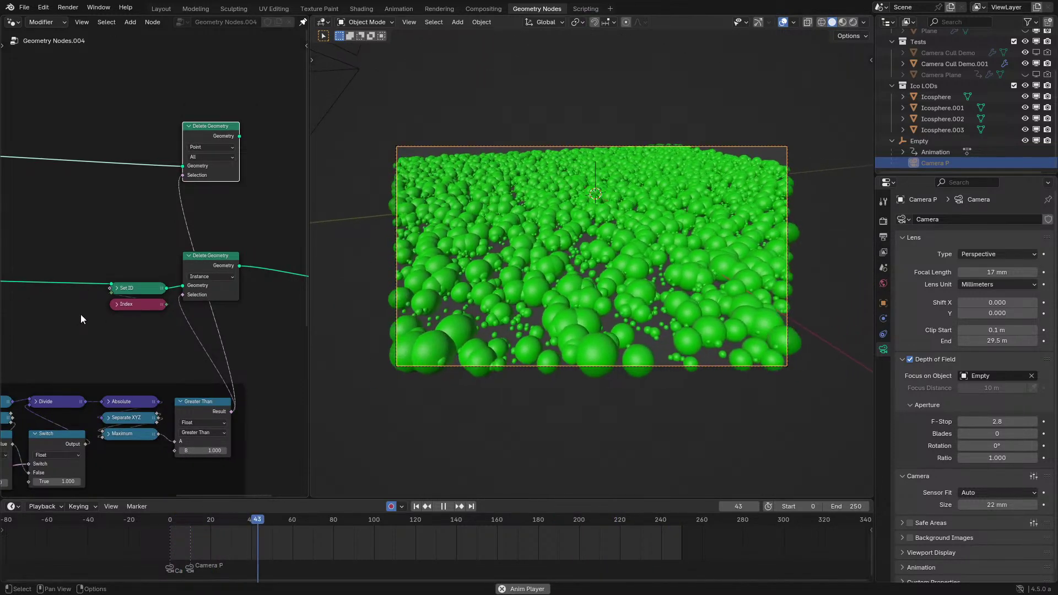
Box-select the Random Value and Power nodes to examine the chain driving the instance scale.
middle_drag(64, 319, 645, 160)
key(ctrl+space)
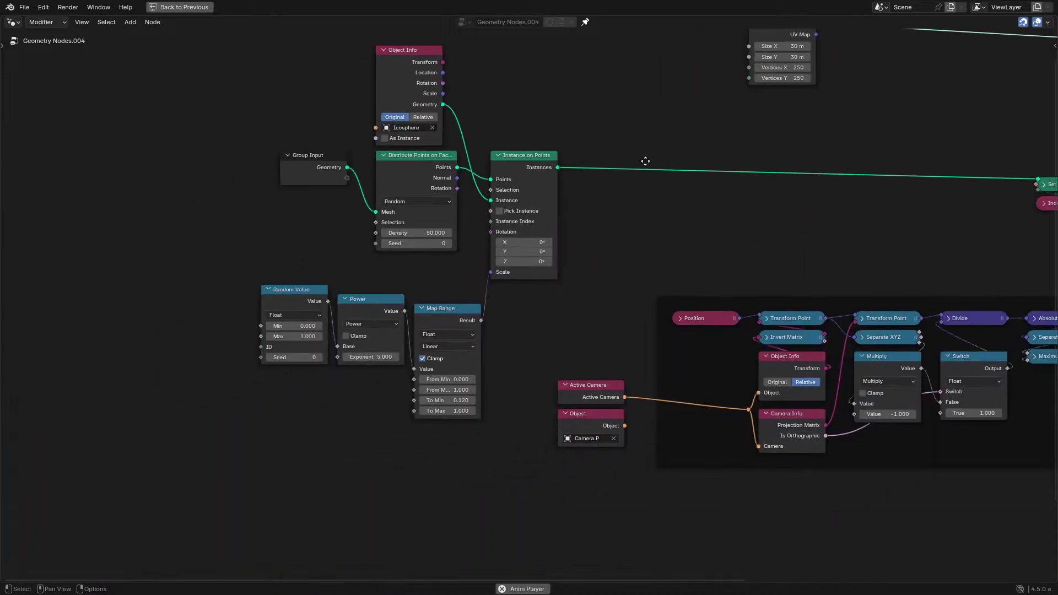
scroll(403, 336, up, 5)
drag(220, 277, 208, 292)
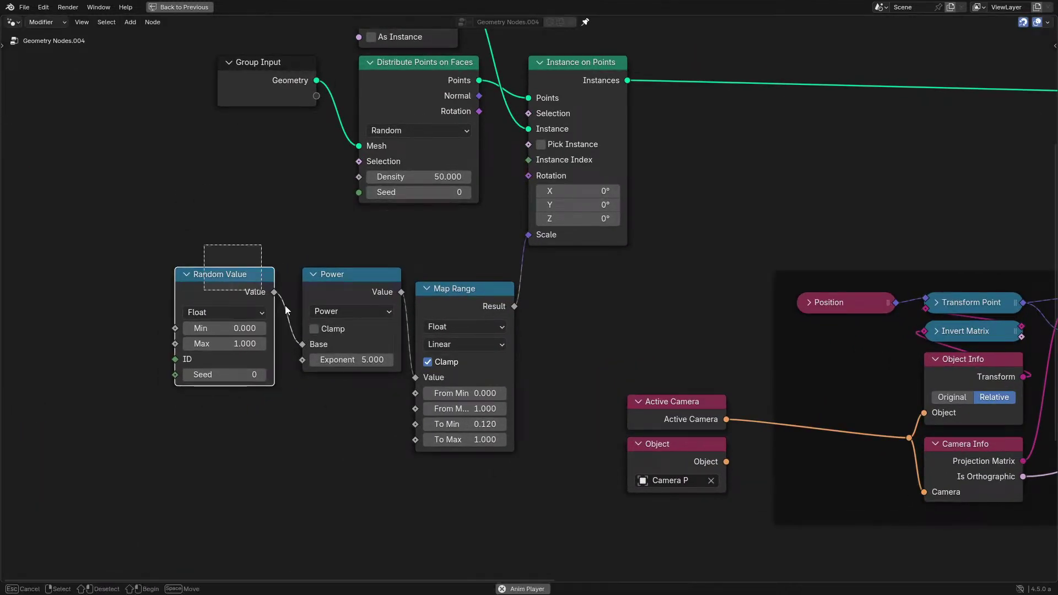
click(333, 387)
scroll(531, 323, down, 5)
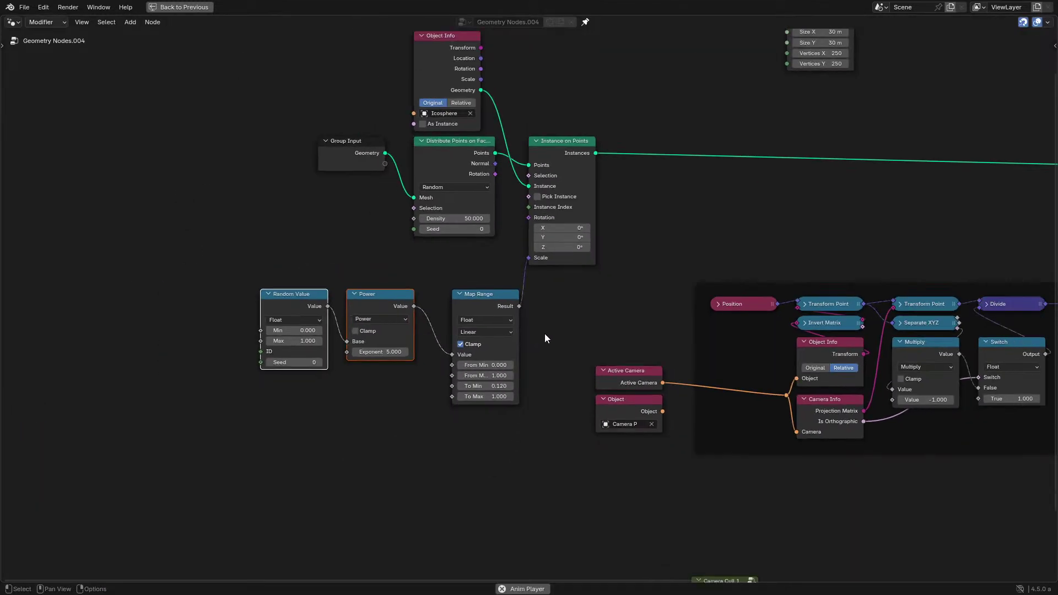
Stop the animation, copy the Camera Info node into the empty area below Map Range, and unhide all its outputs.
key(space)
scroll(544, 333, up, 1)
middle_drag(544, 333, 416, 258)
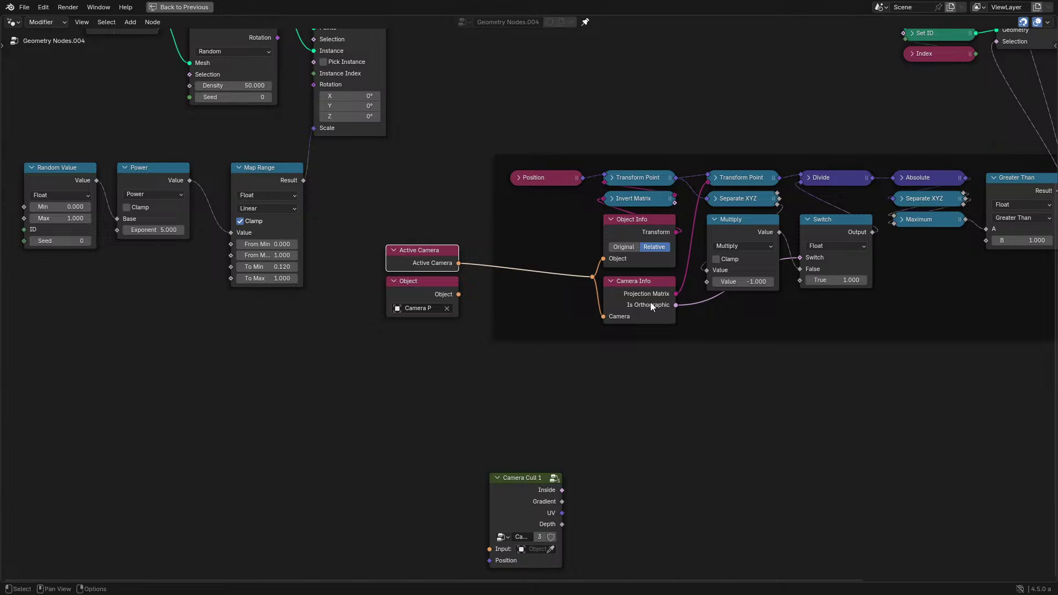
key(ctrl+h)
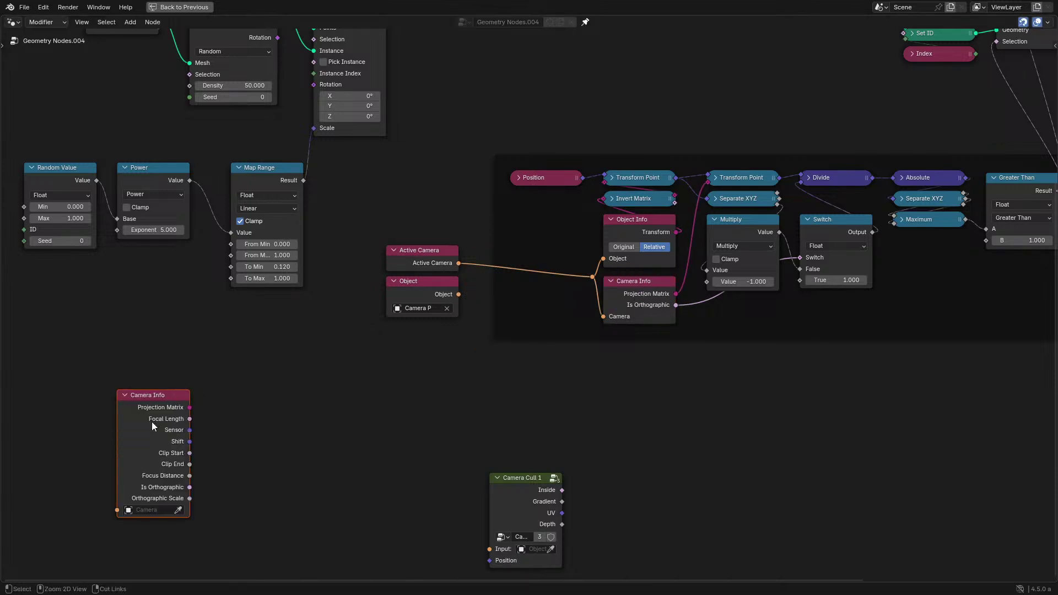
middle_drag(151, 421, 440, 326)
scroll(441, 326, up, 4)
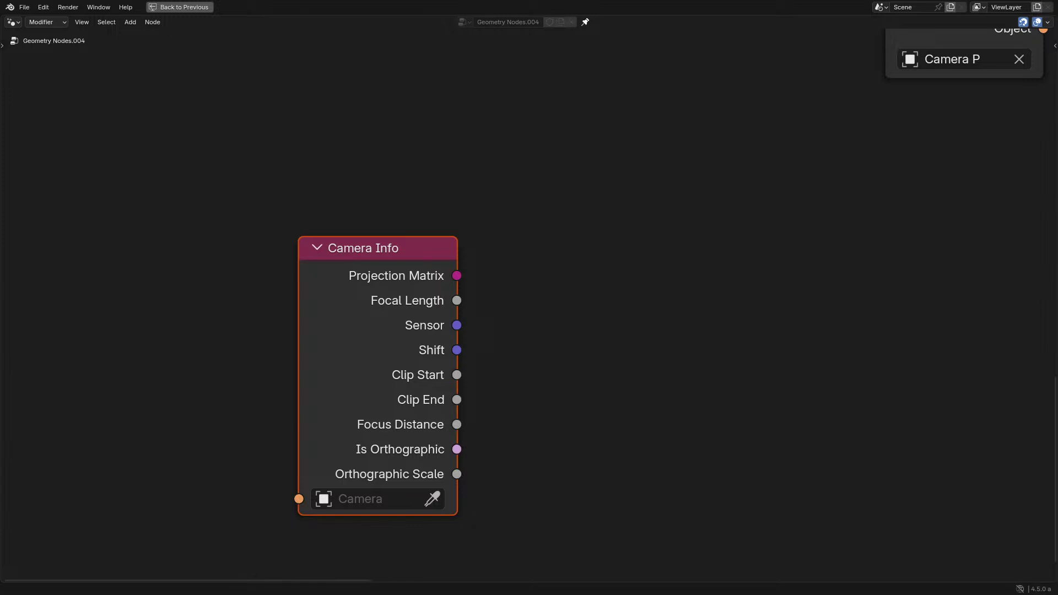
drag(378, 373, 521, 258)
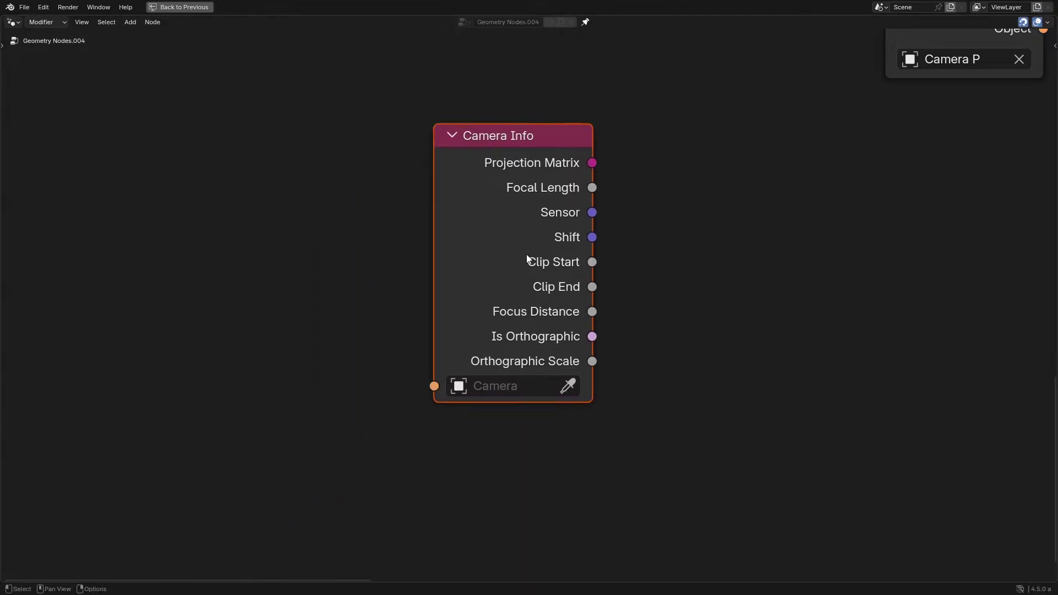
Restore the full workspace layout and examine the Camera Info outputs beside the camera view while the animation plays.
scroll(494, 273, down, 4)
middle_drag(494, 273, 463, 318)
key(ctrl+space)
scroll(94, 292, up, 2)
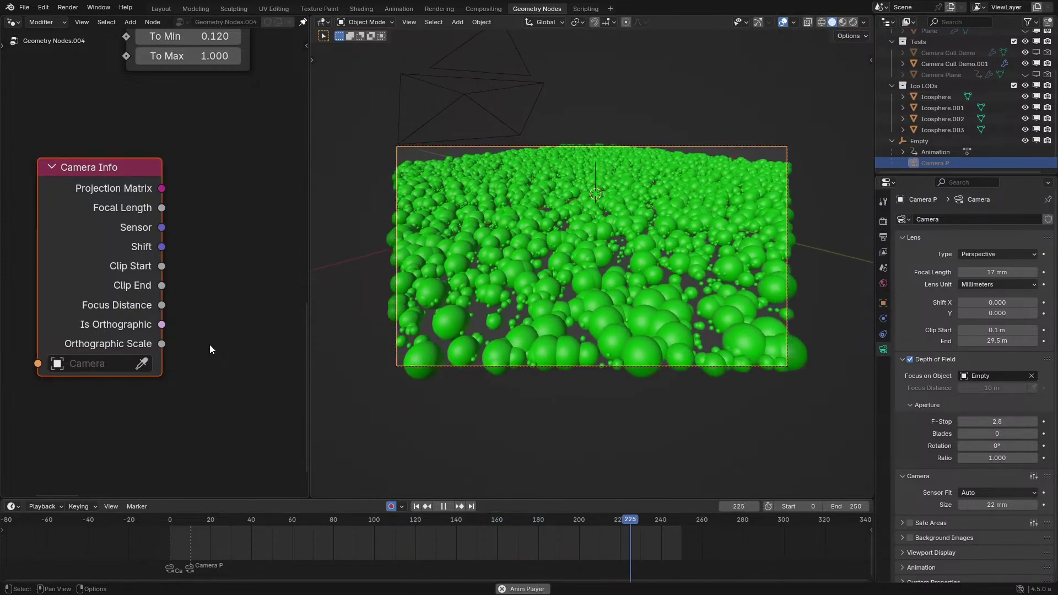
scroll(207, 267, down, 1)
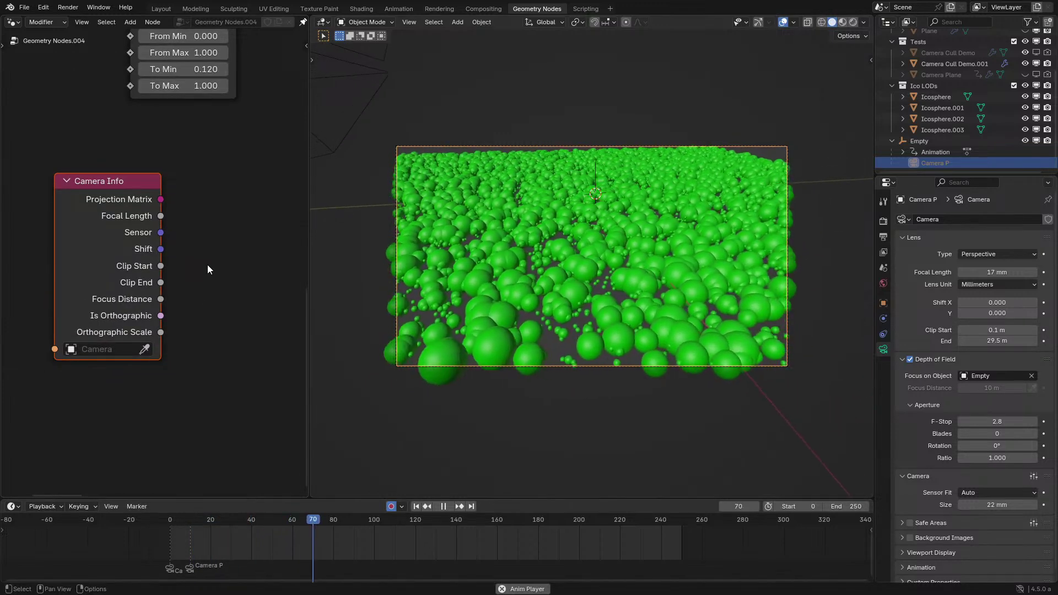
scroll(207, 266, down, 1)
mouse_move(202, 225)
middle_down()
mouse_move(82, 319)
mouse_move(187, 232)
middle_up()
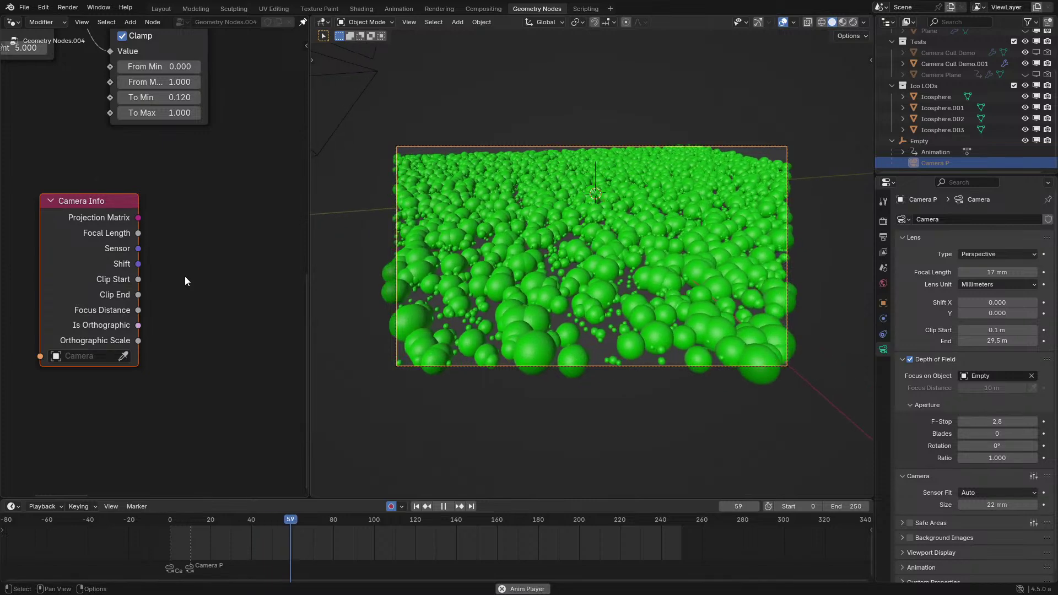
scroll(188, 272, down, 2)
Pause and resume the animation, and compare the culling node chain with the expanded Camera Info node.
key(space)
middle_drag(255, 264, 67, 419)
key(space)
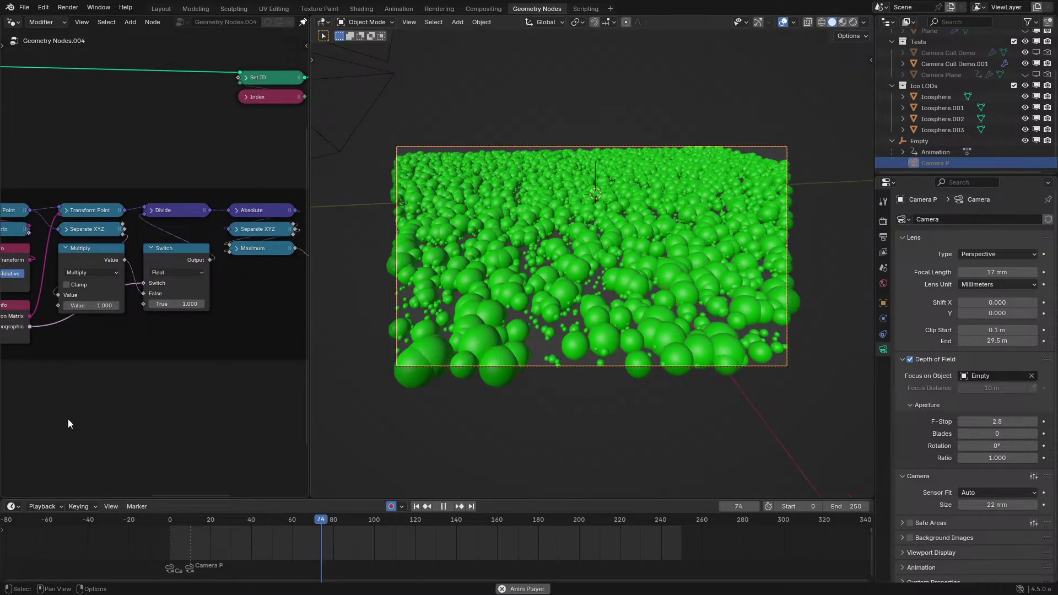
middle_drag(116, 382, 95, 325)
key(ctrl+space)
scroll(501, 366, up, 4)
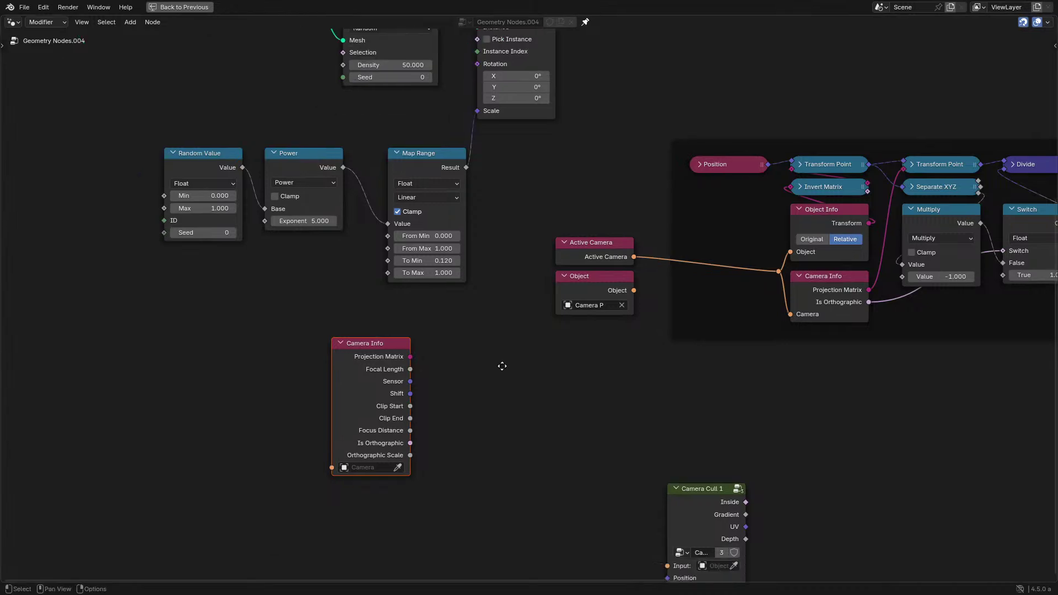
middle_drag(385, 340, 552, 303)
key(ctrl+space)
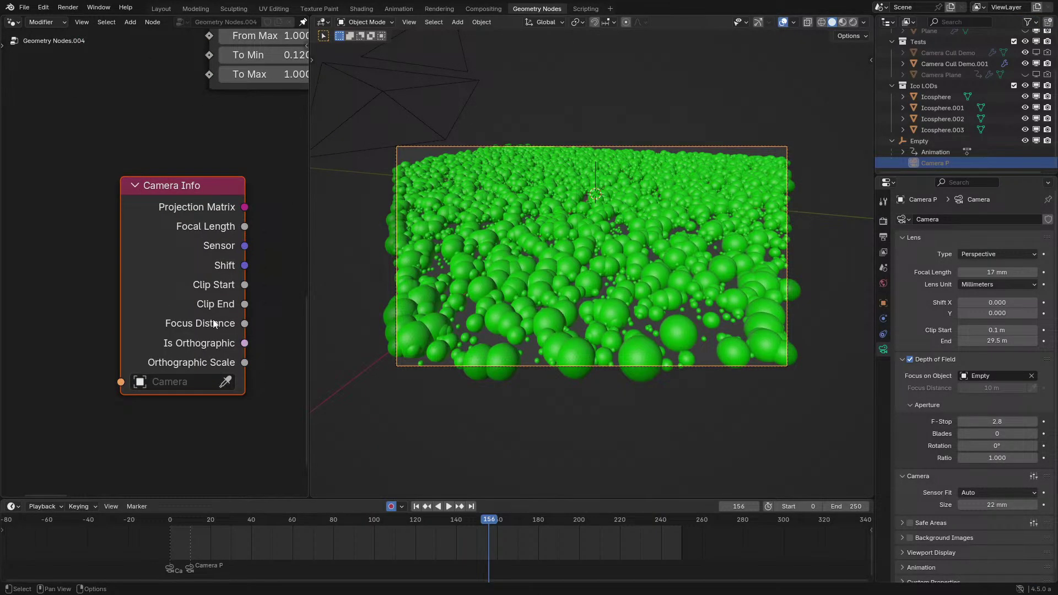
Examine the expanded Camera Info node's outputs, from Projection Matrix down to Orthographic Scale.
key(g)
right_click(179, 345)
scroll(230, 210, down, 1)
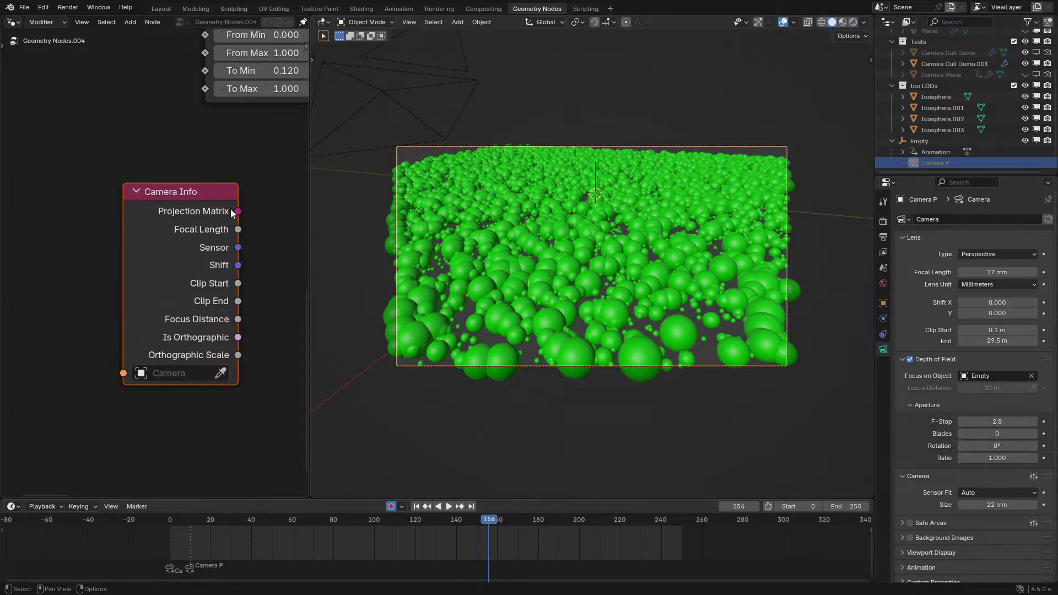
scroll(170, 236, down, 1)
scroll(140, 274, down, 2)
scroll(139, 277, up, 1)
middle_drag(139, 276, 176, 286)
scroll(176, 286, up, 1)
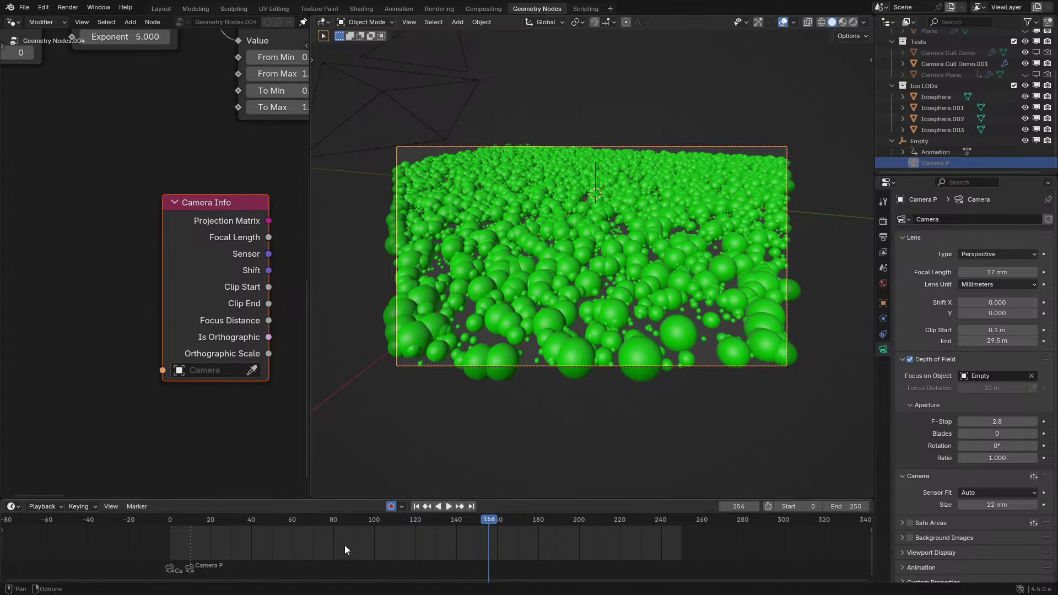
scroll(202, 248, down, 1)
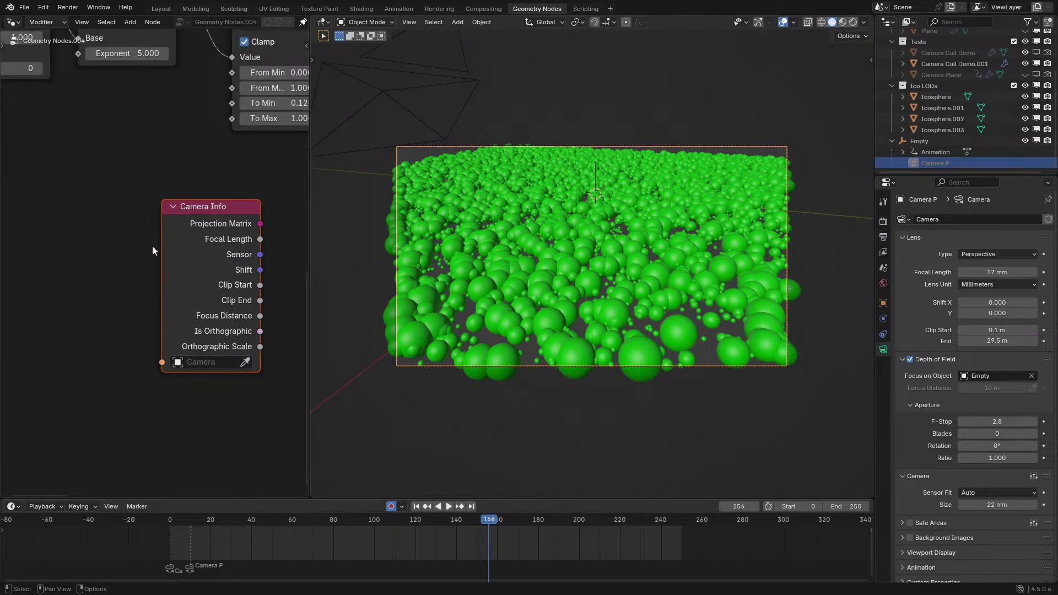
Reposition the expanded Camera Info node slightly within the empty area below the Map Range node.
key(g)
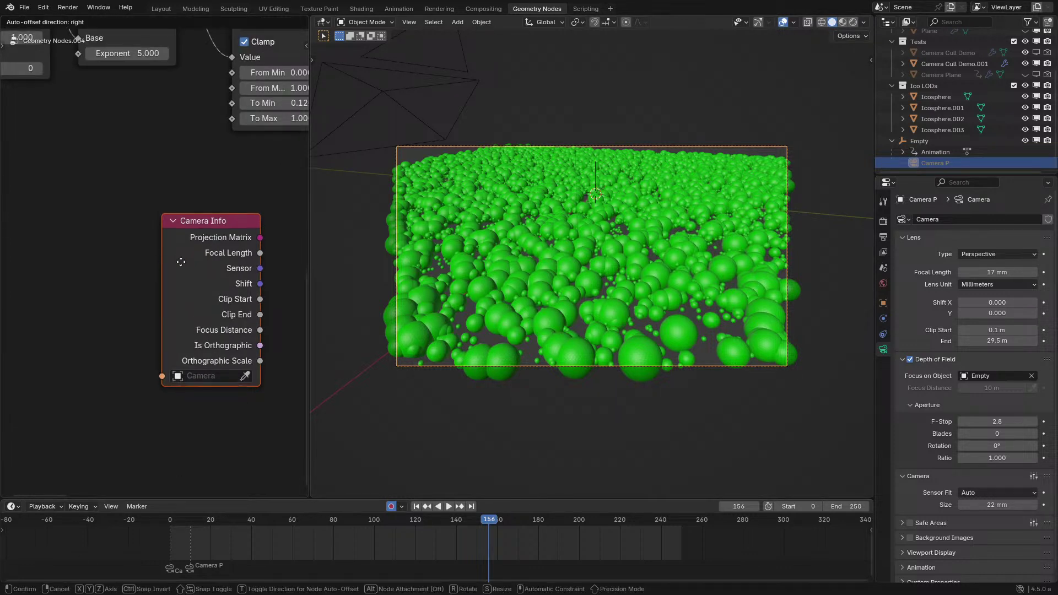
click(193, 255)
scroll(221, 255, down, 4)
middle_drag(223, 258, 121, 309)
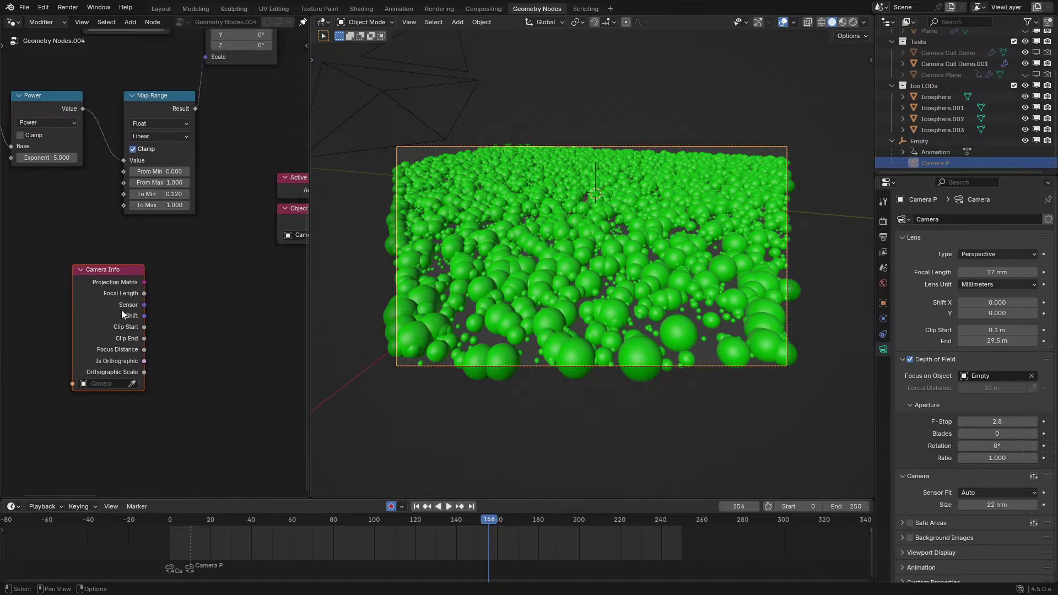
Display the scene's output properties and check the render resolution that the camera projection depends on.
click(883, 222)
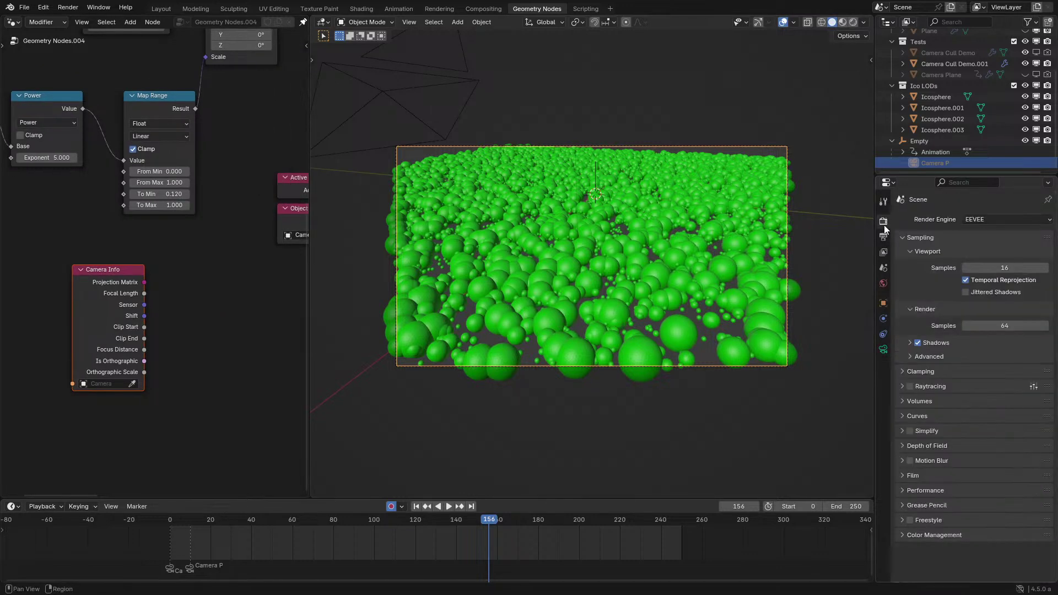
click(883, 237)
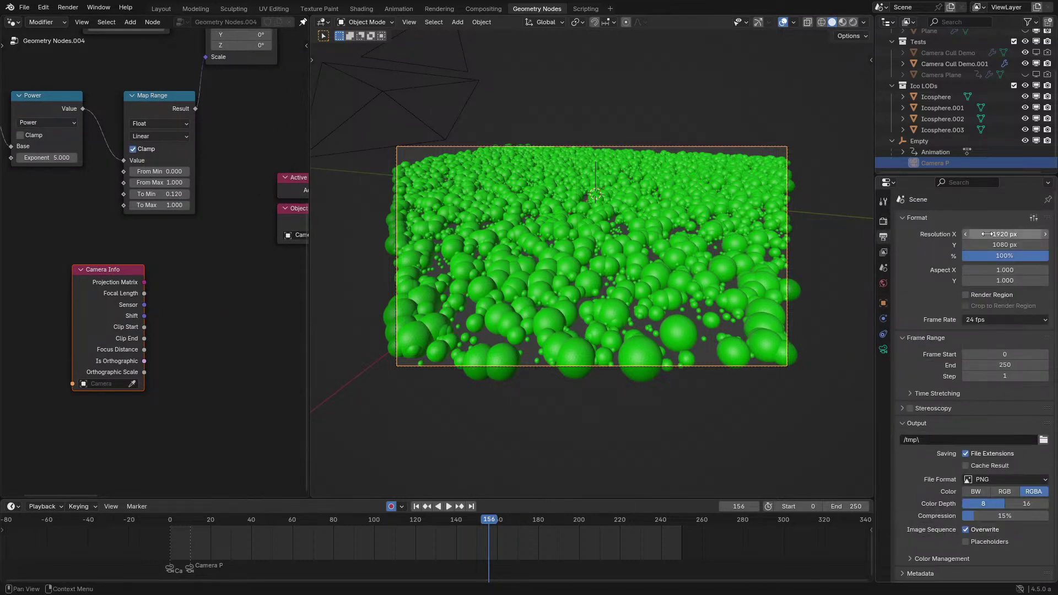
drag(144, 316, 208, 305)
right_click(208, 306)
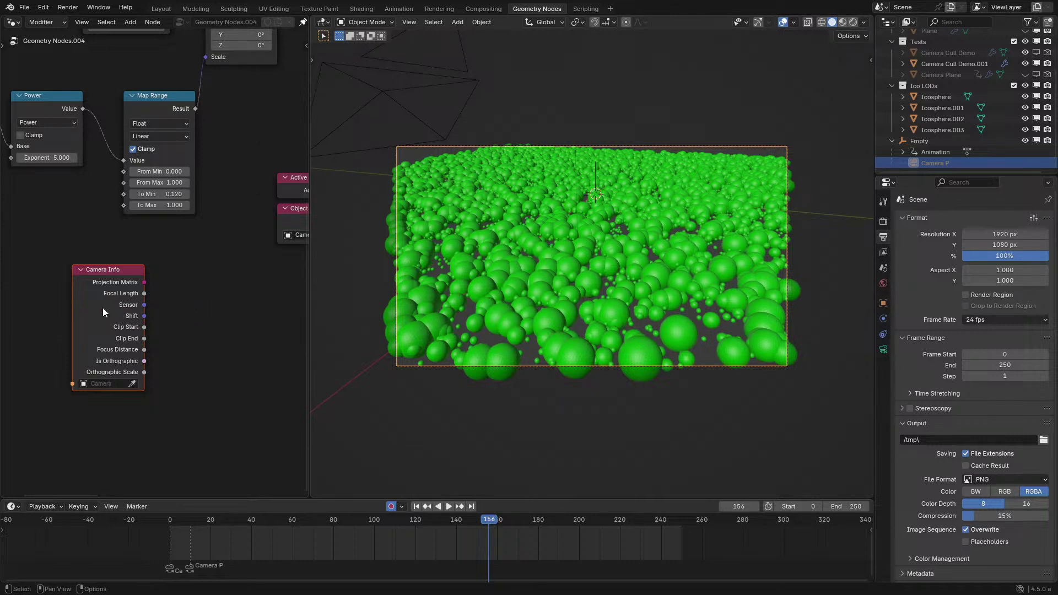
Move the expanded Camera Info node next to the Object node, beside the culling frame.
drag(103, 307, 283, 276)
scroll(280, 278, down, 2)
middle_drag(244, 297, 11, 351)
scroll(82, 333, up, 1)
scroll(172, 277, up, 1)
middle_drag(83, 332, 143, 326)
scroll(142, 326, up, 1)
scroll(139, 326, up, 1)
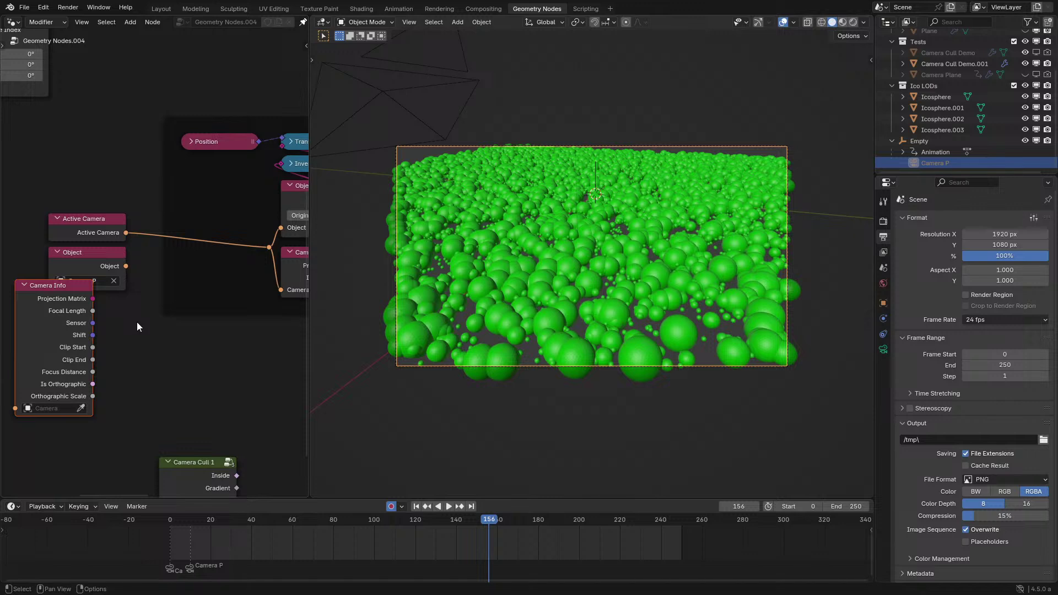
Enlarge the camera view to inspect the instances along the frame edges, and start the animation.
scroll(137, 322, down, 1)
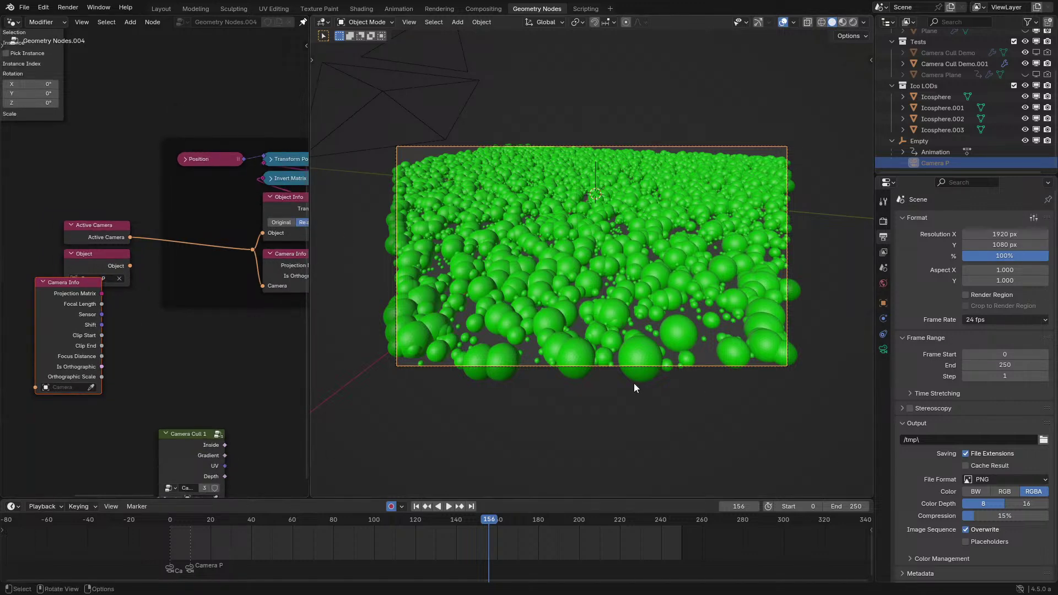
scroll(749, 260, up, 3)
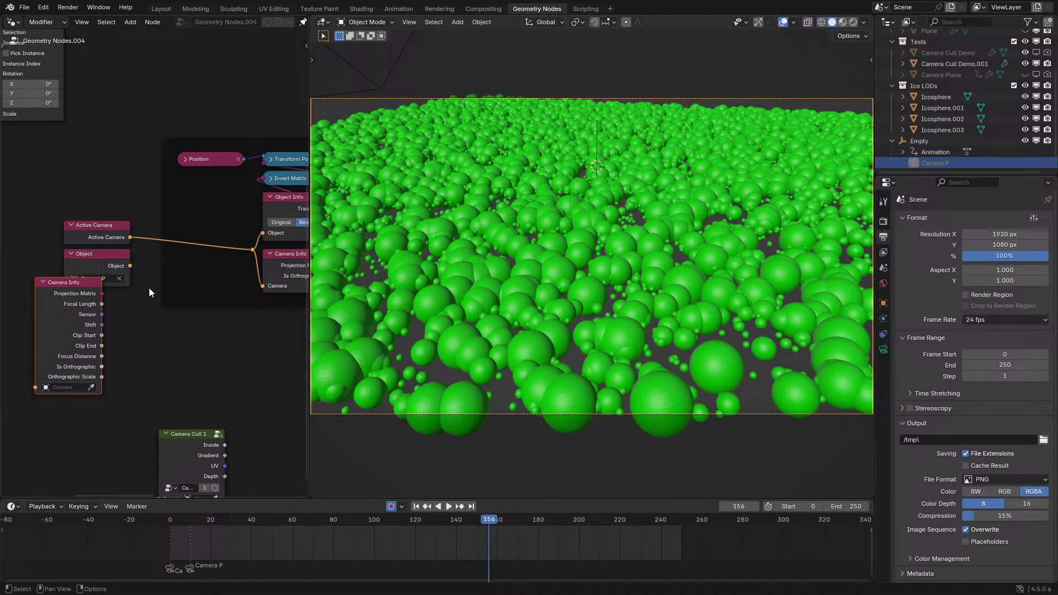
middle_drag(148, 288, 184, 266)
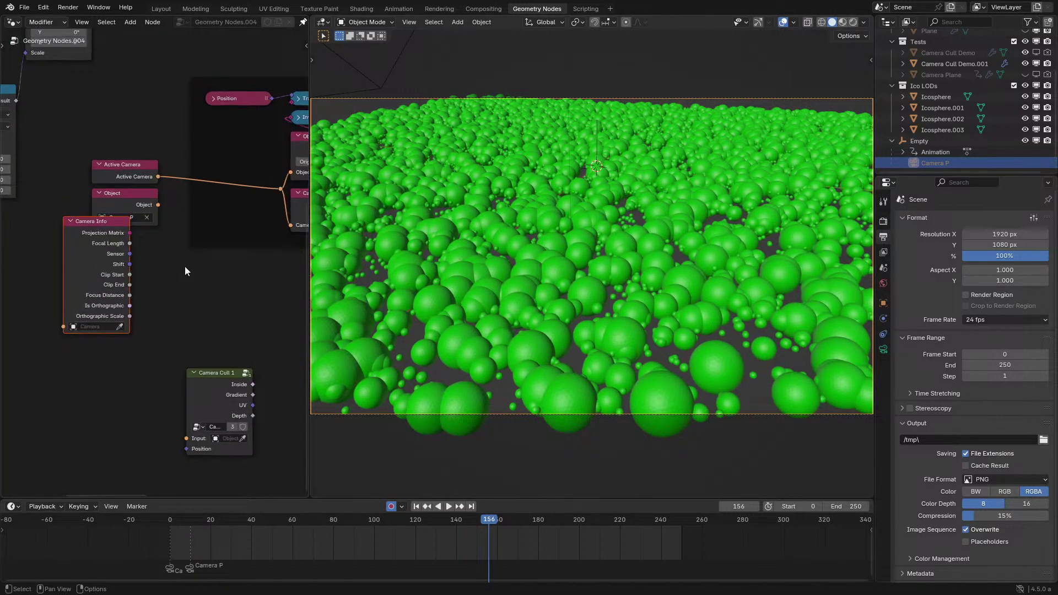
scroll(185, 268, up, 2)
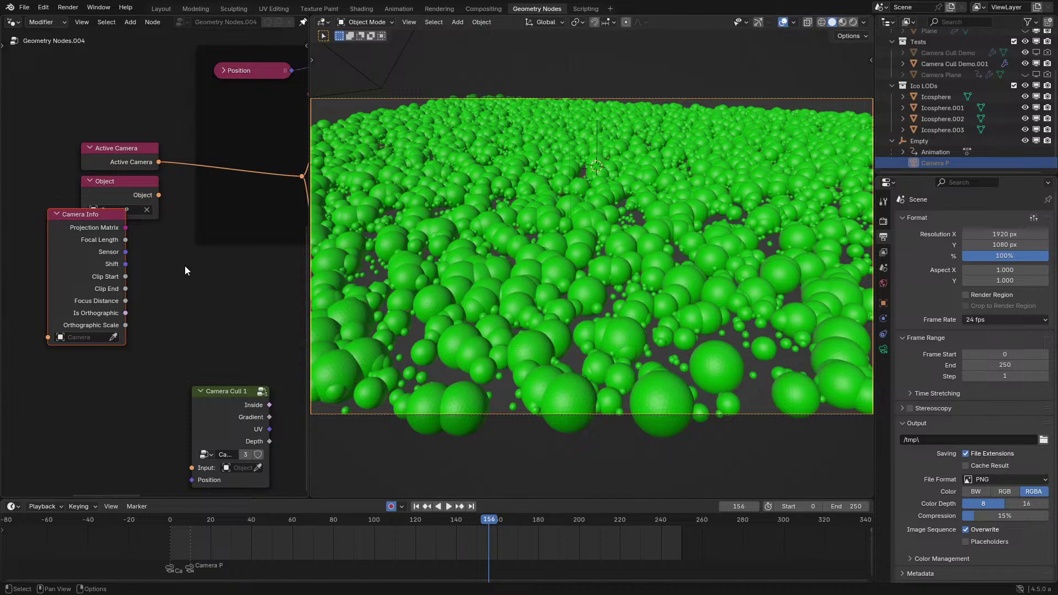
scroll(190, 263, down, 3)
middle_drag(152, 334, 124, 359)
key(space)
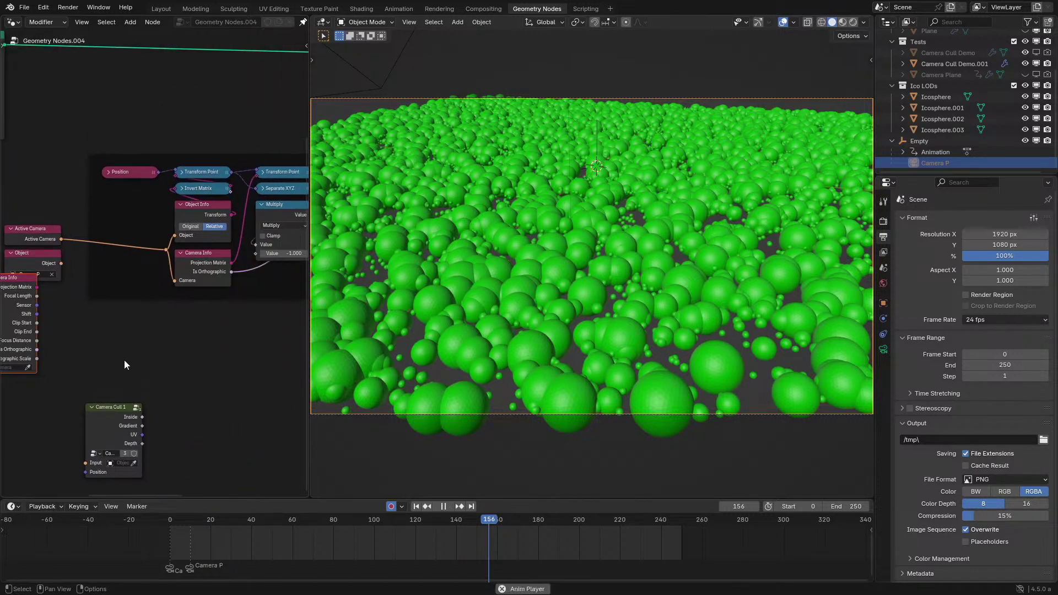
Maximize the node editor and move the Camera Cull 1 group node further away from the culling frame.
key(ctrl+space)
drag(367, 422, 514, 489)
key(g)
click(364, 449)
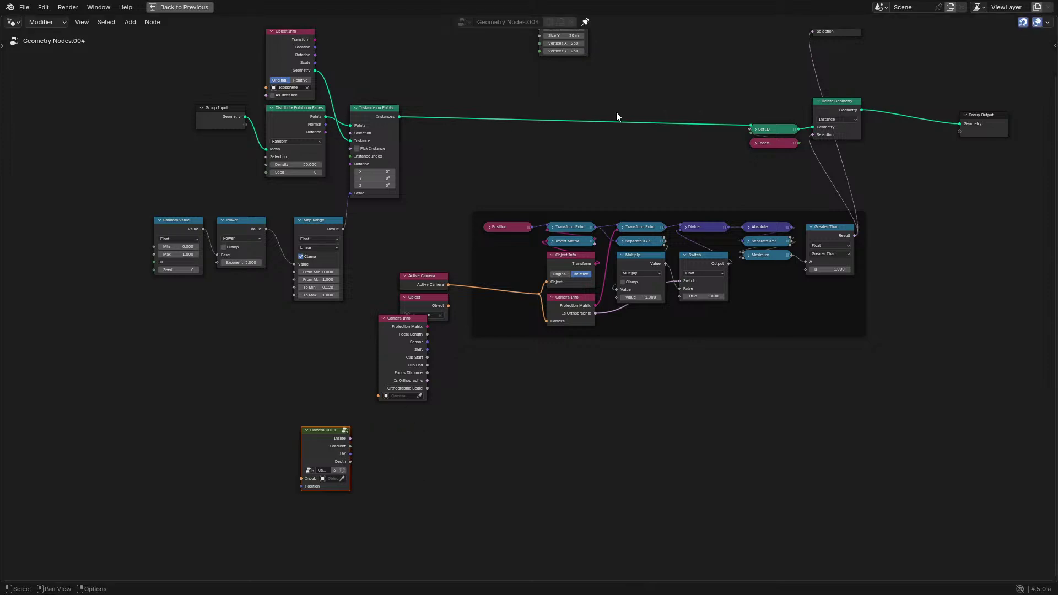
Preview the Grid node's mesh through the Group Output and show the 3D viewport in wireframe shading.
middle_drag(616, 111, 402, 444)
scroll(551, 363, up, 6)
middle_drag(375, 336, 426, 260)
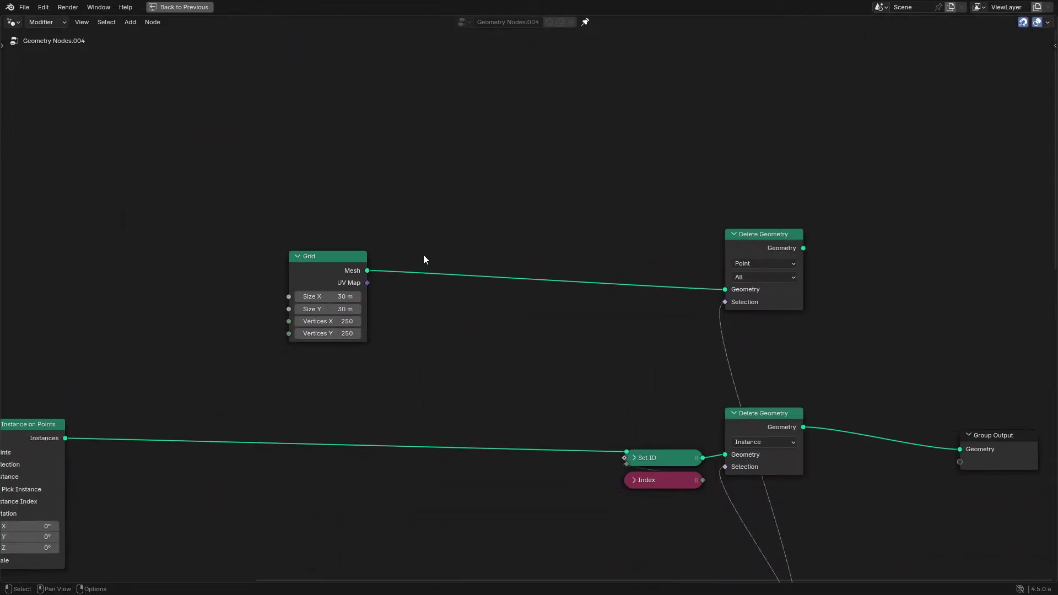
ctrl+shift+click(312, 267)
key(ctrl+space)
key(shift+z)
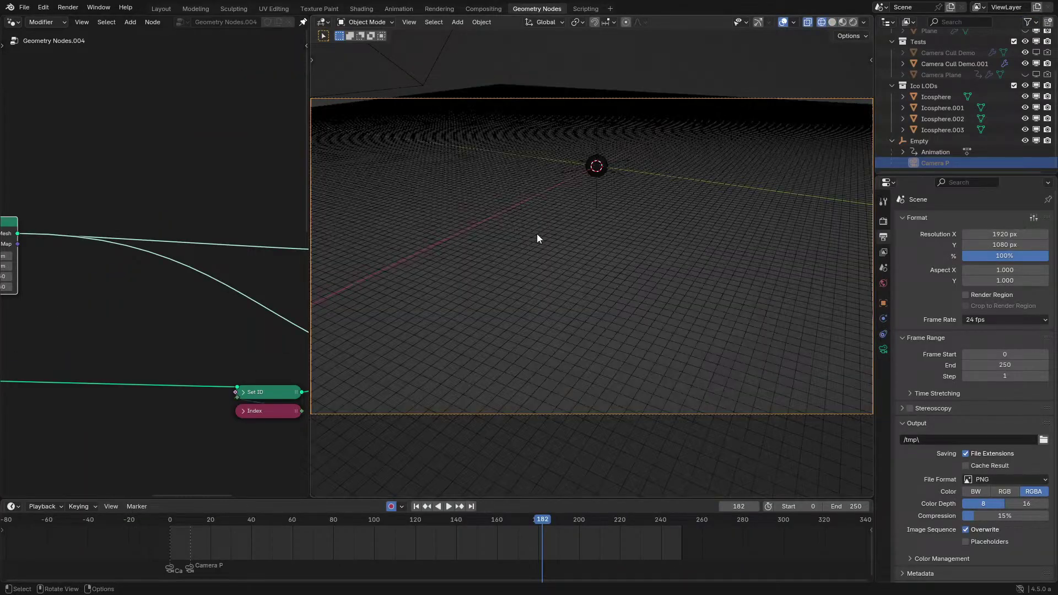
scroll(78, 307, down, 2)
Move the expanded Camera Info node to the empty area below the Power node.
key(ctrl+space)
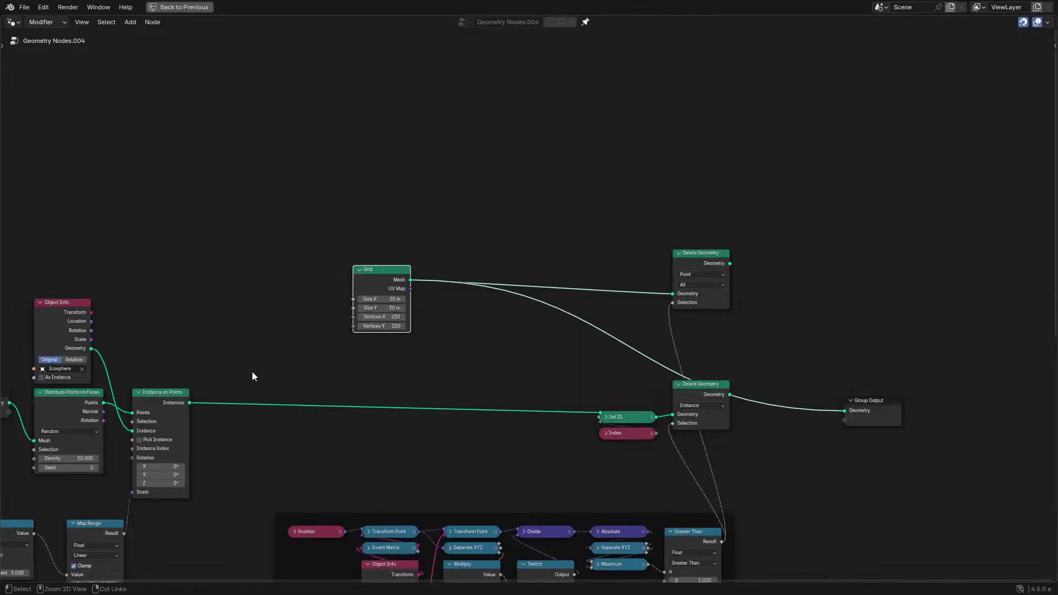
middle_drag(252, 371, 394, 161)
drag(234, 445, 12, 486)
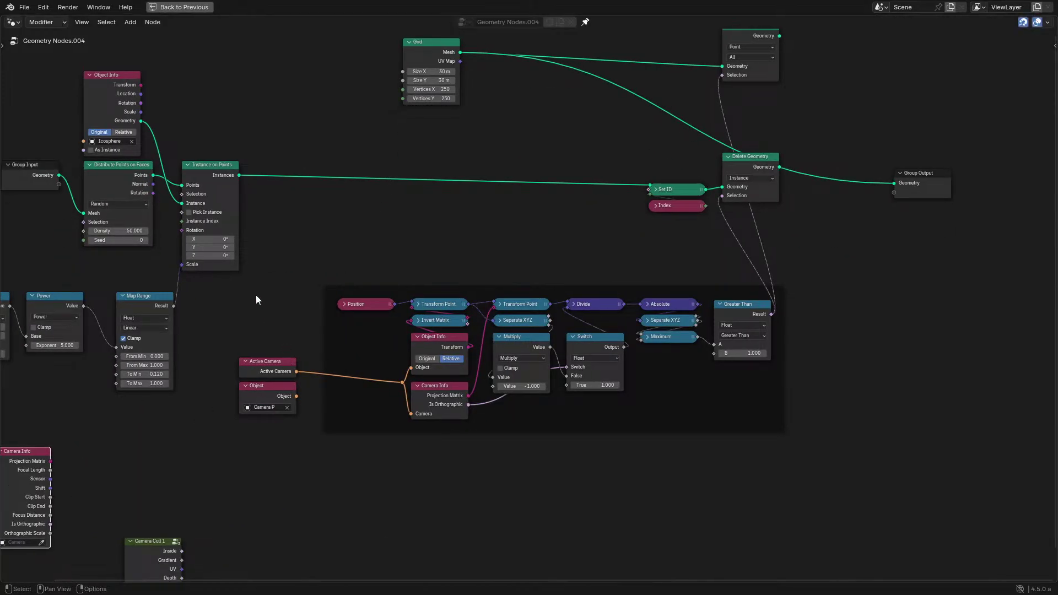
Move the Active Camera and Object nodes slightly away from the culling frame and clear the Object node's object.
drag(252, 328, 290, 409)
key(g)
click(264, 435)
scroll(374, 335, up, 2)
drag(284, 248, 936, 521)
key(Home)
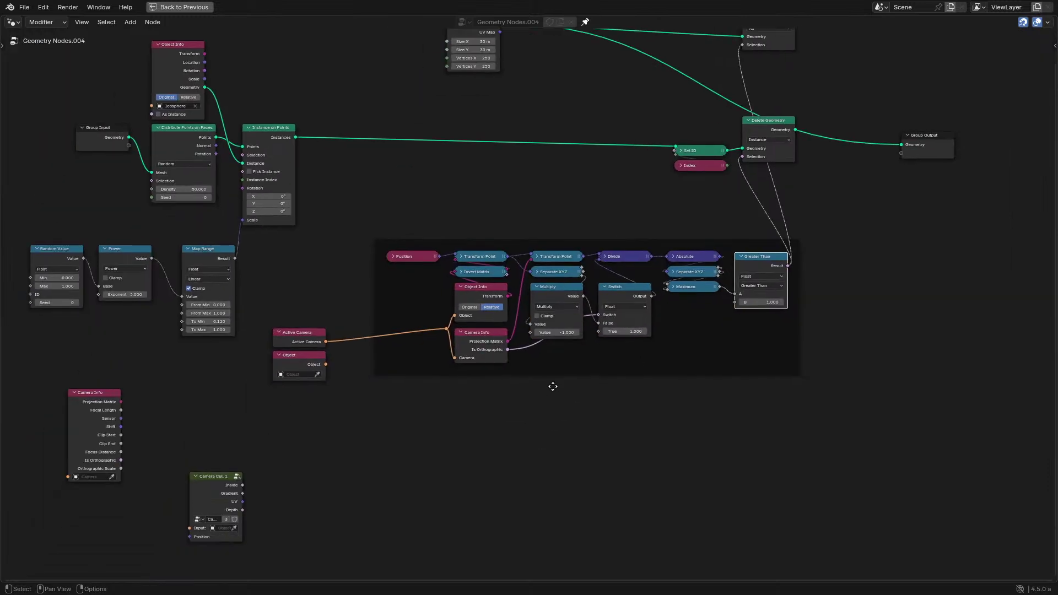
Place the Camera Cull 1 group node directly beneath the frame holding the culling nodes.
scroll(554, 390, up, 2)
drag(214, 505, 597, 395)
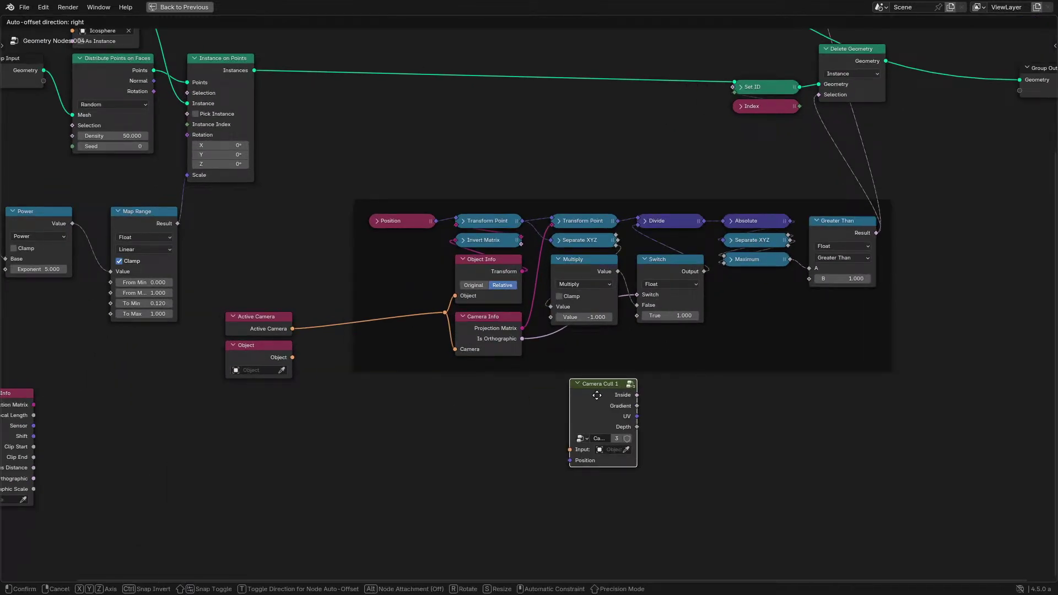
drag(597, 395, 519, 425)
scroll(541, 431, up, 7)
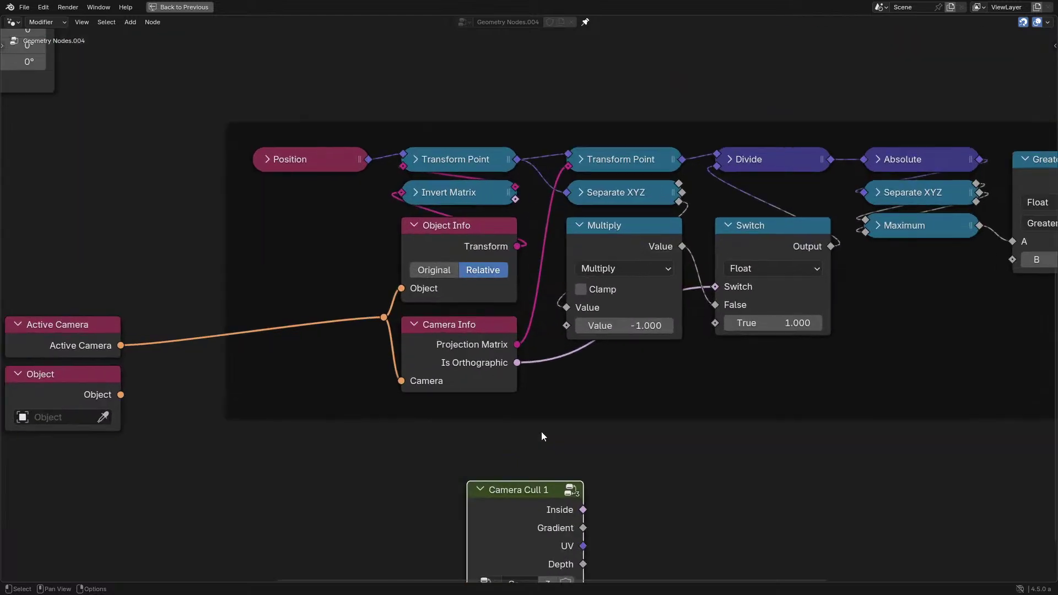
middle_drag(541, 432, 425, 241)
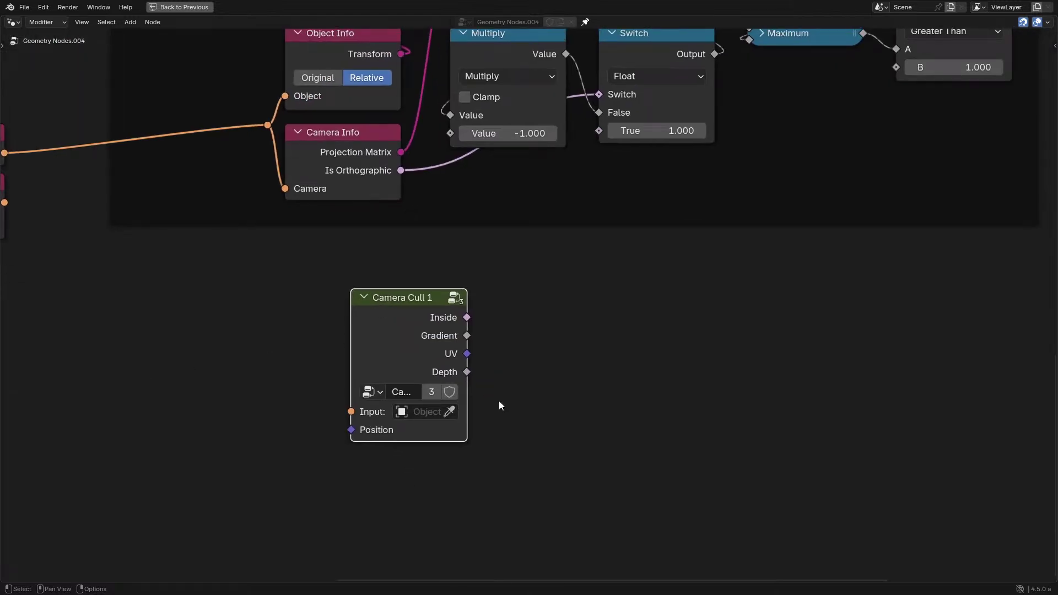
Select the Active Camera, Object Info and Camera Info nodes in turn to examine the camera inputs of the setup.
scroll(194, 268, down, 3)
middle_drag(194, 268, 473, 313)
click(264, 207)
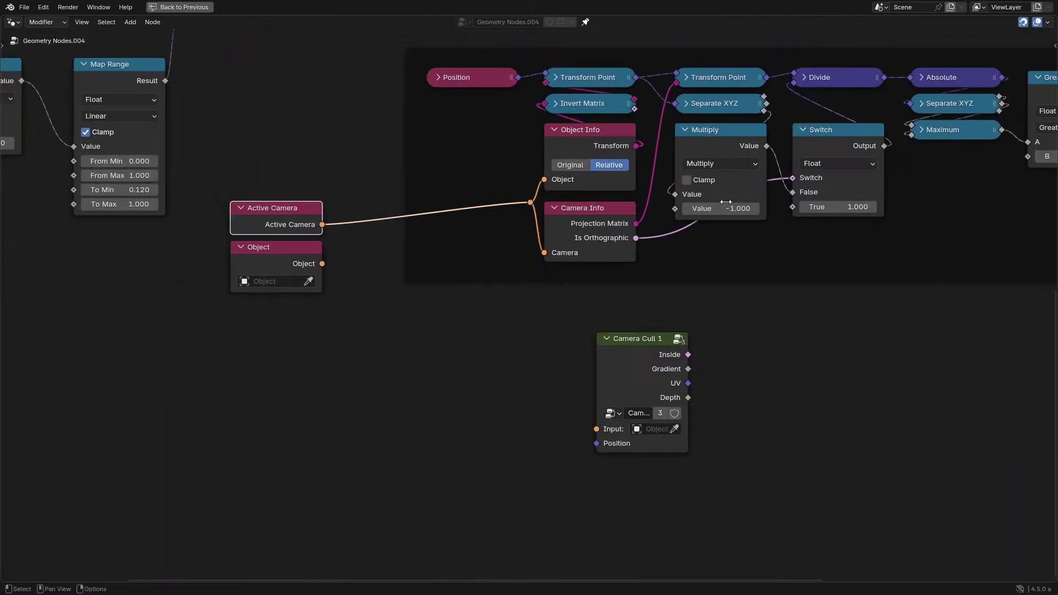
click(595, 137)
click(597, 206)
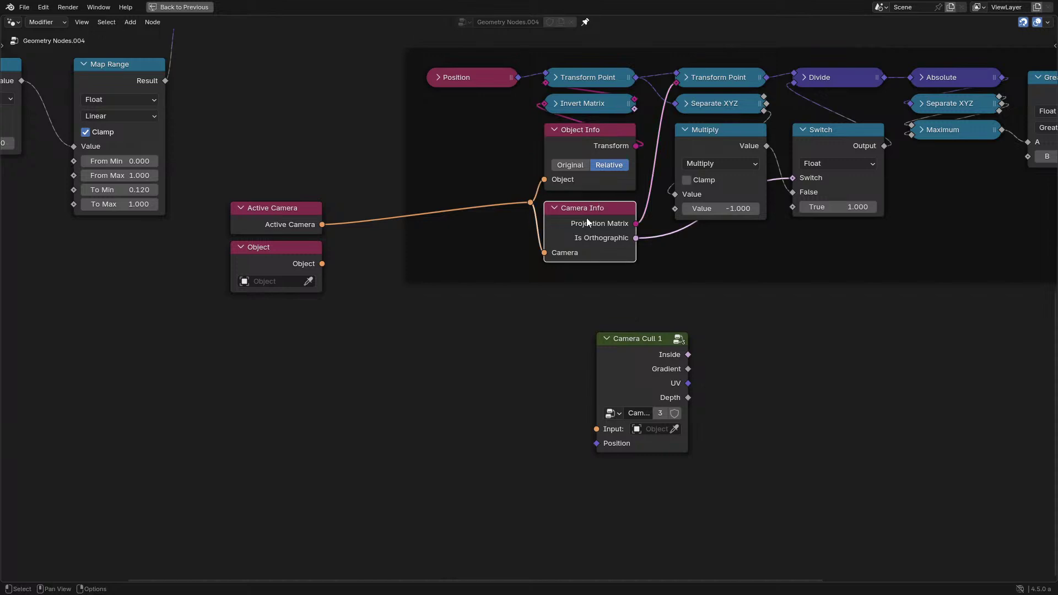
Duplicate the Camera Info node into the empty area beside Camera Cull 1 and reveal all its hidden sockets.
key(shift+d)
click(378, 414)
key(ctrl+h)
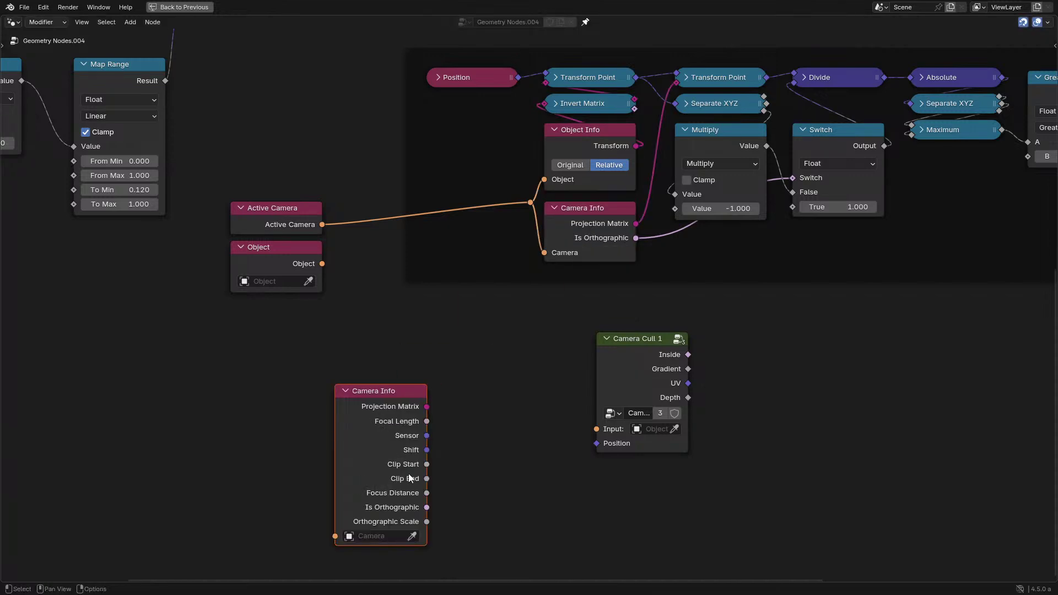
middle_drag(408, 474, 491, 270)
scroll(485, 286, up, 4)
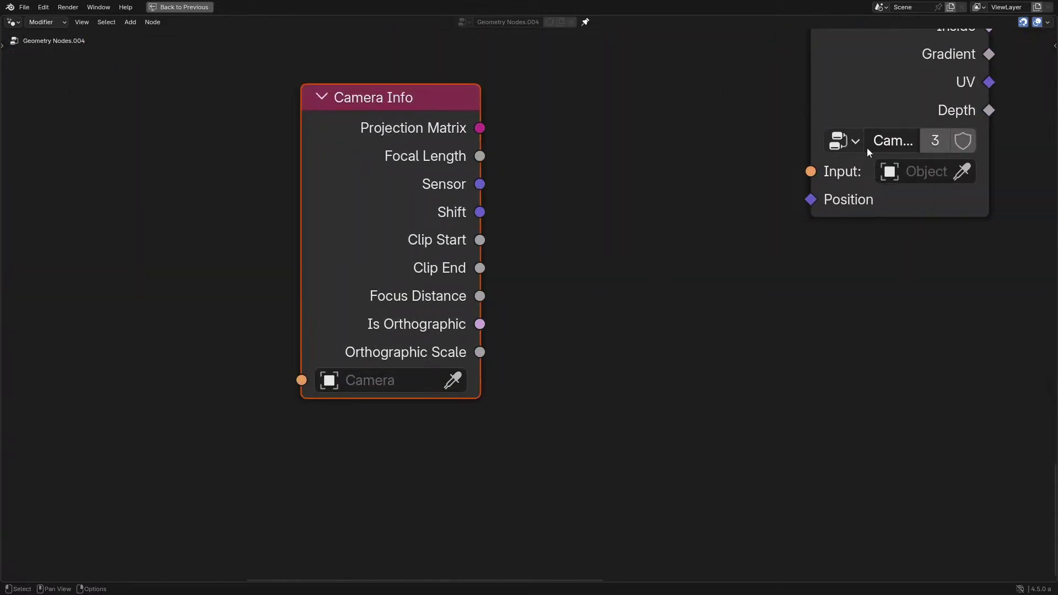
Enter the Camera Cull 1 group to examine its group sockets and return to the parent node tree.
middle_drag(868, 107, 639, 259)
click(639, 257)
key(Tab)
key(n)
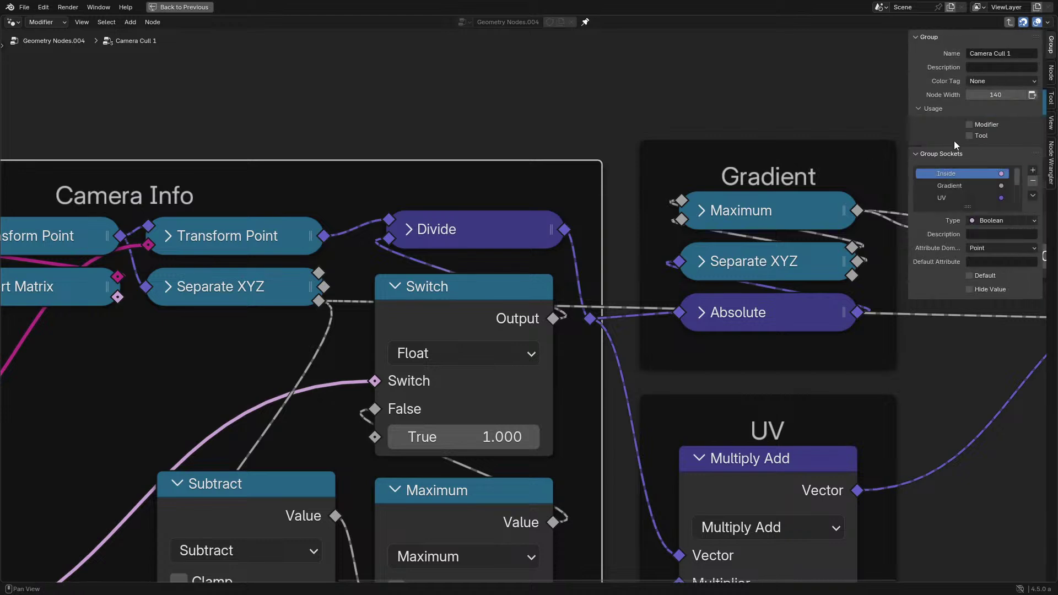
key(Tab)
middle_drag(248, 422, 415, 337)
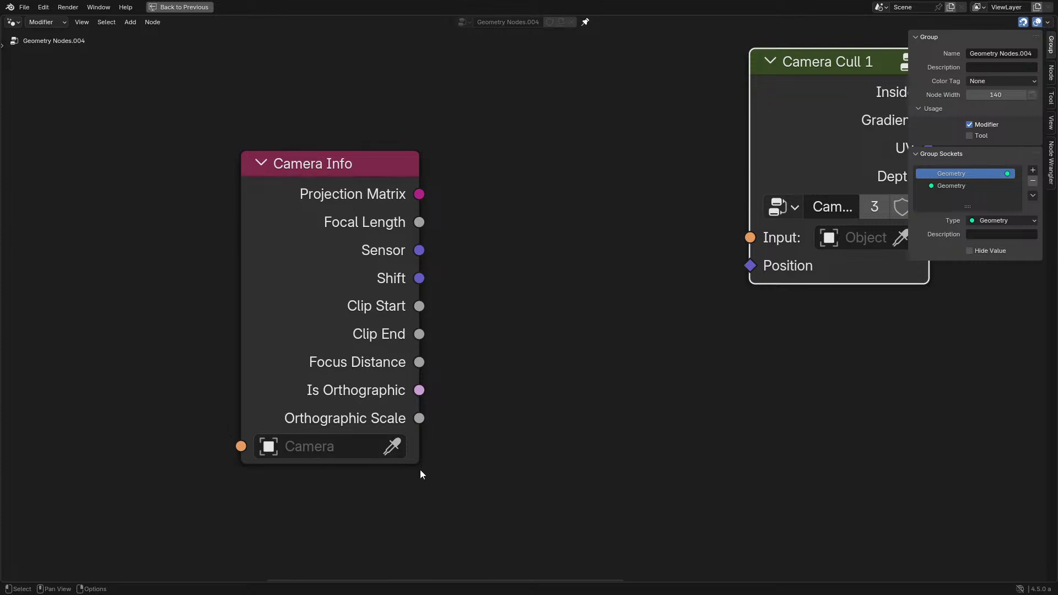
Try hiding the value of the Camera Cull 1 group's Input socket and restore its object field.
key(Tab)
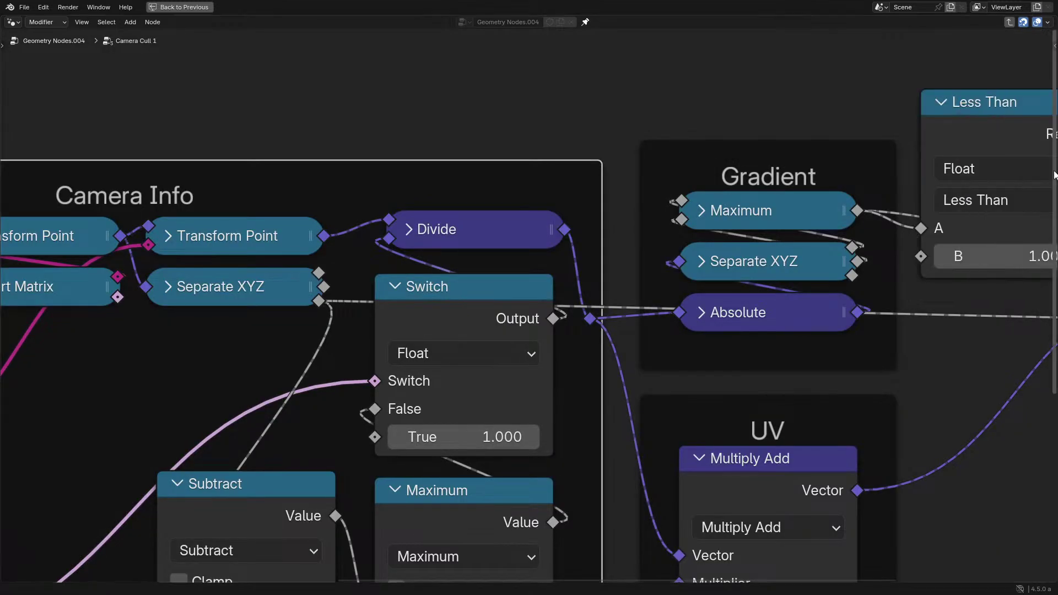
scroll(951, 185, down, 3)
click(951, 186)
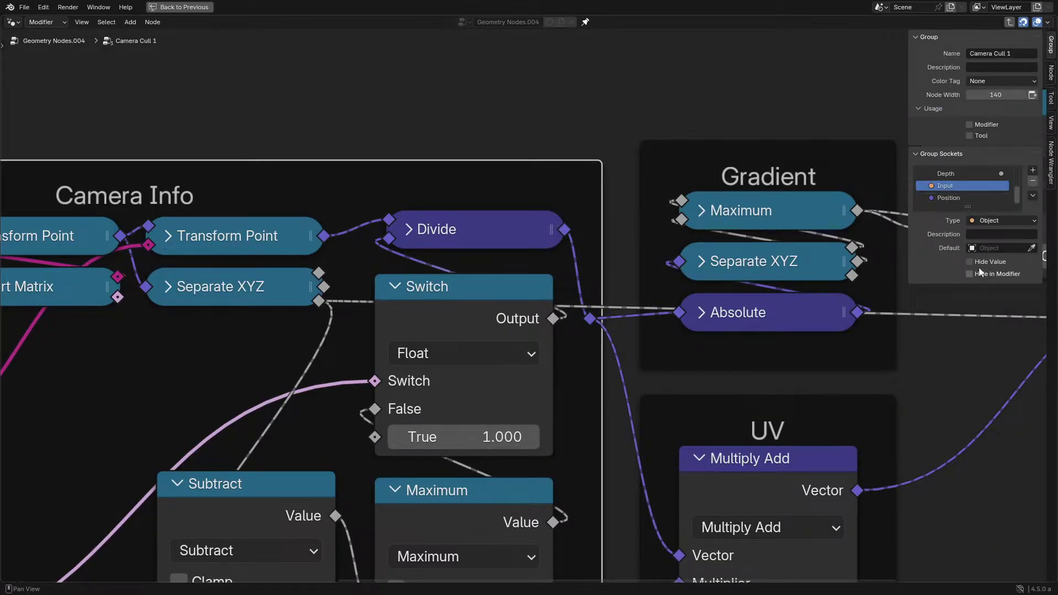
key(n)
key(n)
key(Tab)
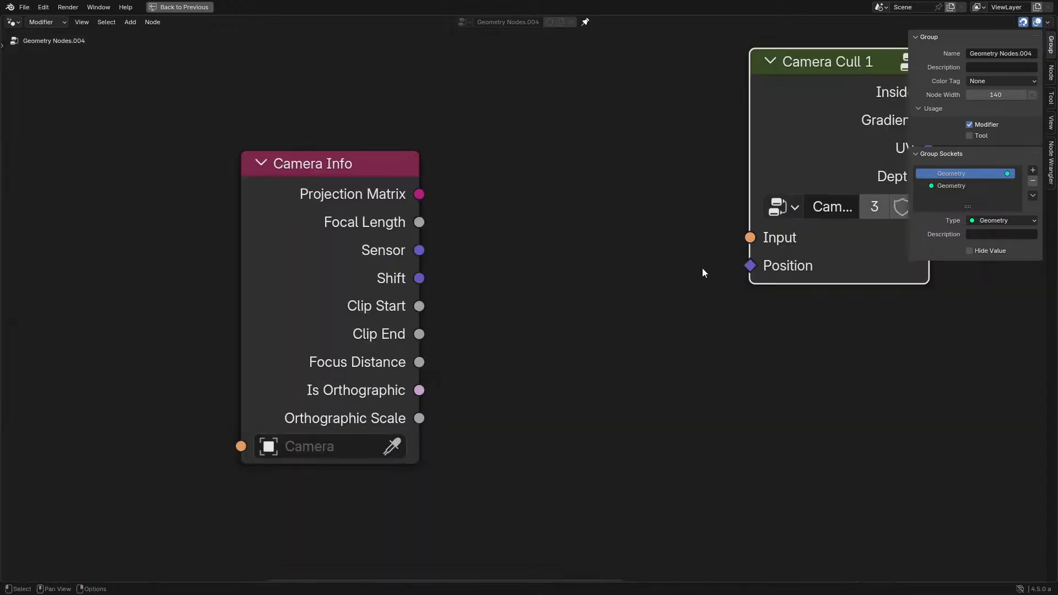
key(Tab)
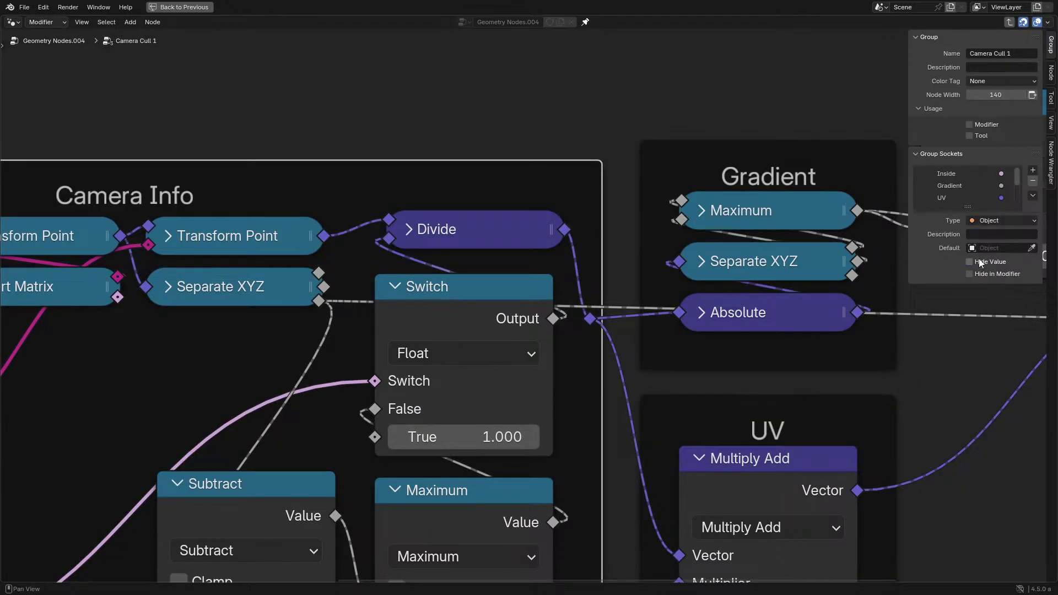
scroll(971, 195, up, 3)
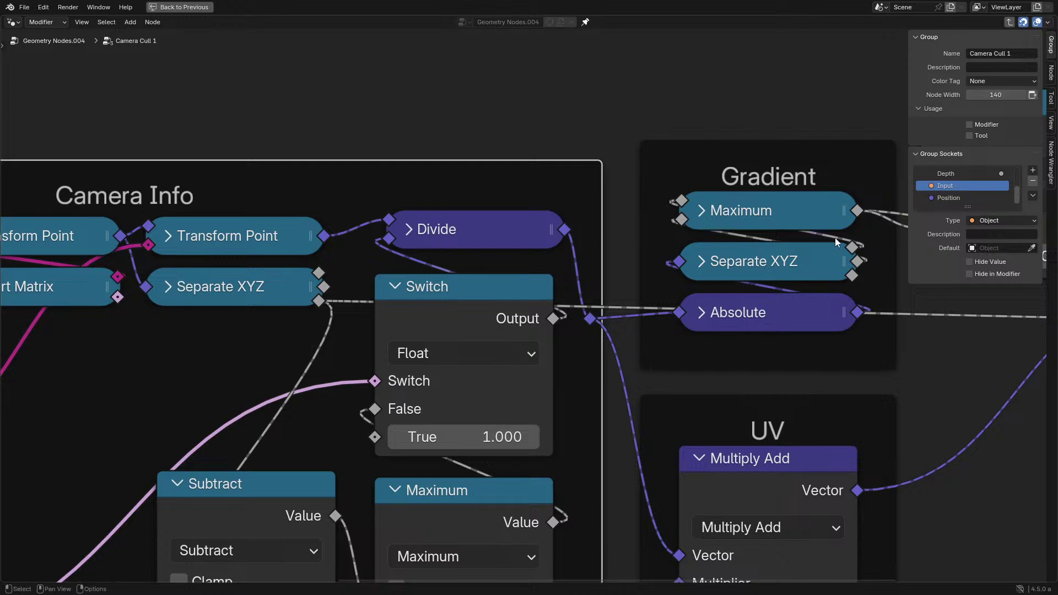
key(n)
key(Tab)
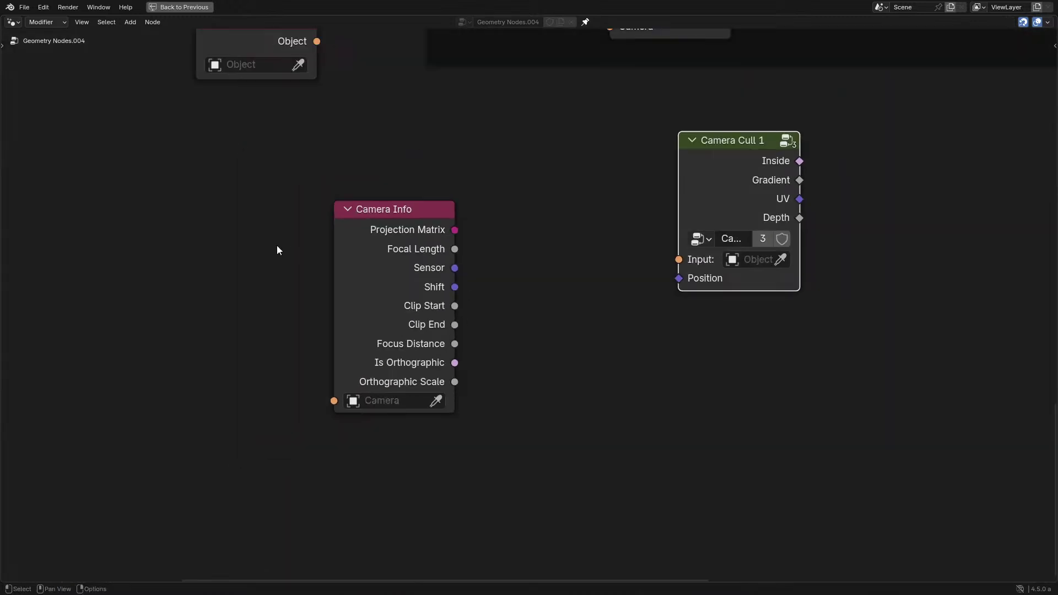
Move the Camera Info copy closer to Camera Cull 1 and clear the name of the group's Input socket.
drag(332, 317, 465, 186)
drag(406, 303, 538, 164)
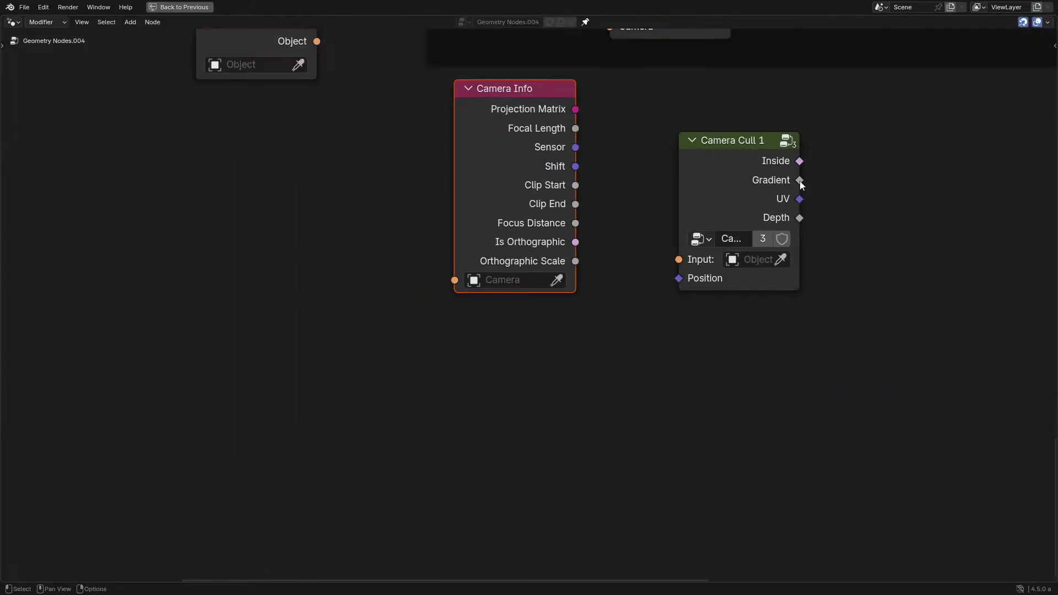
click(757, 193)
key(Tab)
key(n)
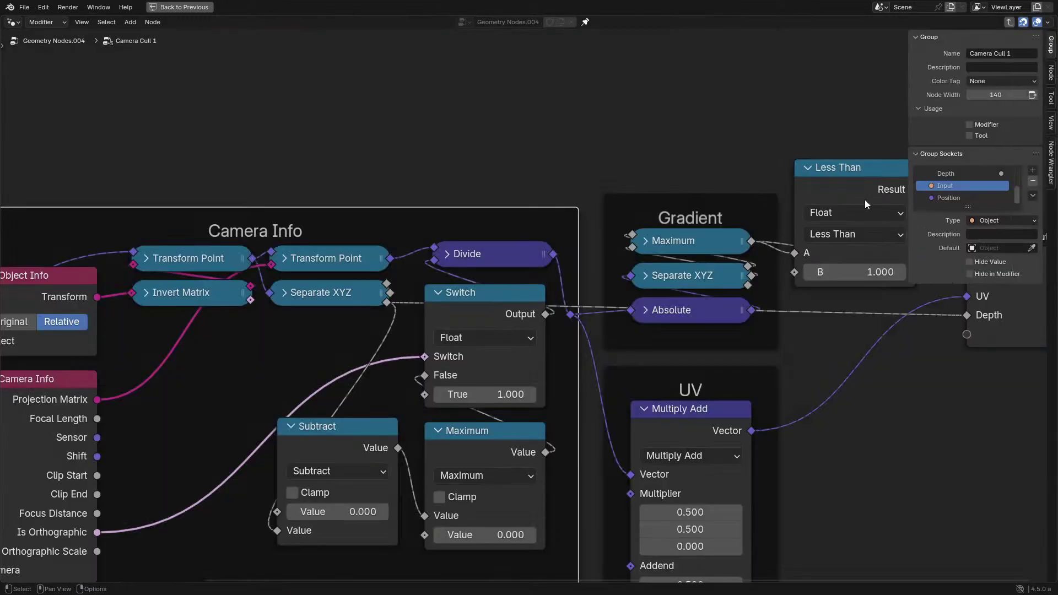
double_click(942, 186)
key(BackSpace)
key(Return)
key(Tab)
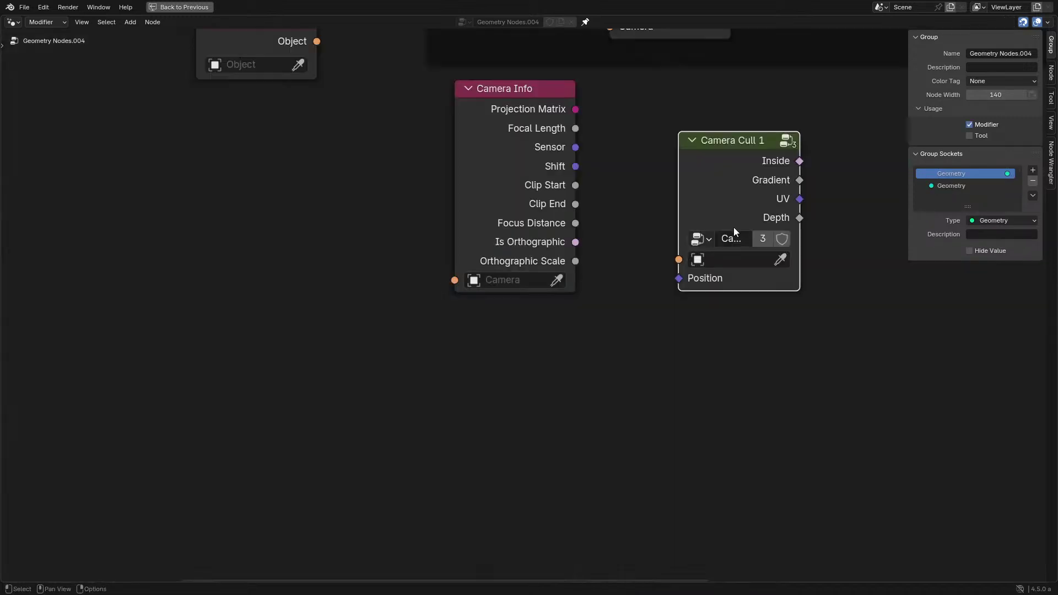
key(n)
Rename the Camera Cull 1 group's object input socket to Camera and return to the parent node tree.
middle_drag(726, 242, 551, 325)
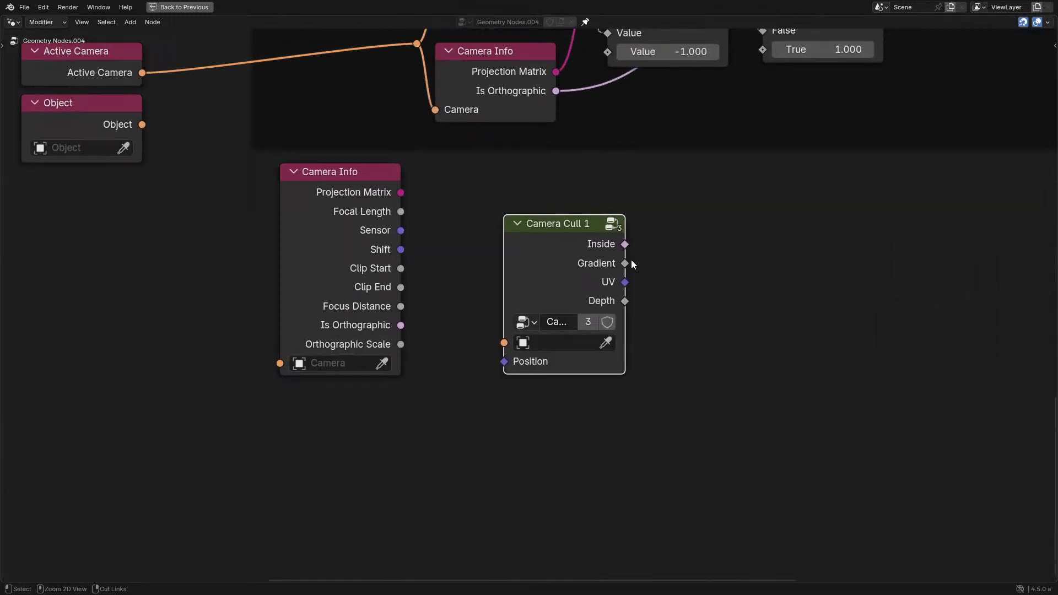
key(Tab)
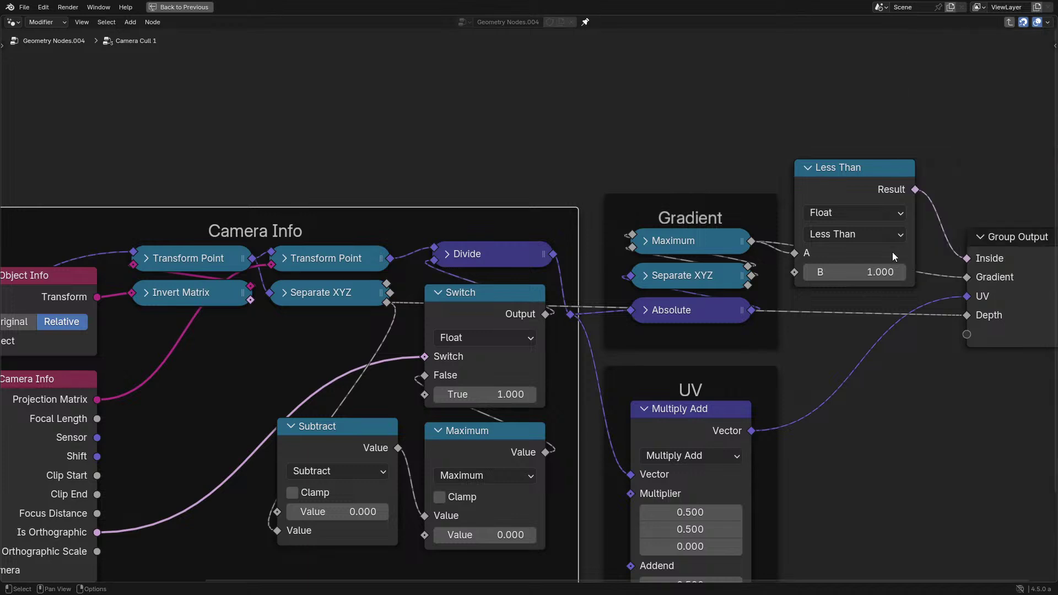
key(n)
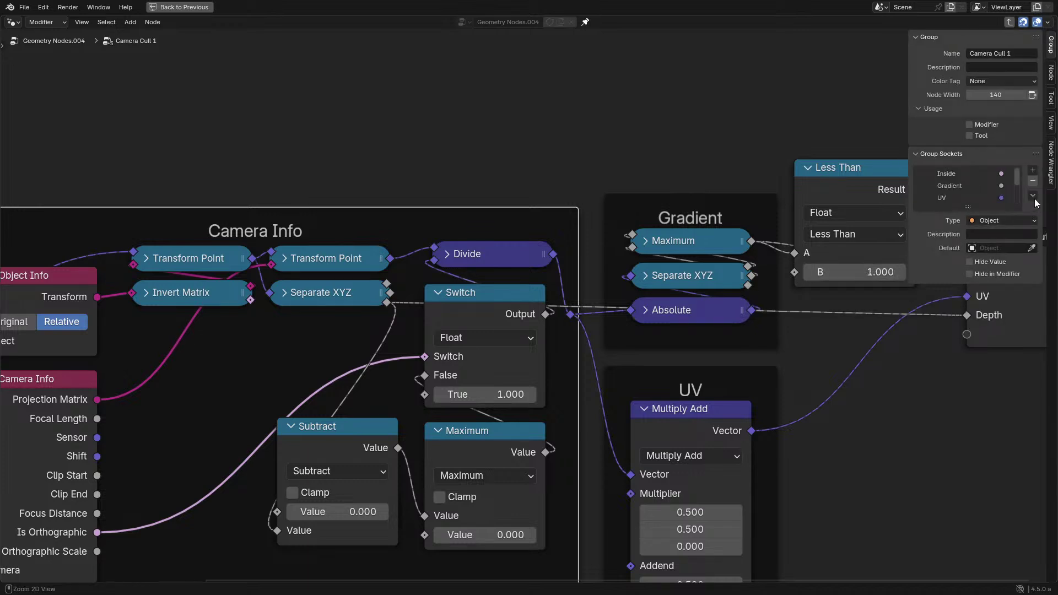
scroll(970, 182, down, 2)
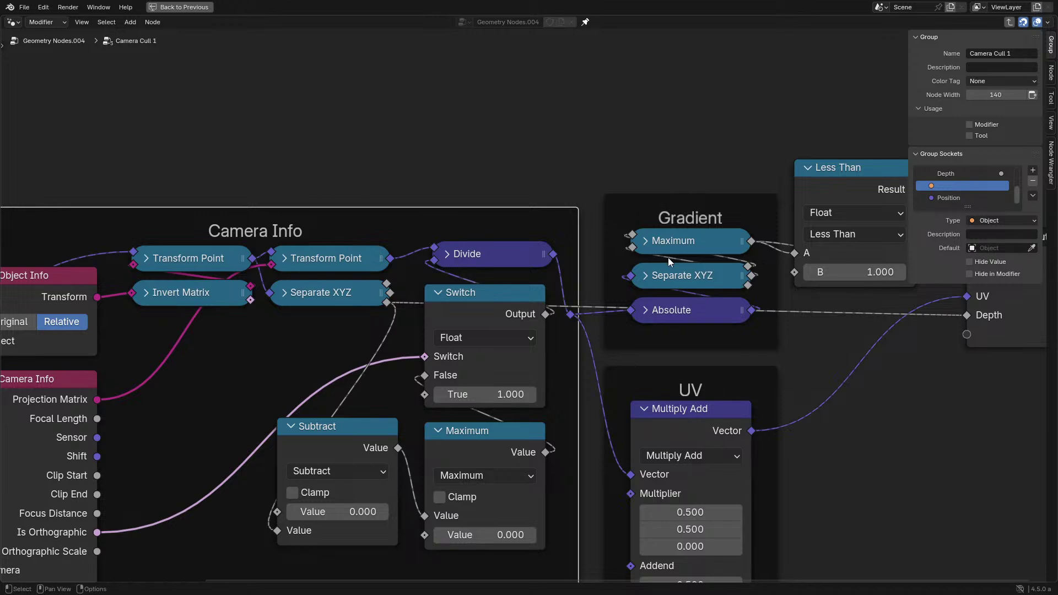
click(570, 177)
key(n)
key(n)
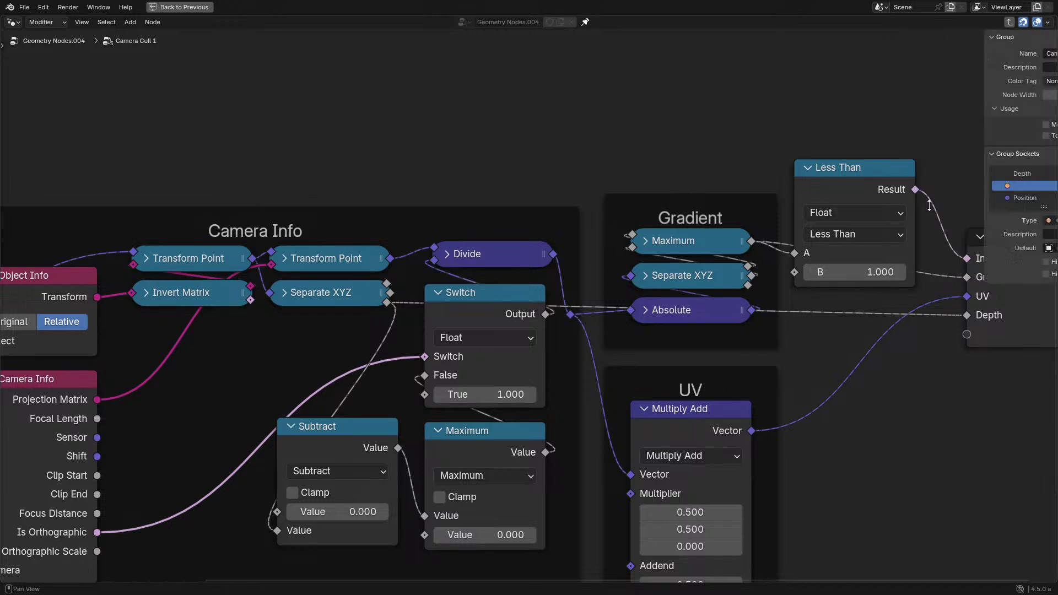
double_click(953, 189)
text(Inp)
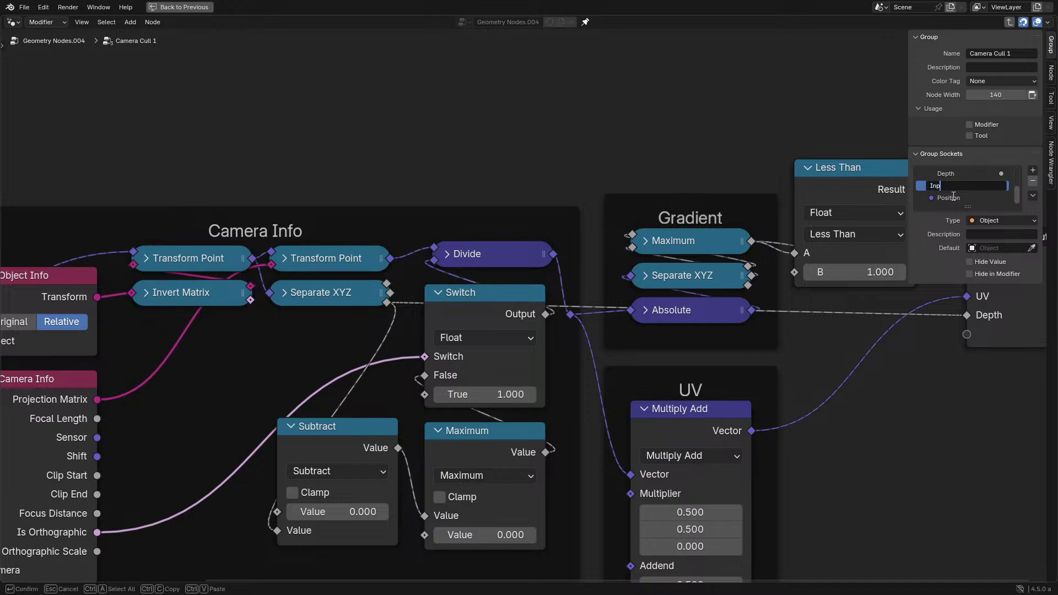
text(uts)
key(BackSpace)
key(BackSpace)
key(BackSpace)
key(BackSpace)
key(BackSpace)
key(BackSpace)
text(C)
text(amera)
key(Return)
key(n)
key(Tab)
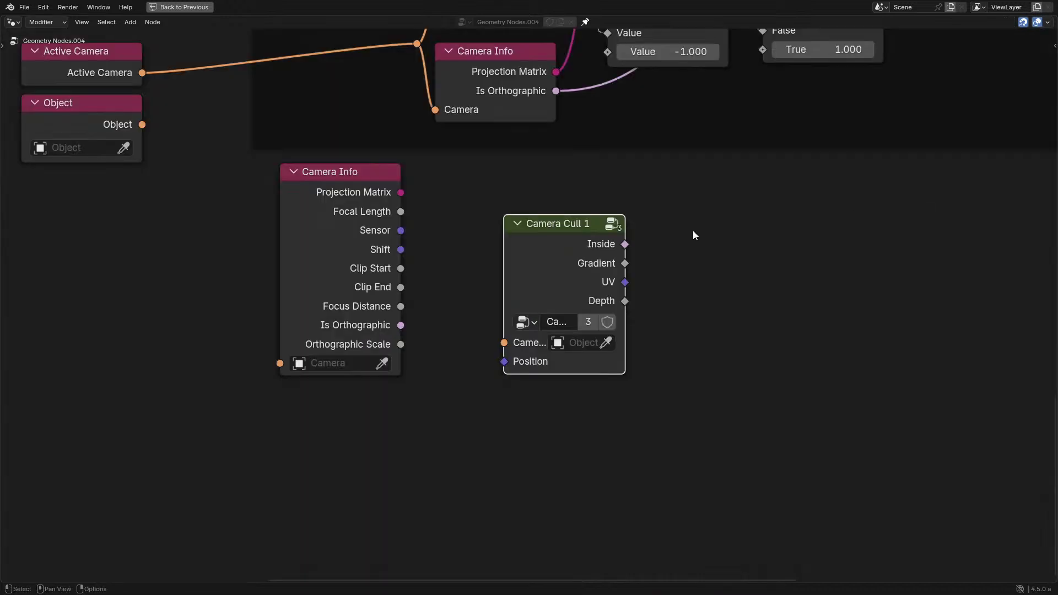
Delete the expanded Camera Info copy beside the Camera Cull 1 node.
scroll(495, 274, down, 3)
middle_drag(572, 229, 380, 331)
scroll(380, 332, up, 1)
middle_drag(443, 264, 335, 426)
scroll(325, 424, down, 5)
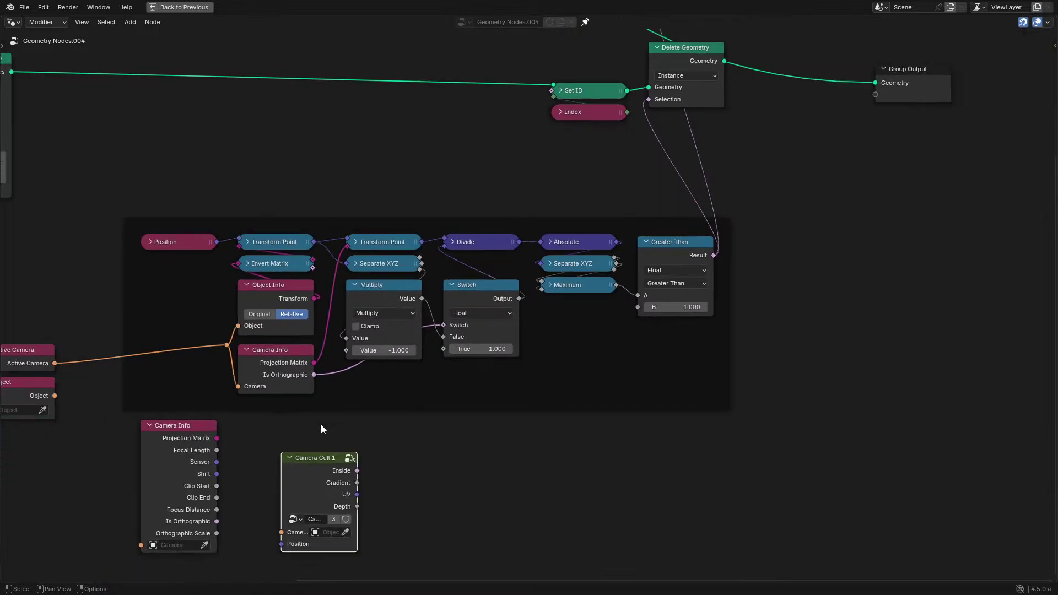
middle_drag(278, 464, 458, 399)
drag(351, 507, 395, 409)
key(x)
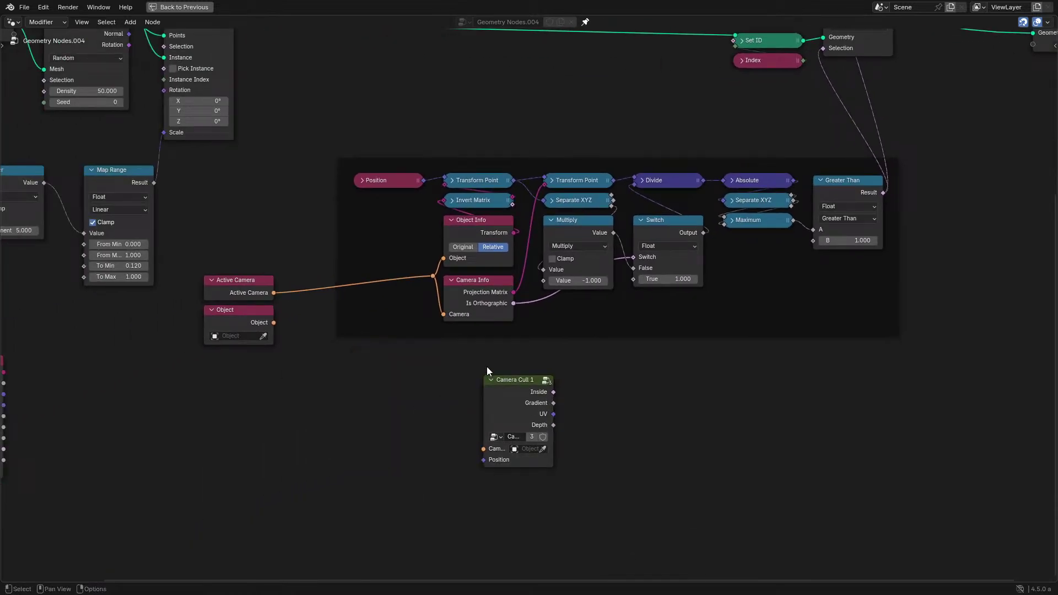
Move the Camera Cull 1 node up beside the Grid node and the Object node farther below Active Camera.
middle_drag(499, 421, 452, 519)
drag(452, 519, 468, 112)
click(530, 27)
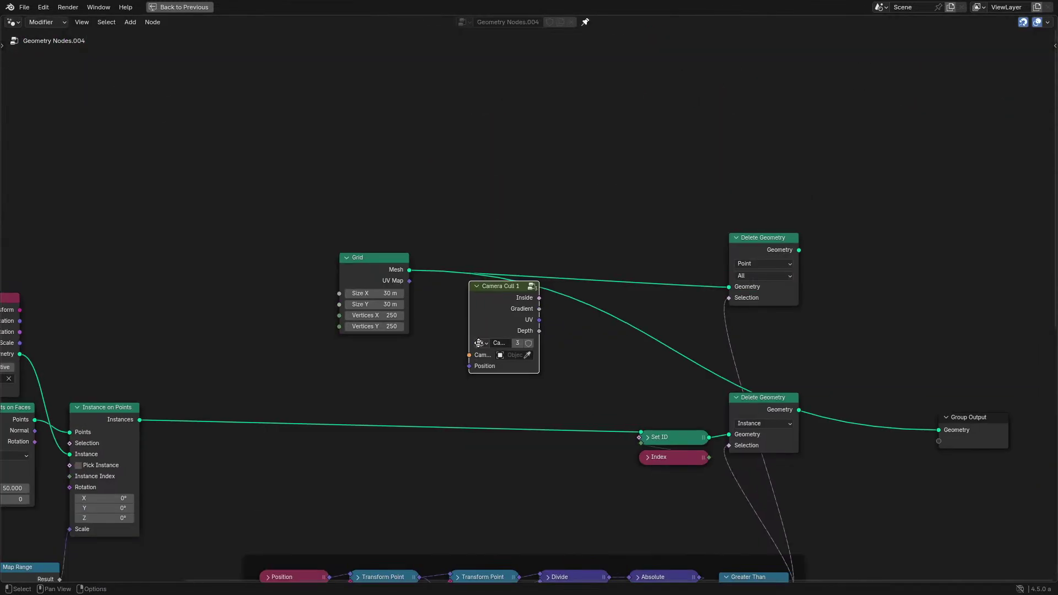
key(Tab)
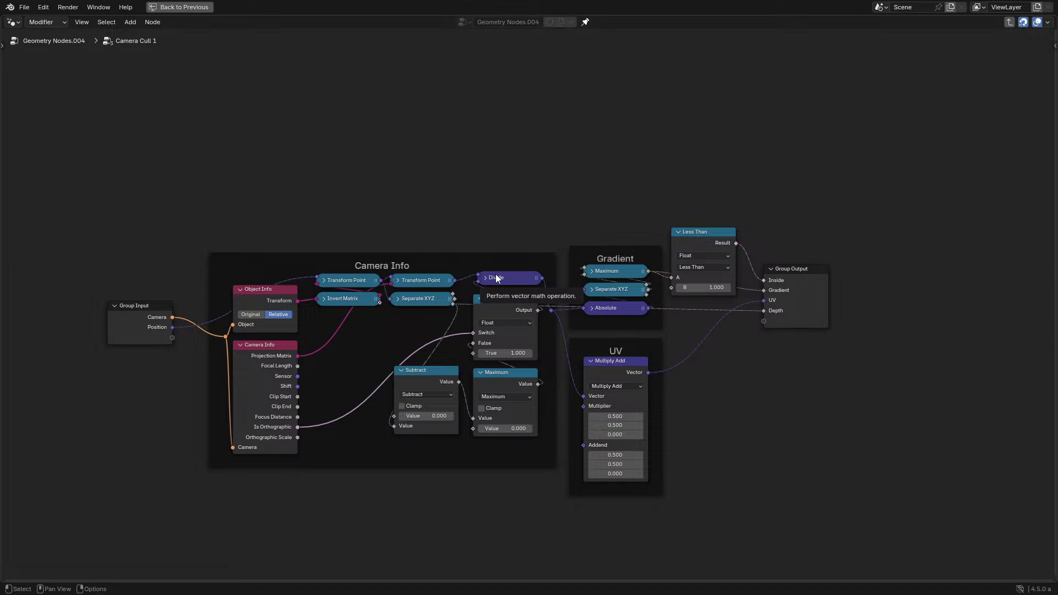
key(Tab)
scroll(501, 308, up, 6)
drag(501, 318, 457, 336)
scroll(446, 381, down, 3)
scroll(445, 383, down, 2)
middle_drag(420, 436, 503, 287)
scroll(231, 573, down, 1)
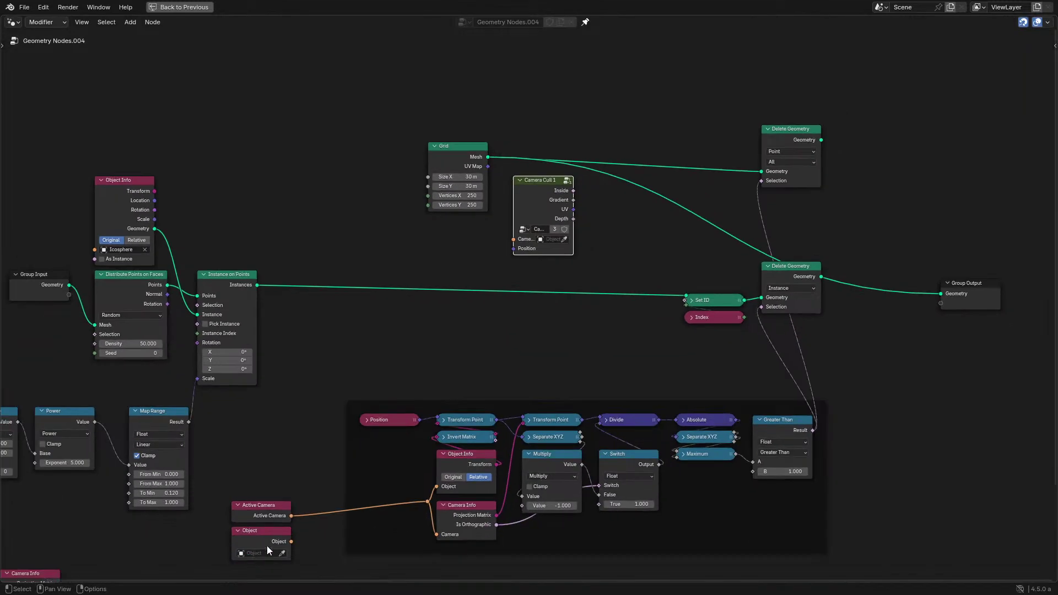
drag(266, 546, 259, 571)
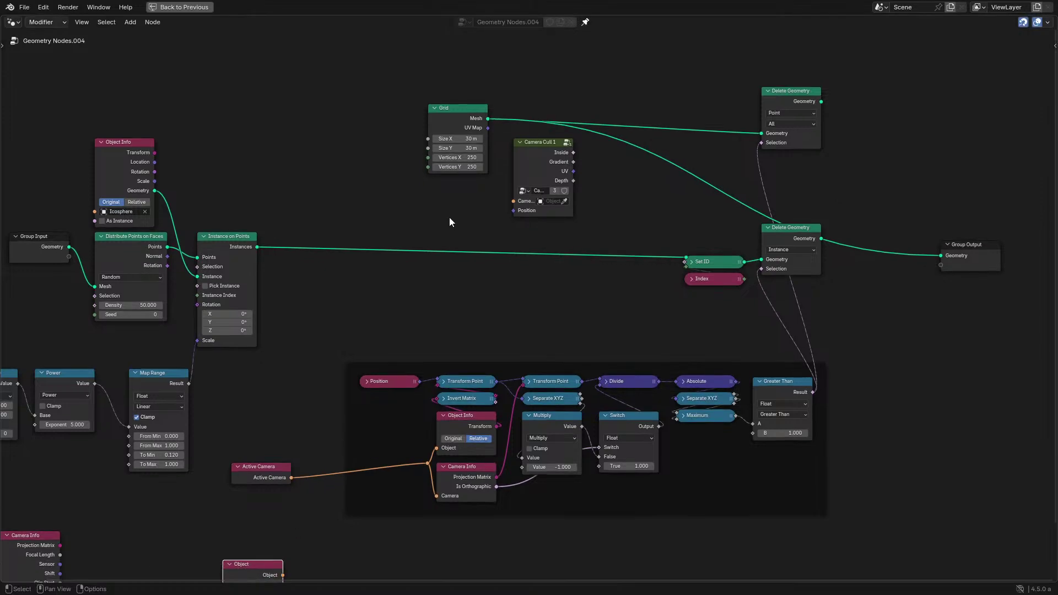
Assign the scene's camera from the 3D viewport to the Camera input of the Camera Cull 1 node.
middle_drag(504, 144, 514, 290)
scroll(529, 302, up, 10)
key(ctrl+space)
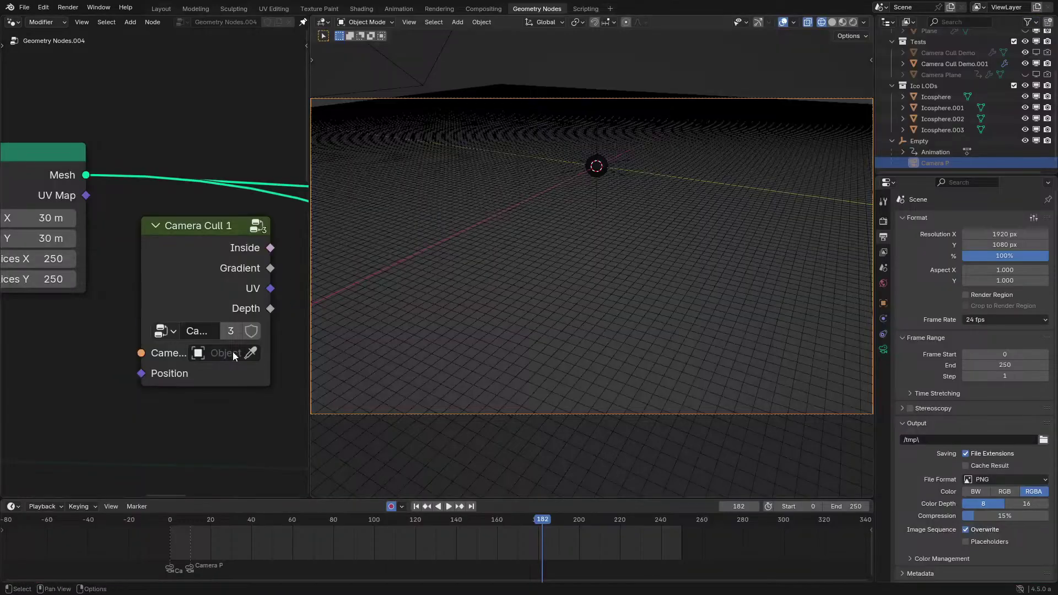
click(563, 244)
key(ctrl+space)
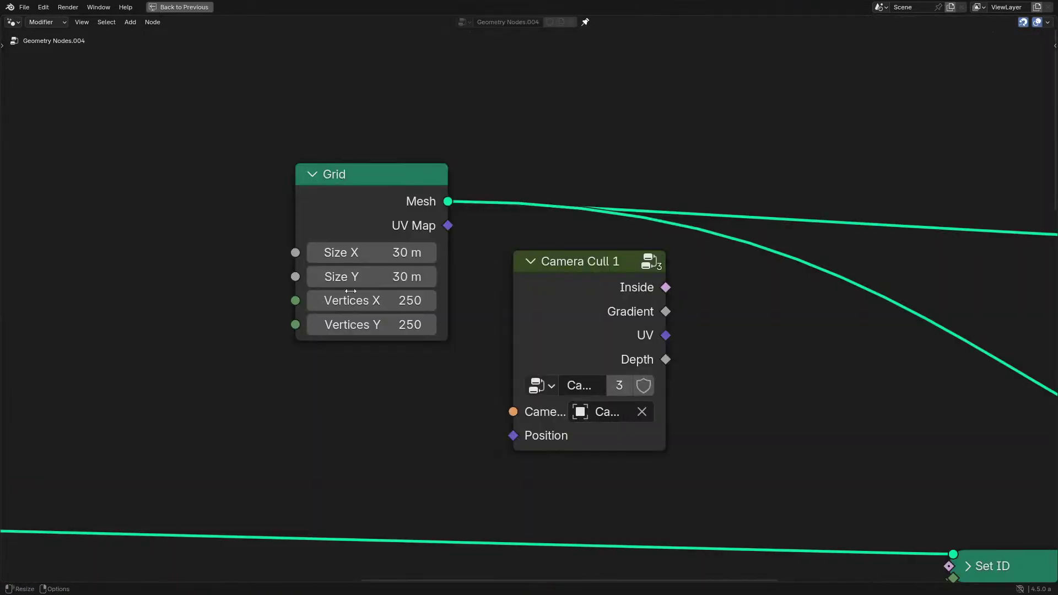
Set the Grid node's Vertices X and Vertices Y to 50.
drag(378, 301, 376, 302)
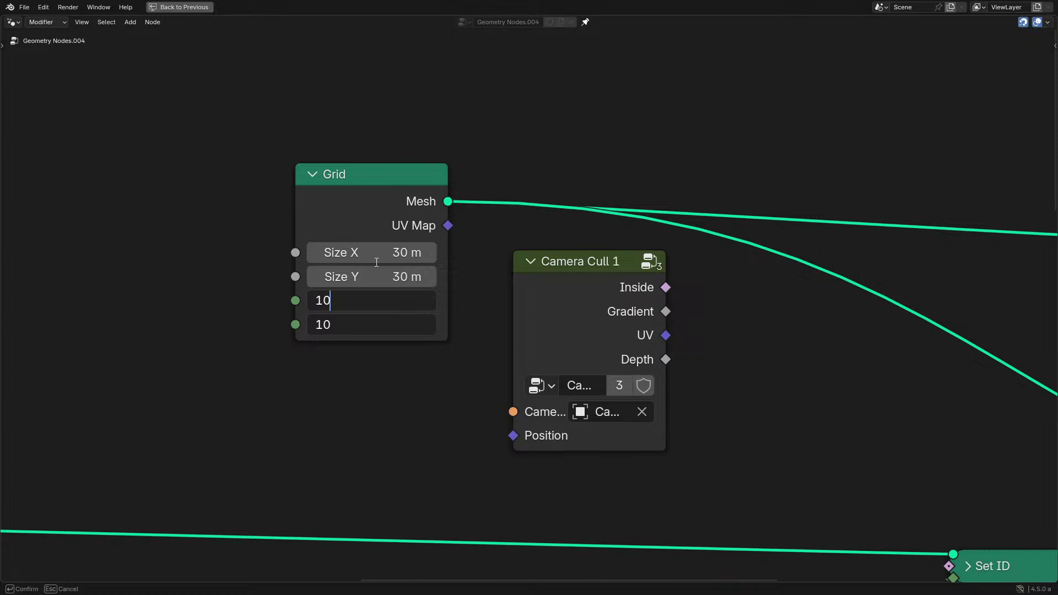
key(Escape)
click(362, 300)
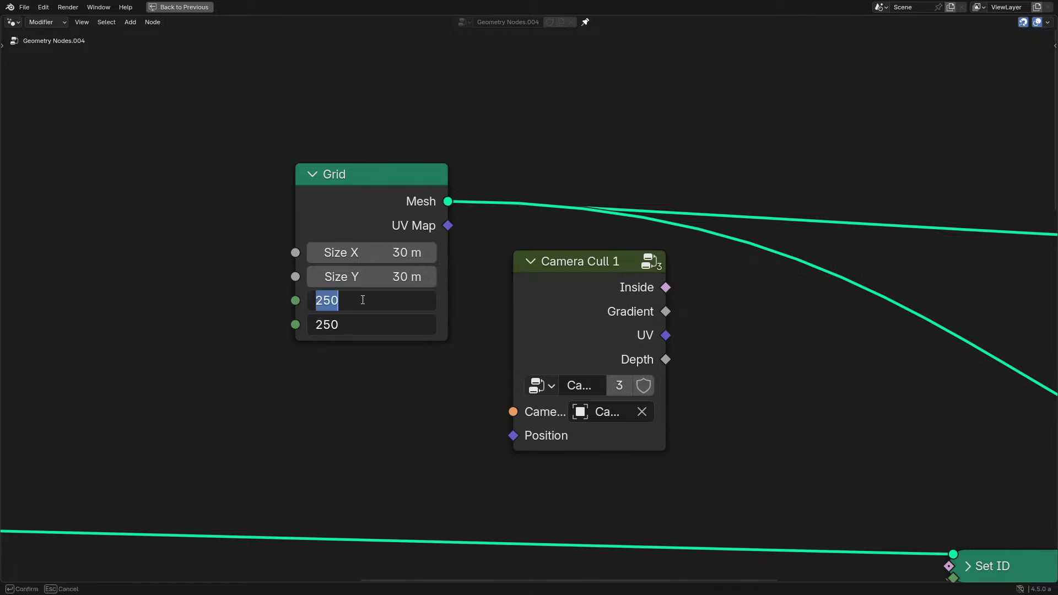
text(50)
key(Return)
Place the Camera Cull 1 node directly beneath the Grid node.
scroll(385, 158, down, 2)
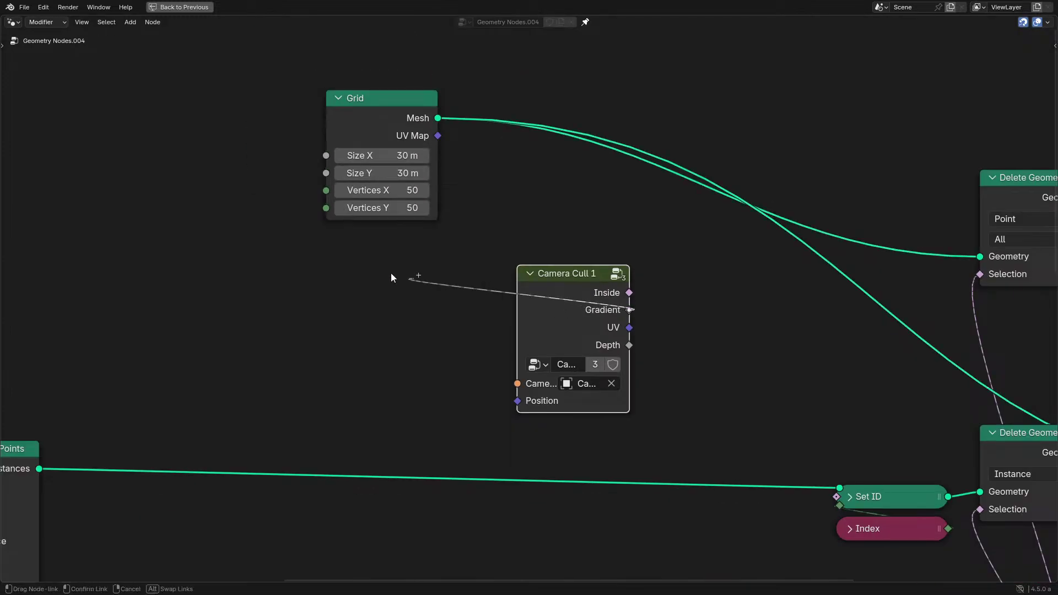
drag(529, 302, 322, 271)
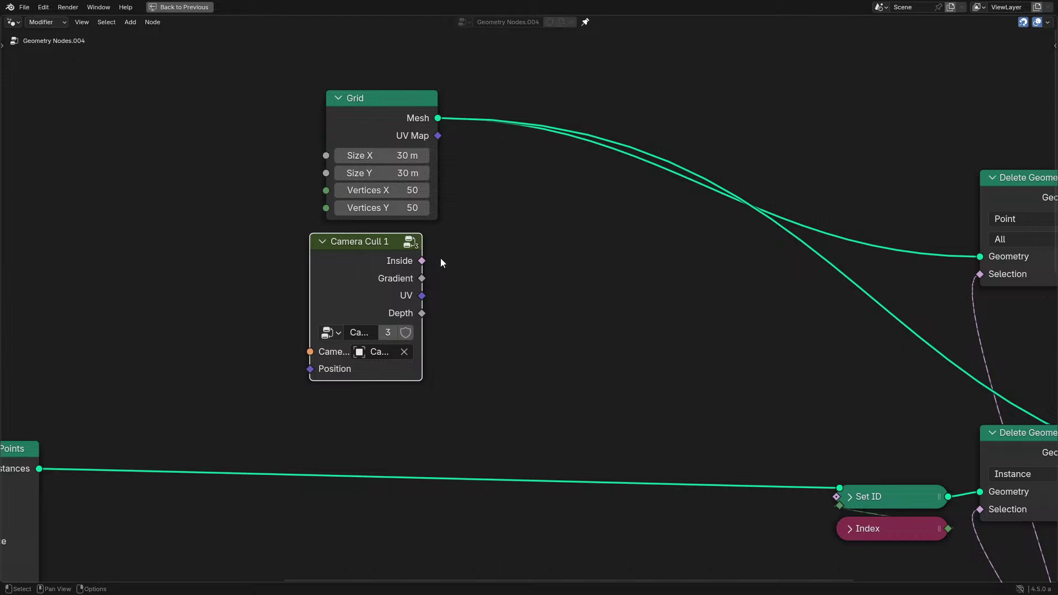
middle_drag(441, 262, 405, 378)
Add a Separate Geometry node from the Grid's Mesh output, place it above the Grid and set its domain to Face.
drag(402, 234, 508, 307)
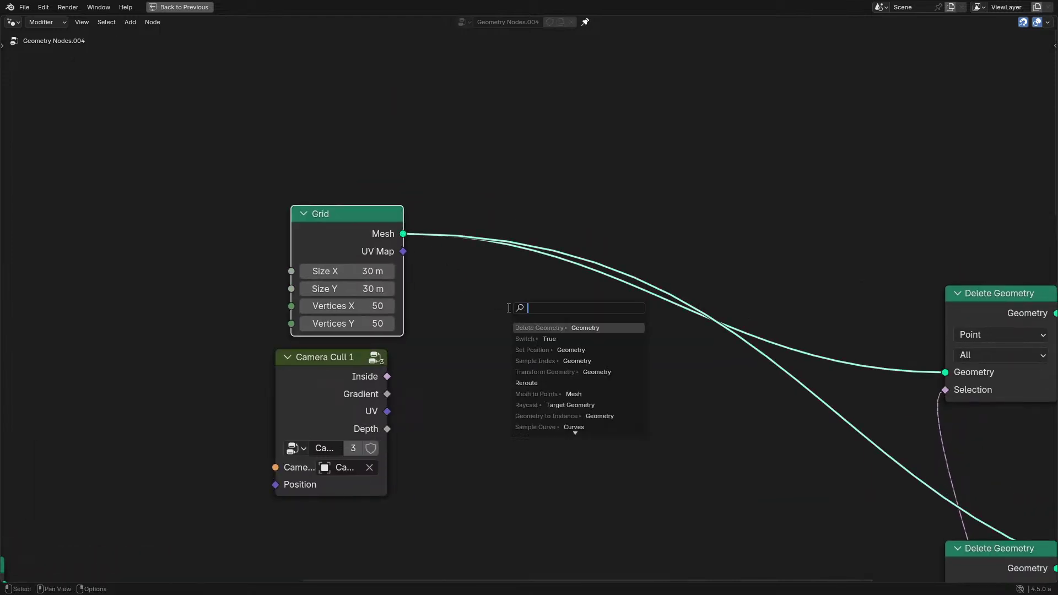
text(sep)
key(Return)
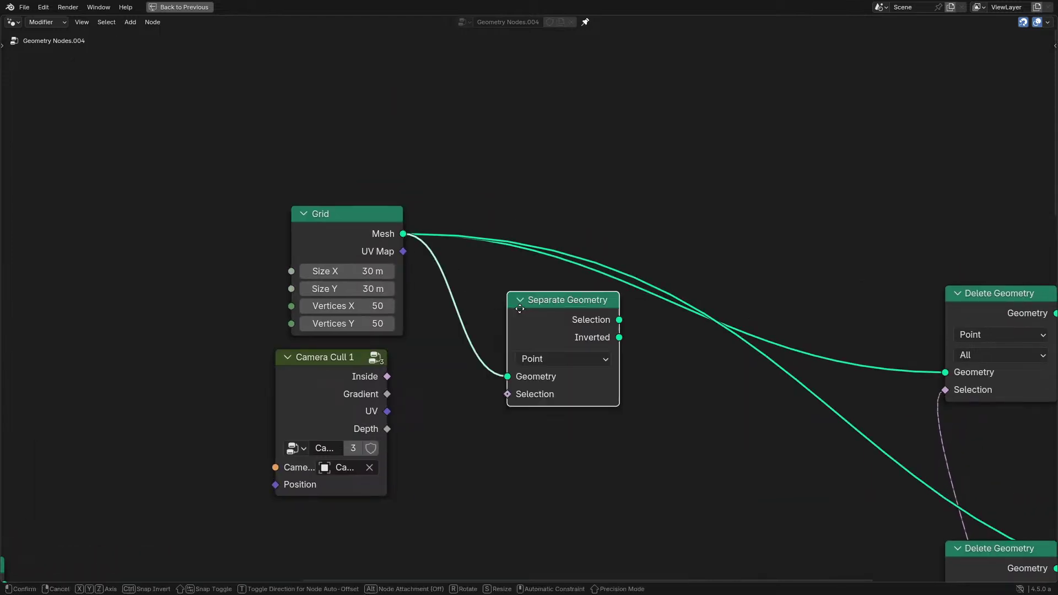
click(409, 123)
click(438, 161)
click(458, 235)
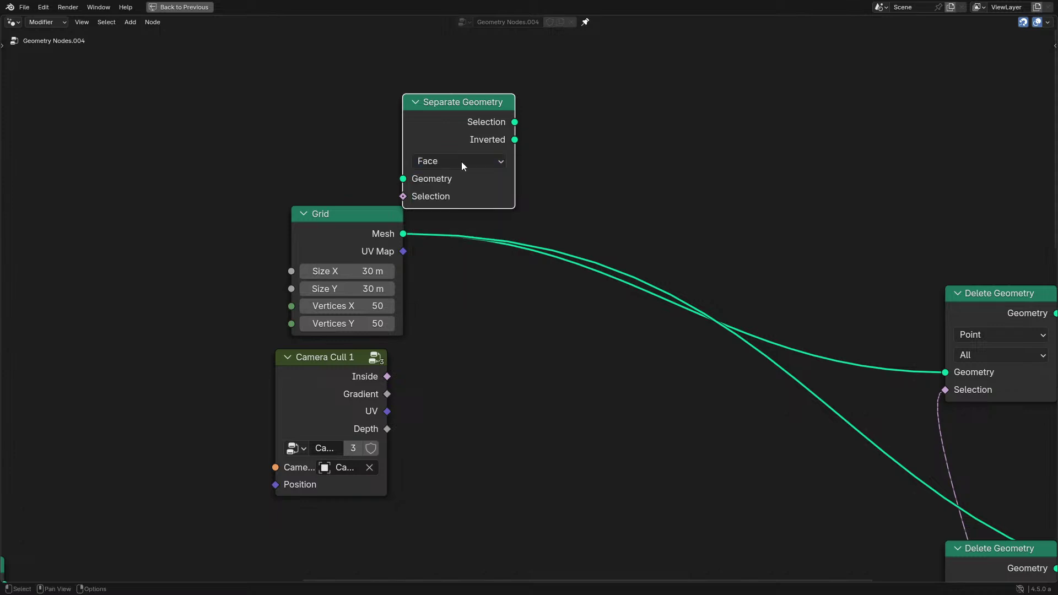
Move Separate Geometry clear of the Grid and add a Greater Than node from Camera Cull 1's Gradient output with B at 0.5.
drag(462, 104, 558, 152)
scroll(435, 383, up, 4)
drag(335, 426, 385, 433)
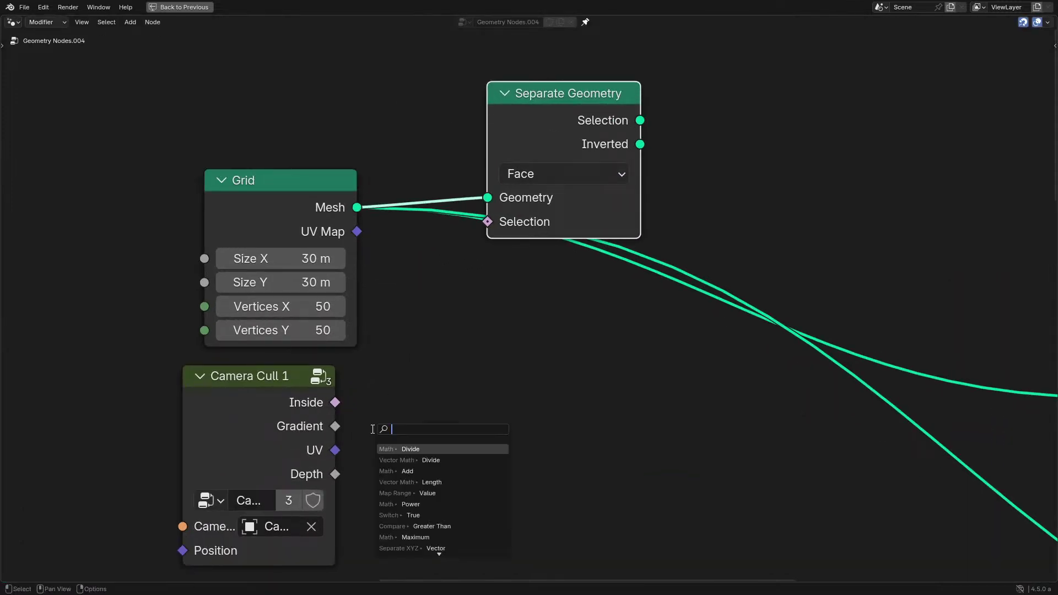
text(gre)
key(Return)
click(477, 485)
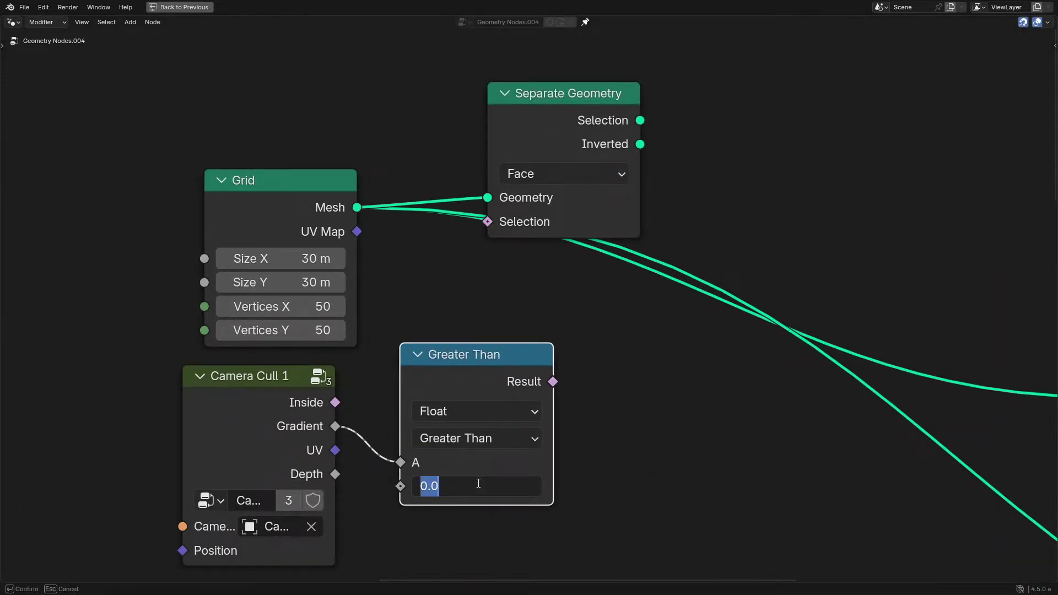
text(.5)
key(Return)
Link the Greater Than result to Separate Geometry's Selection input and move Separate Geometry closer to the Grid.
click(485, 438)
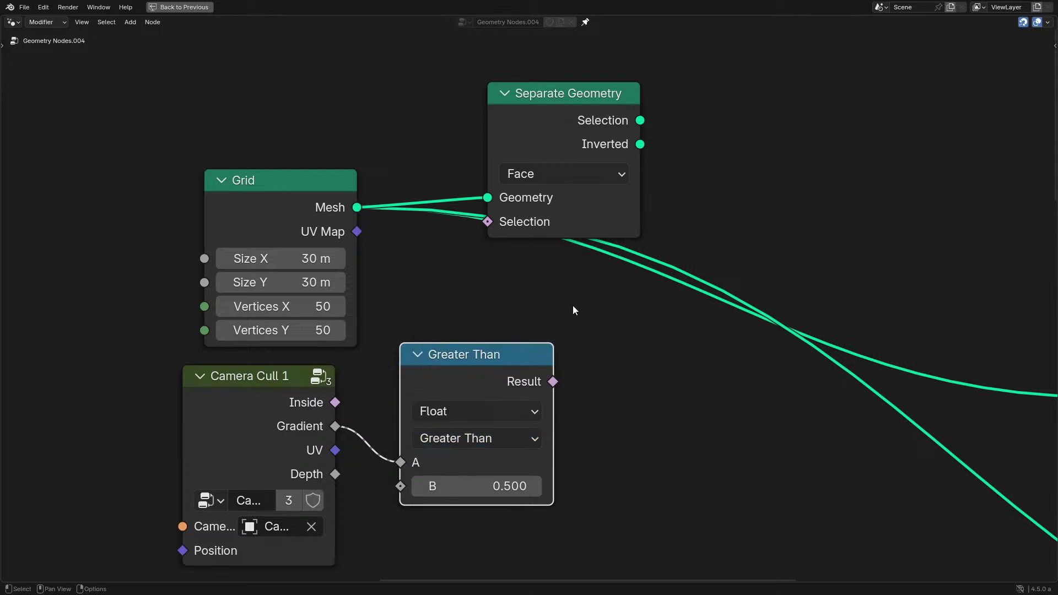
drag(532, 382, 483, 218)
drag(566, 135, 522, 157)
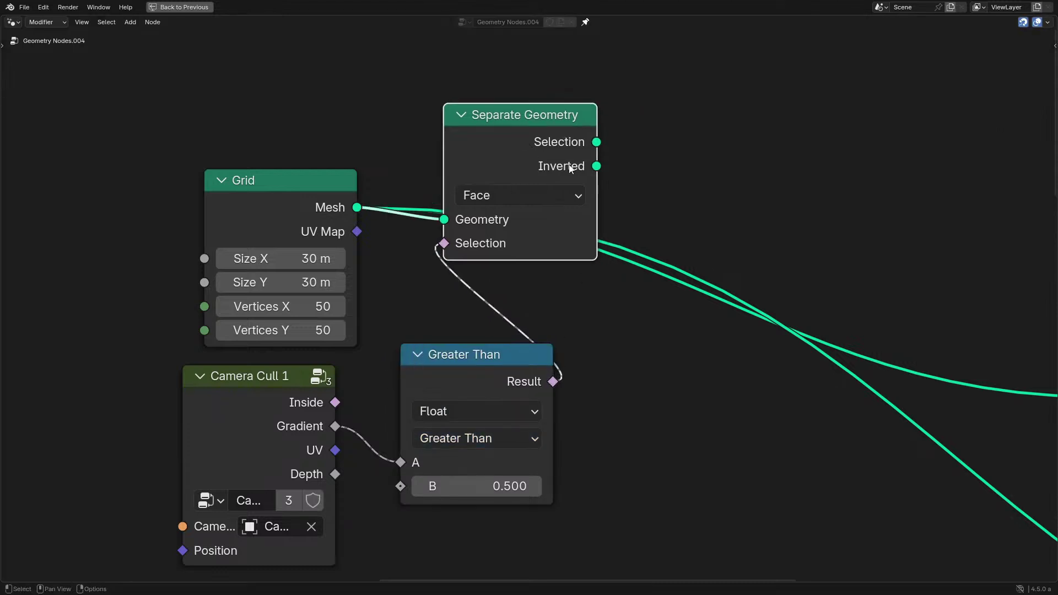
Add a Subdivide Mesh node fed by the Inverted output of Separate Geometry.
drag(637, 208, 639, 206)
text(sub)
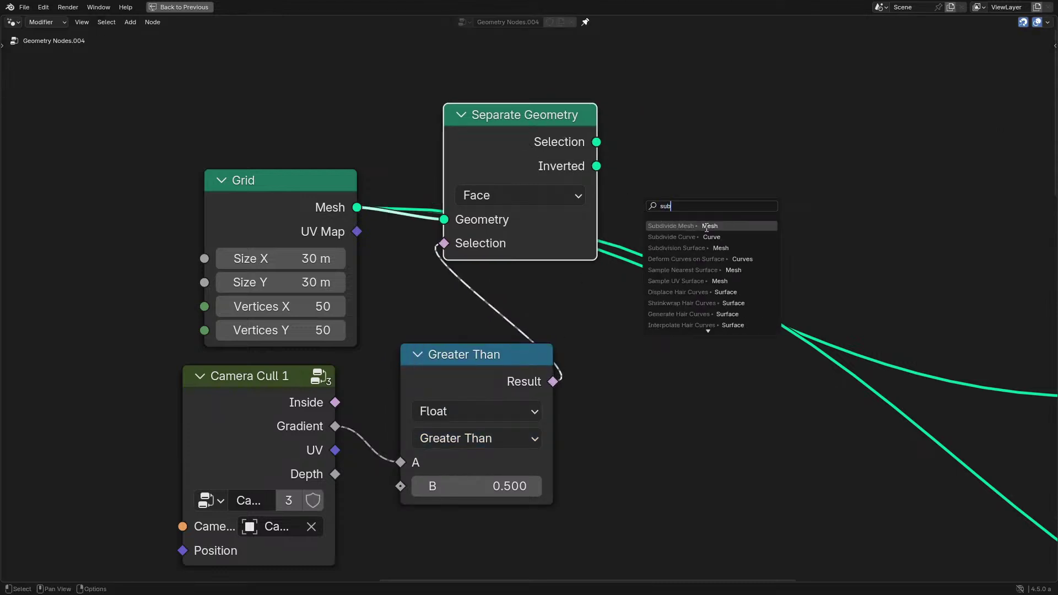
click(709, 226)
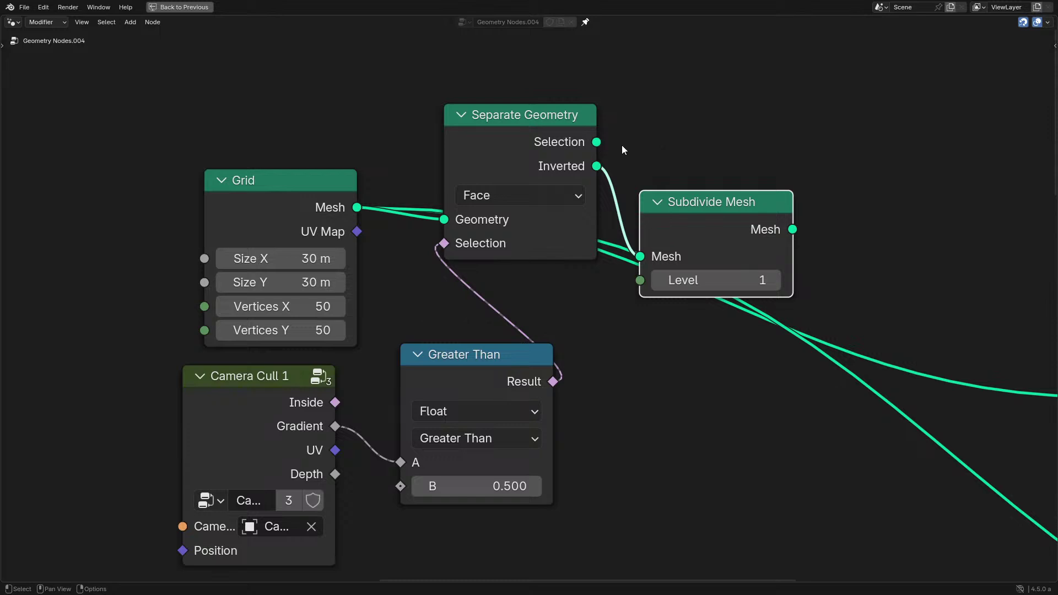
Join Separate Geometry's Selection output and the subdivided mesh with a new Join Geometry node.
drag(596, 141, 836, 142)
text(joi)
key(Return)
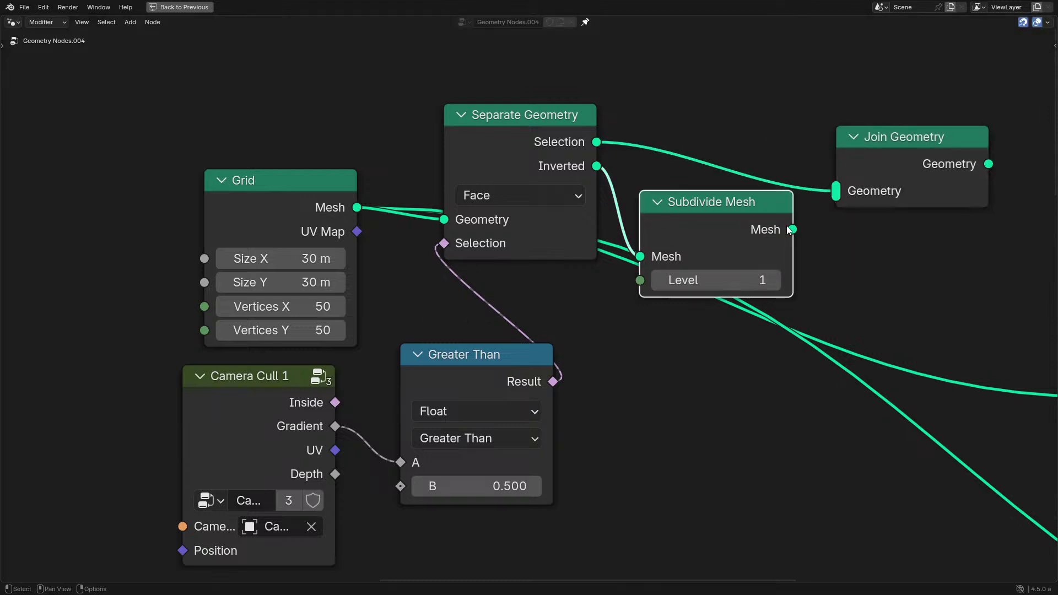
drag(792, 229, 835, 191)
Preview the Join Geometry output and cut the Grid's links to the Delete Geometry nodes.
ctrl+shift+click(925, 177)
ctrl+right_drag(756, 310, 810, 393)
key(ctrl+space)
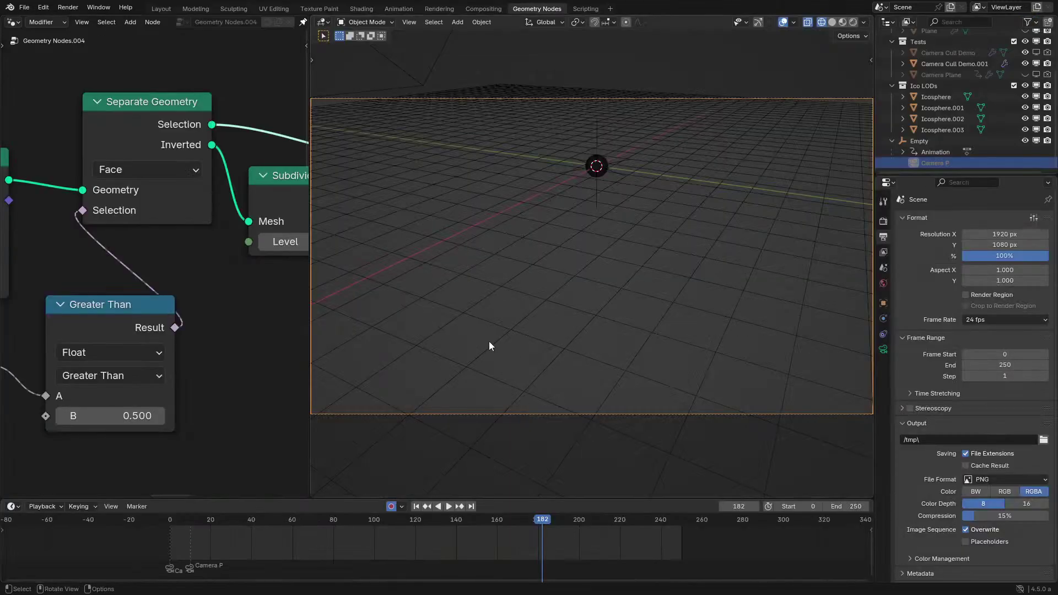
Show the grid through the camera in rendered shading and play the animation to check the adaptive subdivision.
key(z)
click(623, 288)
key(KP_0)
key(z)
click(643, 188)
key(KP_0)
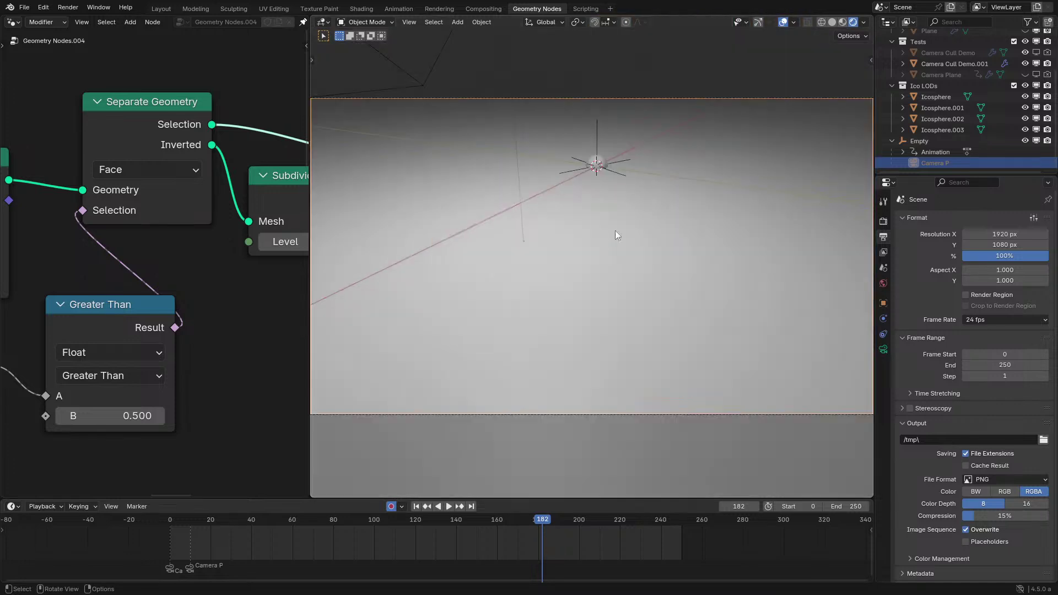
key(space)
scroll(165, 386, down, 2)
middle_drag(157, 392, 109, 307)
key(space)
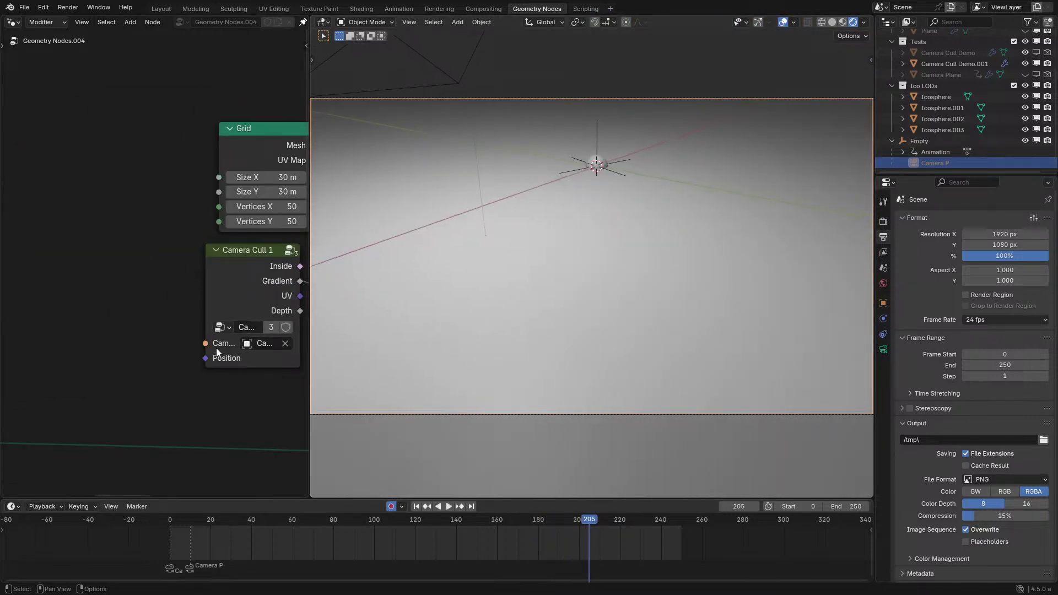
Add a Position node and connect it to the Position input of Camera Cull 1.
drag(101, 338, 101, 338)
text(po)
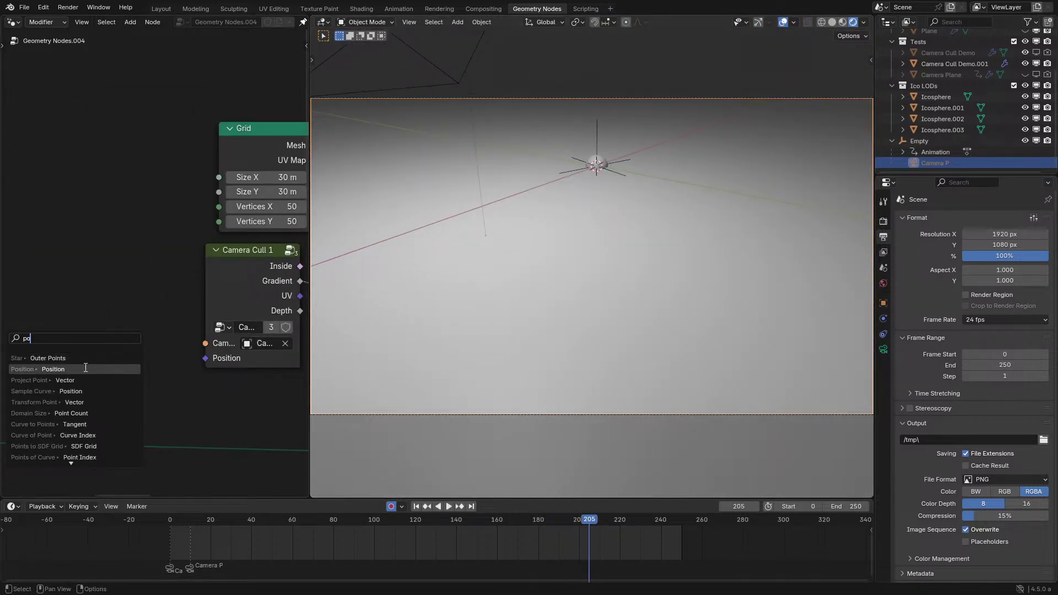
click(85, 367)
click(109, 366)
Switch the viewport to wireframe shading, play the animation and preview the Separate Geometry outputs.
key(z)
click(513, 292)
key(space)
key(space)
middle_drag(279, 290, 309, 377)
ctrl+shift+click(173, 179)
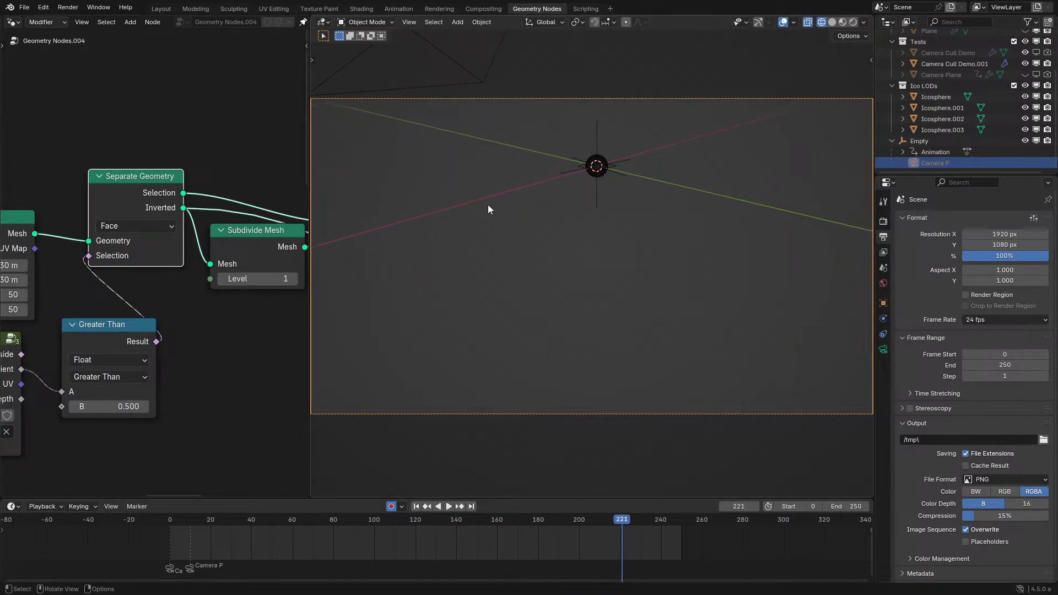
ctrl+shift+click(160, 215)
Hide the unused output sockets of the Camera Info node inside the Camera Cull 1 group.
key(ctrl+space)
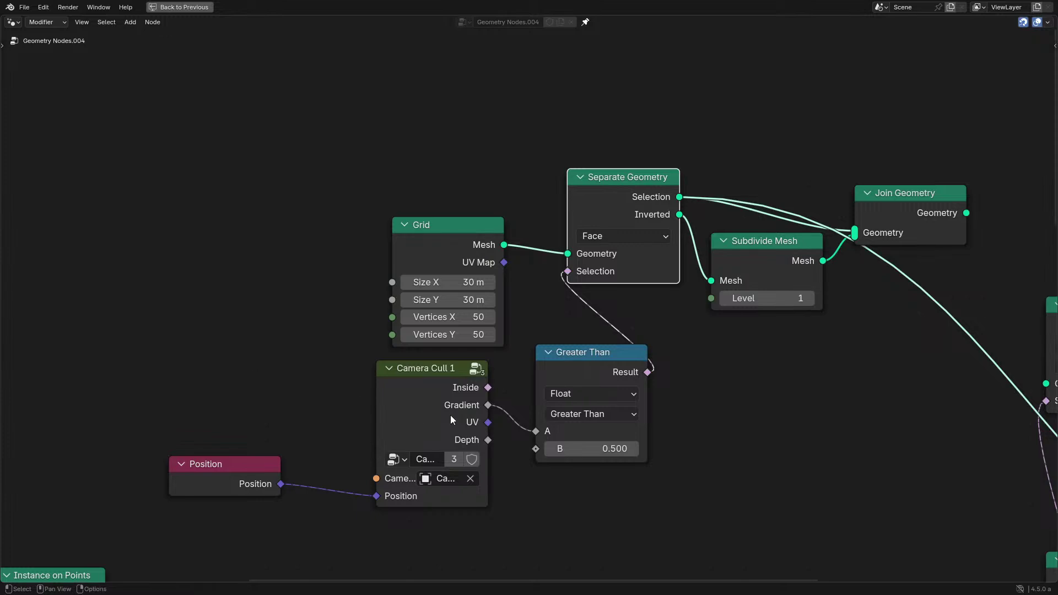
click(435, 406)
key(Tab)
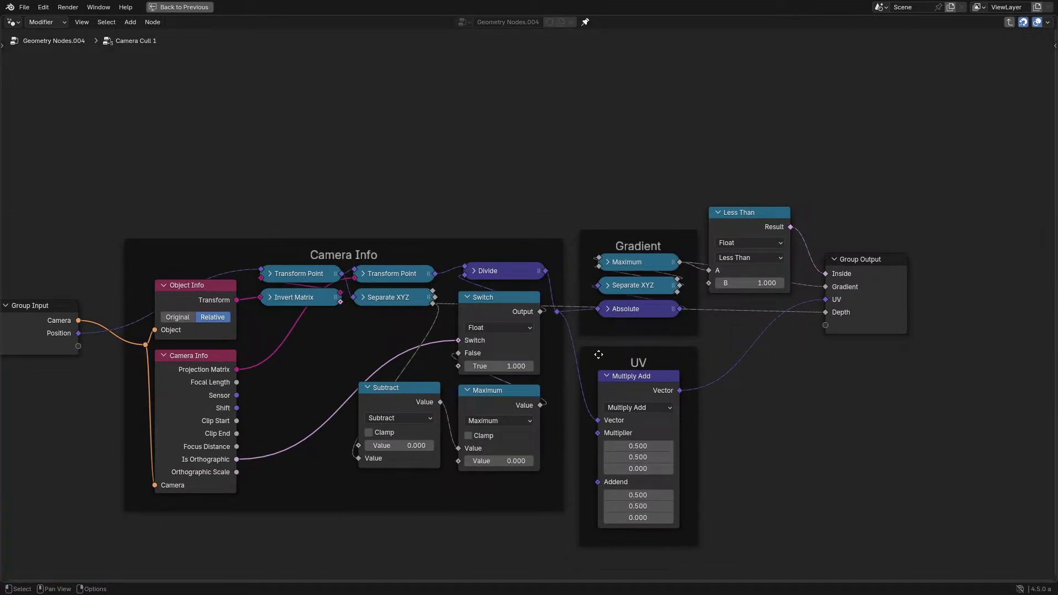
click(194, 418)
click(858, 285)
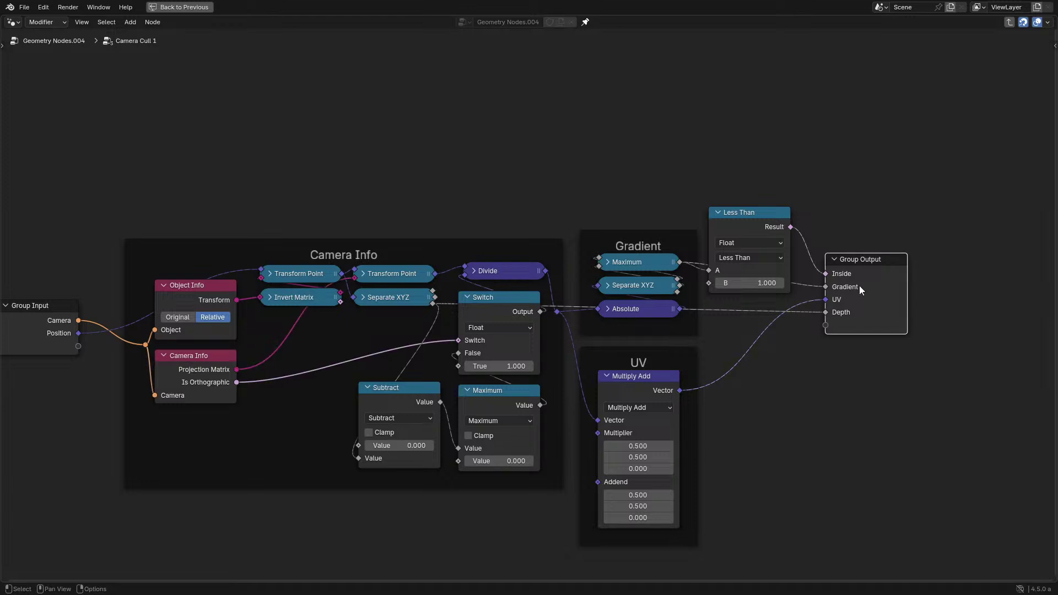
key(Tab)
scroll(513, 357, up, 1)
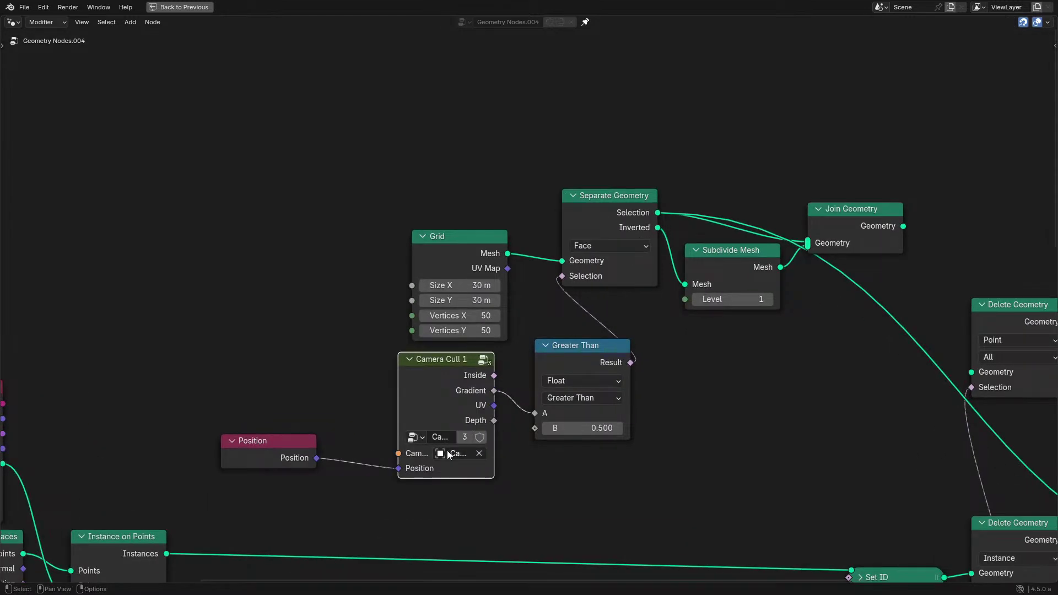
key(Tab)
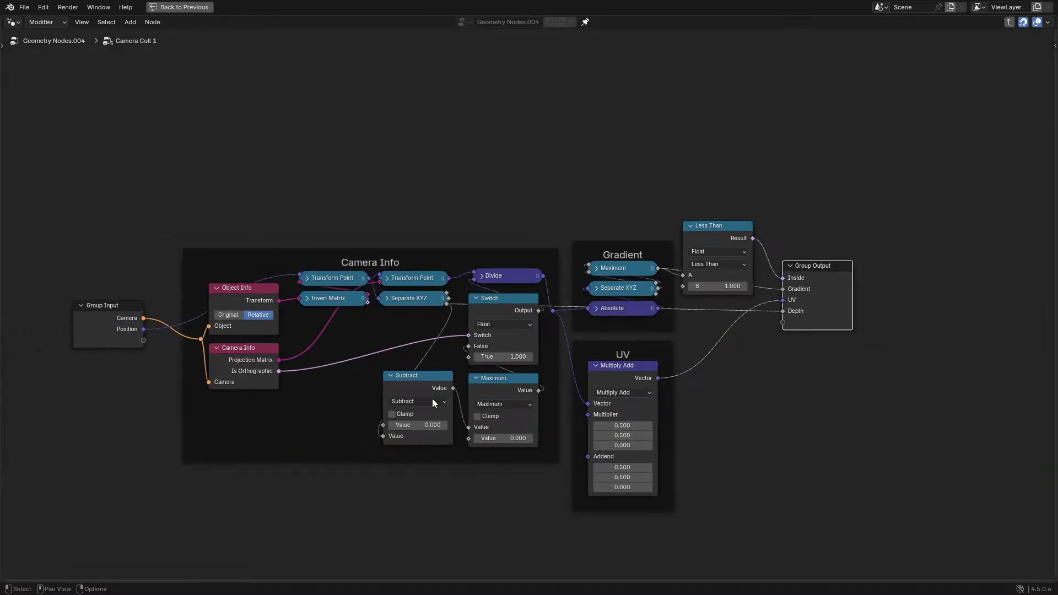
scroll(497, 308, up, 2)
key(Tab)
Preview Camera Cull 1's Inside output on the Grid with a Viewer node and set the Viewer domain to Face.
ctrl+shift+click(467, 243)
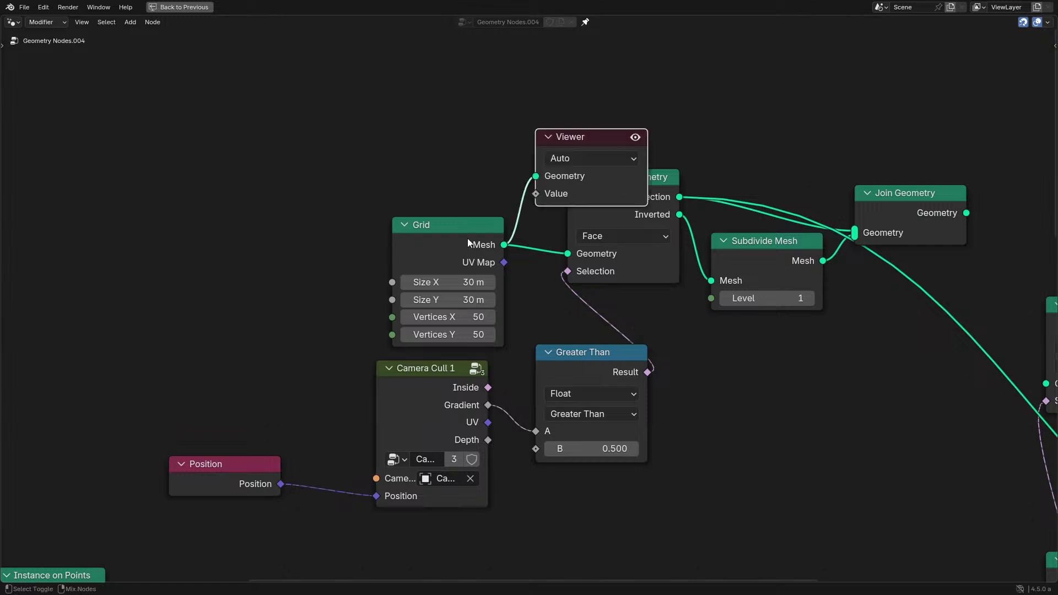
ctrl+shift+click(423, 399)
key(ctrl+space)
middle_drag(279, 294, 222, 284)
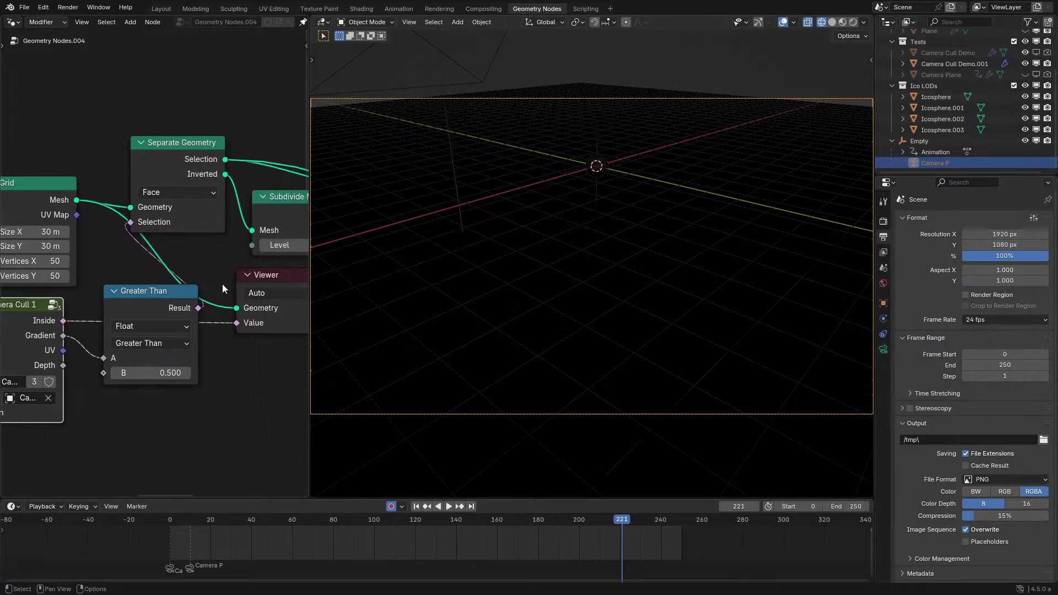
click(263, 293)
click(266, 372)
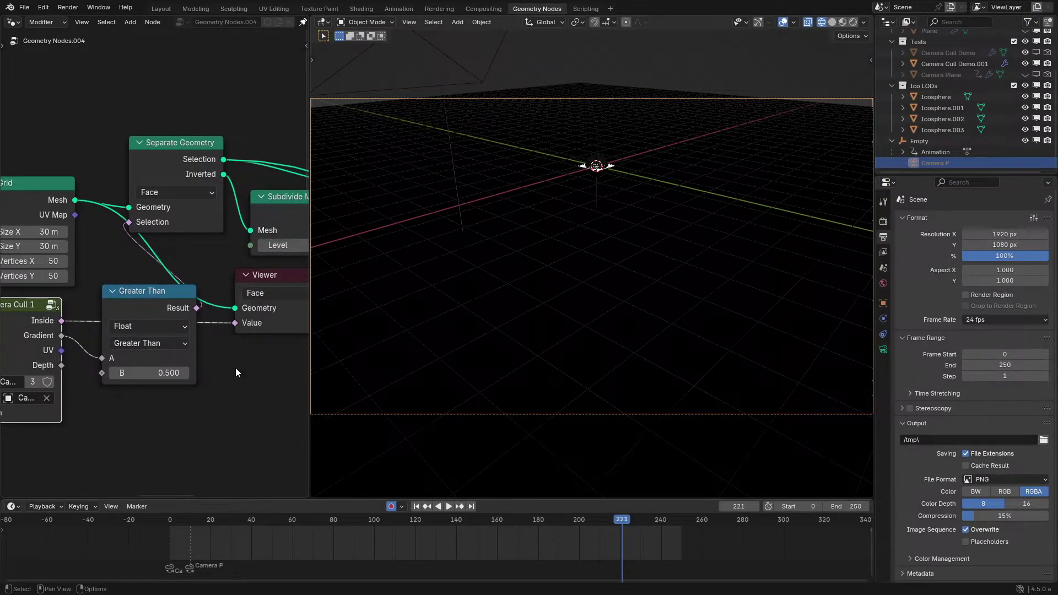
Play the animation while viewing the grid from above to check the Inside mask.
key(space)
middle_drag(468, 226, 610, 285)
key(space)
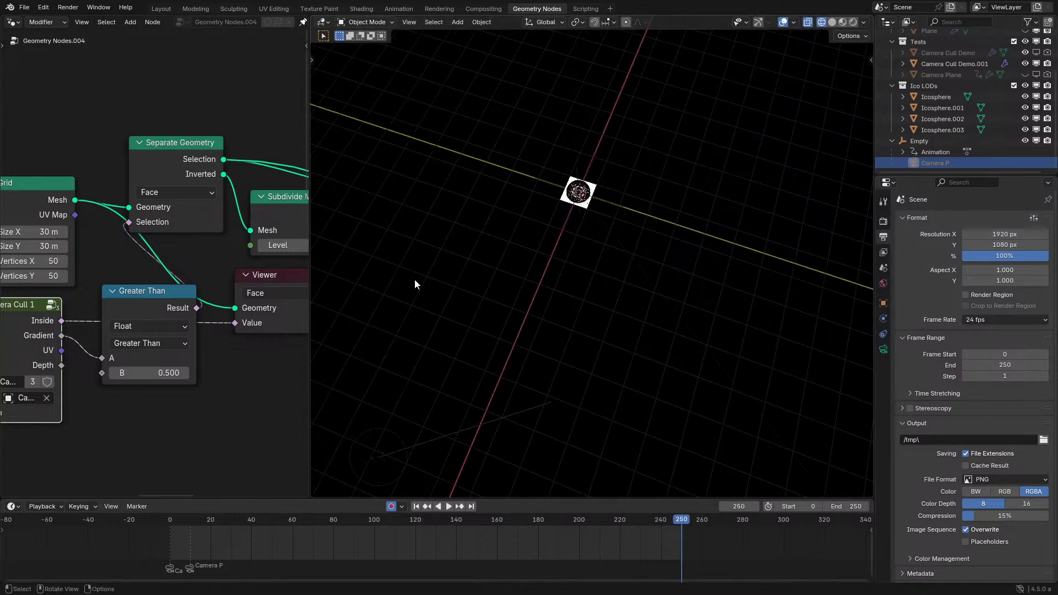
middle_drag(129, 241, 141, 251)
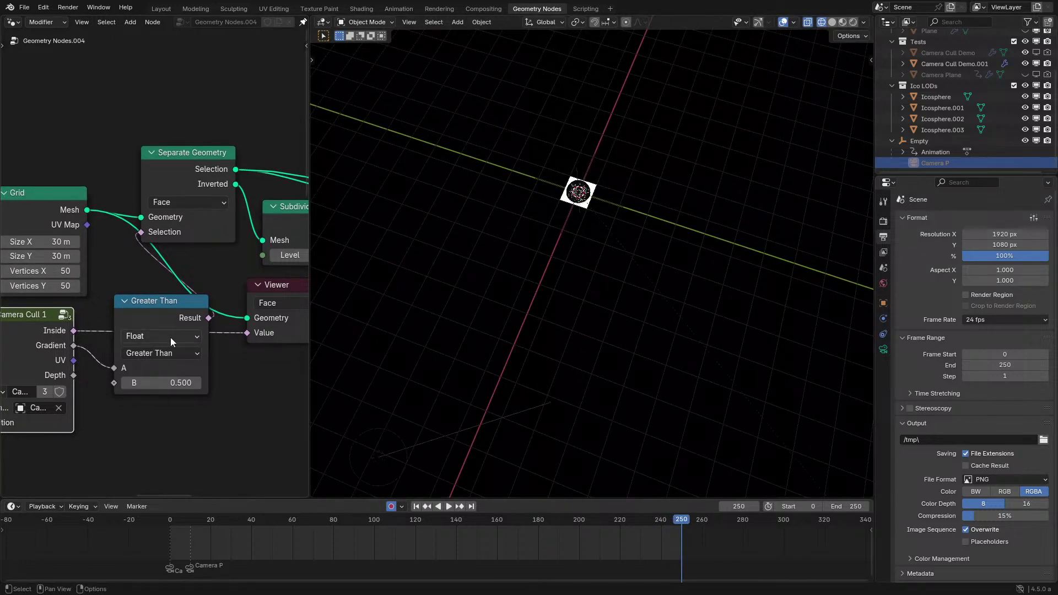
Connect the Gradient output to the Viewer's Value input and play the animation back in camera view.
drag(73, 346, 243, 330)
scroll(568, 300, down, 4)
middle_drag(568, 300, 541, 331)
key(space)
scroll(552, 252, down, 2)
middle_drag(494, 380, 505, 310)
key(KP_0)
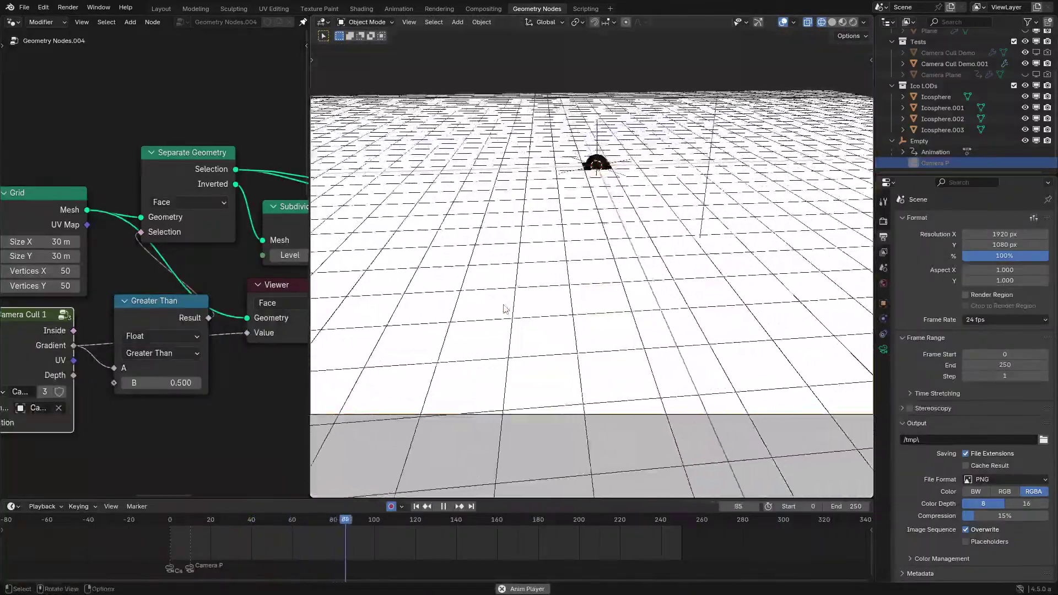
Inside the Camera Cull 1 group, add a Multiply node fed by Separate XYZ in the Camera Info frame with a factor of -1.
key(Tab)
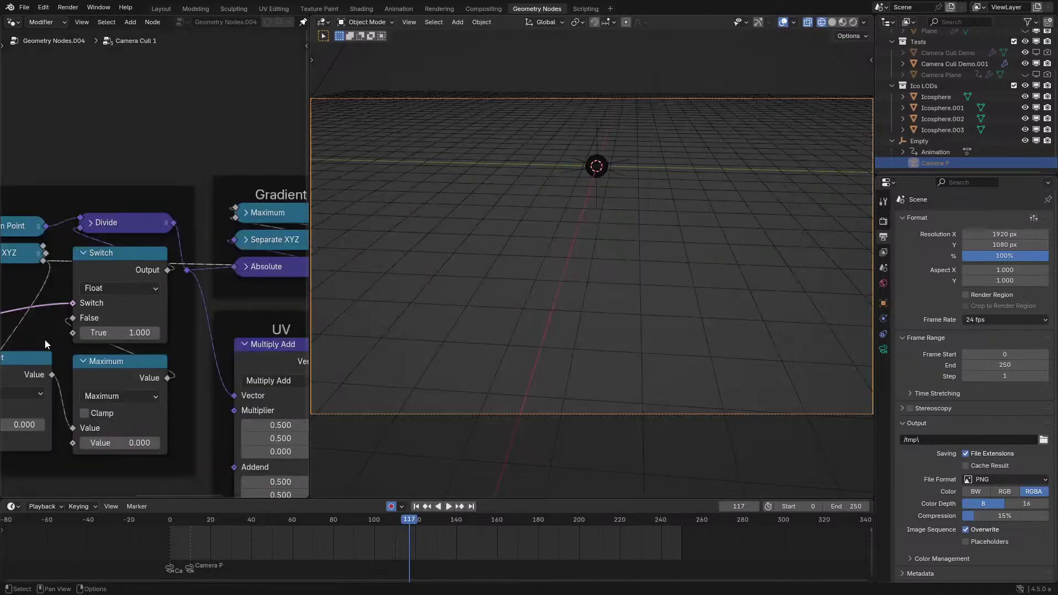
key(ctrl+space)
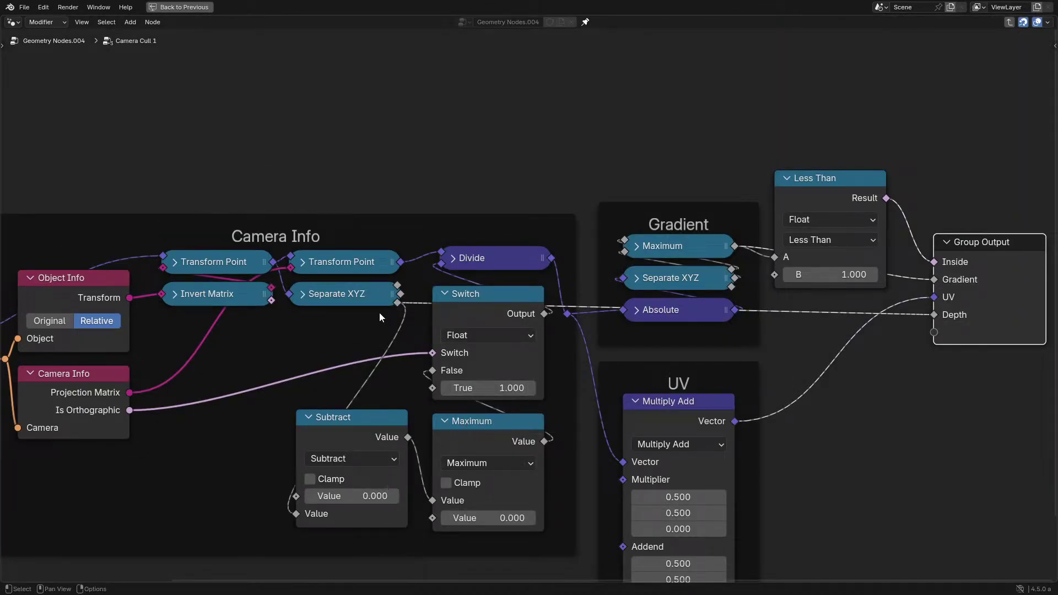
click(313, 394)
key(shift+a)
text(mul)
key(Return)
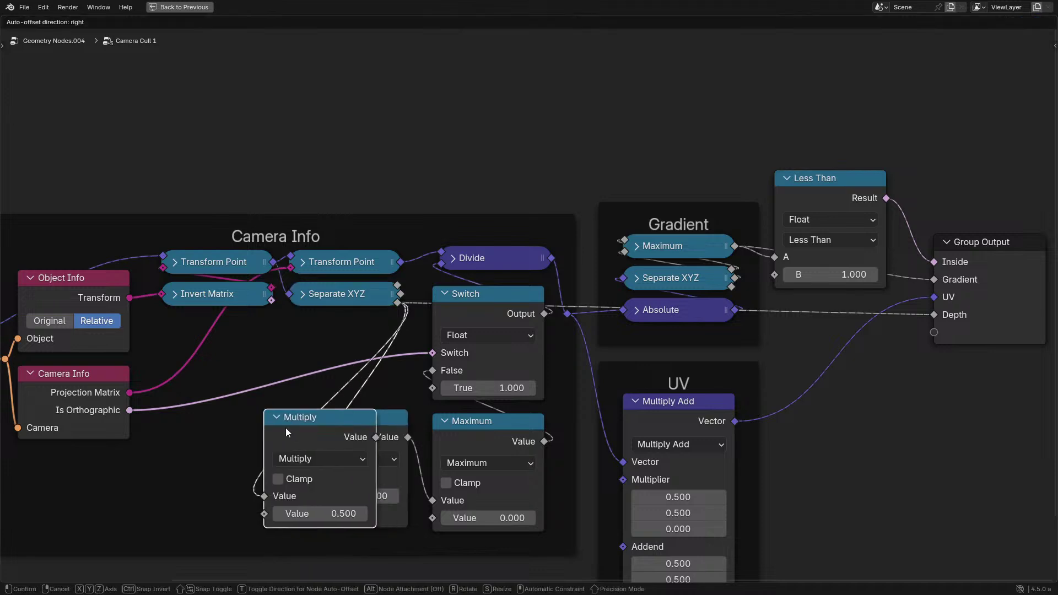
click(286, 429)
key(ctrl+z)
mouse_move(315, 513)
mouse_down()
mouse_move(287, 514)
mouse_move(325, 513)
mouse_up()
Connect the Multiply node to Maximum, delete the Subtract node and put Multiply in its place.
drag(376, 438, 432, 501)
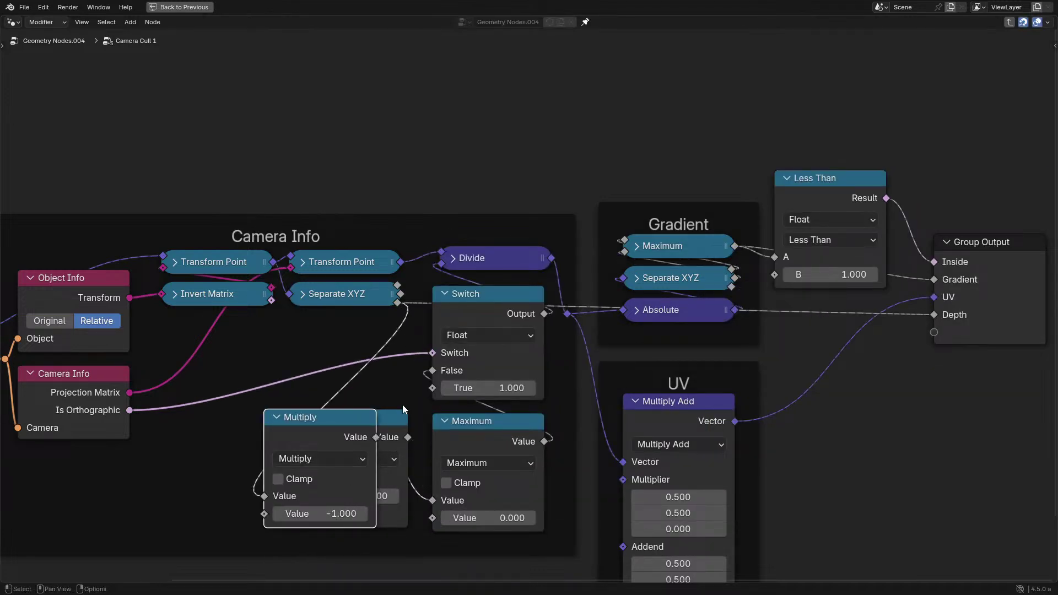
click(394, 418)
key(x)
drag(316, 421, 341, 429)
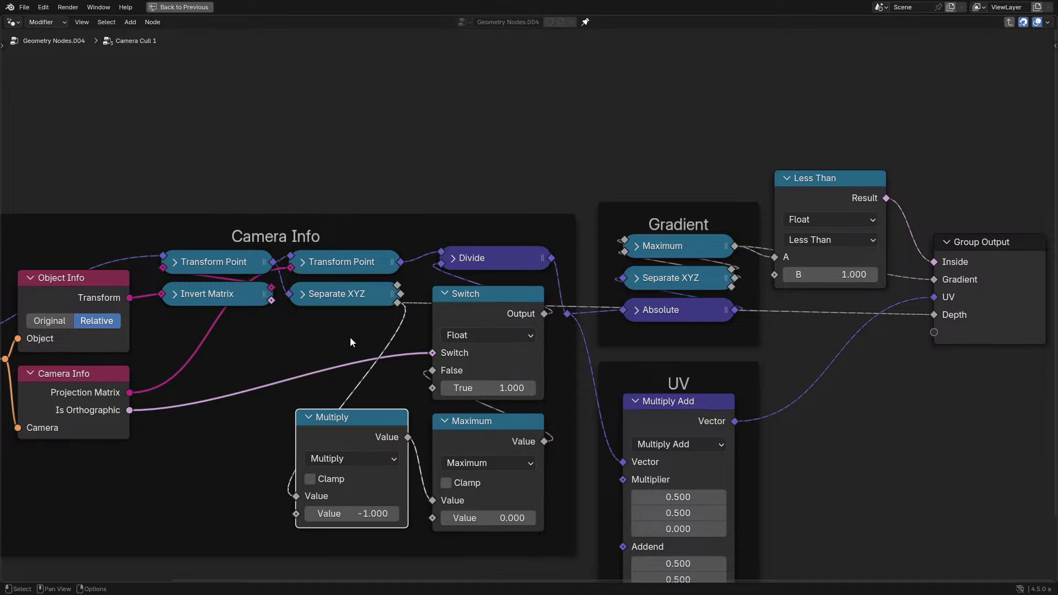
Return to the parent node tree, set the Viewer domain to Point and switch the viewport to solid shading.
middle_drag(349, 337, 406, 295)
scroll(876, 272, down, 1)
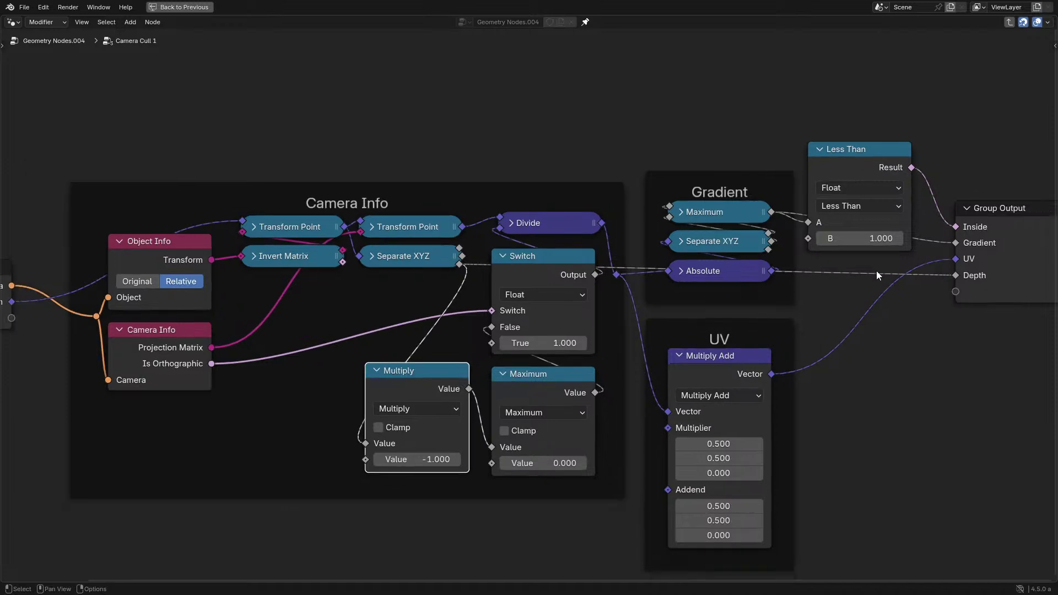
middle_drag(331, 298, 550, 356)
key(Tab)
key(ctrl+space)
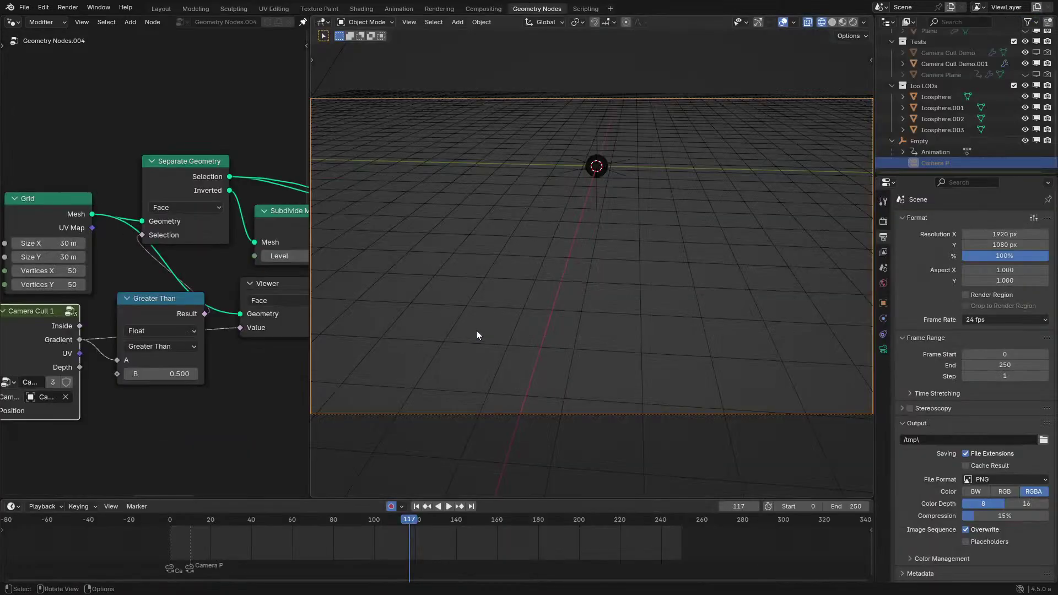
click(263, 301)
click(262, 333)
click(265, 301)
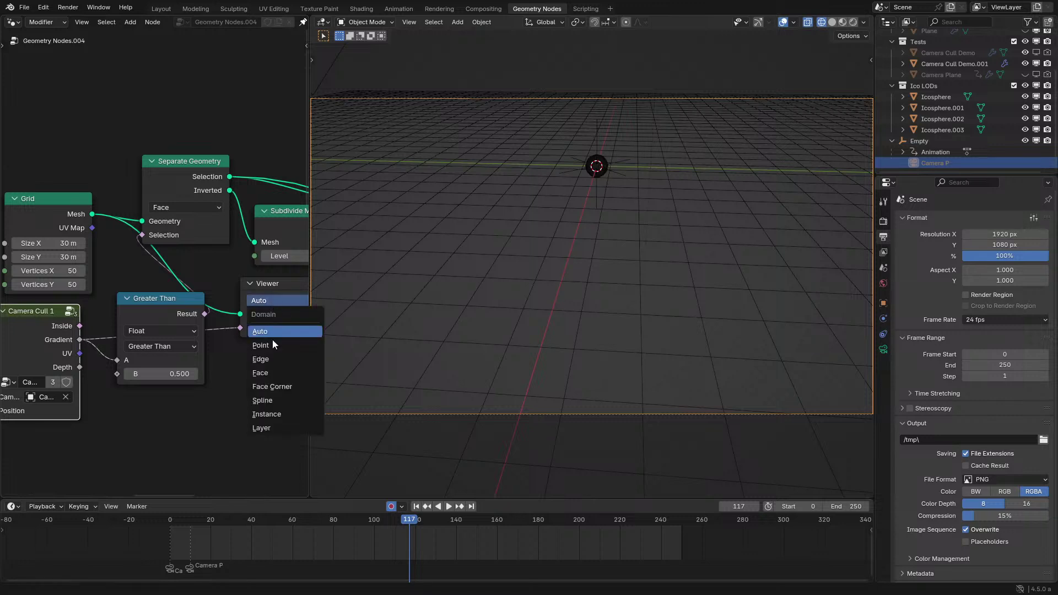
click(270, 347)
click(630, 164)
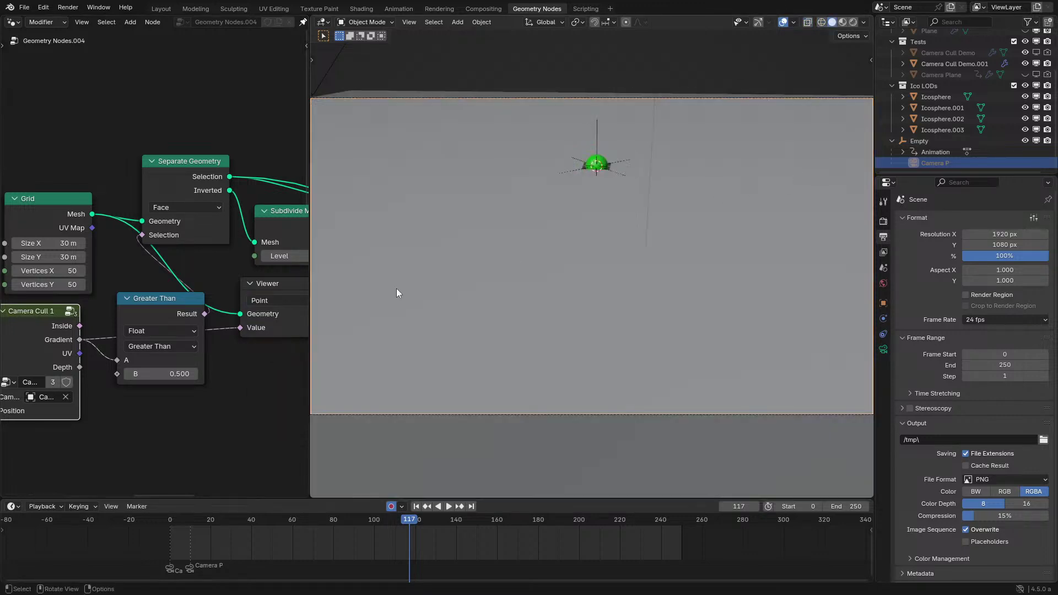
Cycle the Viewer preview through Camera Cull 1's outputs and play the animation to check the gradient.
ctrl+shift+click(64, 333)
ctrl+shift+click(64, 333)
ctrl+shift+click(63, 332)
ctrl+shift+click(63, 332)
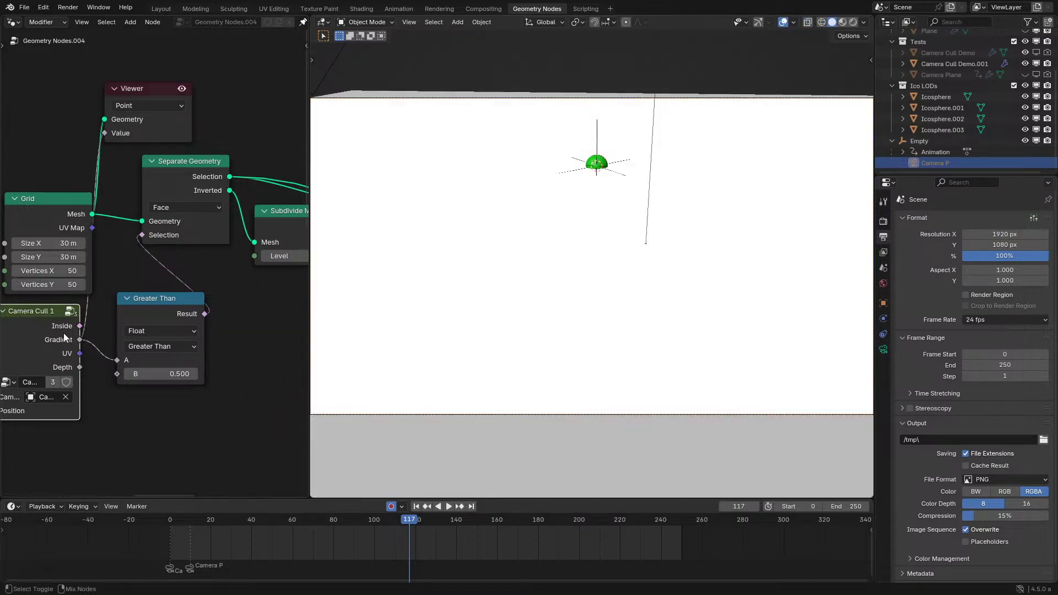
scroll(60, 336, down, 2)
middle_drag(51, 345, 143, 296)
key(space)
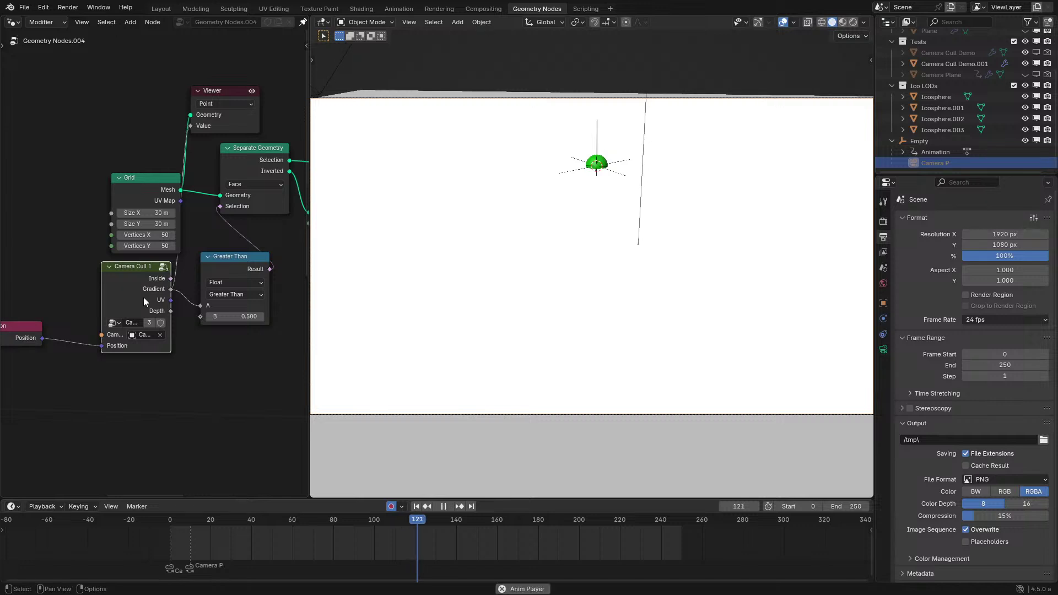
key(space)
key(Tab)
key(ctrl+space)
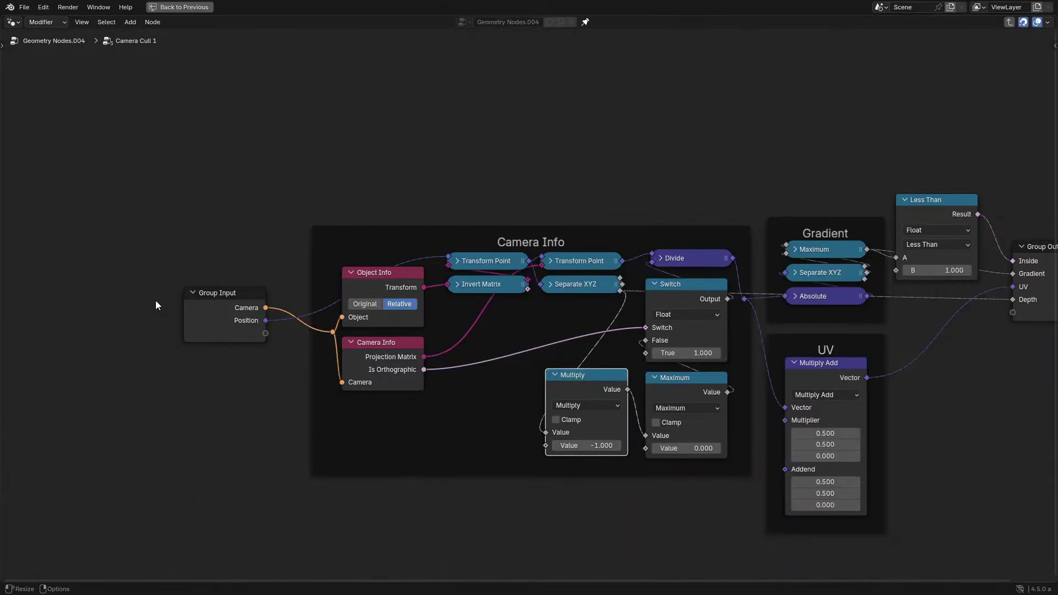
key(ctrl+space)
key(Tab)
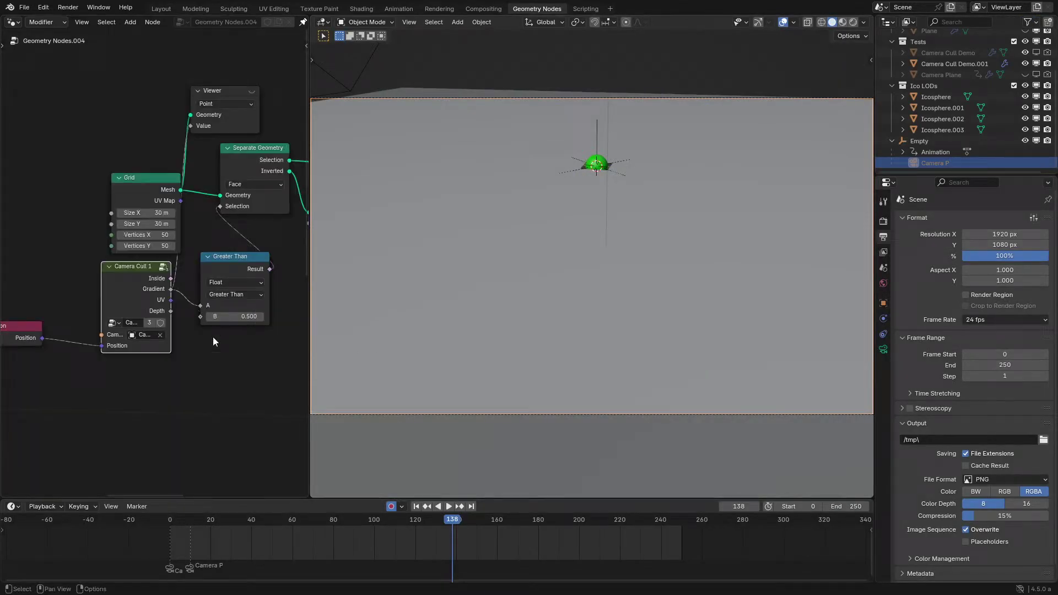
Clear Camera Cull 1's camera input, reassign Camera P to it and play the animation.
click(162, 335)
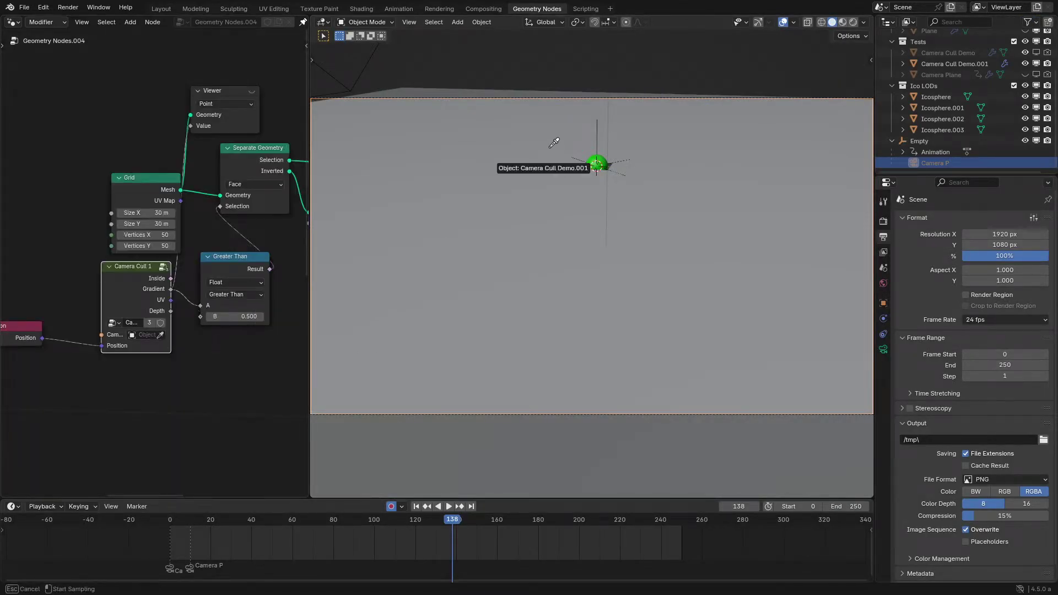
click(543, 98)
key(space)
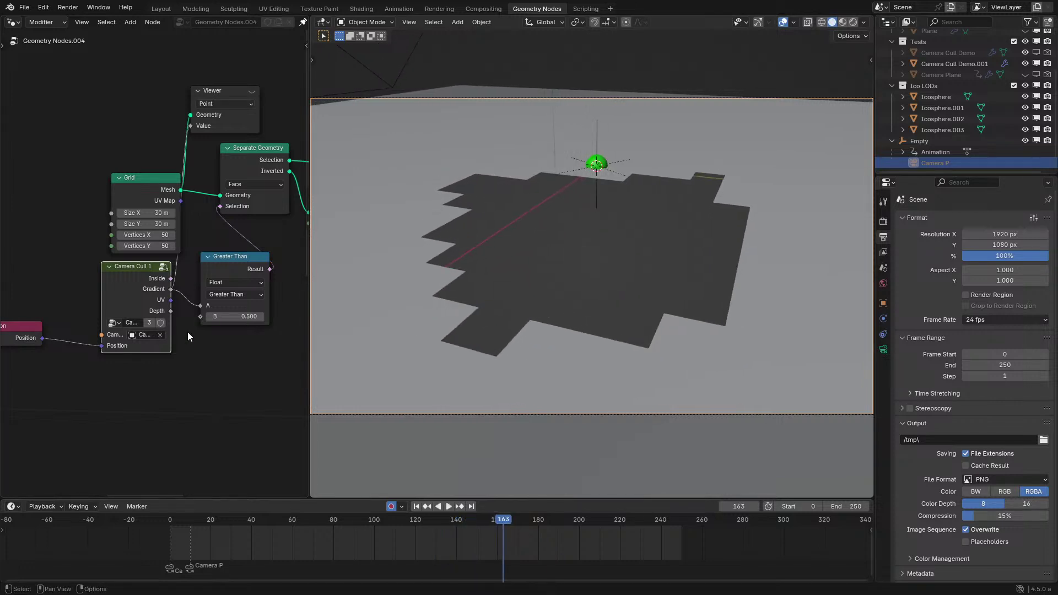
Undo the node widening and the camera assignment, then set Camera P as Camera Cull 1's camera again.
scroll(155, 333, up, 3)
drag(74, 292, 25, 293)
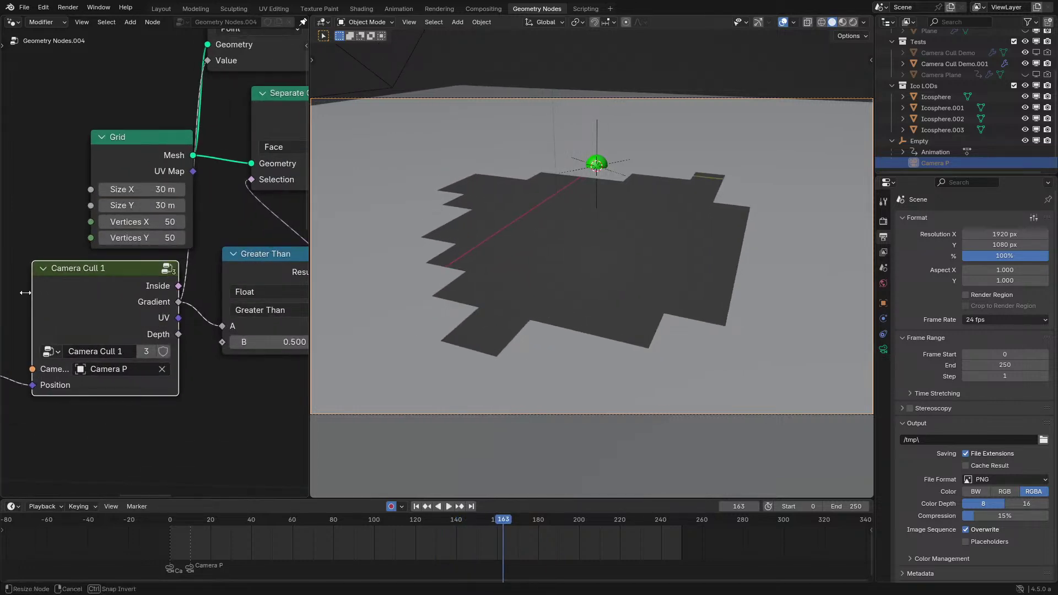
key(ctrl+z)
key(ctrl+z)
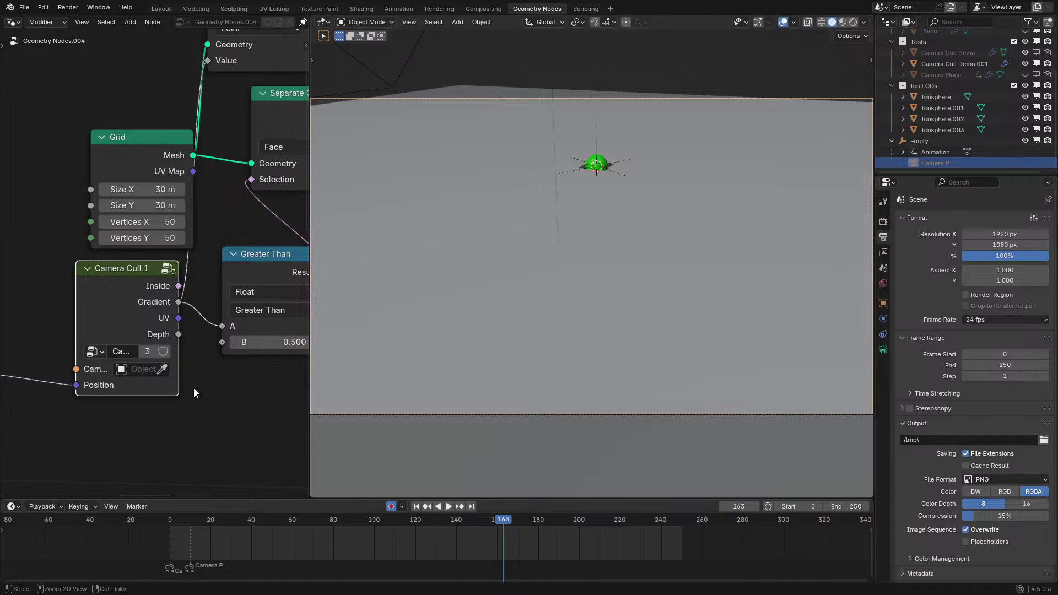
click(161, 369)
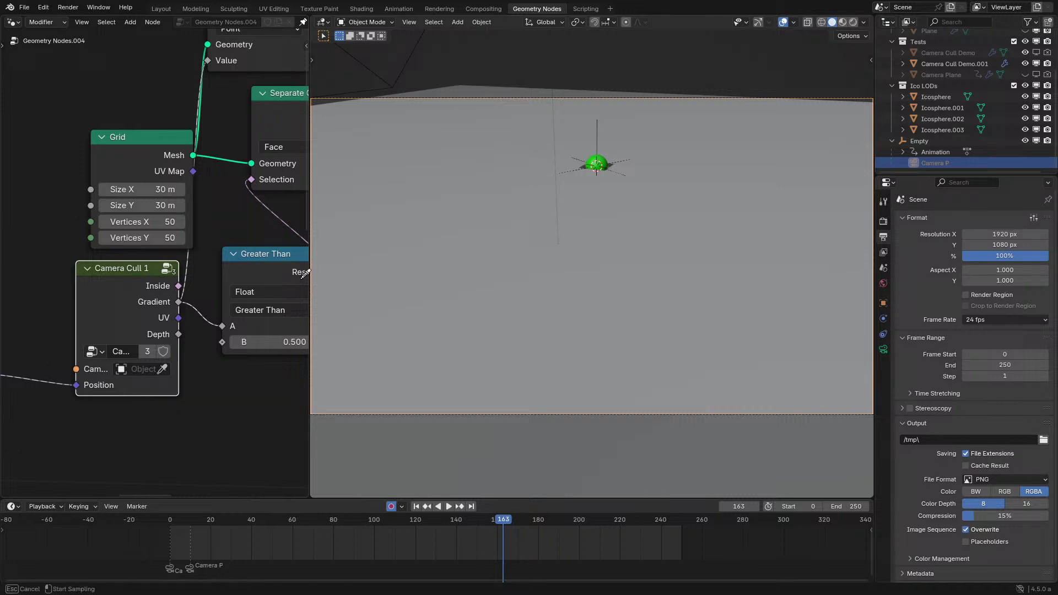
click(524, 91)
Select the Join Geometry node, switch the viewport to wireframe shading and play the animation.
scroll(256, 253, down, 2)
middle_drag(255, 253, 75, 275)
alt+shift+click(266, 194)
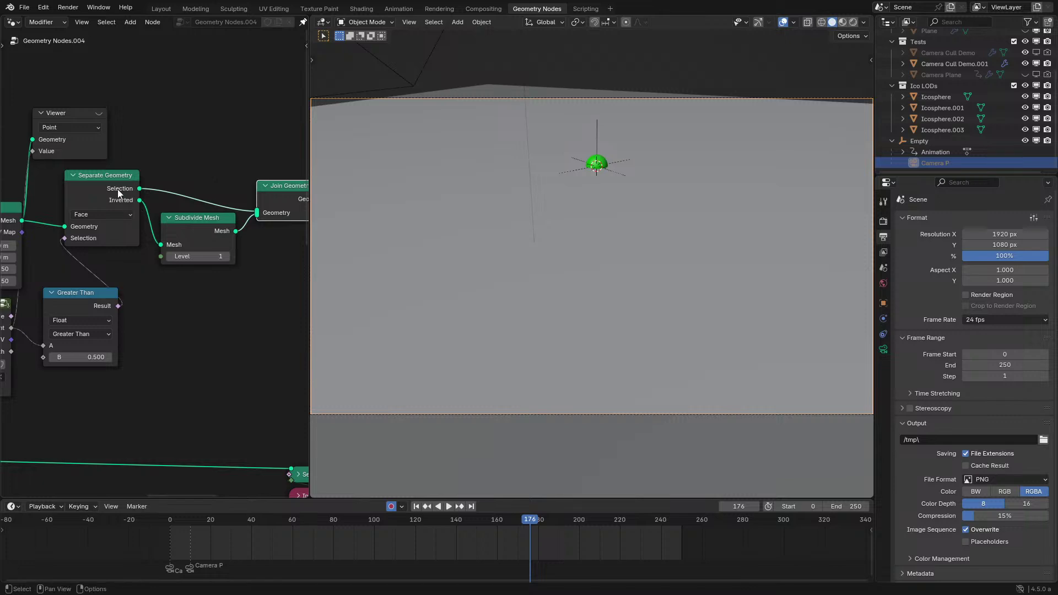
key(shift+z)
key(space)
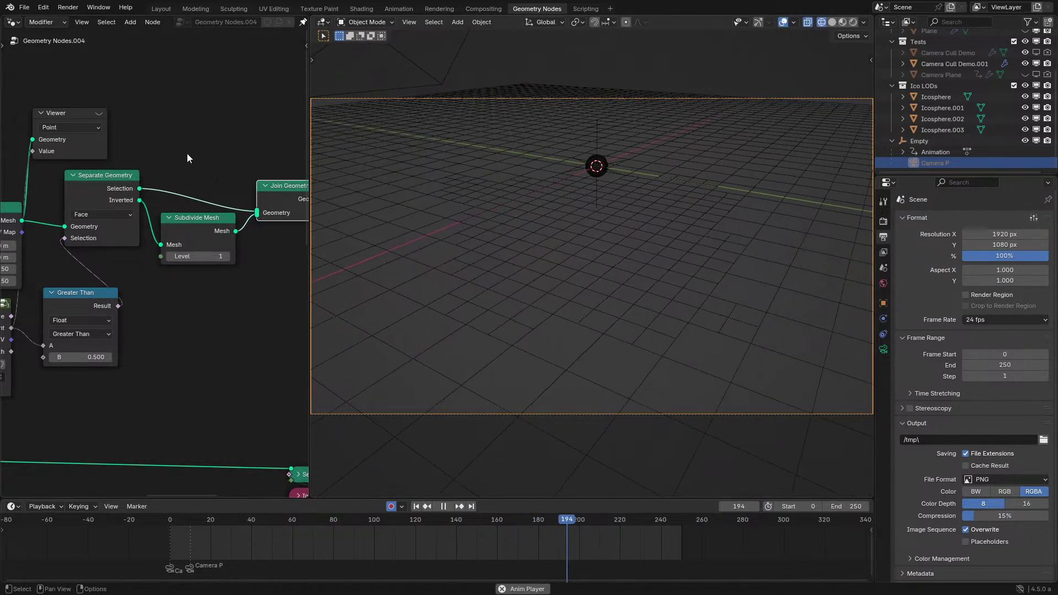
Delete the Viewer node, keep the viewport in wireframe shading and stop the playback.
click(85, 118)
key(x)
key(z)
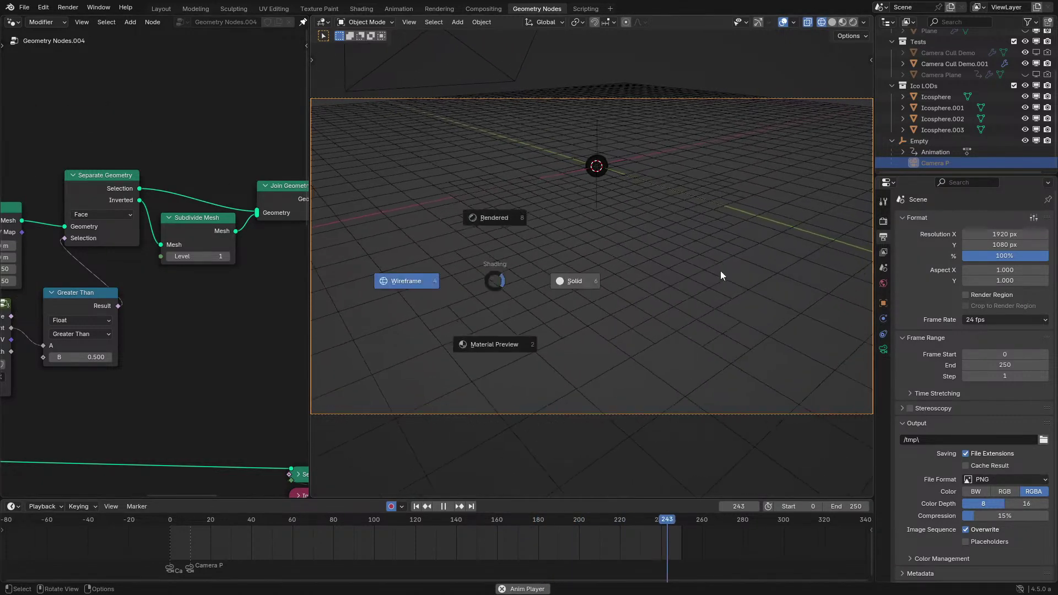
click(720, 270)
key(shift+z)
key(space)
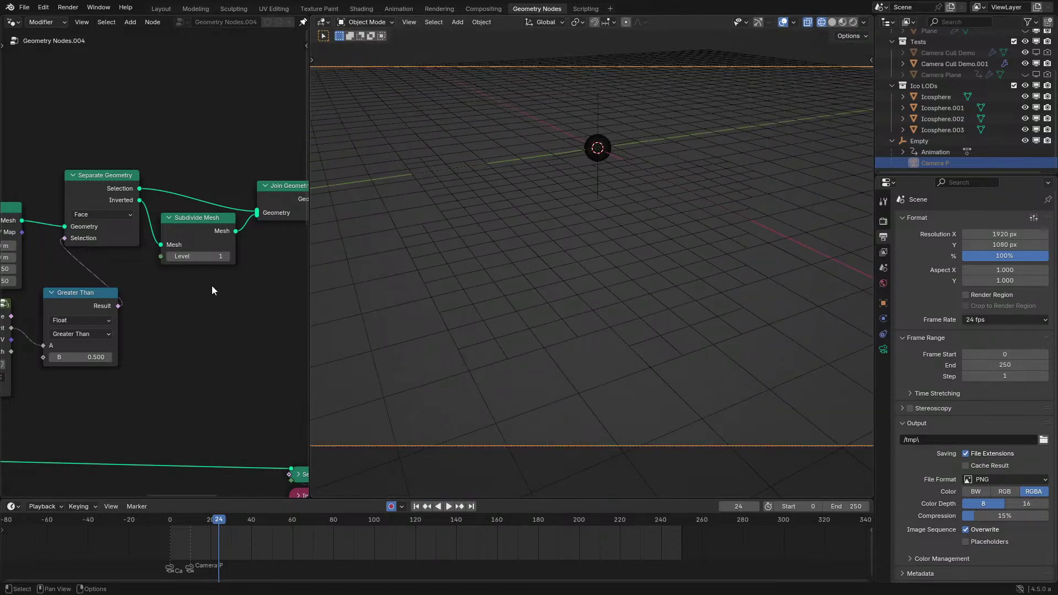
Select the Camera Cull Demo.001 grid, set the Subdivide Mesh level to 2 and play the animation.
click(493, 257)
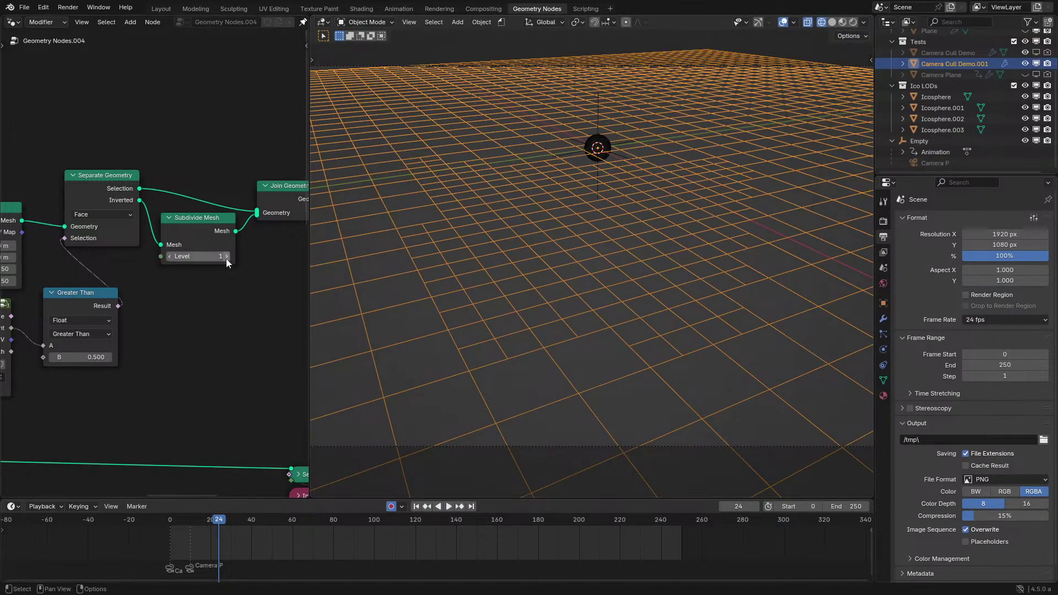
click(226, 257)
key(space)
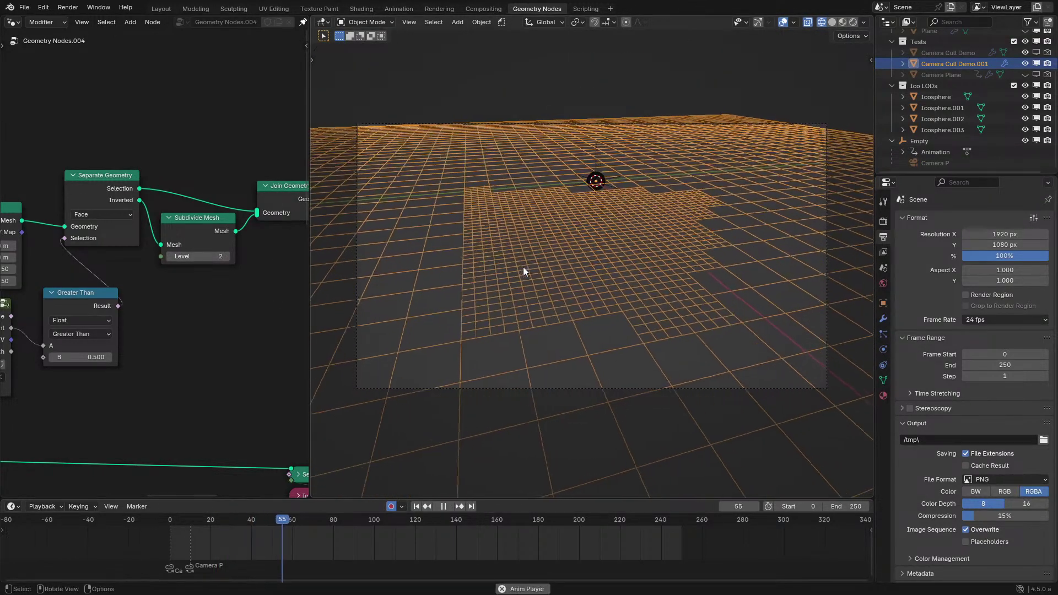
Try a Greater Than threshold of 1.200 for the subdivision selection, cancel it and resume the playback.
mouse_move(91, 356)
mouse_down()
mouse_move(81, 356)
mouse_move(110, 355)
mouse_move(83, 358)
mouse_up()
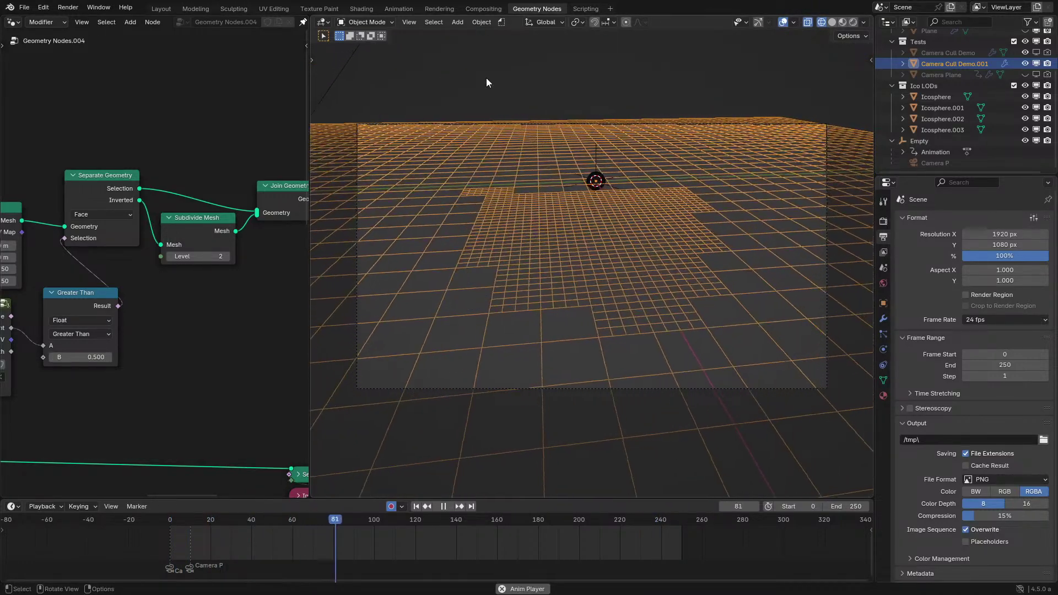
key(space)
drag(97, 358, 142, 357)
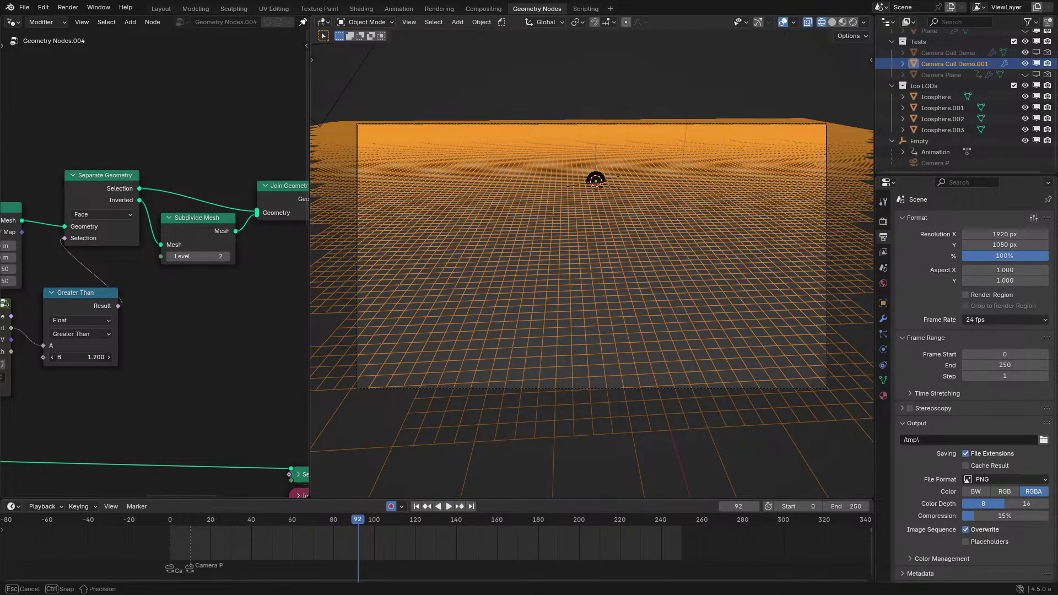
key(Escape)
key(space)
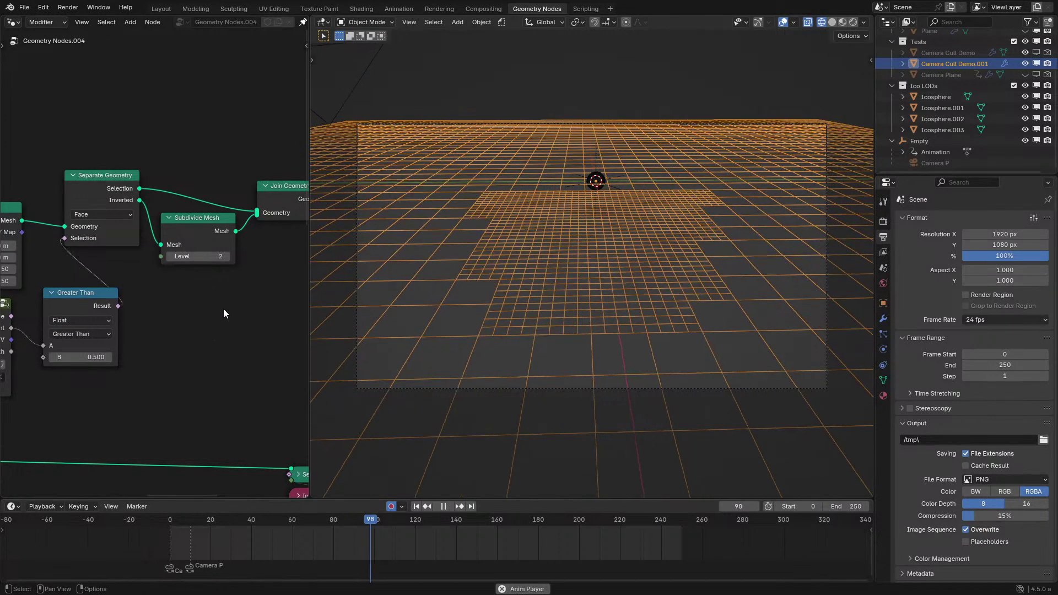
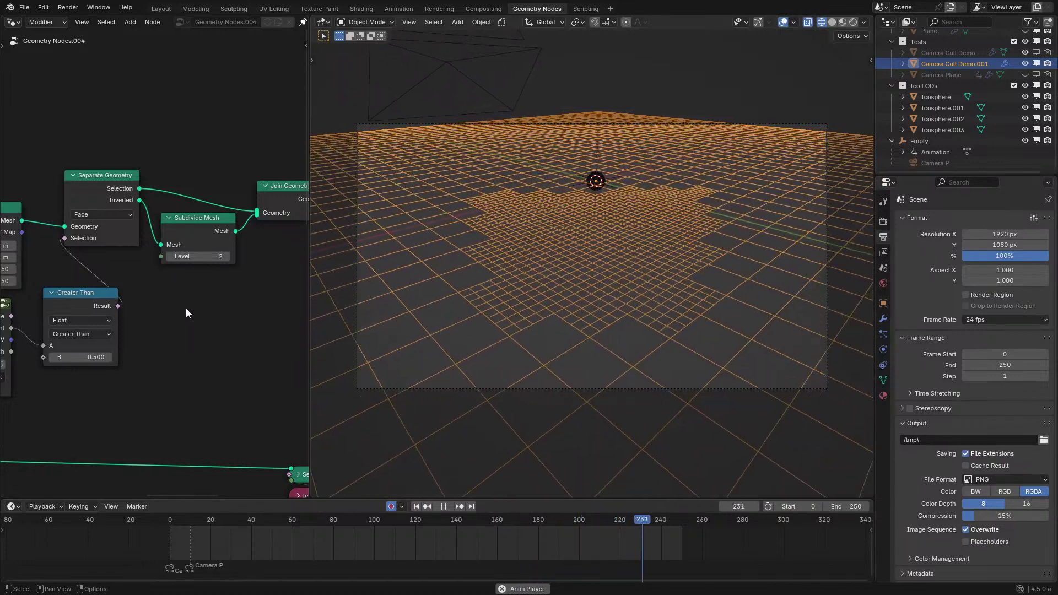
Stop the playback, maximize the node editor and examine the original ungrouped camera culling chain from Position to Greater Than.
scroll(198, 319, down, 4)
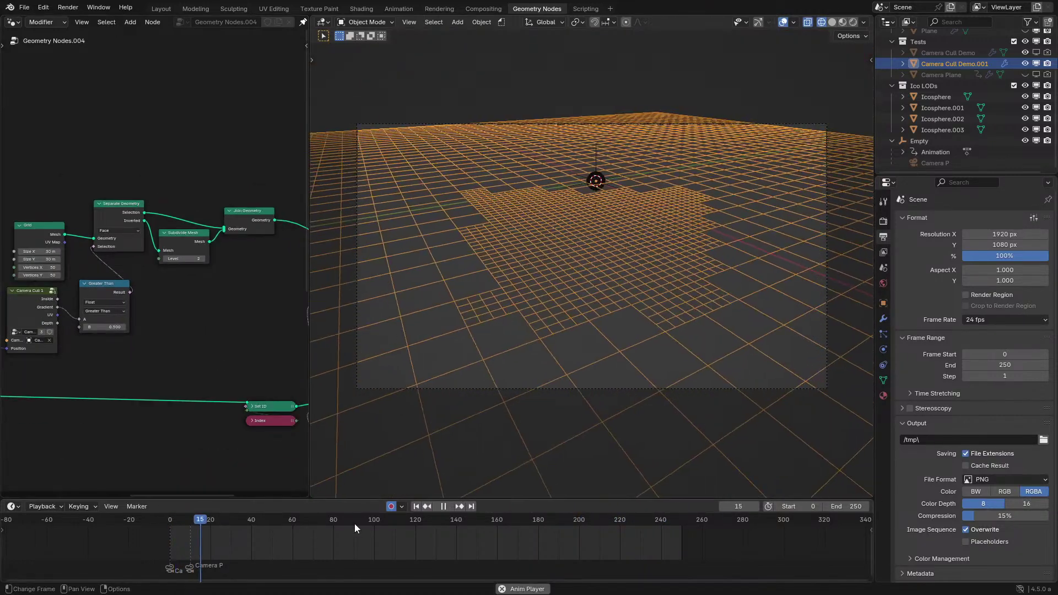
key(space)
key(ctrl+space)
scroll(426, 135, up, 6)
middle_drag(405, 471, 409, 386)
scroll(409, 328, up, 3)
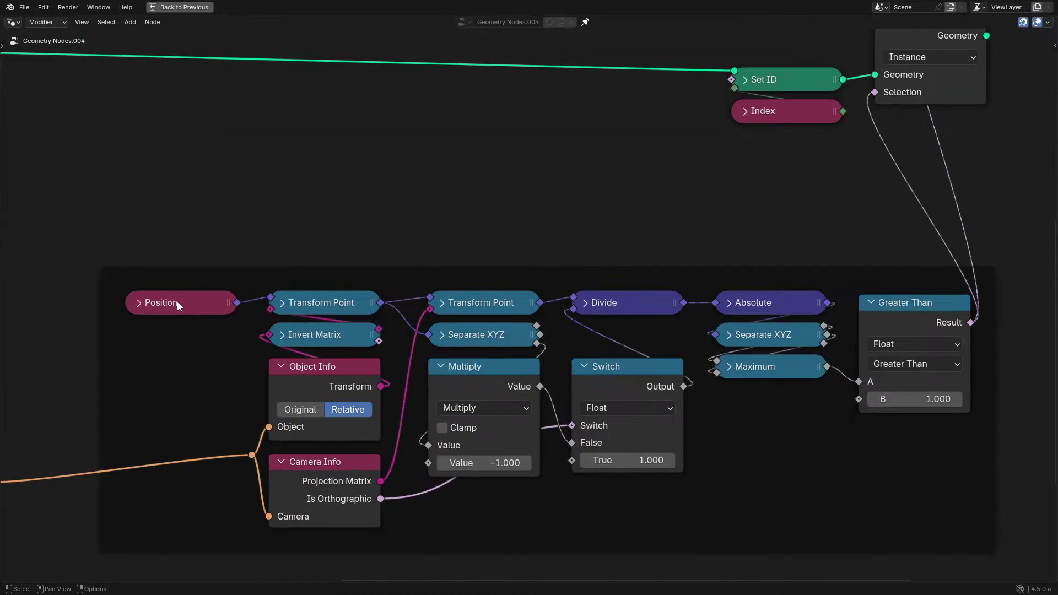
scroll(384, 315, down, 2)
middle_drag(392, 370, 383, 247)
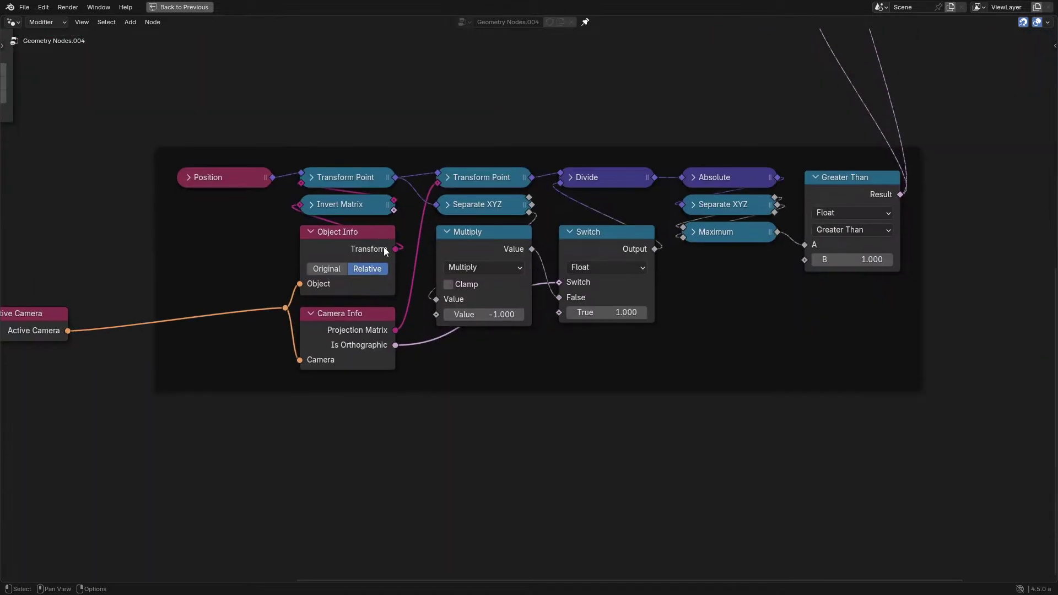
scroll(381, 243, up, 1)
scroll(296, 205, up, 1)
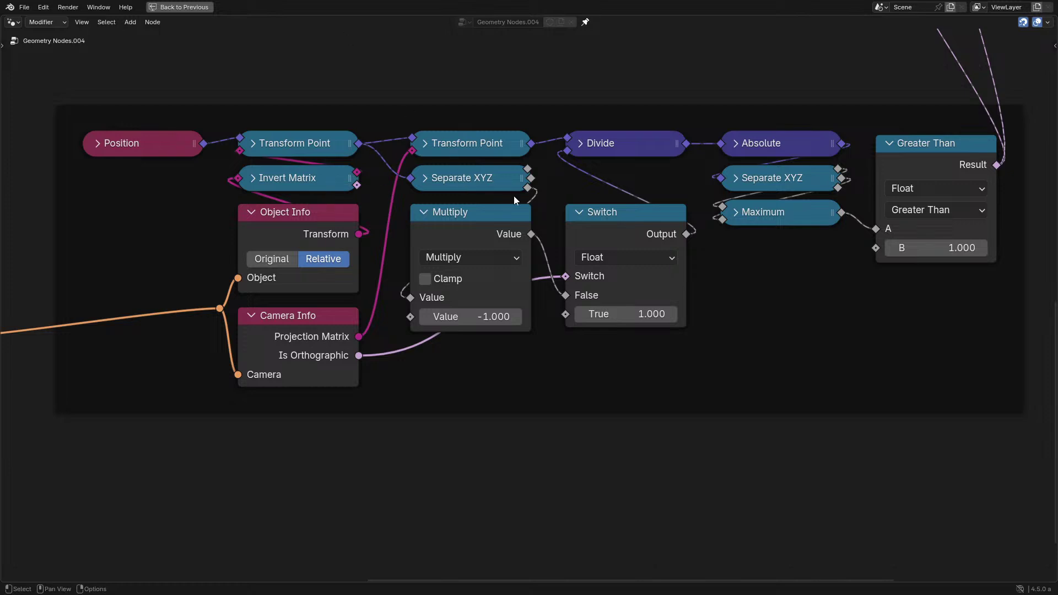
Reveal the hidden outputs of Camera Info to examine them beside Separate XYZ, and hide the unused ones again.
drag(528, 190, 506, 190)
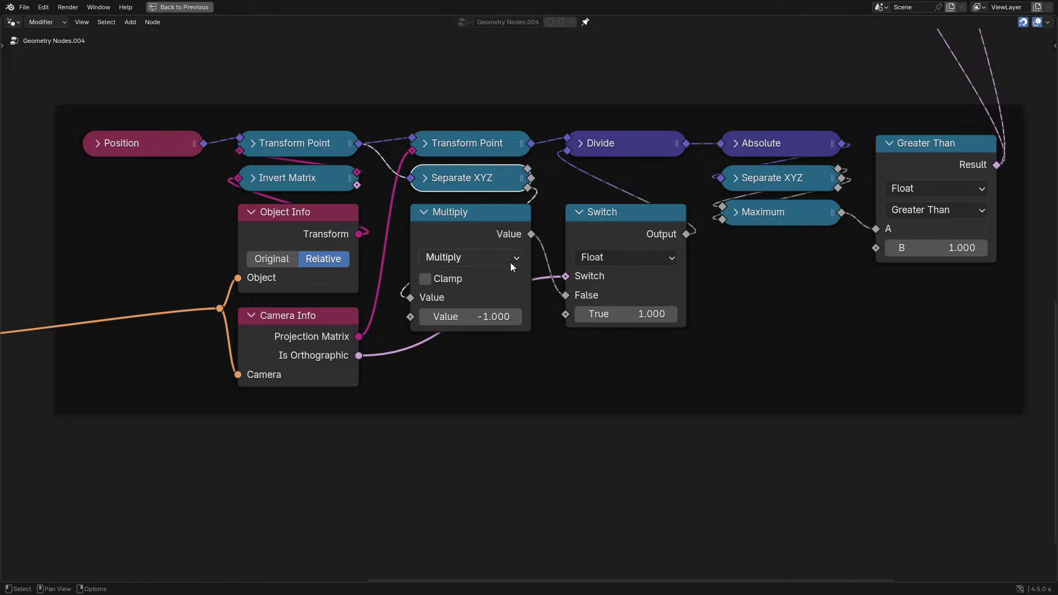
scroll(511, 266, up, 1)
middle_drag(511, 267, 454, 220)
drag(470, 141, 411, 485)
click(238, 325)
key(ctrl+h)
drag(470, 141, 478, 165)
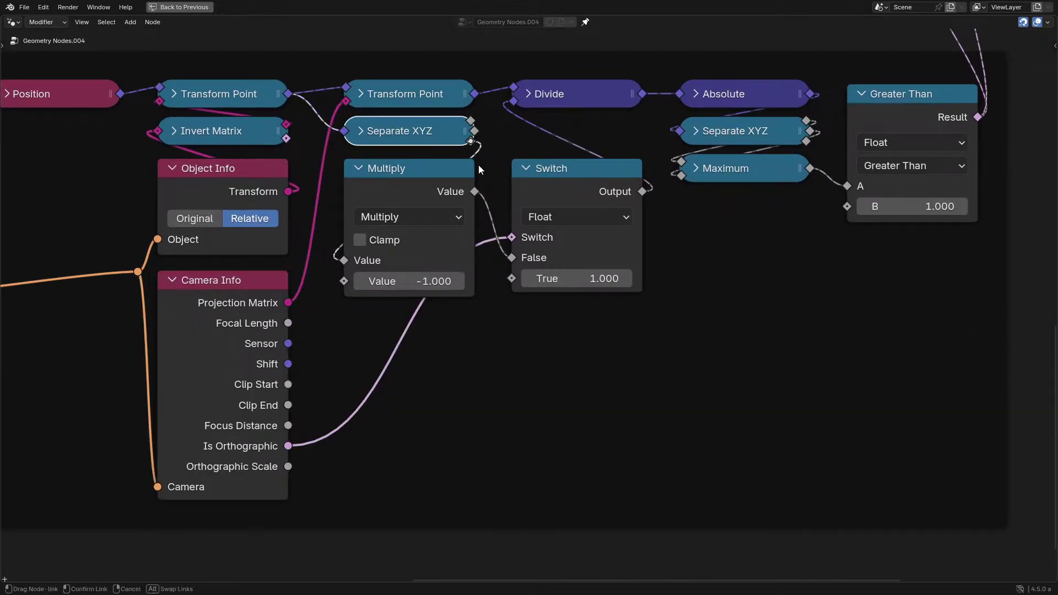
drag(488, 401, 487, 279)
drag(508, 335, 508, 335)
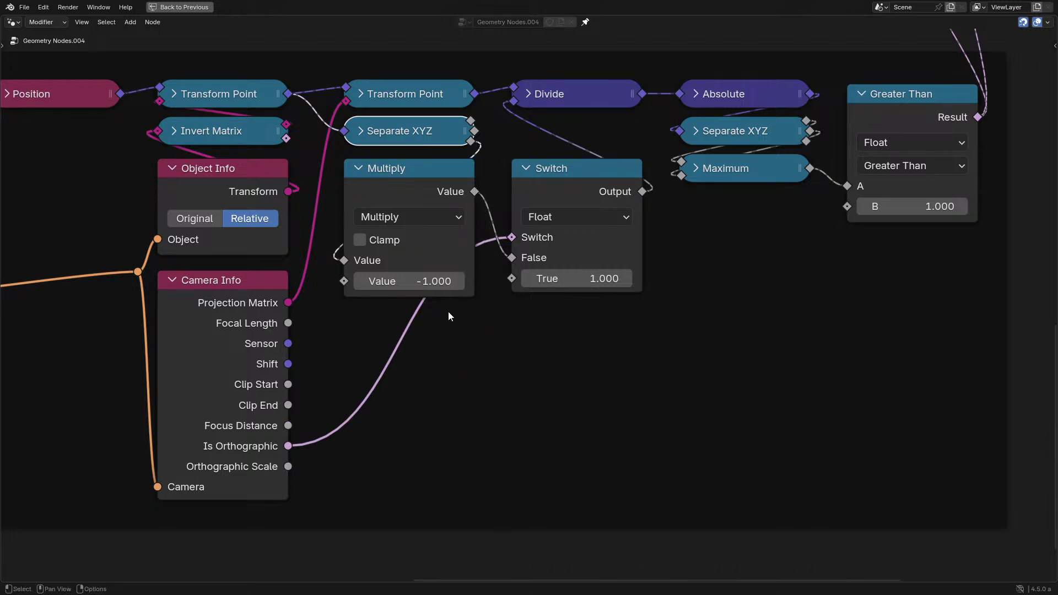
click(187, 343)
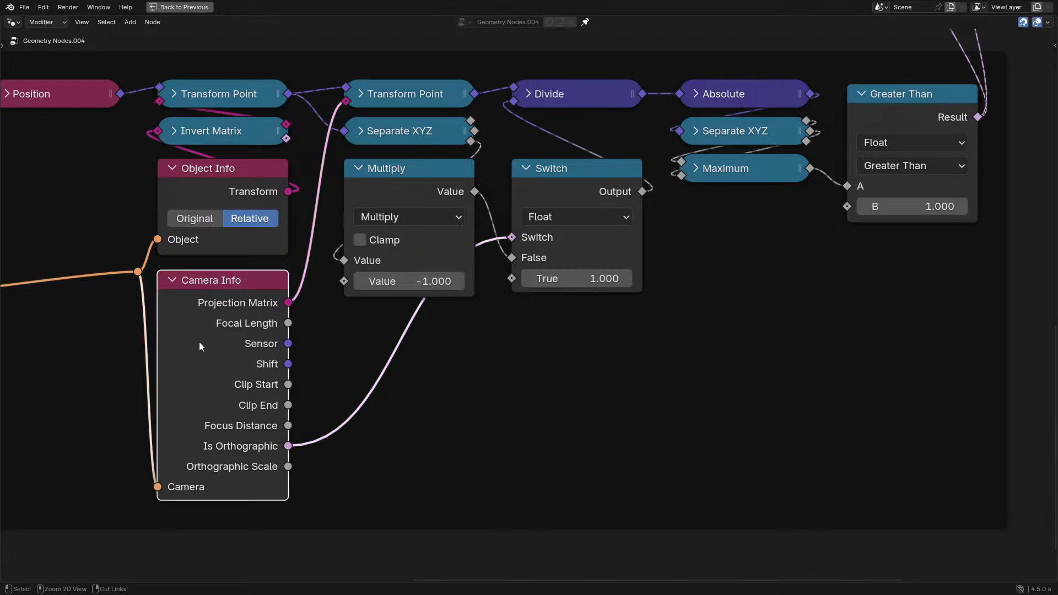
key(ctrl+h)
Open the Camera Cull 1 node group for editing, with its Camera Info, Gradient and UV frames in view.
scroll(494, 253, down, 5)
middle_drag(496, 248, 427, 403)
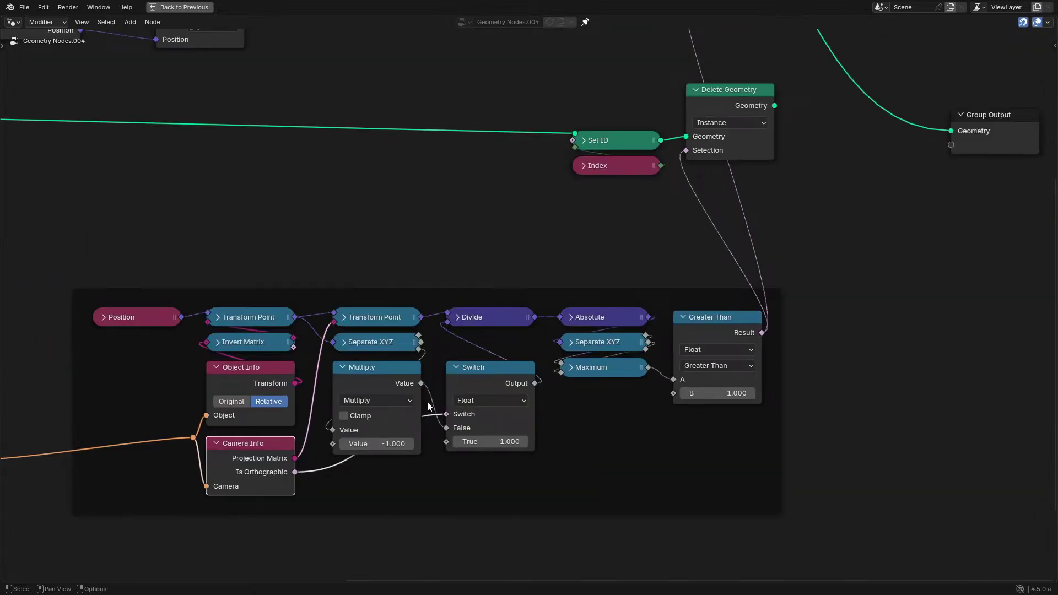
scroll(385, 276, down, 6)
middle_drag(385, 277, 422, 461)
scroll(419, 455, up, 6)
drag(116, 294, 154, 283)
click(263, 249)
key(Tab)
middle_drag(694, 237, 299, 194)
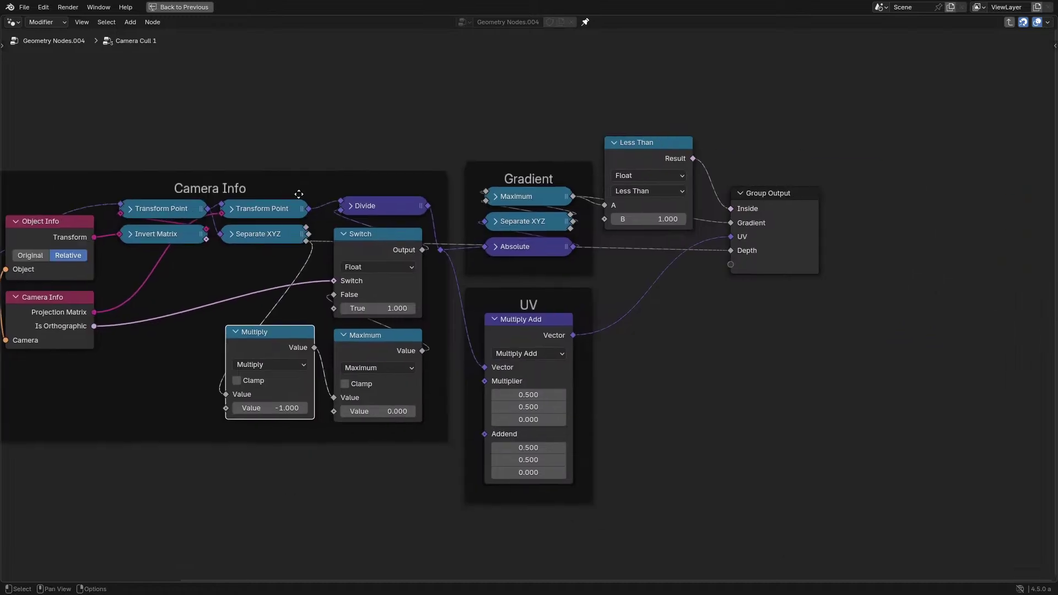
scroll(399, 214, up, 1)
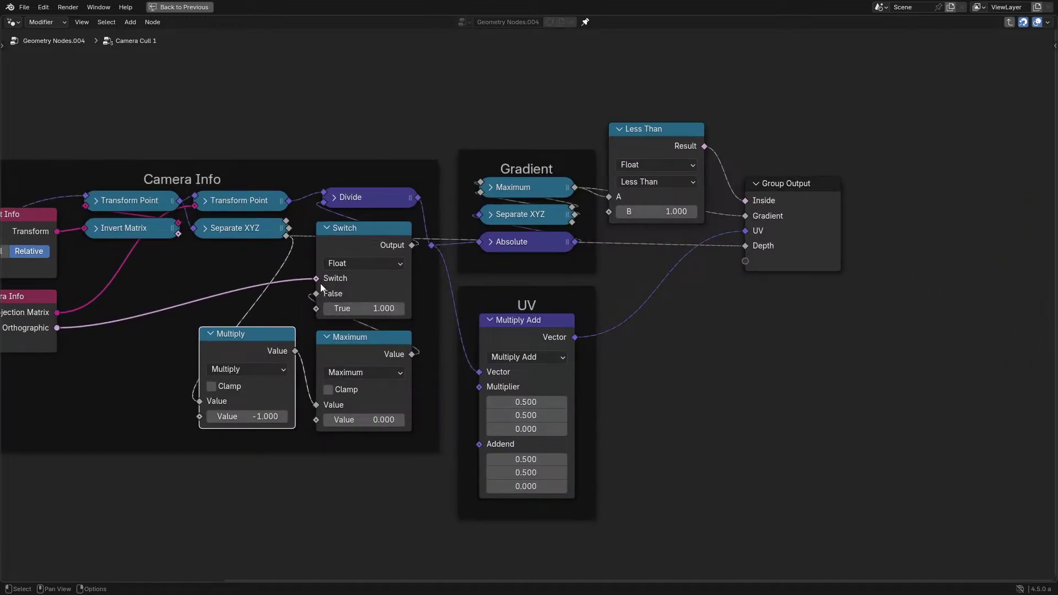
middle_drag(412, 242, 614, 217)
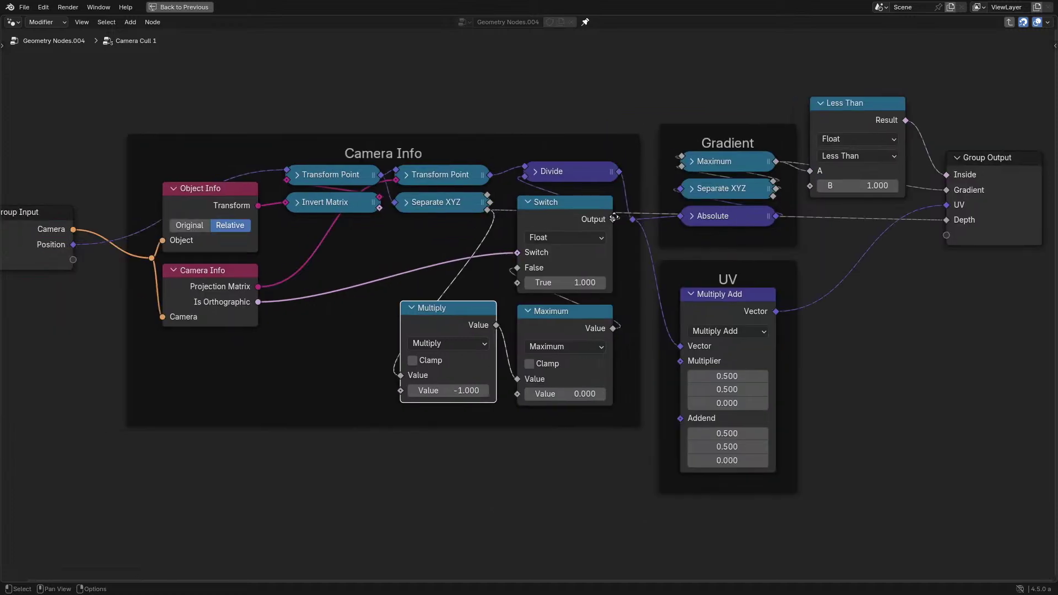
scroll(614, 217, up, 1)
drag(431, 197, 423, 301)
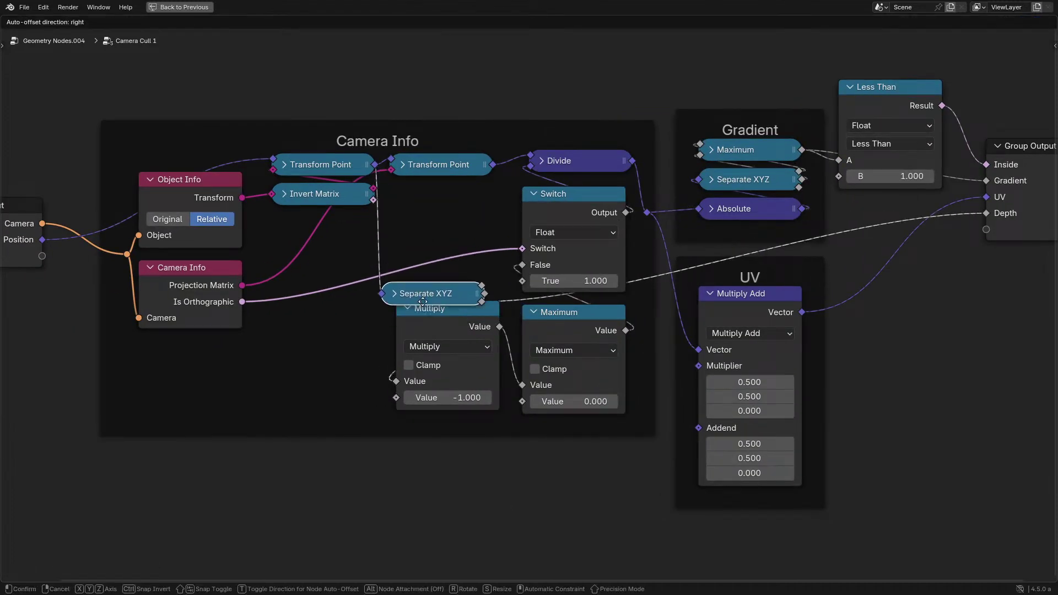
key(Escape)
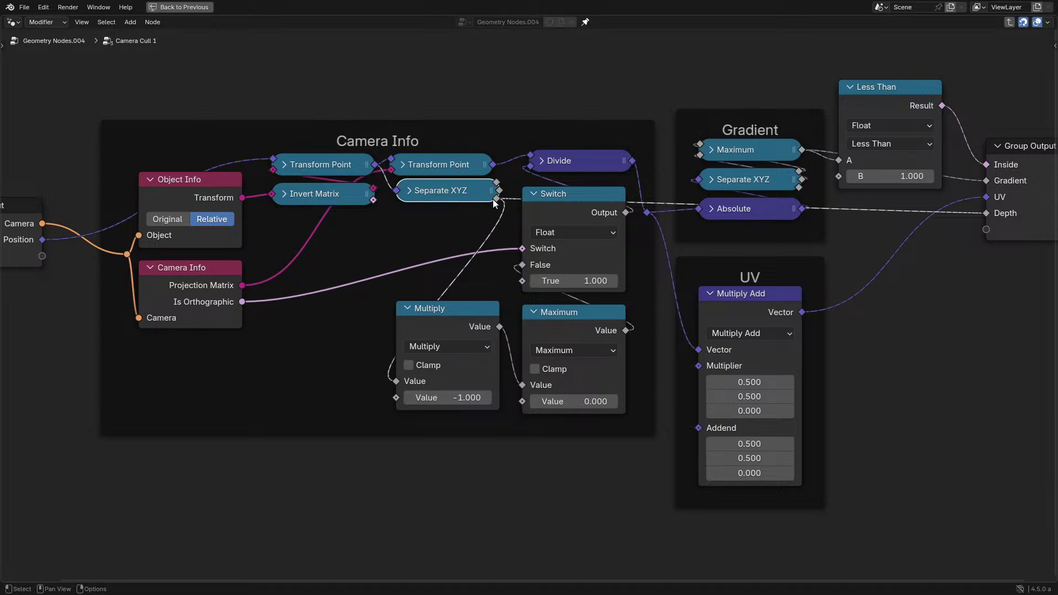
Add a Greater Than compare node above the Camera Info frame, fed by the Z output of its Separate XYZ node.
drag(493, 199, 583, 110)
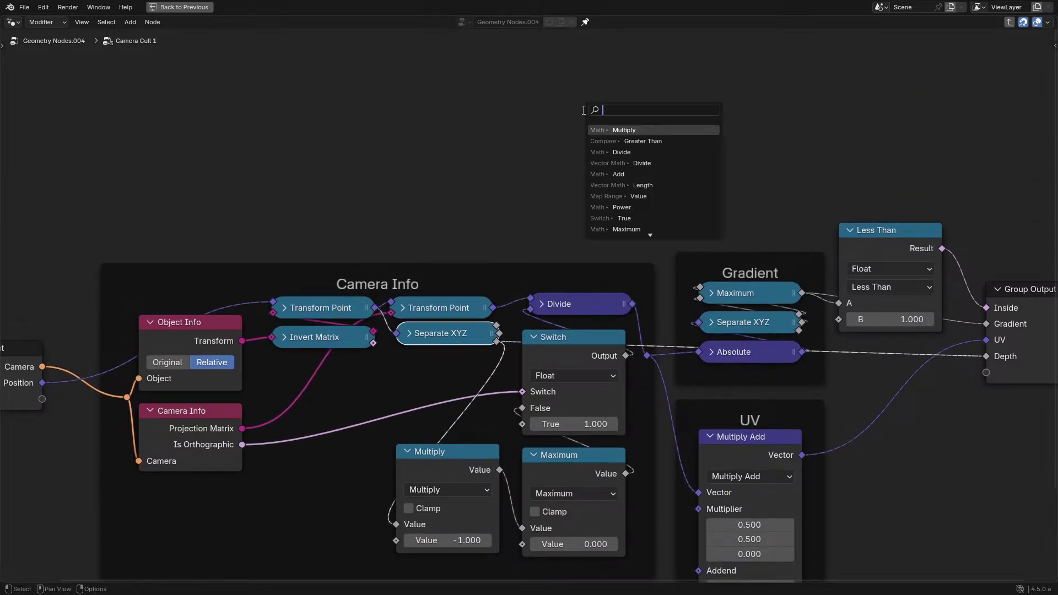
text(rge)
text(gre)
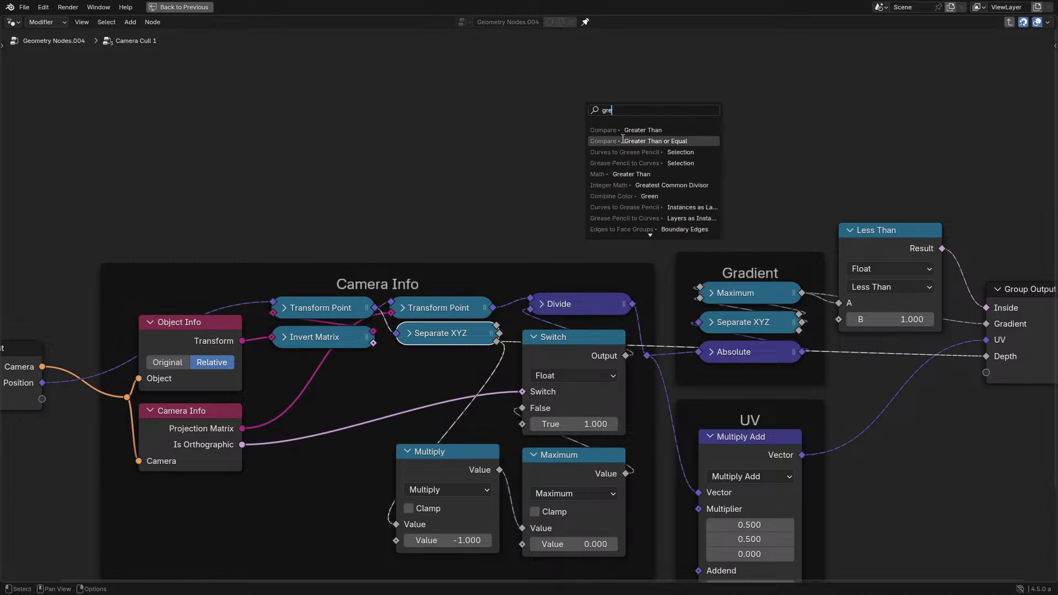
click(623, 131)
click(623, 90)
Reveal Camera Info's hidden outputs and connect Clip Start to the B input of the new Greater Than node.
click(190, 465)
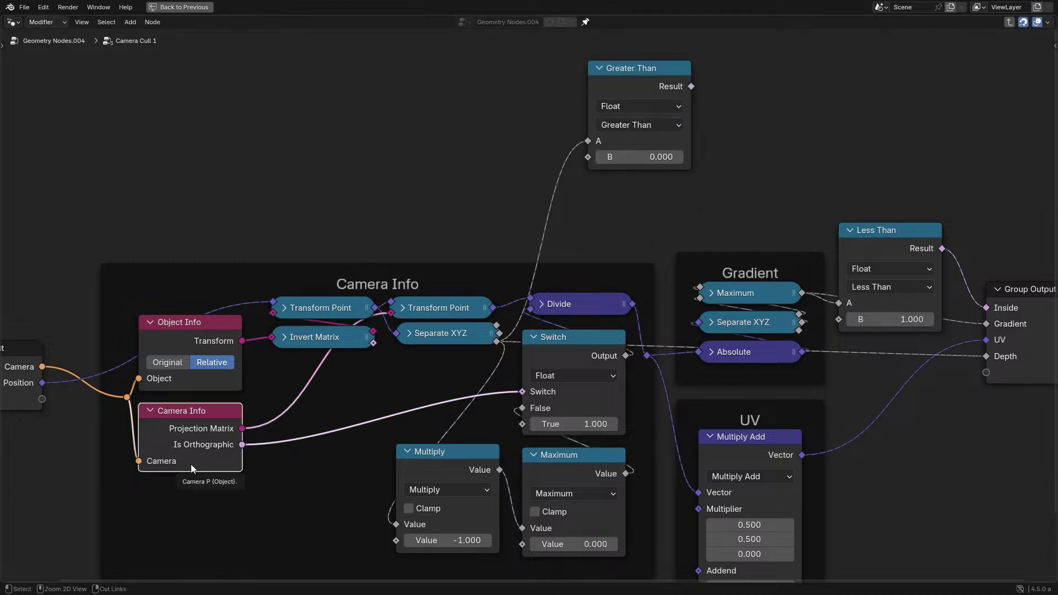
key(ctrl+h)
drag(241, 493, 625, 147)
Collapse the Greater Than node, duplicate it with its links kept, and set the copy's operation to Less Than.
click(642, 79)
key(h)
drag(641, 80, 539, 120)
key(ctrl+shift+d)
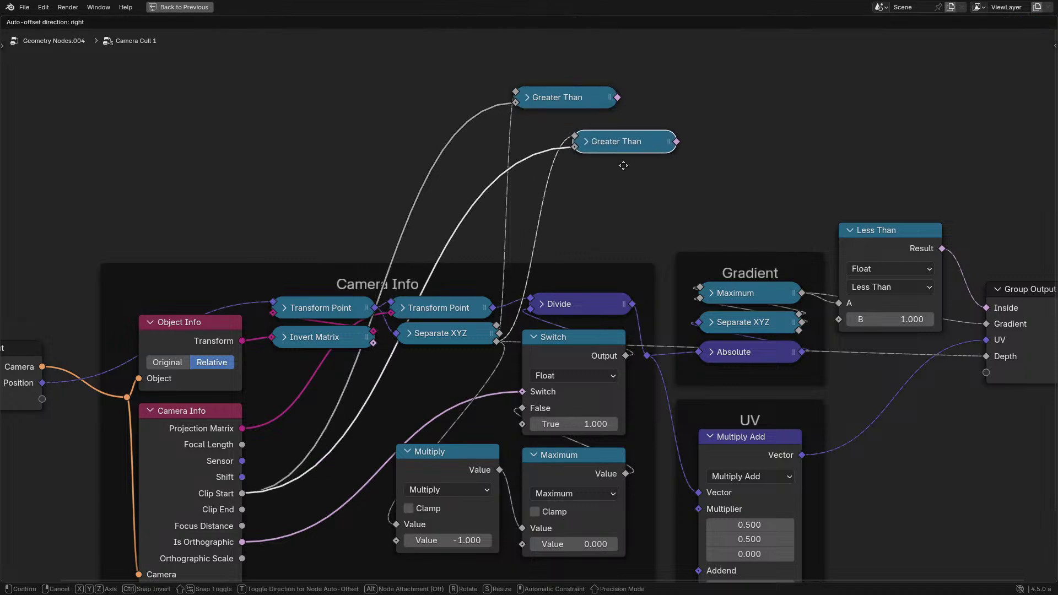
click(643, 124)
key(h)
click(643, 155)
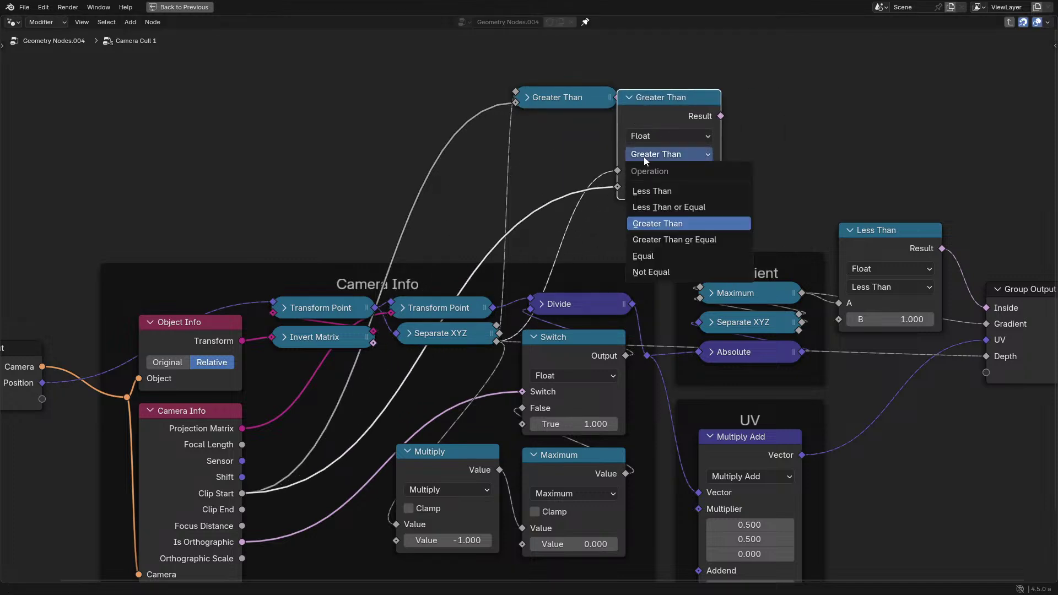
click(663, 190)
Connect Clip End to the B input of the new Less Than node and tuck it, collapsed, beneath Greater Than.
drag(239, 509, 619, 186)
drag(642, 121, 555, 132)
key(h)
Combine the Greater Than and Less Than results with an And node, collapsed and placed beside them.
text(and)
drag(691, 116, 634, 132)
key(Return)
click(691, 127)
key(h)
drag(678, 120, 676, 106)
Hide Camera Info's unused outputs and move the Greater Than, Less Than and And nodes closer above the frames.
click(206, 449)
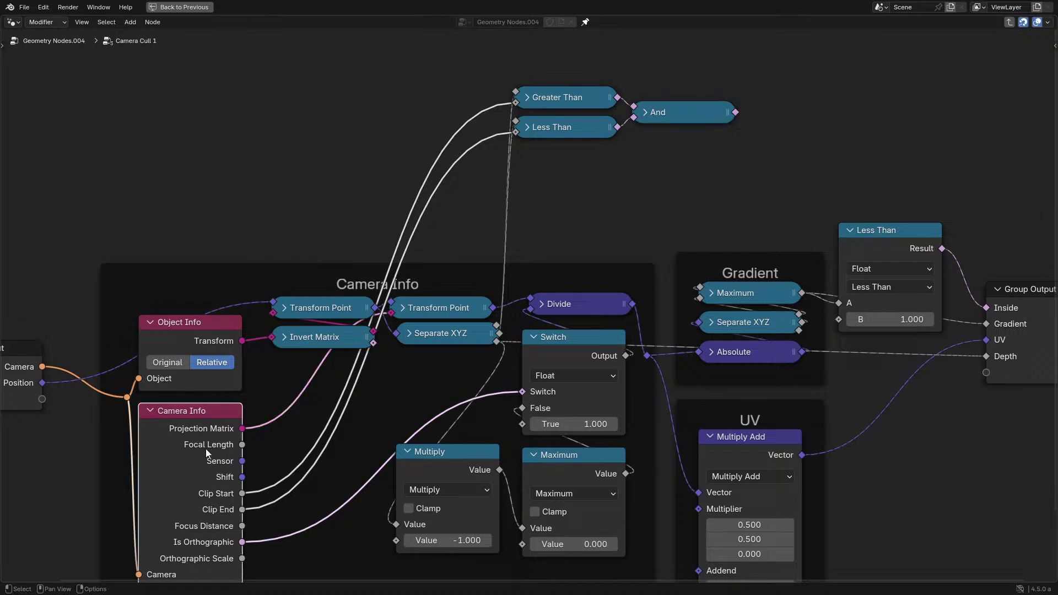
key(ctrl+h)
drag(503, 46, 645, 161)
key(g)
click(704, 220)
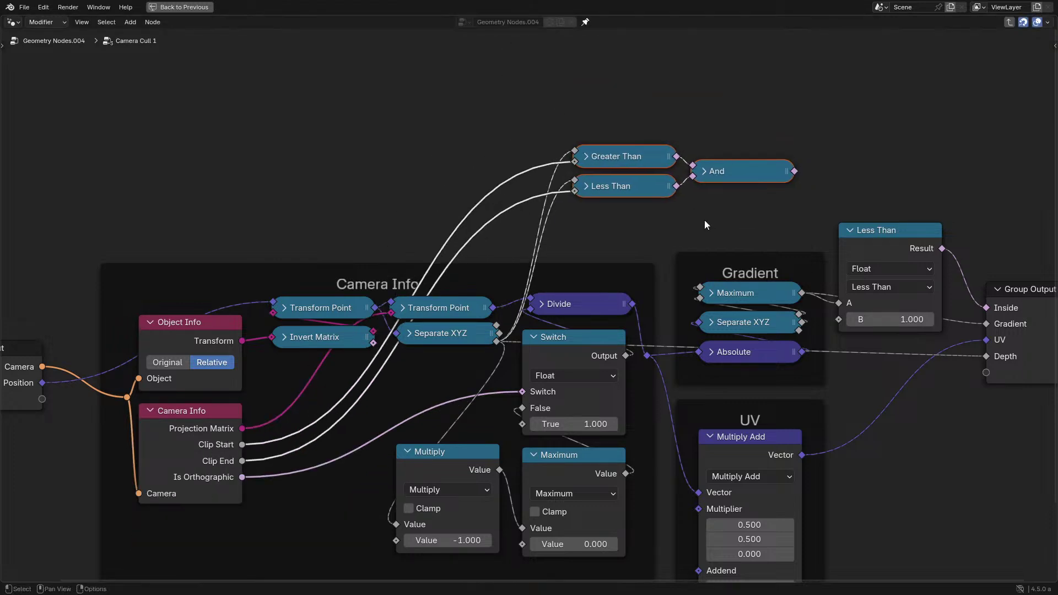
shift+right_drag(519, 177, 519, 167)
key(g)
click(519, 188)
key(ctrl+z)
key(ctrl+z)
click(651, 160)
key(g)
click(766, 146)
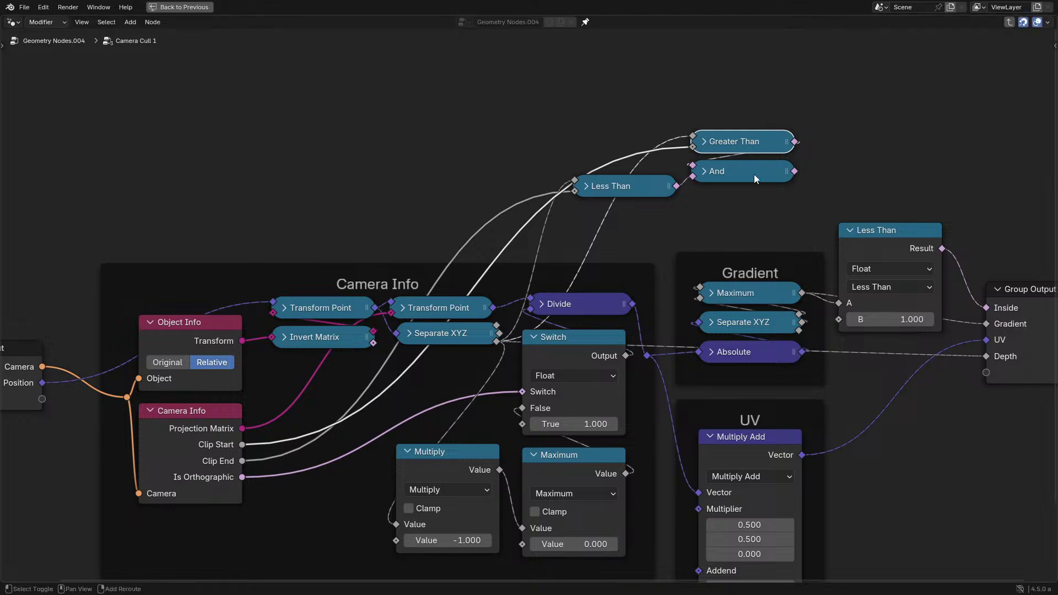
shift+click(755, 176)
key(g)
right_click(641, 167)
key(ctrl+z)
key(ctrl+z)
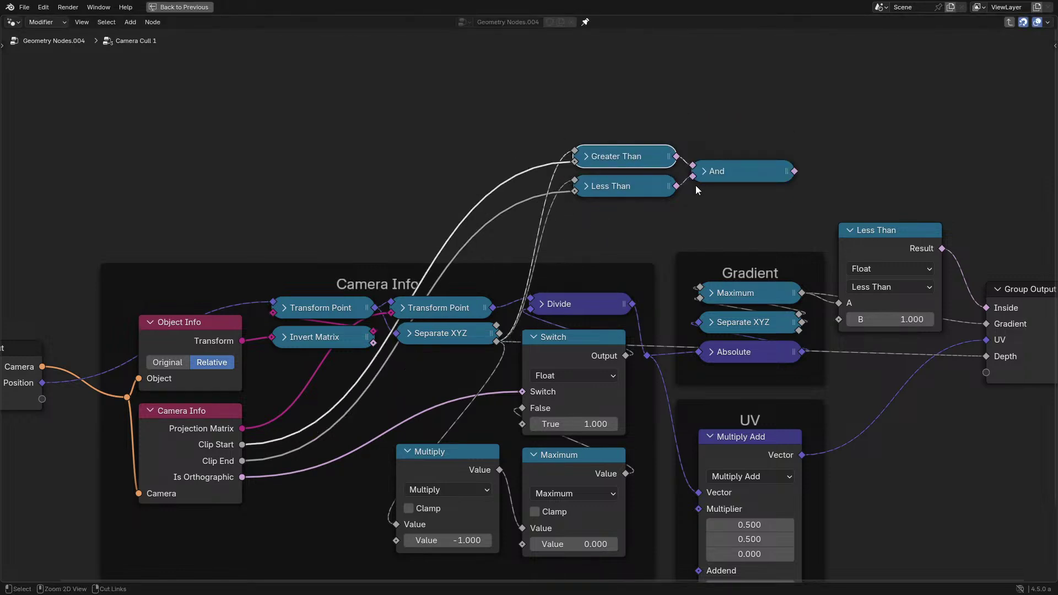
Add a second And node fed by the gradient's Less Than result, and place it collapsed directly above that node.
click(709, 102)
middle_drag(625, 207, 317, 273)
scroll(306, 279, up, 3)
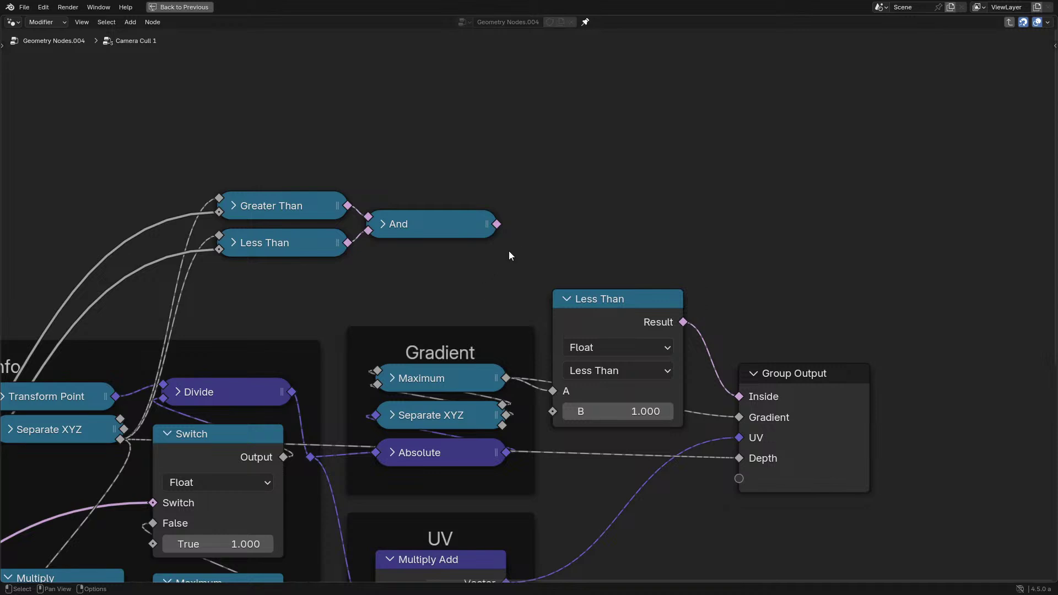
drag(689, 322, 741, 242)
text(and)
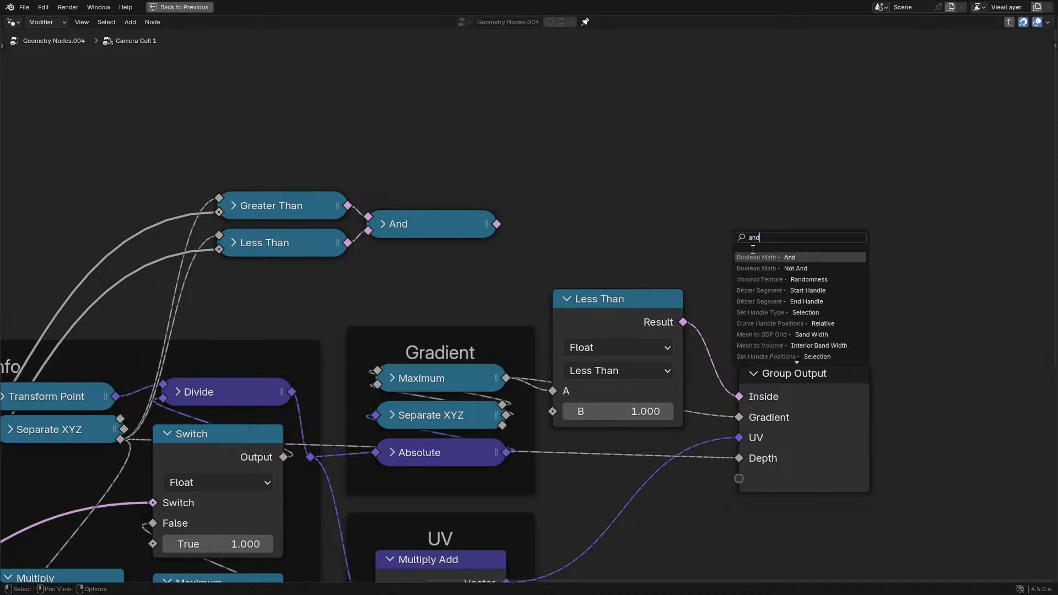
key(Return)
click(576, 202)
key(h)
key(g)
click(584, 285)
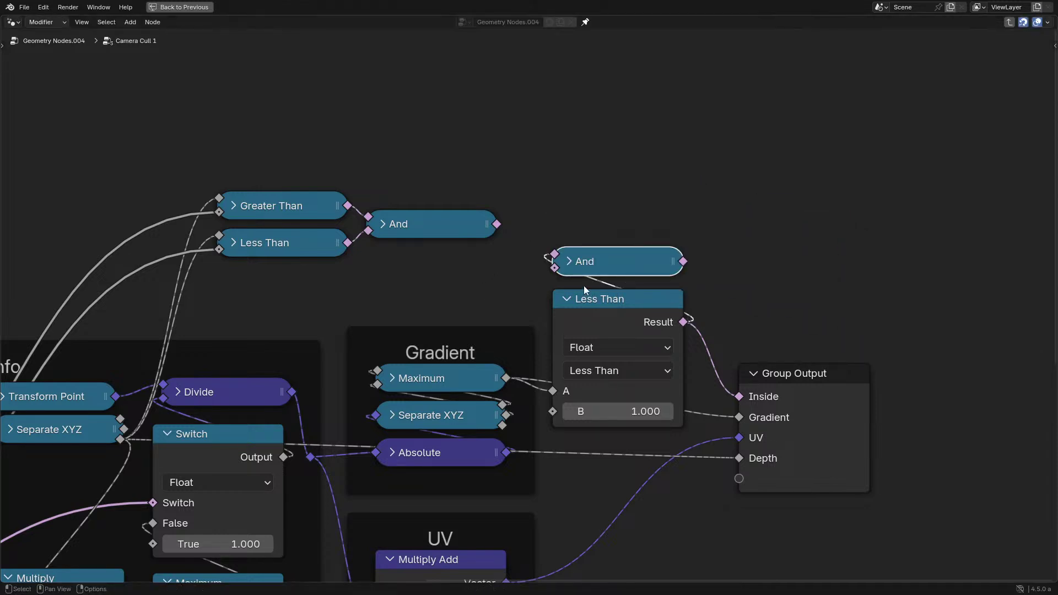
Set the second And node to Or, joining the clip test with the gradient test into the Inside output, and leave the group.
key(h)
click(588, 311)
click(595, 371)
key(h)
key(Tab)
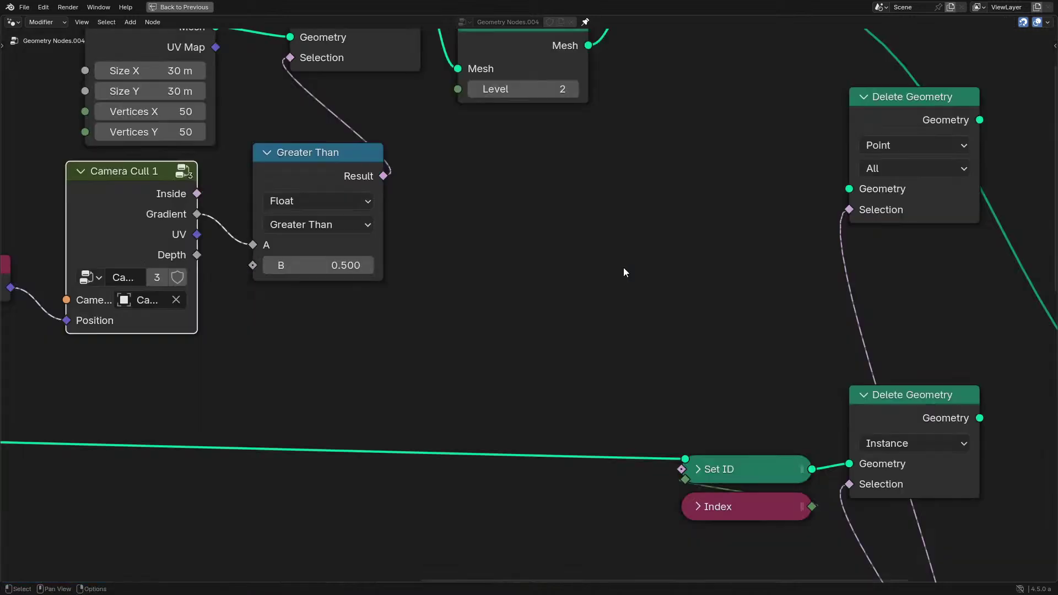
Preview the Inside output of Camera Cull 1 on the Grid mesh through the Viewer, seen from outside the camera.
key(ctrl+space)
scroll(561, 220, down, 3)
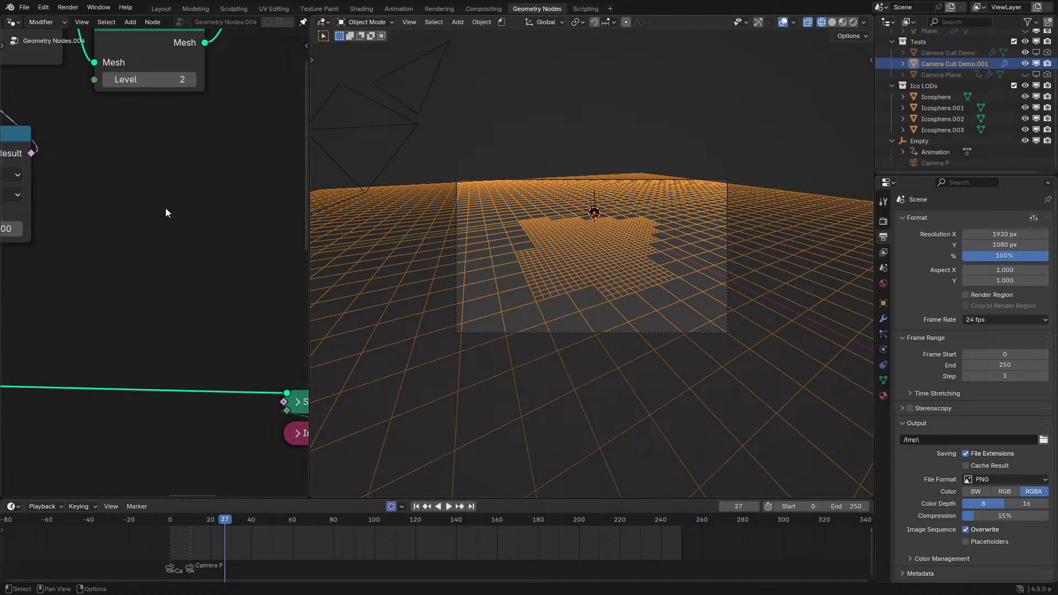
middle_drag(166, 208, 466, 360)
ctrl+shift+click(131, 313)
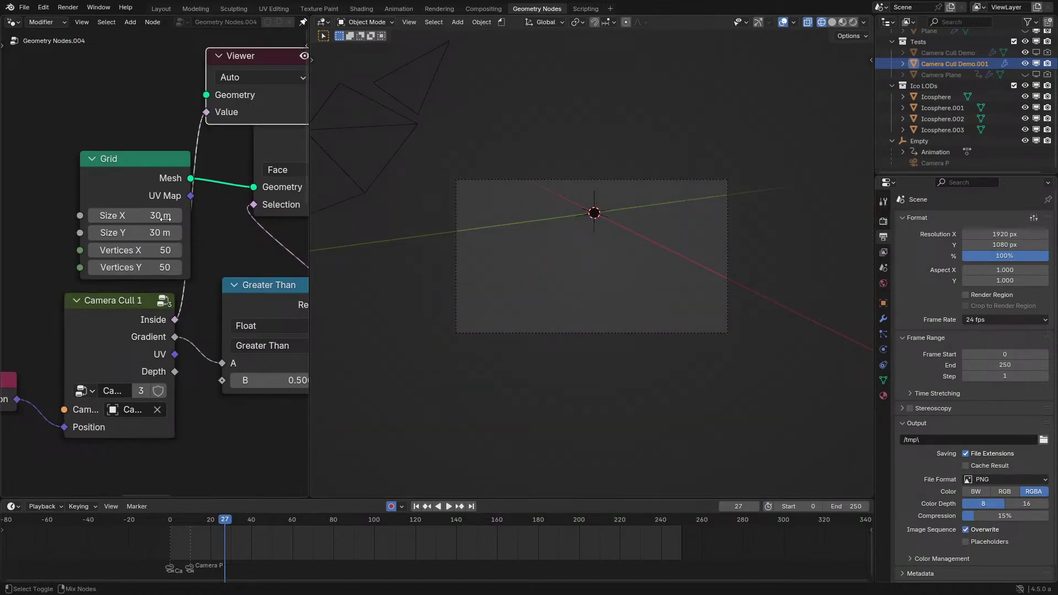
ctrl+shift+click(144, 180)
middle_drag(724, 267, 635, 295)
scroll(712, 294, down, 3)
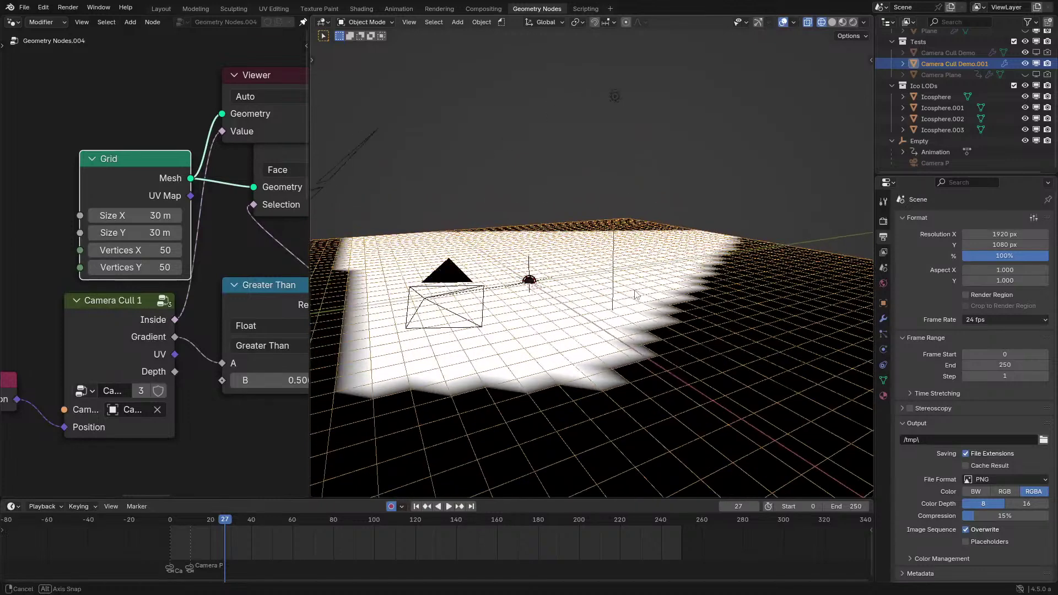
Select the camera and set its Clip End to 10.2 m.
click(460, 269)
click(883, 349)
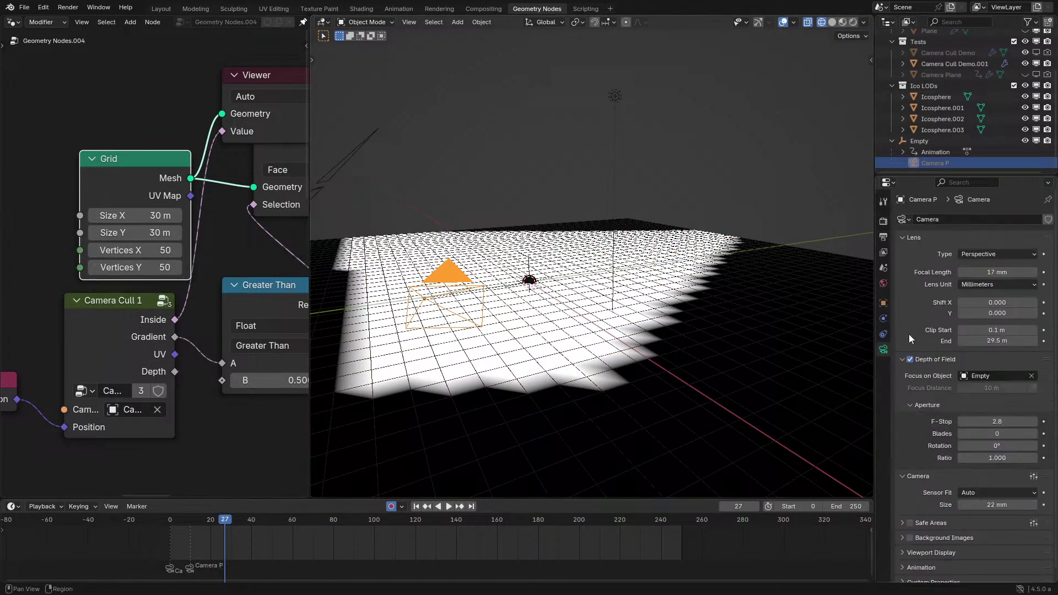
mouse_move(997, 341)
mouse_down()
mouse_move(969, 341)
mouse_move(997, 340)
mouse_up()
Play the animation and examine the culled area around the moving camera from several angles.
key(space)
key(space)
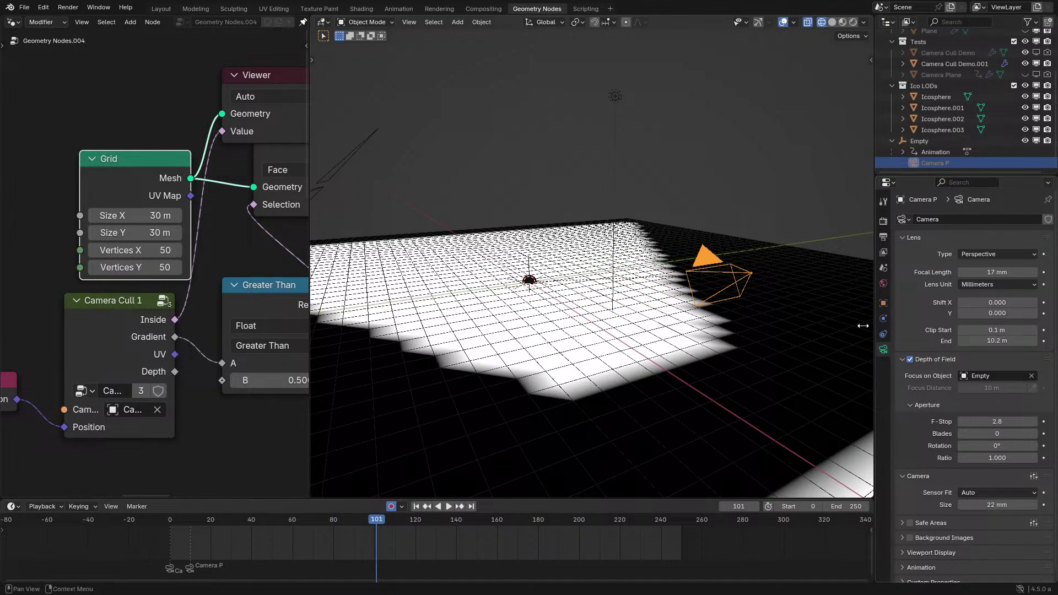
key(space)
scroll(127, 270, down, 1)
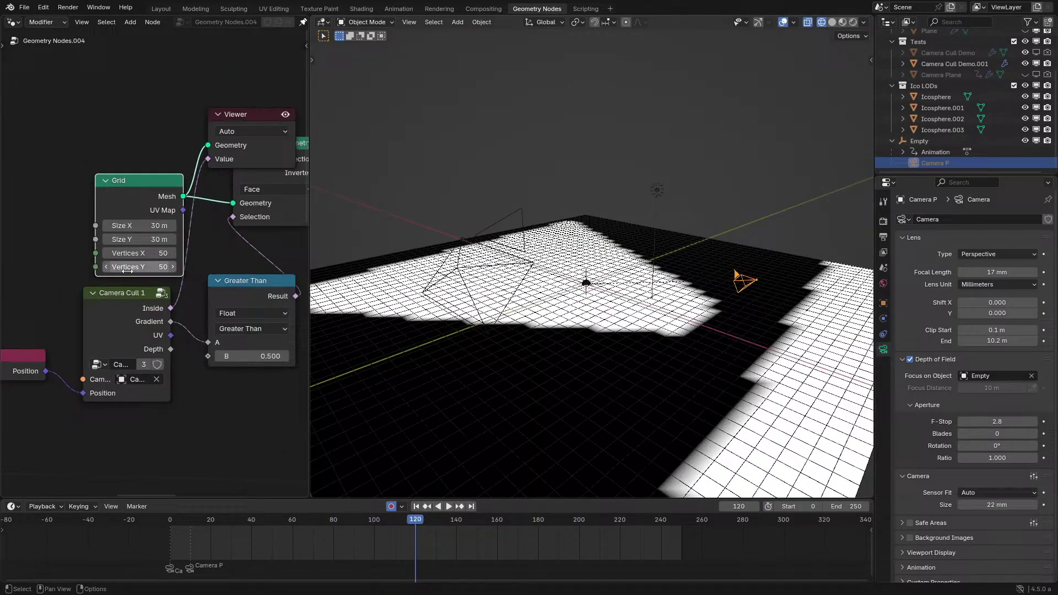
click(116, 306)
key(space)
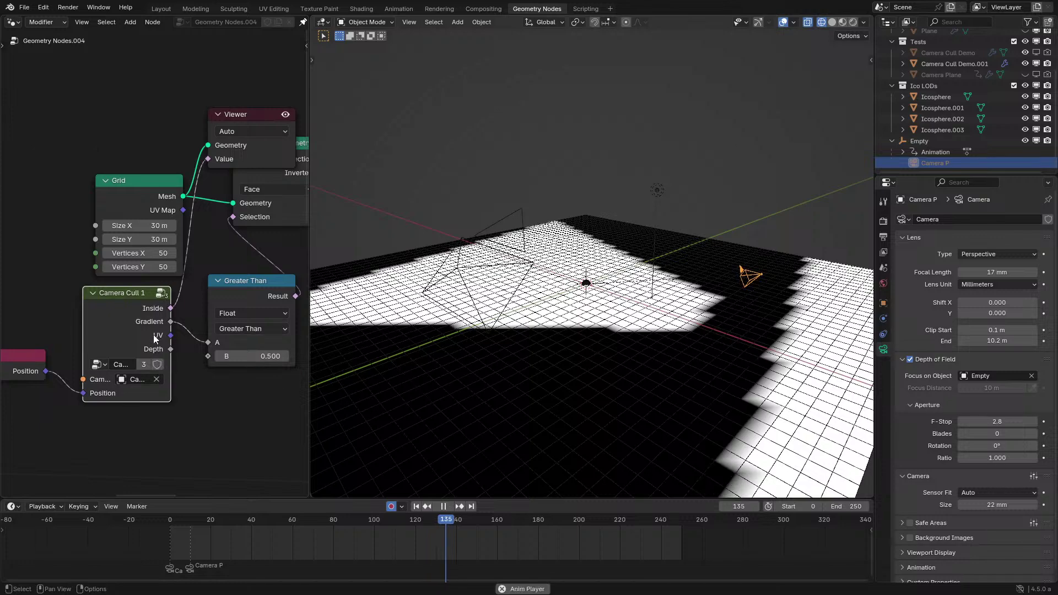
key(space)
scroll(566, 312, down, 5)
scroll(566, 313, up, 7)
middle_drag(573, 309, 655, 350)
shift+middle_drag(771, 275, 615, 282)
scroll(678, 284, up, 4)
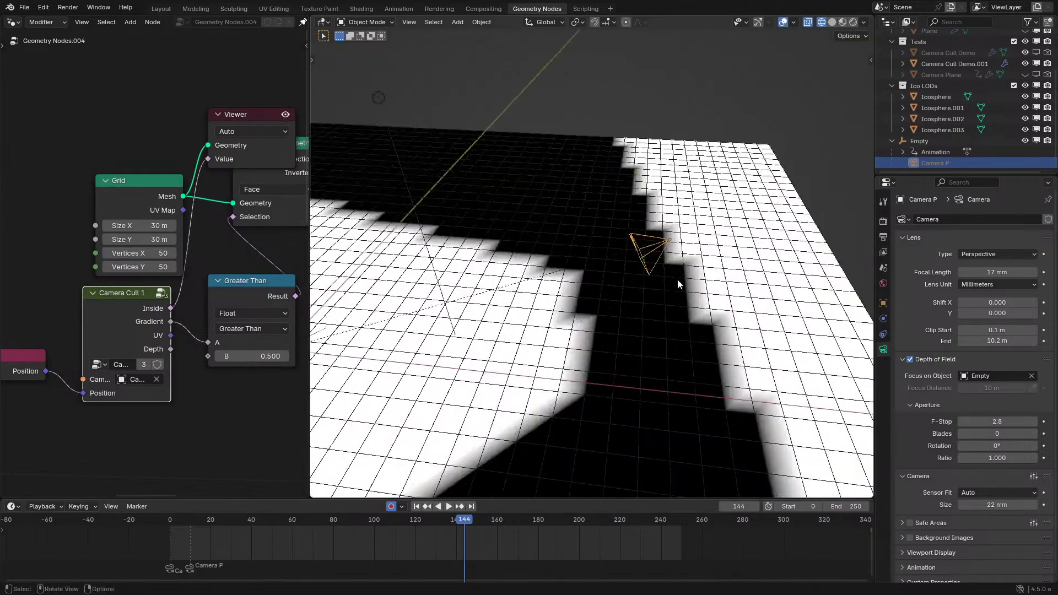
middle_drag(678, 284, 707, 268)
Reopen the Camera Cull 1 group at its Camera Info frame and switch the viewport to solid shading.
key(Tab)
middle_drag(105, 324, 12, 310)
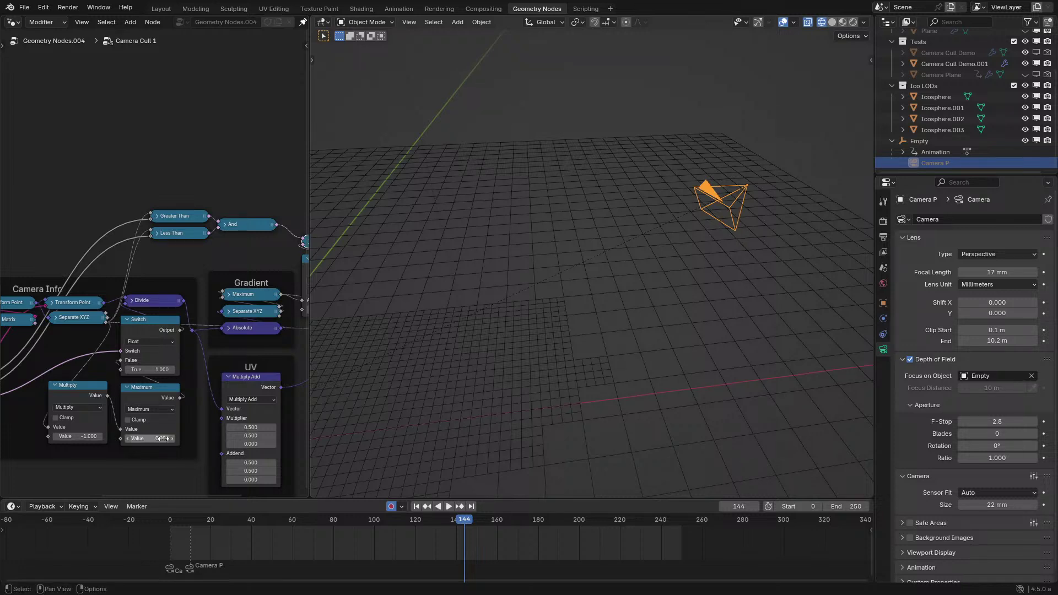
key(z)
key(z)
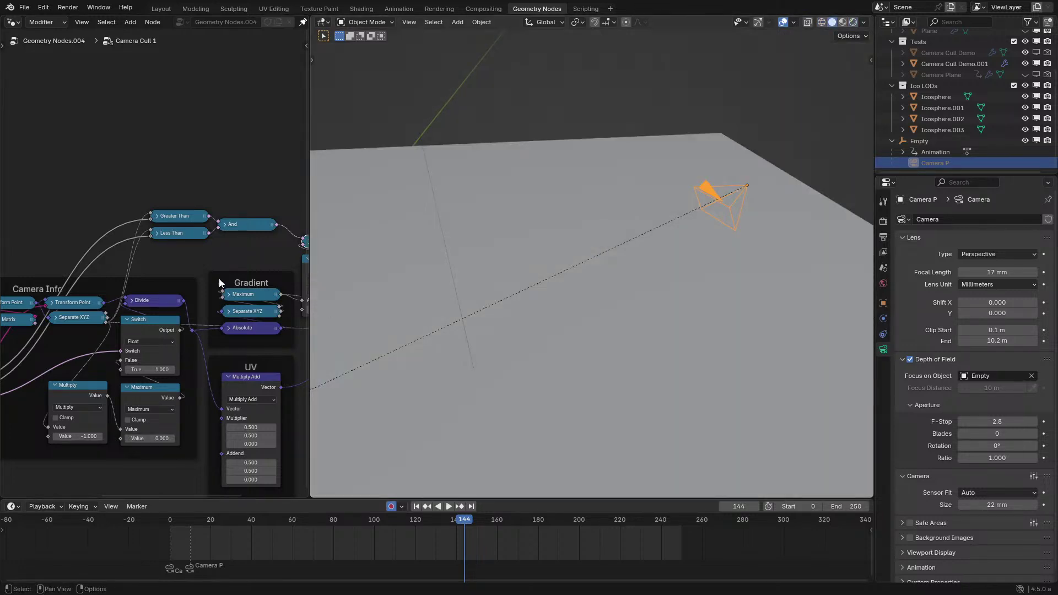
mouse_move(198, 252)
middle_down()
mouse_move(182, 264)
mouse_move(220, 218)
mouse_move(74, 232)
mouse_move(274, 245)
mouse_move(199, 262)
mouse_move(206, 267)
mouse_move(261, 209)
middle_up()
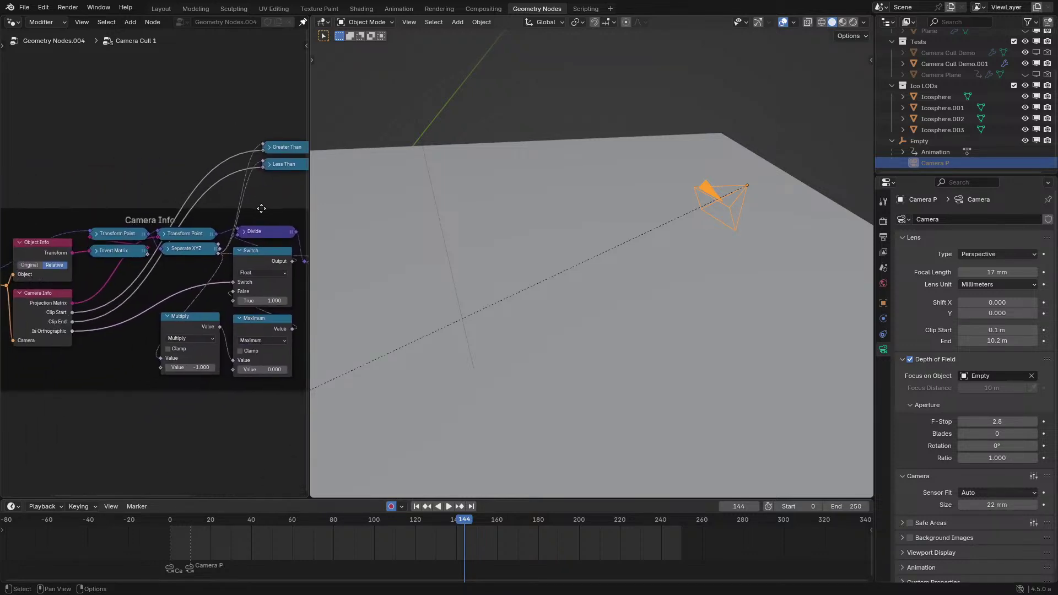
Change the And node joining the clip Greater Than and Less Than tests to Or, and collapse it again.
click(273, 146)
click(278, 165)
middle_drag(278, 171, 116, 224)
scroll(115, 223, up, 2)
click(186, 205)
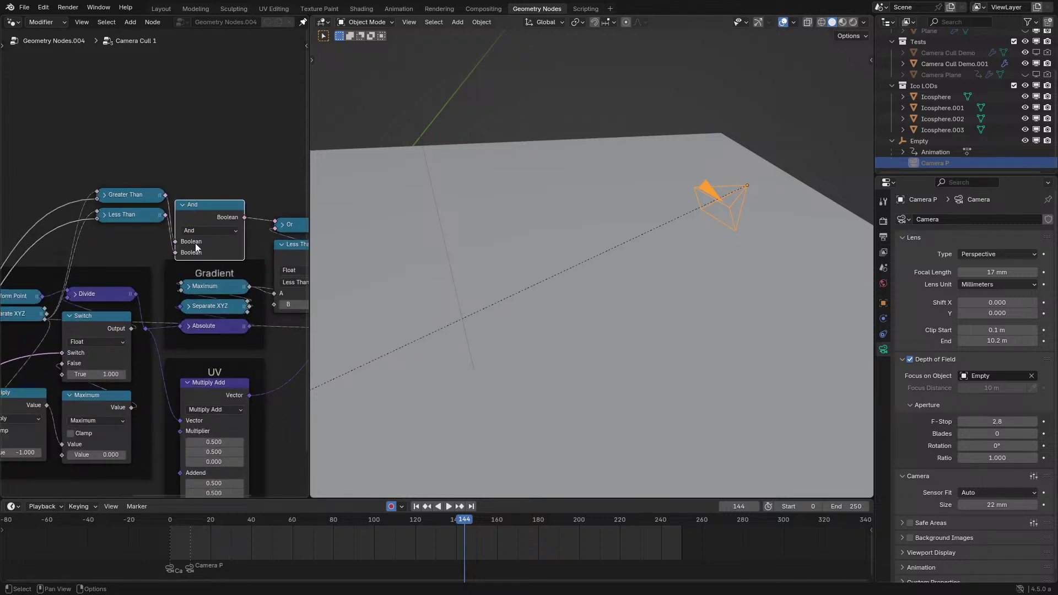
click(206, 233)
click(202, 266)
click(183, 205)
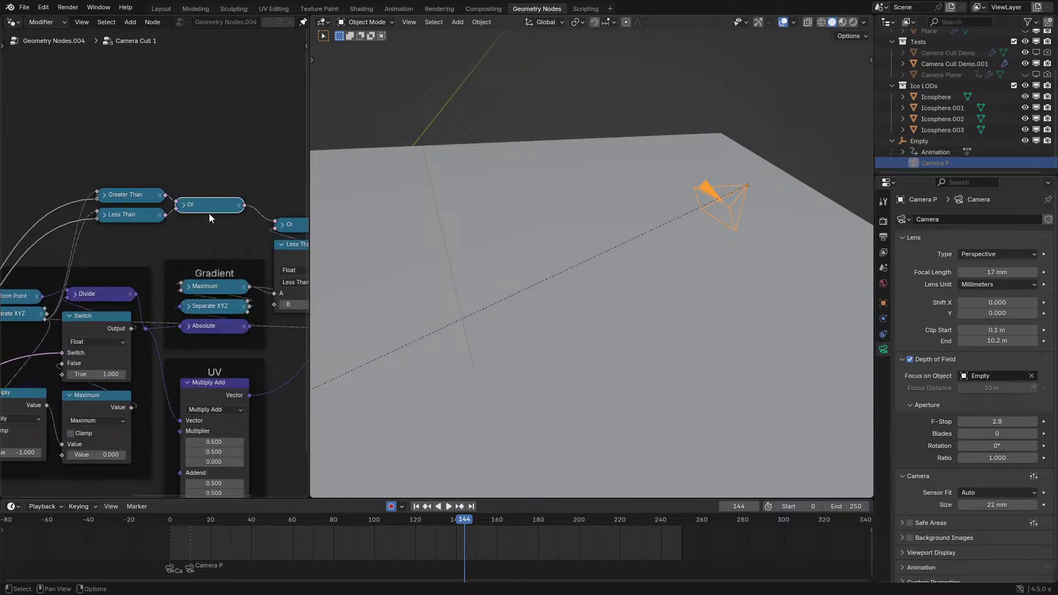
Leave the group, turn the Viewer preview on, and examine the culling with a varied Clip End and playback.
key(Tab)
click(250, 155)
scroll(524, 220, down, 3)
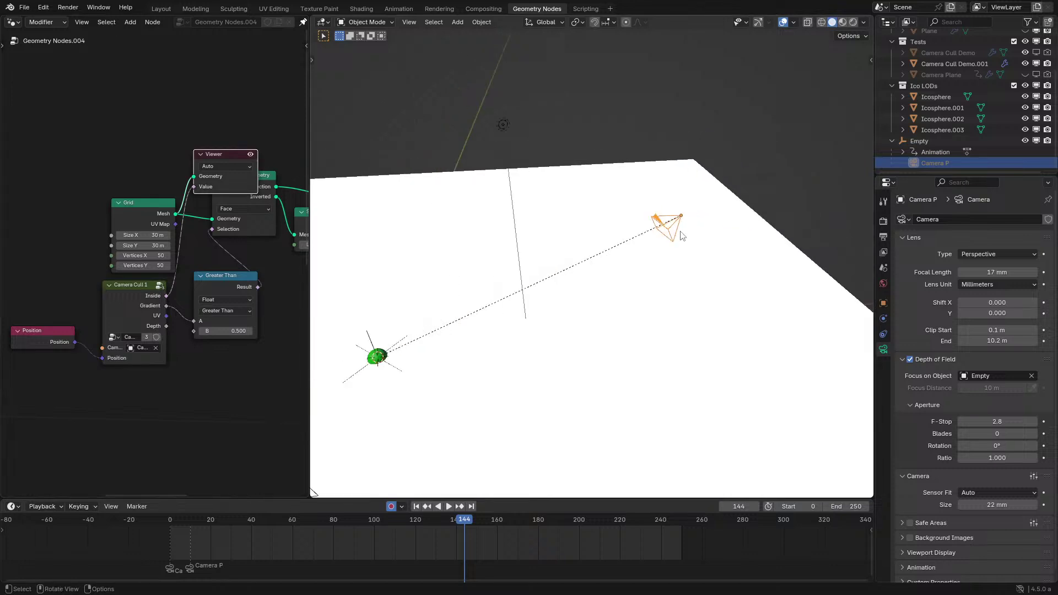
middle_drag(722, 226, 606, 240)
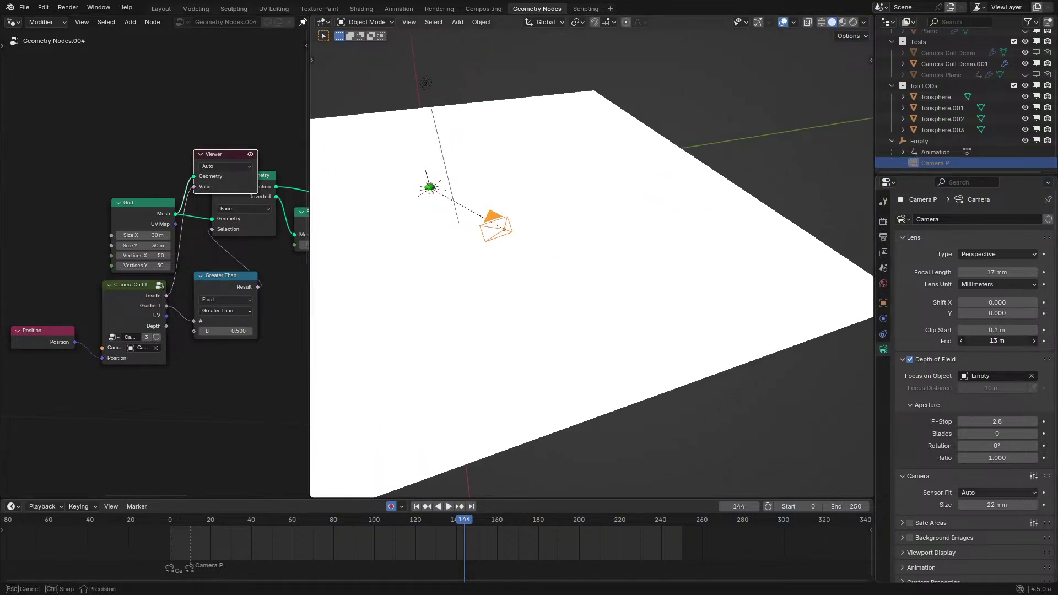
key(space)
middle_drag(716, 286, 628, 338)
key(space)
Swap the A and B inputs of the clip Less Than and Greater Than nodes inside Camera Cull 1.
key(Tab)
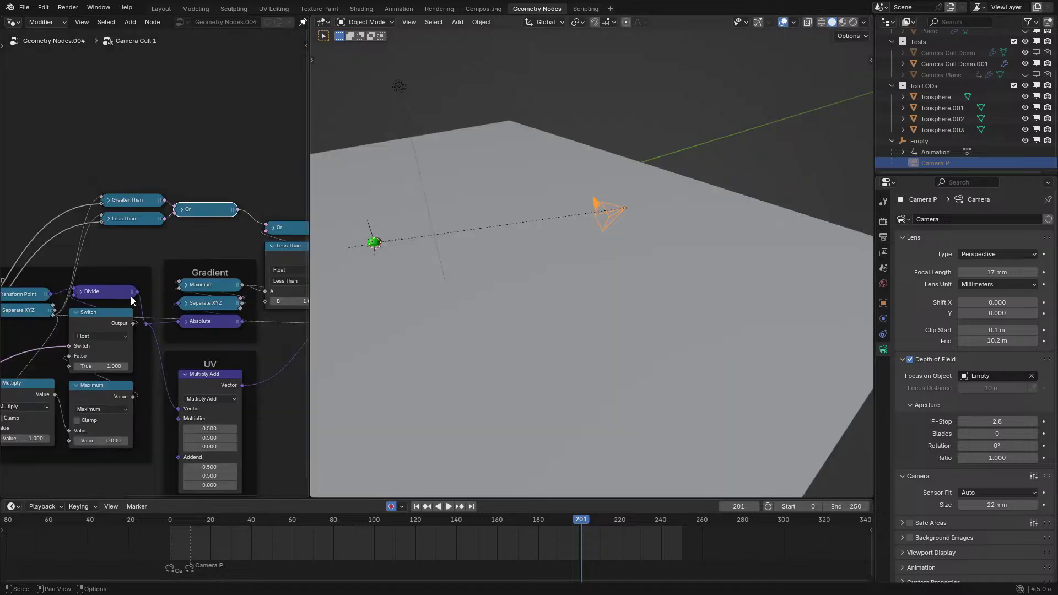
key(ctrl+space)
scroll(363, 367, up, 2)
click(358, 329)
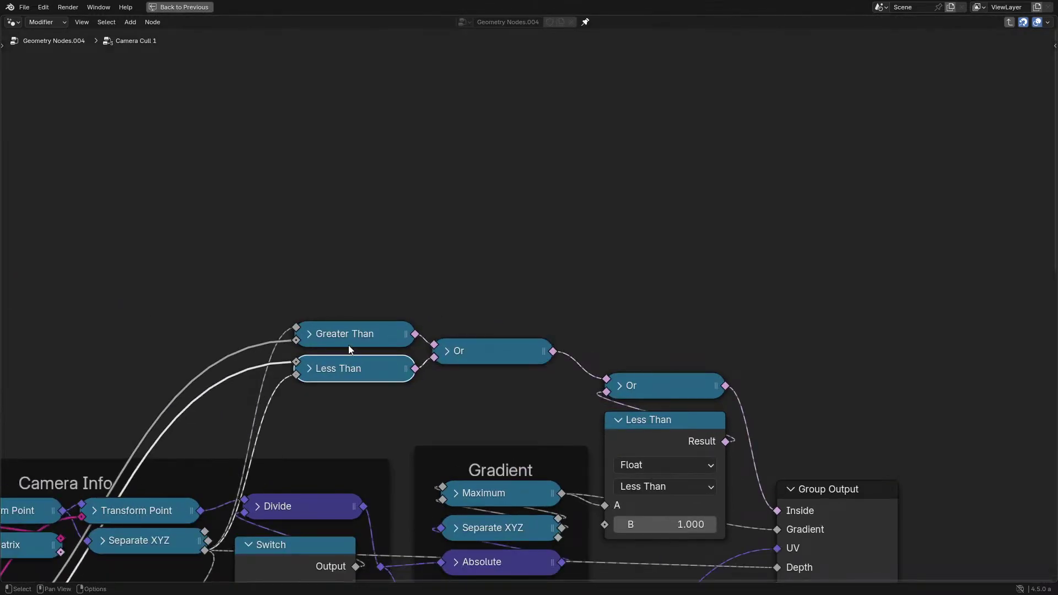
key(ctrl+space)
middle_drag(230, 345, 167, 349)
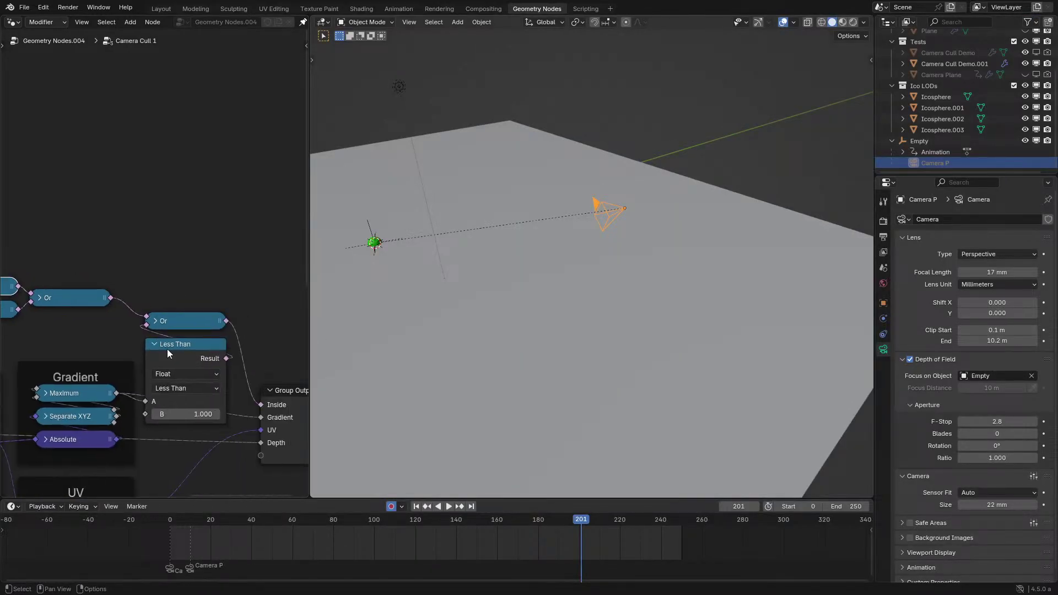
Leave the group, preview the Inside output on the grid, and test its response to the camera's Clip End.
key(Tab)
click(276, 128)
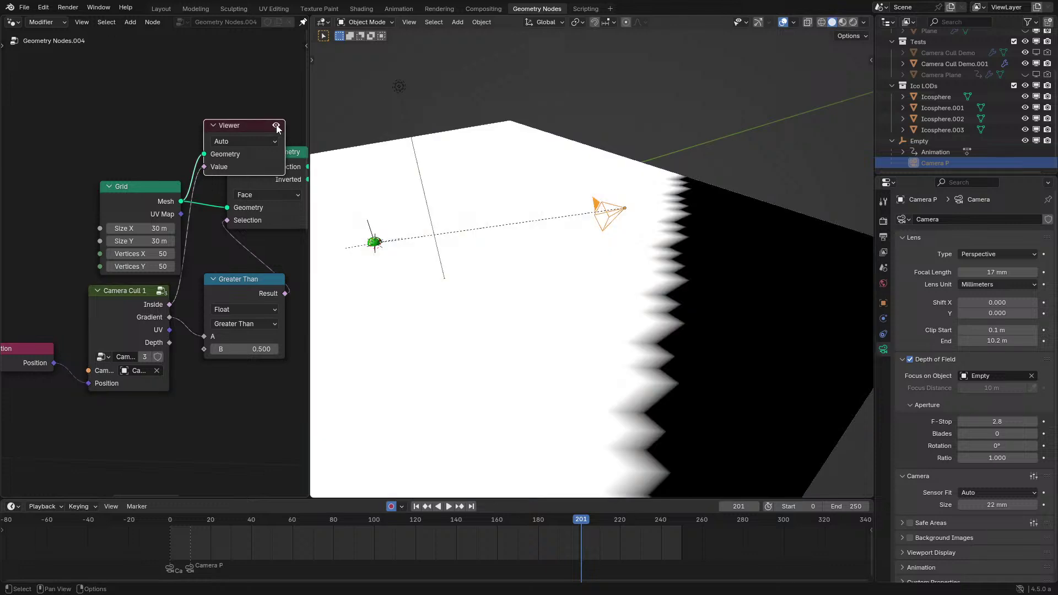
scroll(664, 240, down, 4)
middle_drag(666, 240, 739, 265)
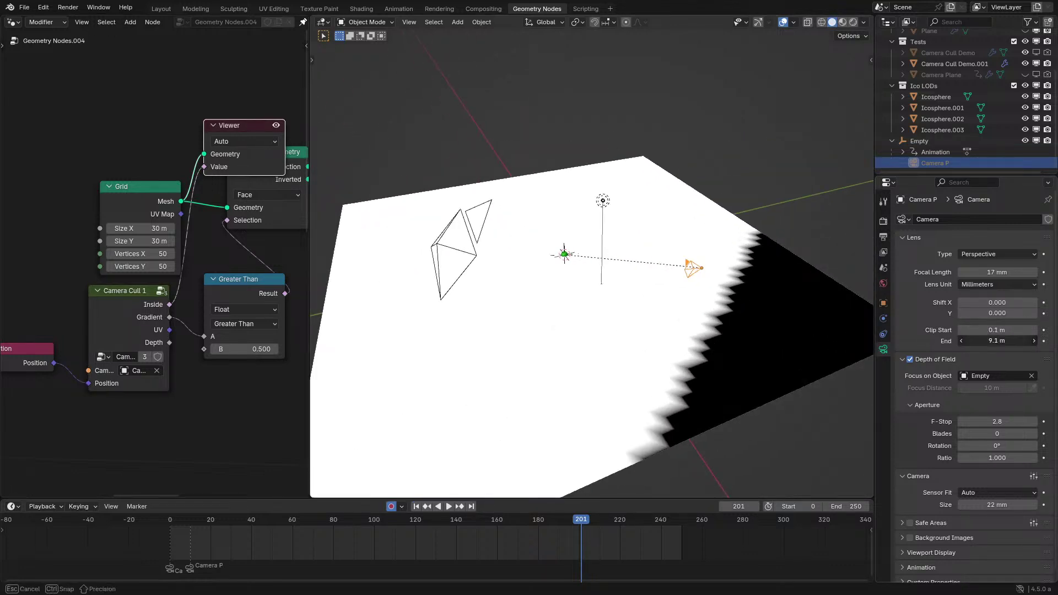
mouse_move(997, 340)
mouse_down()
mouse_move(975, 341)
mouse_move(1008, 340)
mouse_up()
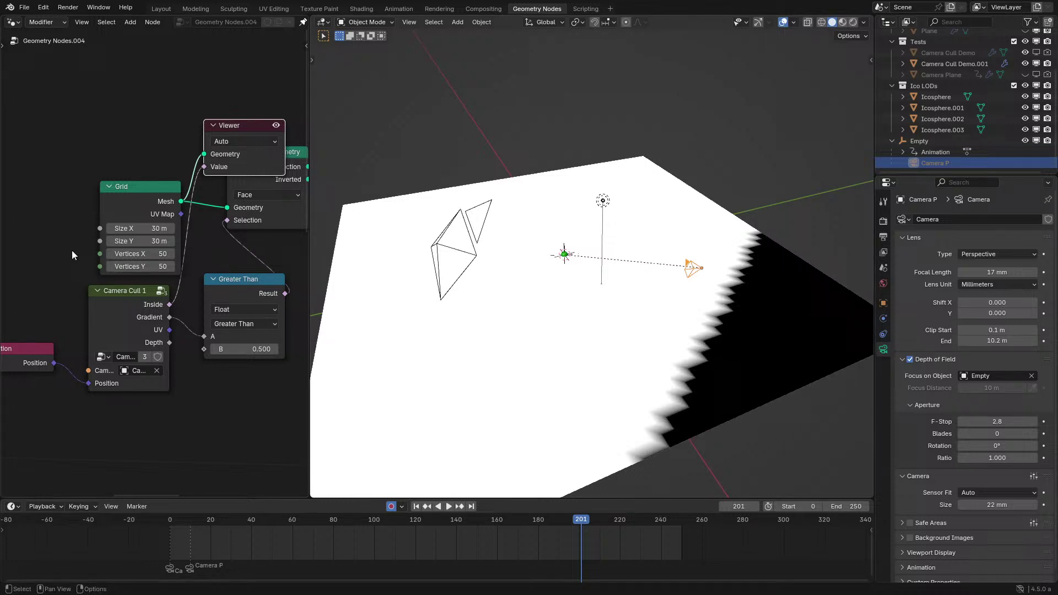
Inside Camera Cull 1, connect the -1 Multiply's Value to the B inputs of the clip Greater Than and Less Than nodes.
click(135, 290)
key(Tab)
key(ctrl+space)
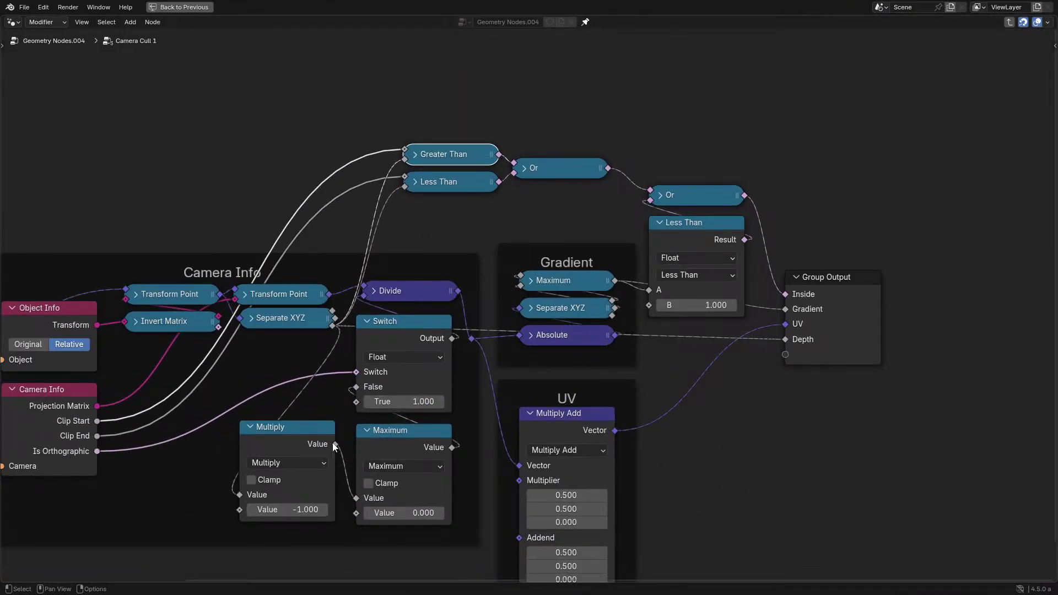
drag(334, 445, 398, 155)
drag(333, 445, 412, 188)
Leave the group, turn the Viewer preview back on, and set the camera's Clip Start to 4.3 m.
key(Tab)
key(ctrl+space)
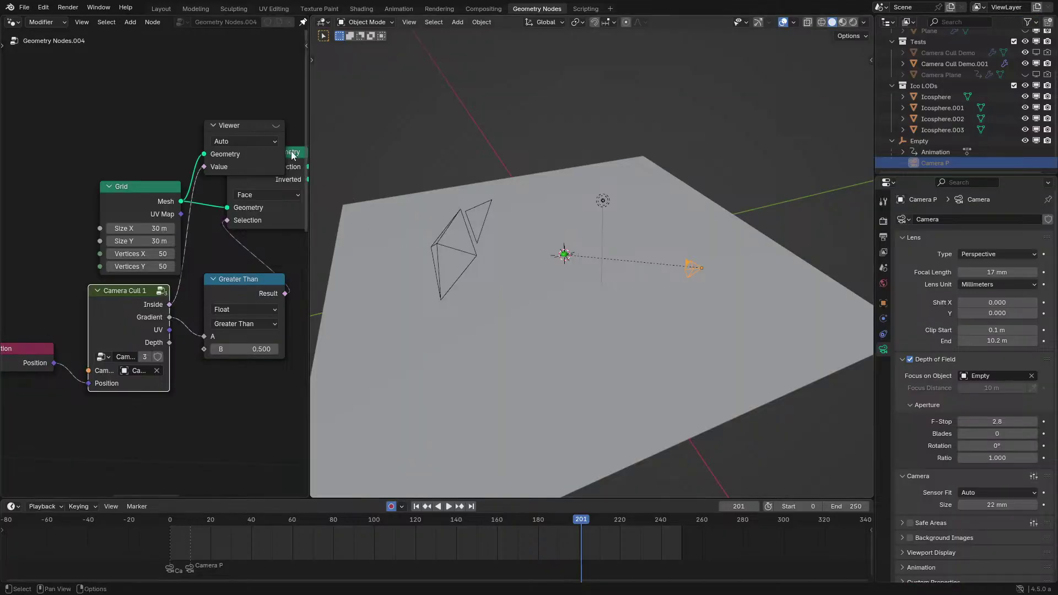
click(276, 125)
middle_drag(481, 167, 643, 243)
drag(998, 330, 1030, 341)
Inside Camera Cull 1, change the final Or node feeding the Inside output to And, and leave the group.
click(120, 305)
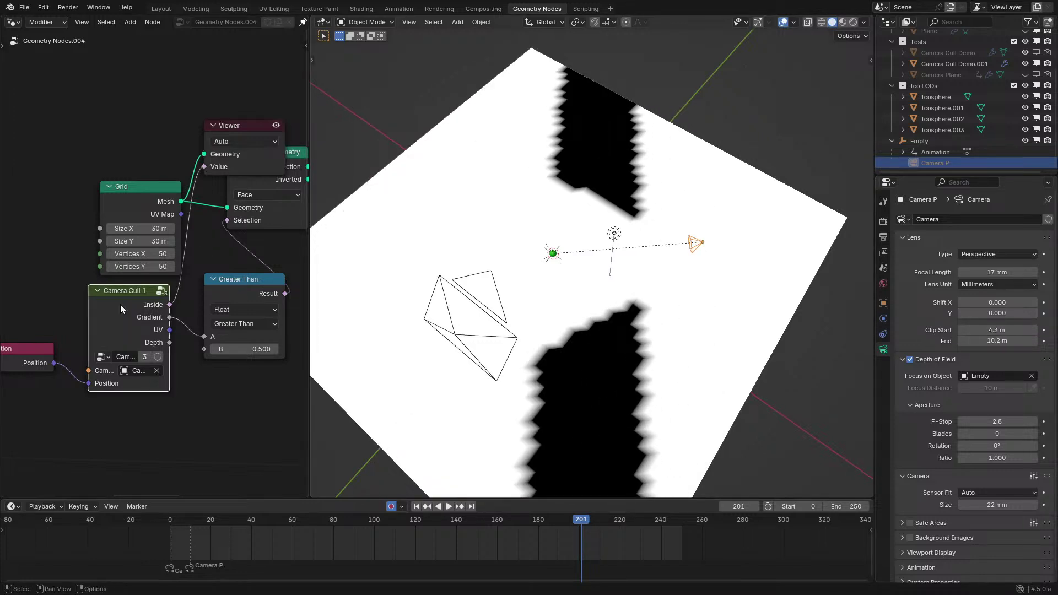
key(Tab)
click(437, 149)
click(435, 173)
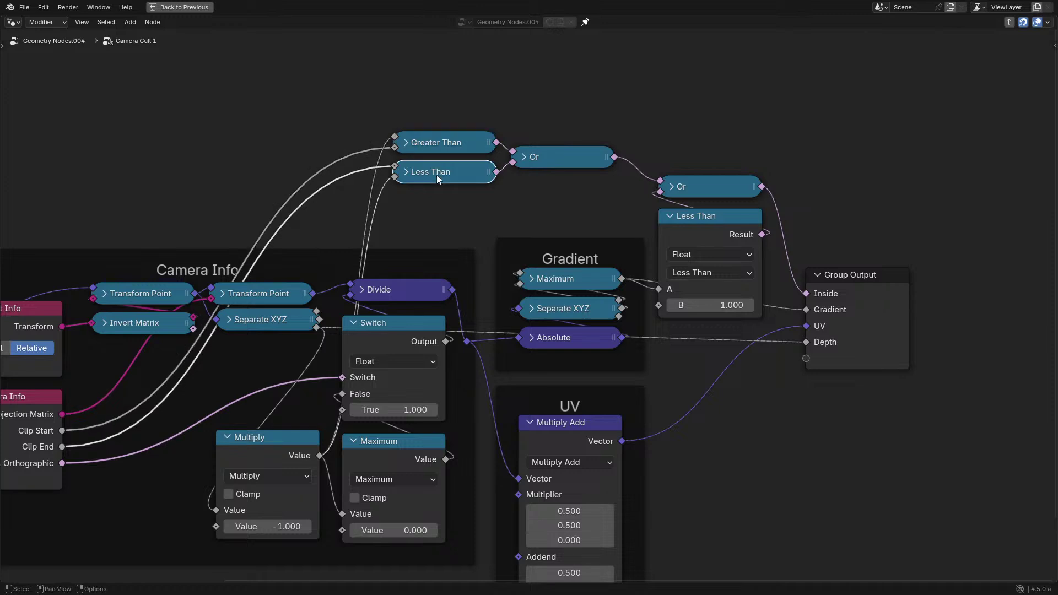
click(709, 188)
key(h)
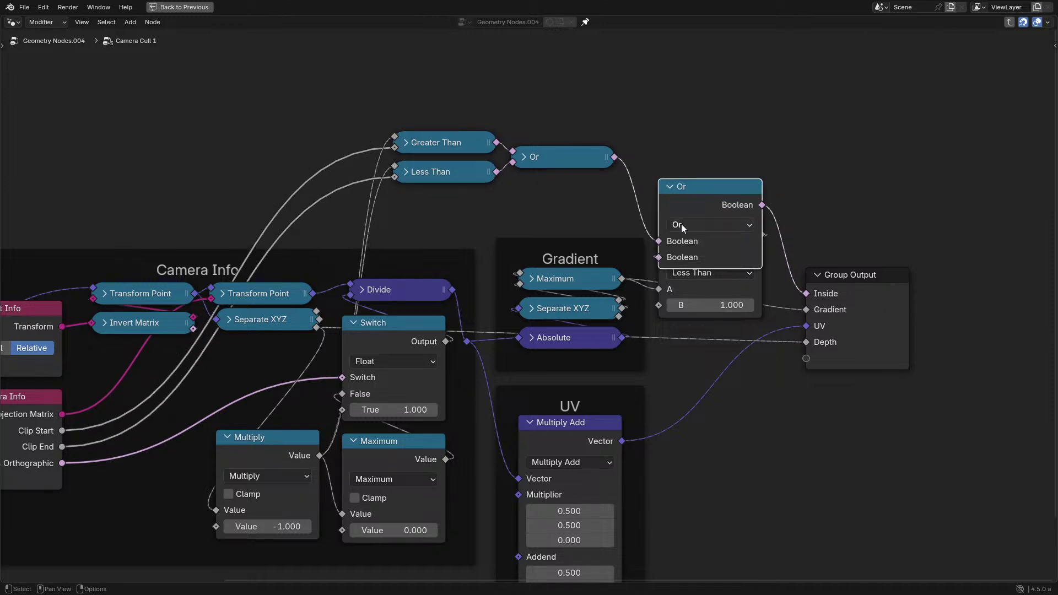
click(685, 225)
click(689, 257)
key(Tab)
key(ctrl+space)
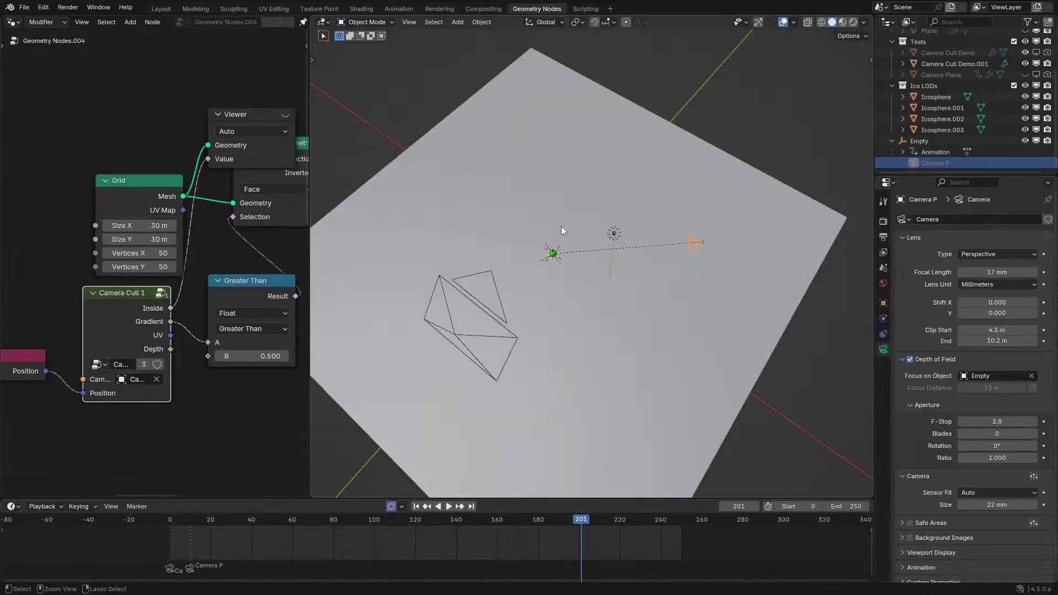
Turn the Viewer preview back on, set the camera's Clip Start to 17.1 m, and try moving the camera over the grid.
click(285, 114)
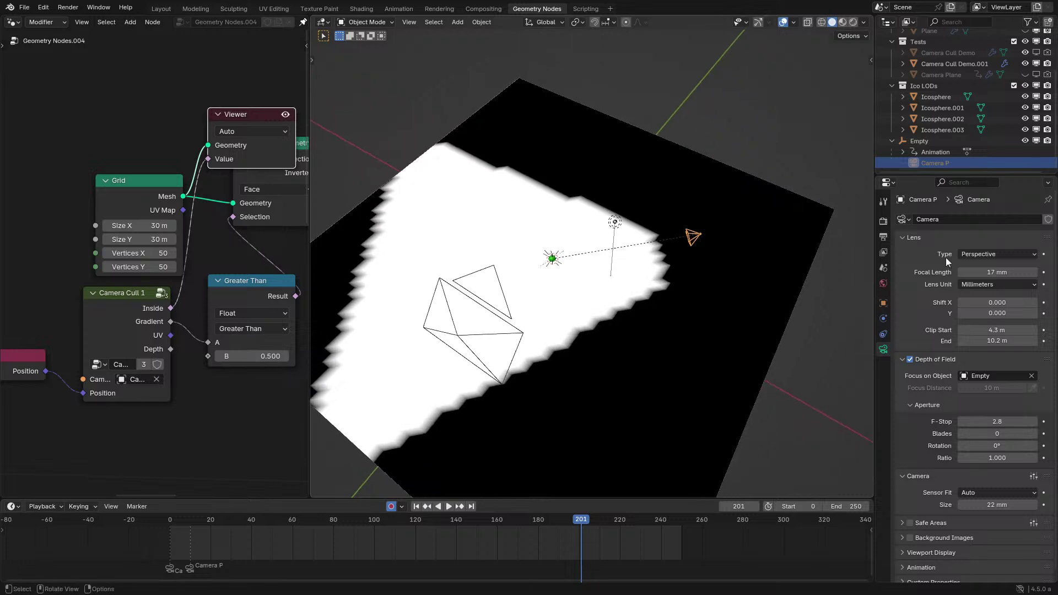
drag(986, 329, 1035, 330)
middle_drag(741, 325, 711, 262)
key(g)
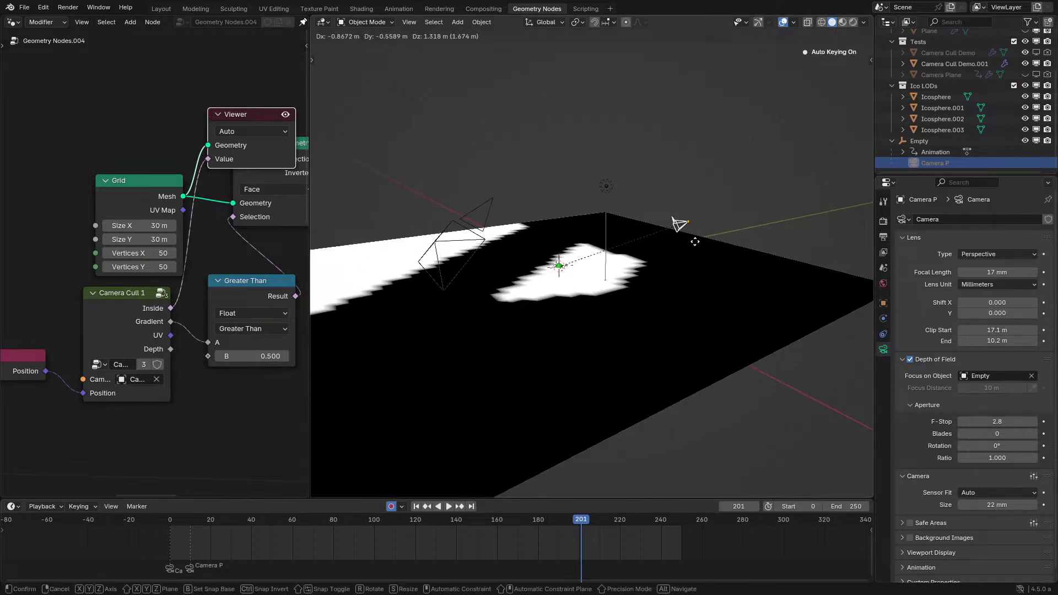
click(662, 143)
Set the camera's Clip Start to 19.7 m and Clip End to 7.4 m to test the culling range.
middle_drag(661, 142, 1030, 351)
mouse_move(1025, 329)
mouse_down()
mouse_move(987, 329)
mouse_move(1036, 341)
mouse_move(998, 341)
mouse_move(1018, 341)
mouse_up()
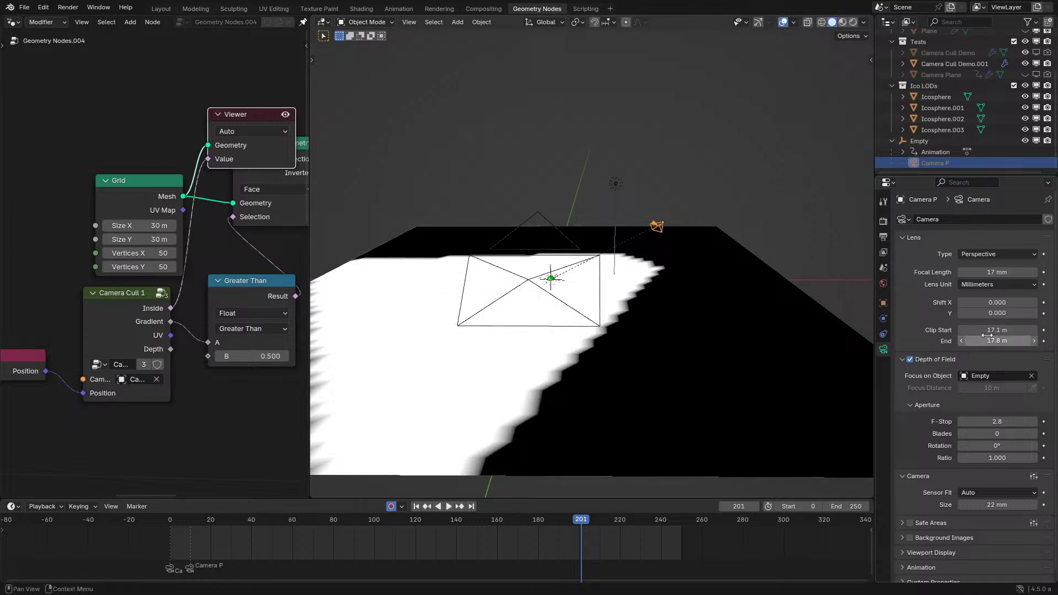
mouse_move(997, 330)
mouse_down()
mouse_move(1010, 329)
mouse_move(1009, 340)
mouse_up()
drag(997, 340, 967, 340)
middle_drag(871, 345, 553, 334)
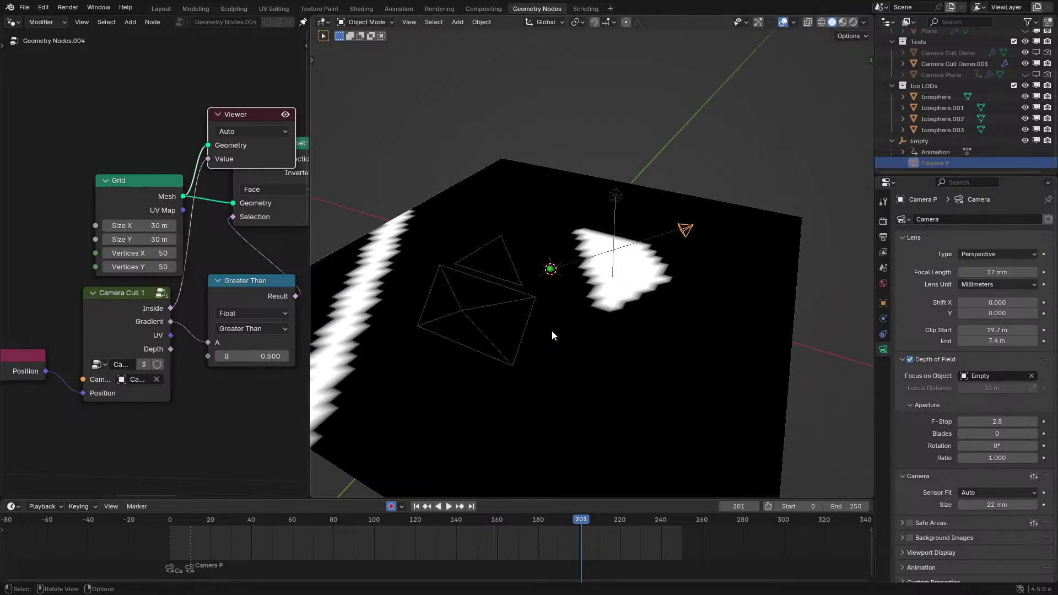
Inside Camera Cull 1, change the Or node combining the clip Greater Than and Less Than nodes to And, and leave the group.
click(127, 301)
key(Tab)
click(83, 145)
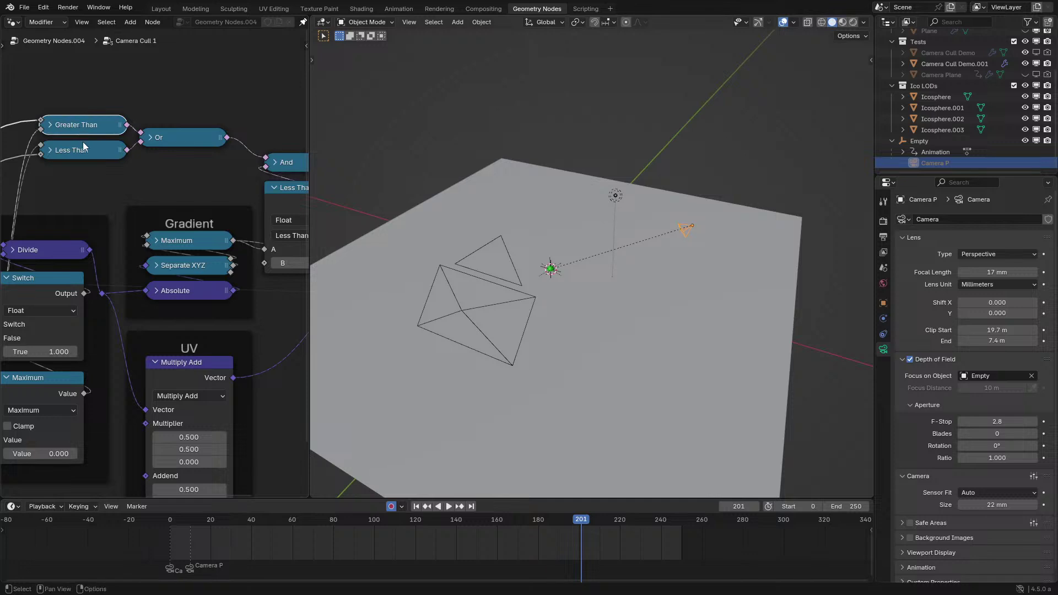
click(151, 138)
click(181, 170)
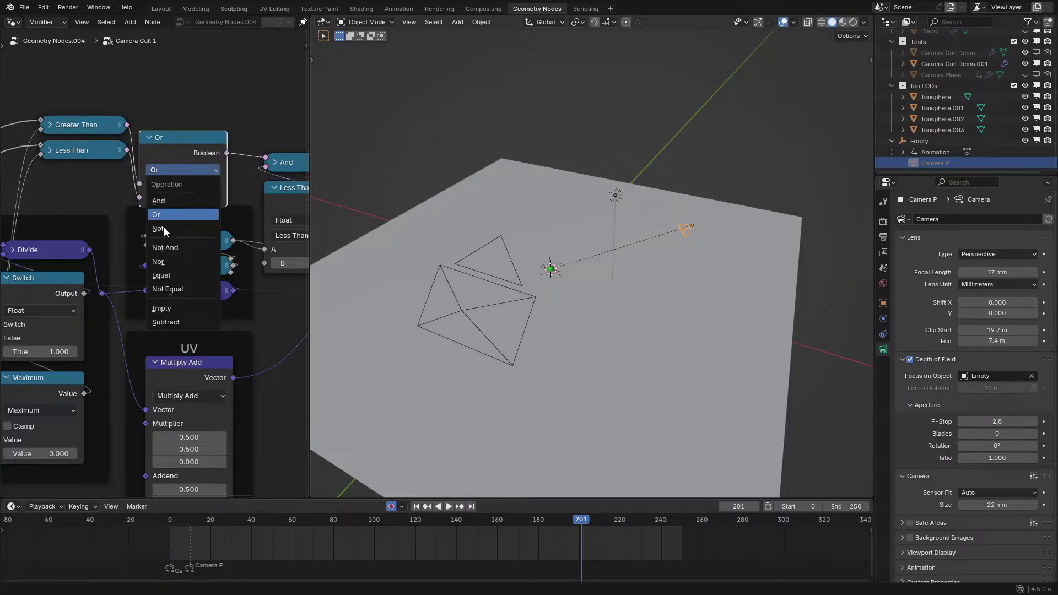
click(170, 202)
key(Tab)
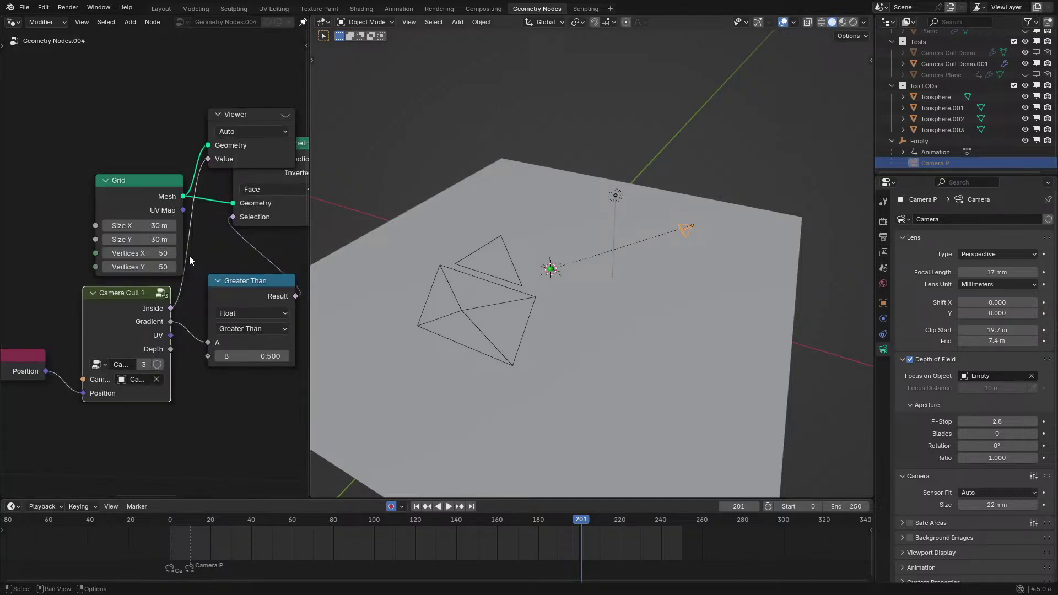
Turn the Viewer preview back on, check the Inside mask through the camera view, and review Camera Cull 1's outputs.
click(285, 114)
drag(998, 330, 964, 329)
key(Escape)
key(Escape)
key(KP_0)
scroll(227, 210, down, 2)
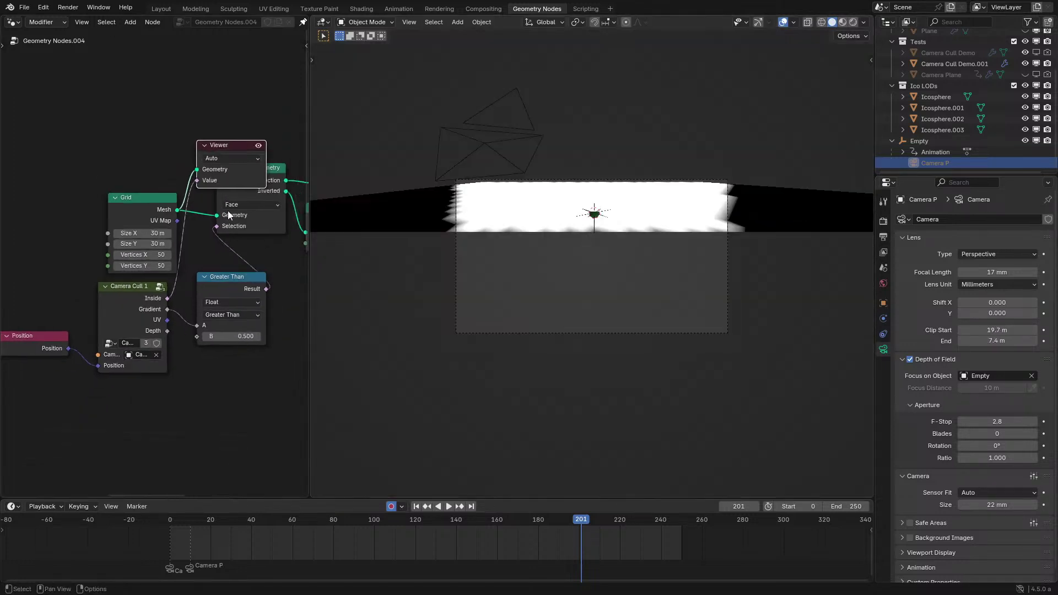
scroll(208, 231, up, 3)
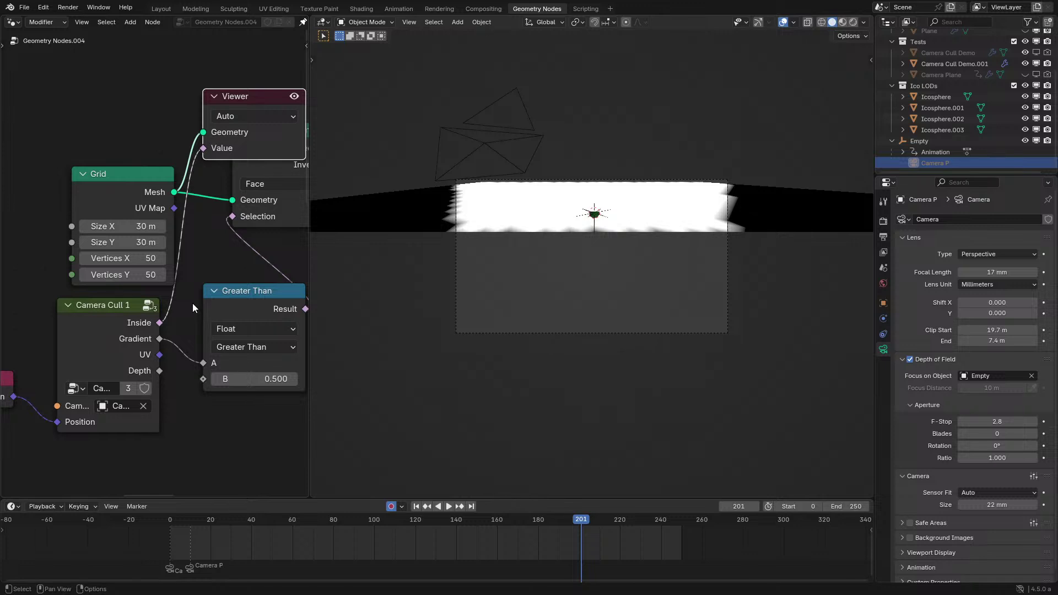
scroll(187, 299, up, 1)
mouse_move(164, 361)
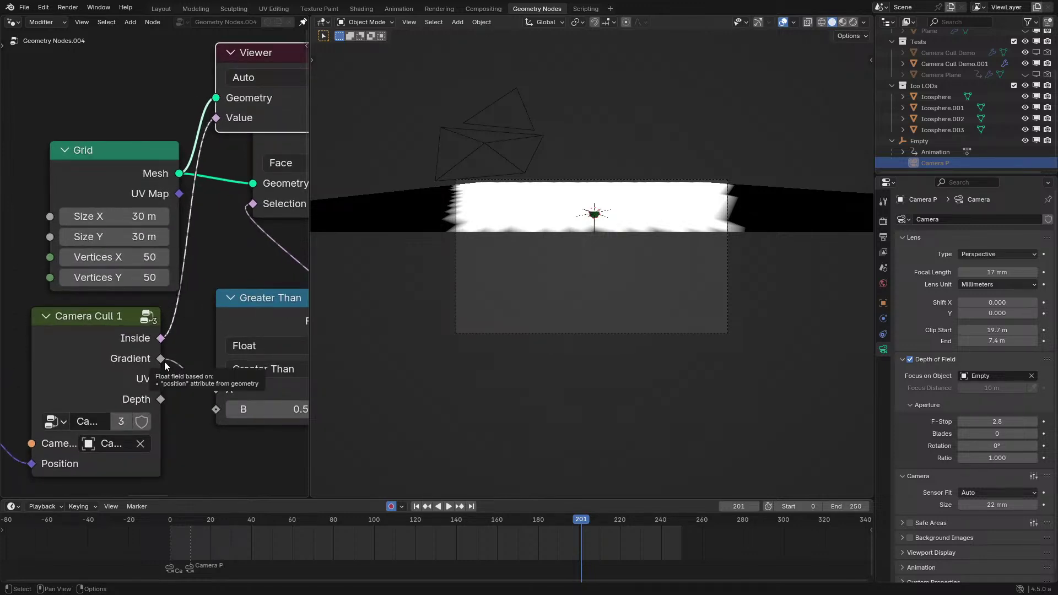
scroll(164, 361, down, 1)
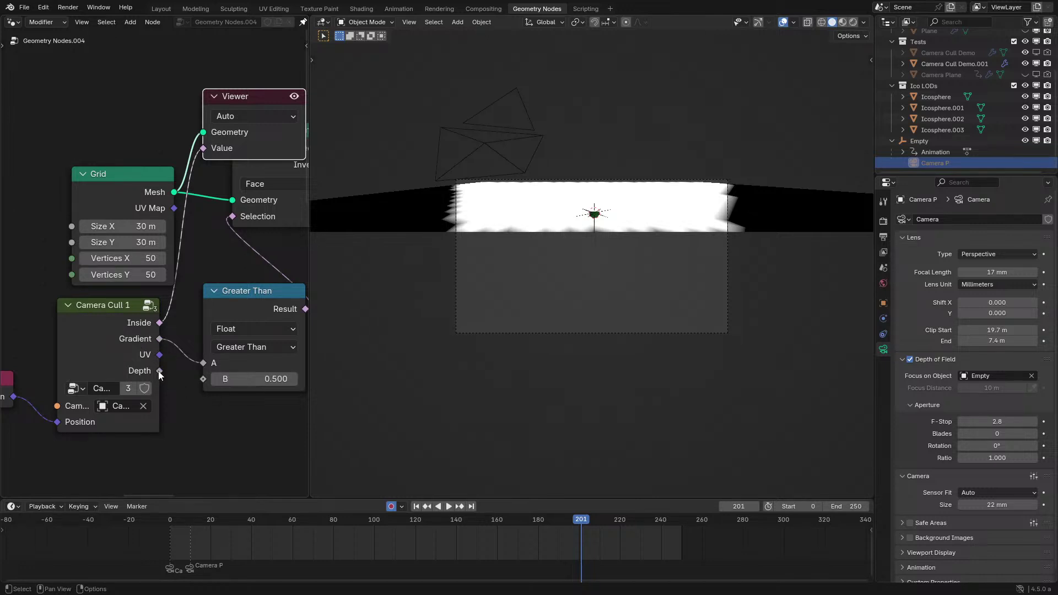
Inside Camera Cull 1, add a Map Range node fed by the -1 Multiply's Value.
click(104, 361)
key(Tab)
key(ctrl+space)
middle_drag(703, 353, 702, 313)
scroll(702, 313, up, 2)
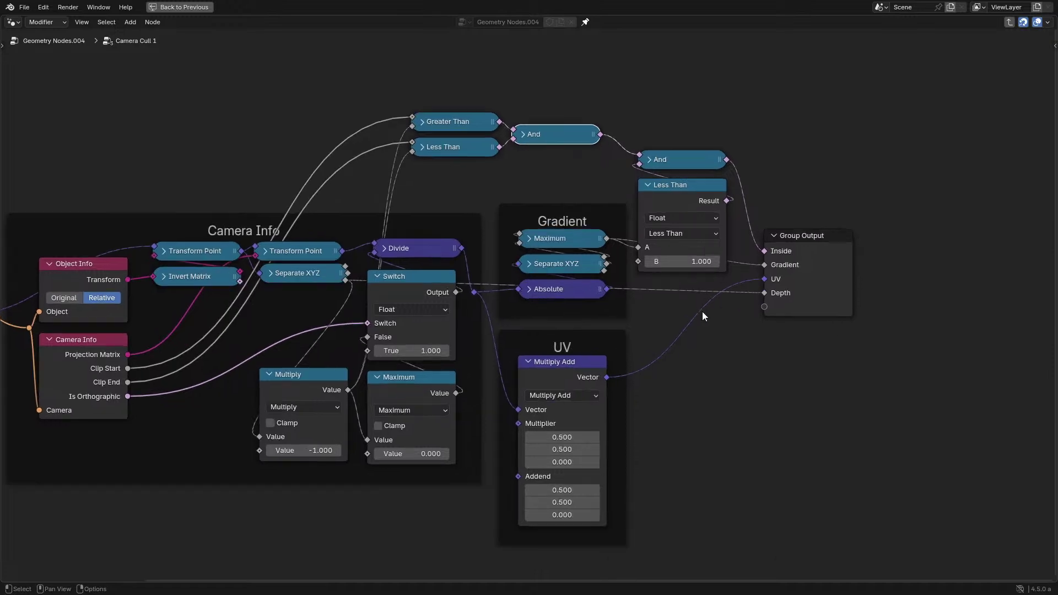
drag(332, 278, 361, 524)
text(ma)
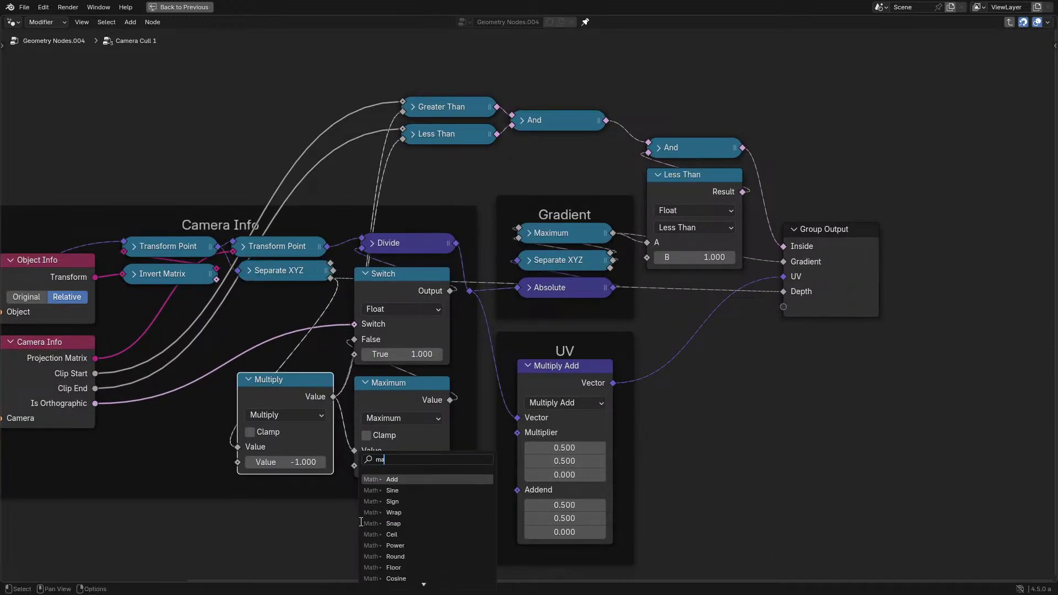
text(p)
key(Return)
Connect Clip Start and Clip End to the Map Range's From Min and From Max, and expose its Result as a group output.
middle_drag(134, 356, 119, 222)
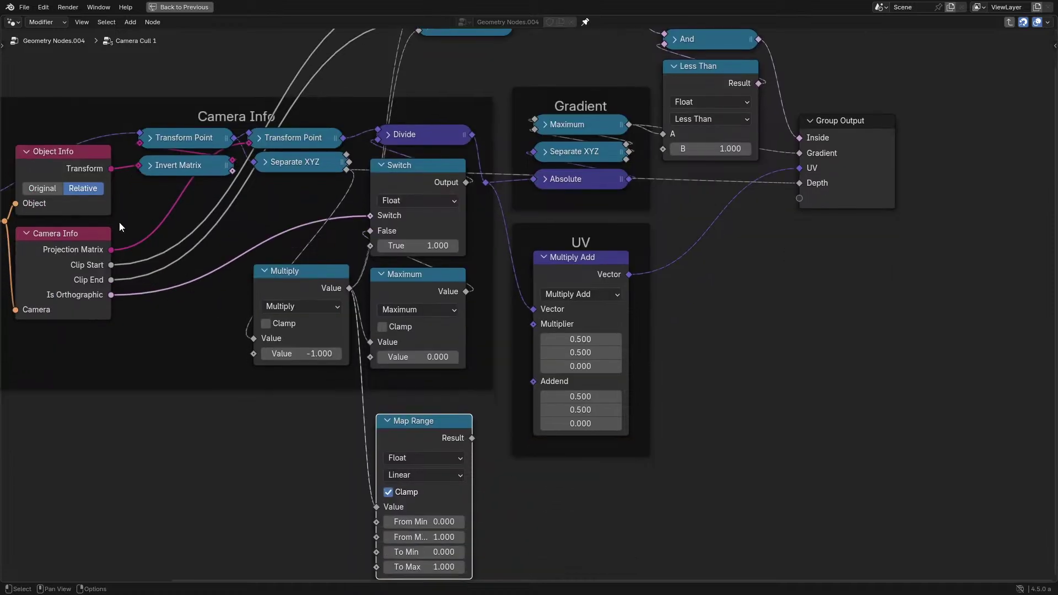
drag(111, 264, 376, 537)
drag(472, 438, 799, 197)
scroll(338, 93, up, 3)
drag(319, 59, 684, 171)
key(x)
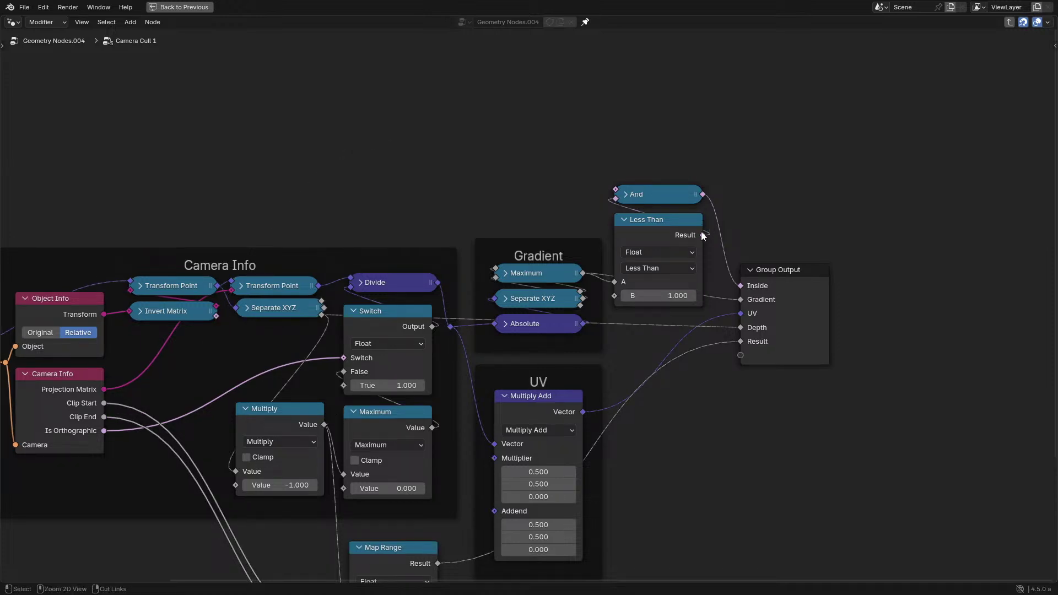
key(ctrl+z)
Route the Map Range's Result through a new Equal node into the final And, and delete the old clip Greater Than, Less Than and And nodes.
drag(438, 563, 510, 69)
text(equal)
key(Return)
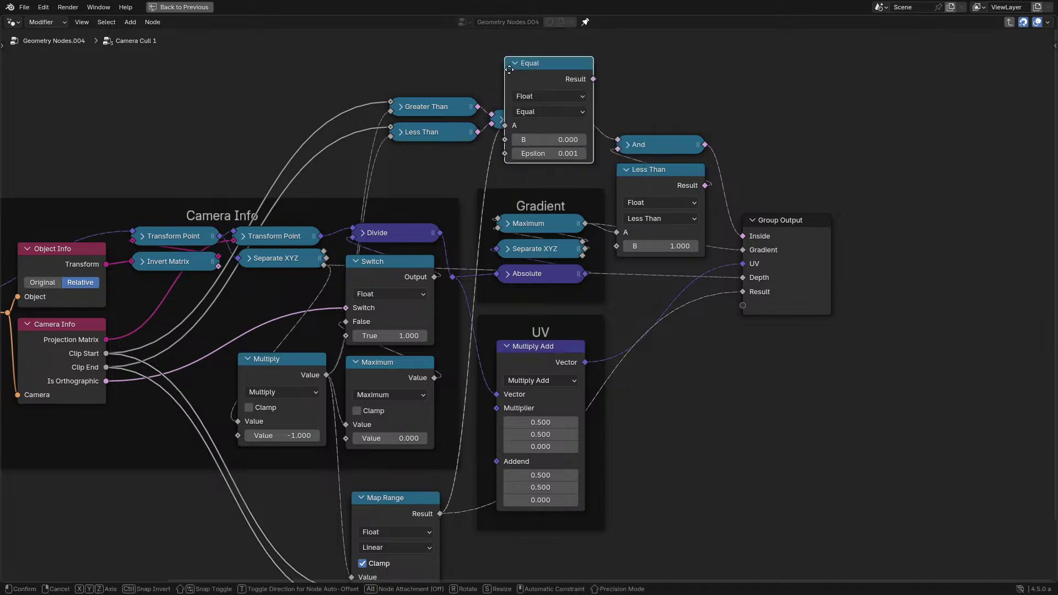
drag(592, 84, 618, 140)
drag(402, 88, 494, 137)
key(x)
Set the Equal node's B and Epsilon values to 0.5 and leave the group.
click(559, 148)
text(.5)
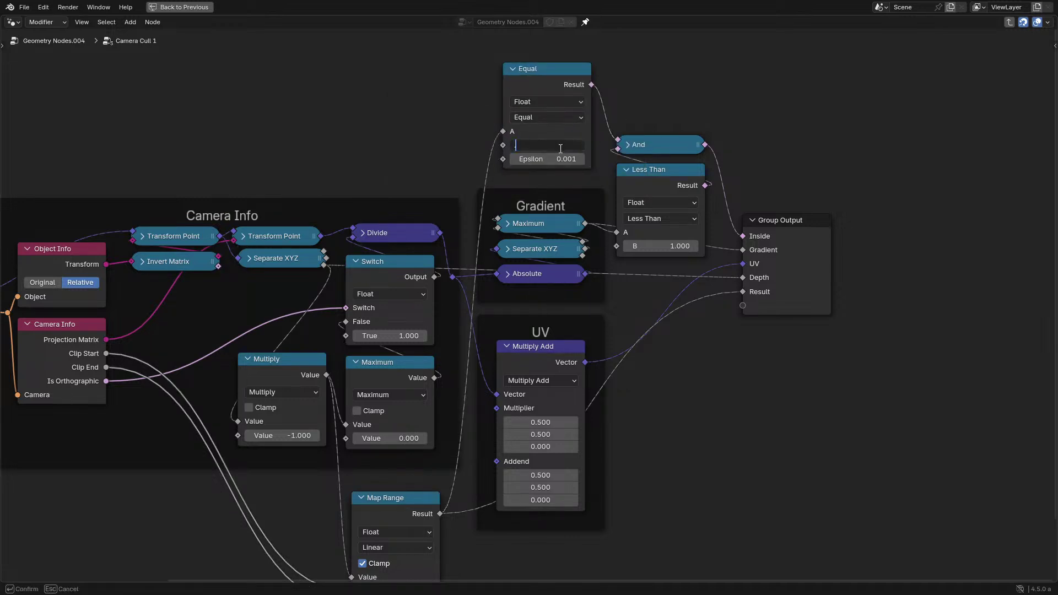
key(Return)
key(ctrl+v)
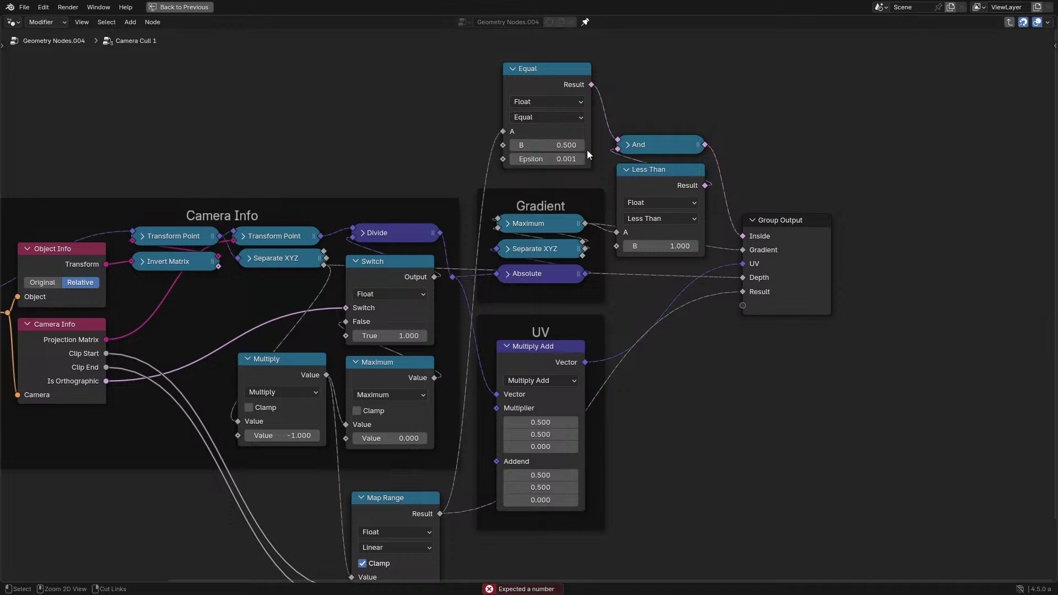
key(ctrl+c)
key(ctrl+v)
key(Tab)
key(ctrl+space)
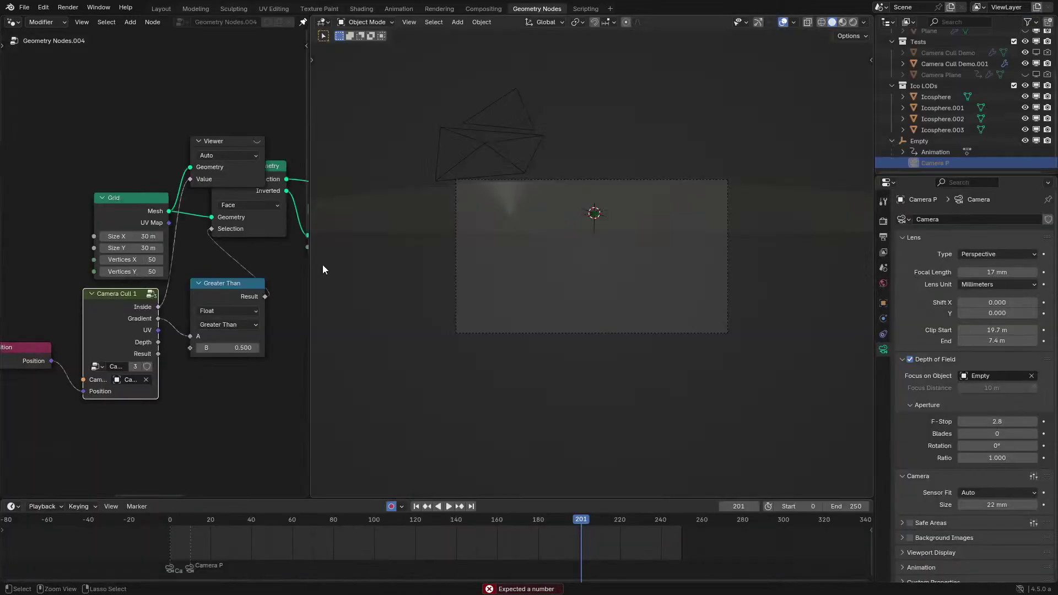
Turn the Viewer preview back on and test the Inside mask against the camera's clip values and the playing animation.
click(256, 141)
key(KP_0)
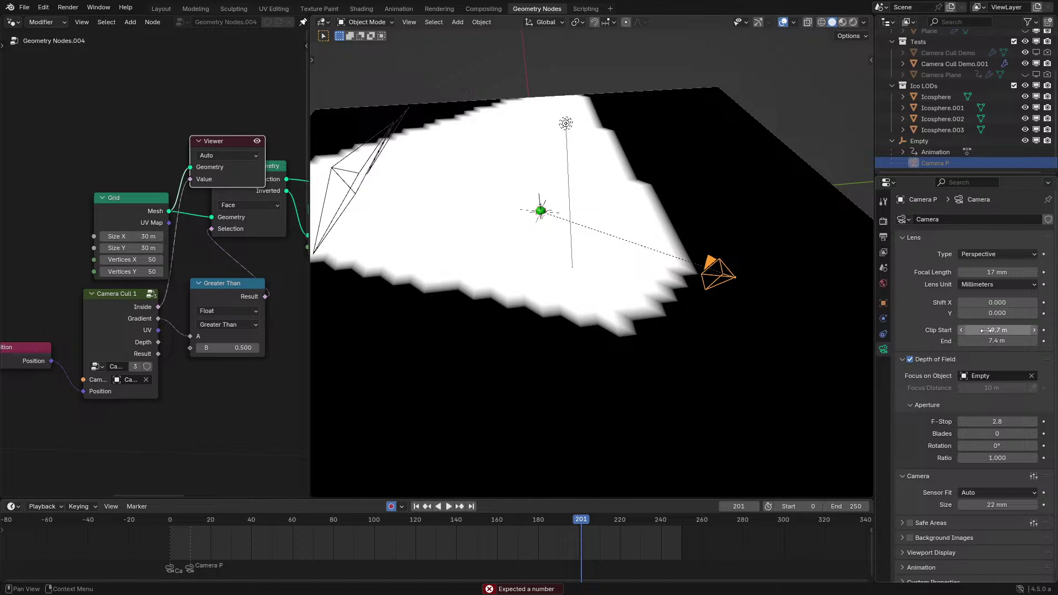
drag(986, 329, 1019, 340)
key(space)
key(space)
key(space)
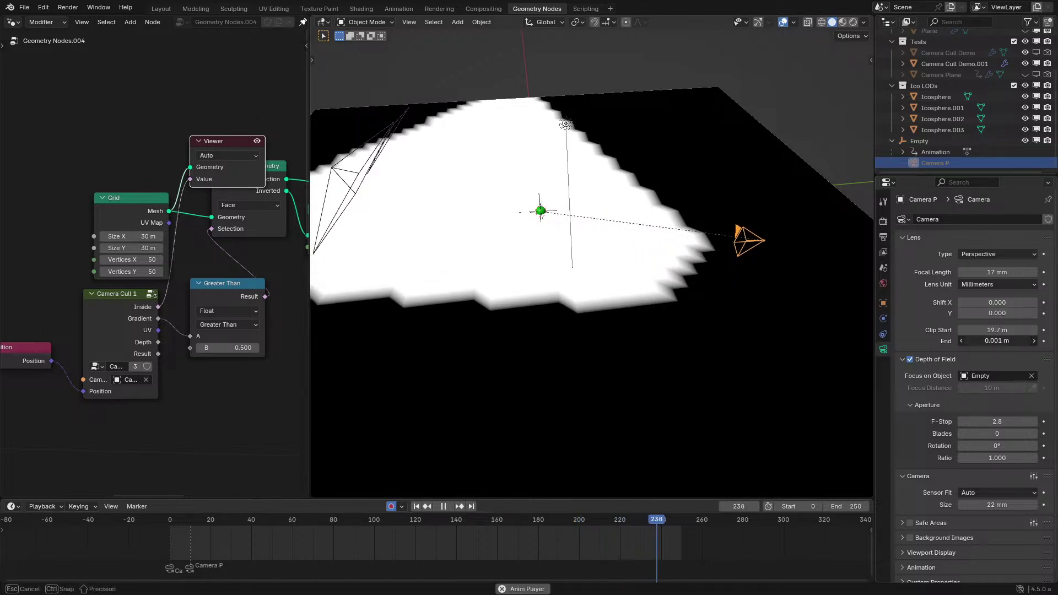
key(Escape)
key(space)
Review the Map Range connections inside Camera Cull 1, leave the group, and preview its Result output on the grid during playback.
key(ctrl+space)
key(Tab)
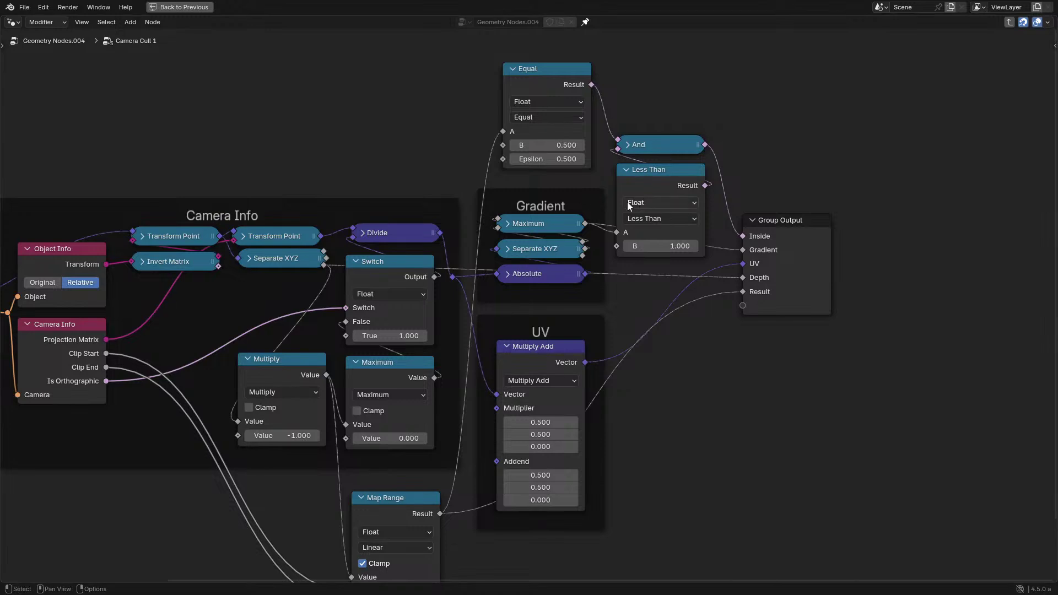
middle_drag(487, 290, 535, 186)
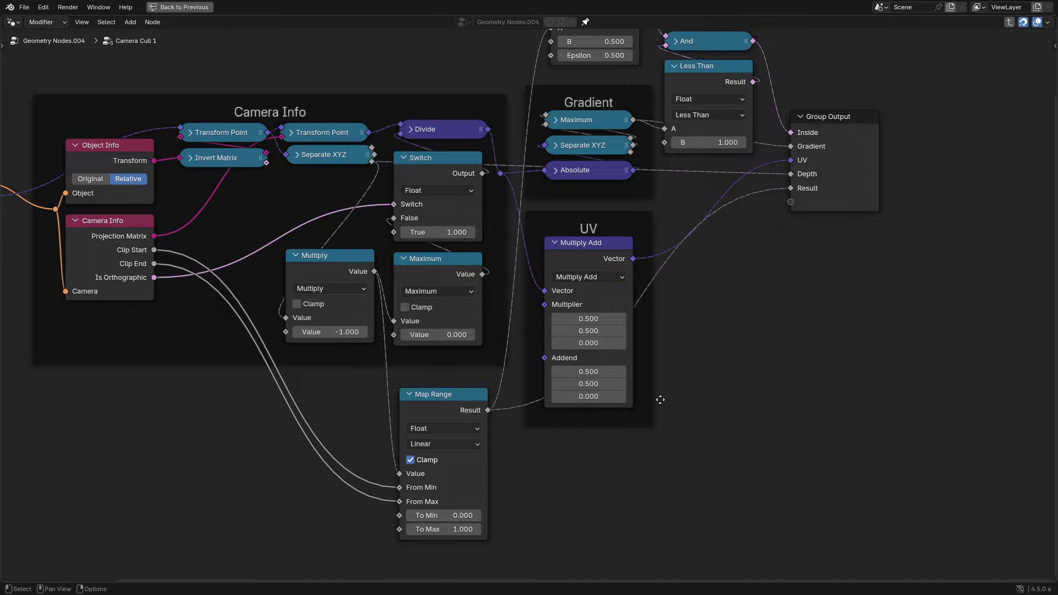
key(Tab)
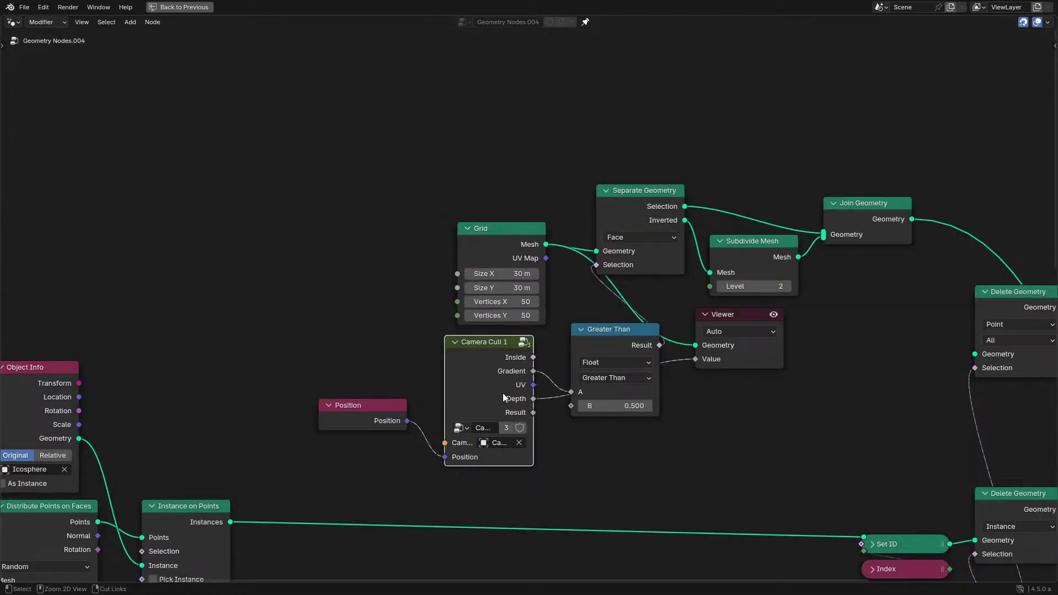
key(ctrl+space)
ctrl+shift+click(129, 335)
scroll(127, 335, down, 1)
scroll(421, 305, down, 2)
middle_drag(421, 305, 473, 289)
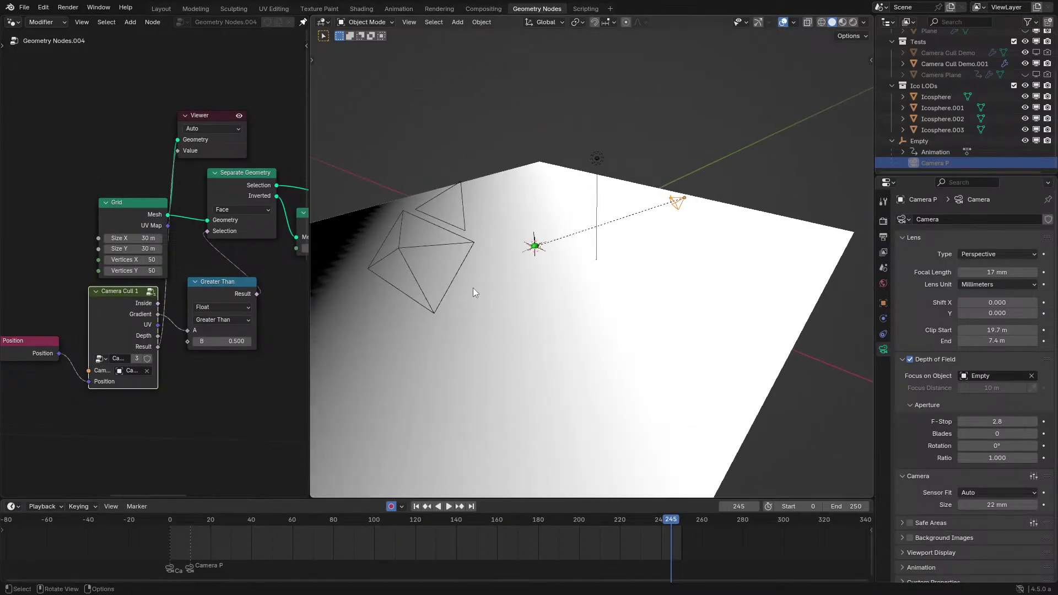
key(space)
key(space)
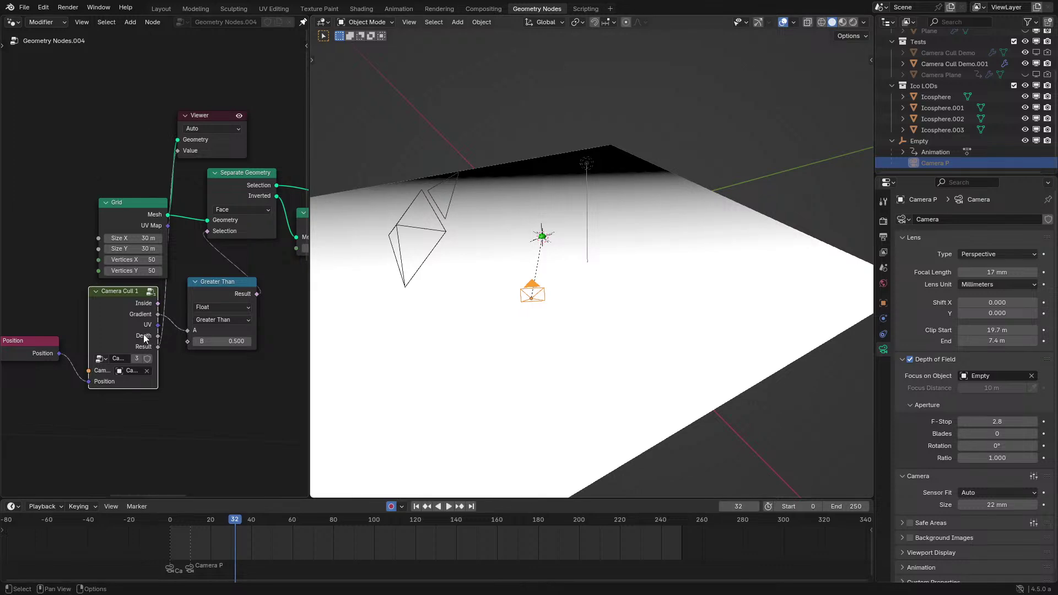
Inside Camera Cull 1, swap the Clip Start and Clip End connections on the Map Range's From Min and From Max inputs, and leave the group.
key(Tab)
middle_drag(162, 417, 306, 373)
scroll(209, 367, up, 4)
drag(208, 370, 210, 361)
scroll(158, 270, down, 4)
scroll(50, 169, down, 1)
drag(10, 154, 196, 341)
scroll(113, 306, up, 1)
middle_drag(113, 305, 174, 349)
scroll(162, 325, down, 1)
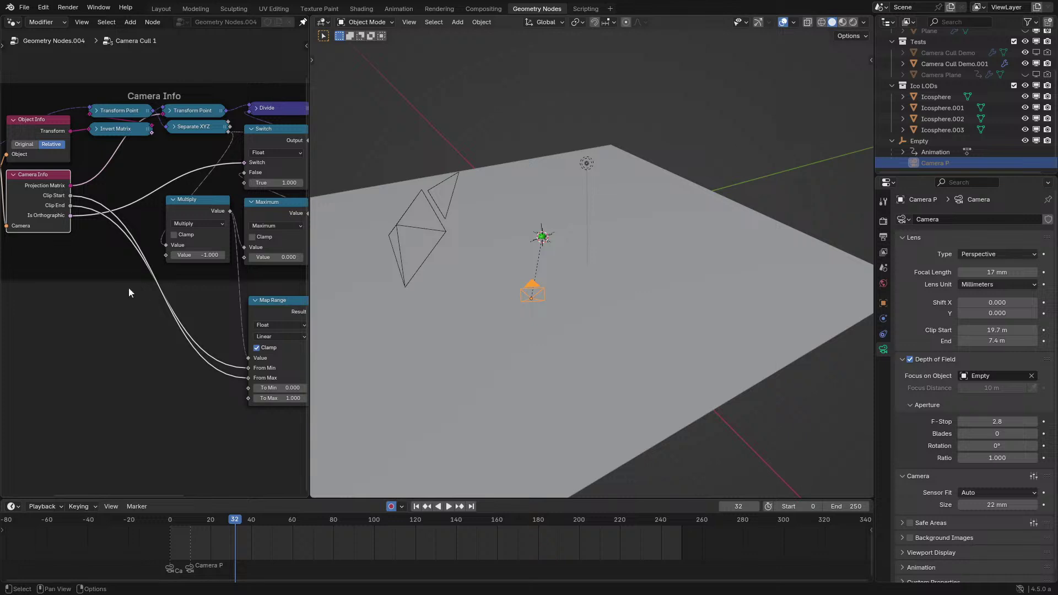
click(137, 265)
key(Tab)
Turn the Viewer preview back on and examine the Result gradient during playback and through the camera view.
middle_drag(187, 257, 85, 305)
scroll(84, 305, up, 1)
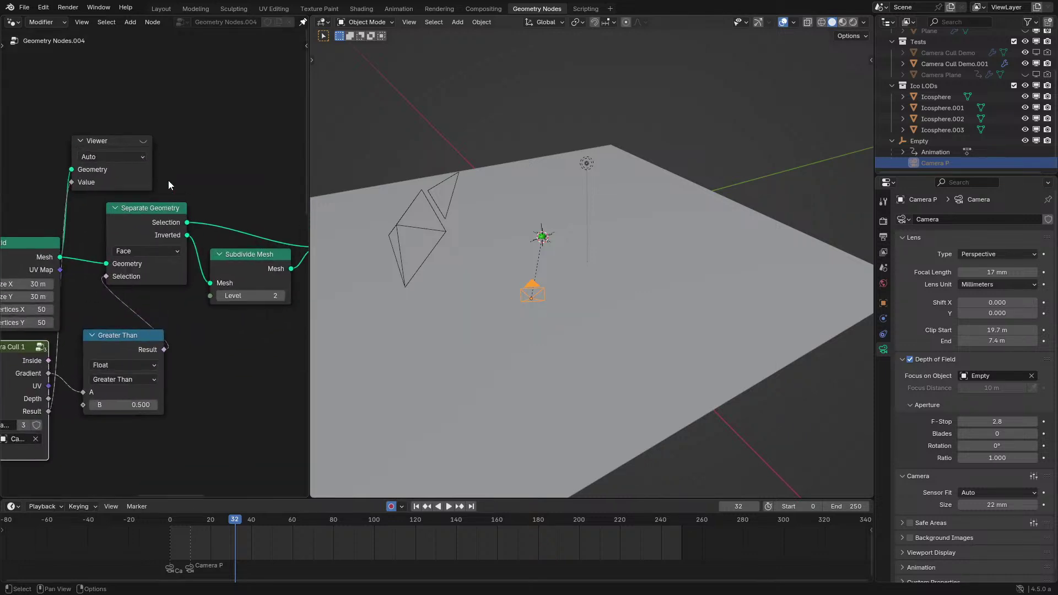
click(143, 141)
middle_drag(594, 287, 671, 273)
key(space)
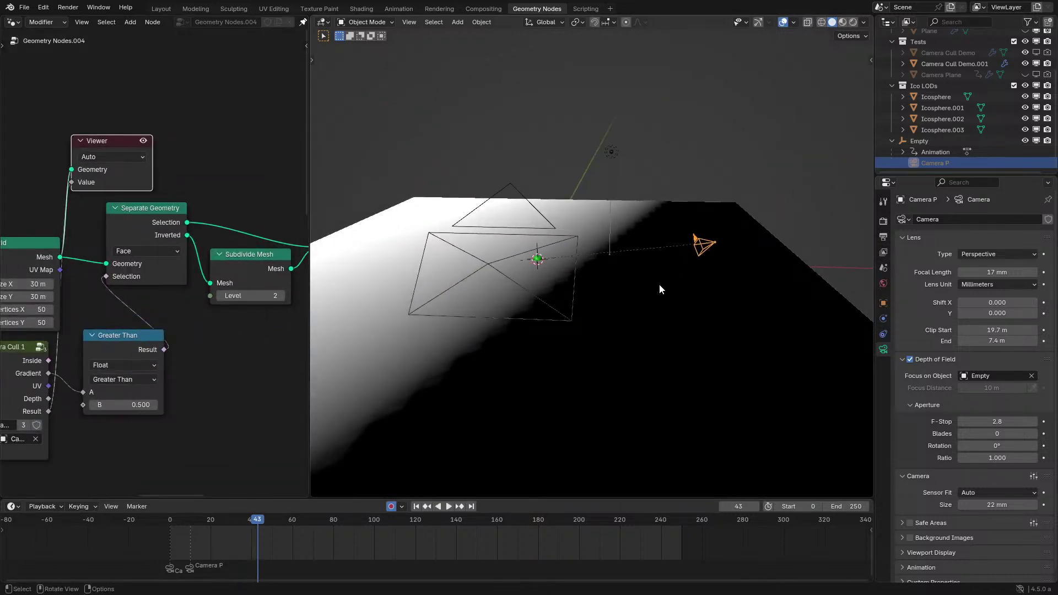
key(KP_0)
key(space)
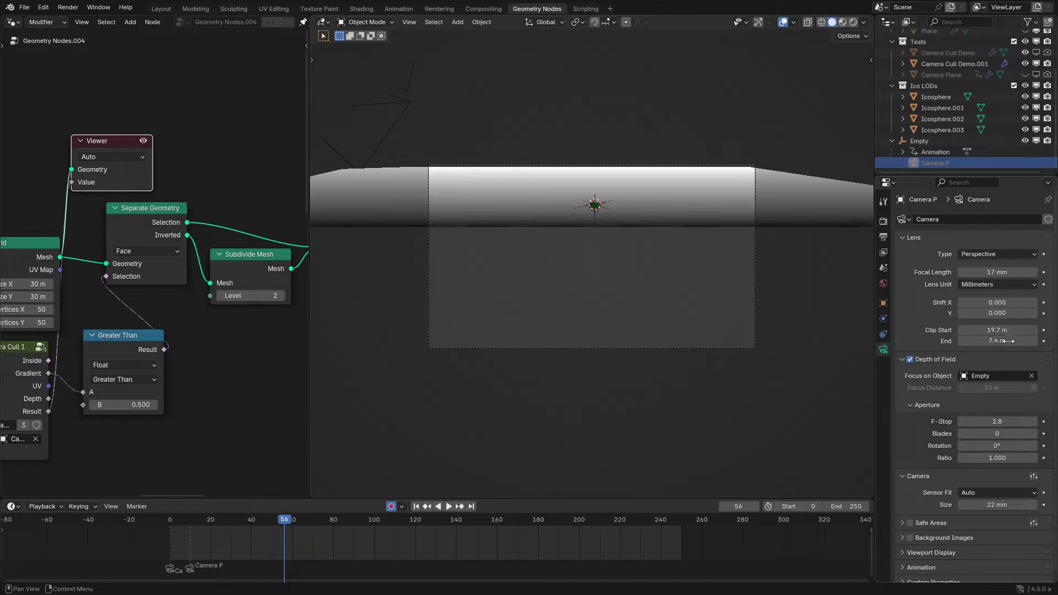
Set the camera's Clip End to 2.2 m and examine the Result gradient from outside the camera view.
drag(1009, 341, 979, 341)
middle_drag(435, 207, 573, 237)
scroll(573, 237, down, 3)
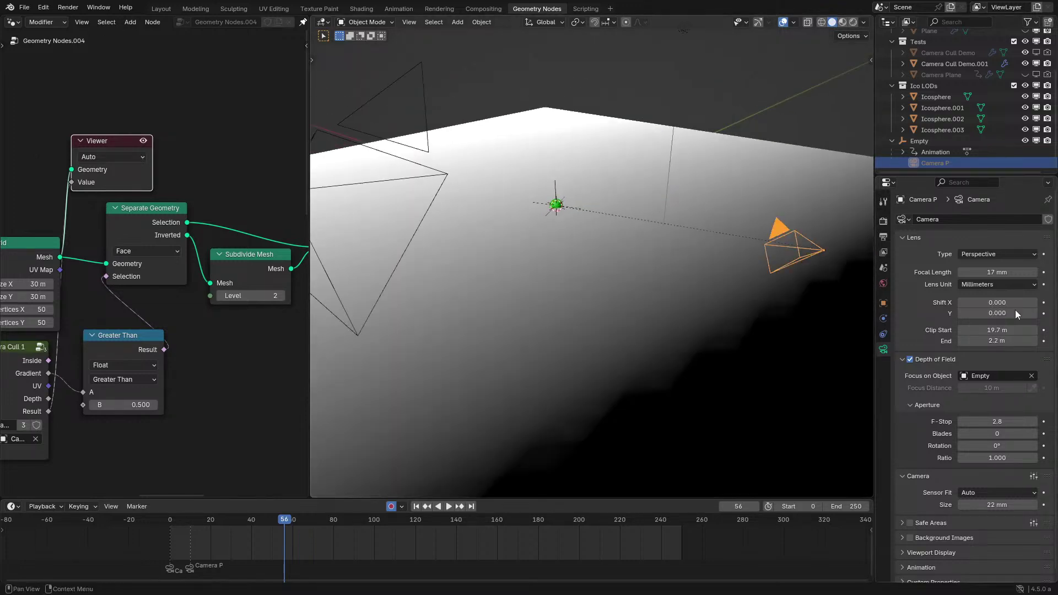
Set the camera's Clip Start to 8.6 m and, inside Camera Cull 1, try an Epsilon of 0.499 on the Equal node.
mouse_move(997, 330)
mouse_down()
mouse_move(969, 329)
mouse_move(978, 329)
mouse_up()
click(16, 378)
key(Tab)
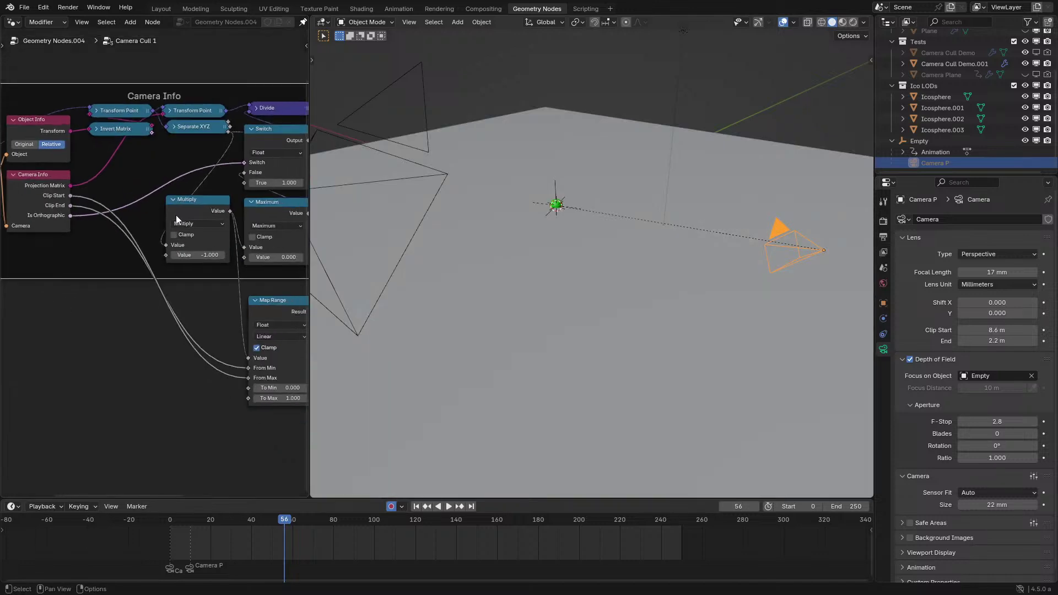
middle_drag(176, 215, 164, 357)
scroll(163, 353, up, 4)
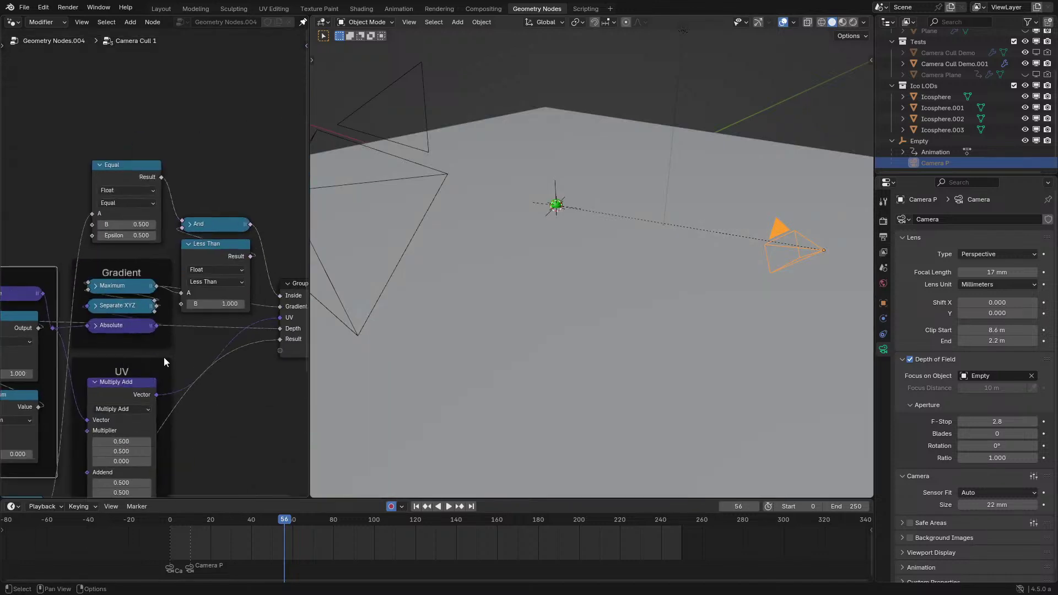
click(121, 227)
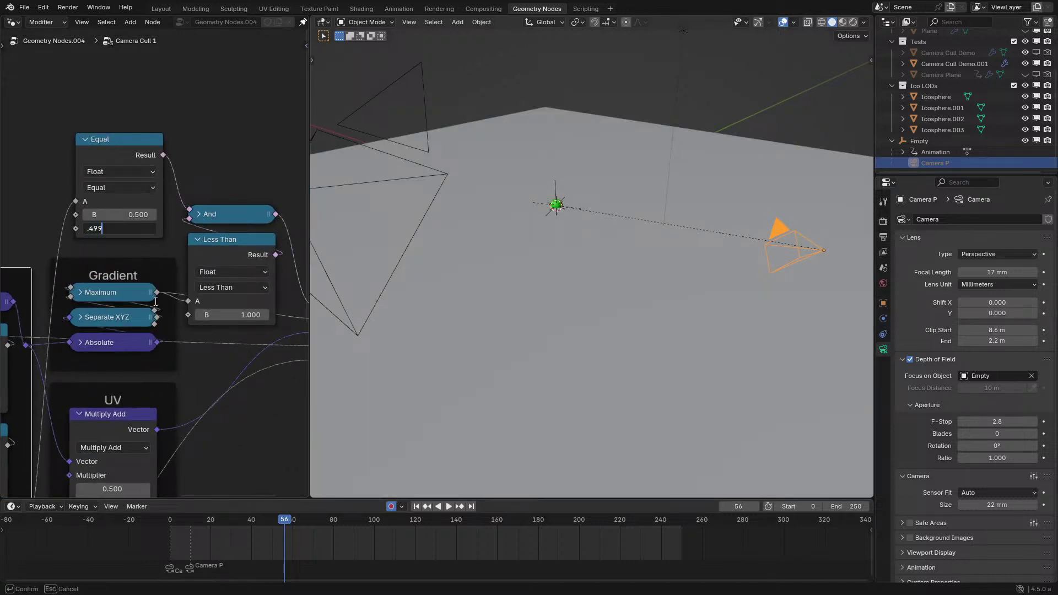
key(Return)
key(Tab)
click(144, 150)
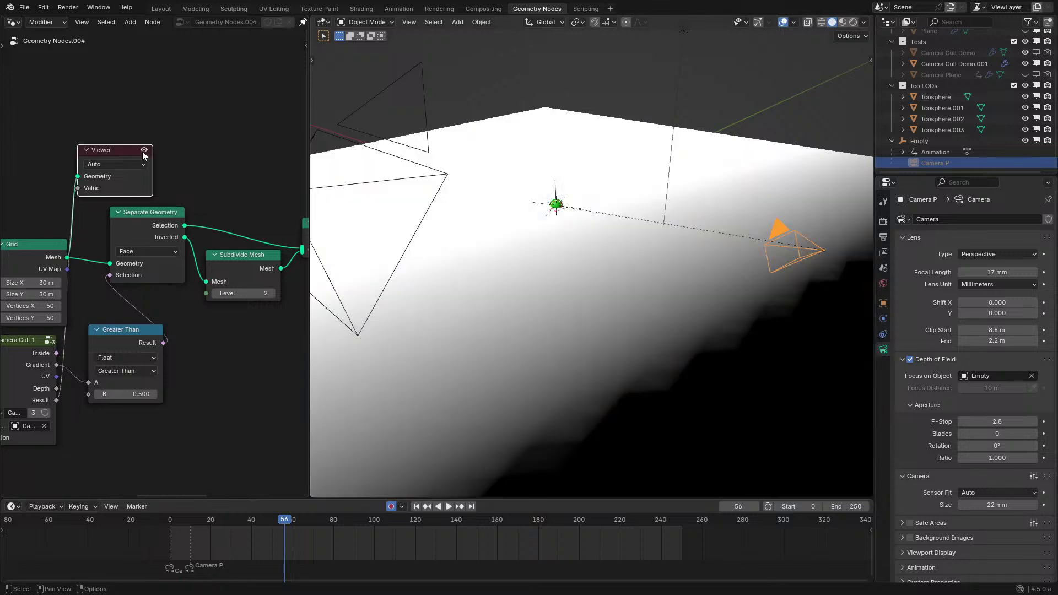
scroll(494, 229, down, 4)
middle_drag(494, 230, 551, 308)
Inside Camera Cull 1, disable Clamp on the Map Range, set the Equal node's Epsilon to 0.500, and re-enable the Viewer outside the group.
click(31, 346)
key(Tab)
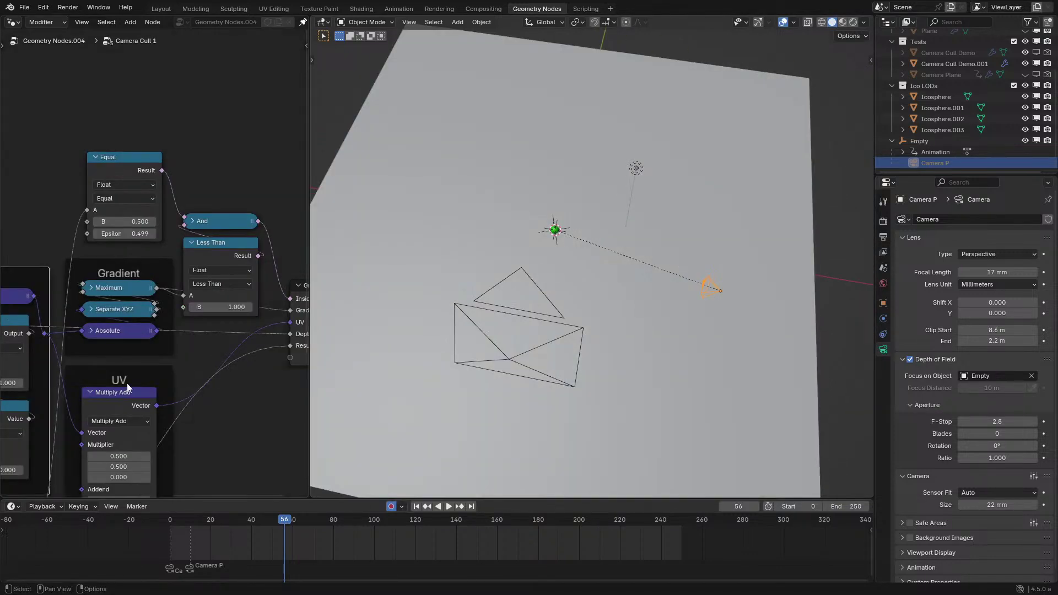
middle_drag(133, 409, 260, 222)
middle_drag(212, 127, 122, 311)
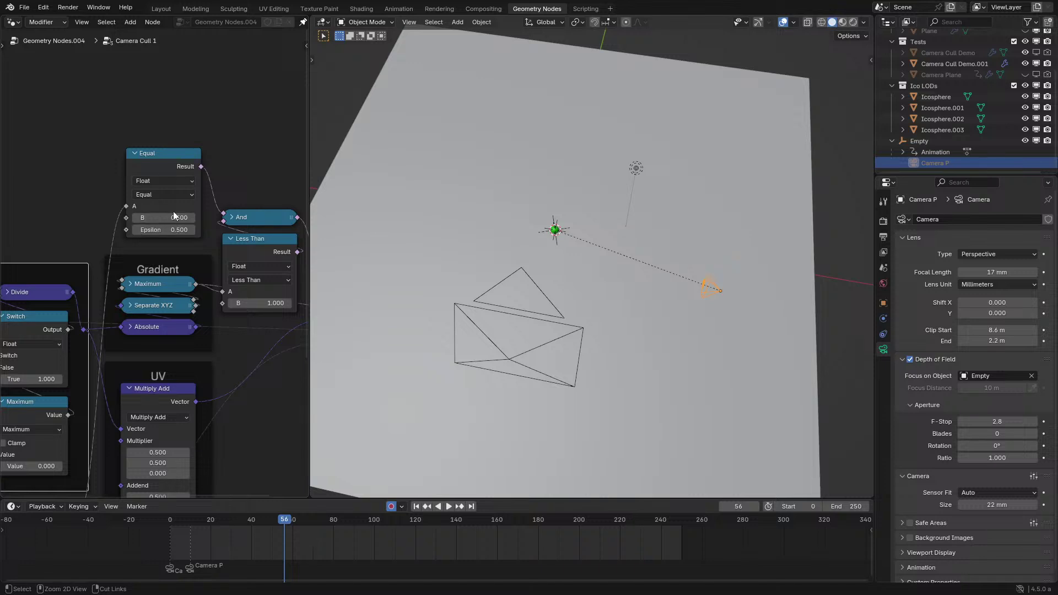
key(Tab)
key(ctrl+space)
key(ctrl+space)
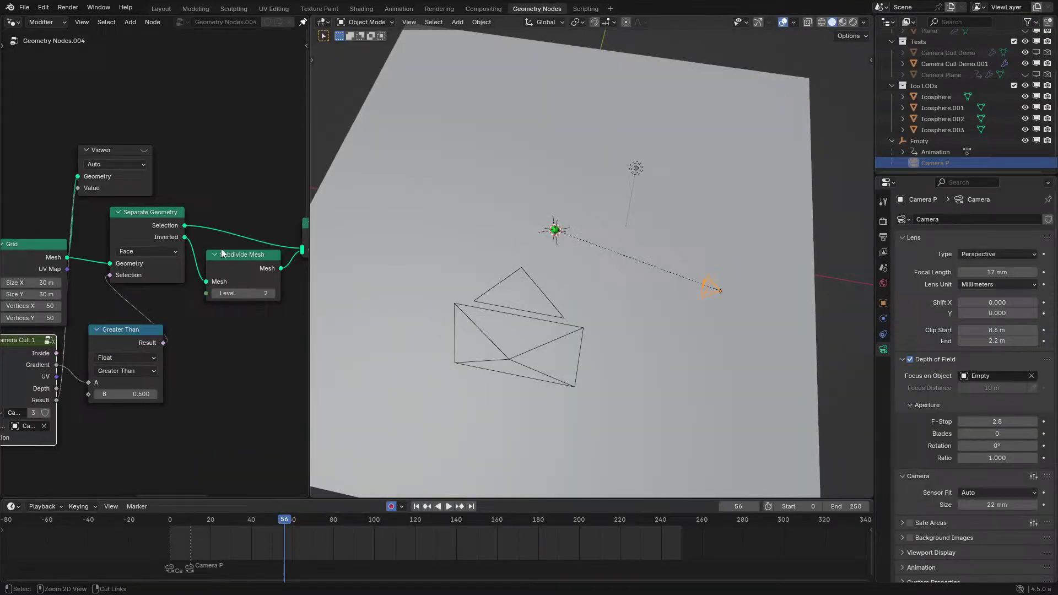
click(145, 150)
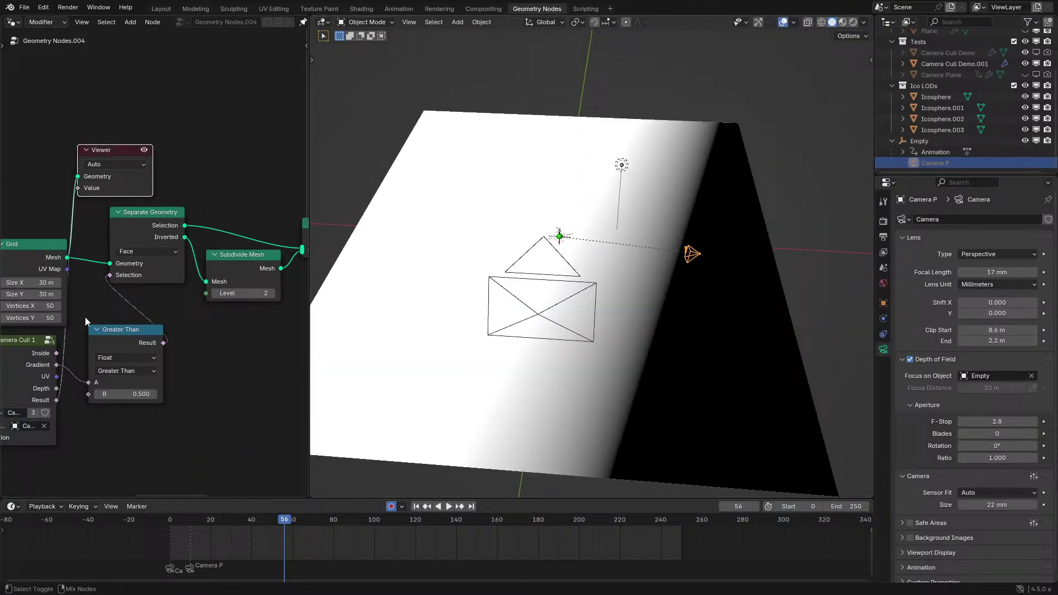
Preview Camera Cull 1's Inside, Gradient and Depth outputs on the grid, with the camera's Clip Start at 17.9 m.
ctrl+shift+click(28, 349)
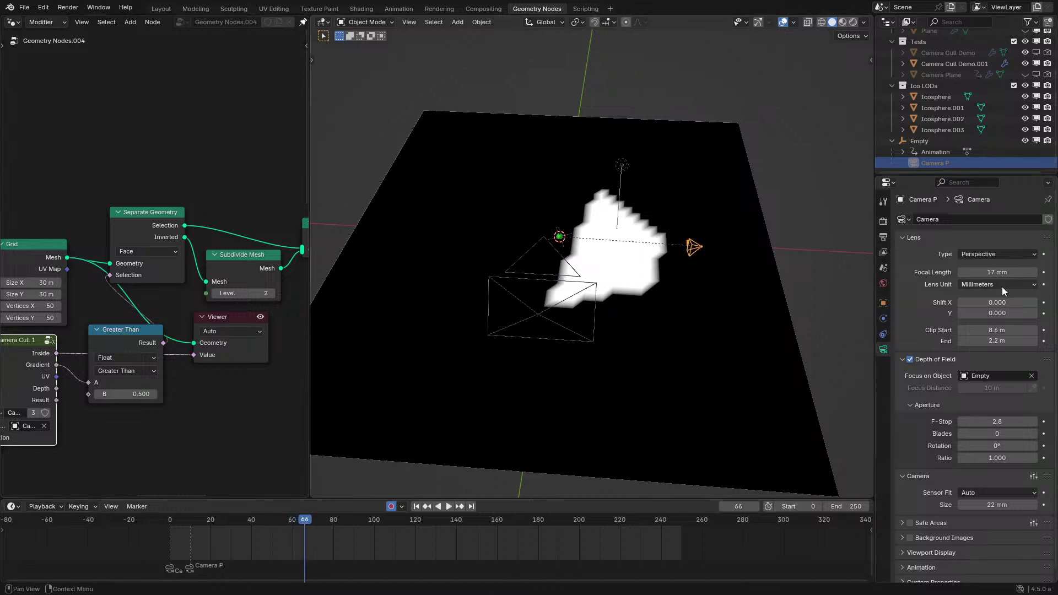
mouse_move(1029, 331)
mouse_down()
mouse_move(1016, 331)
mouse_move(1047, 331)
mouse_up()
ctrl+shift+click(37, 372)
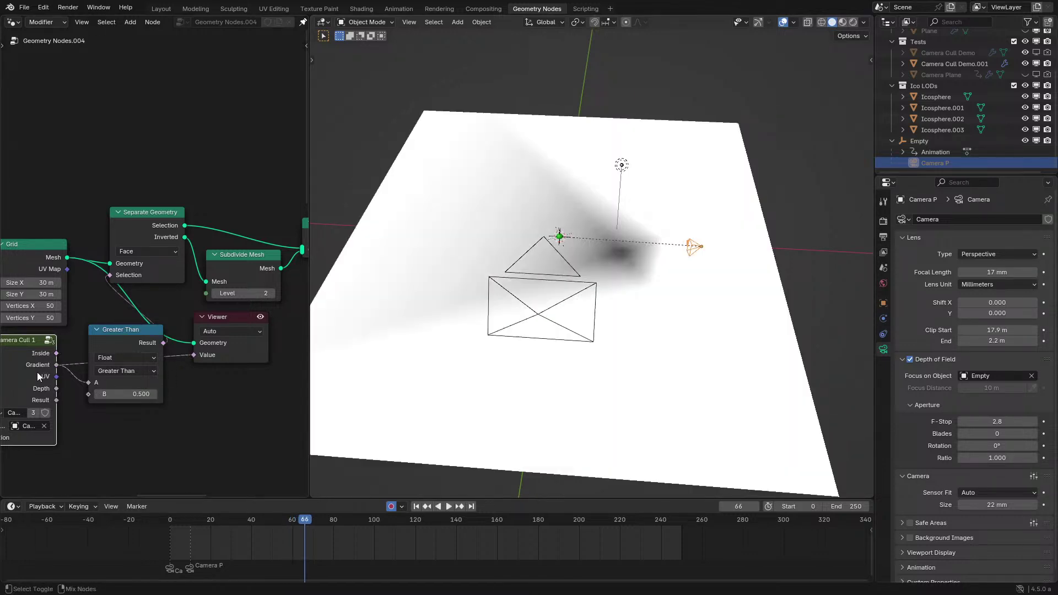
ctrl+shift+click(38, 372)
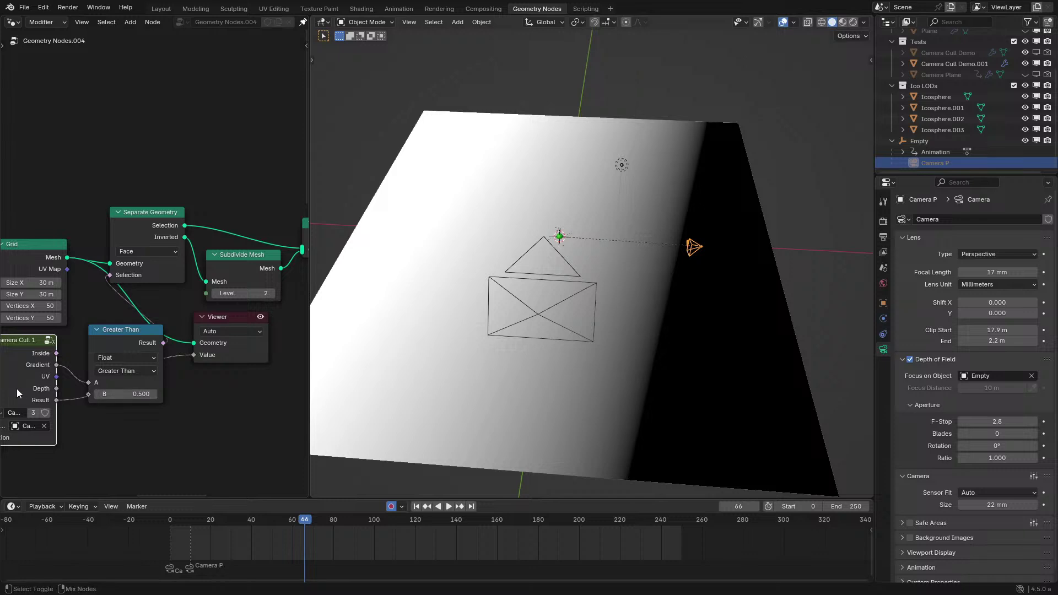
ctrl+shift+click(17, 388)
ctrl+shift+click(16, 389)
ctrl+shift+click(16, 389)
middle_drag(683, 292, 702, 237)
ctrl+shift+click(44, 388)
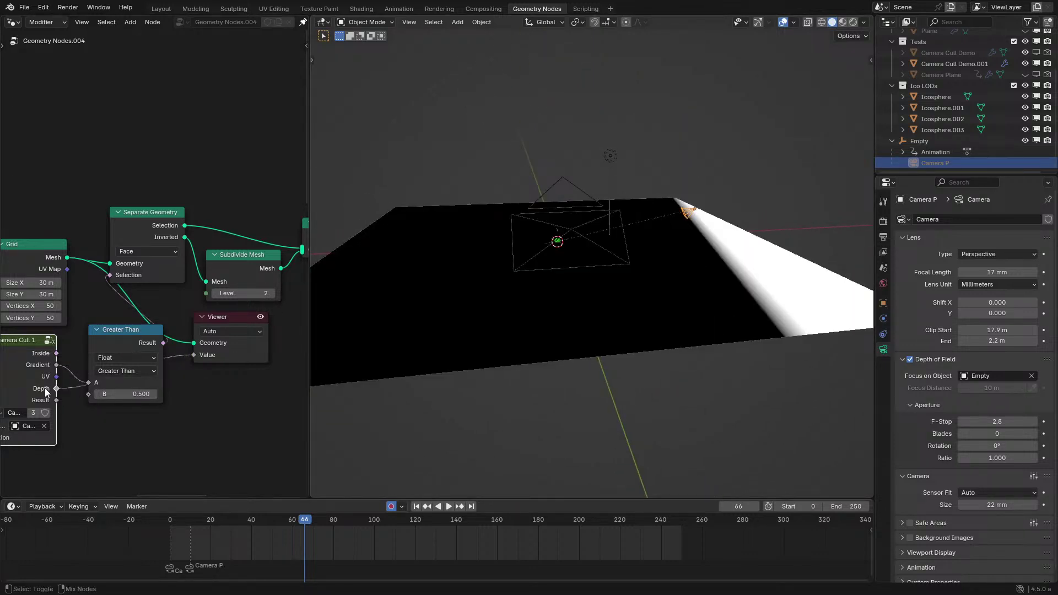
Inside Camera Cull 1, connect the -1.000 Multiply node's Value to the Group Output's Depth socket.
key(Tab)
key(ctrl+space)
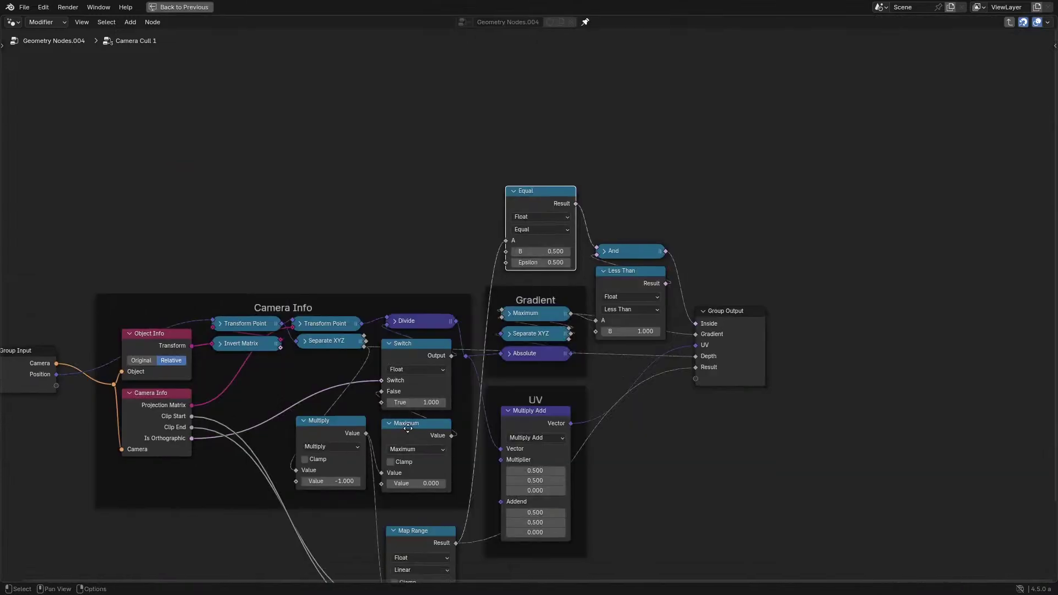
scroll(408, 348, up, 1)
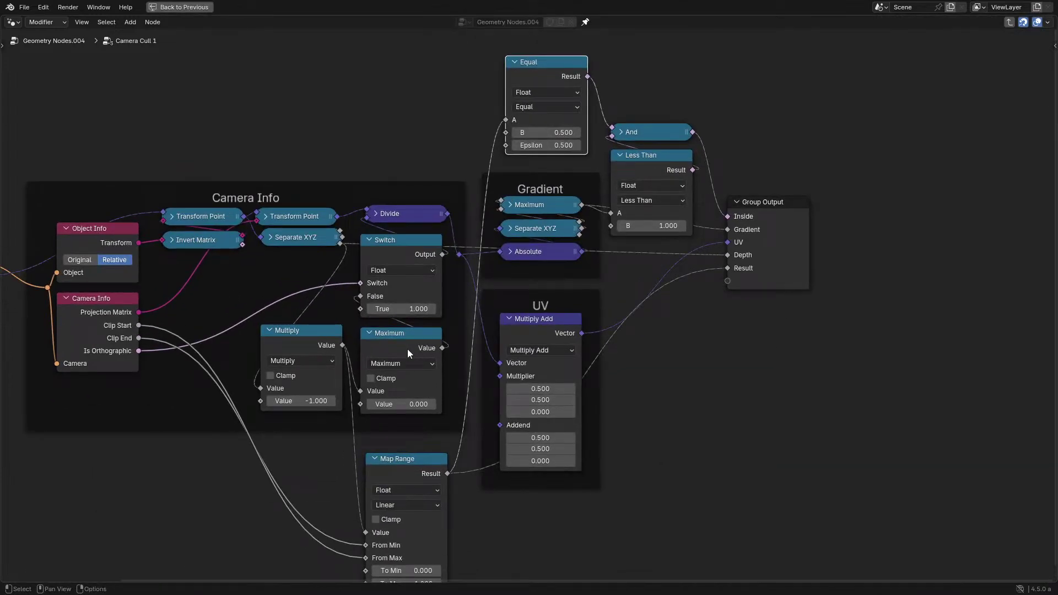
drag(342, 345, 727, 255)
click(775, 257)
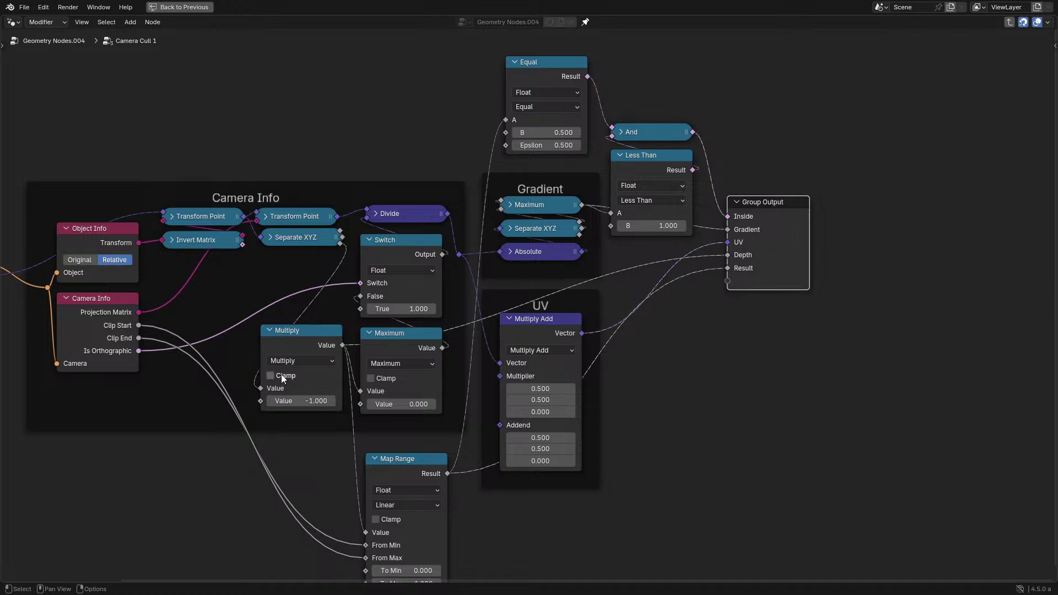
Tidy the Camera Cull 1 layout by moving the Multiply node up beneath Separate XYZ and the Map Range closer below the Maximum node.
key(Tab)
key(ctrl+space)
key(ctrl+space)
key(Tab)
drag(278, 354, 279, 280)
click(343, 170)
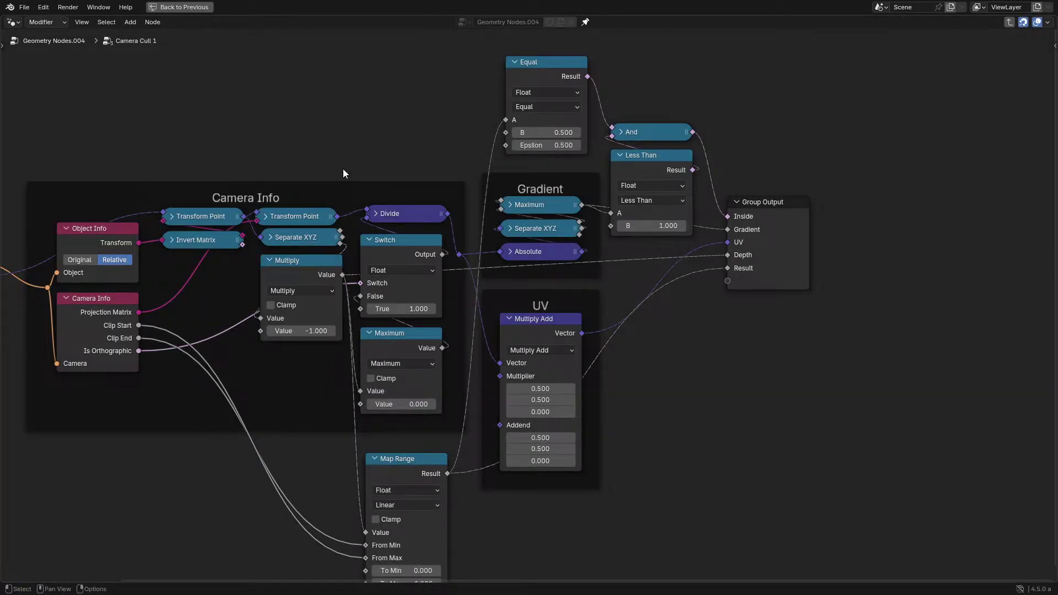
scroll(378, 259, up, 2)
scroll(364, 306, down, 1)
drag(393, 456, 381, 437)
scroll(539, 77, down, 1)
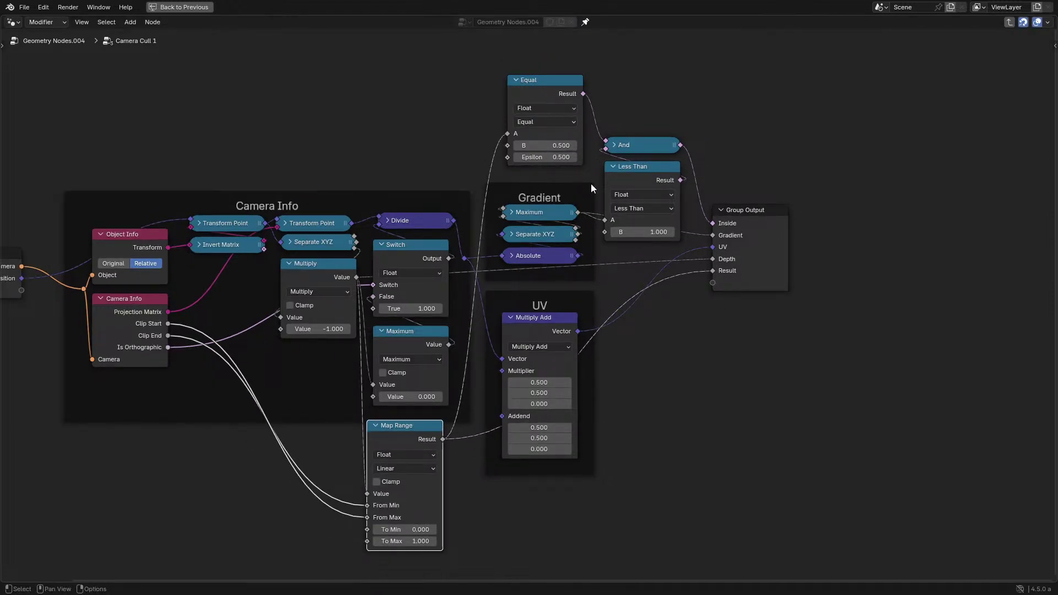
Connect Less Than's Result directly to the Group Output's Inside socket, rename the Result output socket to Clip Depth, and leave the group.
drag(681, 179, 717, 226)
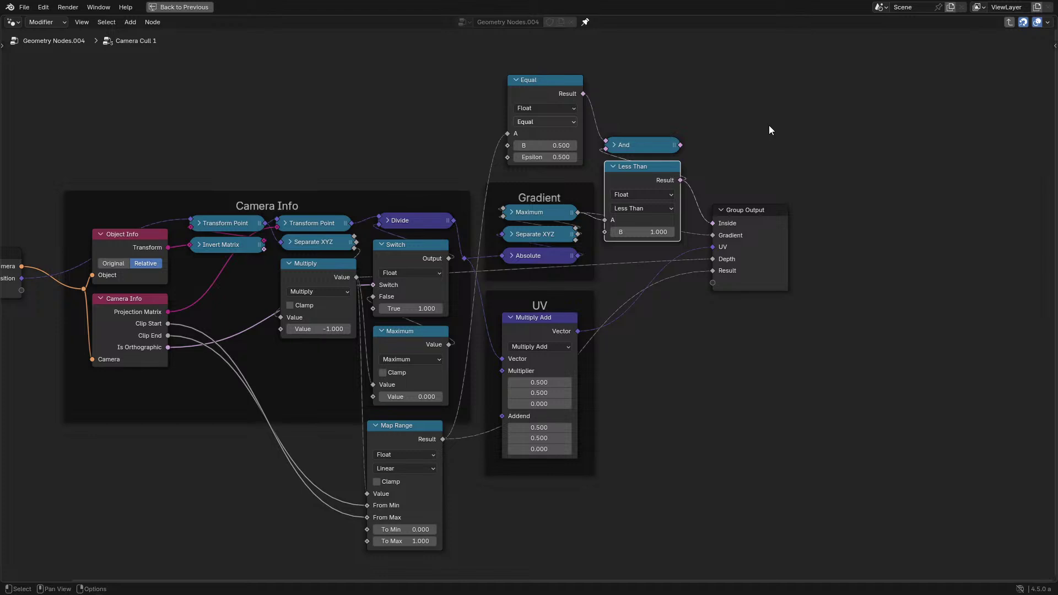
click(744, 248)
key(n)
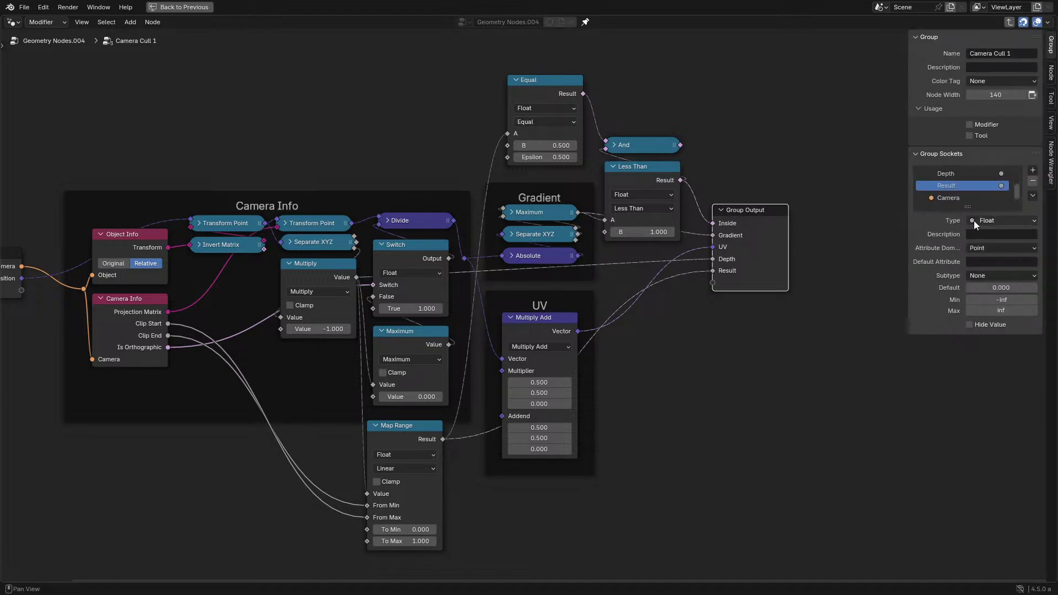
scroll(976, 194, down, 1)
double_click(960, 174)
text(N)
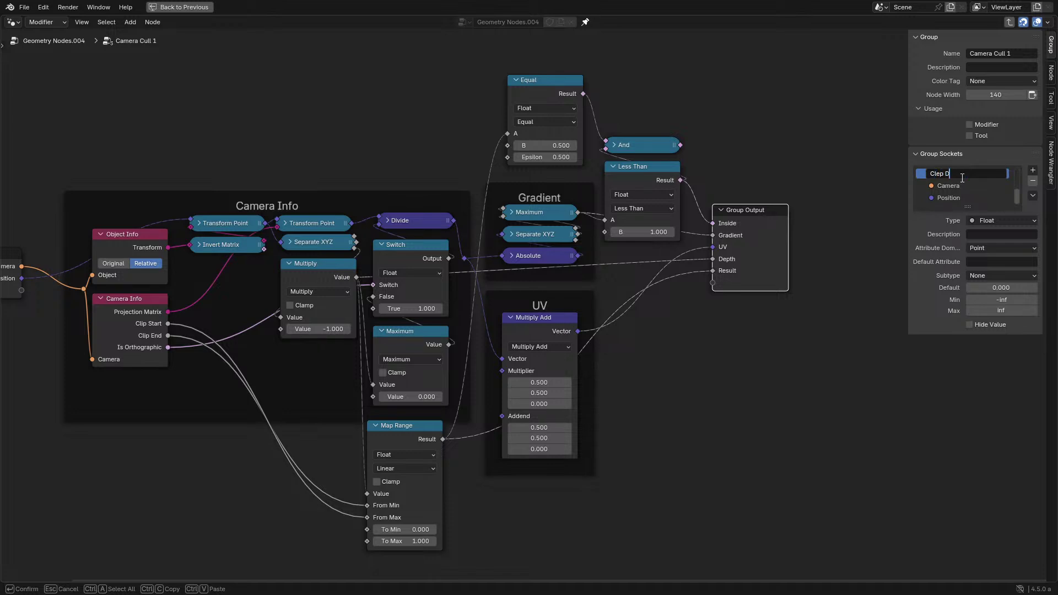
text(Clep Depth)
key(Return)
double_click(943, 174)
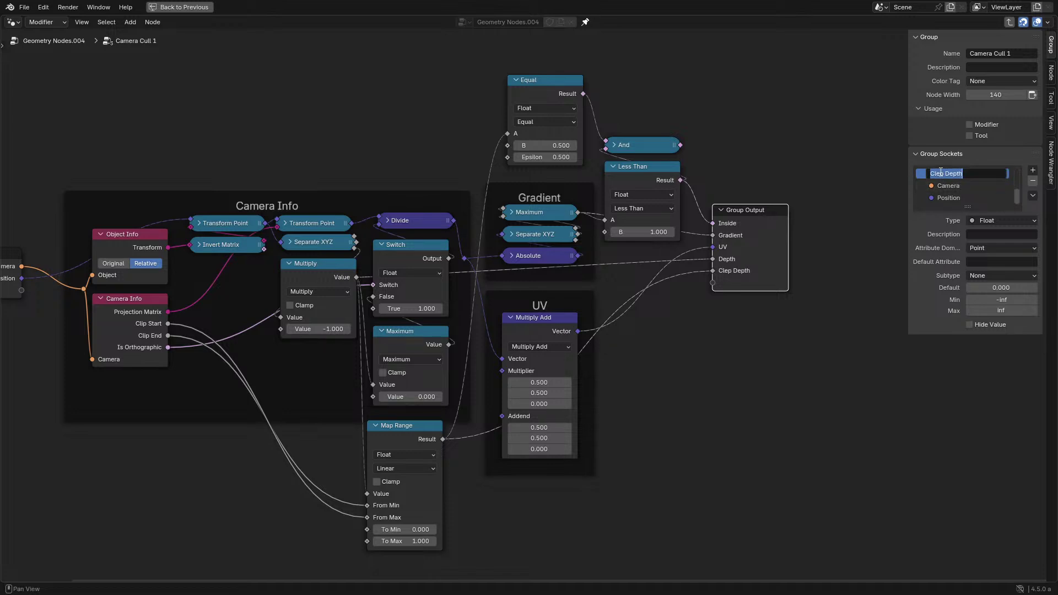
click(941, 173)
text(i)
key(Return)
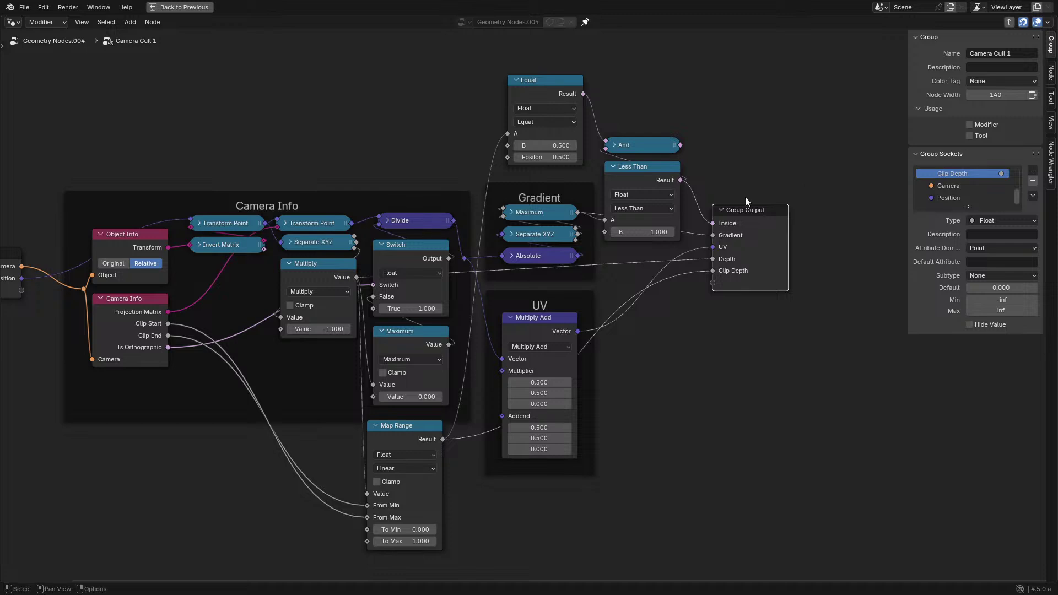
key(Tab)
key(ctrl+space)
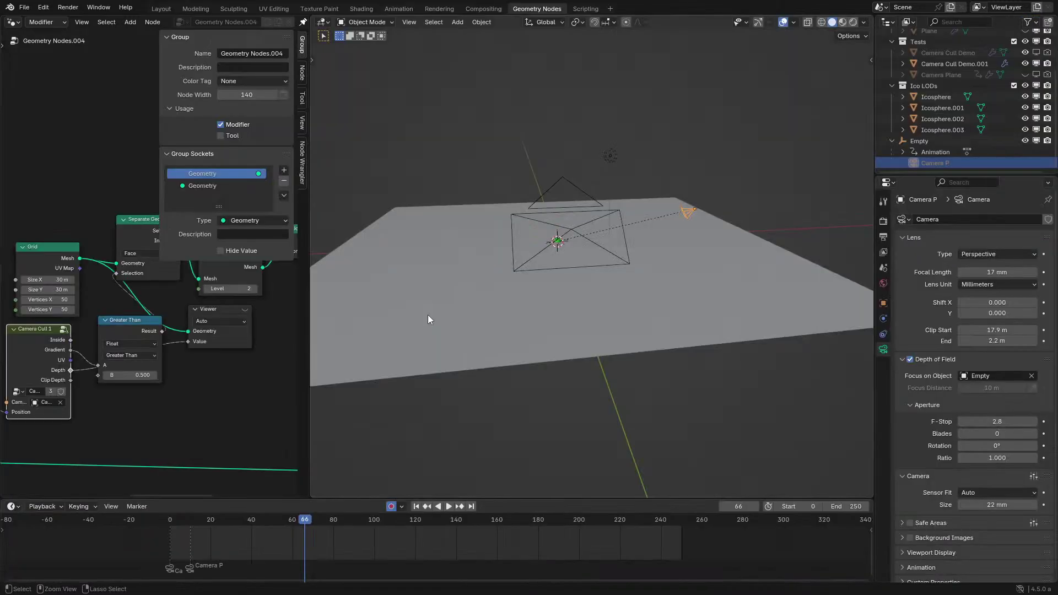
key(n)
Preview Camera Cull 1's outputs on the grid, comparing Depth with Clip Depth and ending on Clip Depth.
scroll(181, 337, up, 1)
middle_drag(146, 311, 226, 266)
ctrl+shift+click(119, 330)
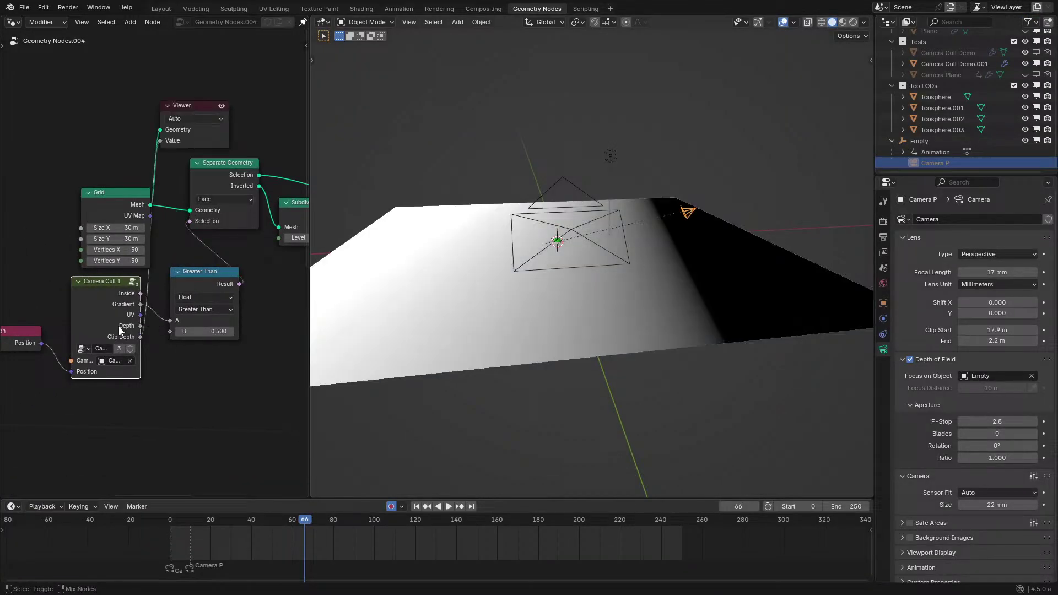
ctrl+shift+click(119, 330)
ctrl+shift+click(120, 331)
ctrl+shift+click(119, 331)
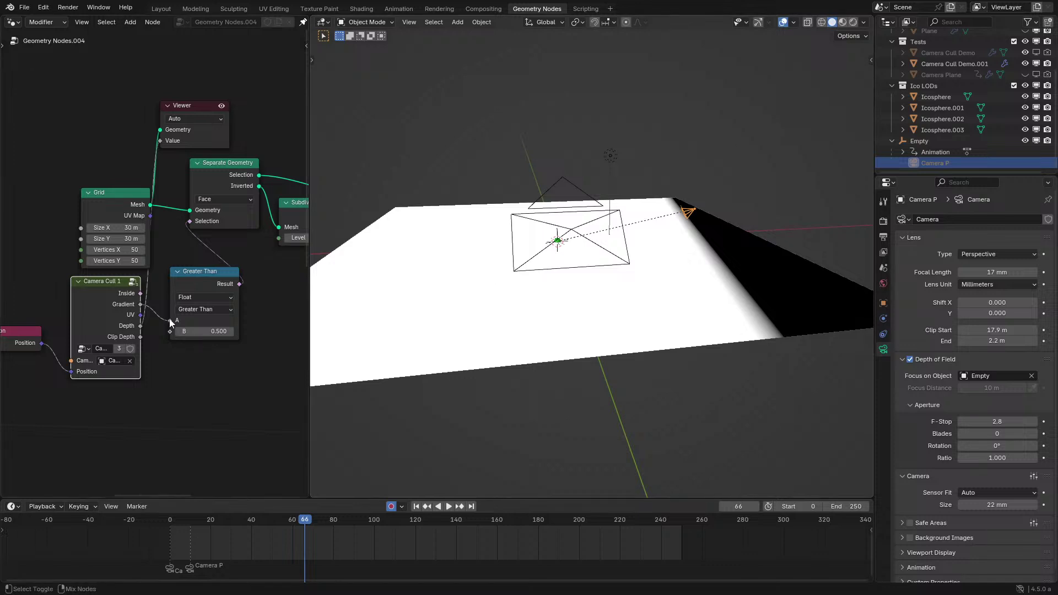
ctrl+shift+click(134, 315)
ctrl+shift+click(137, 335)
ctrl+shift+click(137, 335)
Examine the Clip Depth gradient during playback, both through the camera and from outside it.
mouse_move(474, 286)
middle_down()
mouse_move(494, 282)
mouse_move(484, 283)
middle_up()
key(KP_0)
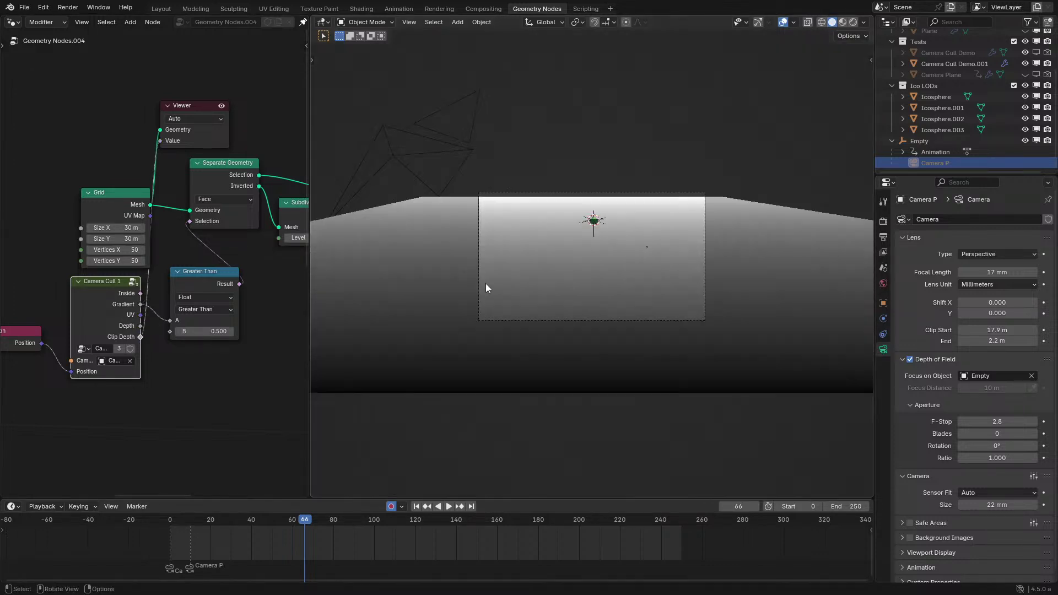
key(space)
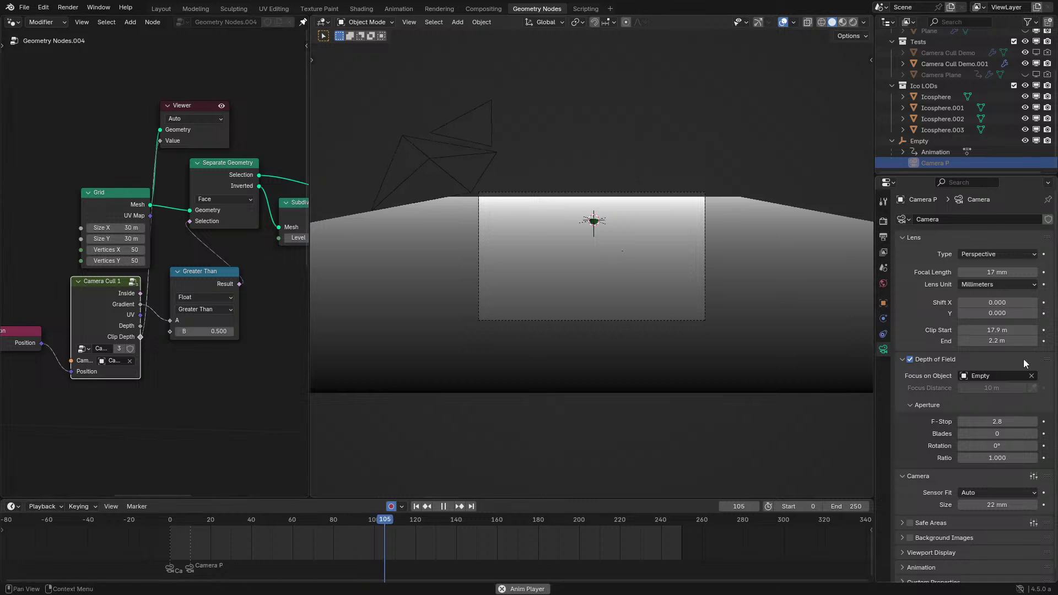
mouse_move(997, 340)
mouse_down()
mouse_move(1041, 341)
mouse_move(981, 340)
mouse_up()
right_click(998, 340)
middle_drag(590, 318, 647, 358)
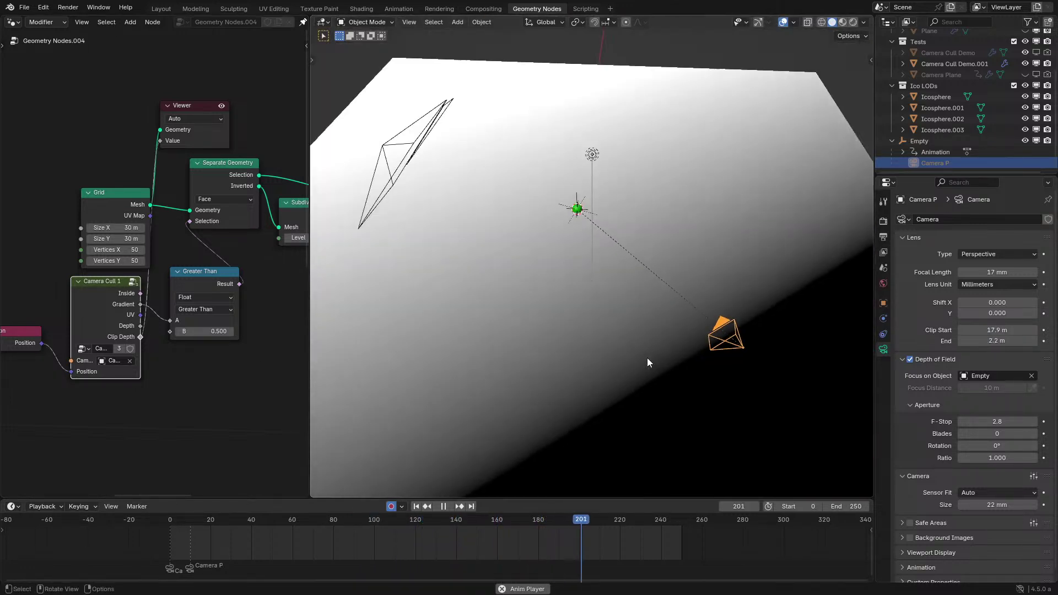
key(KP_0)
scroll(775, 333, up, 4)
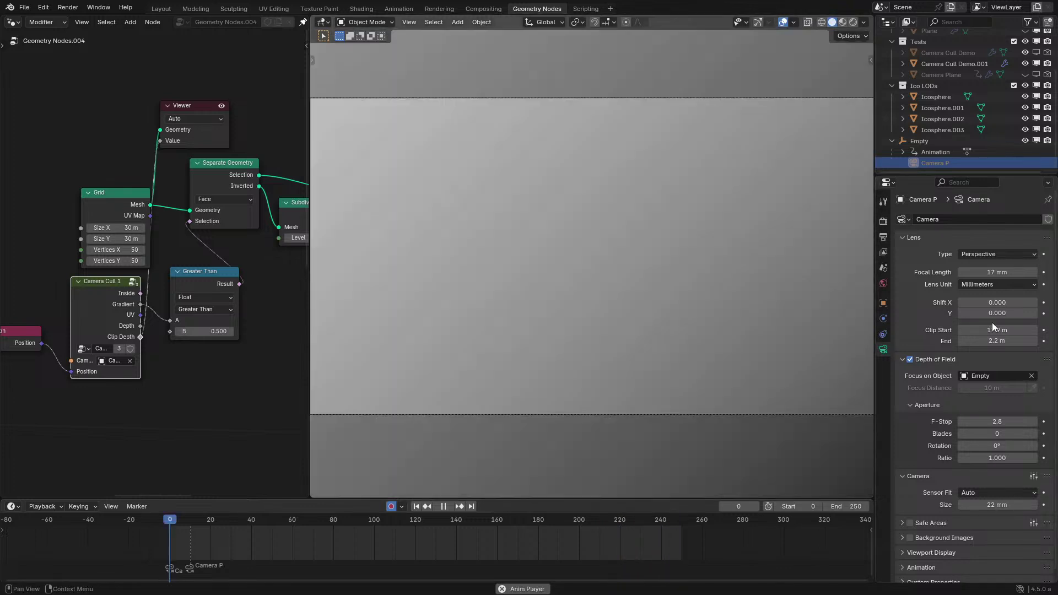
Vary the camera's Clip Start through 10.5 m to 18.7 m while checking the Clip Depth gradient inside and outside the camera view.
drag(992, 329, 965, 329)
middle_drag(710, 268, 682, 274)
key(space)
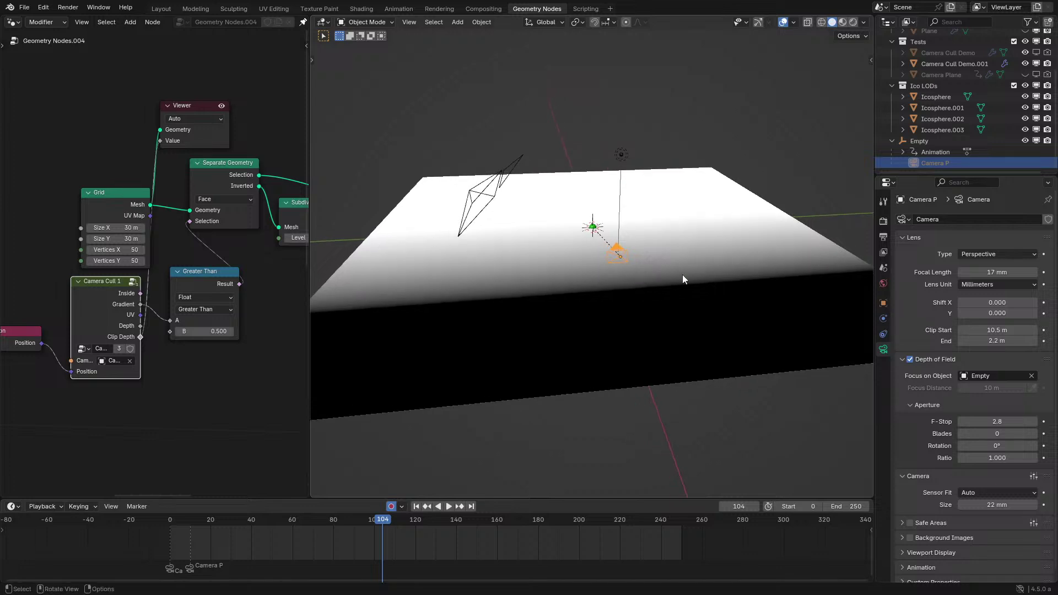
key(KP_0)
drag(992, 329, 958, 329)
middle_drag(681, 275, 628, 263)
drag(997, 329, 1055, 329)
Preview the Greater Than node's Result in the Viewer and connect Camera Cull 1's Clip Depth output to its A input.
scroll(155, 283, up, 2)
ctrl+shift+click(216, 282)
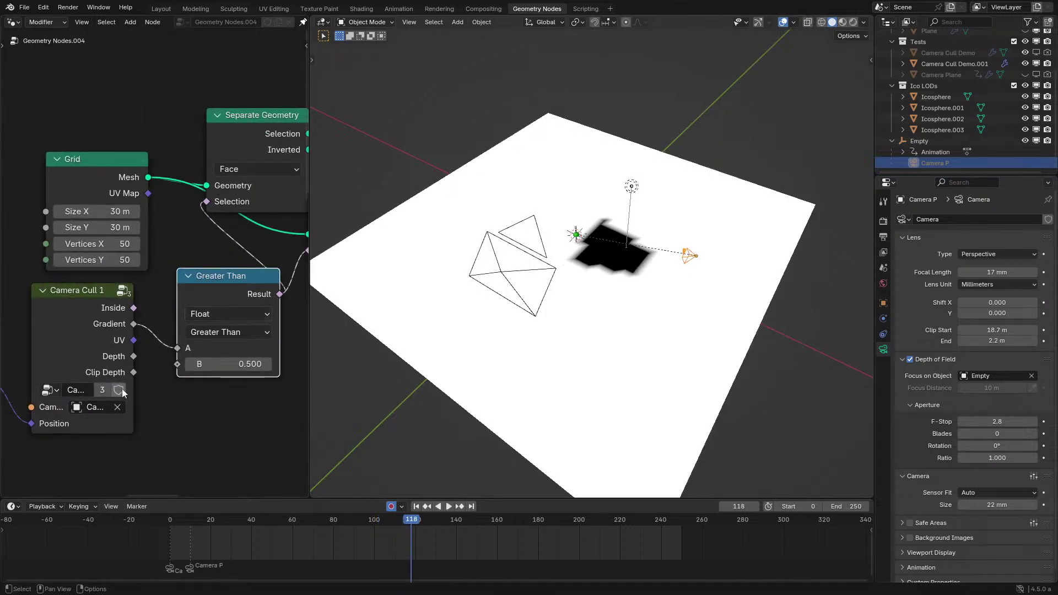
click(93, 341)
key(ctrl+space)
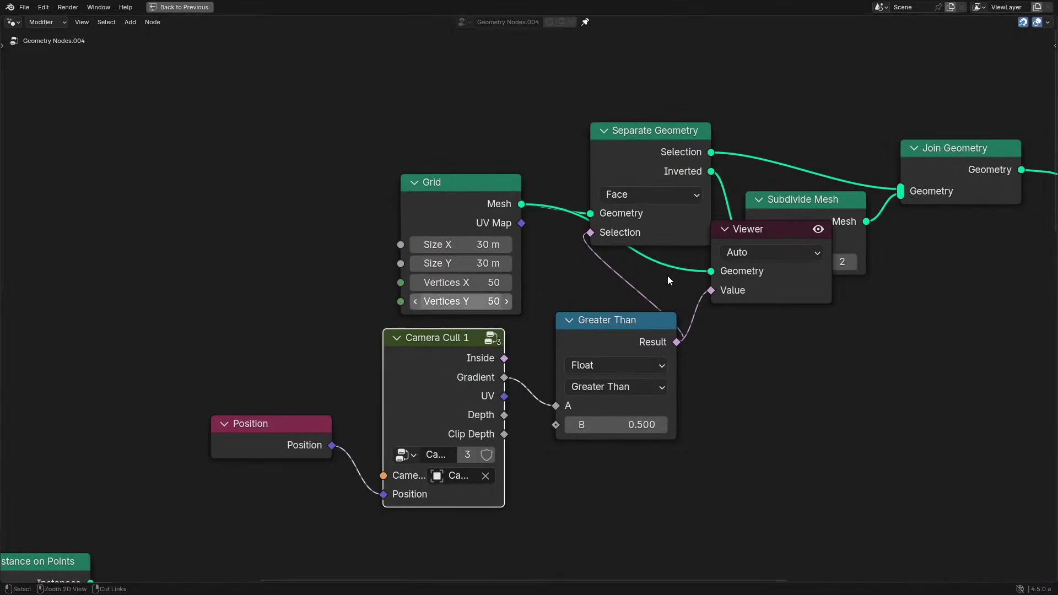
click(780, 236)
middle_drag(576, 291, 515, 255)
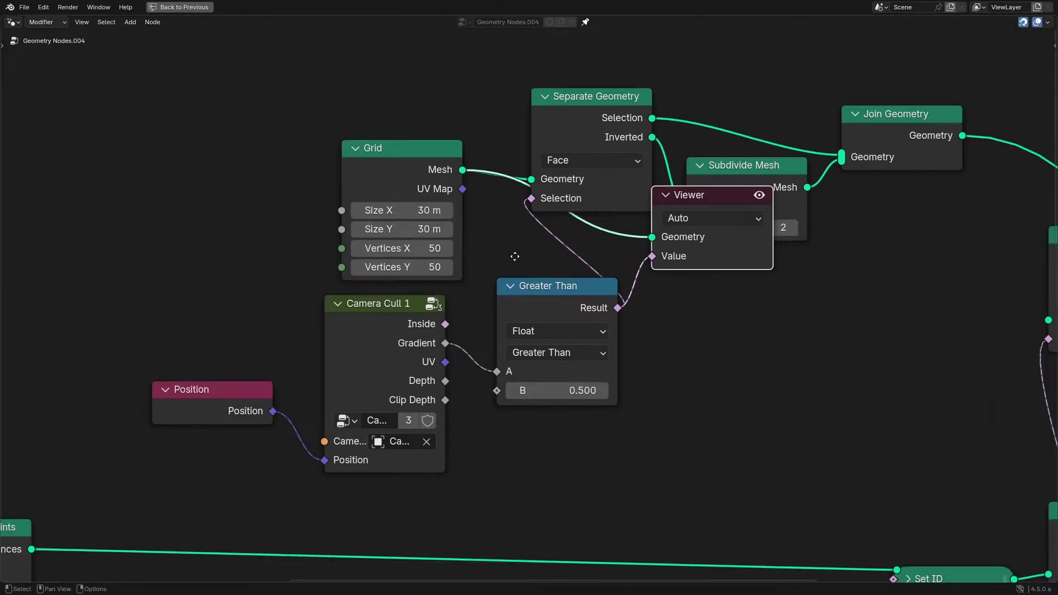
middle_drag(447, 378, 372, 394)
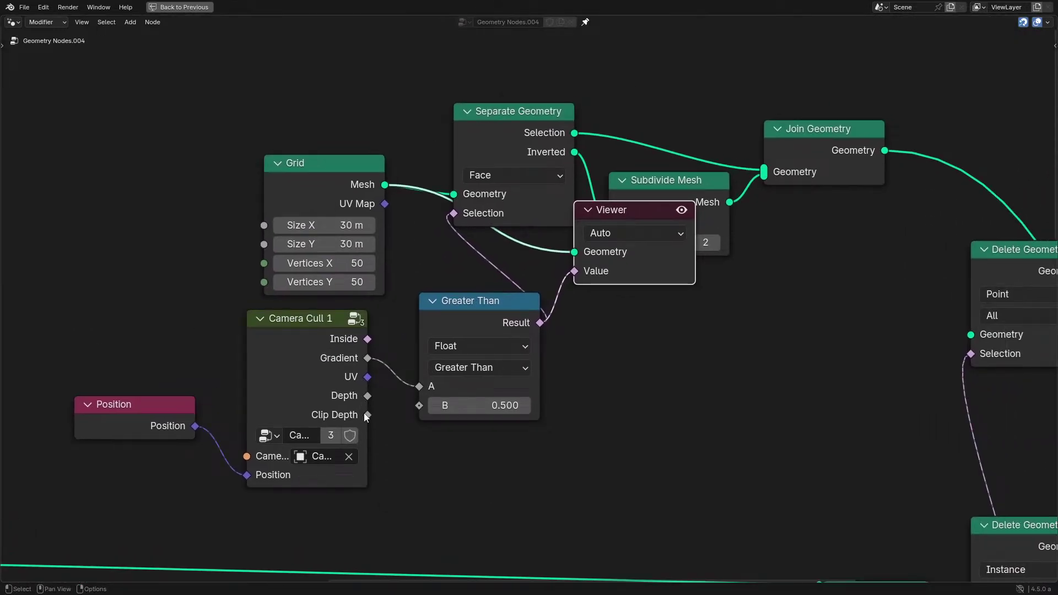
drag(366, 414, 423, 390)
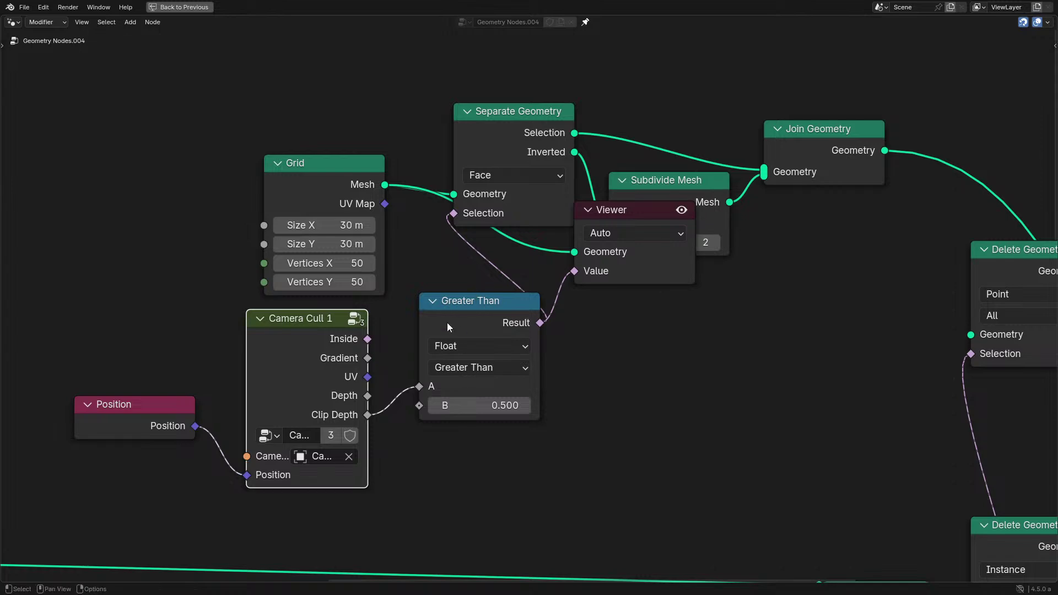
Delete the Viewer node and play the animation through the camera to check the grid's subdivision.
key(ctrl+space)
key(KP_0)
click(247, 187)
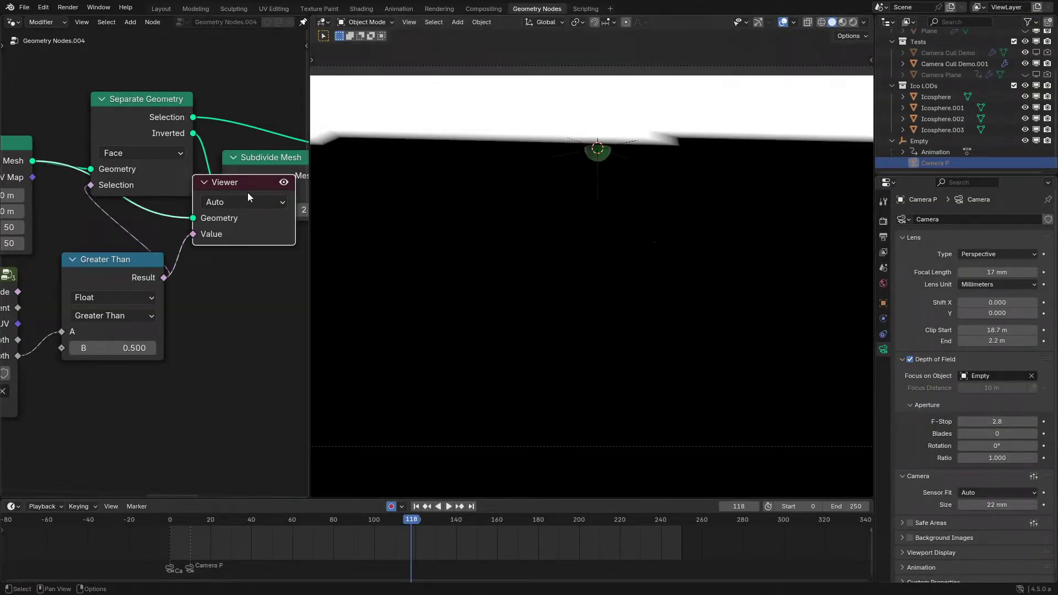
key(x)
key(space)
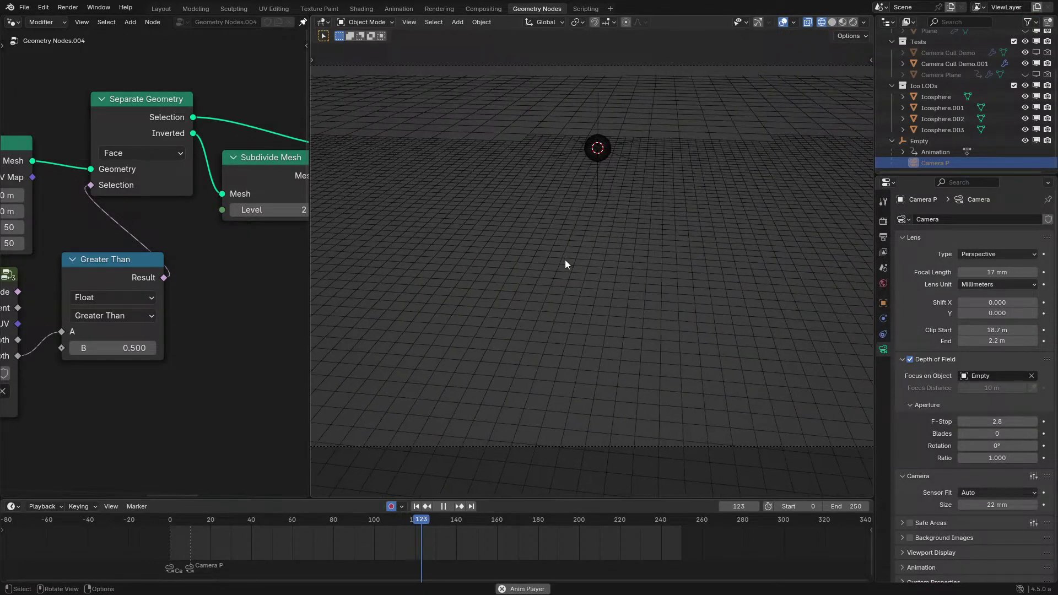
drag(98, 283, 133, 243)
middle_drag(130, 277, 112, 322)
key(space)
Spread out the node layout, separating the Position, Camera Cull 1 and Greater Than nodes from the grid geometry nodes above.
key(ctrl+space)
drag(66, 385, 346, 512)
key(g)
click(55, 470)
drag(445, 338, 168, 459)
drag(235, 77, 818, 325)
key(g)
click(654, 214)
middle_drag(653, 212, 749, 276)
scroll(749, 276, down, 4)
scroll(496, 293, up, 3)
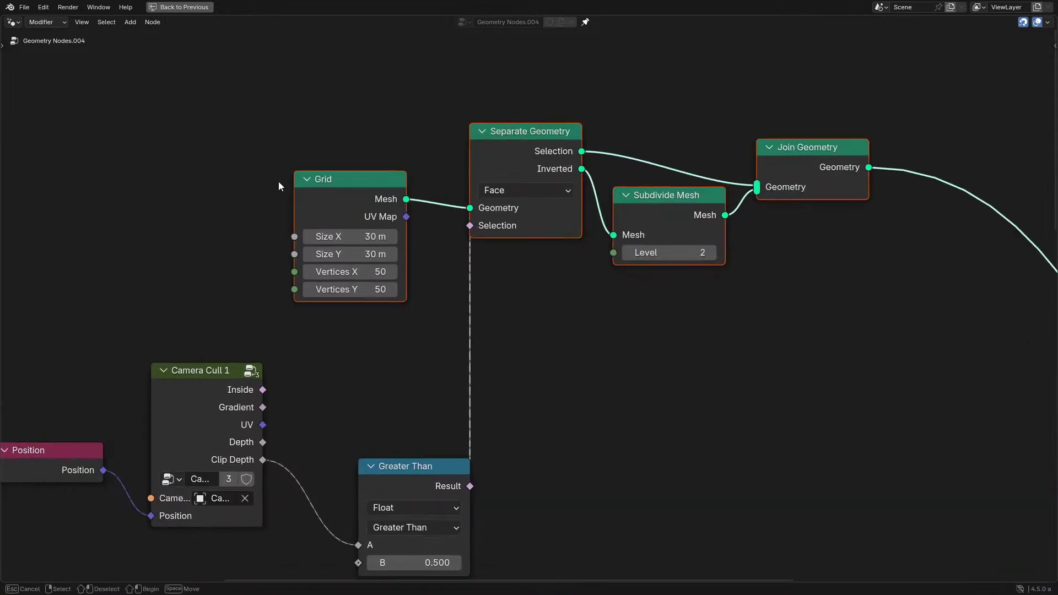
Move the Grid node away from Separate Geometry and bring the Camera Cull 1 and Greater Than nodes up beneath it.
drag(380, 197, 240, 141)
drag(90, 326, 411, 424)
key(g)
click(428, 455)
Add a Repeat zone above the geometry nodes and connect the Grid's Mesh to its Geometry input.
click(263, 143)
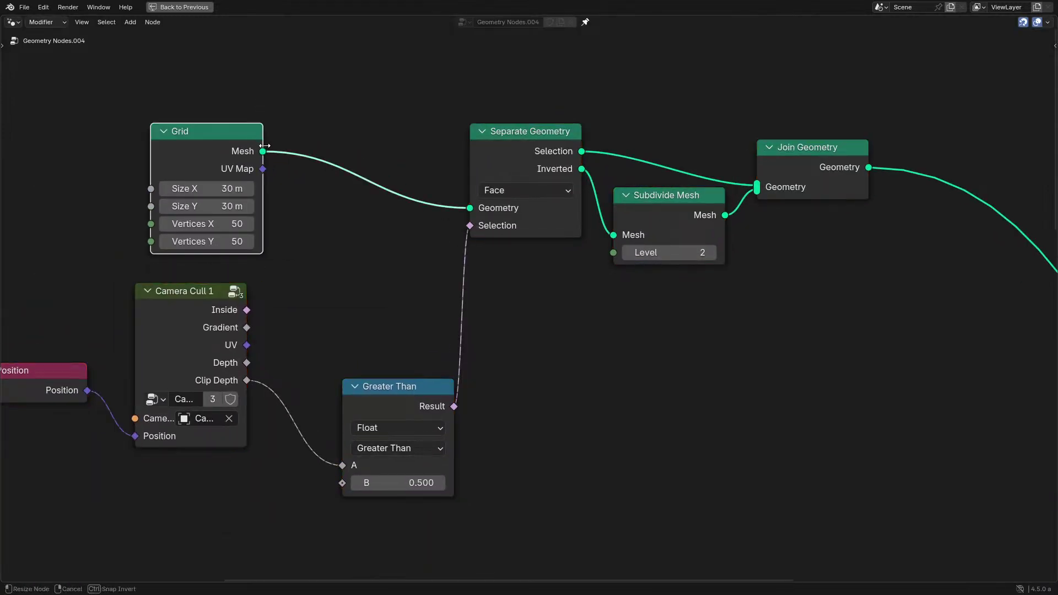
drag(263, 151, 333, 103)
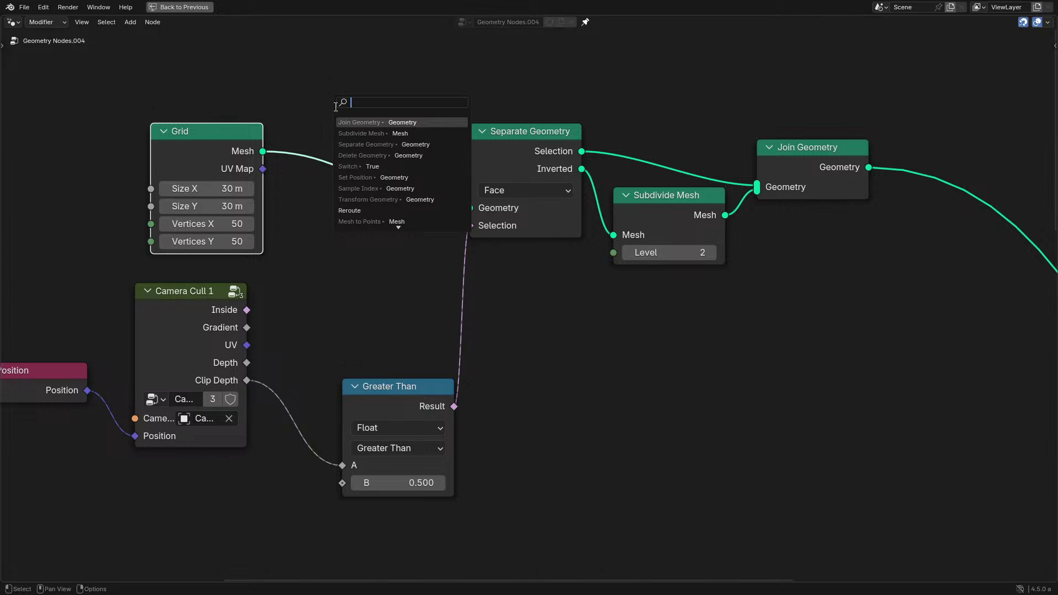
text(repea)
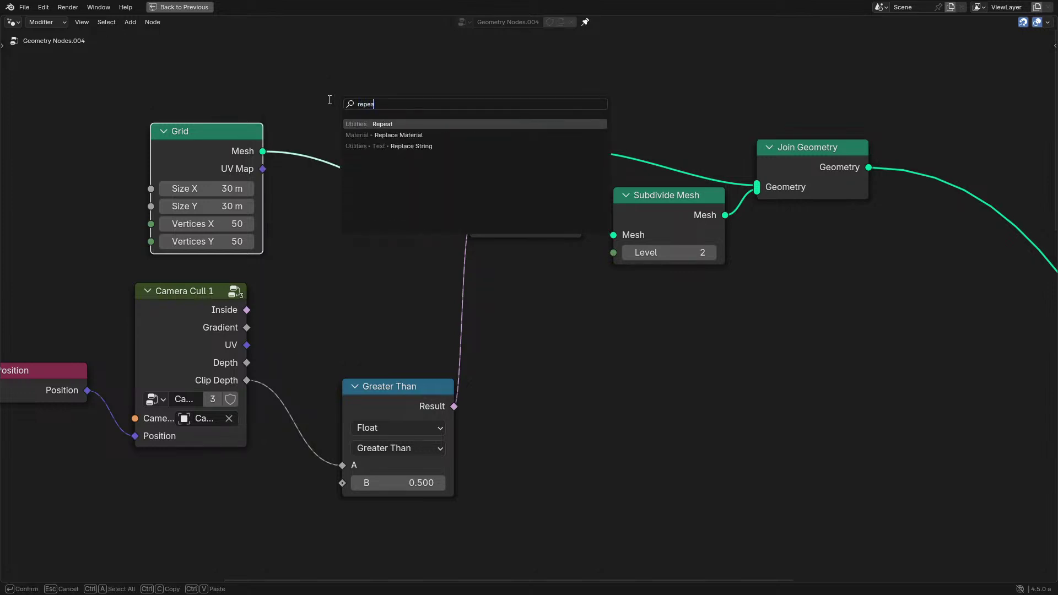
key(Return)
click(526, 36)
drag(263, 161, 411, 97)
drag(458, 46, 377, 33)
middle_drag(467, 126, 368, 227)
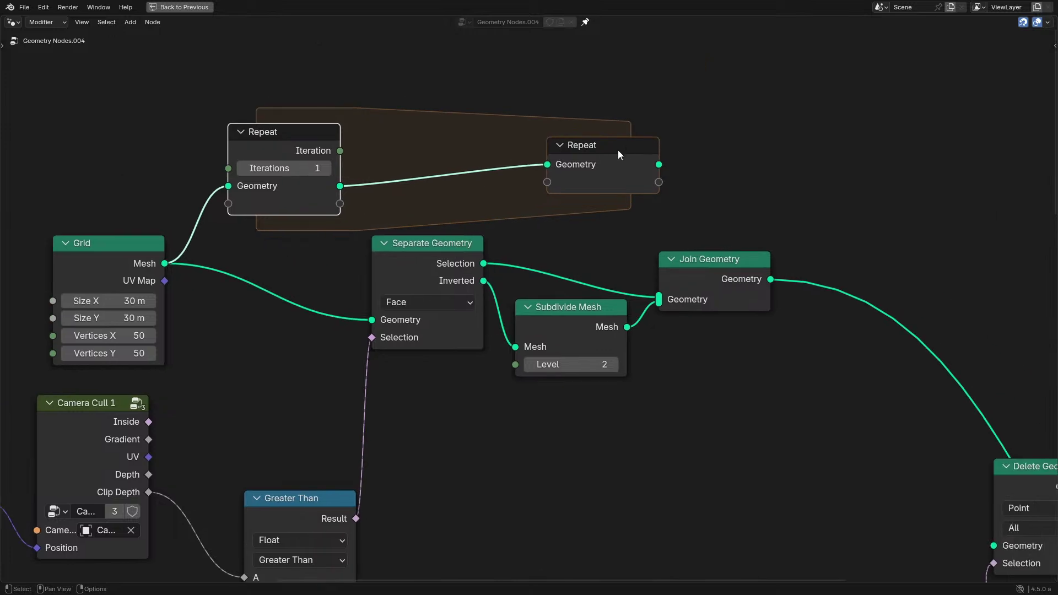
Enclose Separate Geometry, Subdivide Mesh and Join Geometry in the Repeat zone by routing the geometry through them, and tidy the nodes around it.
drag(619, 155, 827, 157)
drag(340, 186, 387, 327)
drag(771, 278, 754, 166)
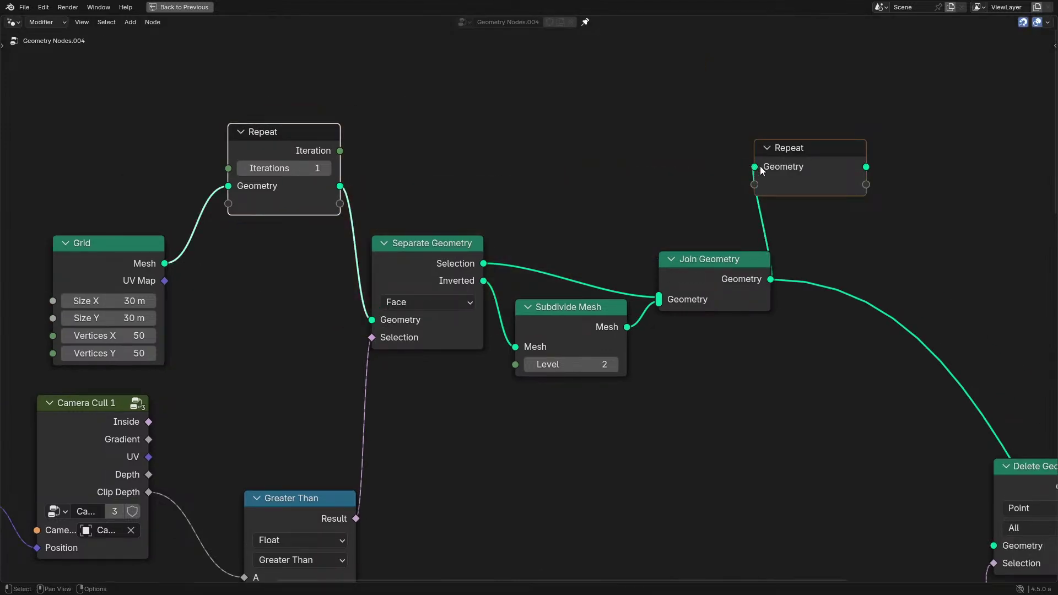
drag(818, 190, 930, 238)
drag(286, 146, 286, 274)
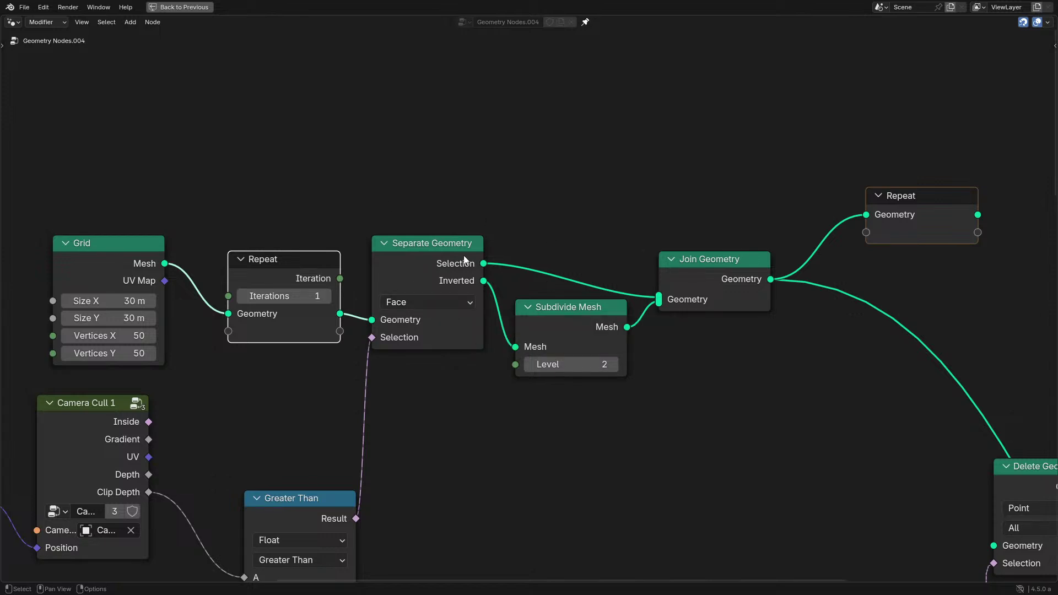
drag(249, 494, 233, 398)
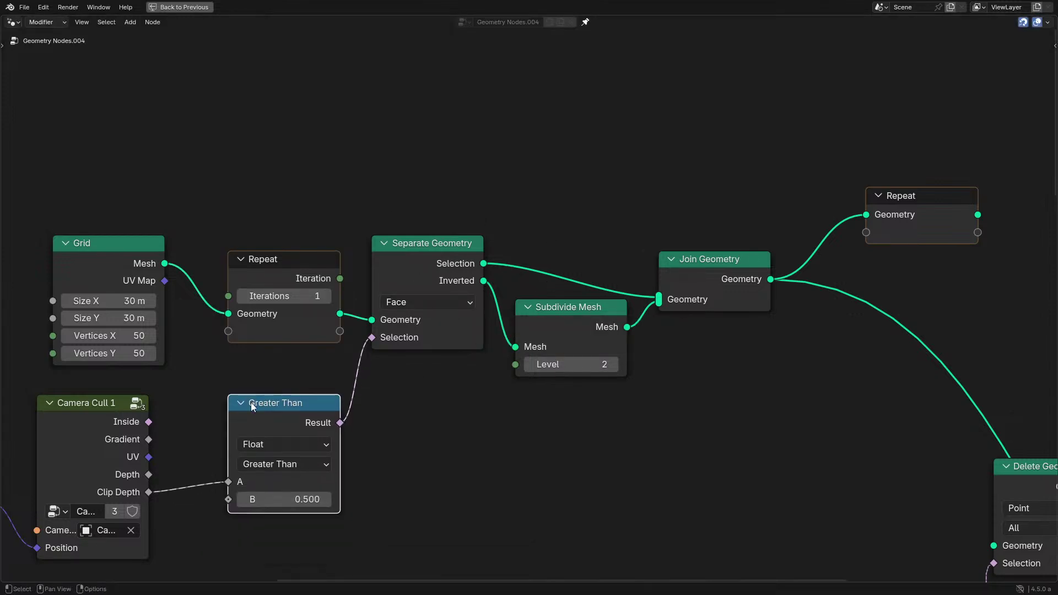
middle_drag(233, 398, 254, 386)
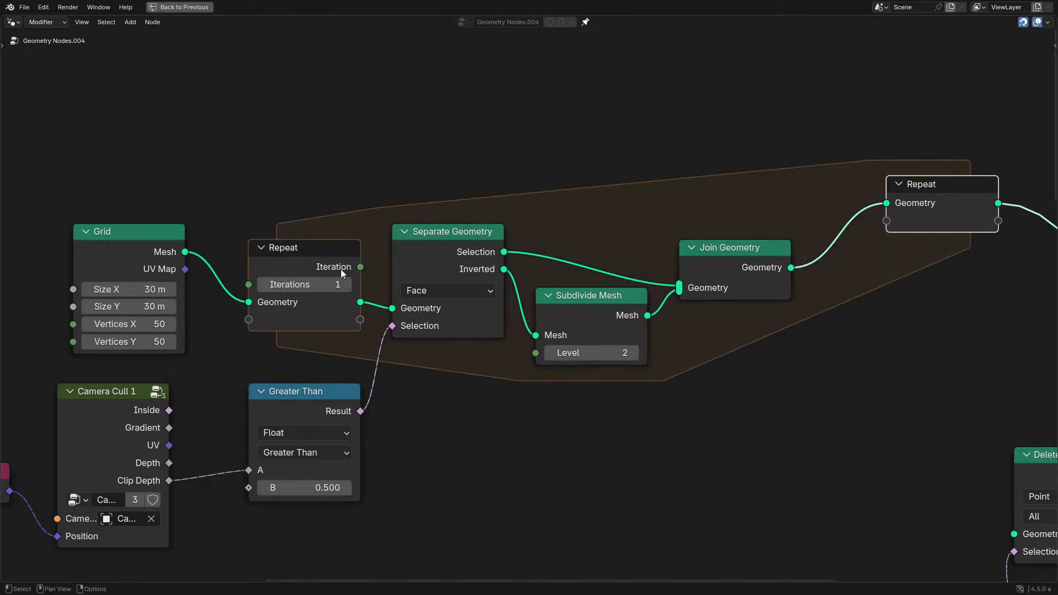
Add a Divide node above Separate Geometry that divides 1.000 by the Repeat zone's Iteration.
drag(360, 268, 488, 143)
text(d)
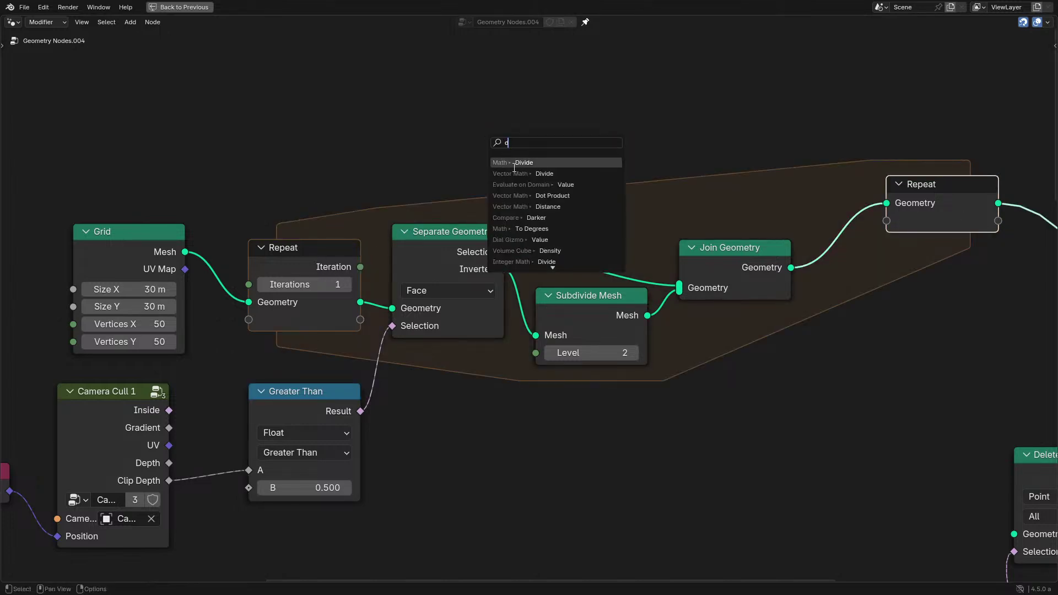
click(513, 163)
click(453, 125)
drag(422, 184, 424, 201)
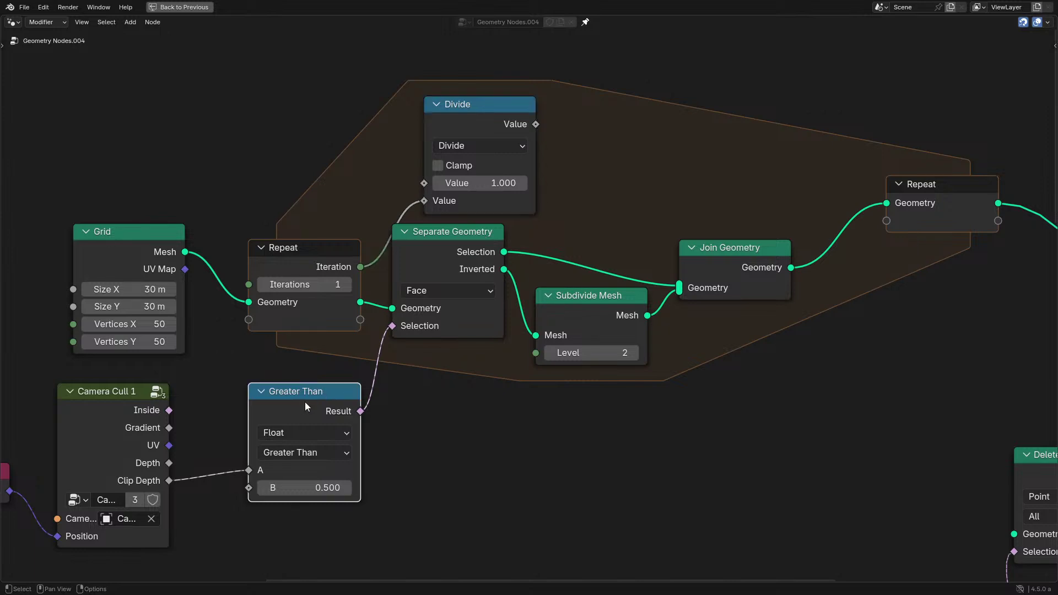
Place Greater Than beneath Separate Geometry and connect the Divide result to its B input.
drag(305, 402, 442, 388)
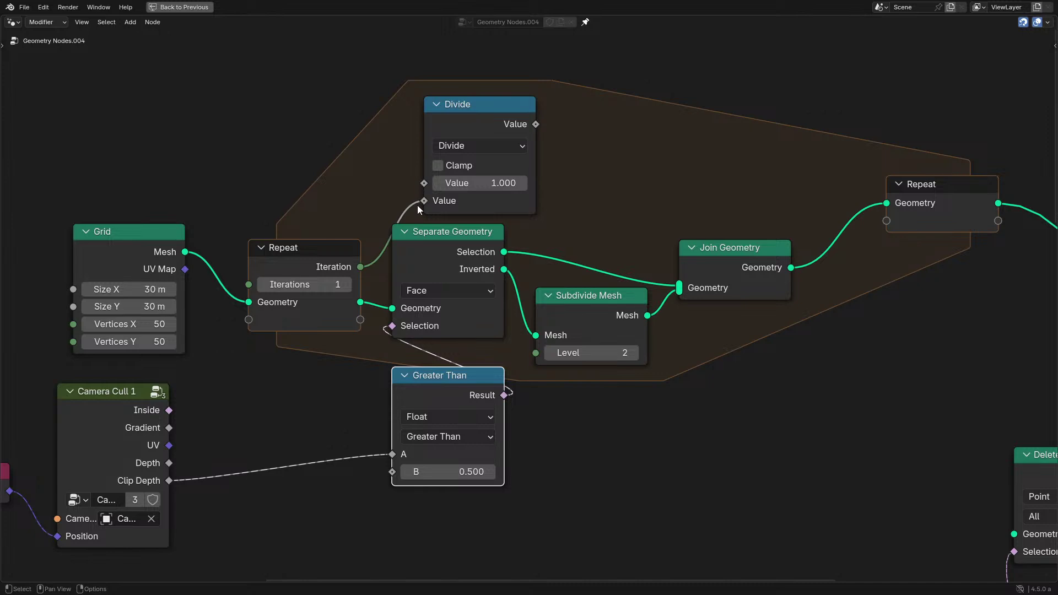
drag(535, 125, 403, 456)
key(ctrl+z)
drag(535, 125, 392, 472)
Try up to 3 Repeat Iterations while checking the grid density in the viewport, and settle on 2.
key(ctrl+space)
middle_drag(217, 294, 262, 329)
scroll(139, 286, up, 1)
click(136, 271)
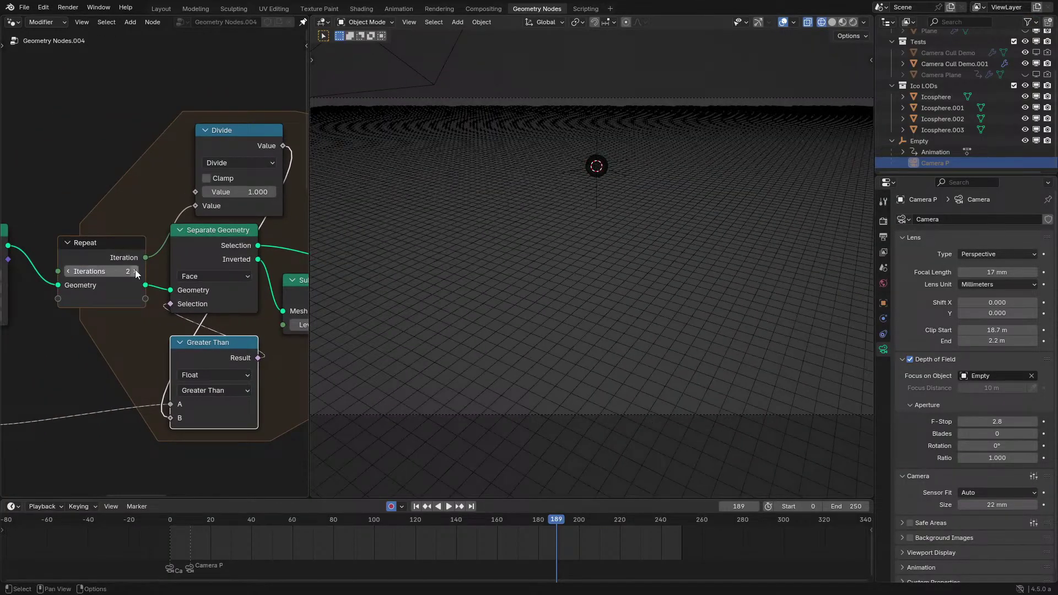
click(134, 271)
scroll(440, 289, down, 3)
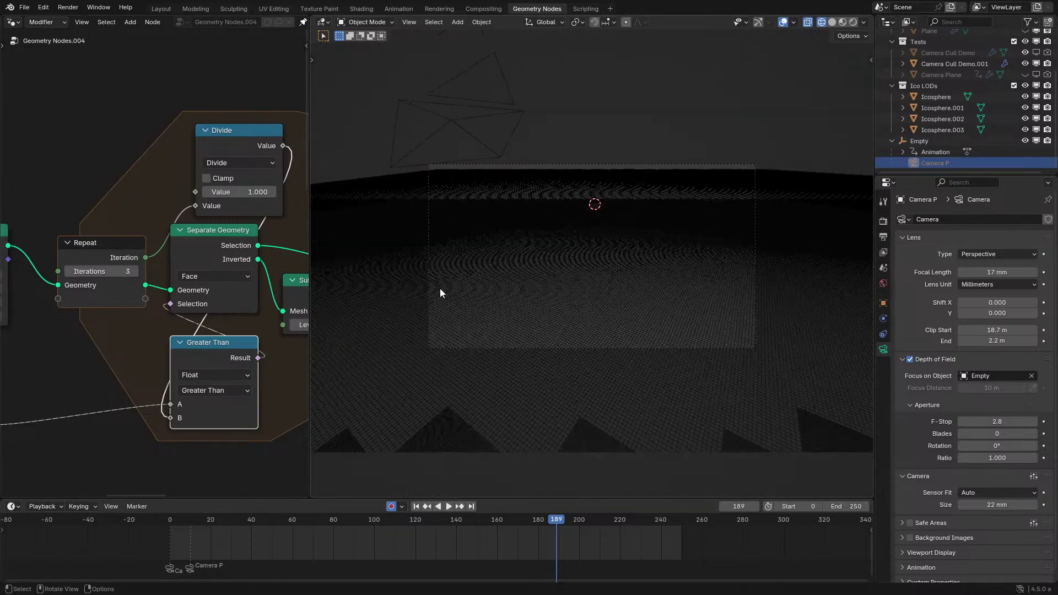
scroll(150, 245, up, 1)
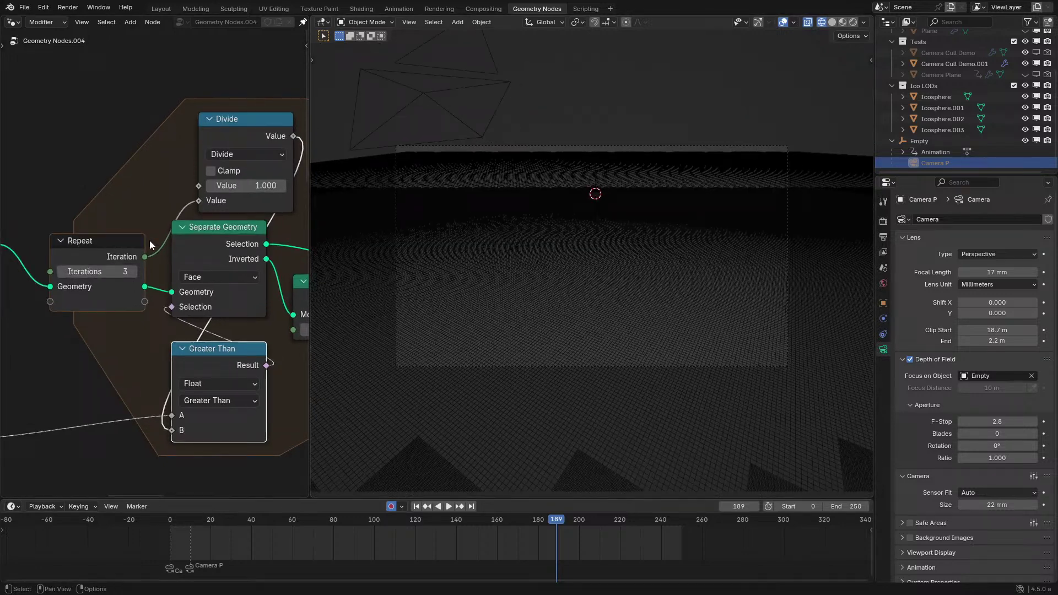
click(61, 271)
Insert an Add node that adds 1.000 between the Repeat zone's Iteration and the Divide node's second value.
drag(144, 257, 199, 200)
text(ad)
click(146, 156)
click(102, 152)
double_click(133, 203)
text(1)
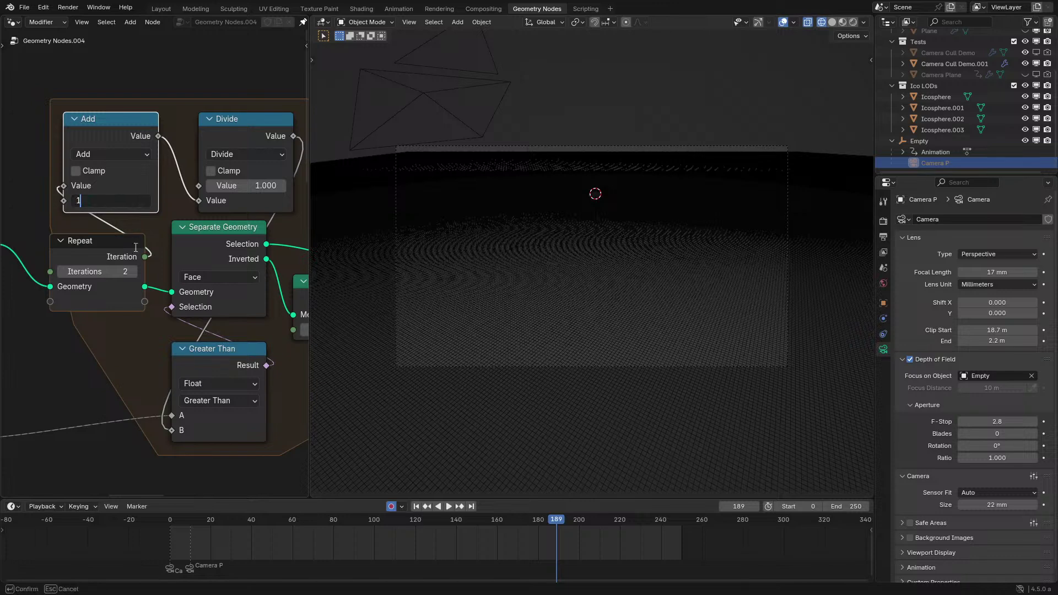
key(Return)
Feed Camera Cull 1's Depth instead of Clip Depth into Greater Than's A input and inspect the grid from outside the camera.
middle_drag(518, 223, 521, 251)
scroll(529, 258, down, 6)
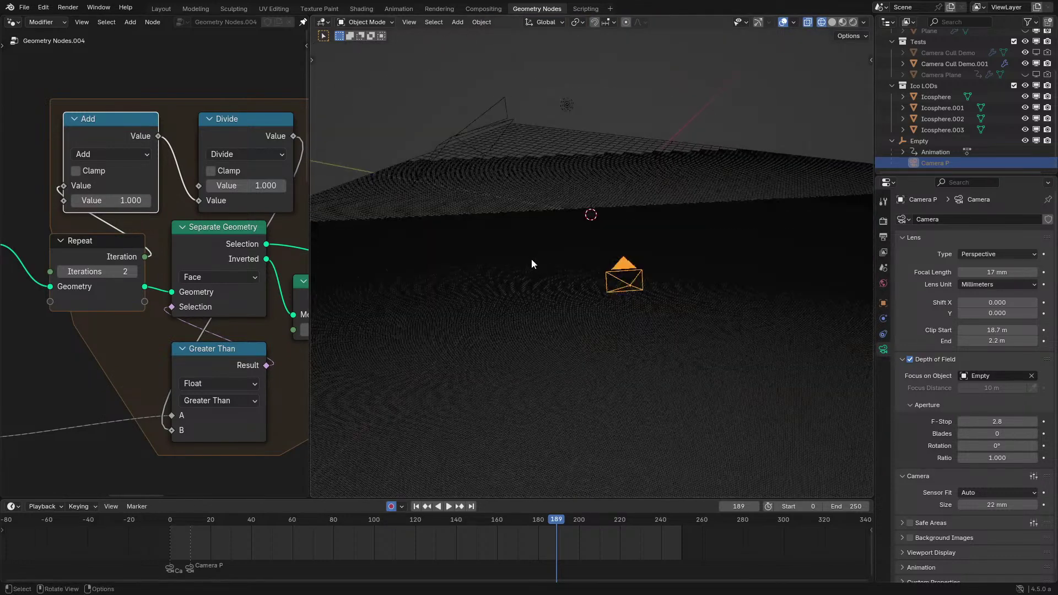
scroll(144, 339, down, 3)
middle_drag(60, 389, 124, 319)
drag(80, 335, 216, 329)
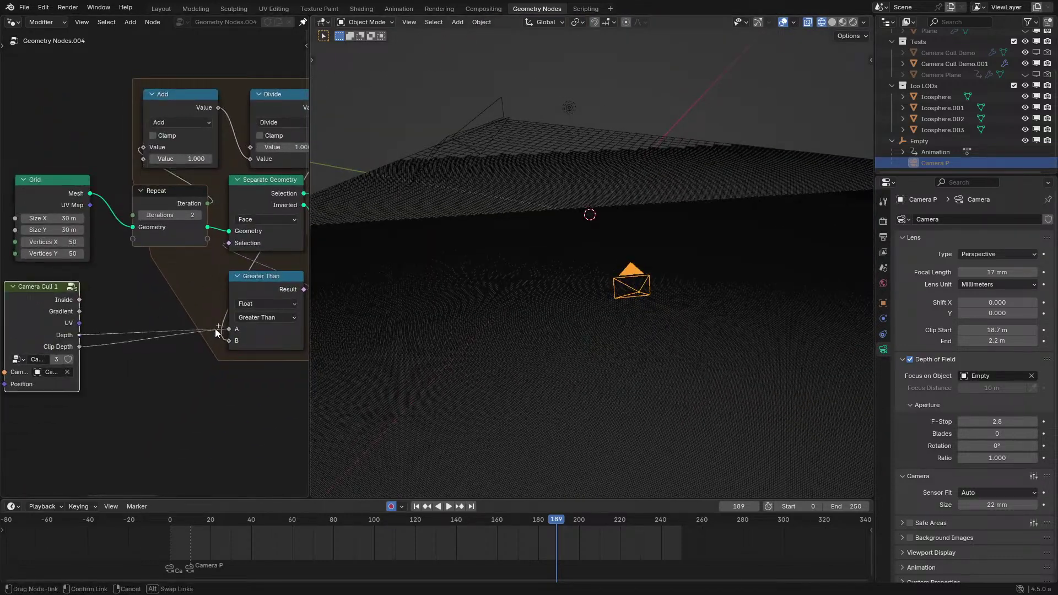
middle_drag(331, 298, 372, 312)
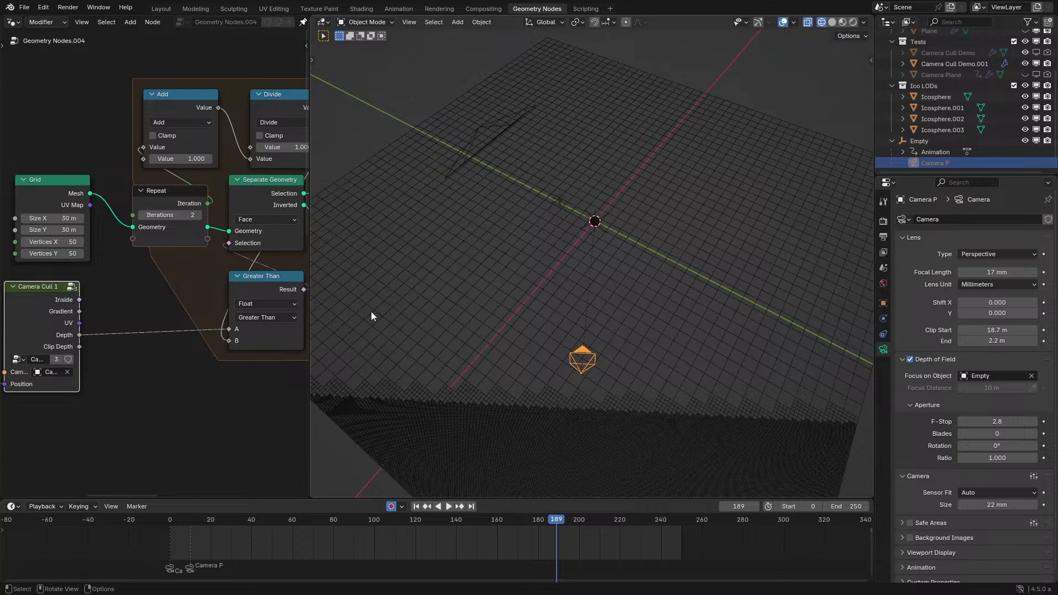
Swap the Greater Than node's A and B inputs and check the grid through the camera.
click(255, 275)
key(alt+s)
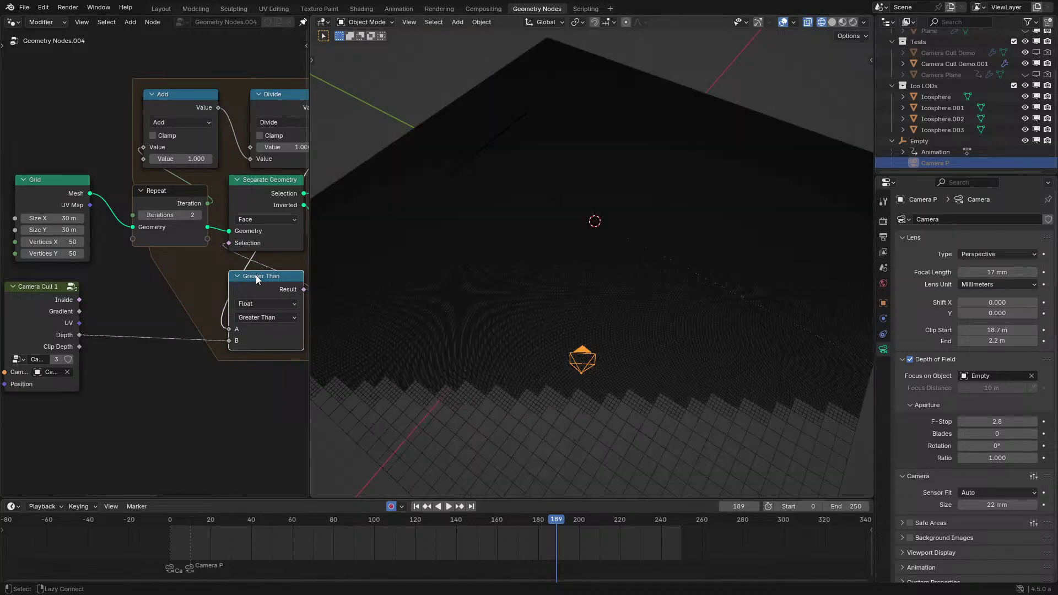
key(KP_0)
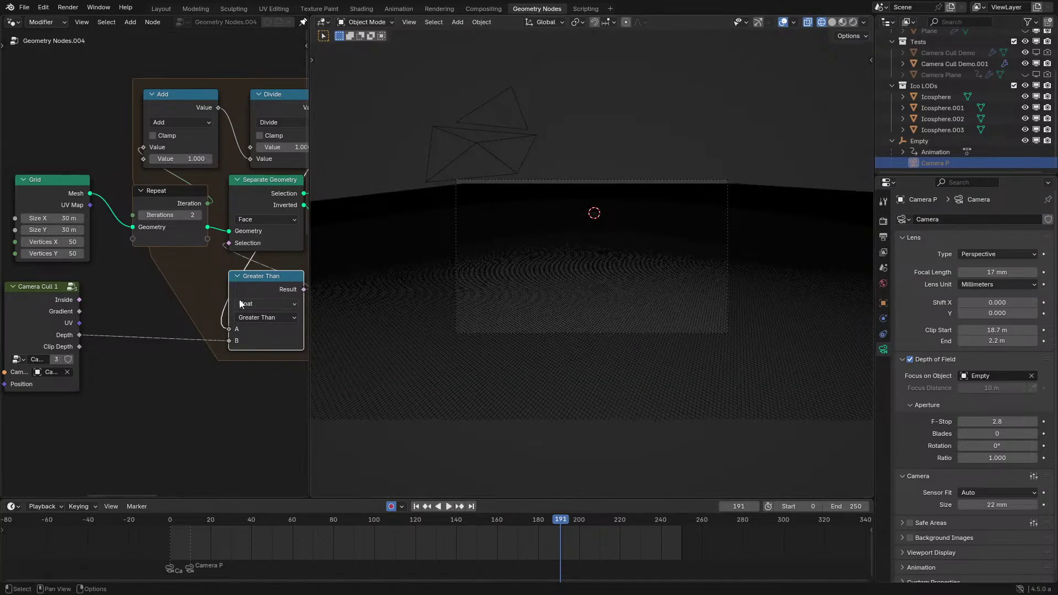
middle_drag(211, 275, 134, 339)
scroll(133, 339, up, 1)
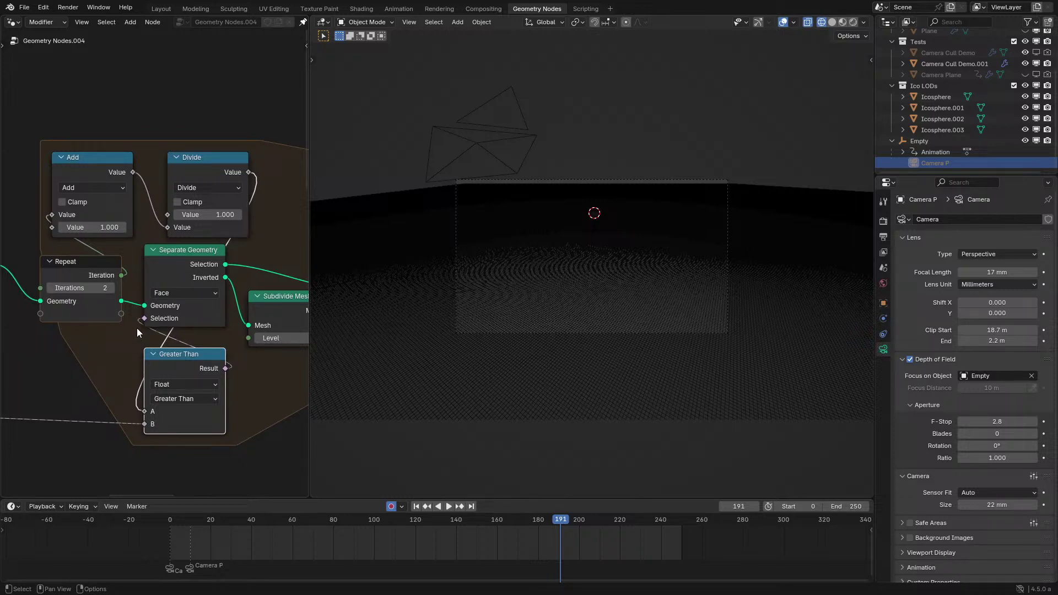
Add an Index Switch with its Index driven by the Repeat zone's Iteration, and delete the Add and Divide nodes.
middle_drag(137, 330, 146, 189)
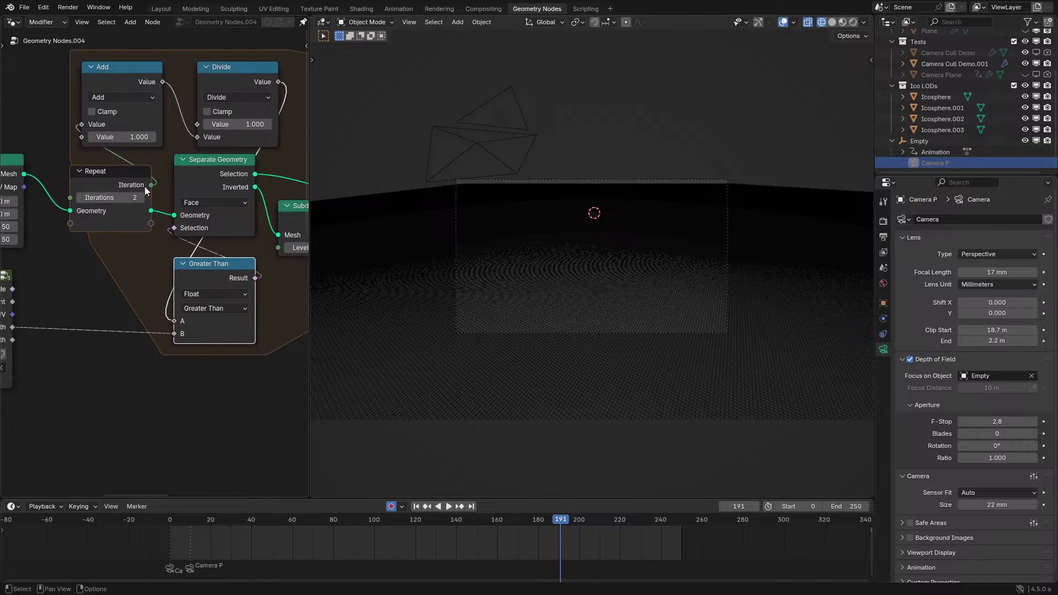
click(146, 189)
key(shift+a)
text(inde)
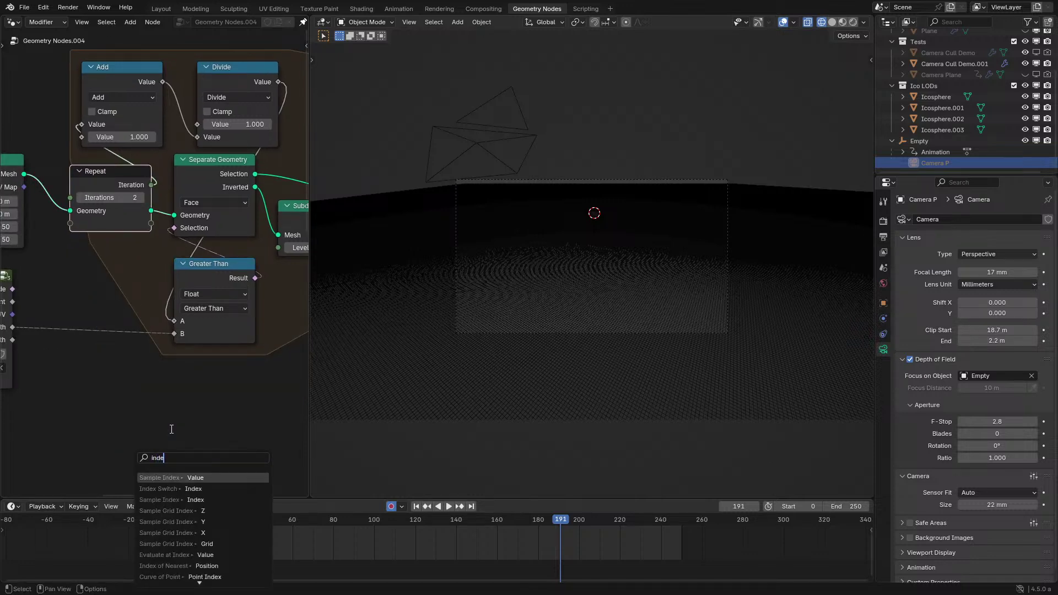
click(182, 488)
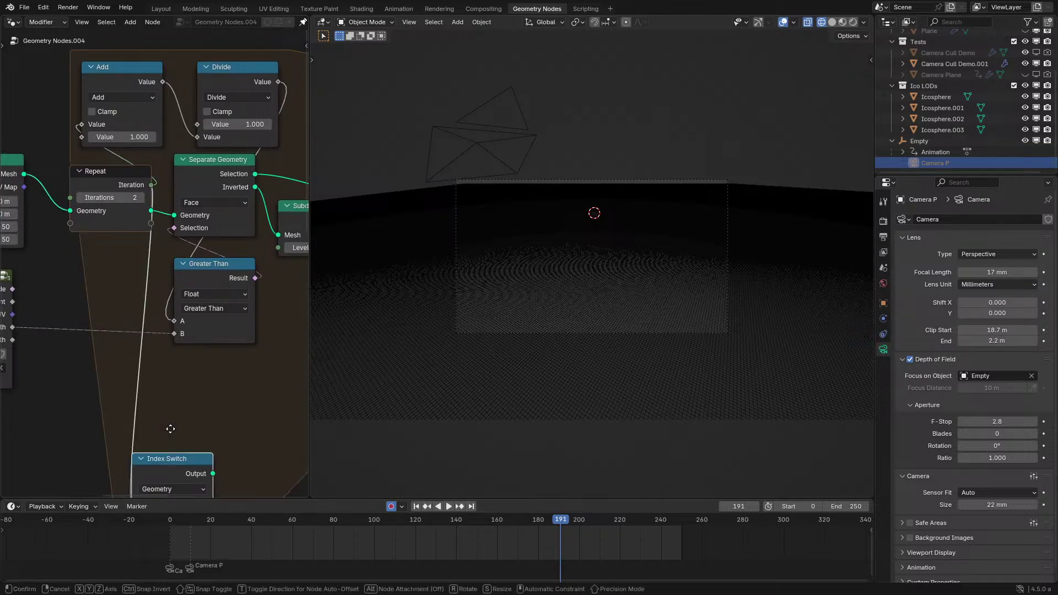
click(84, 316)
drag(91, 42, 231, 100)
key(x)
Set the Index Switch's data type to Float and align the node beneath the Repeat input node.
middle_drag(63, 358, 124, 296)
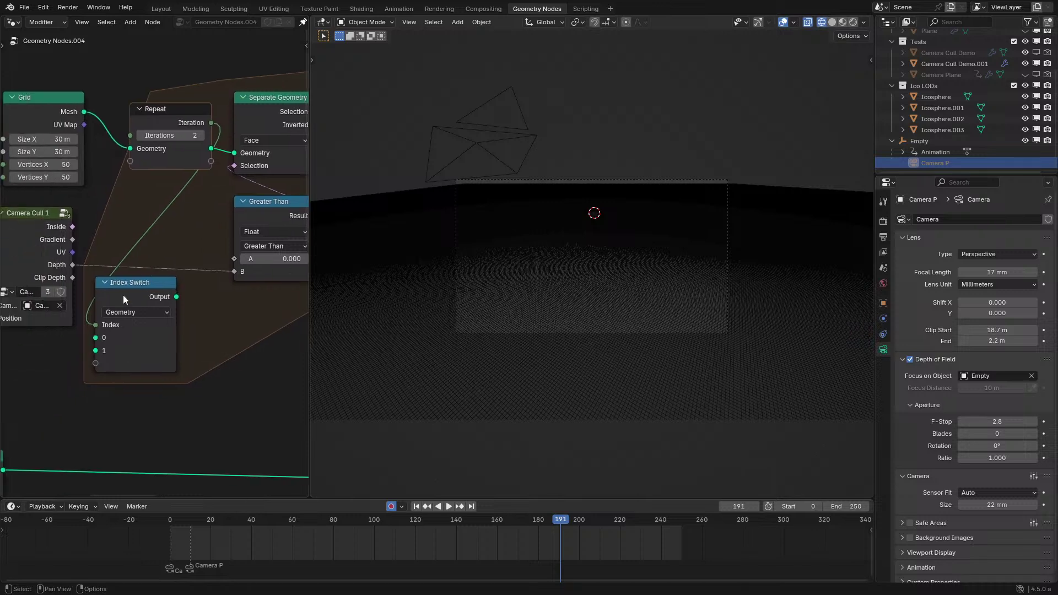
click(111, 312)
click(133, 343)
key(g)
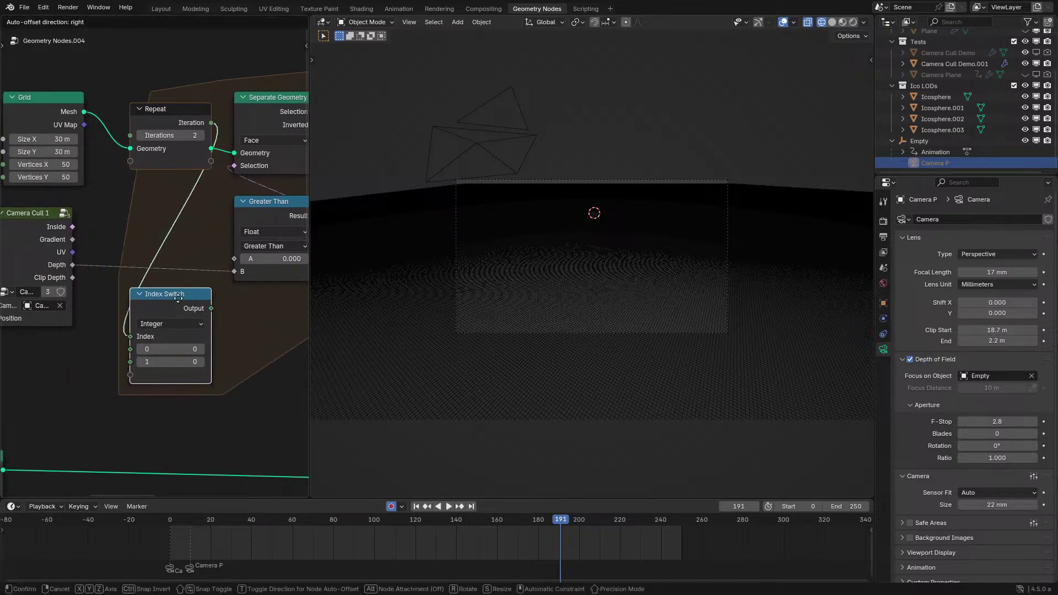
click(169, 322)
Connect the Index Switch output to Greater Than's B input, with Camera Cull 1's Depth in A.
drag(211, 308, 230, 244)
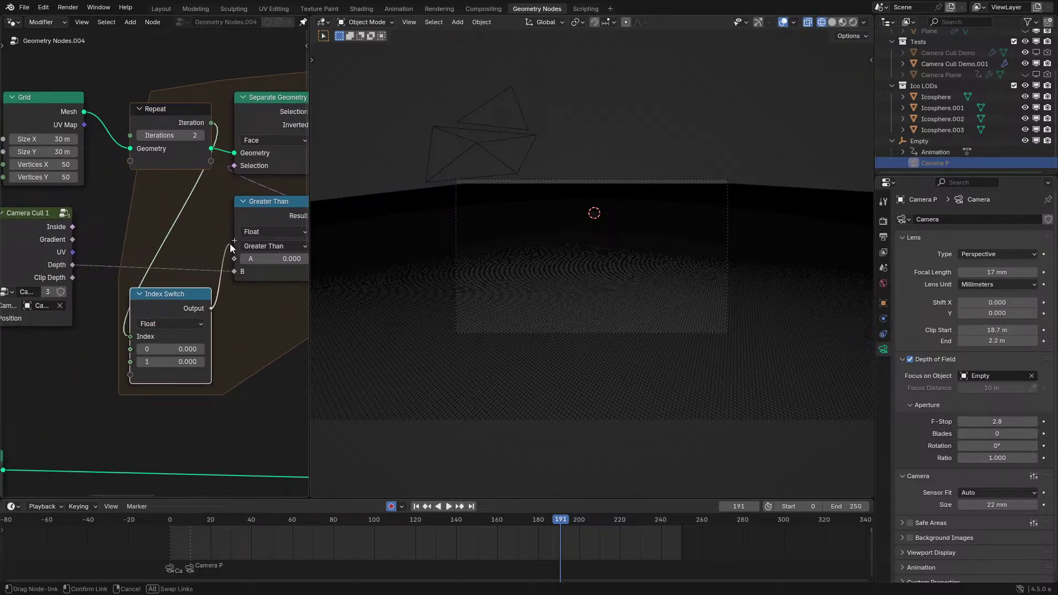
drag(228, 312, 232, 272)
scroll(187, 350, up, 3)
scroll(178, 364, down, 3)
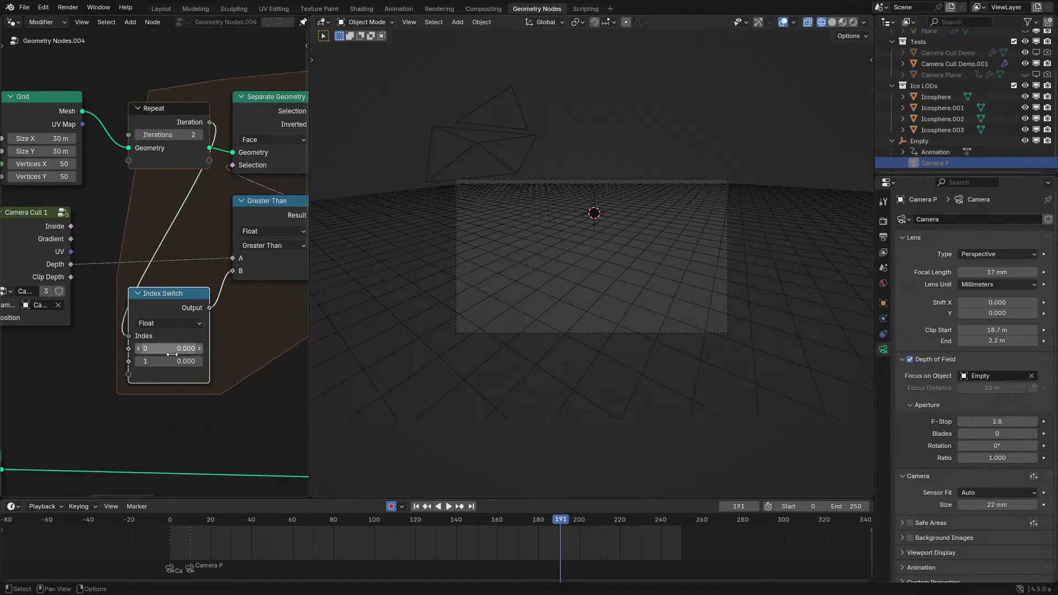
Set the Index Switch values to 0.500 for index 0 and 0.250 for index 1, and play the animation to check the grid.
middle_drag(177, 354, 153, 357)
click(153, 356)
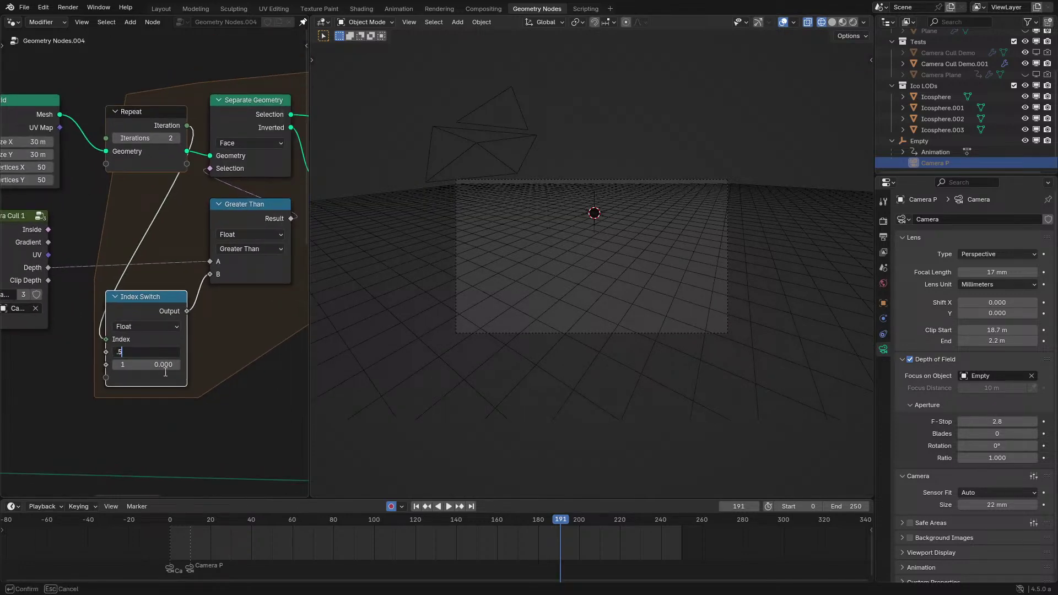
key(Return)
click(152, 363)
text(.)
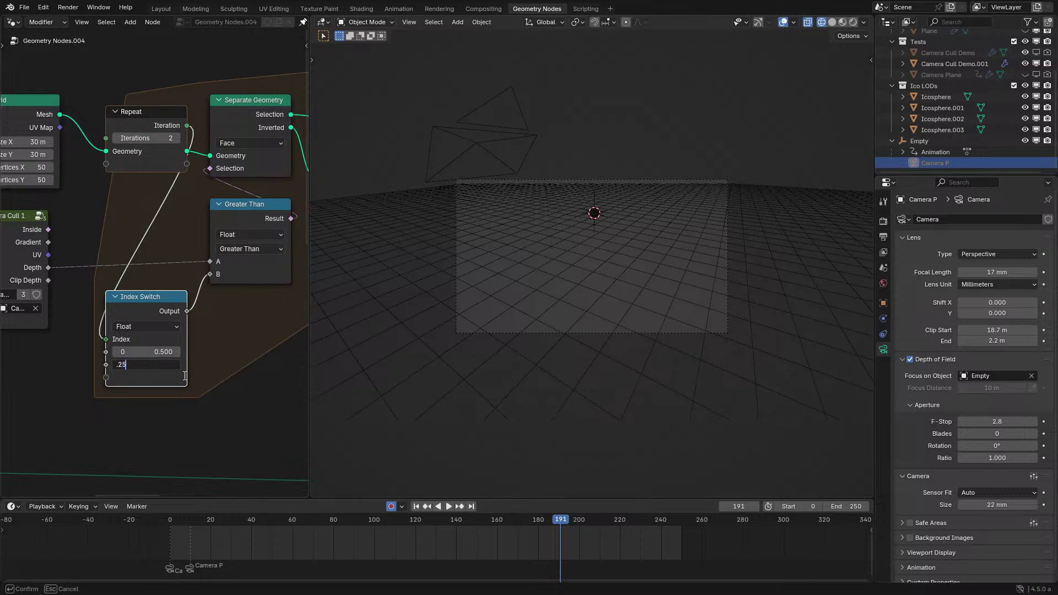
text(25)
key(Return)
key(space)
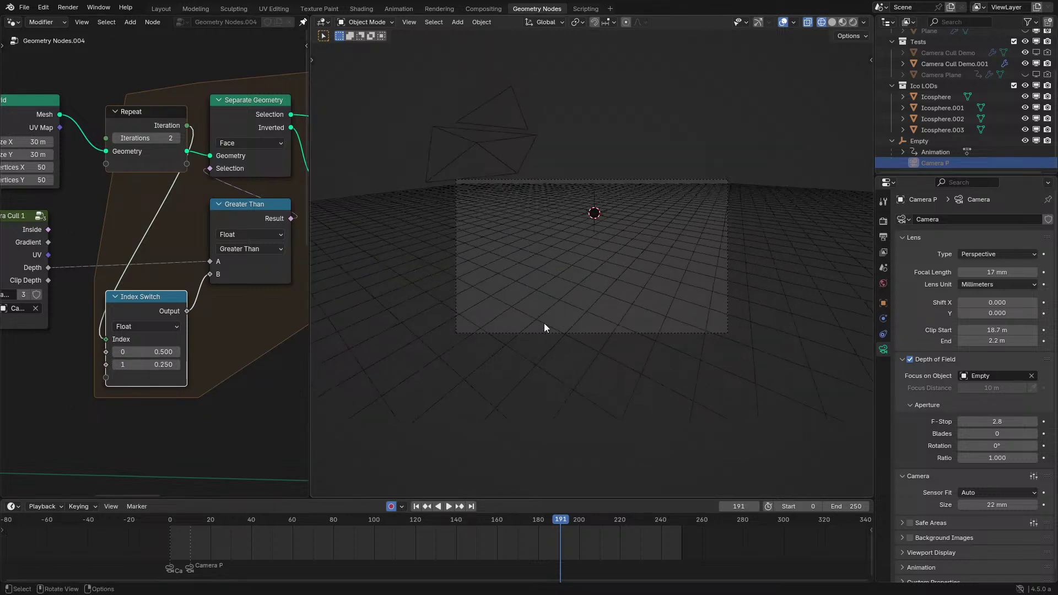
key(space)
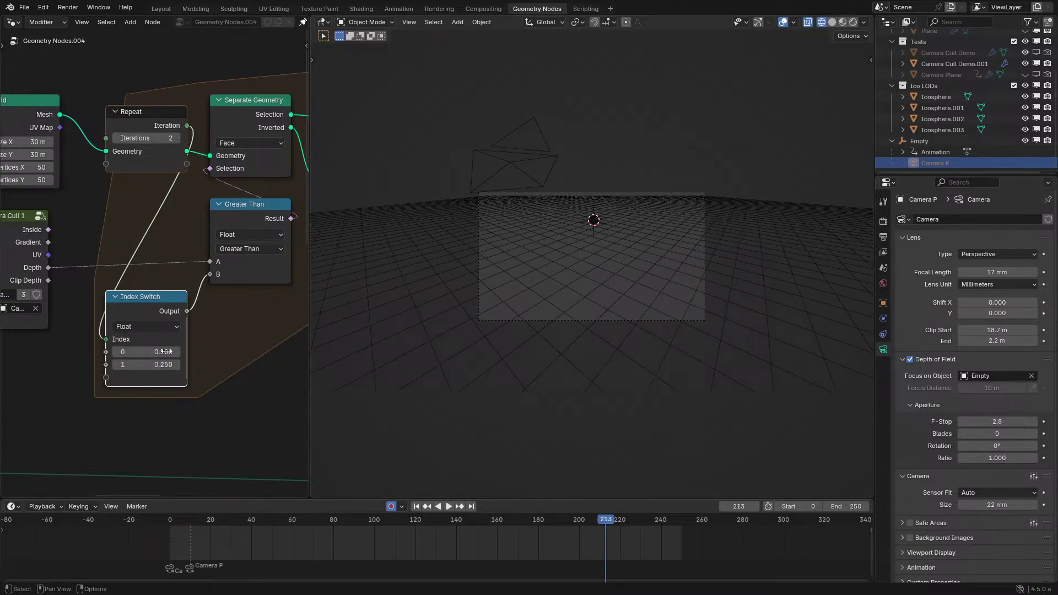
Connect Camera Cull 1's Gradient output to Greater Than's A input and remove the temporary Viewer node.
ctrl+shift+click(11, 251)
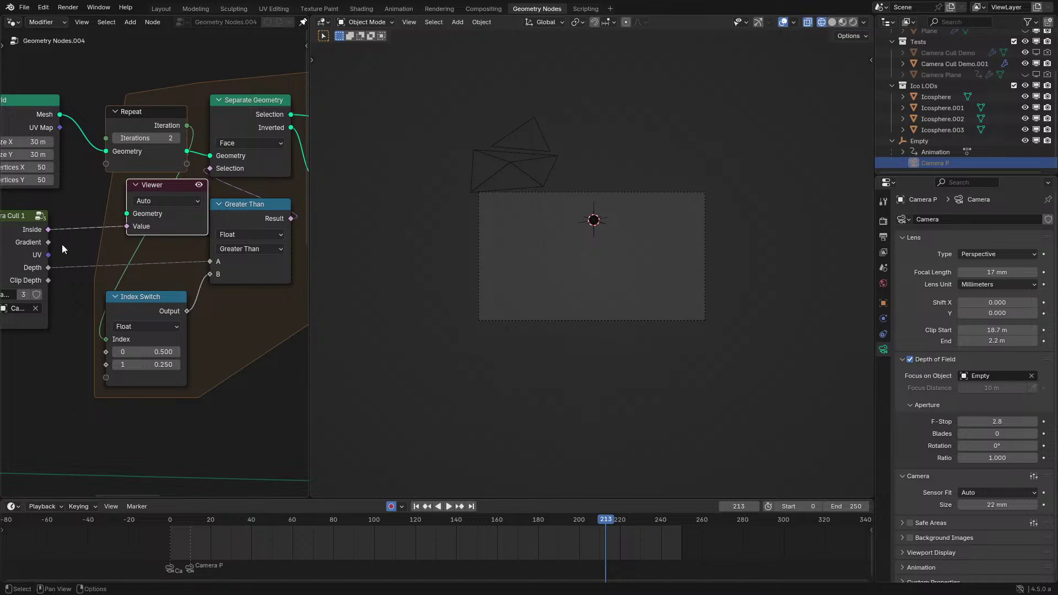
drag(48, 242, 112, 322)
drag(165, 276, 217, 257)
key(x)
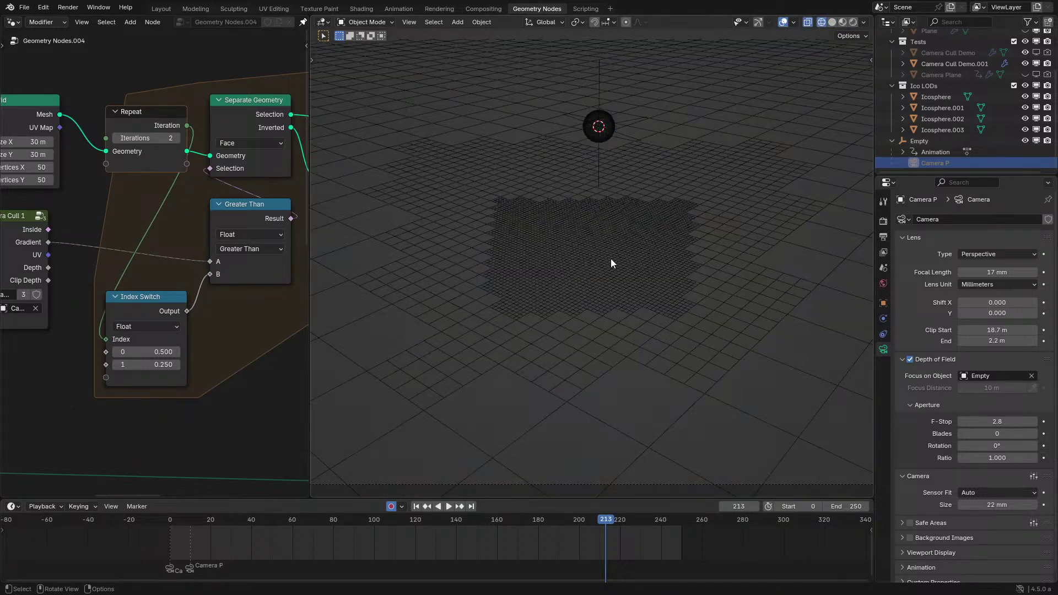
Play the animation and move the Index Switch up so it sits directly beneath the Repeat input node.
key(space)
drag(133, 309, 133, 217)
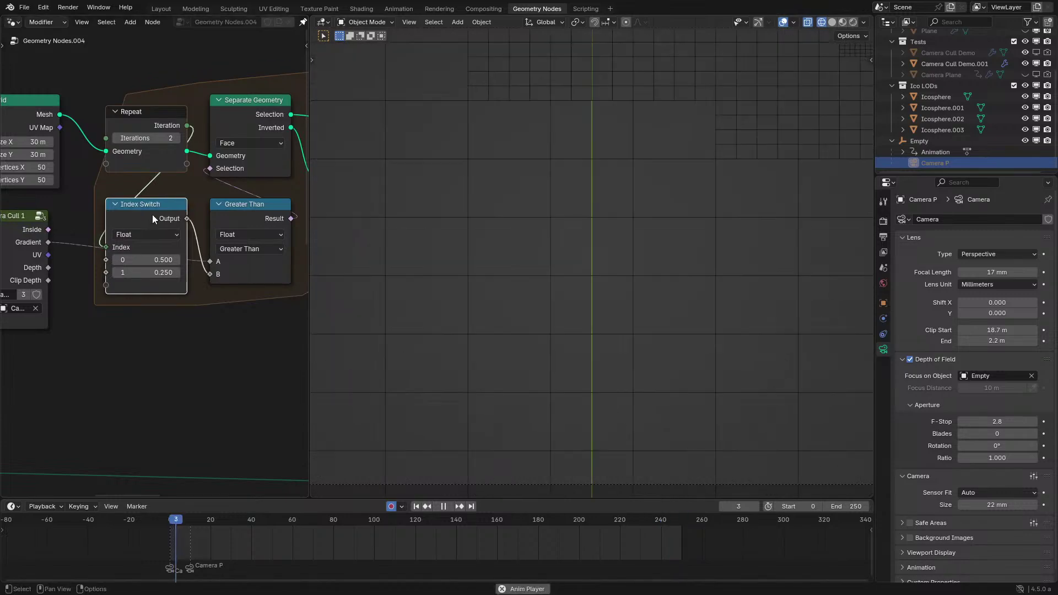
middle_drag(152, 214, 154, 276)
scroll(157, 264, up, 1)
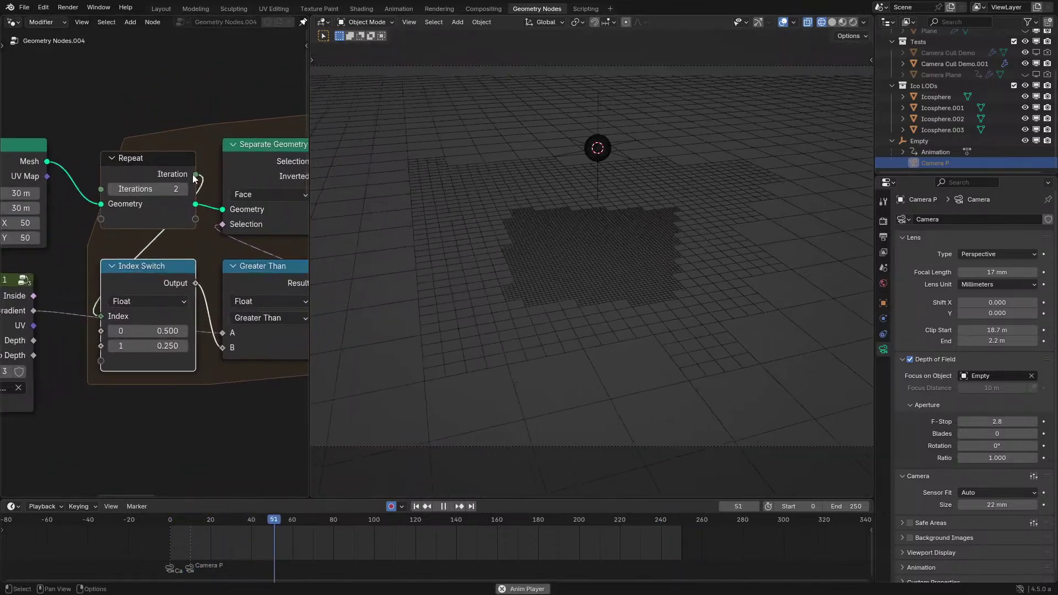
drag(146, 332, 117, 332)
key(Escape)
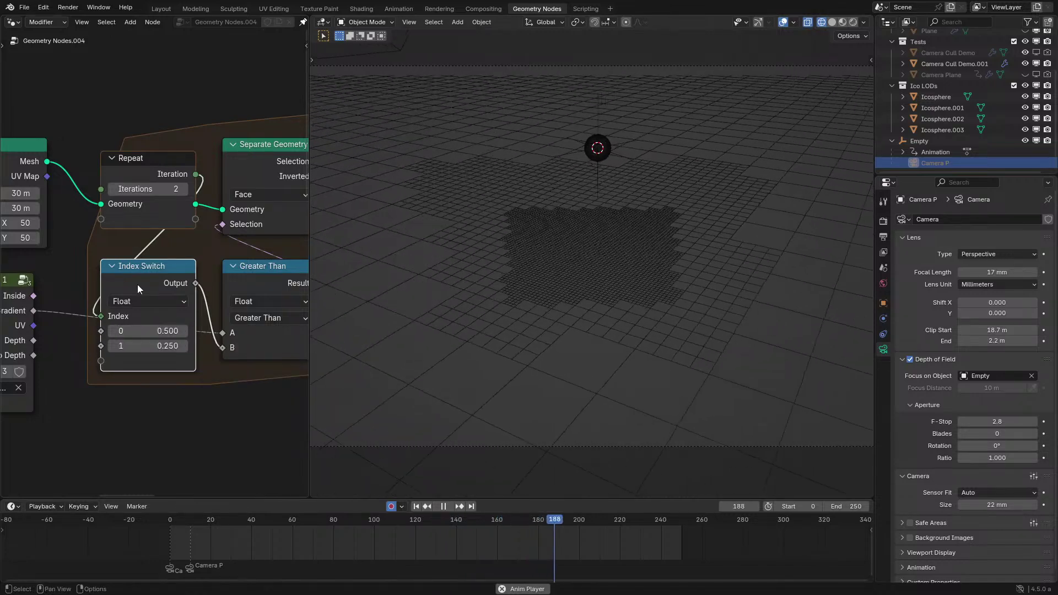
Add a third item to the Index Switch and set indices 0, 1 and 2 to 0.750, 0.500 and 0.250.
key(n)
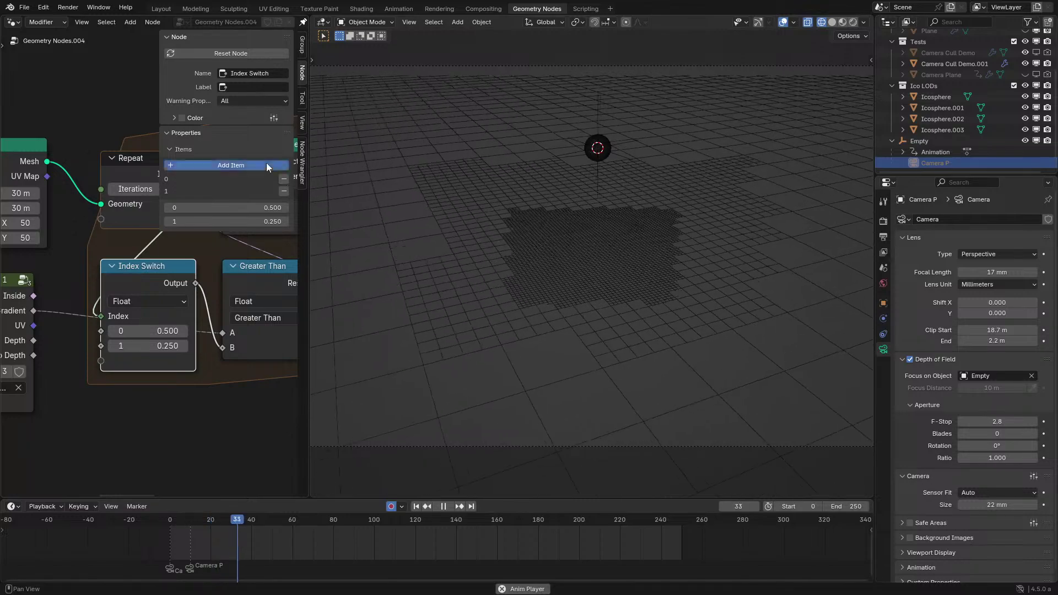
click(266, 164)
key(n)
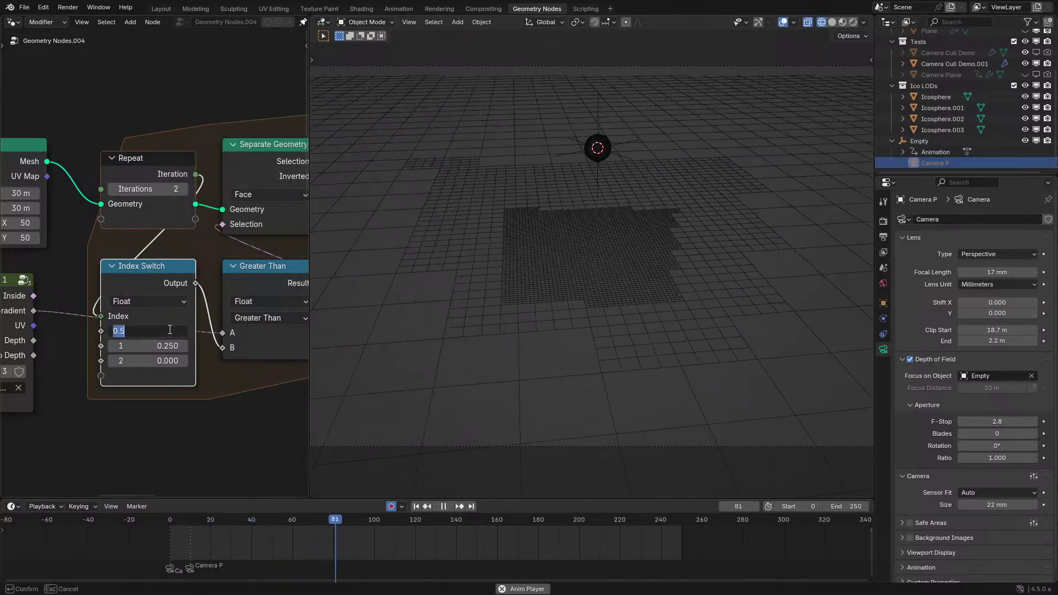
click(165, 331)
text(.75)
click(168, 345)
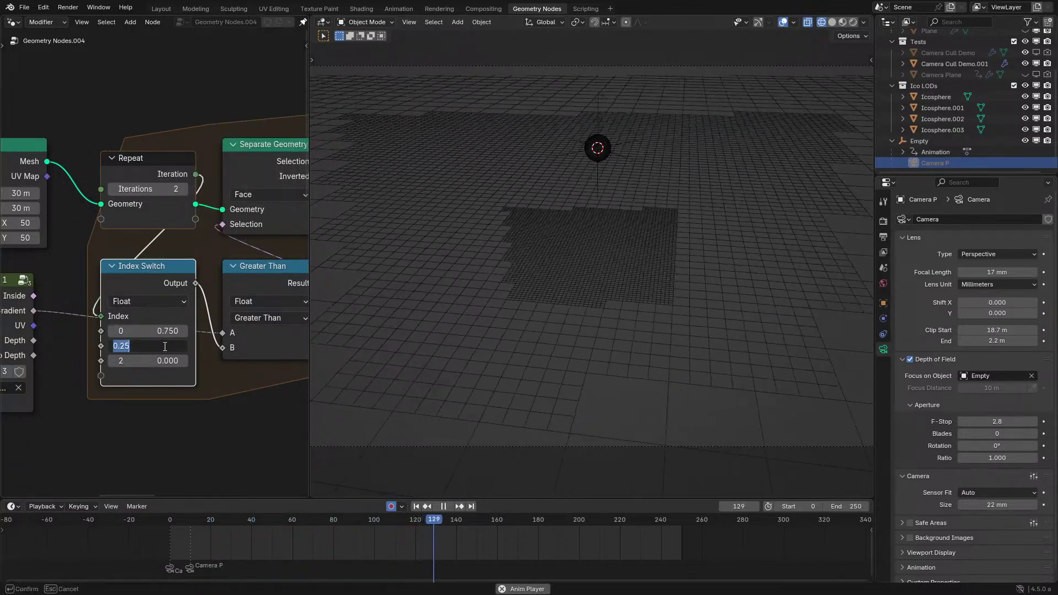
text(.5)
click(161, 361)
text(.25)
key(Return)
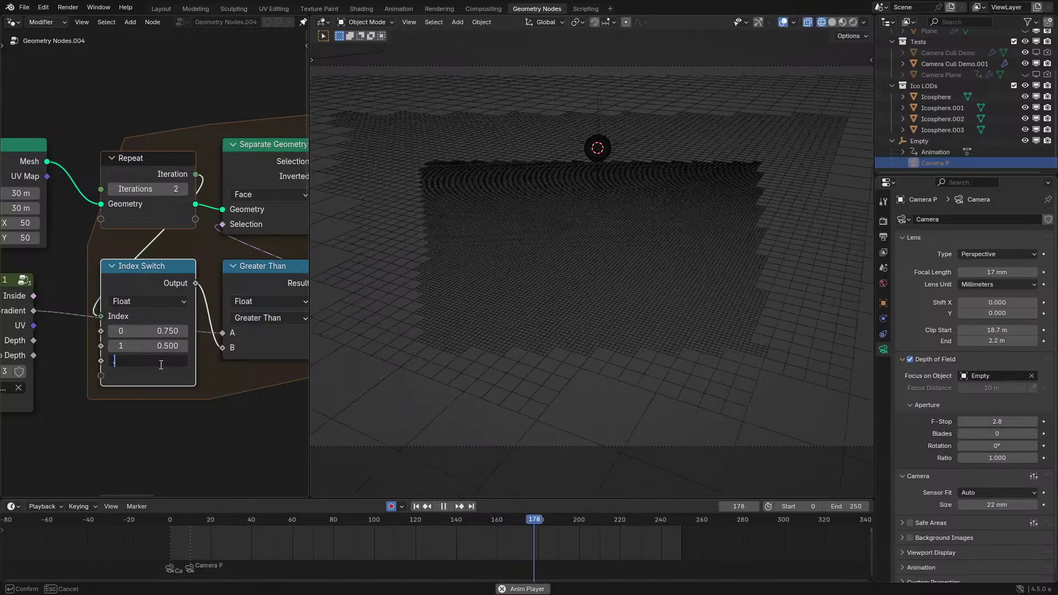
Set the Repeat zone's Iterations to 3 and stop the animation playback.
click(184, 189)
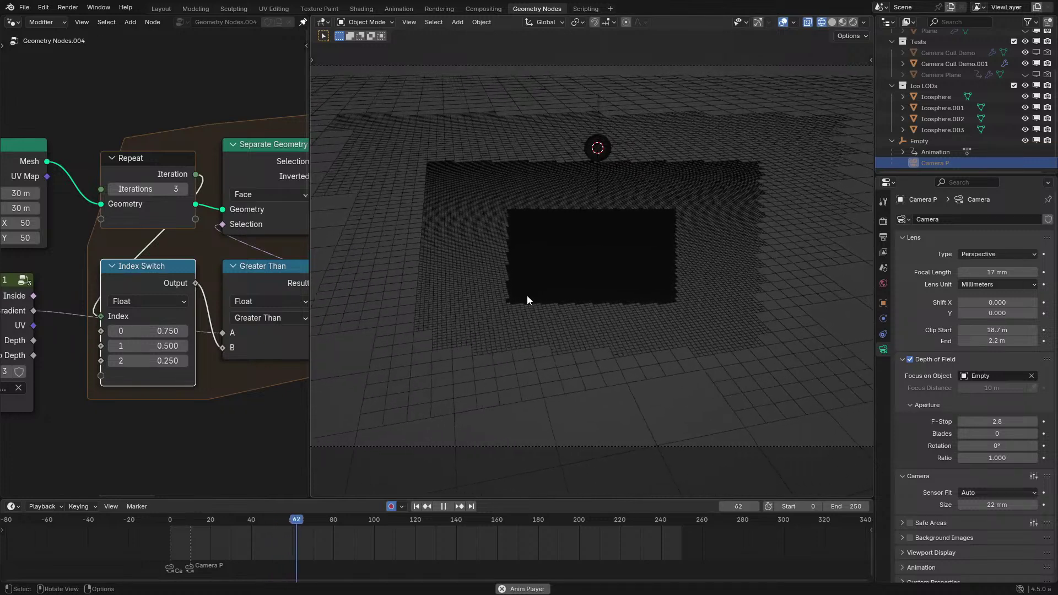
key(space)
scroll(594, 310, down, 1)
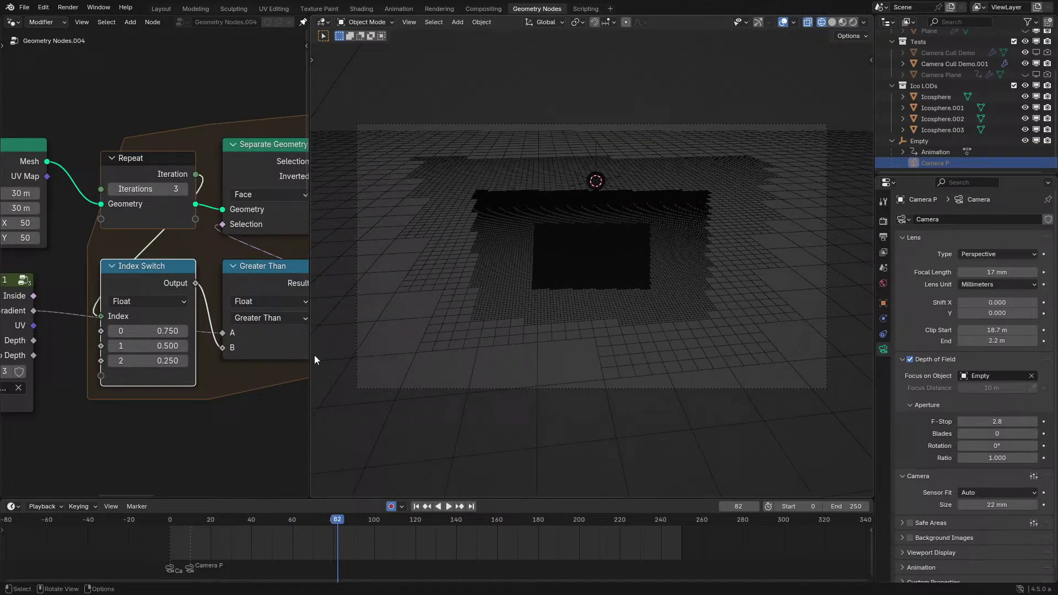
Connect Camera Cull 1's Clip Depth to Greater Than's A input and inspect the subdivided grid from outside the camera.
middle_drag(65, 315, 158, 274)
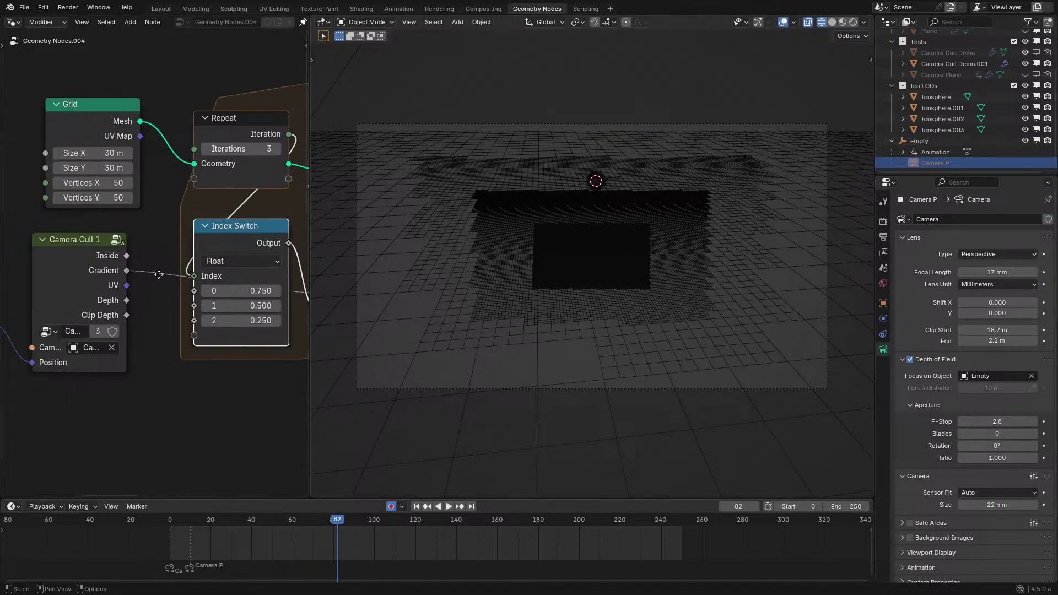
drag(127, 315, 200, 292)
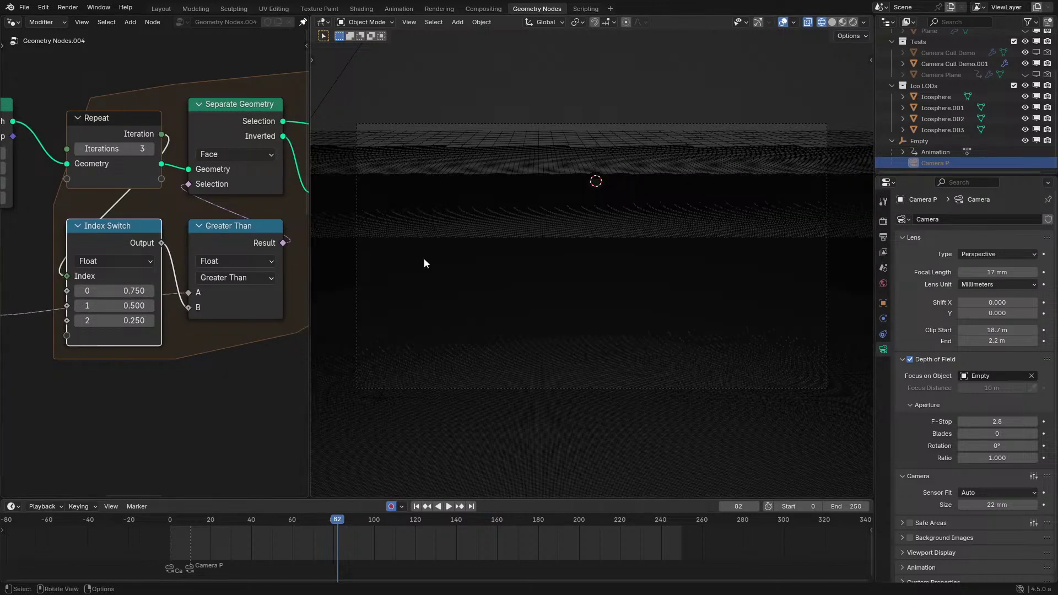
scroll(530, 253, up, 3)
middle_drag(443, 261, 603, 242)
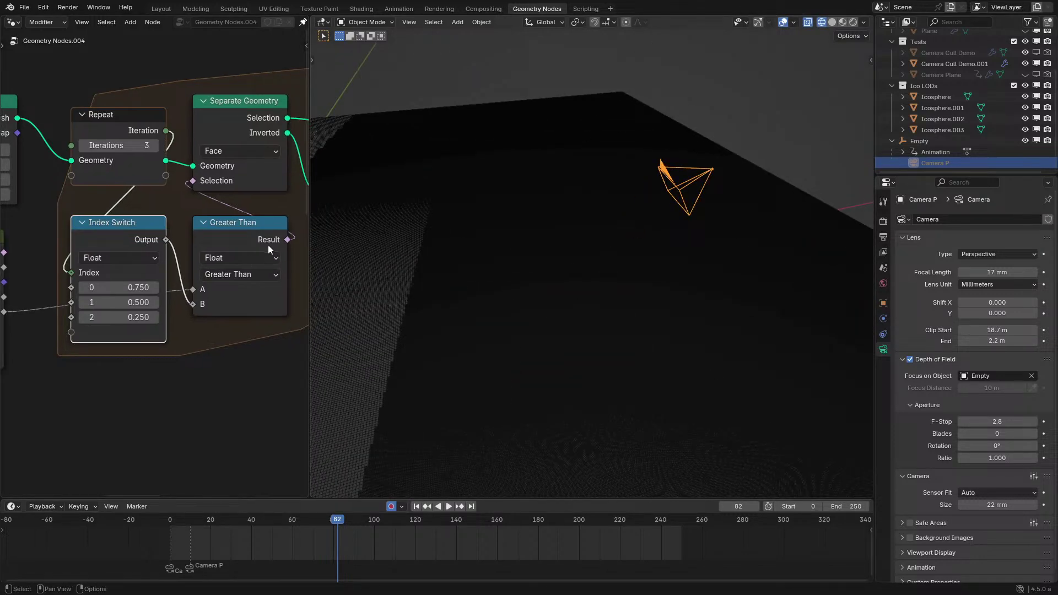
Maximize the node editor and add a Boolean Math And node fed by the Greater Than result.
key(ctrl+space)
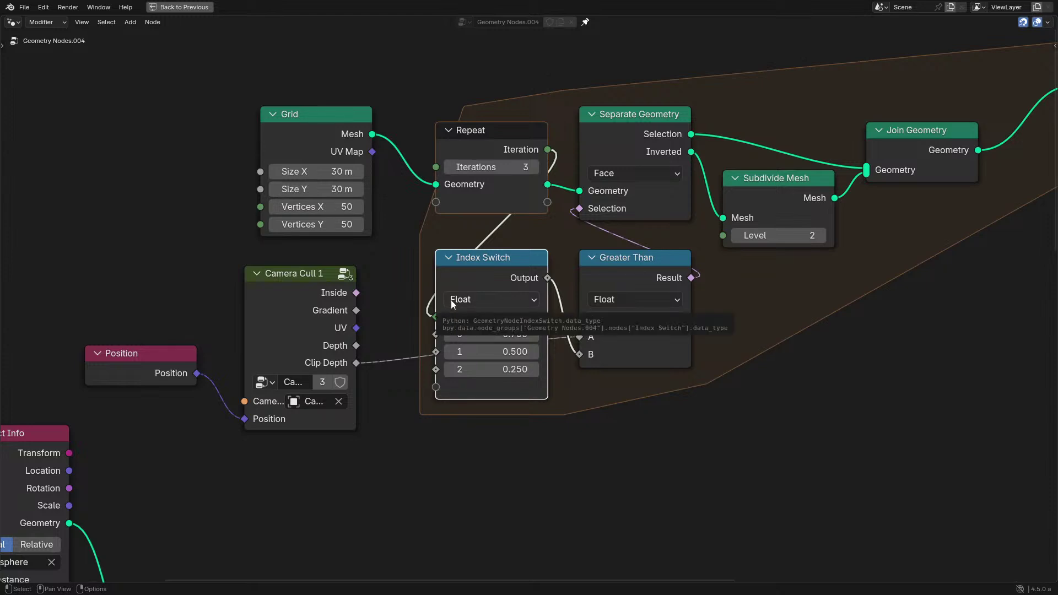
drag(691, 278, 754, 369)
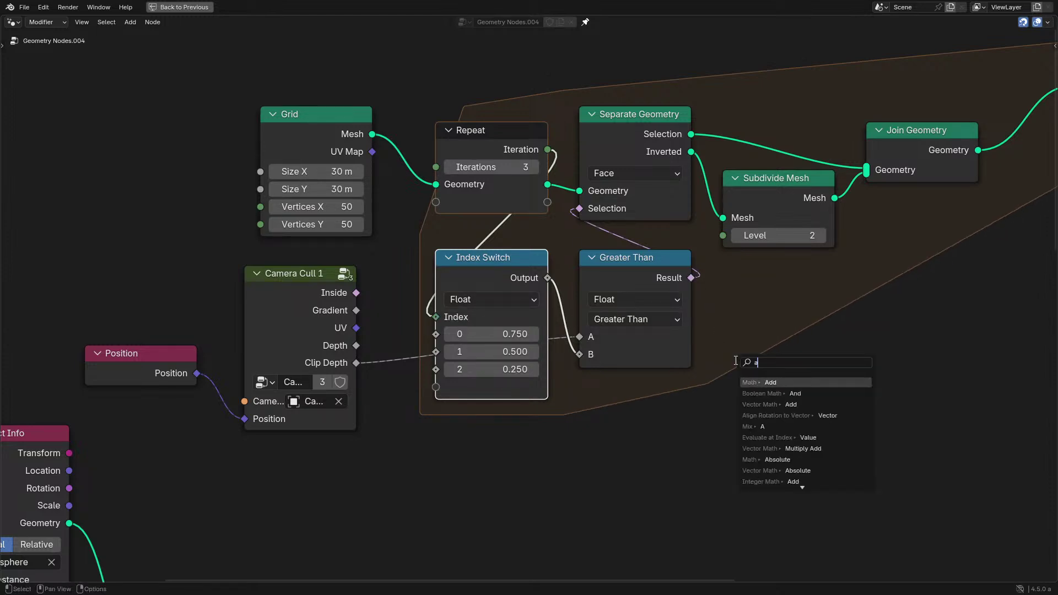
text(an)
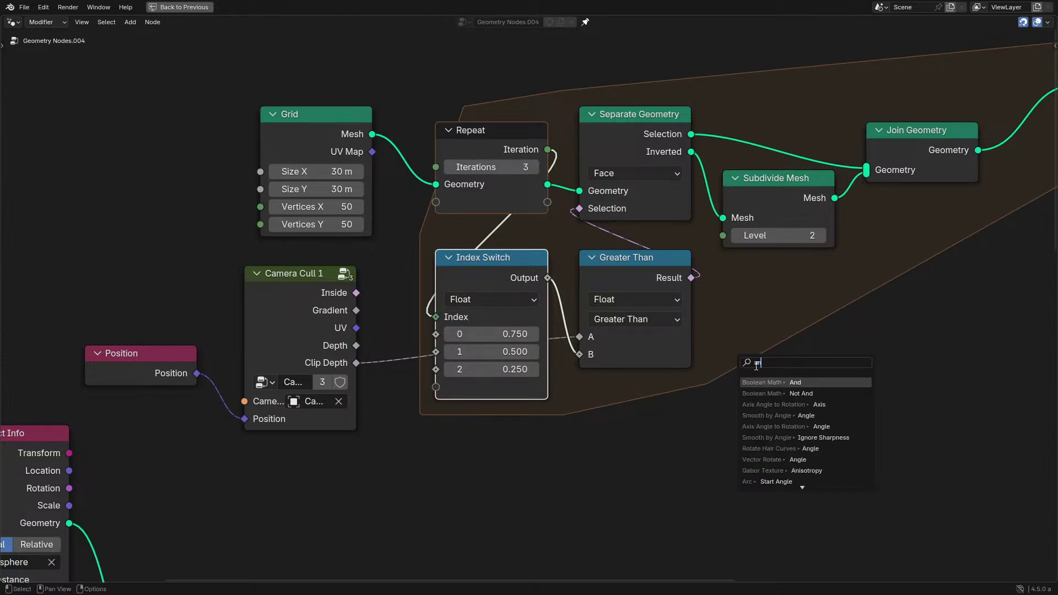
key(Return)
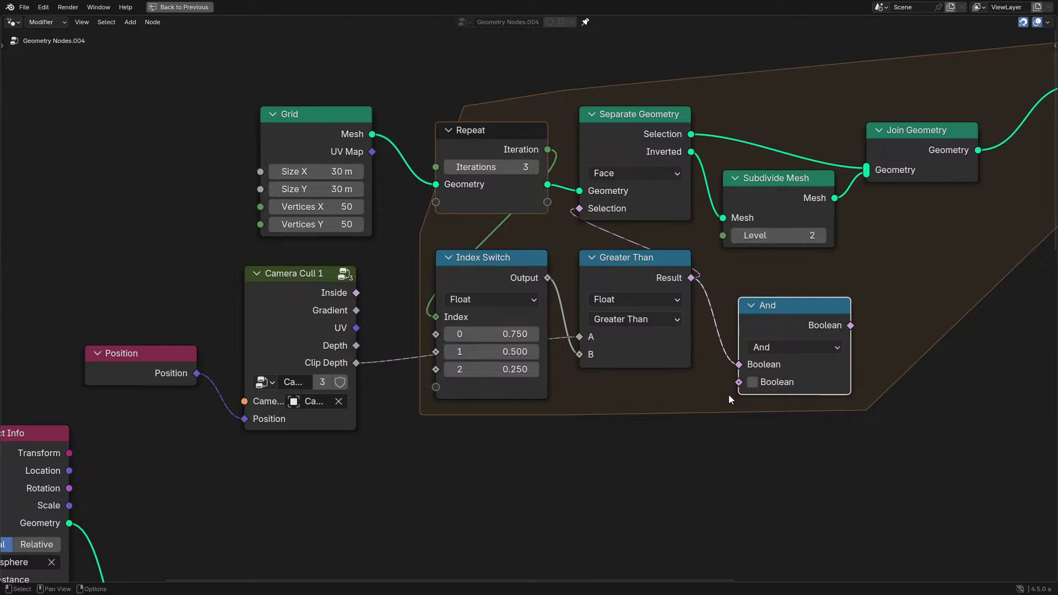
Add a Compare node fed by Clip Depth, set it to Equal, and set both B and Epsilon to 0.500.
drag(353, 366, 487, 451)
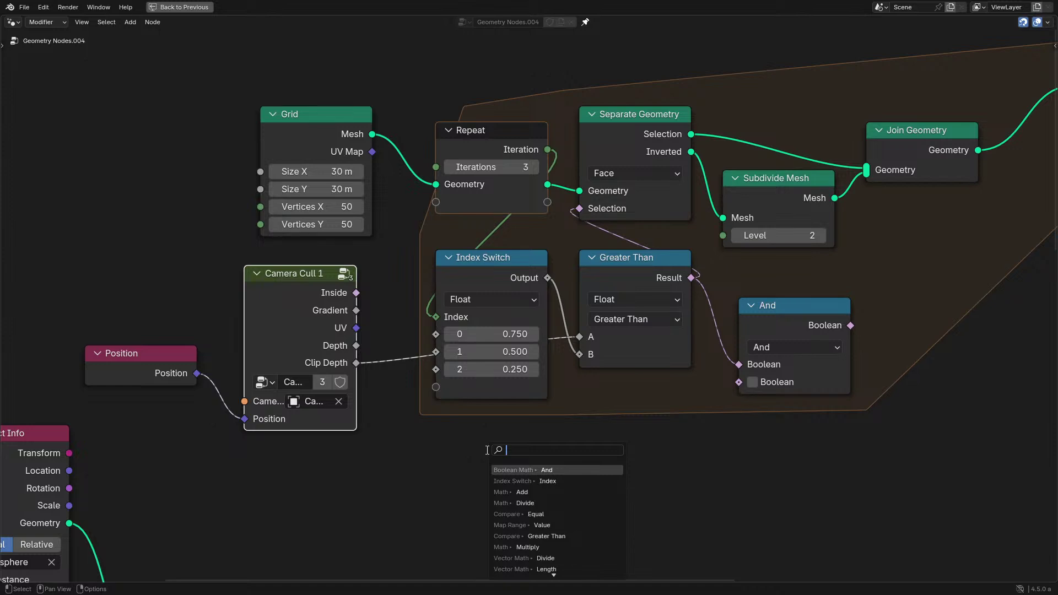
text(eq)
click(543, 481)
click(618, 460)
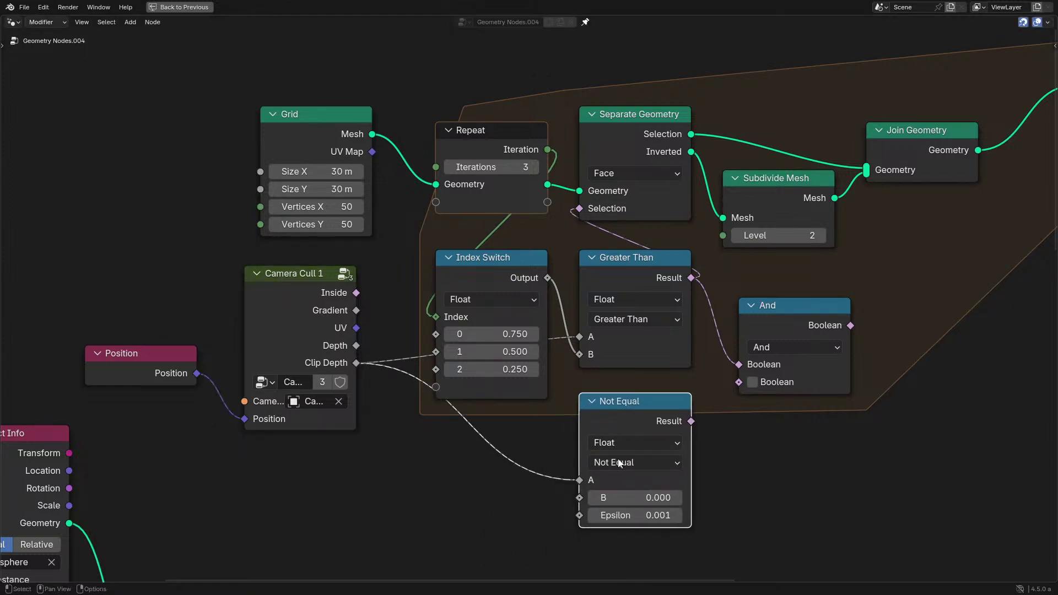
click(619, 463)
click(619, 424)
click(634, 498)
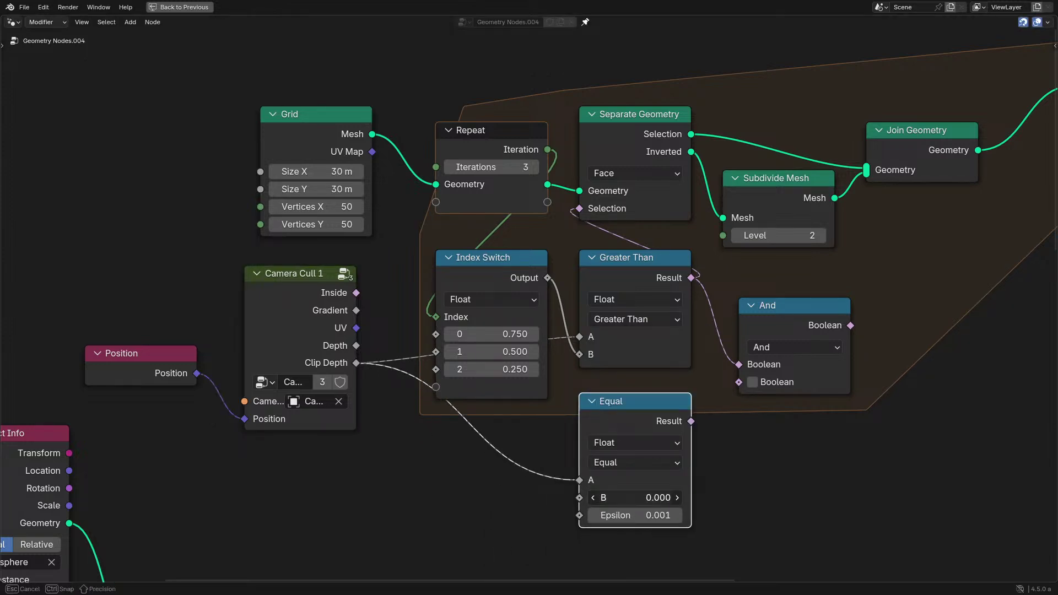
drag(634, 497, 633, 516)
text(0.5)
key(Return)
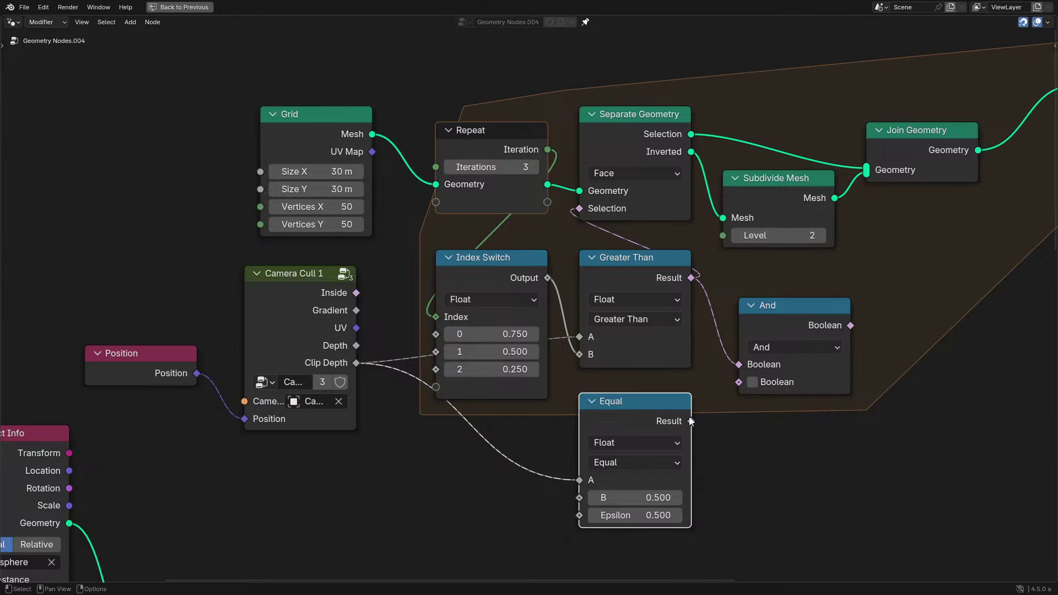
Connect the Equal result to And's second Boolean input and And's output to Separate Geometry's Selection.
drag(691, 421, 702, 422)
drag(736, 375, 739, 382)
drag(851, 325, 567, 206)
drag(542, 257, 514, 261)
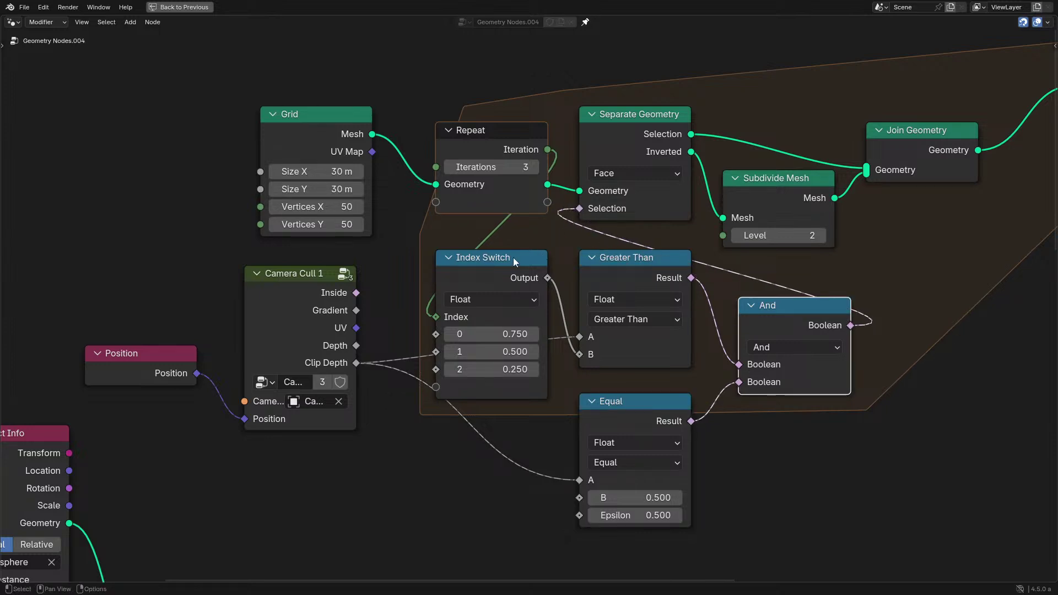
Examine the demo grid's subdivision around the camera in a maximized 3D viewport, then restore the layout.
key(shift+F5)
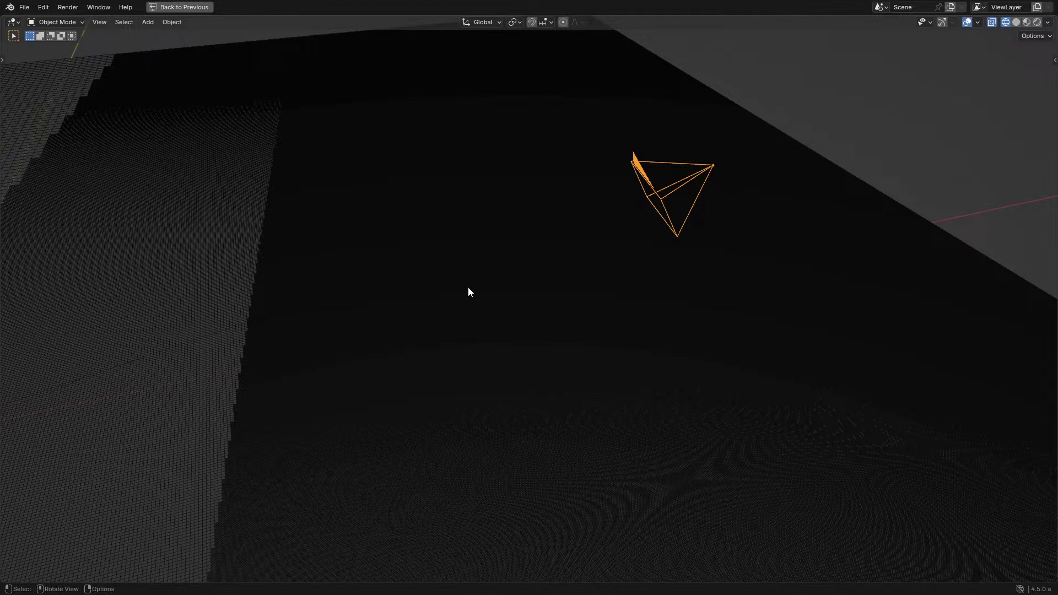
click(461, 289)
scroll(462, 288, down, 3)
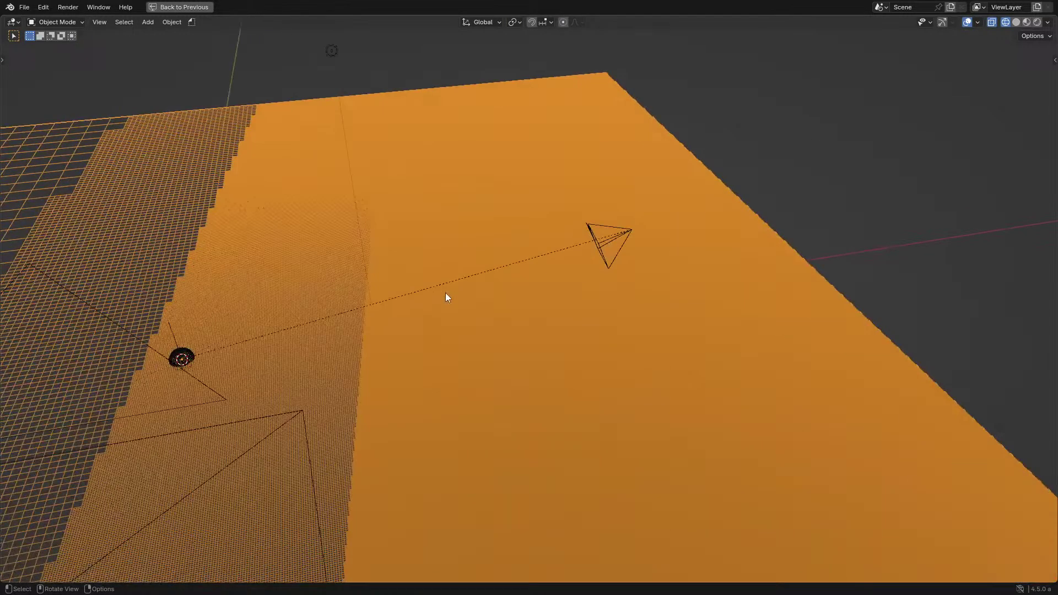
middle_drag(445, 293, 364, 316)
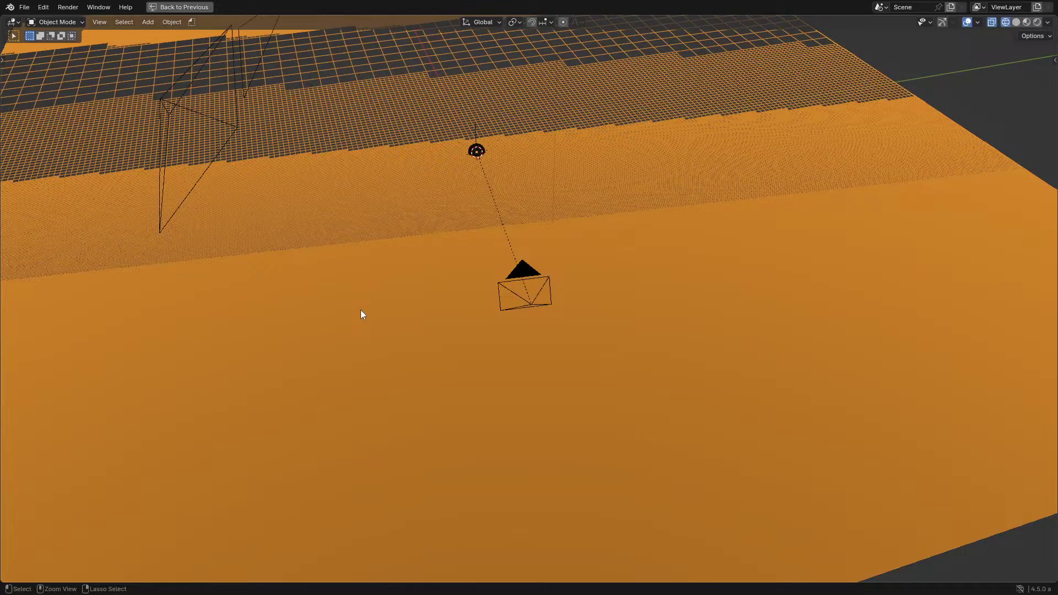
key(ctrl+space)
Reduce the Repeat zone's Iterations to 2.
scroll(215, 312, down, 4)
middle_drag(215, 313, 136, 282)
scroll(137, 282, up, 3)
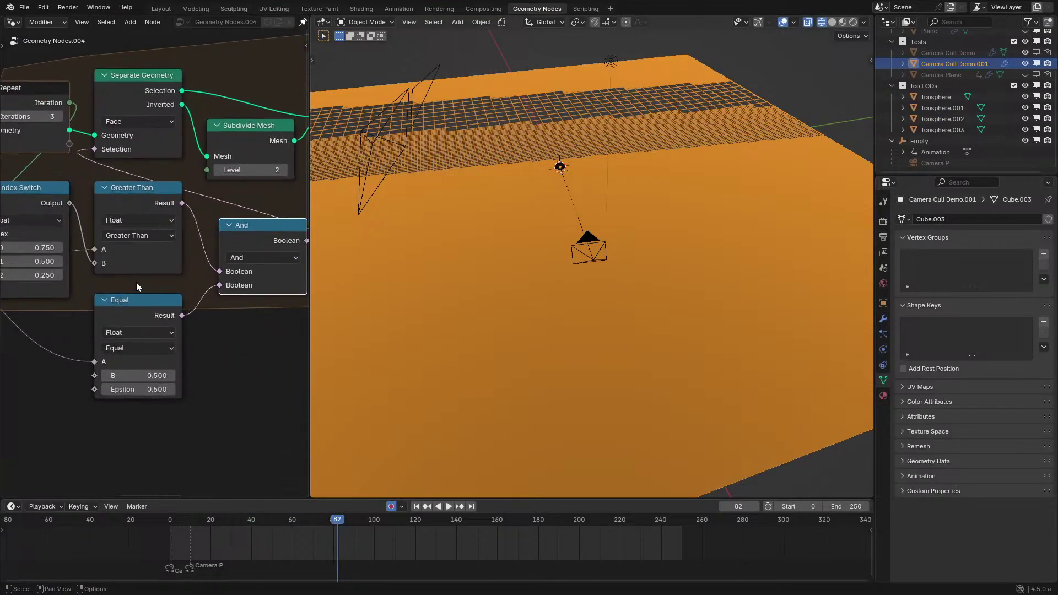
scroll(137, 282, up, 1)
middle_drag(220, 264, 220, 271)
middle_drag(12, 266, 138, 299)
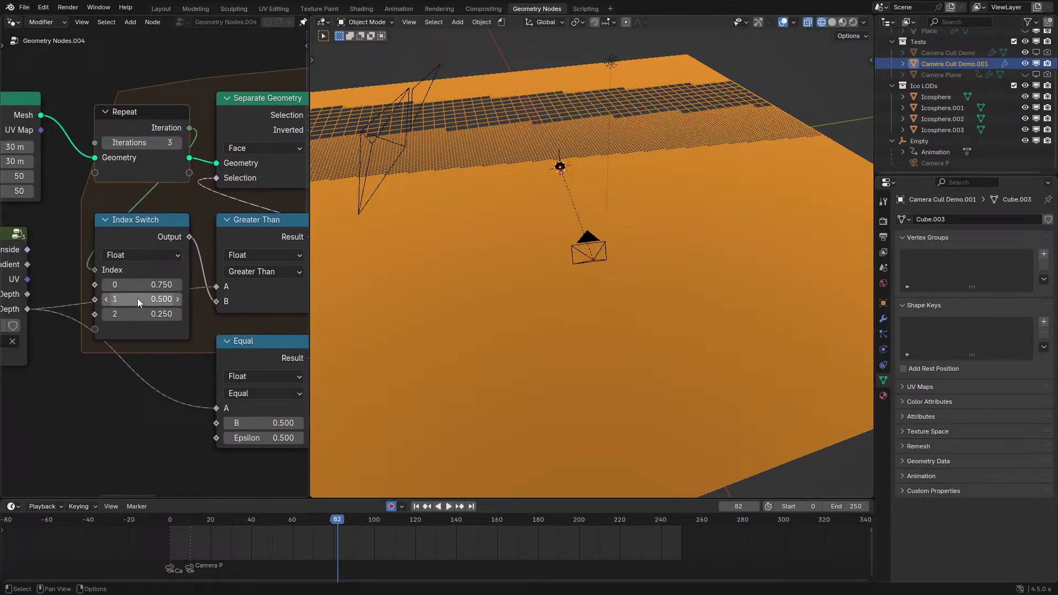
click(104, 142)
scroll(165, 248, down, 1)
middle_drag(225, 315, 59, 263)
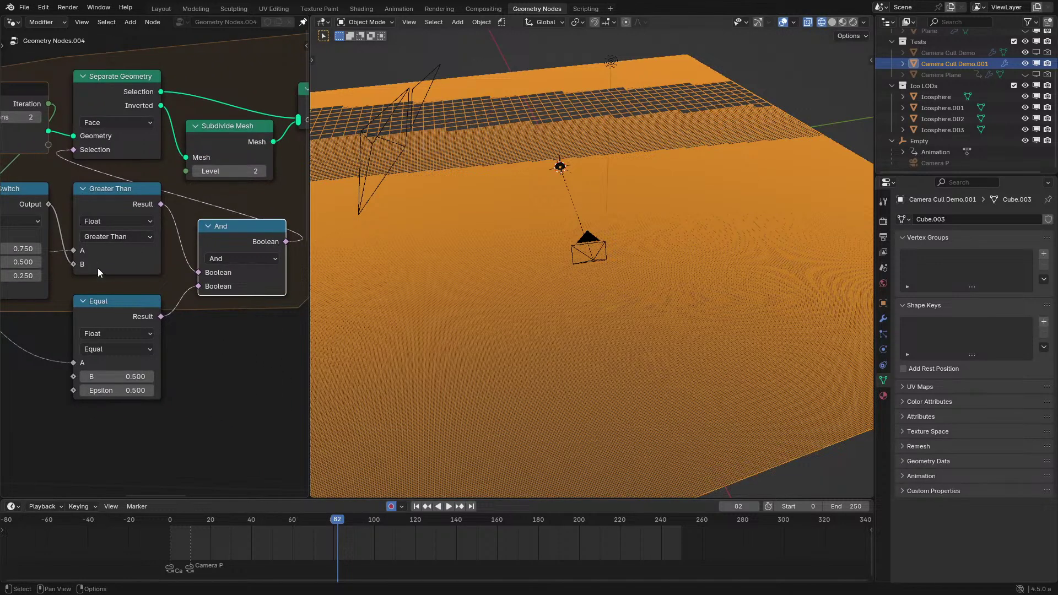
Preview the Greater Than result on the Grid mesh with a Viewer and play the animation.
scroll(144, 205, down, 3)
middle_drag(125, 177, 236, 225)
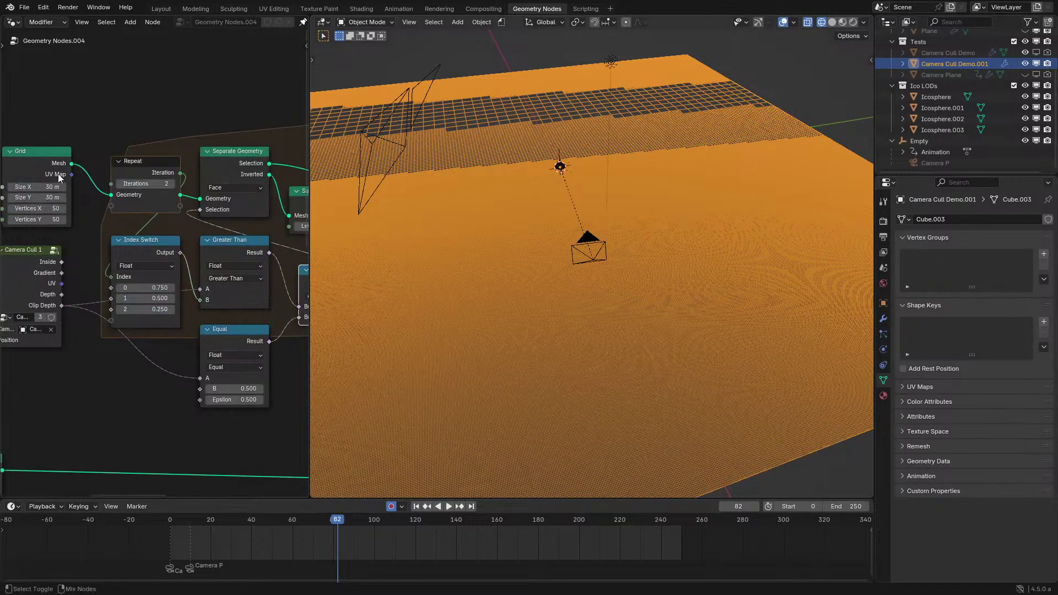
ctrl+shift+click(58, 175)
ctrl+shift+click(240, 255)
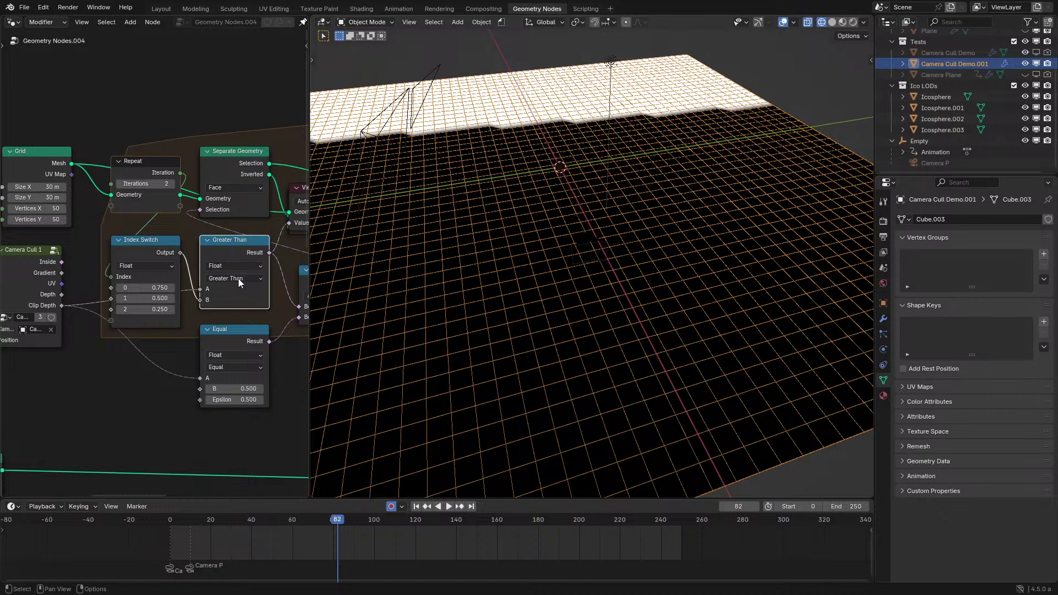
middle_drag(238, 279, 186, 287)
key(space)
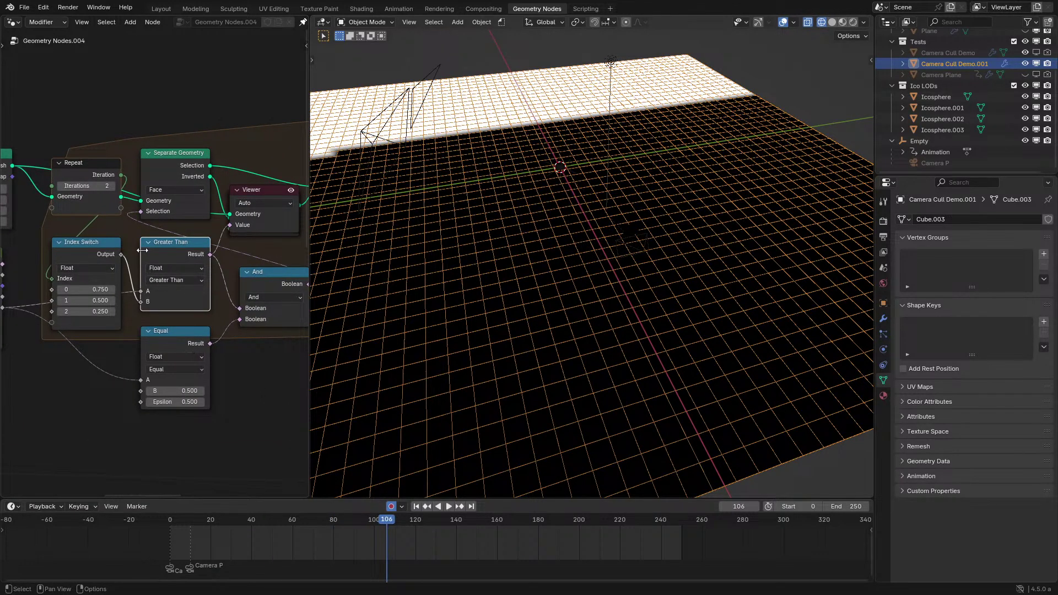
Preview the Equal result and the And output in the Viewer while playing the animation.
scroll(165, 297, down, 1)
ctrl+shift+click(171, 329)
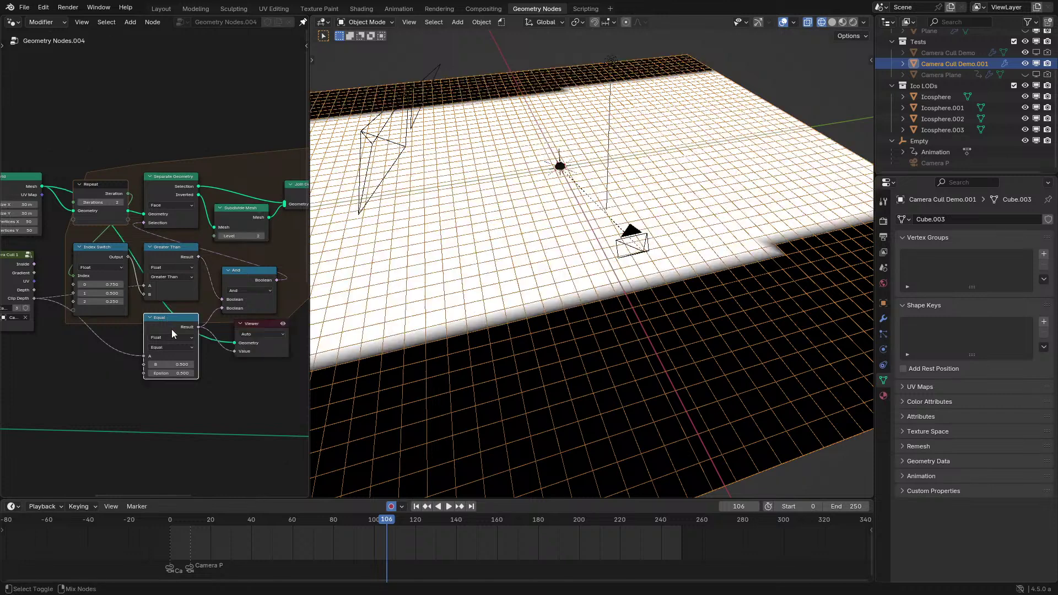
key(space)
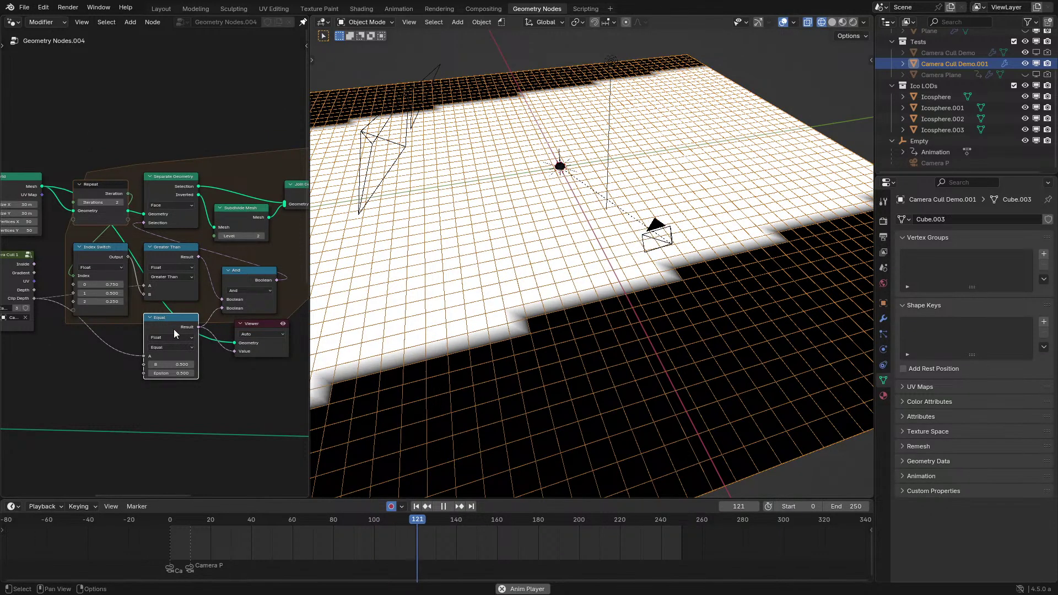
ctrl+shift+click(233, 277)
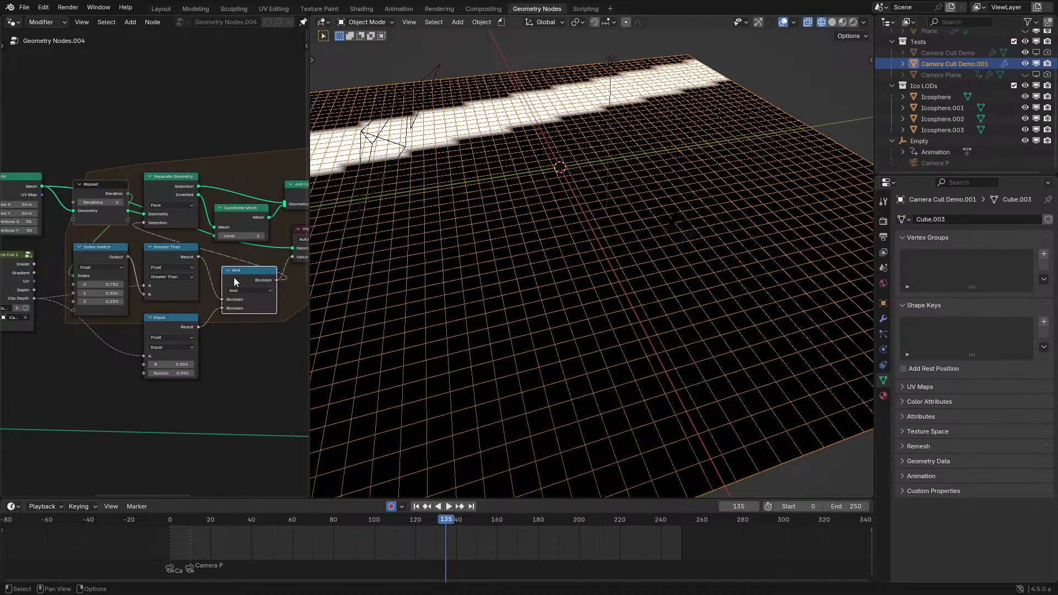
key(space)
Change the Greater Than compare node's operation to Less Than.
middle_drag(84, 252, 110, 276)
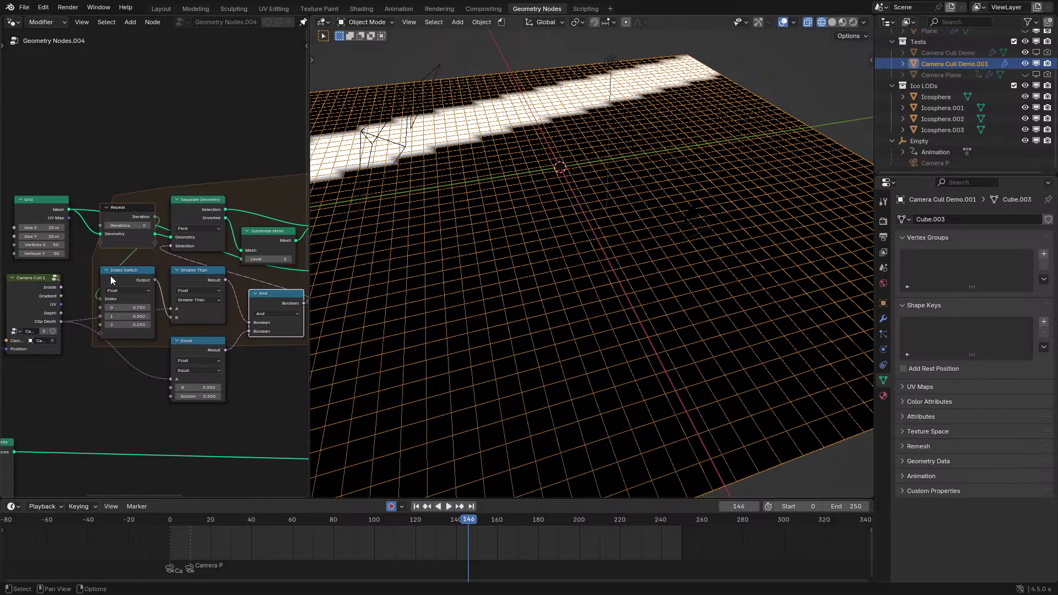
scroll(152, 263, up, 2)
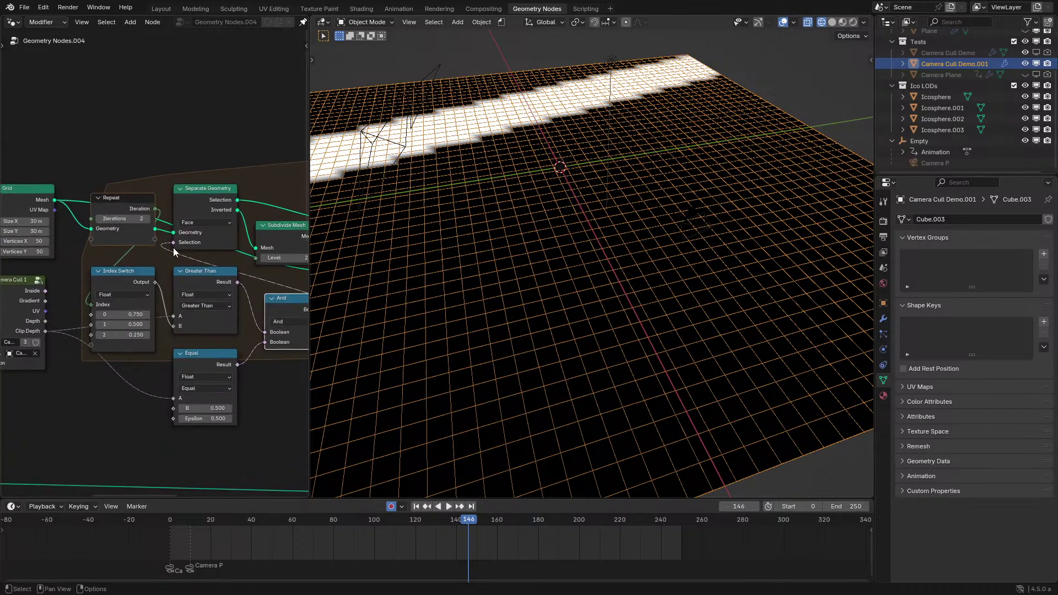
click(215, 309)
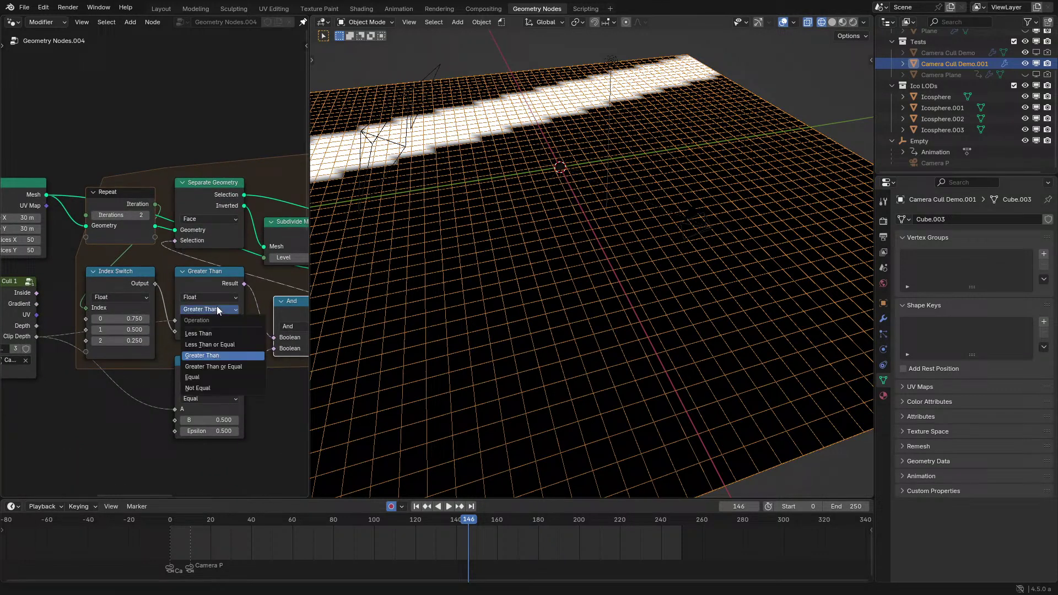
click(216, 333)
middle_drag(232, 311, 125, 361)
scroll(165, 286, up, 2)
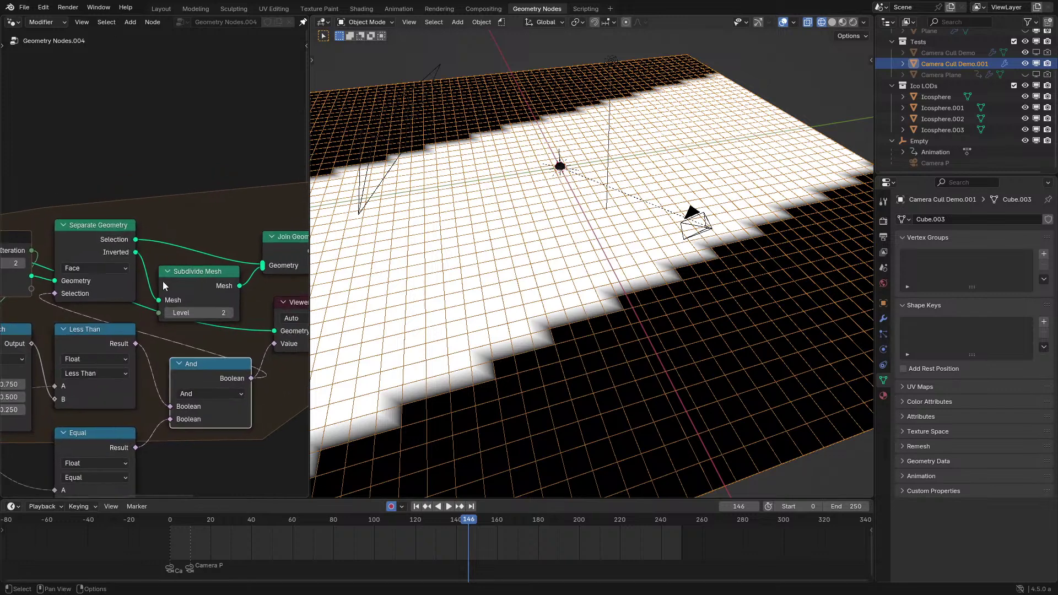
Insert a duplicate of the Subdivide Mesh node between Separate Geometry's Selection output and Join Geometry.
key(ctrl+space)
click(606, 326)
key(shift+d)
click(617, 239)
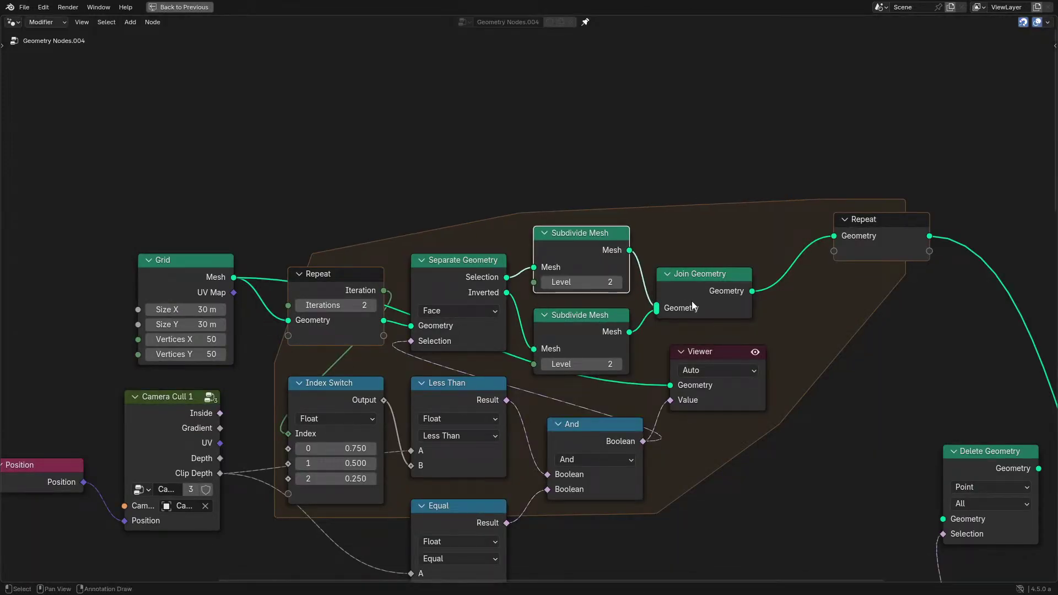
Connect Separate Geometry's Inverted output directly to Join Geometry and delete the original Subdivide Mesh node.
drag(506, 293, 512, 307)
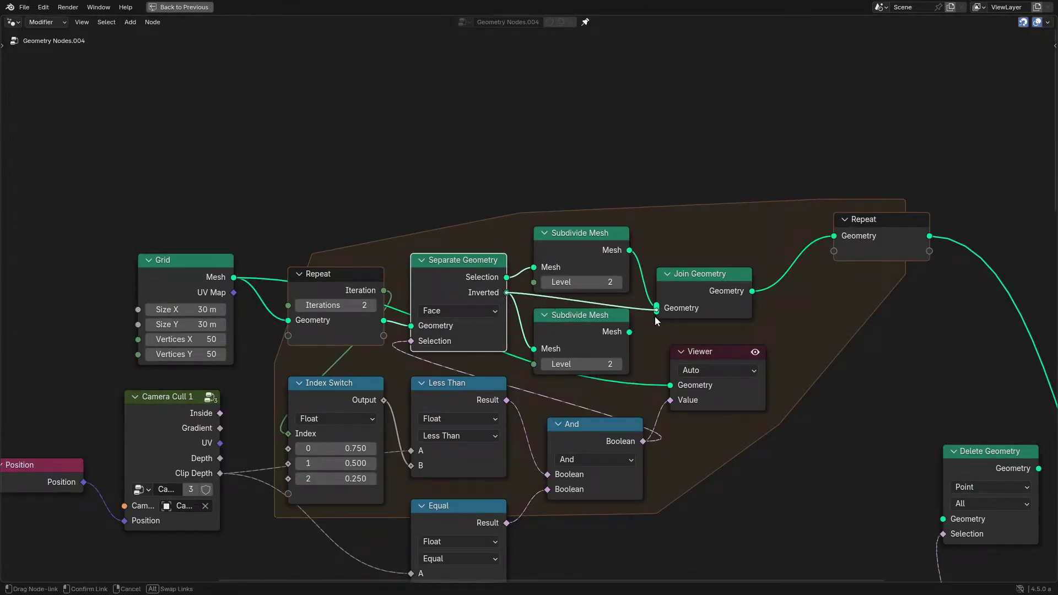
drag(655, 316, 656, 310)
click(614, 317)
key(x)
scroll(513, 348, down, 2)
middle_drag(422, 375, 442, 316)
key(ctrl+space)
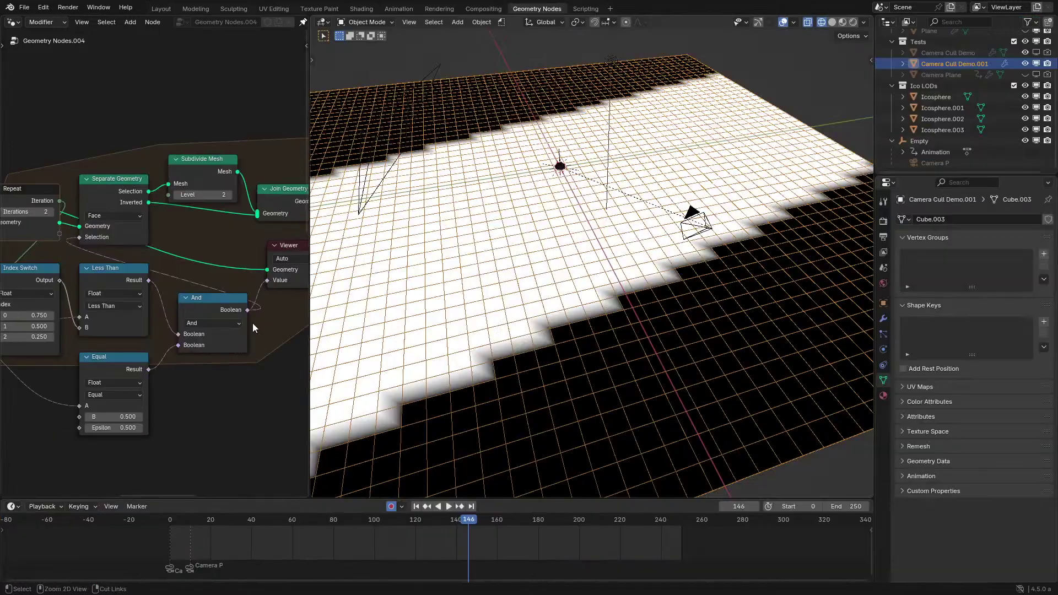
Preview the Less Than and And results on the grid, and delete the Viewer node.
ctrl+shift+click(114, 269)
middle_drag(134, 260, 166, 279)
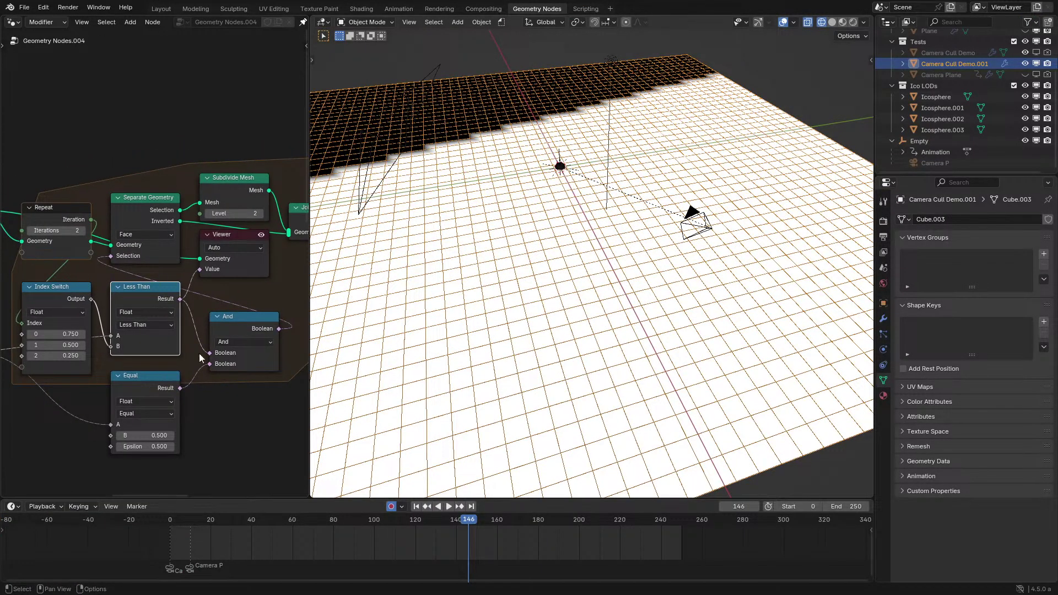
ctrl+shift+click(263, 330)
scroll(277, 258, down, 1)
middle_drag(250, 271, 133, 293)
click(239, 287)
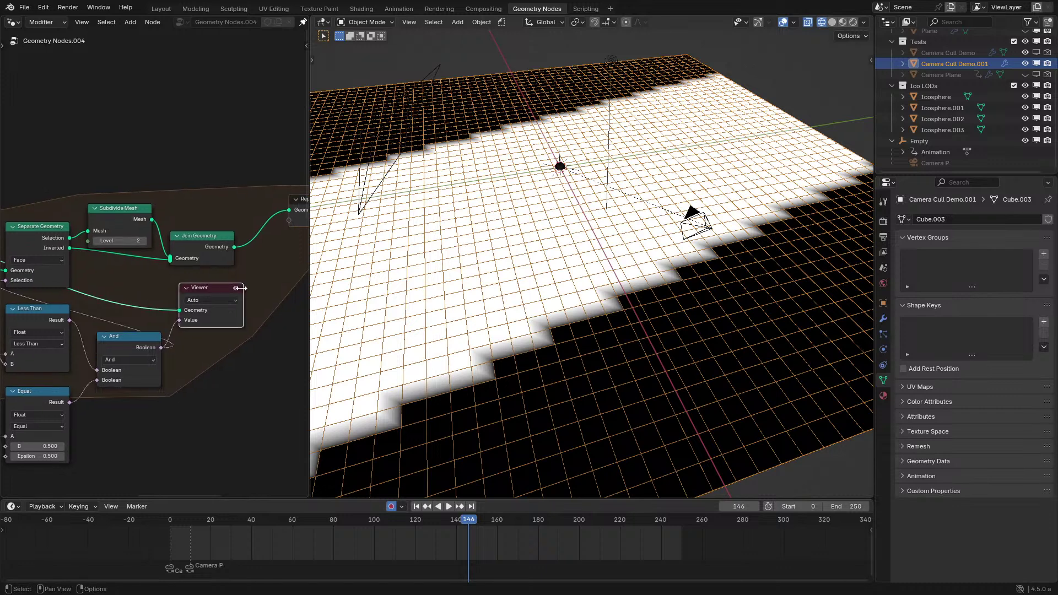
key(x)
Move the Repeat output node next to Join Geometry and collapse the And node.
middle_drag(210, 277, 76, 323)
drag(197, 256, 159, 290)
middle_drag(106, 315, 291, 272)
scroll(275, 276, up, 2)
click(157, 356)
key(h)
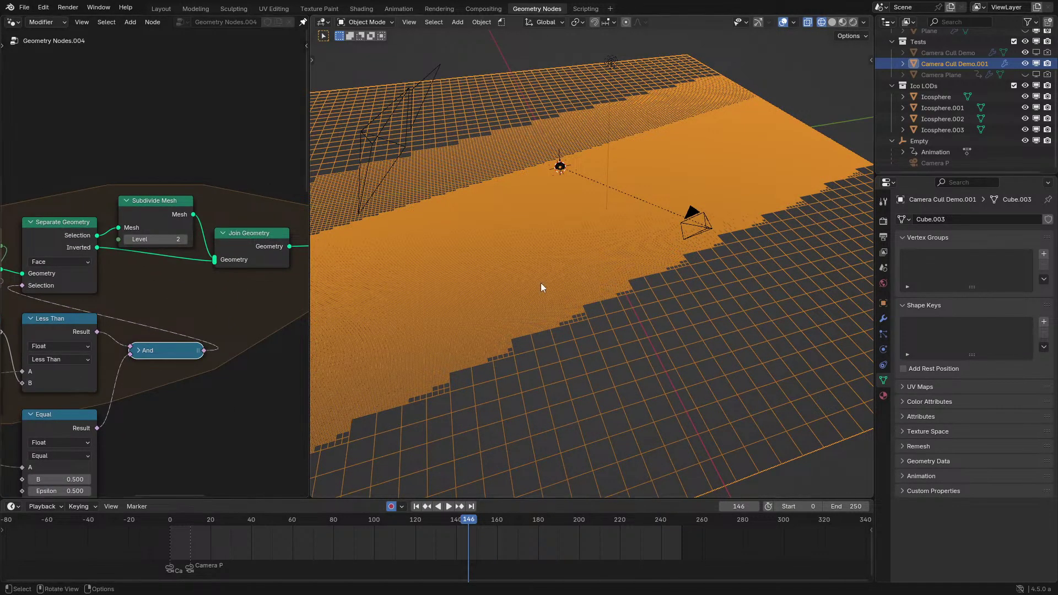
Play a few frames of the animation and examine the subdivided grid from another angle.
middle_drag(540, 283, 513, 302)
key(space)
key(space)
scroll(623, 308, up, 3)
middle_drag(623, 308, 697, 294)
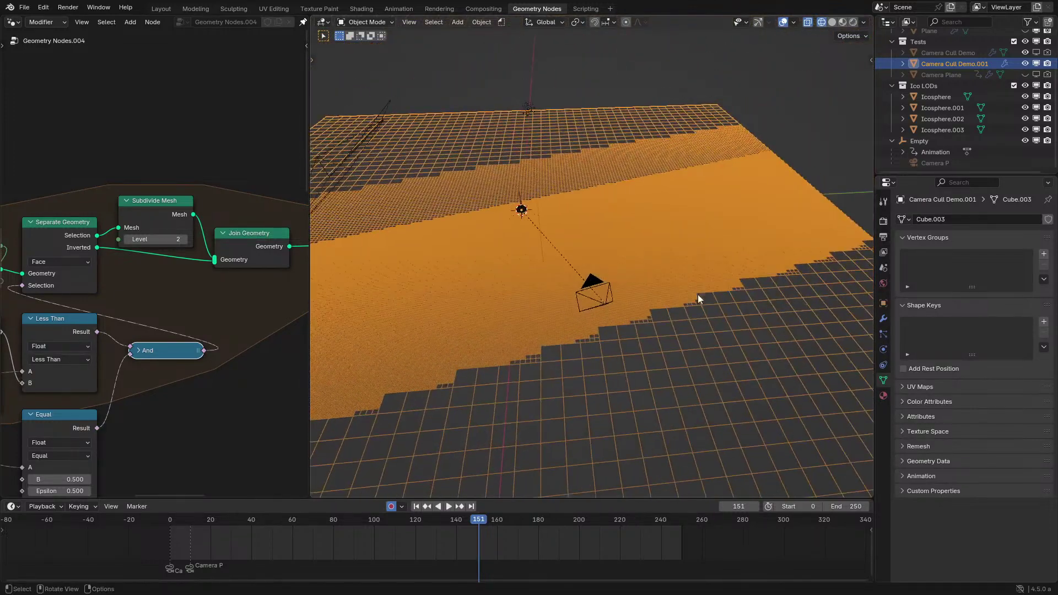
Duplicate the Equal node and the And node, keeping their input links.
key(ctrl+space)
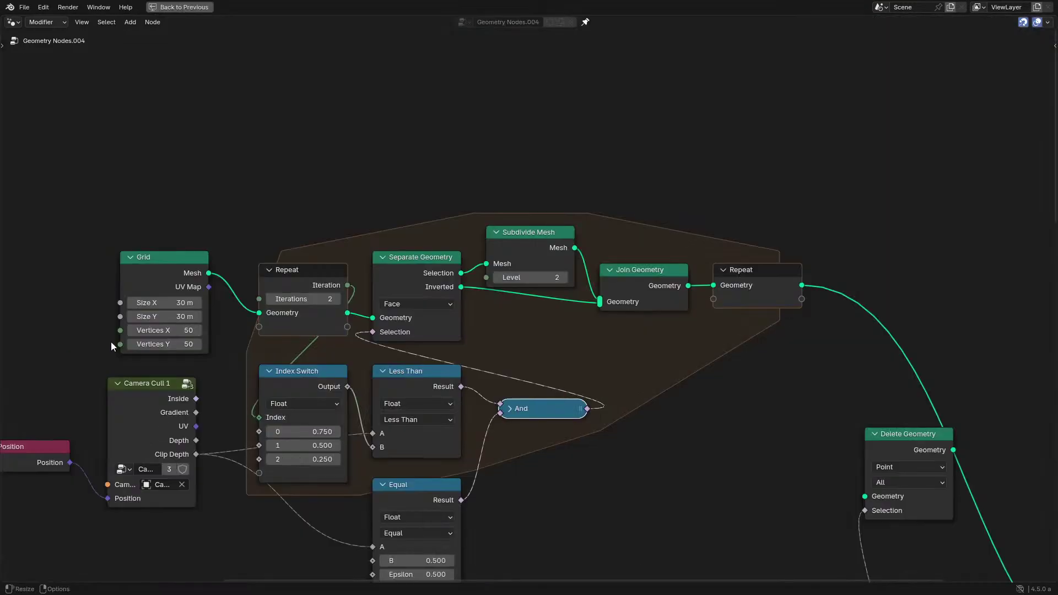
middle_drag(222, 352, 281, 216)
scroll(510, 358, up, 4)
click(484, 437)
key(ctrl+shift+d)
click(552, 556)
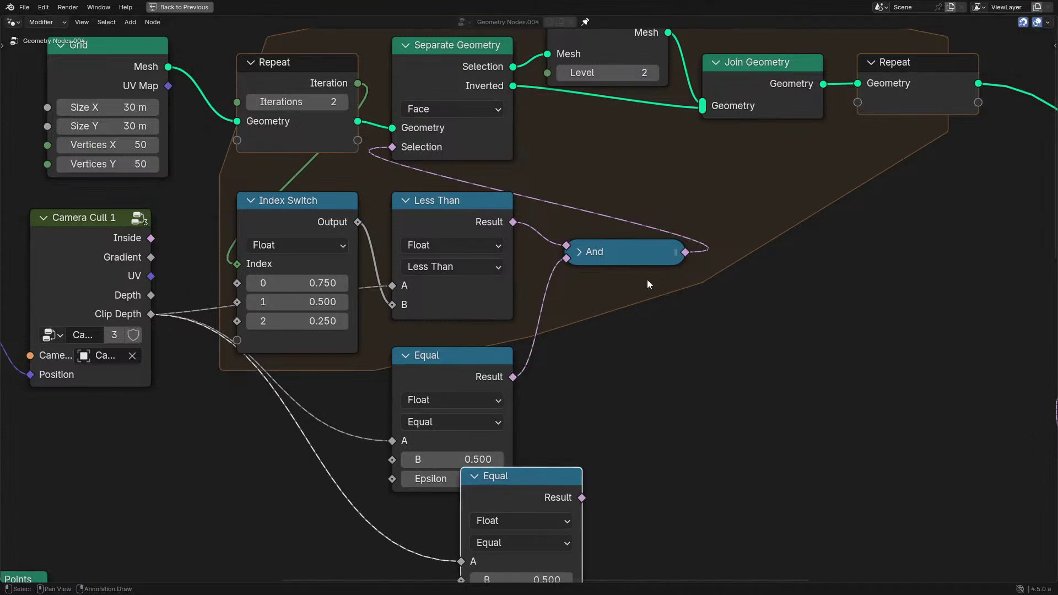
click(646, 259)
key(ctrl+shift+d)
click(643, 329)
Feed Camera Cull's Gradient output into the duplicated Equal node's A input and change its comparison to Less Than.
drag(151, 257, 461, 515)
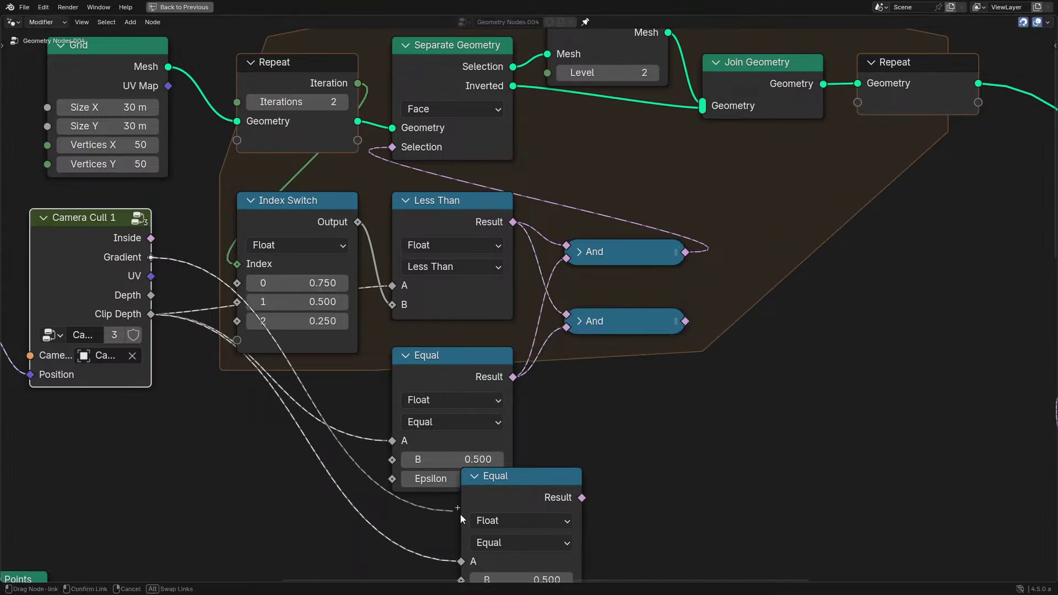
drag(465, 551, 466, 554)
middle_drag(479, 551, 445, 422)
click(445, 421)
click(451, 422)
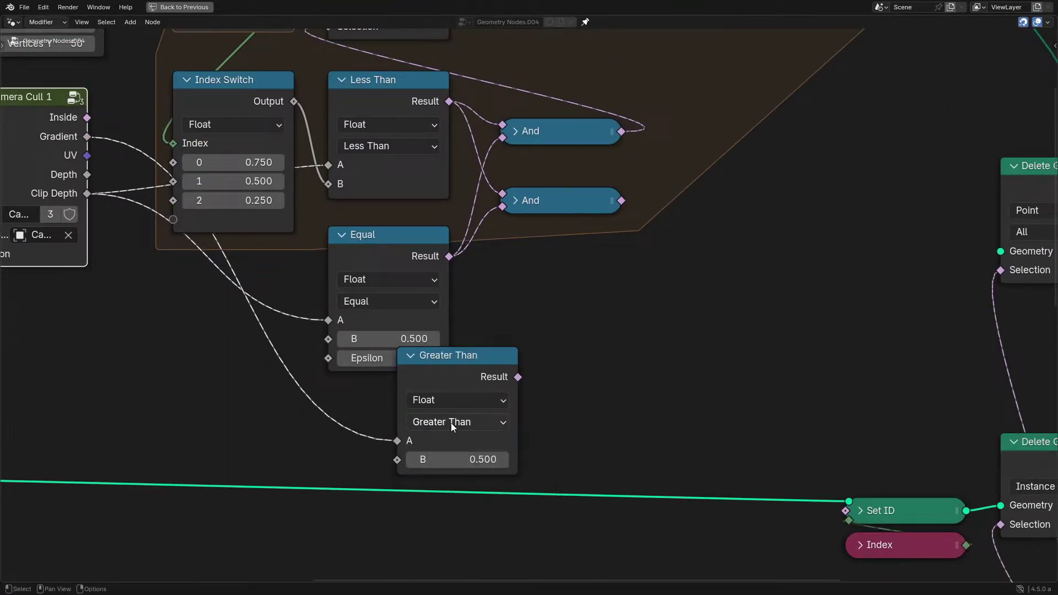
click(487, 422)
click(474, 465)
Combine the first And result with the Gradient comparison in the second And node, and connect it to Separate Geometry's Selection.
drag(518, 377, 523, 162)
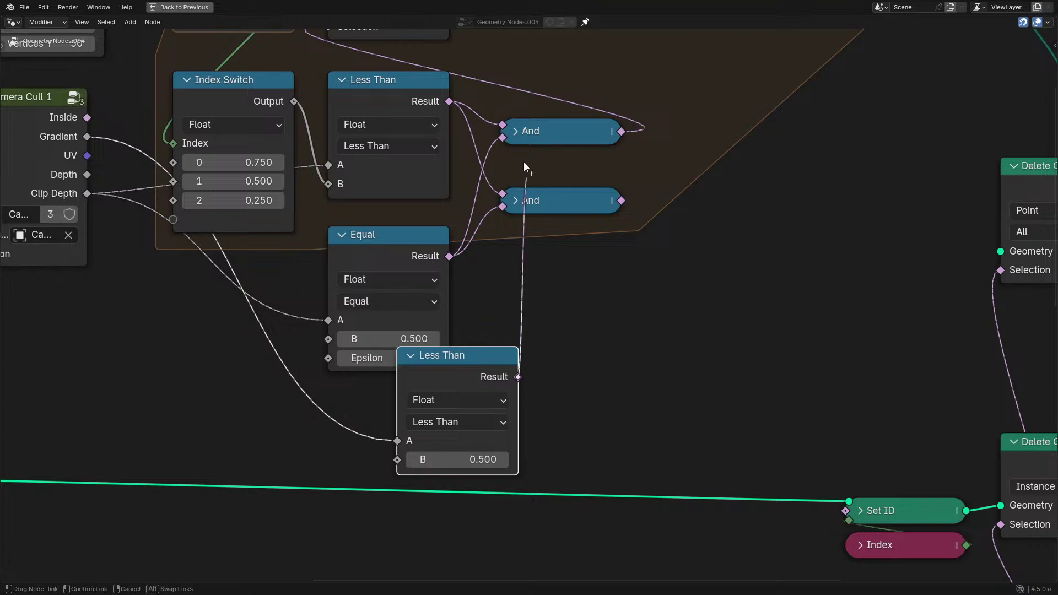
drag(548, 207, 600, 172)
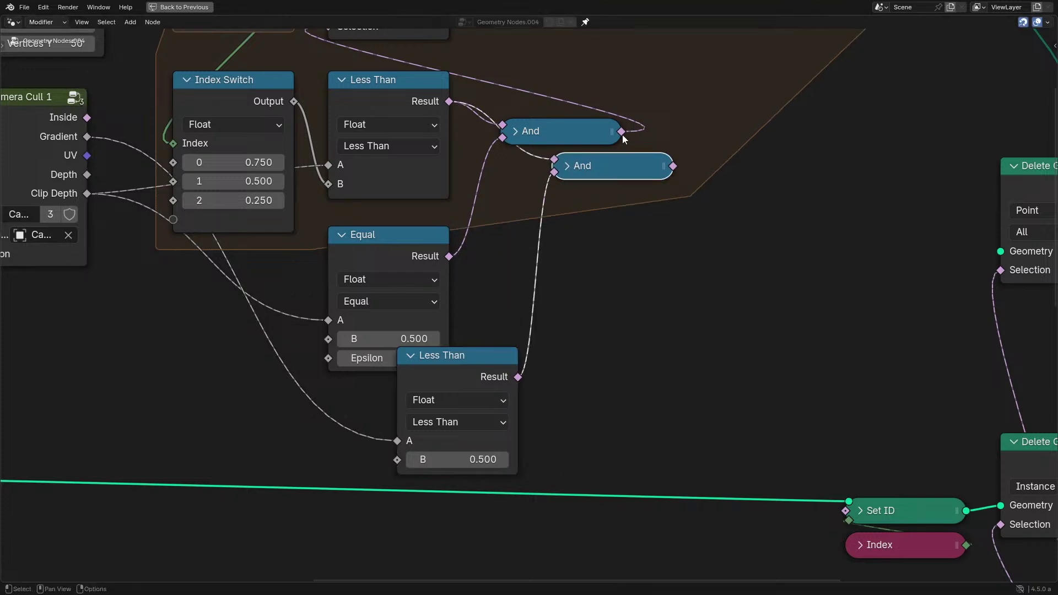
drag(673, 166, 329, 60)
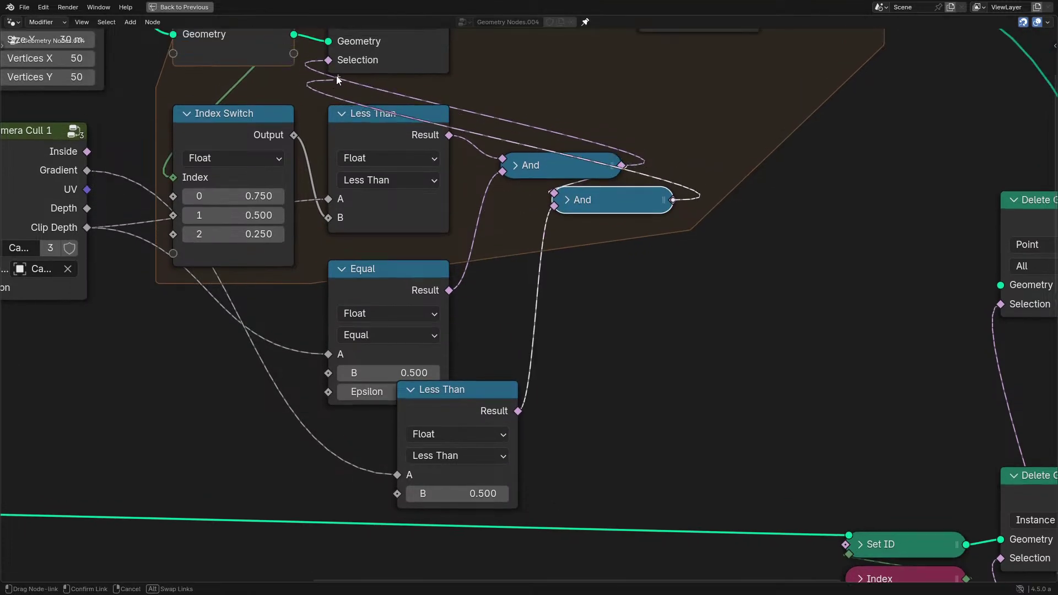
click(450, 402)
key(ctrl+space)
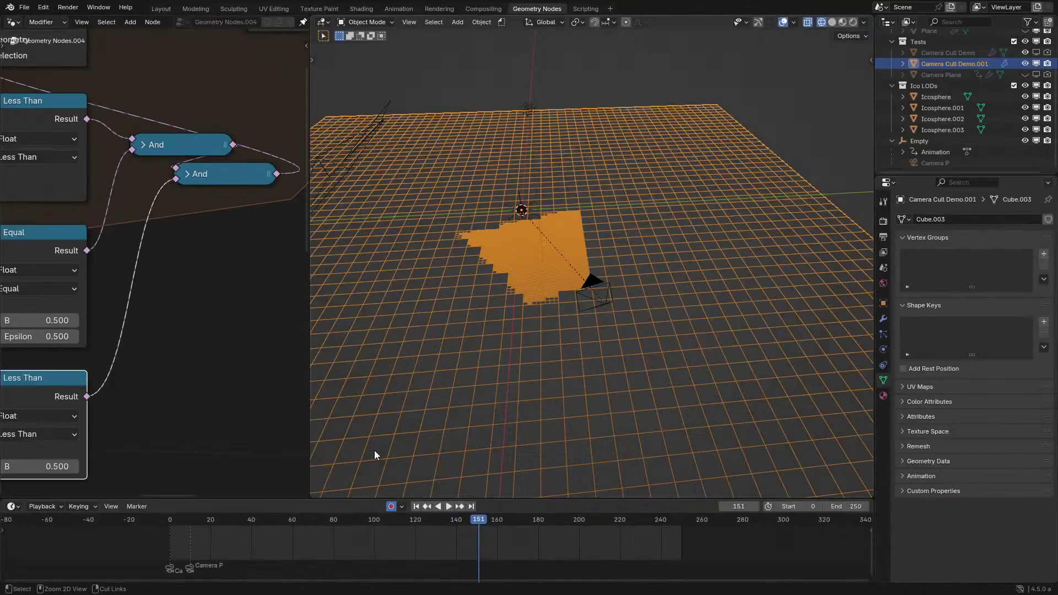
Play the animation through the camera and set the Gradient Less Than node's B threshold to 1.
key(KP_0)
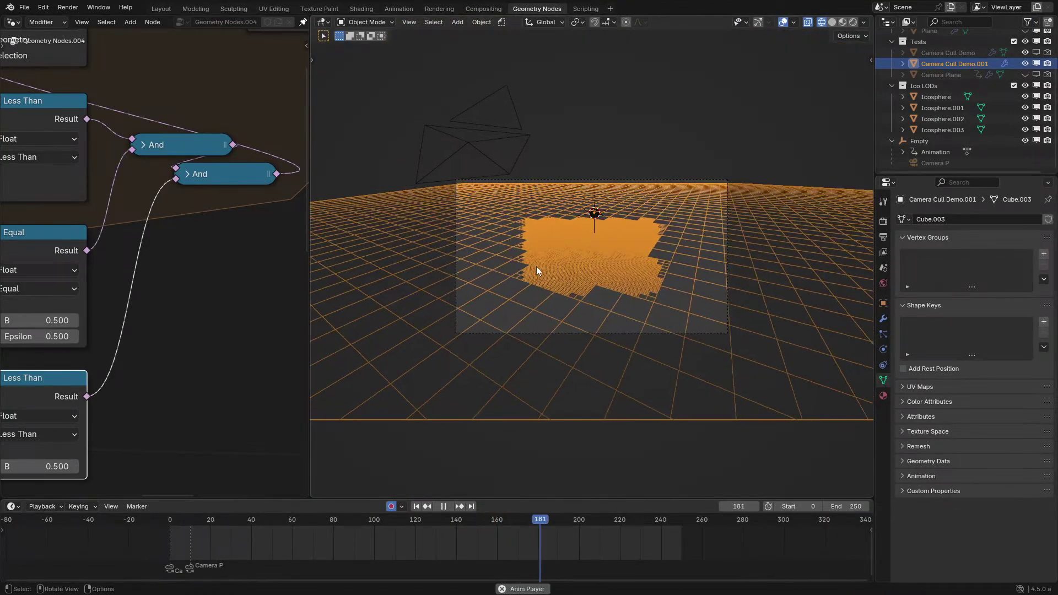
middle_drag(35, 461, 112, 423)
double_click(112, 425)
text(1)
key(Return)
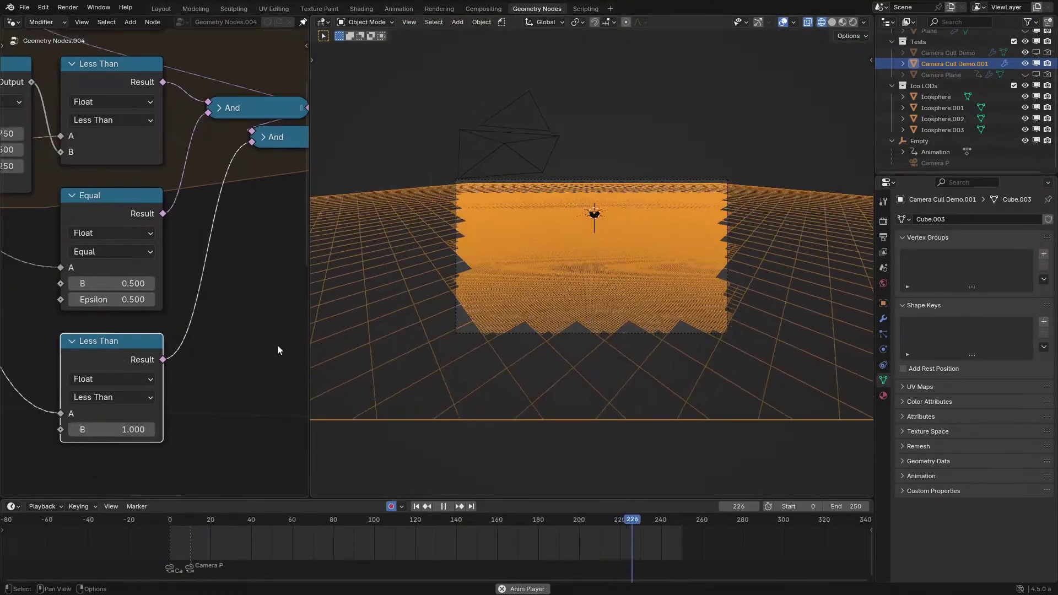
scroll(564, 232, up, 2)
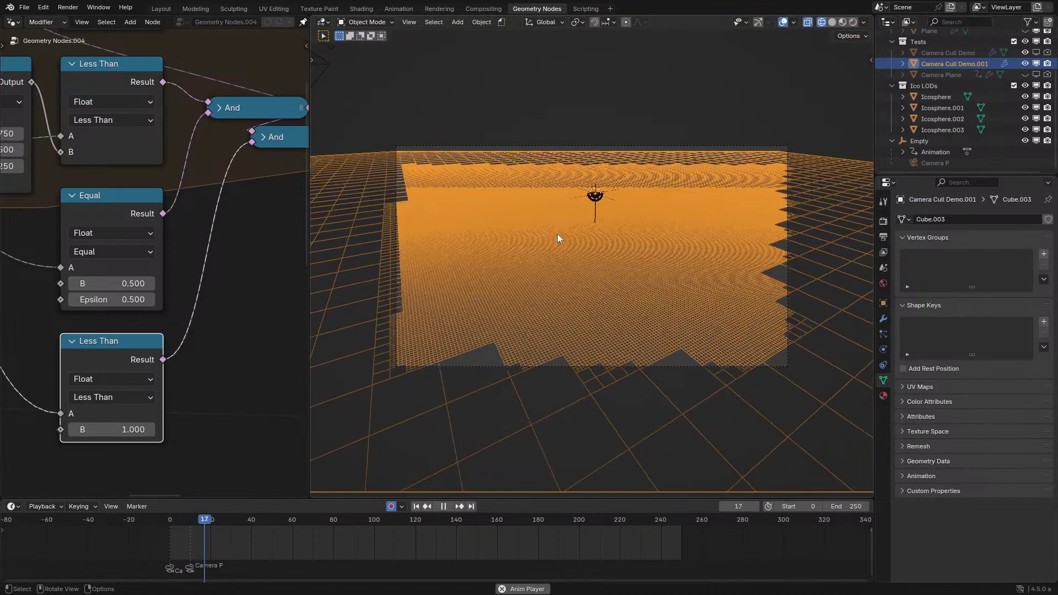
scroll(546, 236, up, 2)
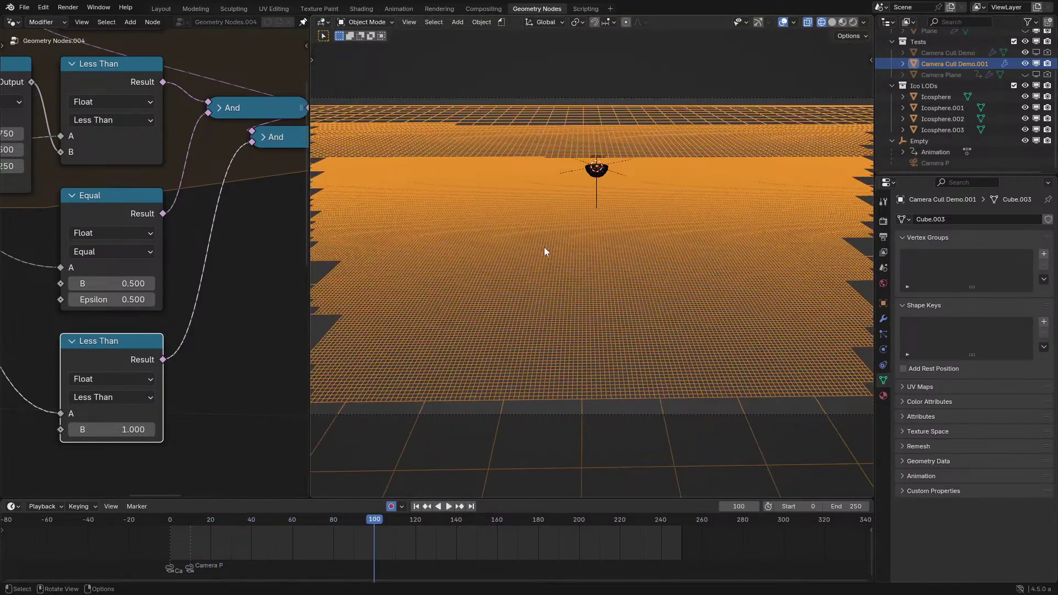
key(space)
Set Index Switch item 1 to 0.310 and item 2 to 0.170, and raise the Repeat zone's iterations to 3.
middle_drag(122, 230, 342, 346)
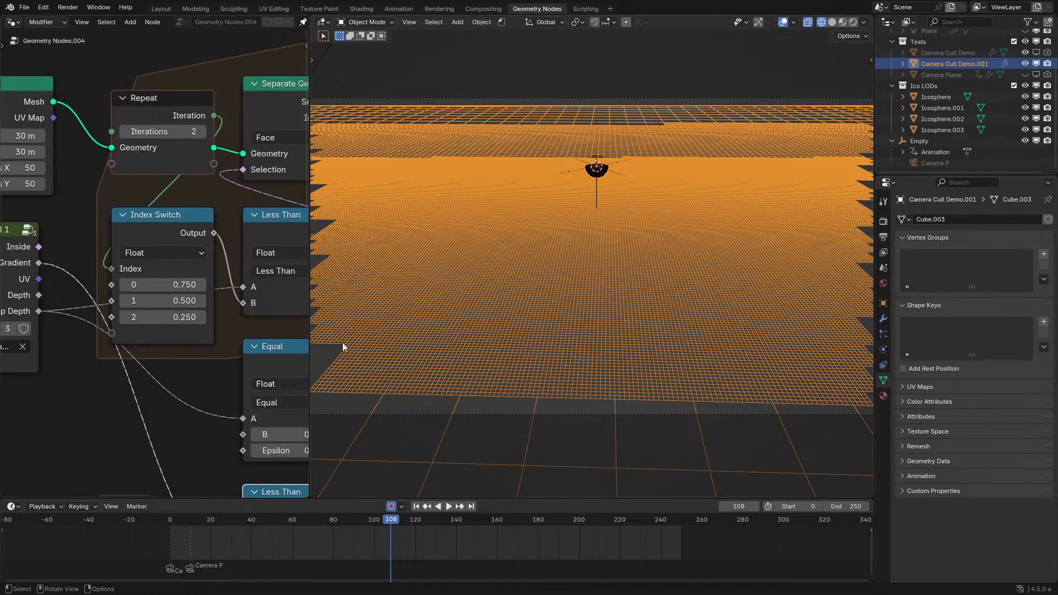
mouse_move(168, 286)
mouse_down()
mouse_move(184, 287)
mouse_move(160, 287)
mouse_move(149, 302)
mouse_move(158, 301)
mouse_up()
right_click(167, 286)
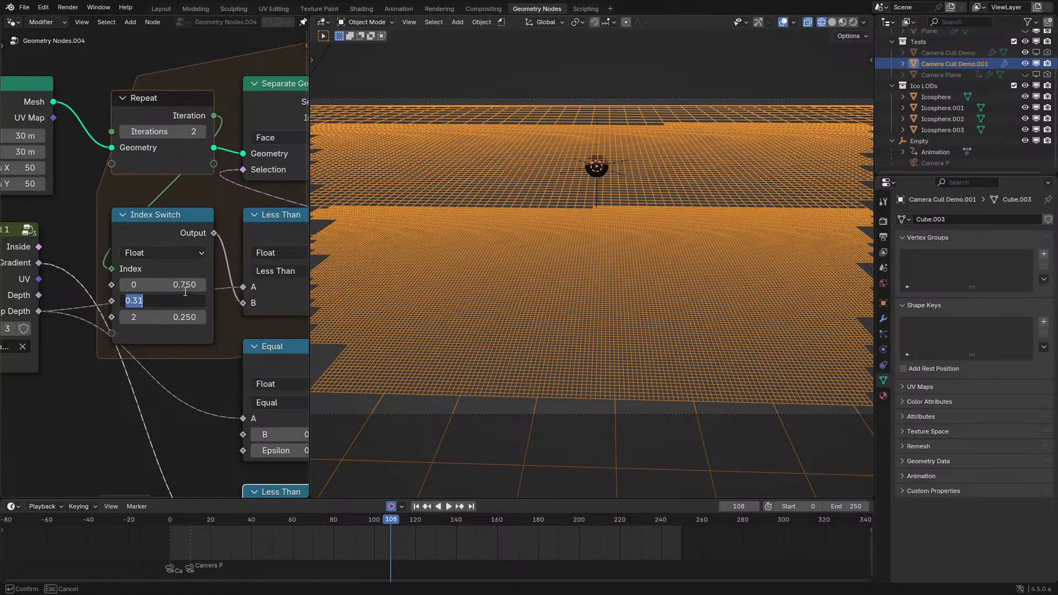
drag(180, 317, 181, 312)
click(202, 136)
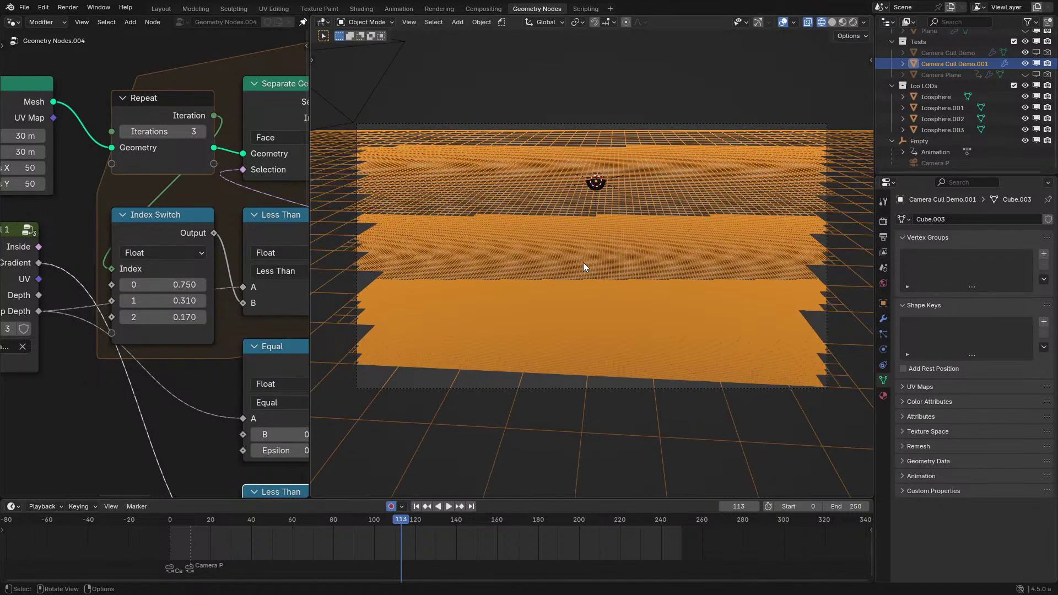
Insert a Set Material node right after the Repeat zone's output.
scroll(182, 202, down, 2)
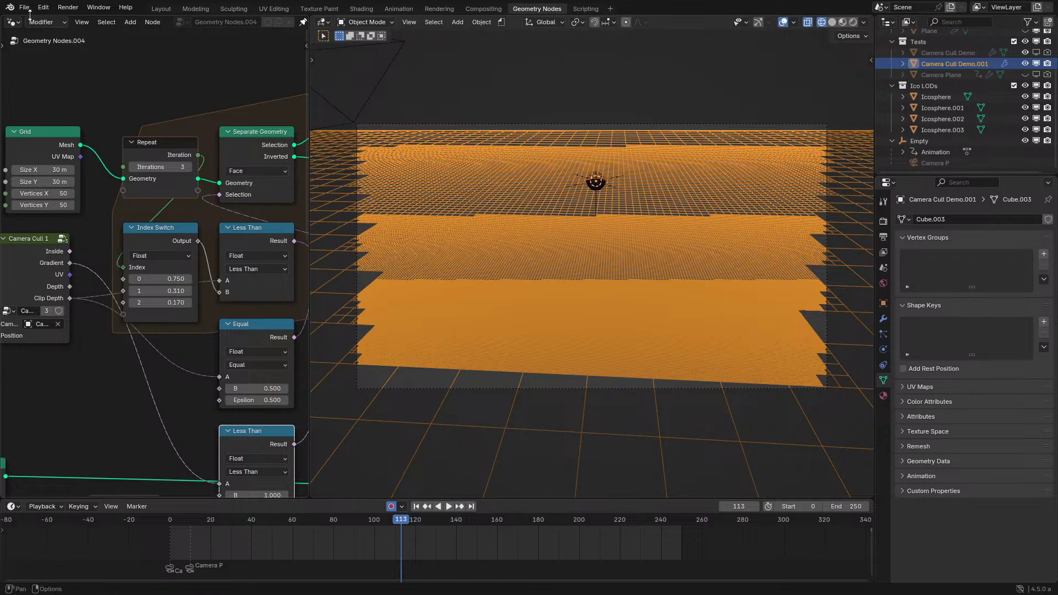
scroll(248, 117, down, 2)
middle_drag(248, 116, 146, 211)
key(shift+a)
text(set)
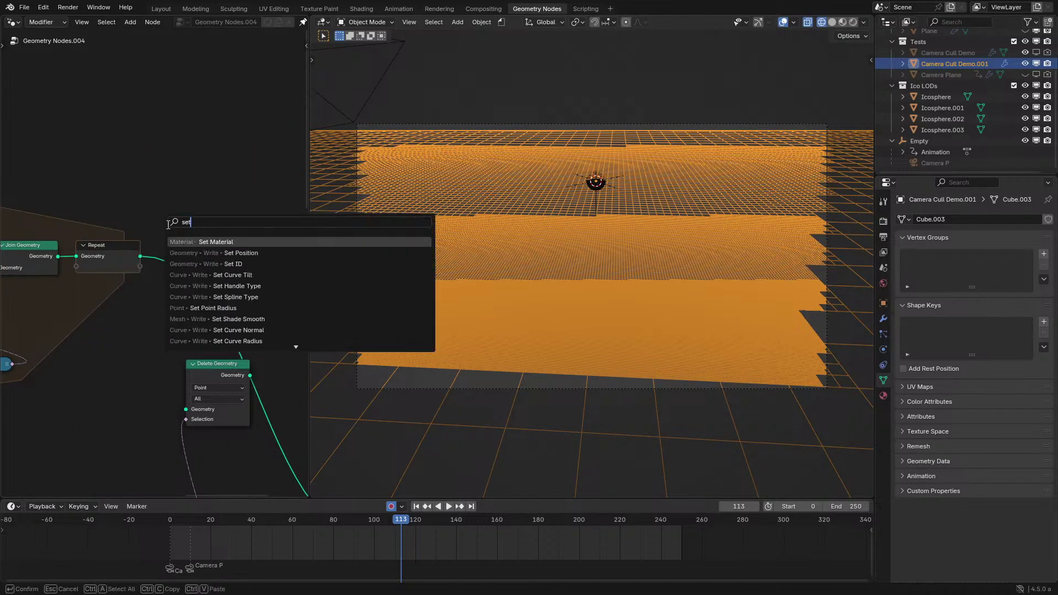
click(214, 242)
click(208, 249)
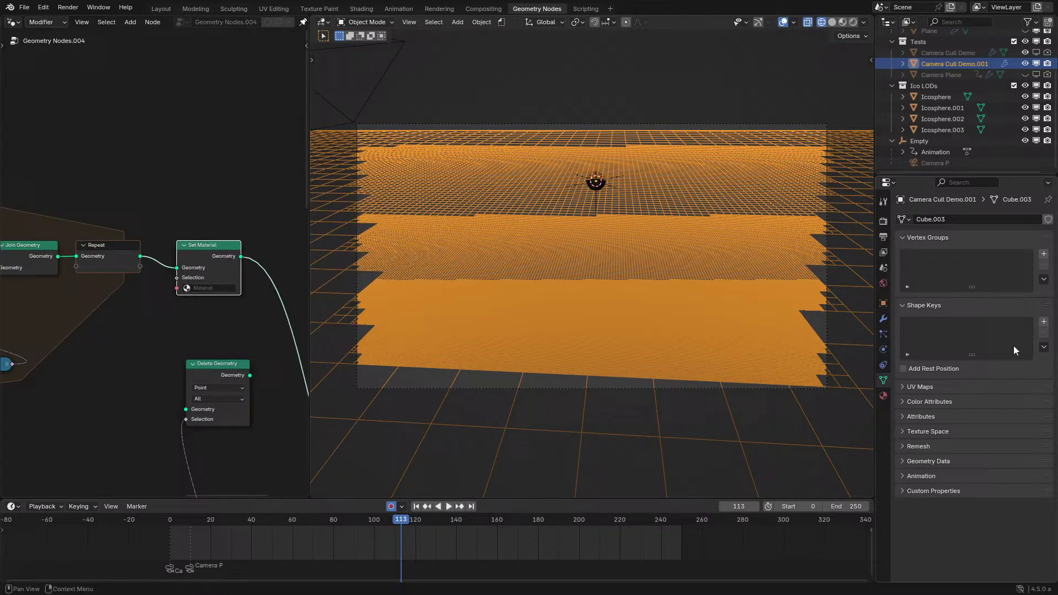
Replace the object's material slot with a new material and choose Material.006 in the Set Material node.
click(883, 395)
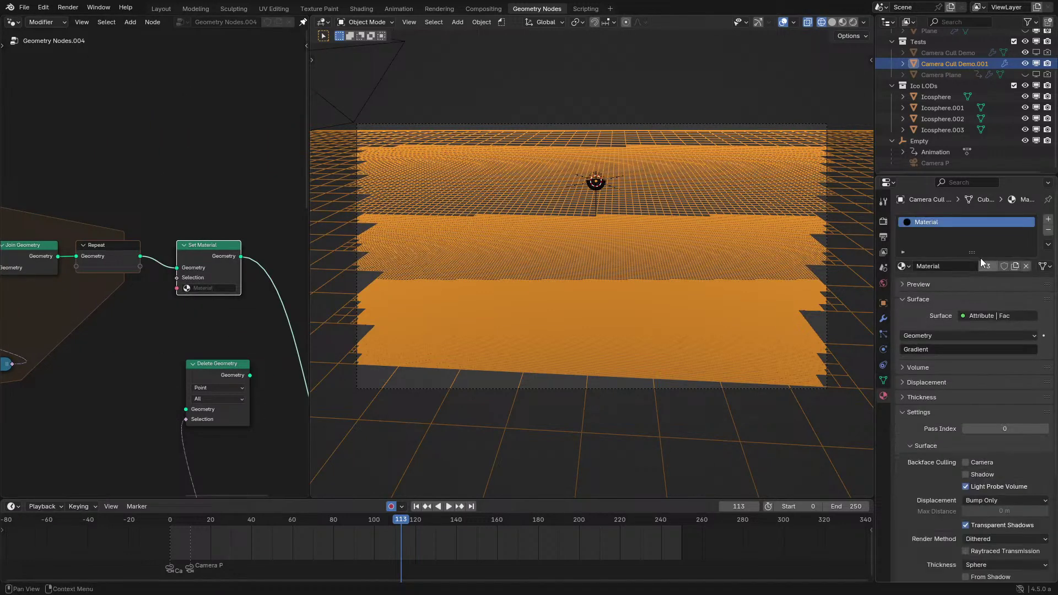
click(1048, 230)
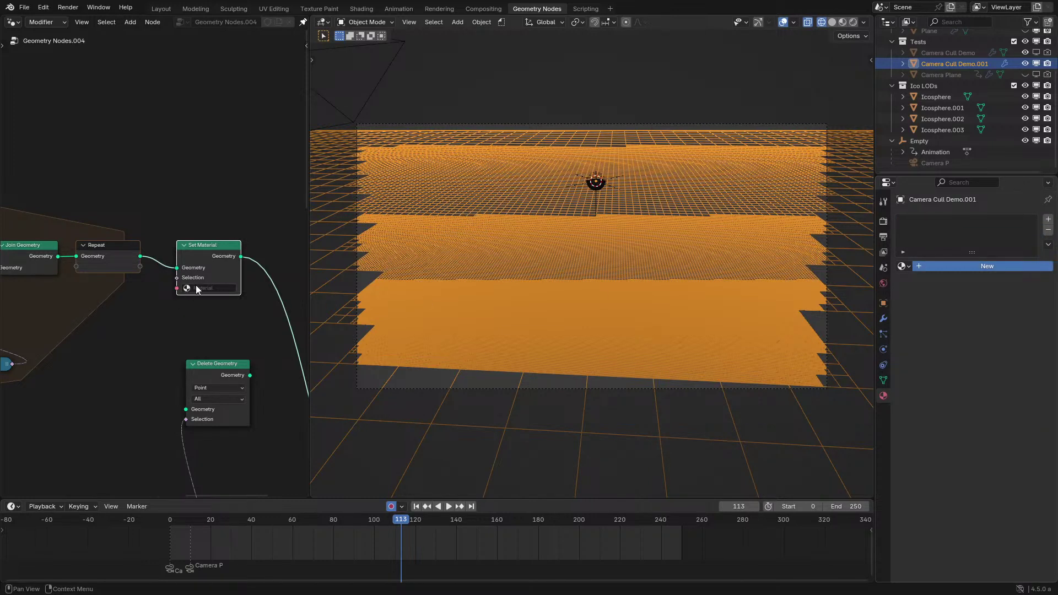
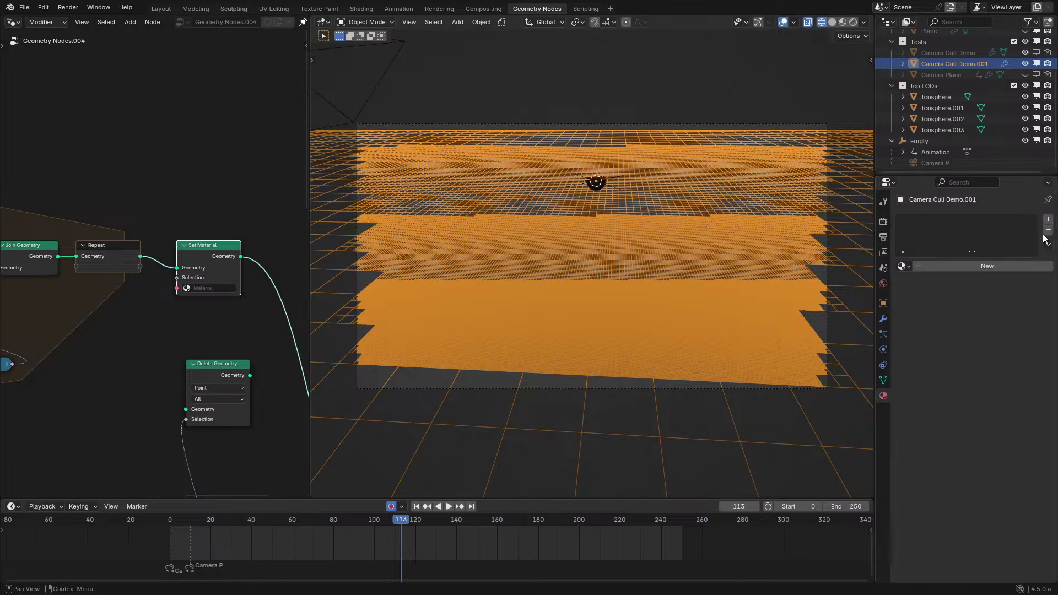
click(197, 285)
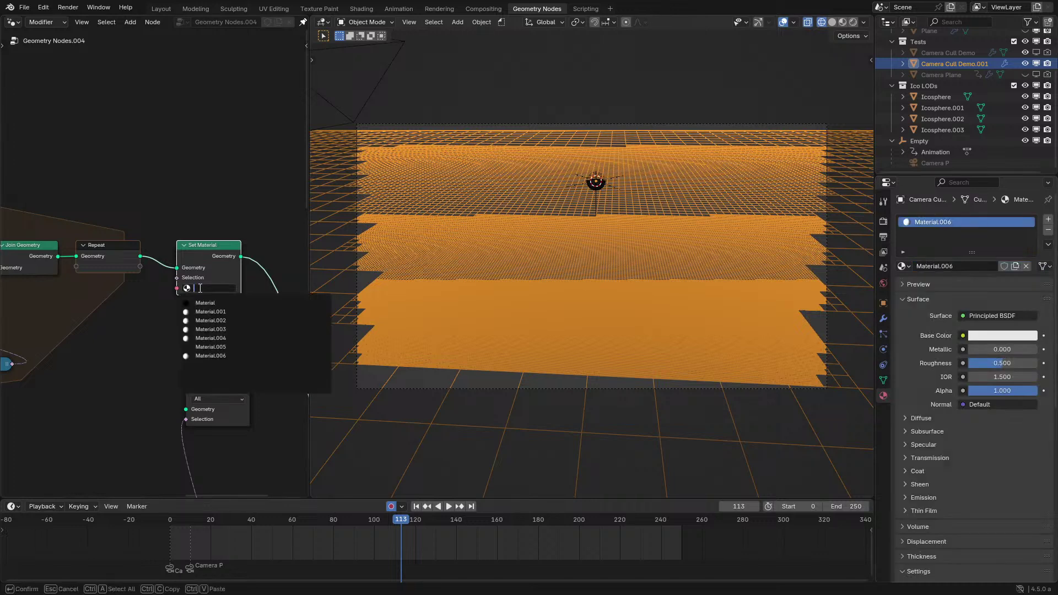
click(209, 356)
Switch the node area to the Shader Editor and add a Noise Texture set to 2D beside the Principled BSDF.
click(12, 22)
click(38, 111)
scroll(158, 209, down, 2)
middle_drag(157, 208, 171, 266)
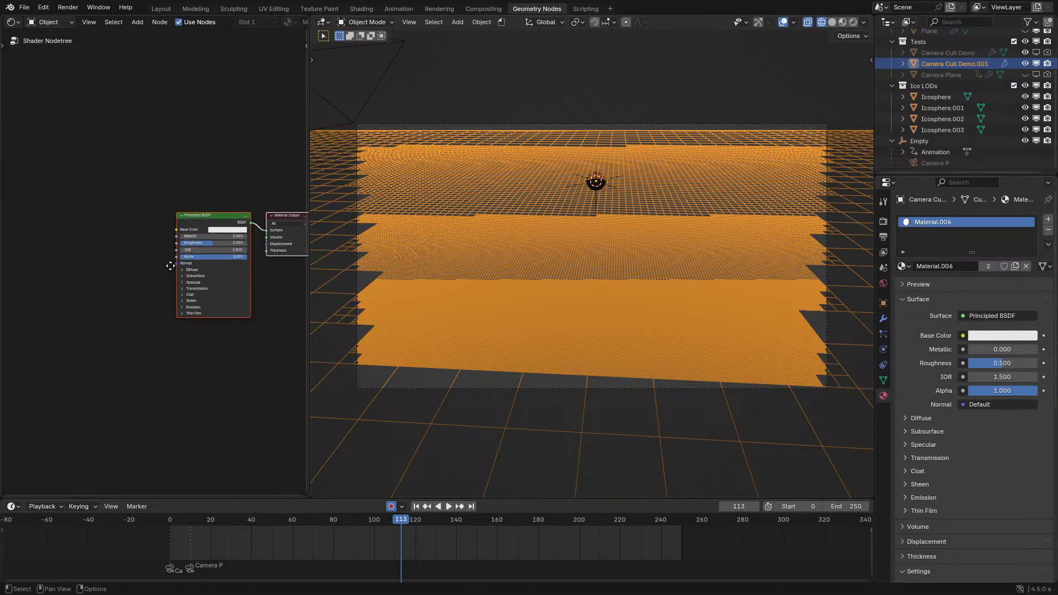
scroll(121, 251, up, 5)
key(shift+a)
text(noi)
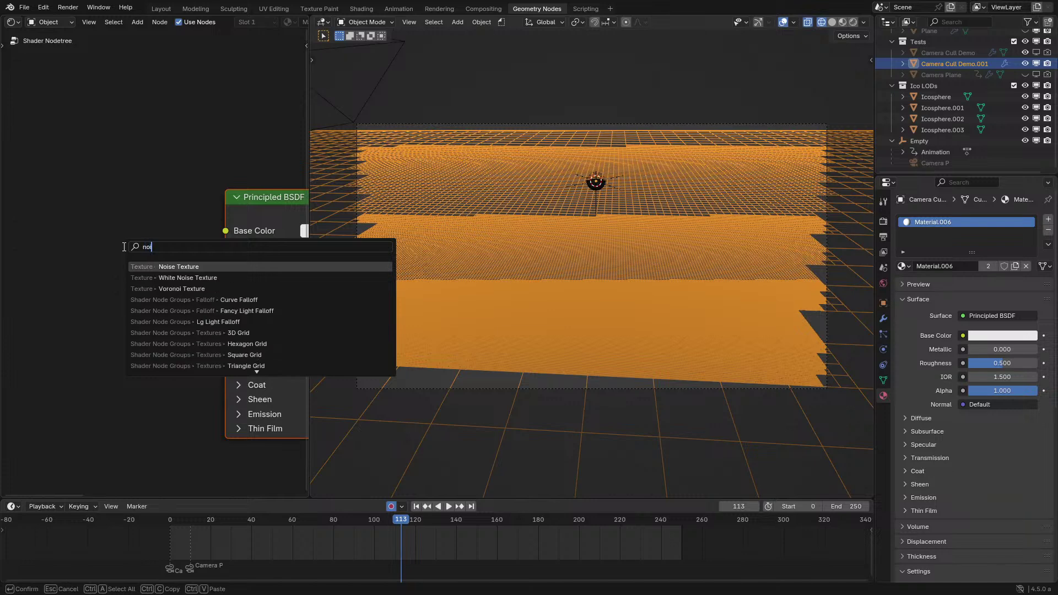
click(169, 272)
click(44, 251)
click(84, 318)
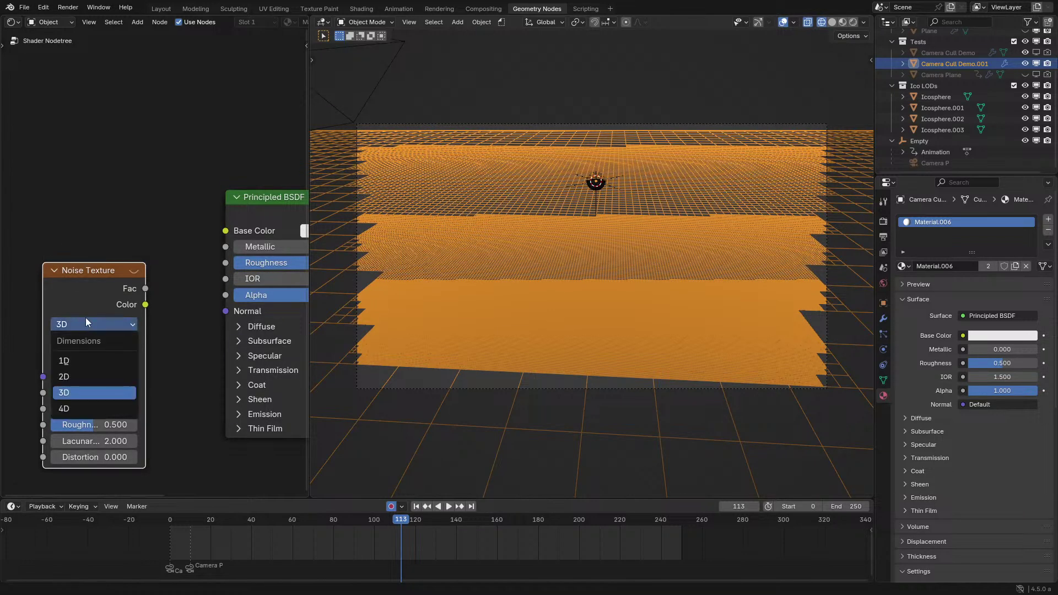
Add a vector Multiply node fed by the Noise Texture's Fac output.
drag(146, 288, 194, 390)
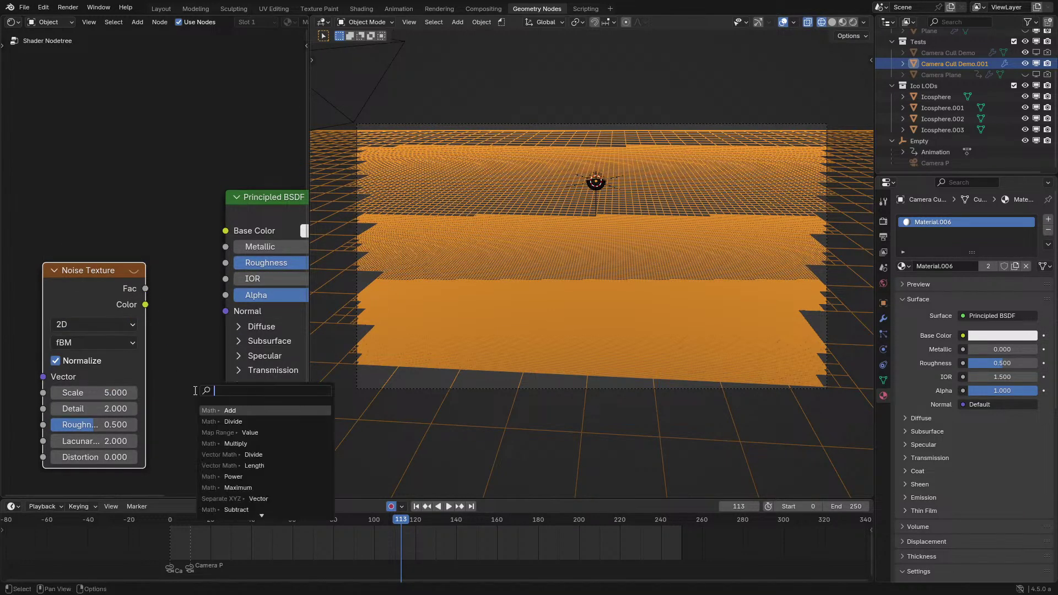
text(mu)
click(243, 432)
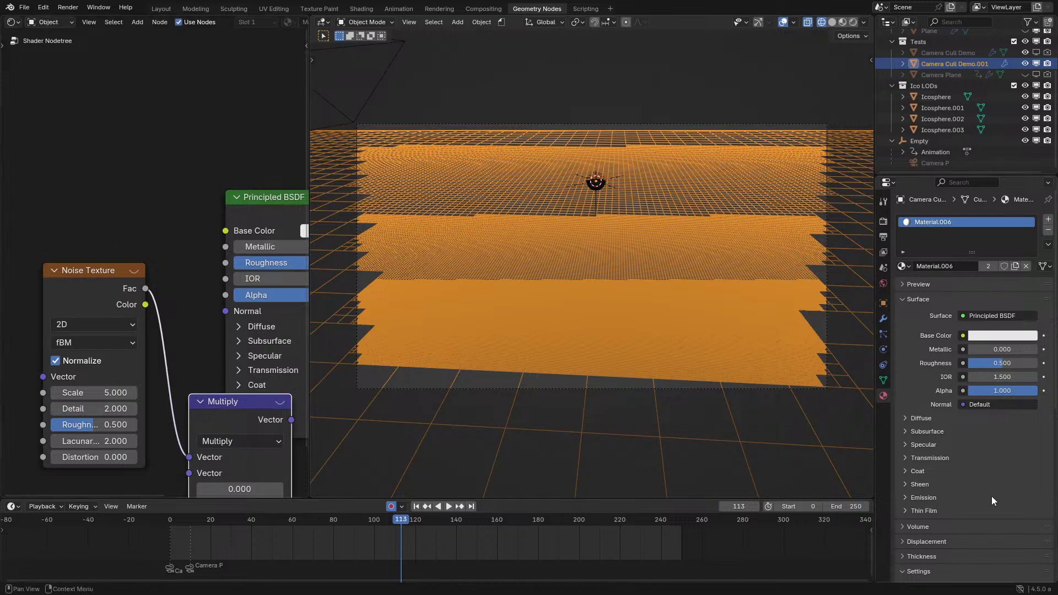
scroll(991, 495, down, 8)
scroll(334, 364, down, 2)
scroll(298, 315, down, 2)
middle_drag(298, 315, 143, 217)
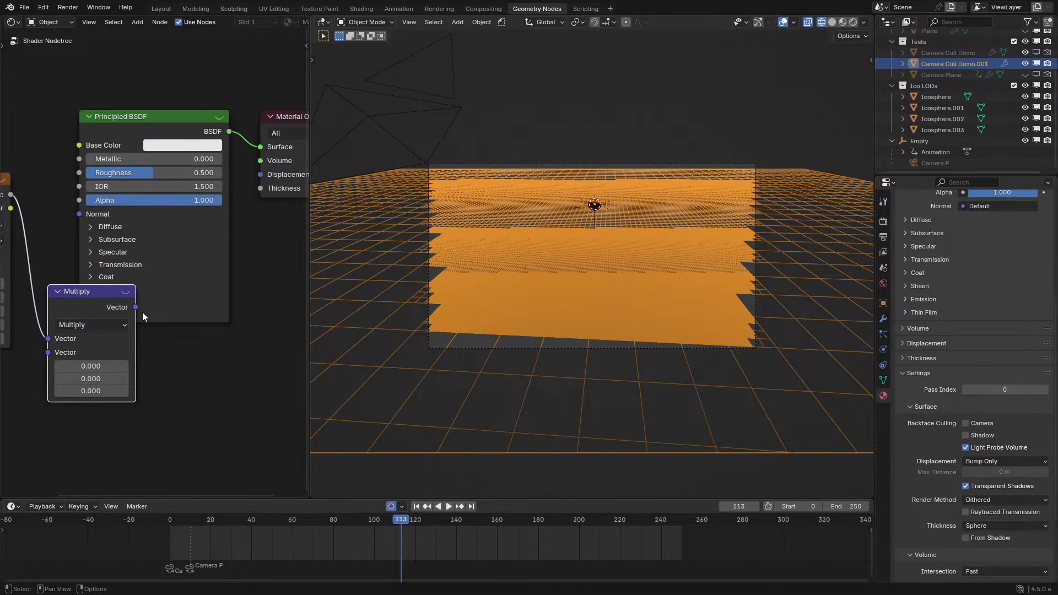
Collapse the Principled BSDF's Thin Film section and move the node clear of the Multiply node.
drag(140, 310, 157, 327)
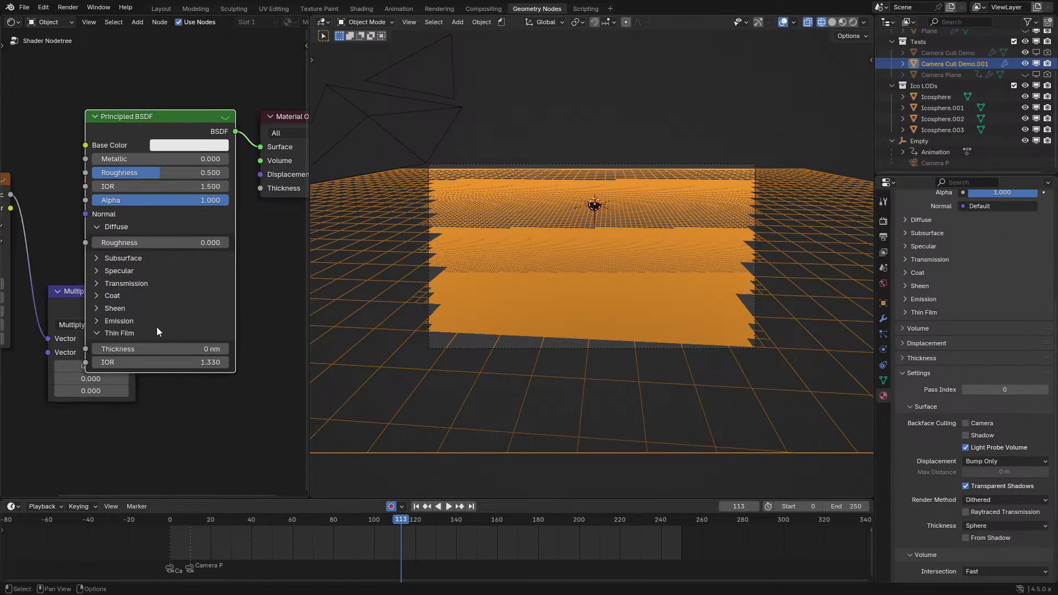
click(117, 334)
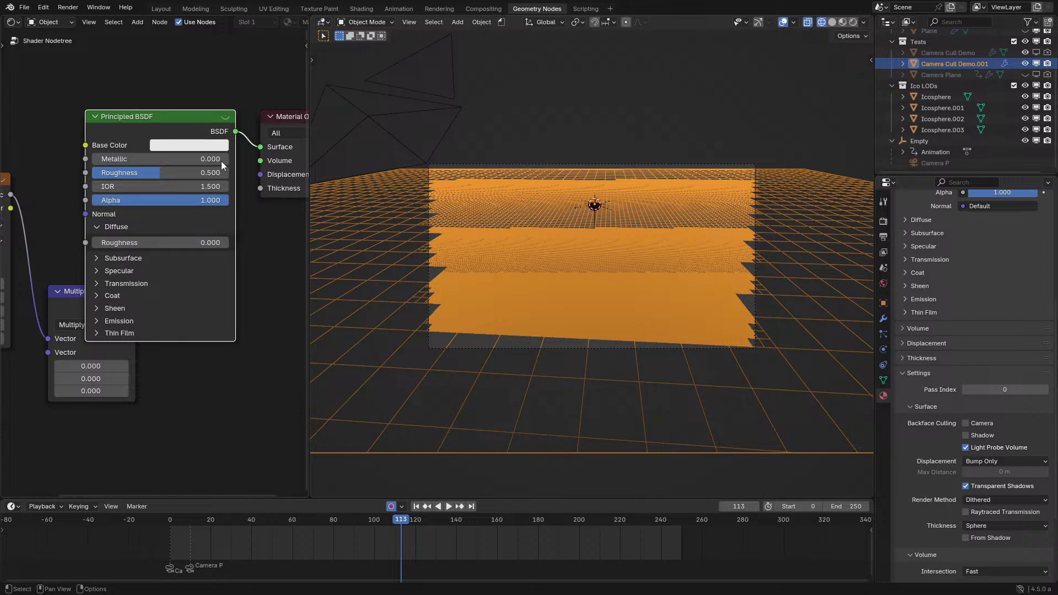
scroll(220, 161, down, 6)
key(g)
click(158, 109)
Connect the Multiply node's vector output to the Material Output's Displacement and set its Z factor to 1.
scroll(152, 264, up, 6)
scroll(144, 306, up, 1)
drag(134, 310, 160, 262)
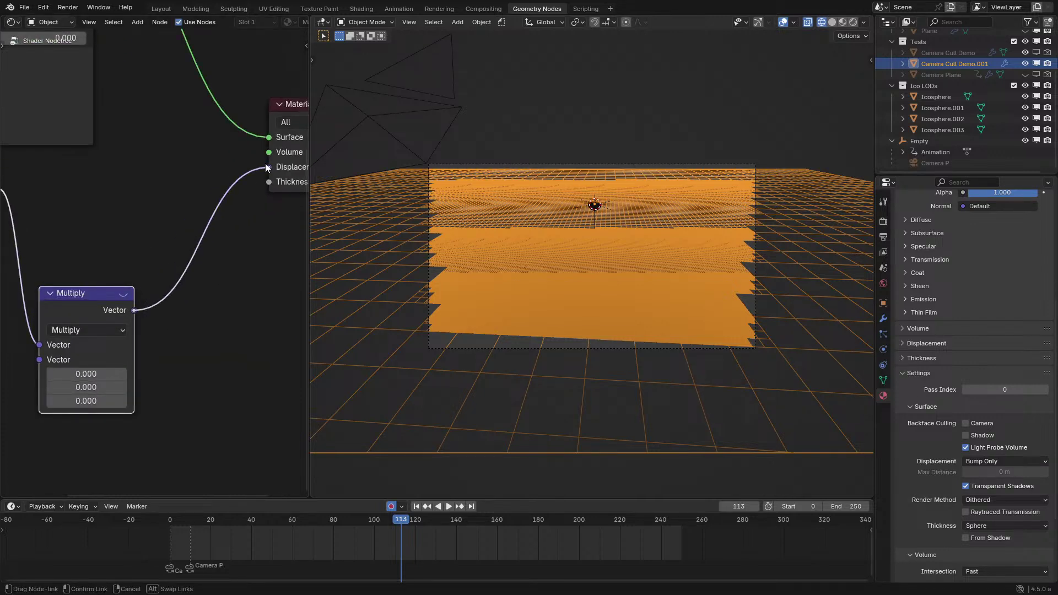
drag(265, 168, 267, 168)
Set the material's surface displacement method to Displacement and Bump.
scroll(1045, 477, down, 5)
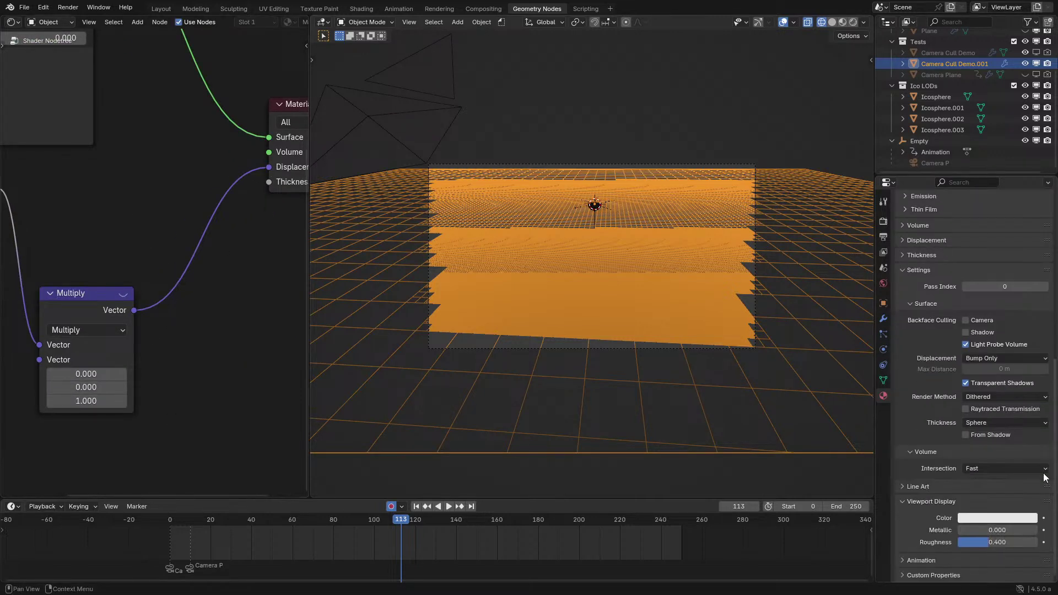
click(985, 468)
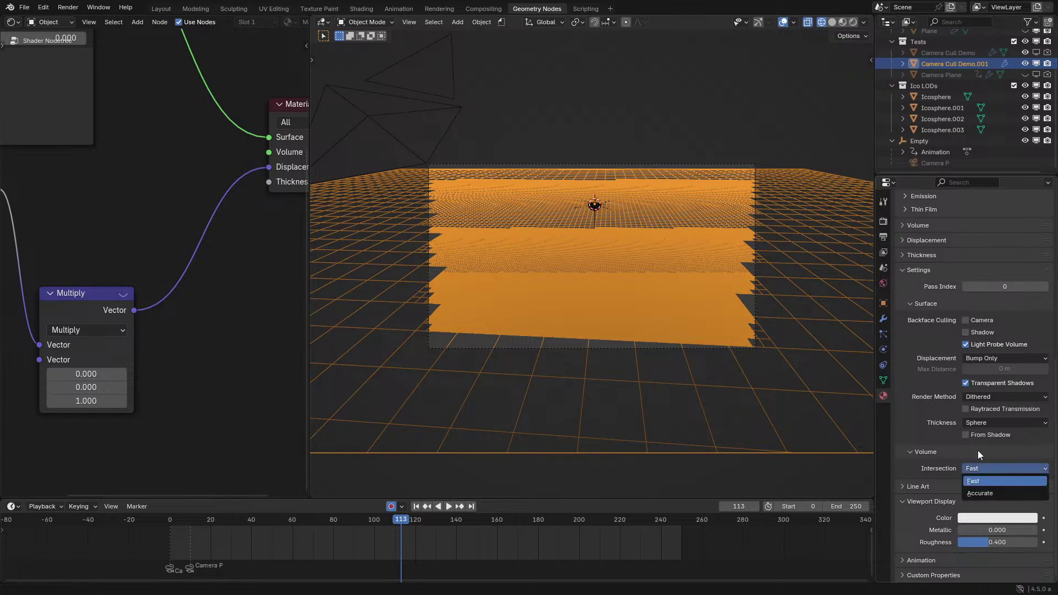
click(1025, 358)
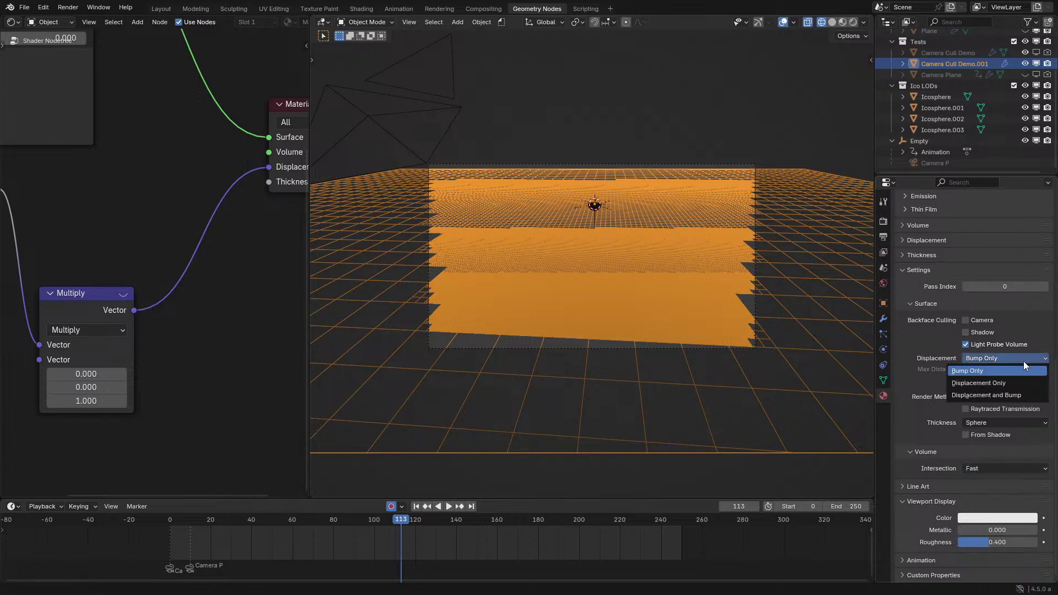
click(987, 394)
Switch to rendered shading and examine the displaced grid through the camera and from free angles.
key(z)
click(653, 276)
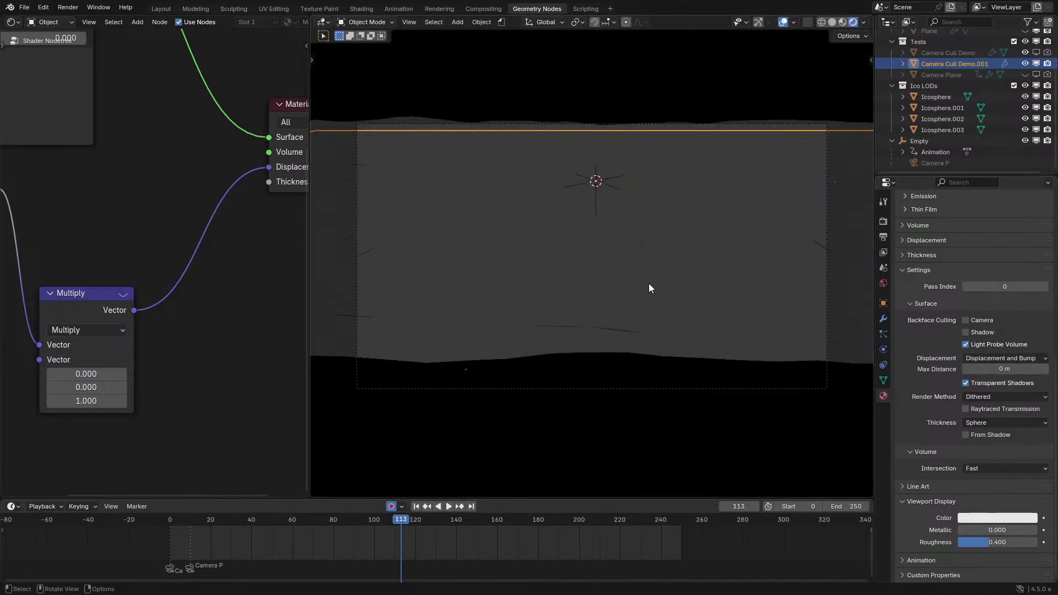
middle_drag(652, 280, 686, 287)
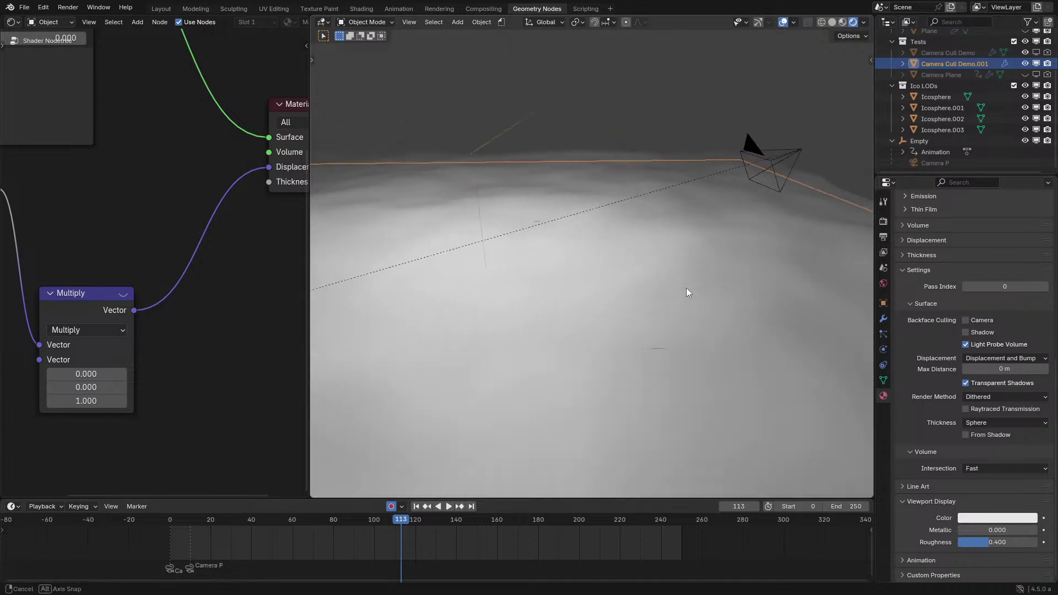
scroll(686, 290, up, 3)
key(KP_0)
scroll(643, 285, up, 4)
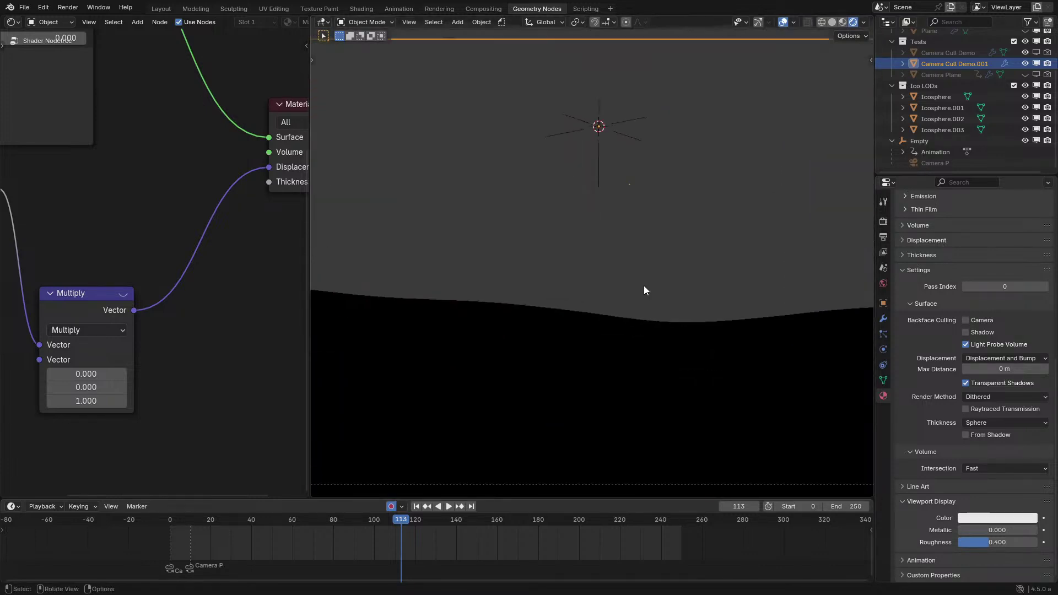
scroll(644, 286, down, 5)
middle_drag(644, 286, 627, 260)
key(KP_0)
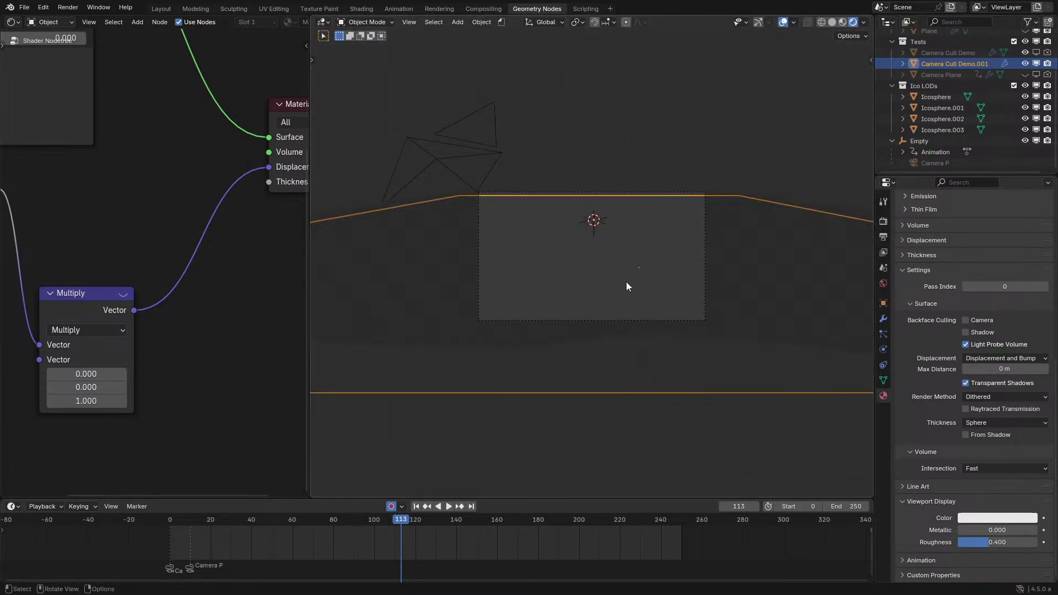
key(KP_0)
scroll(626, 258, down, 2)
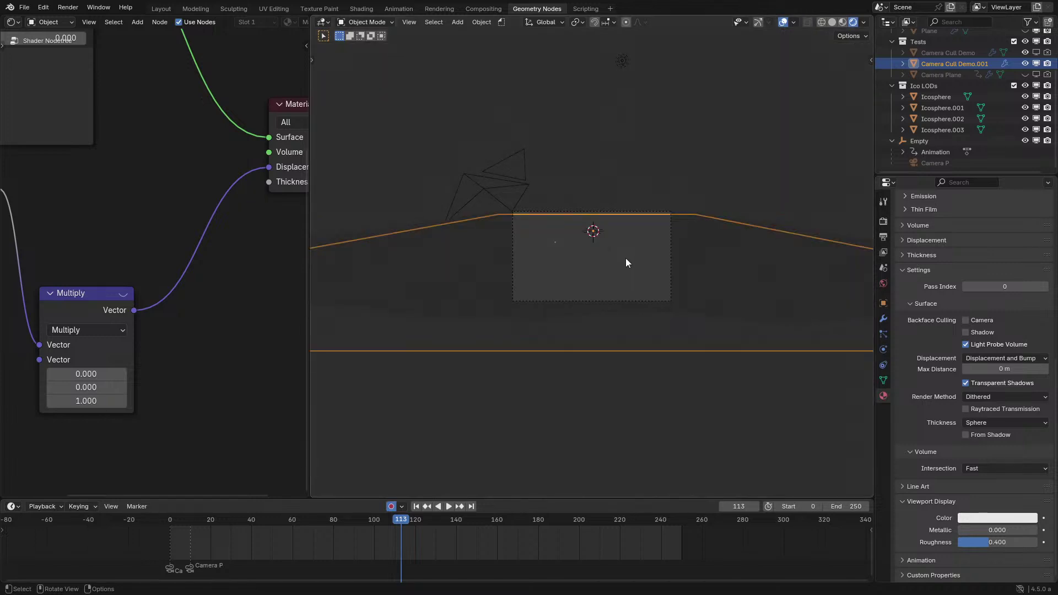
scroll(626, 258, up, 3)
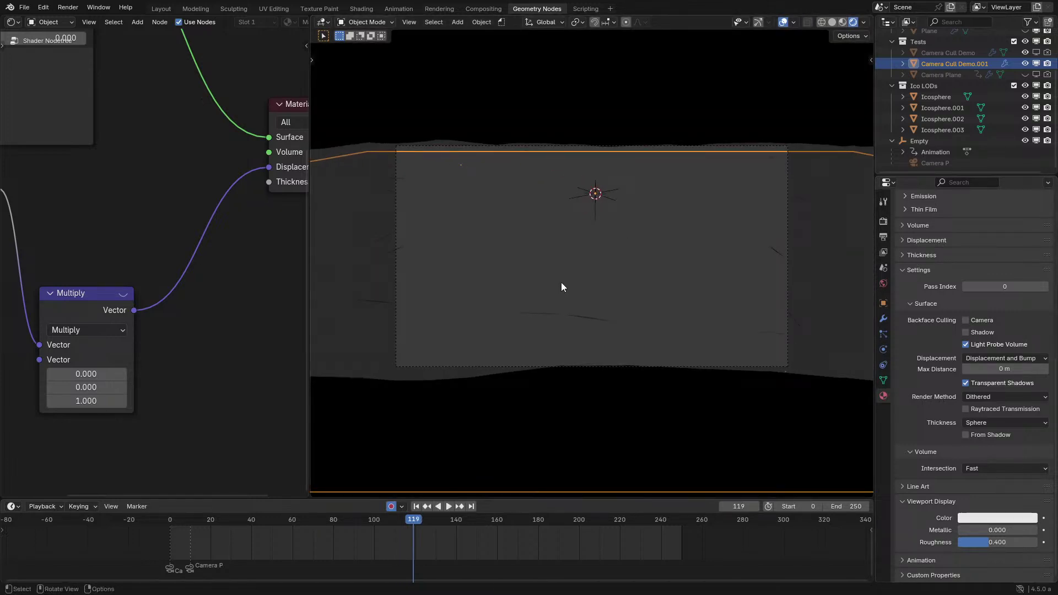
middle_drag(561, 287, 583, 302)
Set the Noise Texture's Detail to 13 and Roughness to 0.7, and view the displaced surface in Material Preview shading.
middle_drag(205, 283, 133, 313)
drag(181, 331, 206, 346)
mouse_move(509, 289)
middle_down()
mouse_move(548, 366)
mouse_move(577, 358)
mouse_move(542, 308)
mouse_move(570, 338)
mouse_move(577, 299)
mouse_move(558, 320)
mouse_move(607, 333)
mouse_move(484, 317)
mouse_move(526, 315)
middle_up()
key(space)
key(shift+z)
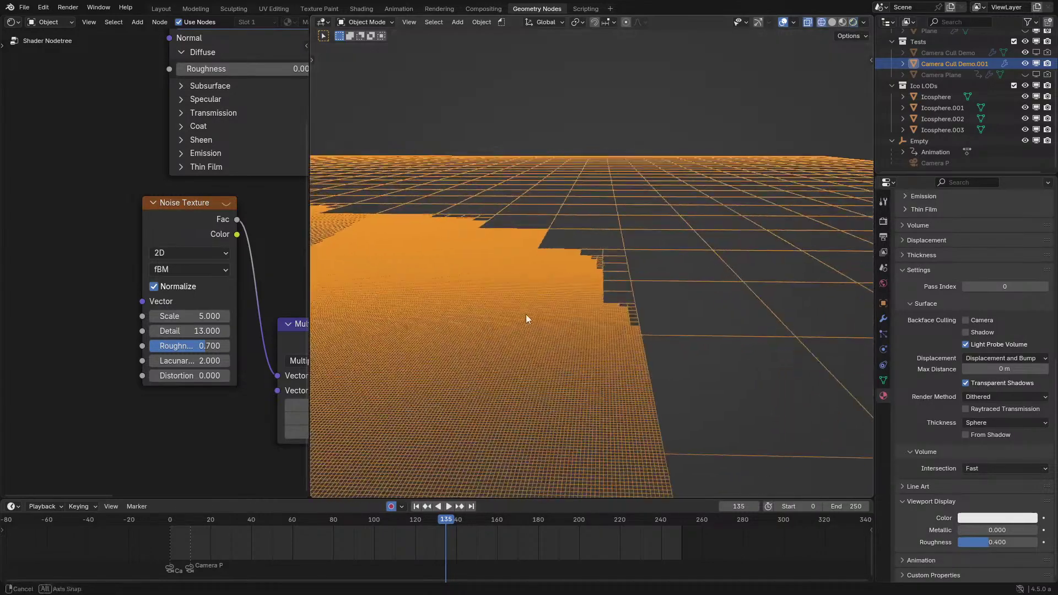
key(z)
click(684, 322)
key(z)
click(650, 381)
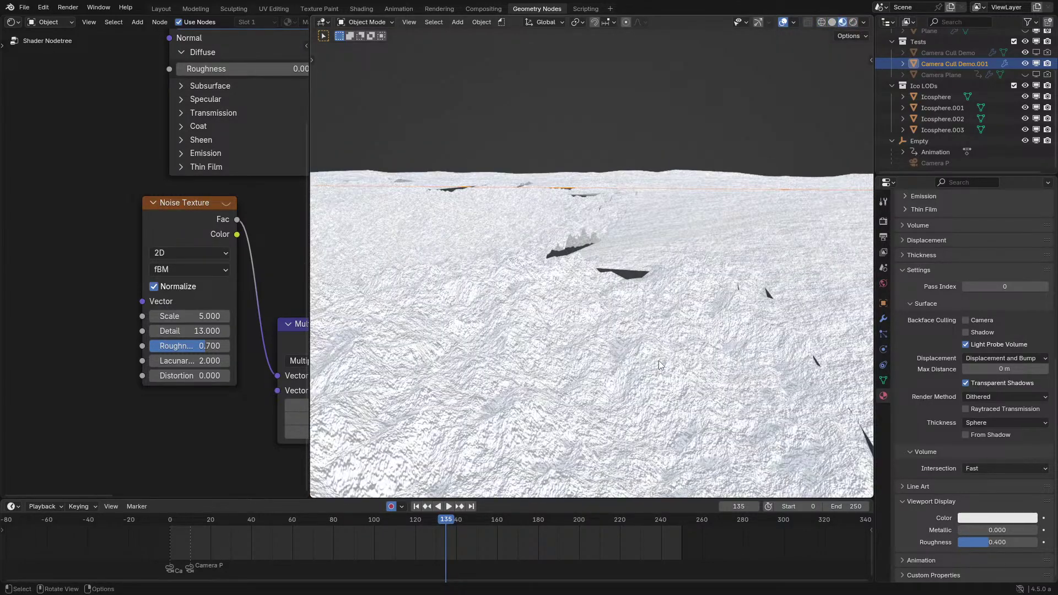
Add a Geometry node and connect its Position output to the Noise Texture's Vector input.
scroll(182, 260, up, 1)
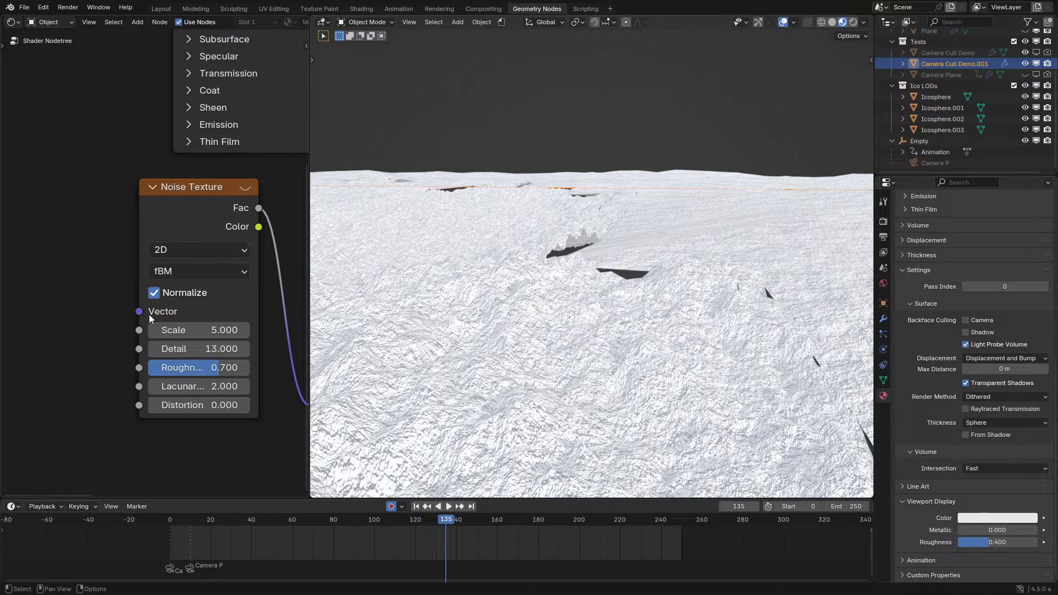
drag(140, 312, 81, 304)
text(po)
click(70, 324)
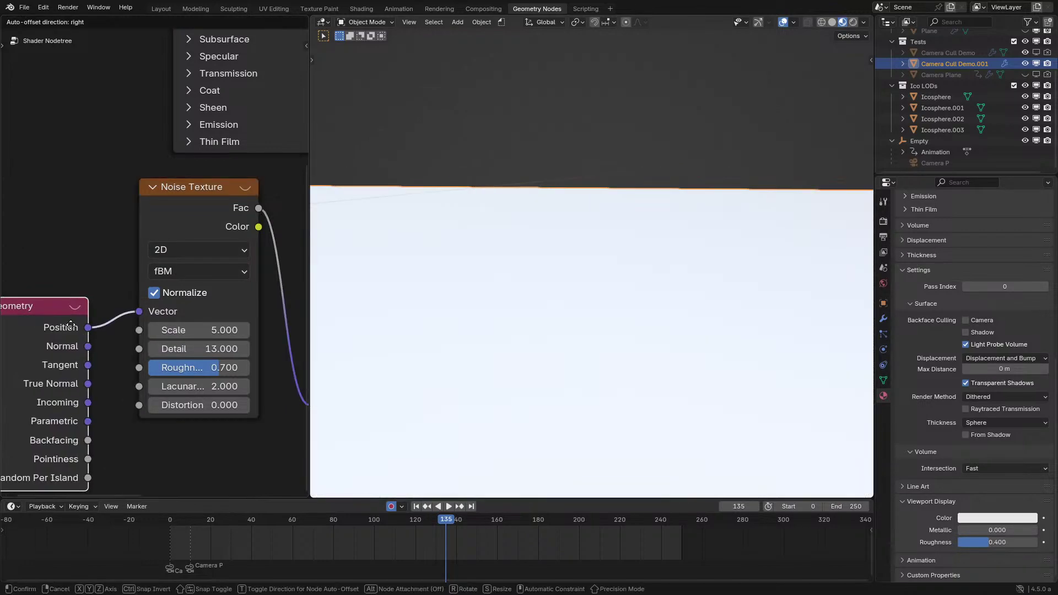
click(71, 324)
Set the Noise Texture's Scale to 0.84 and its Roughness to 0.5.
middle_drag(485, 309, 656, 297)
drag(220, 349, 200, 330)
key(Escape)
click(215, 331)
text(1)
key(Return)
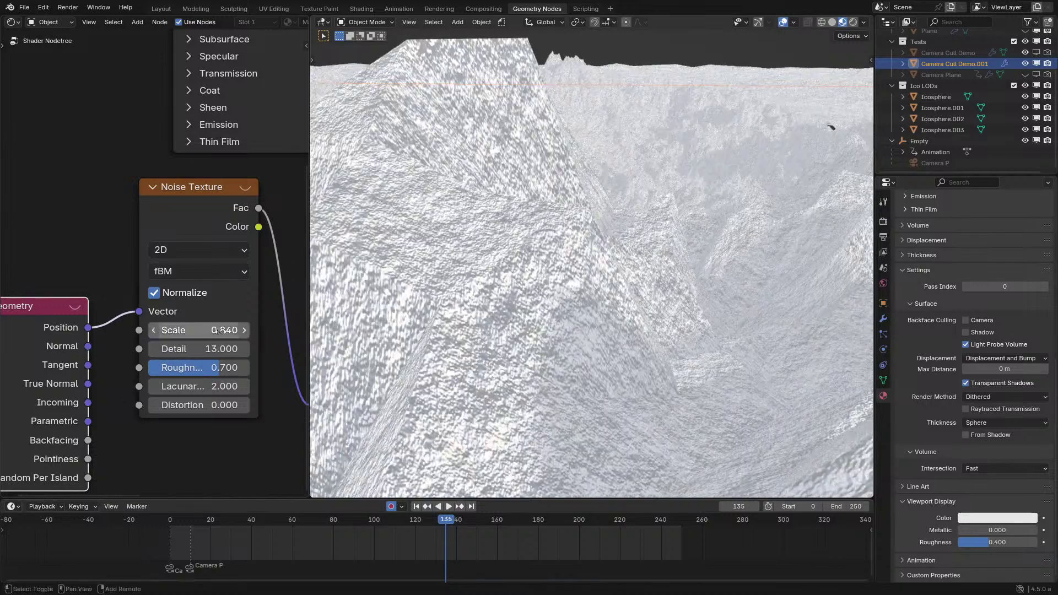
ctrl+drag(228, 366, 207, 366)
Change the scene's color management view transform to Filmic in the render settings.
middle_drag(623, 286, 683, 234)
click(883, 221)
click(954, 535)
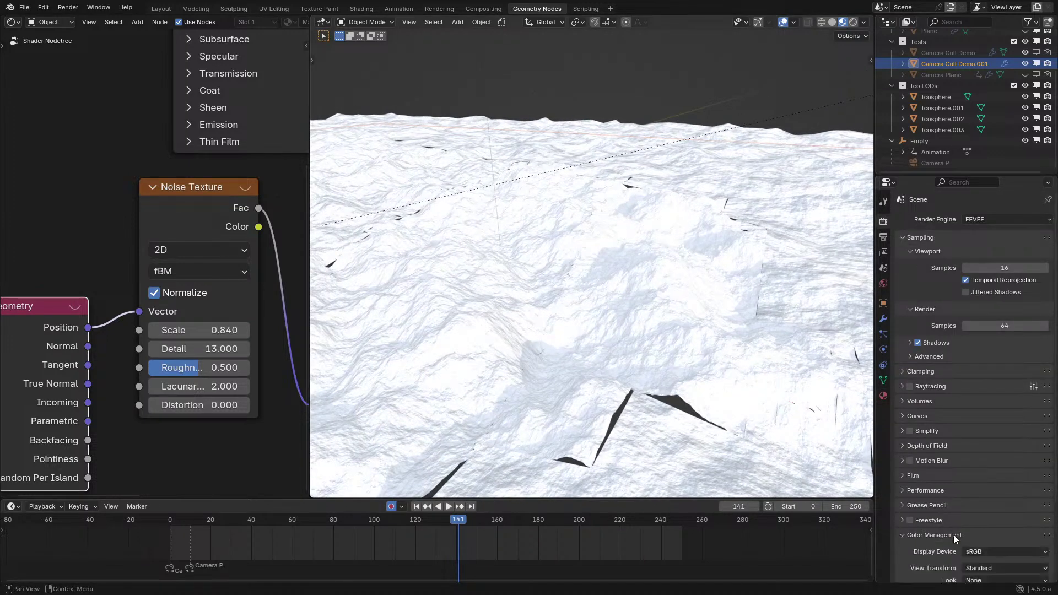
scroll(953, 535, down, 4)
click(979, 476)
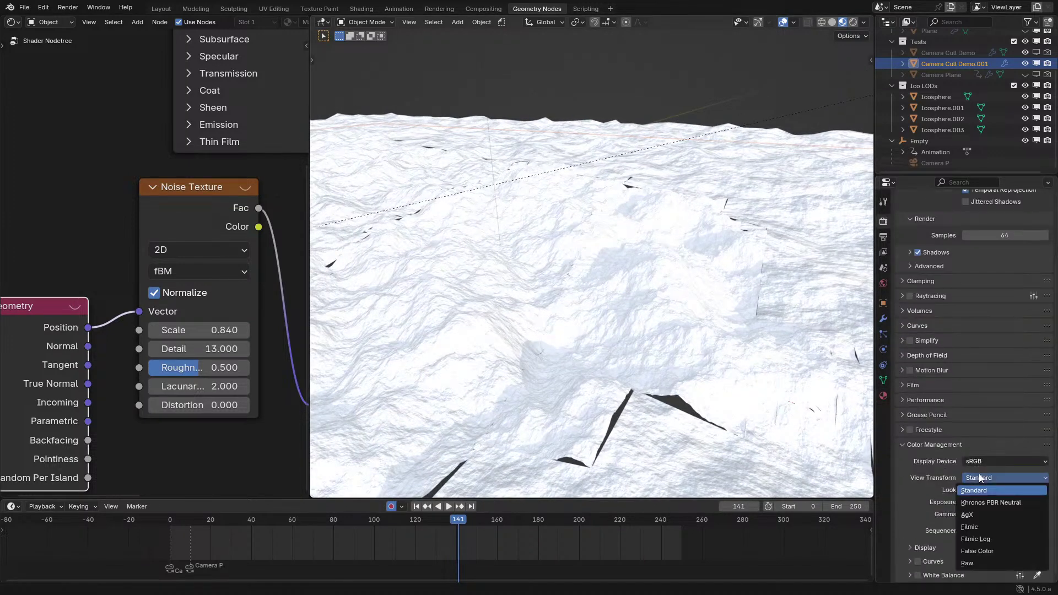
click(979, 527)
middle_drag(587, 301, 572, 298)
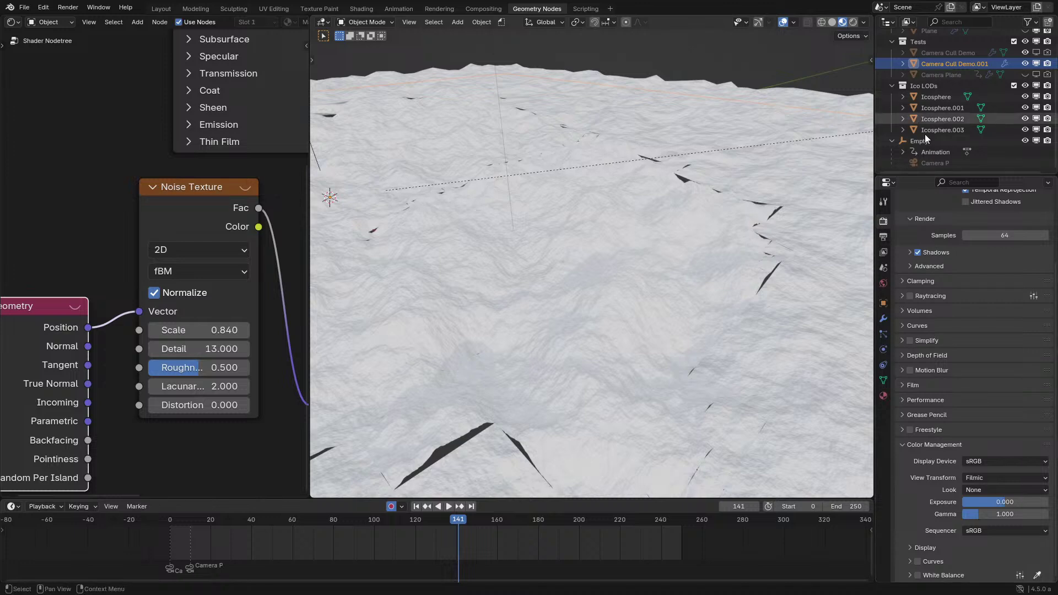
Select the point light in the Set collection, open its light settings and delete the light from the scene.
scroll(937, 110, up, 4)
click(931, 82)
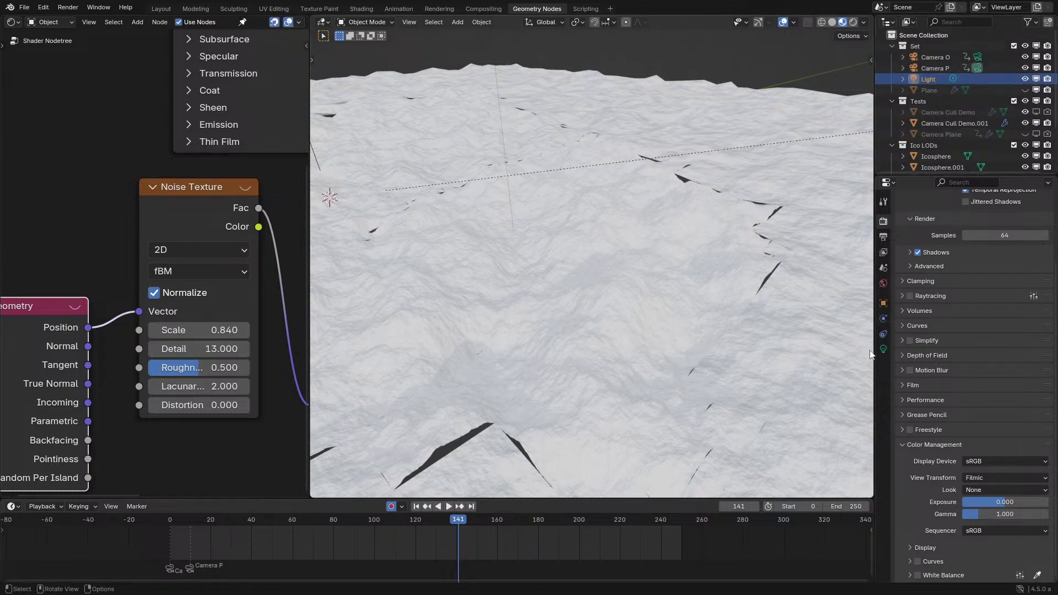
click(884, 349)
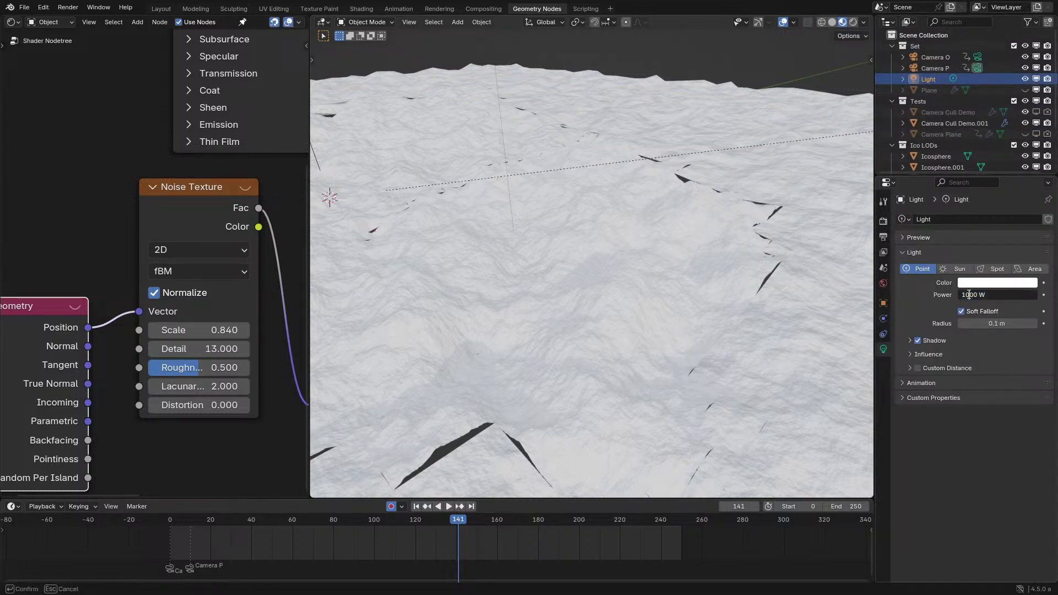
middle_drag(568, 271, 548, 125)
key(Delete)
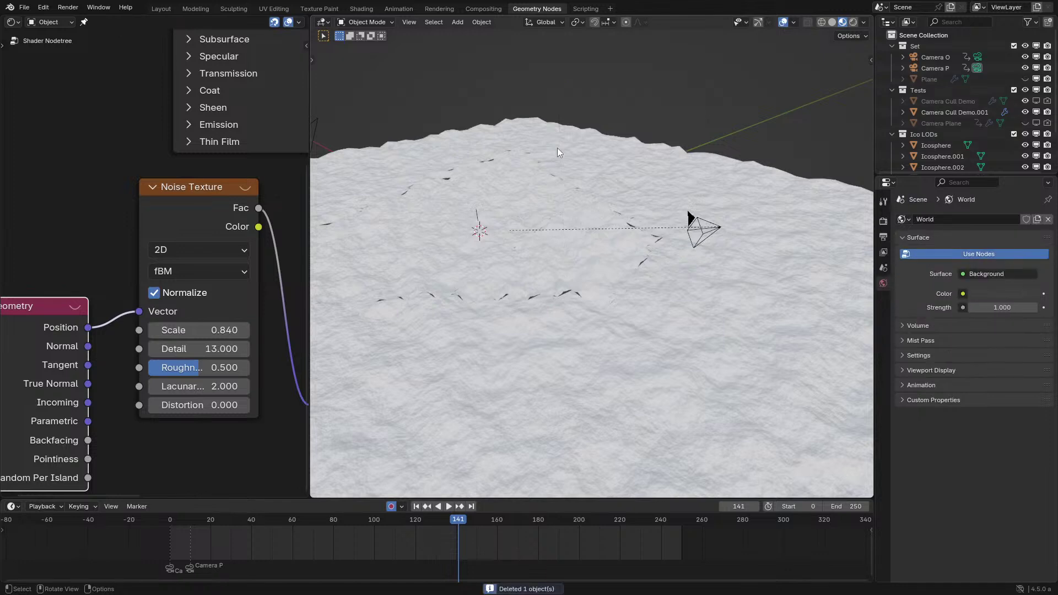
Add a Sun light and rotate it freely by about 26.4° and -4.01°.
key(shift+a)
mouse_move(551, 309)
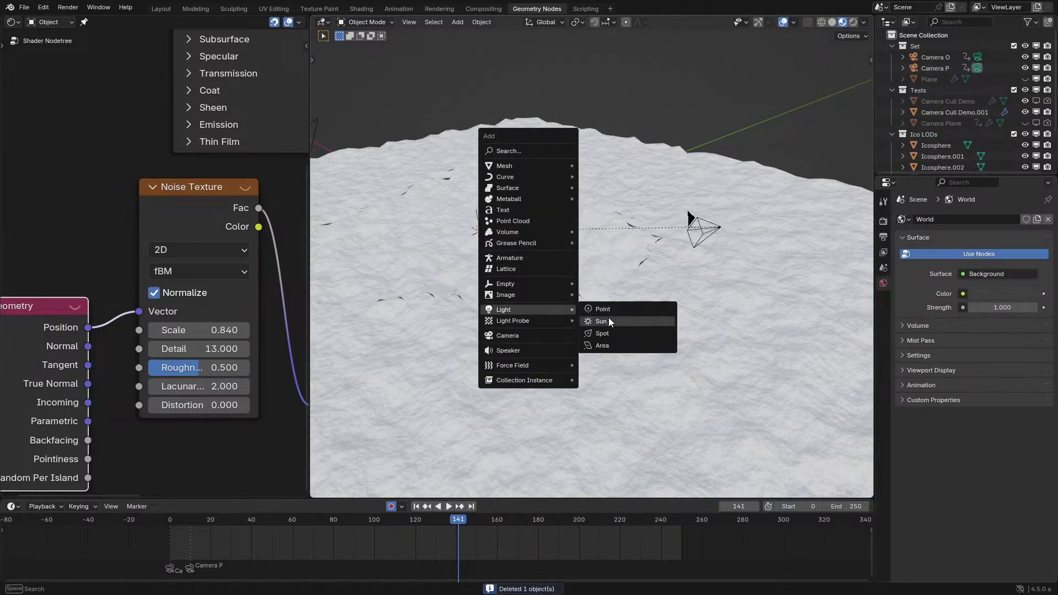
click(609, 319)
key(r)
key(r)
click(647, 220)
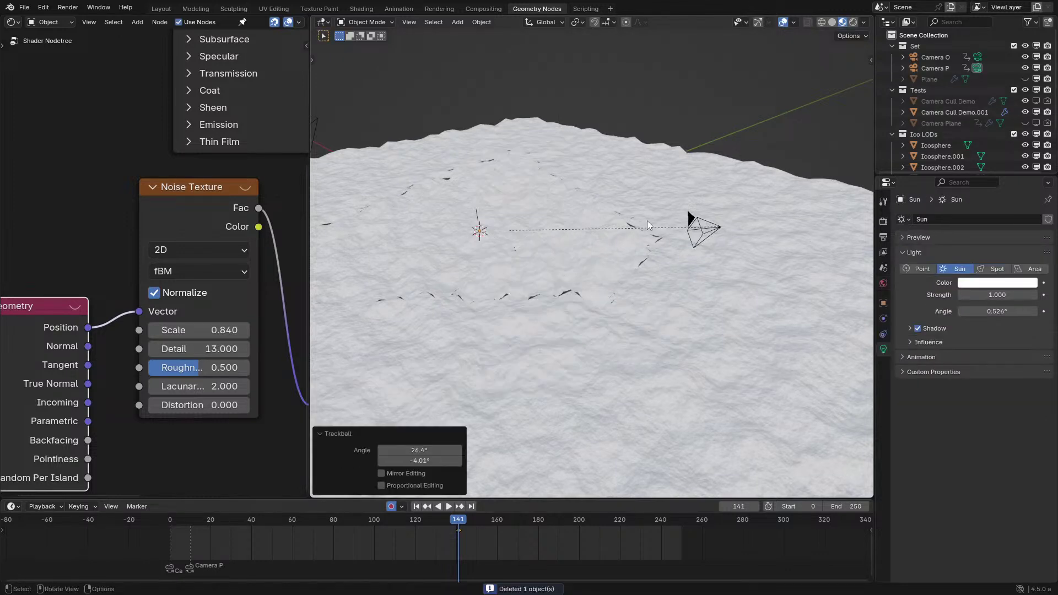
Set the Sun's strength to 10 and rotate it freely by about 40.1° and -111°.
click(862, 22)
double_click(998, 294)
text(10)
key(Return)
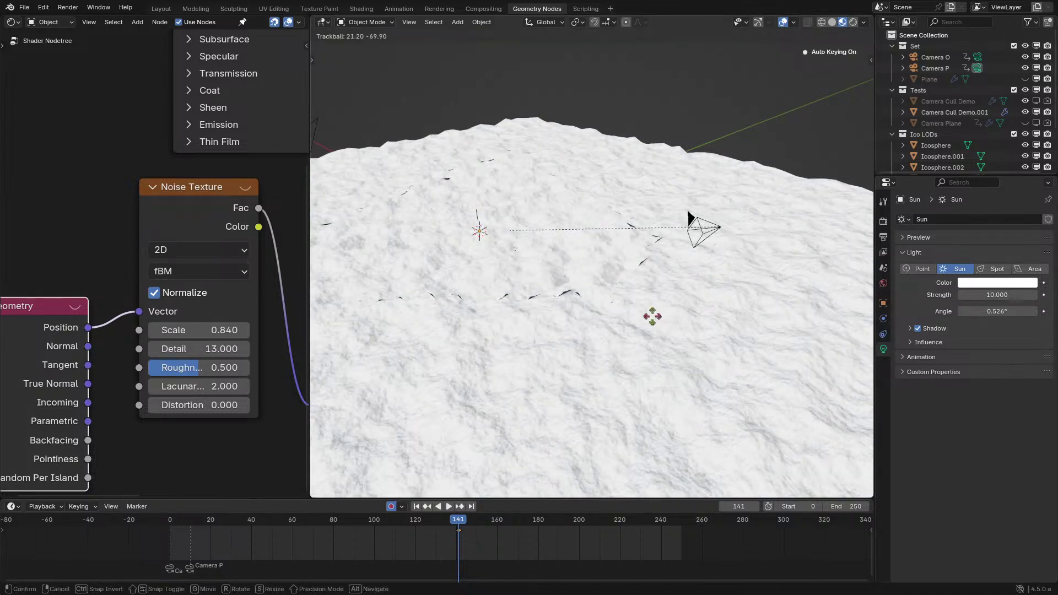
click(646, 300)
Play the animation and examine the gaps and detail of the displaced terrain through the camera and from outside it.
middle_drag(643, 296, 596, 294)
key(space)
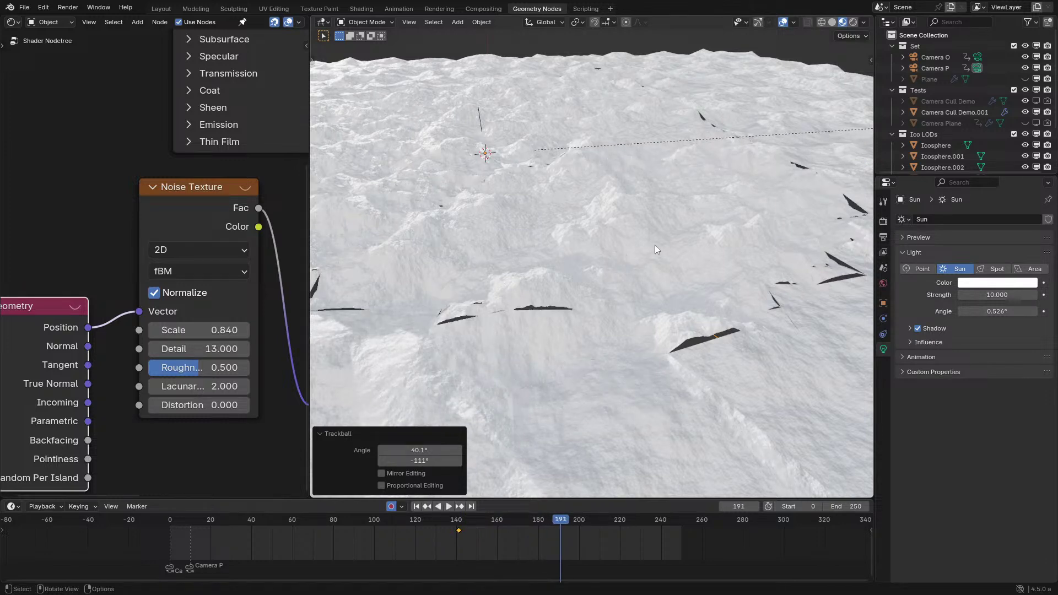
key(KP_0)
key(space)
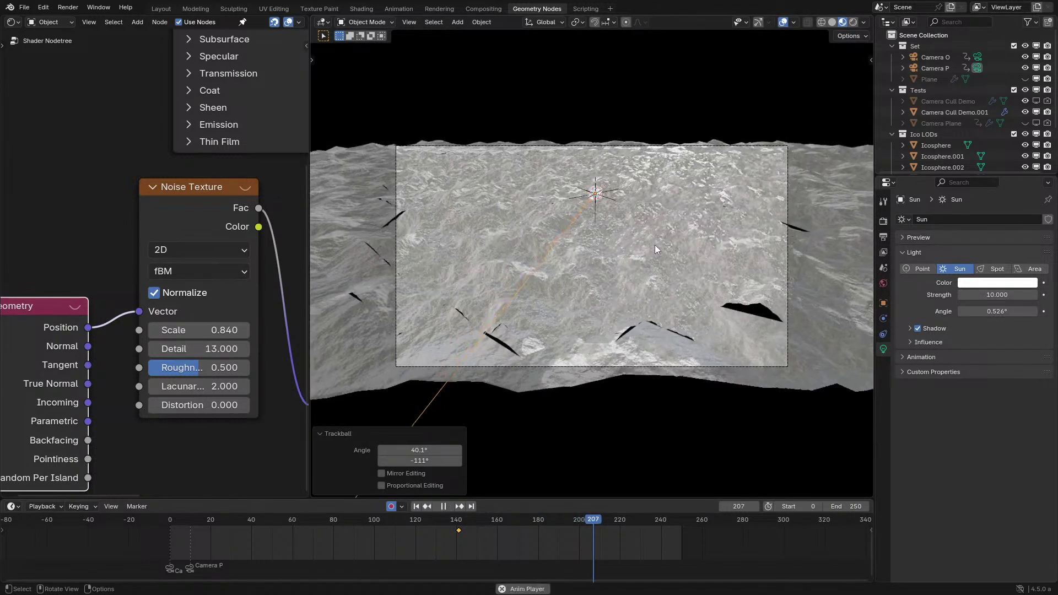
scroll(678, 334, down, 2)
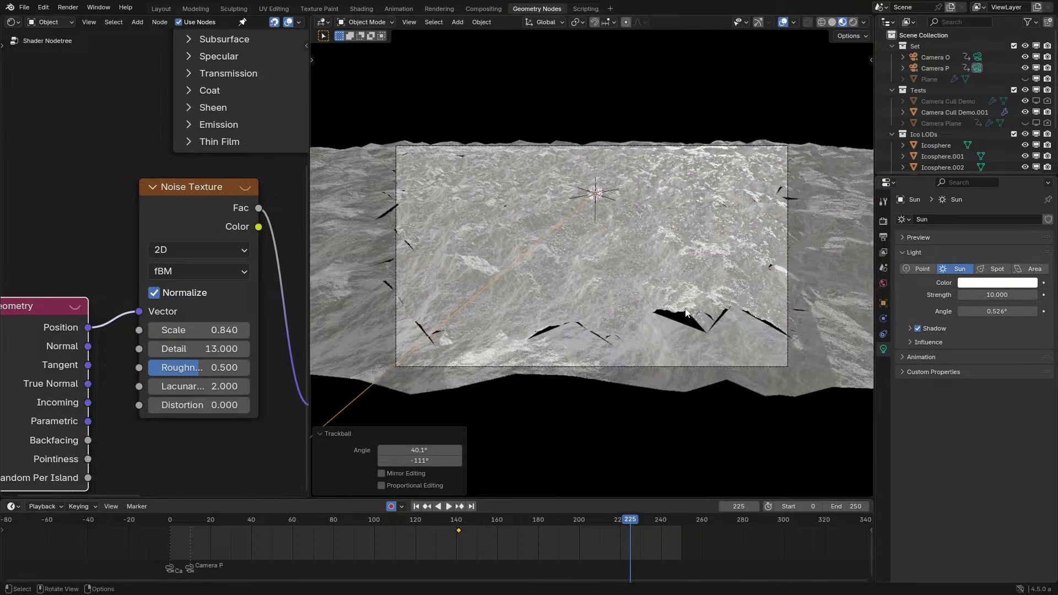
scroll(681, 328, up, 2)
scroll(682, 324, down, 2)
scroll(685, 313, up, 3)
scroll(685, 312, up, 3)
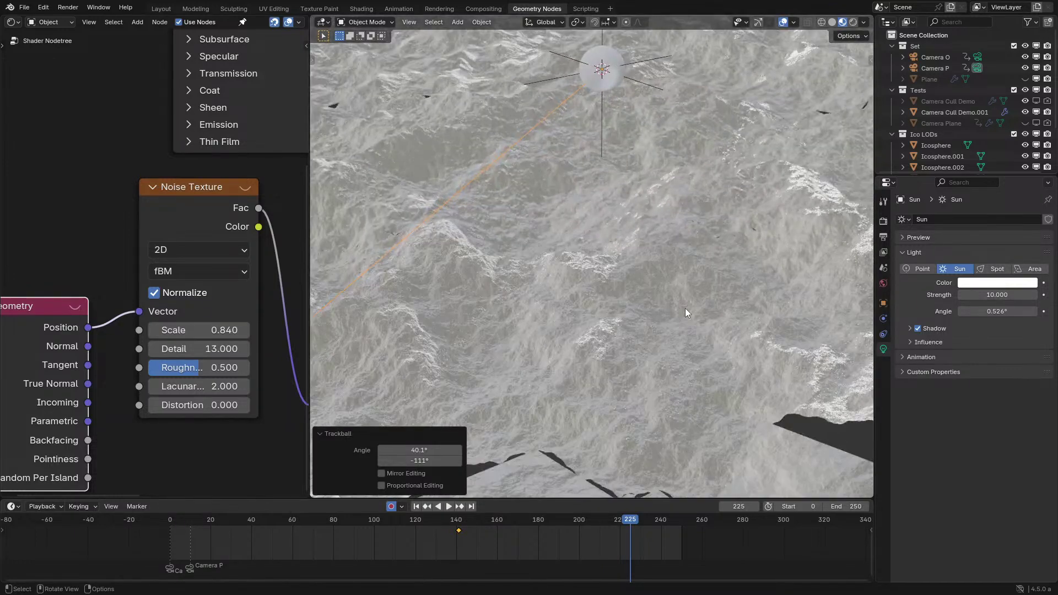
scroll(686, 313, down, 5)
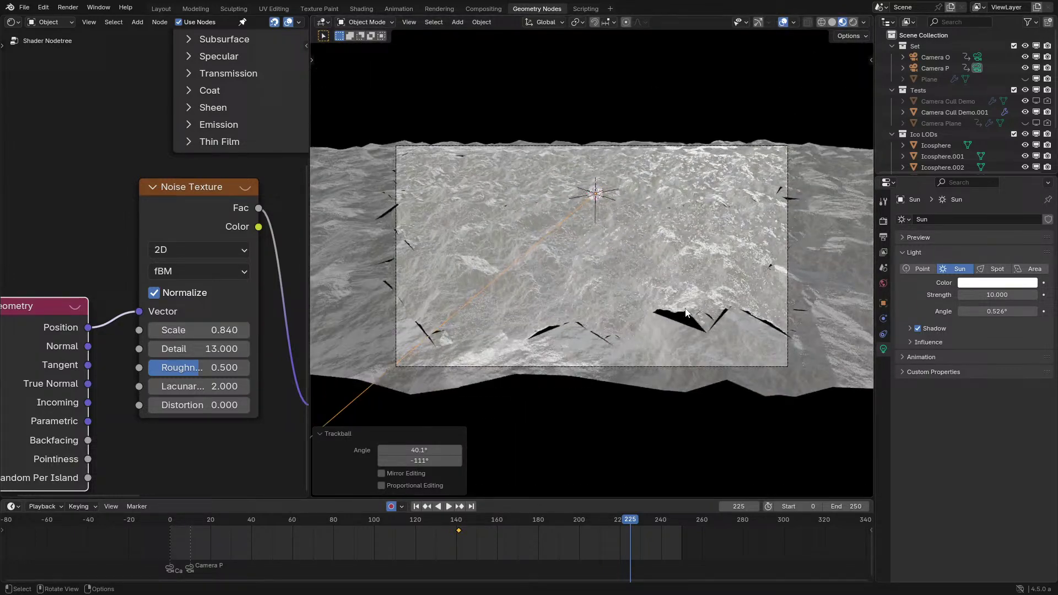
scroll(685, 309, down, 2)
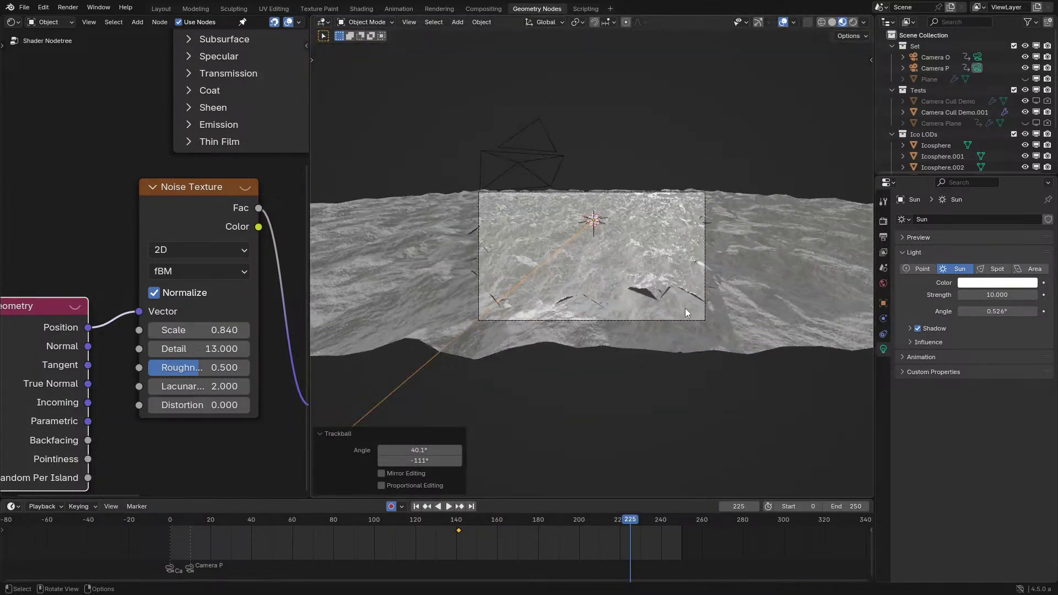
scroll(686, 308, up, 5)
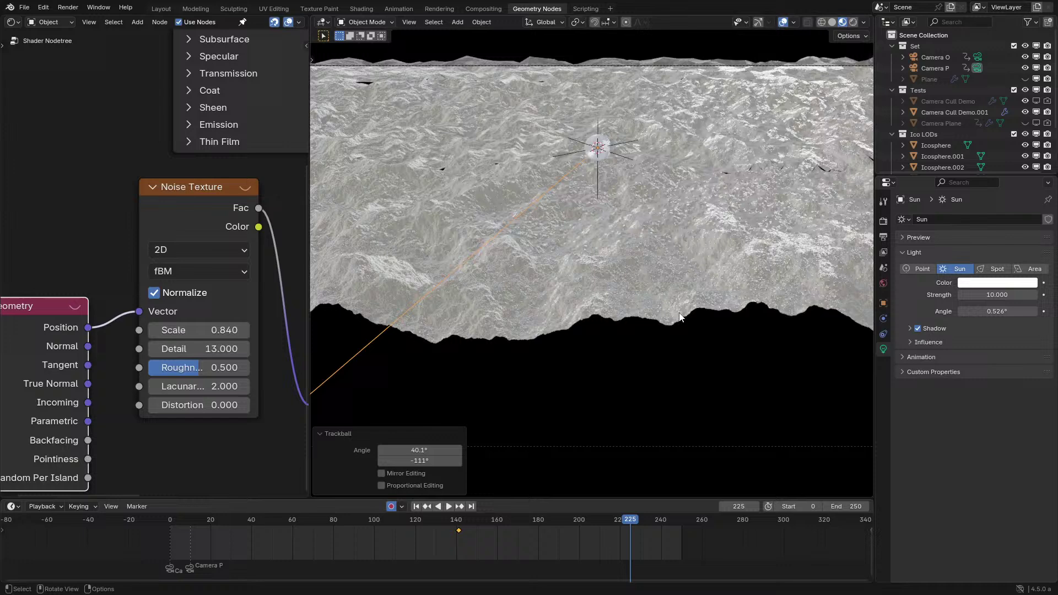
mouse_move(679, 317)
middle_down()
mouse_move(736, 310)
mouse_move(692, 327)
mouse_move(655, 325)
mouse_move(692, 263)
mouse_move(648, 309)
mouse_move(673, 319)
middle_up()
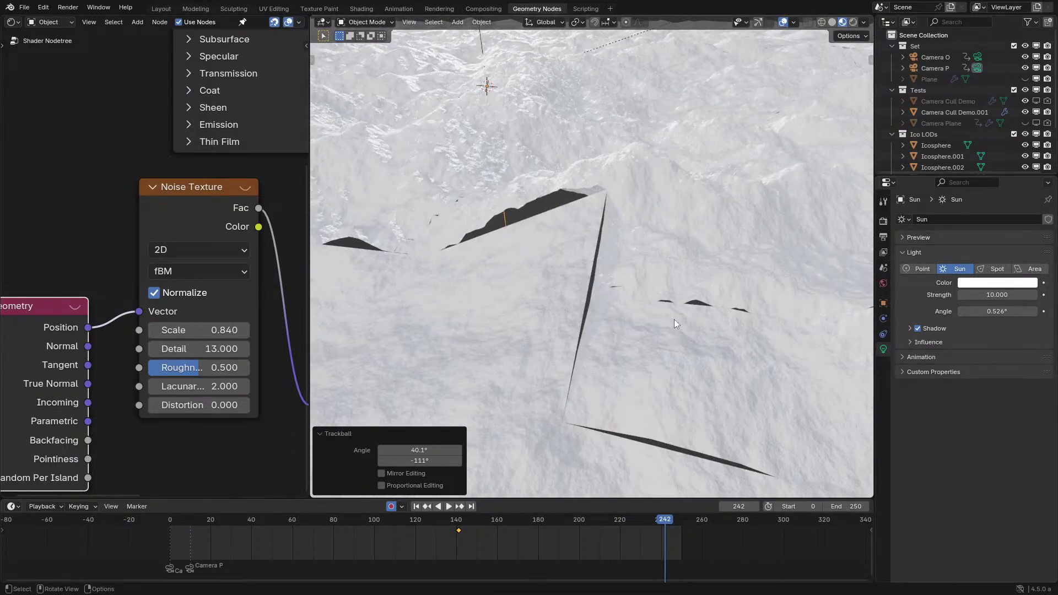
Change the viewport shading to Solid to inspect the grid without its material.
key(z)
click(649, 307)
key(z)
click(731, 282)
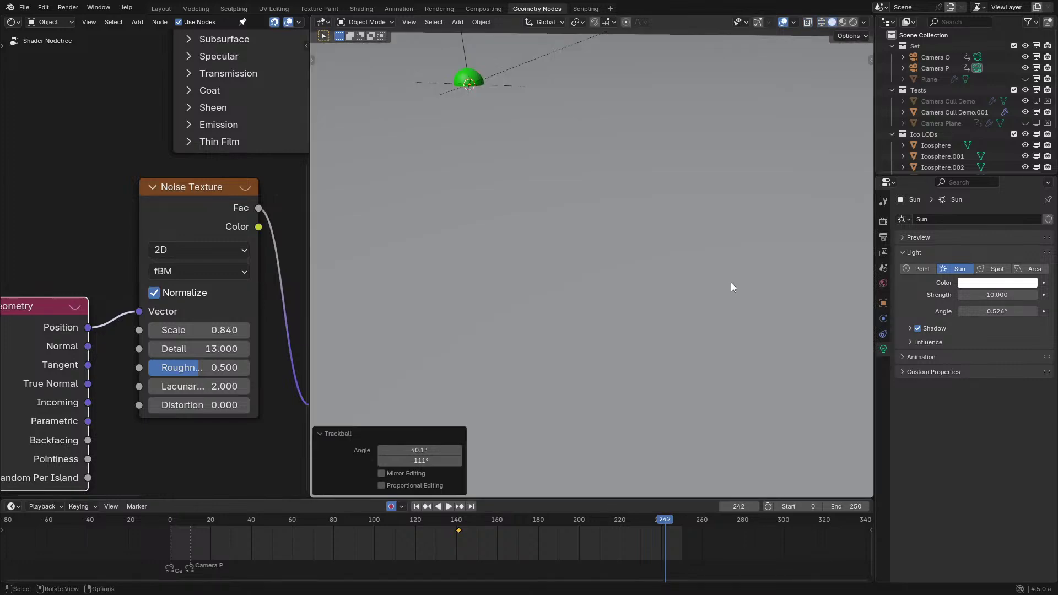
Return the viewport to Material Preview and play the animation to examine the displaced terrain's gaps and surface detail.
key(z)
click(712, 243)
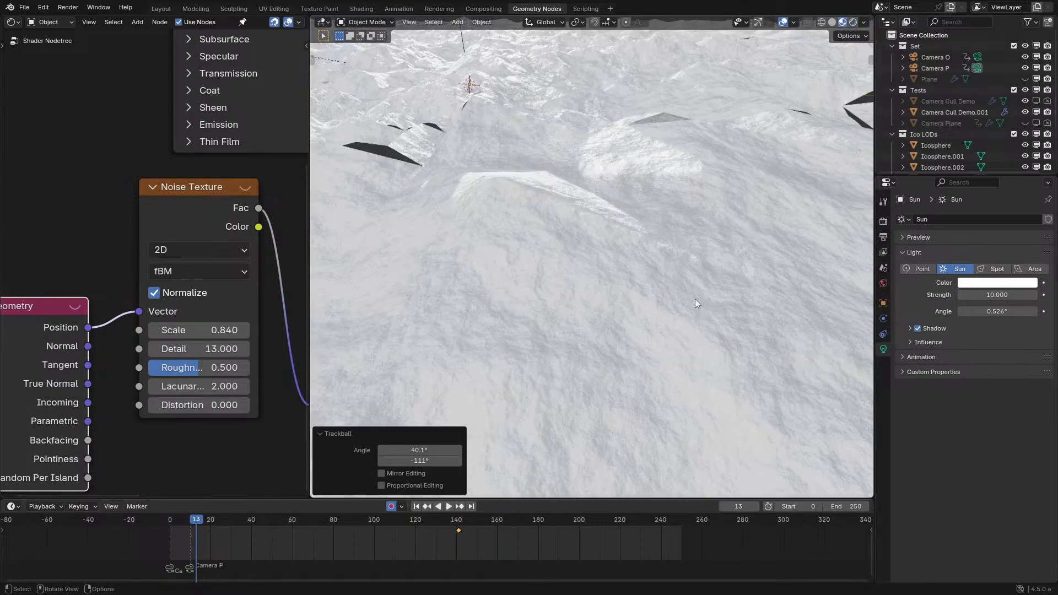
key(space)
key(space)
mouse_move(585, 292)
shift+middle_down()
mouse_move(634, 305)
mouse_move(580, 300)
shift+middle_up()
scroll(631, 305, up, 2)
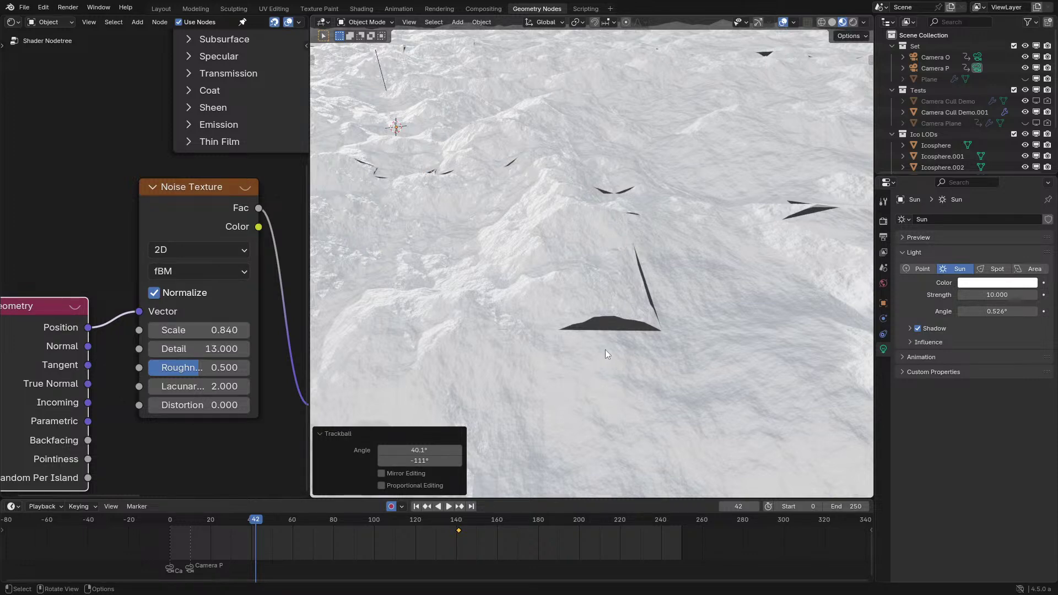
middle_drag(605, 349, 635, 290)
key(space)
key(space)
scroll(587, 363, up, 3)
shift+middle_drag(586, 362, 679, 199)
drag(201, 367, 202, 368)
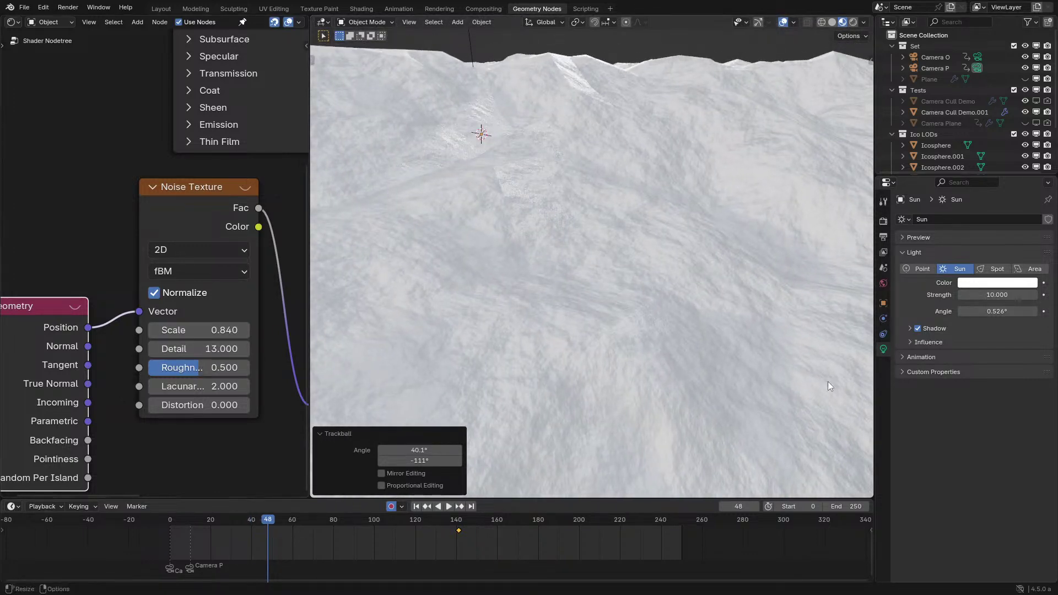
scroll(220, 322, down, 5)
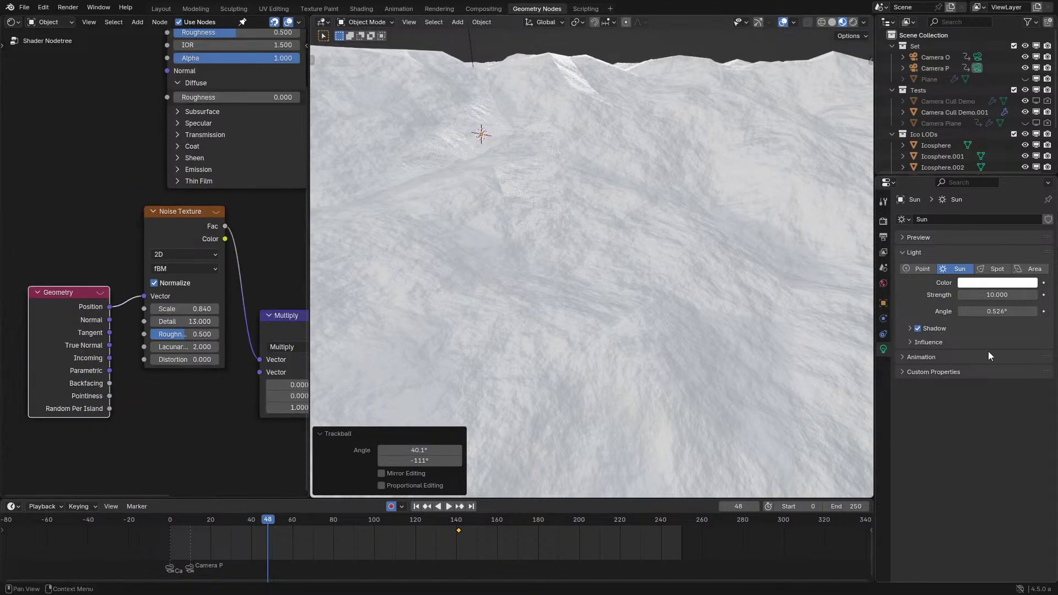
Try the Displacement Only method in the terrain material's surface settings and restore Displacement and Bump.
click(678, 303)
click(883, 396)
scroll(959, 469, down, 6)
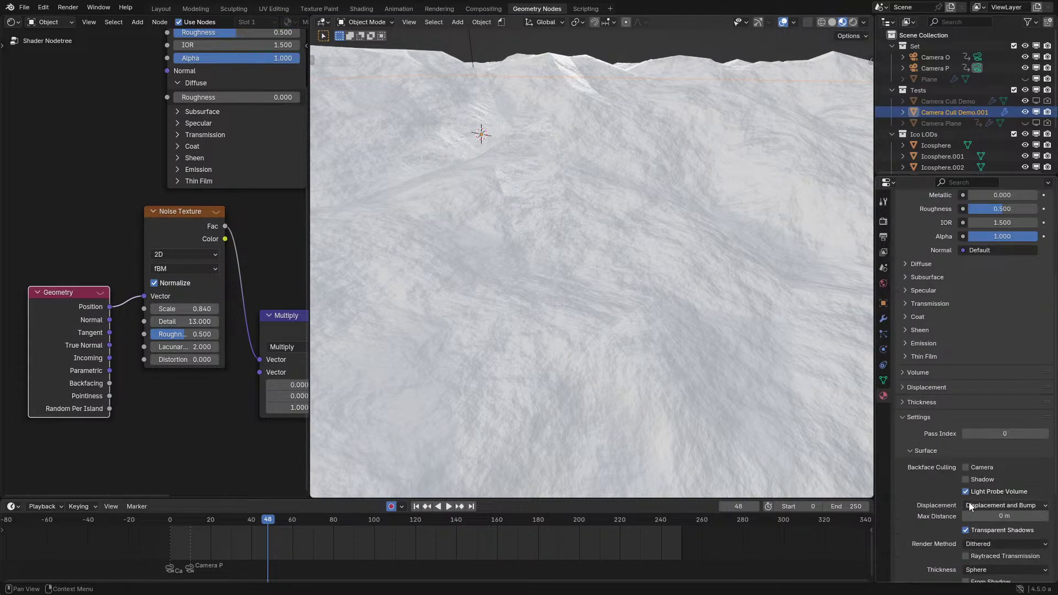
click(986, 504)
click(987, 532)
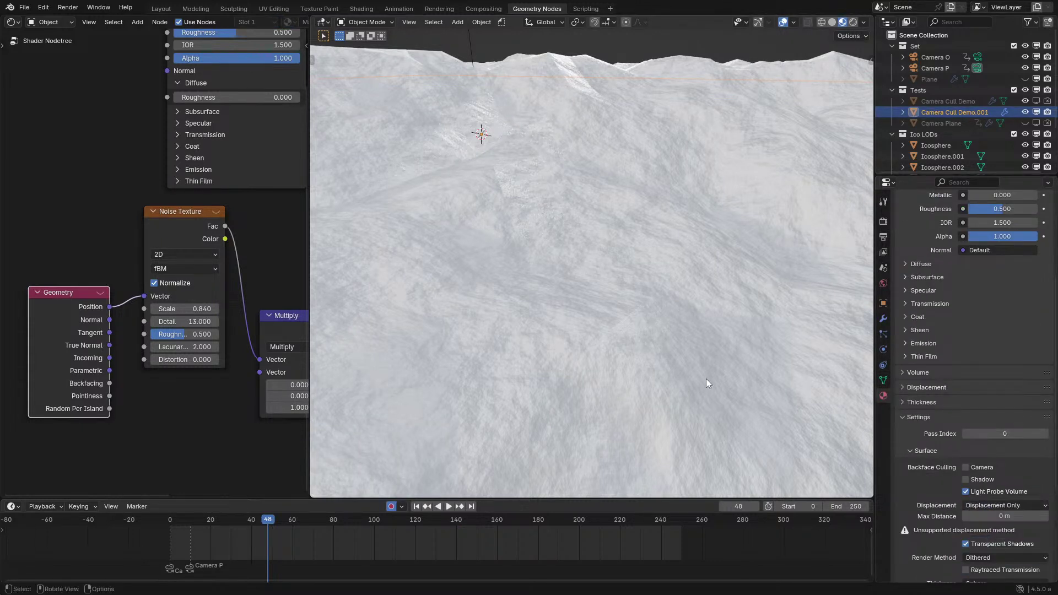
click(1021, 503)
click(1000, 546)
middle_drag(568, 243, 534, 293)
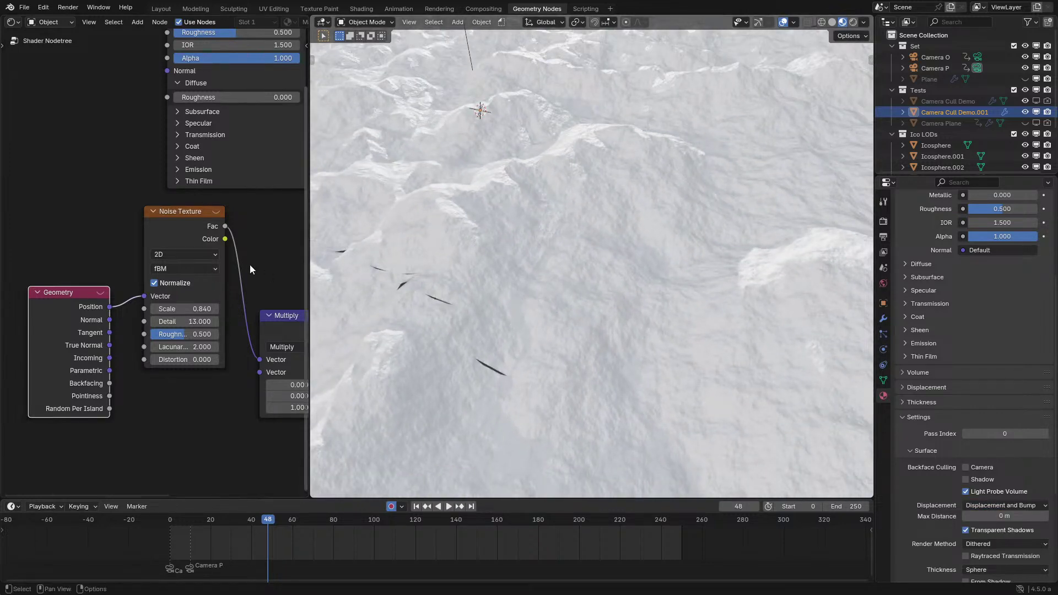
Delete the Geometry, Noise Texture and Multiply nodes that drive the material's displacement.
middle_drag(220, 271, 214, 266)
drag(188, 233, 200, 312)
scroll(251, 322, down, 3)
middle_drag(252, 323, 122, 299)
scroll(124, 284, down, 2)
drag(39, 251, 179, 351)
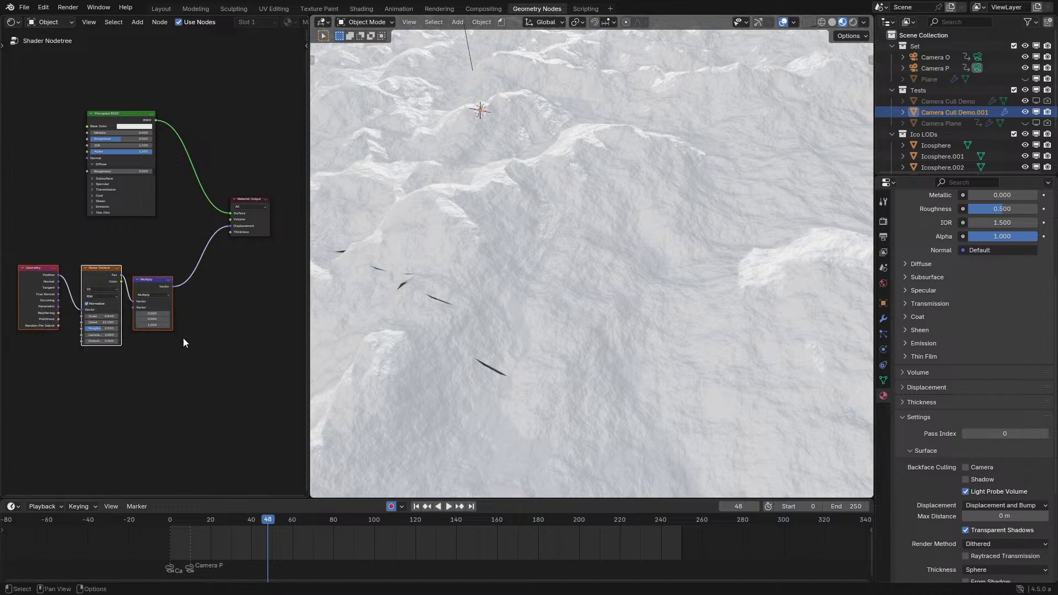
key(x)
Switch back to the maximized Geometry Nodes tree and insert a Set Position node between Set Material and Group Output.
click(13, 22)
click(46, 88)
key(ctrl+space)
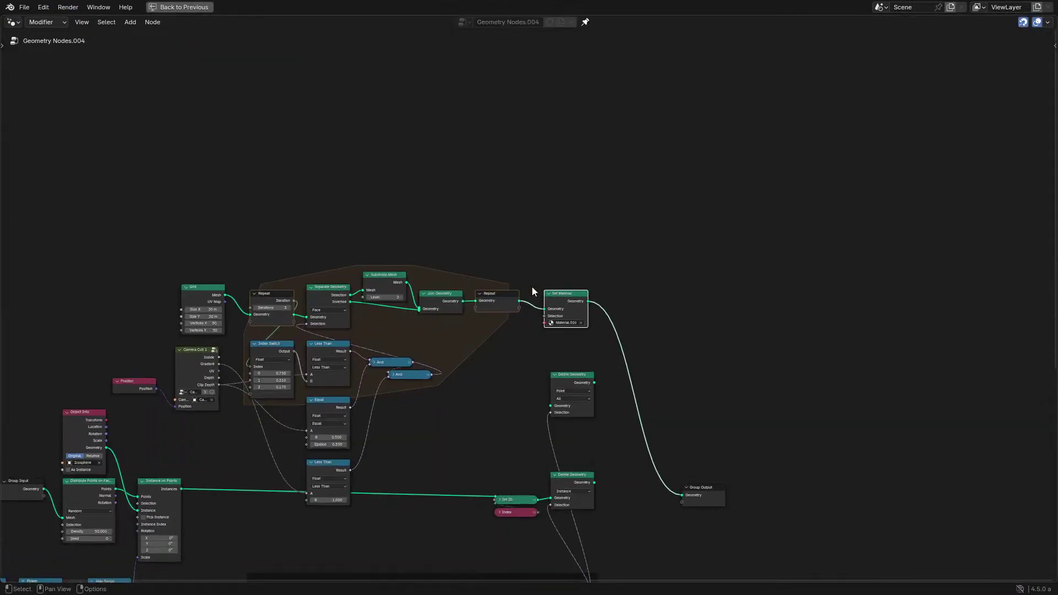
scroll(531, 286, up, 3)
key(shift+a)
text(set)
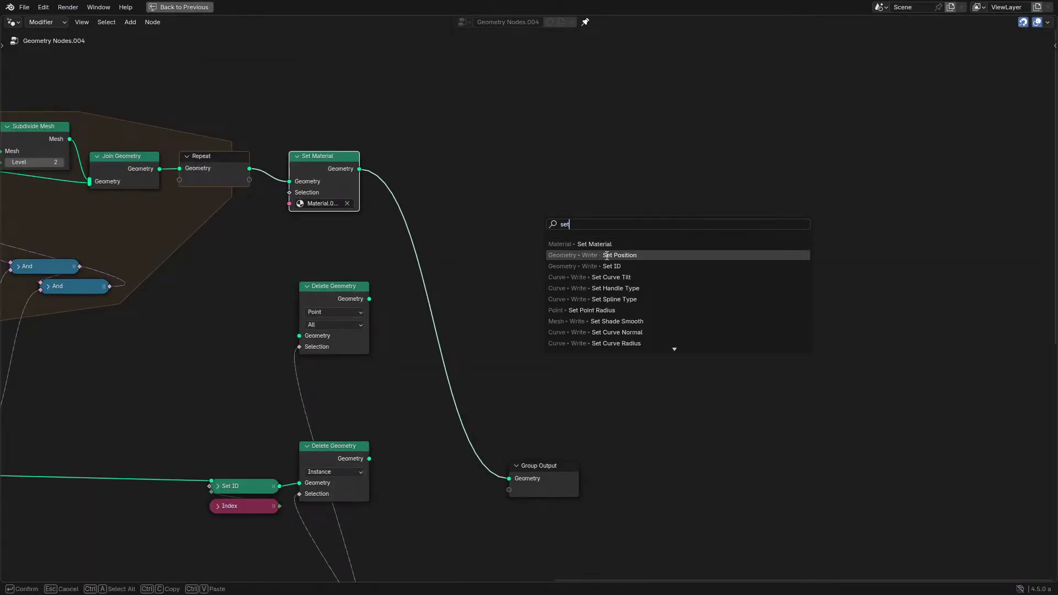
click(598, 255)
click(408, 213)
click(409, 221)
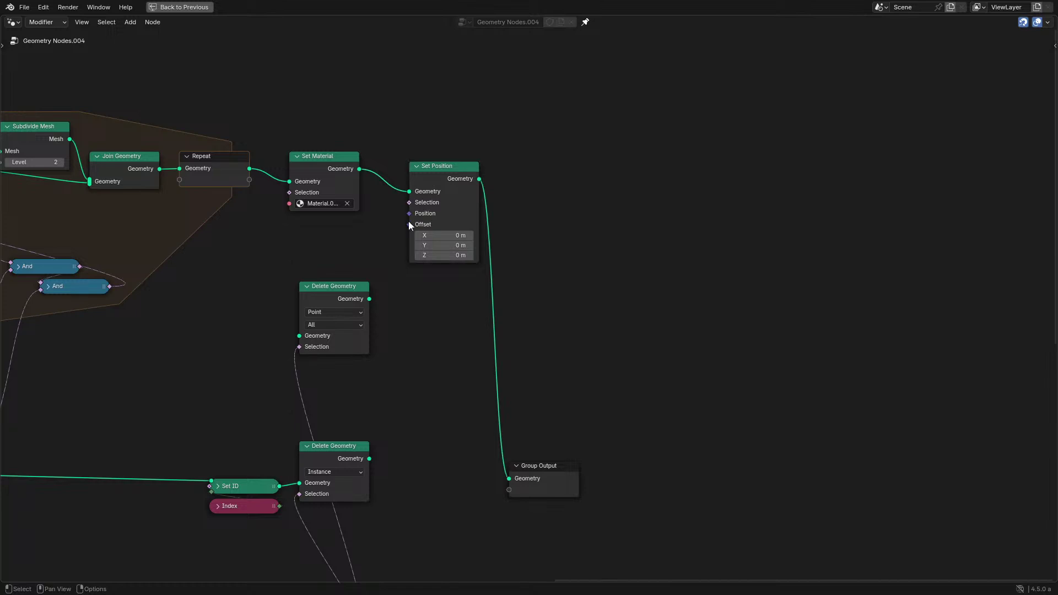
Add a Noise Texture node below the Repeat zone's output, beside the Set Position node.
key(shift+a)
text(noi)
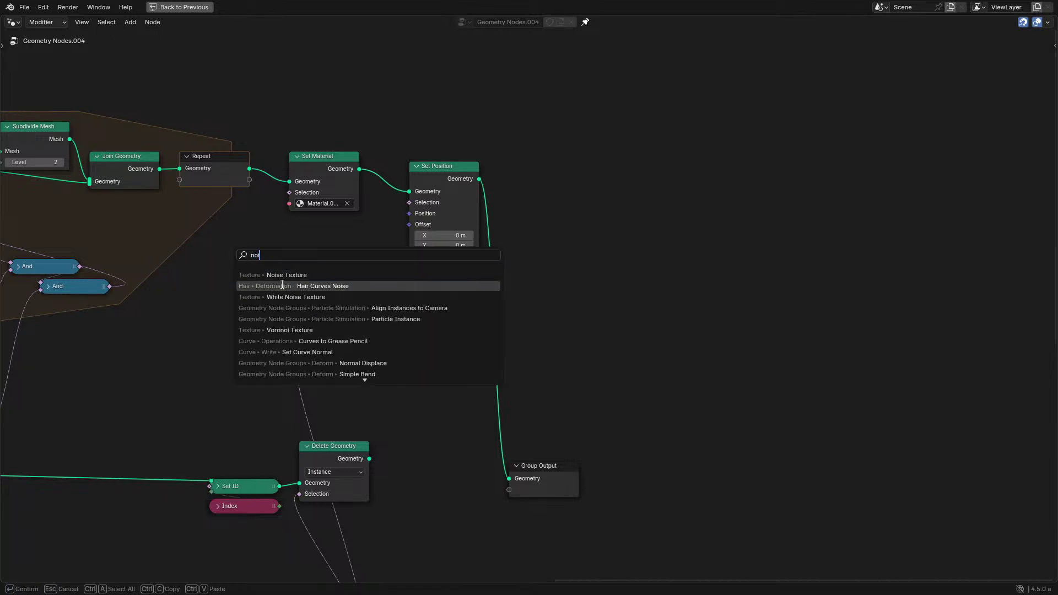
click(282, 277)
click(205, 287)
Multiply the noise Fac by the vector 0, 0, 1 and connect the result to Set Position's Offset.
drag(240, 278, 267, 272)
text(mul)
key(Return)
key(ctrl+z)
text(mu)
click(292, 324)
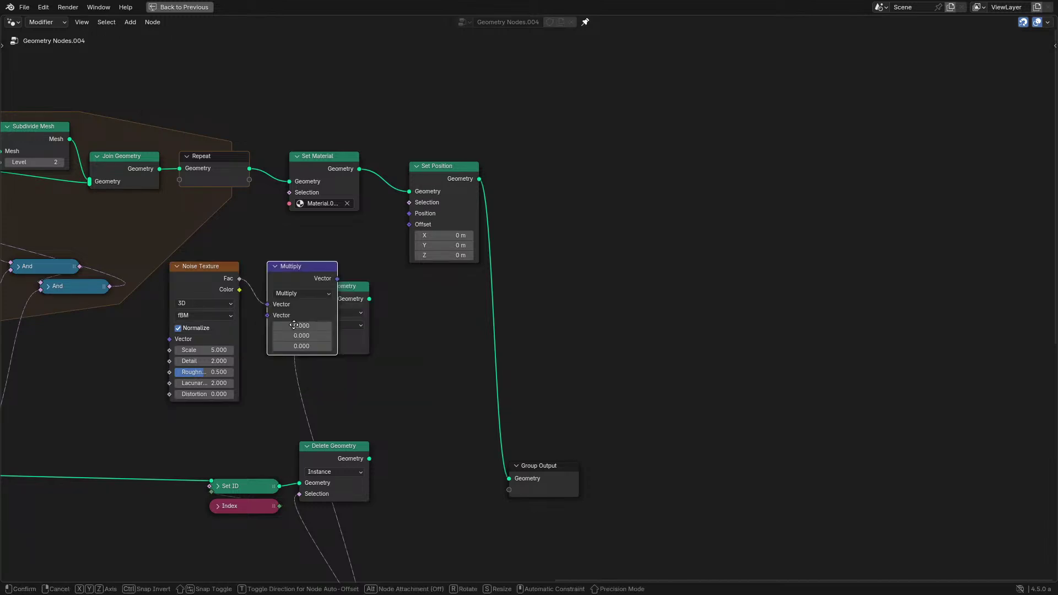
click(304, 296)
drag(348, 249, 408, 225)
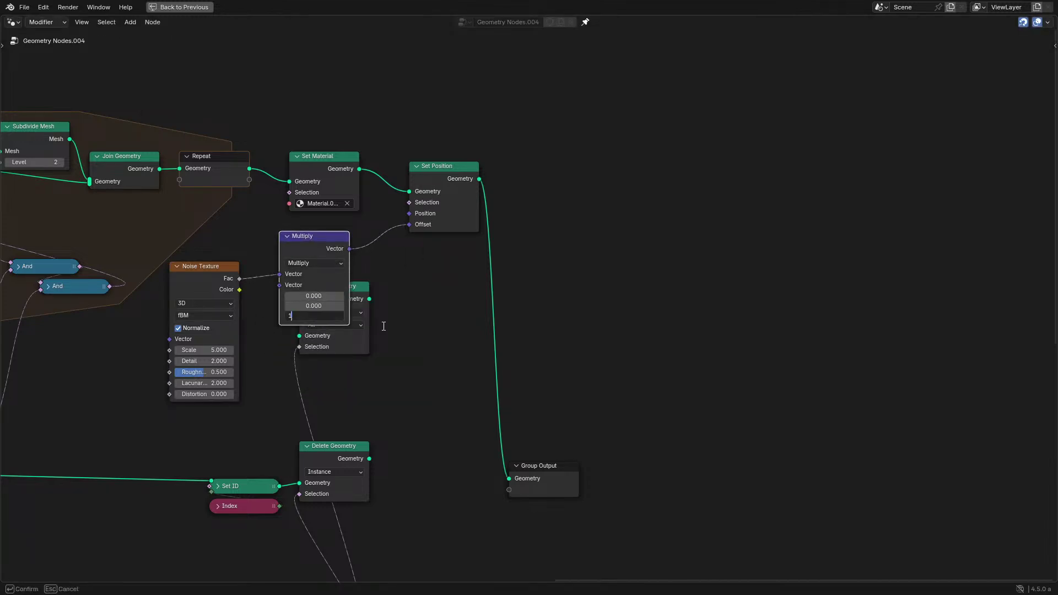
key(ctrl+space)
Switch the viewport shading to Solid and set the Noise Texture's Scale to 2.
middle_drag(537, 254, 507, 265)
key(z)
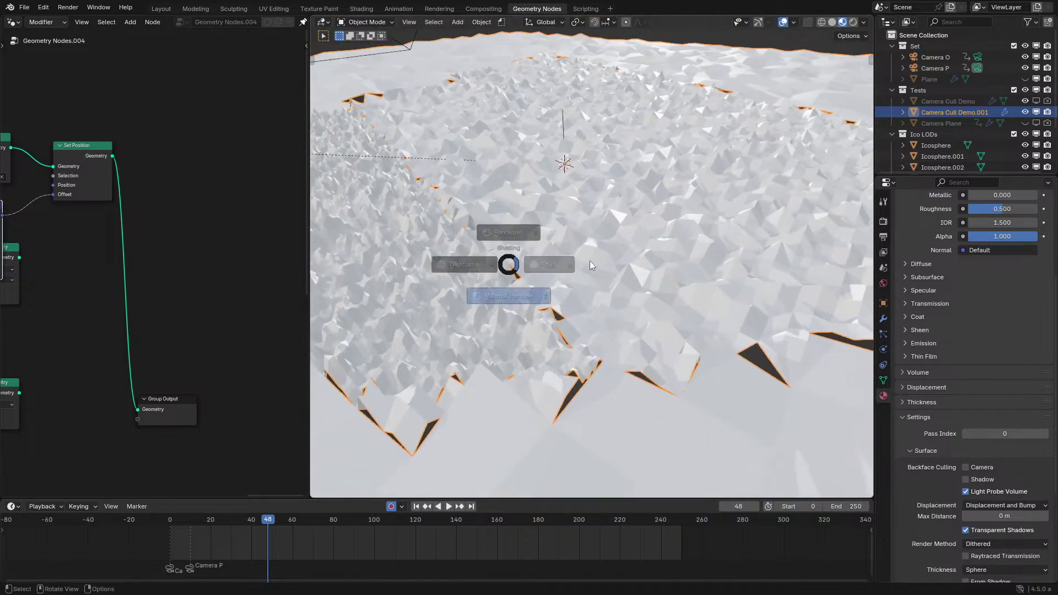
click(590, 262)
middle_drag(590, 262, 562, 251)
middle_drag(138, 280, 82, 311)
scroll(82, 315, up, 2)
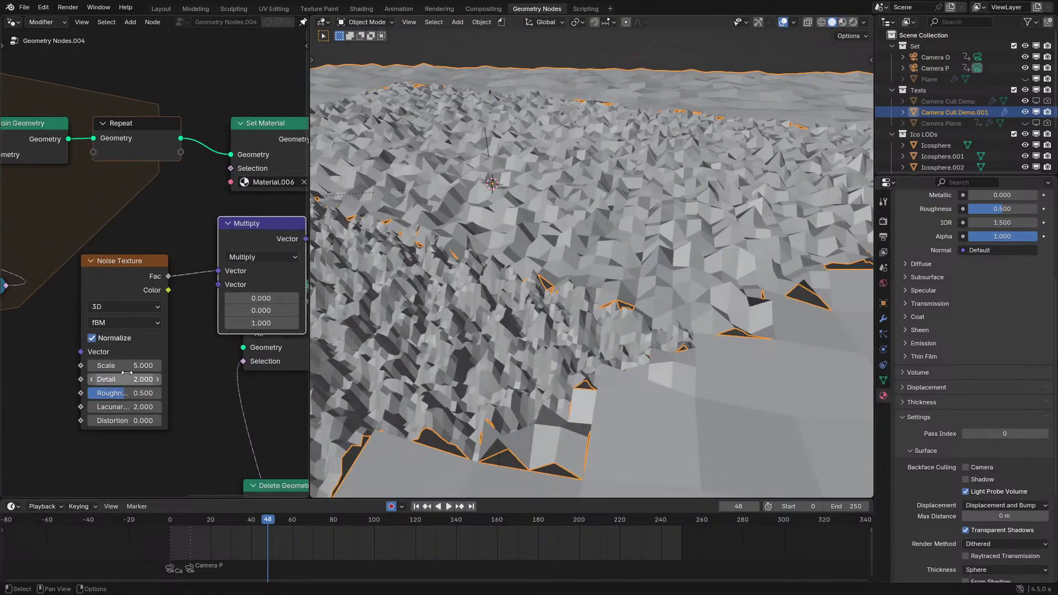
drag(132, 365, 98, 365)
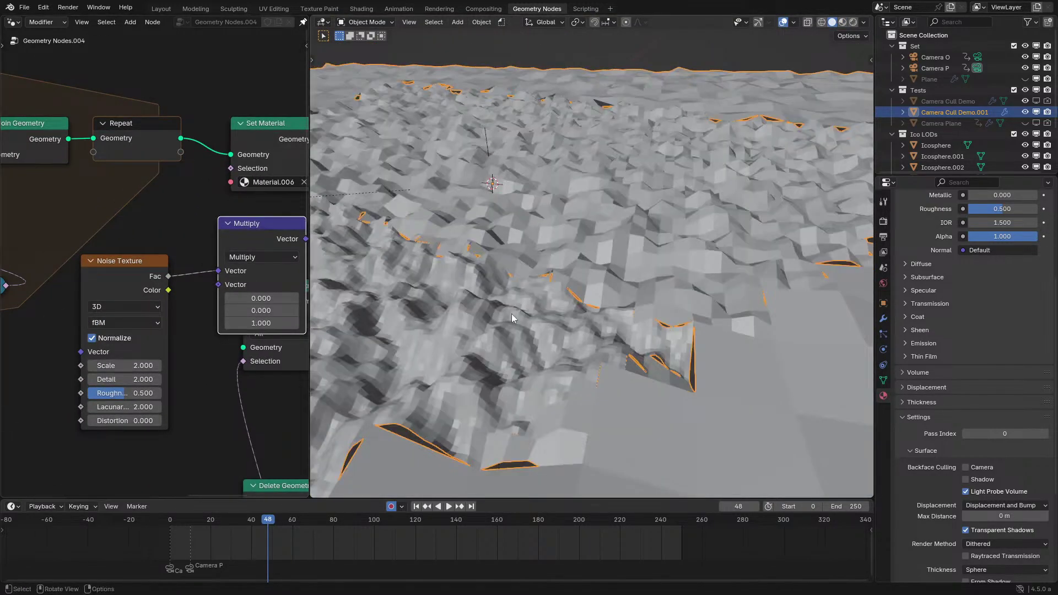
Examine the geometry-displaced grid through the active camera and from outside it.
scroll(511, 313, down, 3)
middle_drag(511, 313, 388, 319)
scroll(461, 323, down, 3)
key(KP_0)
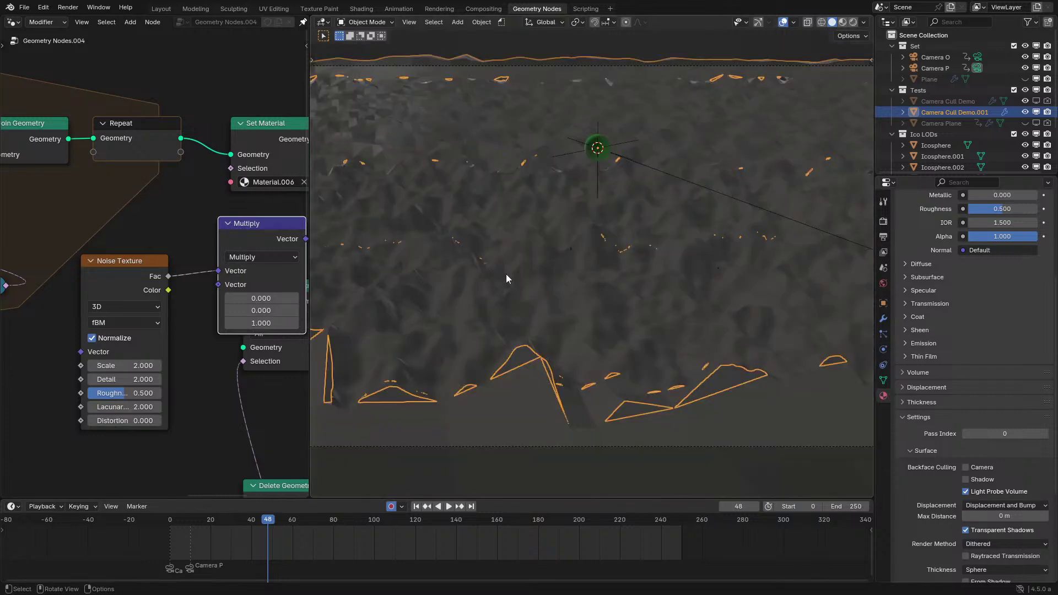
scroll(505, 273, down, 2)
middle_drag(747, 266, 584, 282)
key(KP_0)
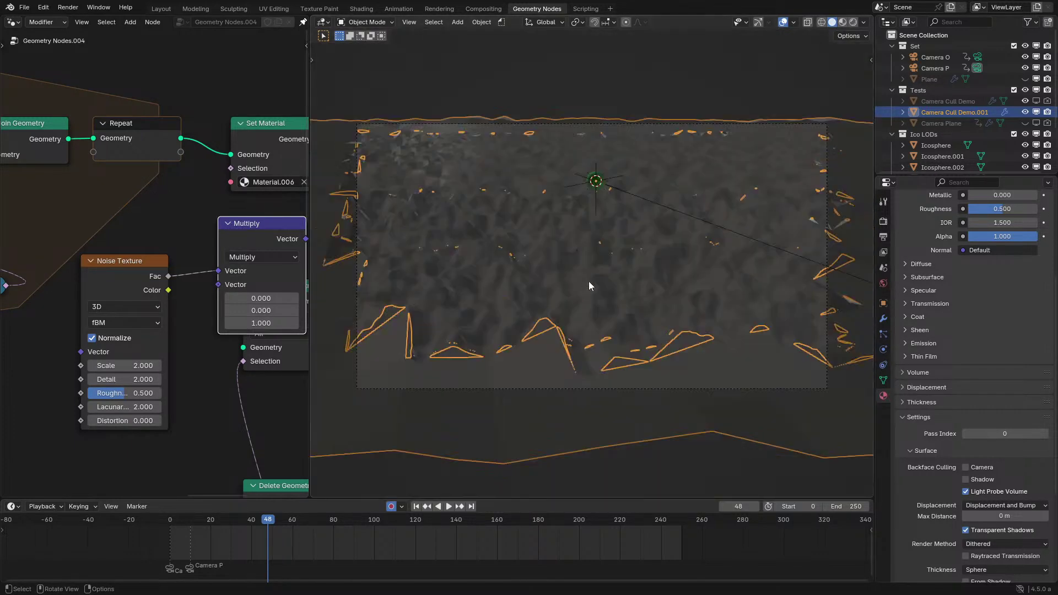
key(KP_0)
key(KP_0)
middle_drag(594, 277, 614, 288)
key(KP_0)
key(g)
click(638, 336)
Check the object properties of Camera P, Camera O and the Empty, and reselect the displaced grid.
click(936, 67)
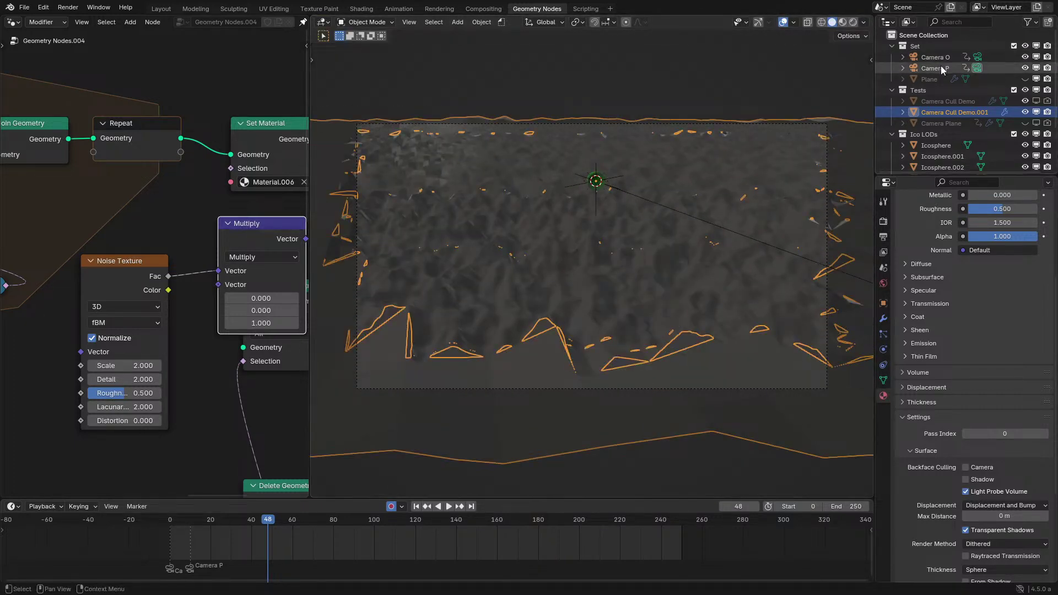
click(884, 303)
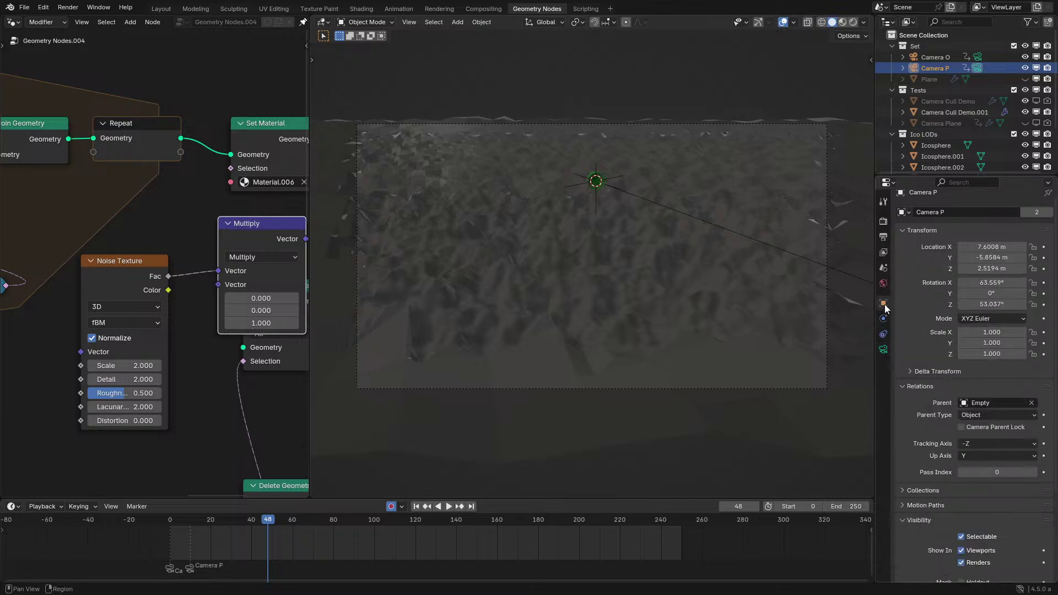
click(936, 57)
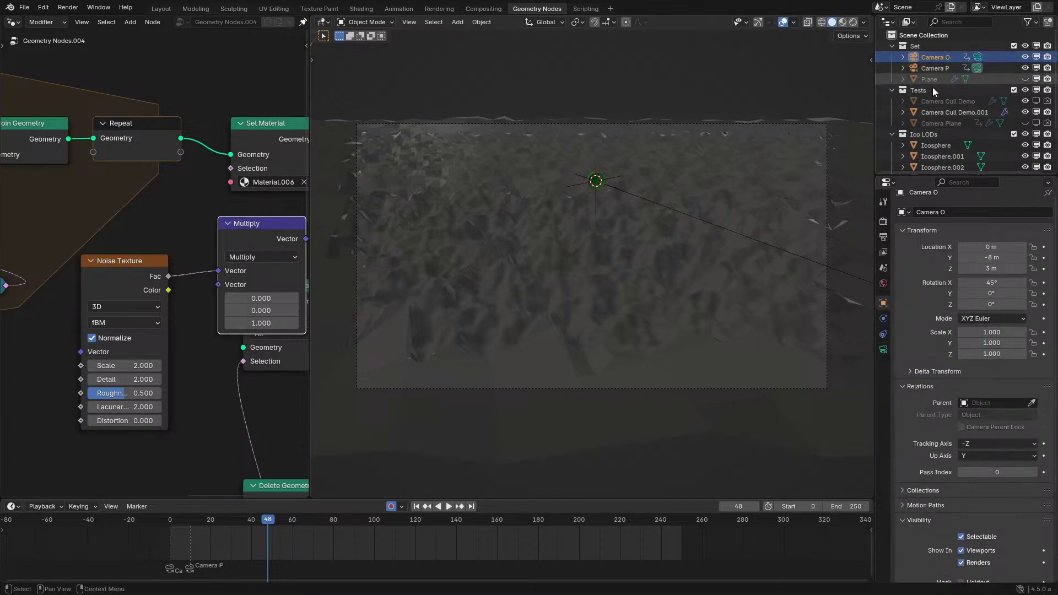
scroll(932, 89, down, 4)
click(921, 130)
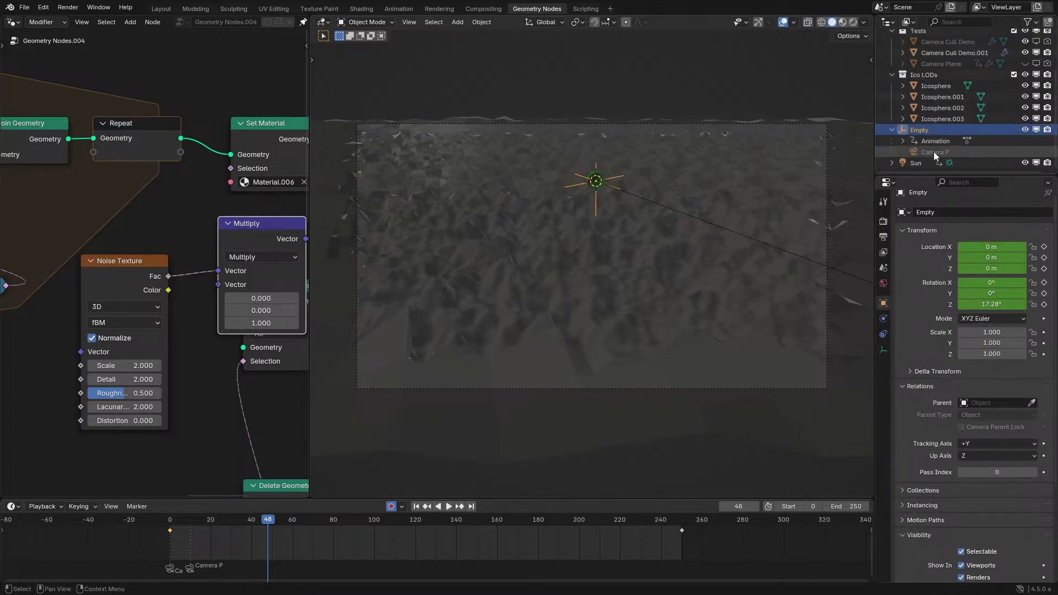
click(930, 152)
click(697, 234)
Move the Equal node and the Less Than node beneath it slightly up toward the Less Than node in the Repeat zone.
middle_drag(692, 275, 664, 284)
middle_drag(560, 237, 532, 257)
middle_drag(608, 306, 628, 325)
scroll(166, 335, down, 3)
middle_drag(110, 338, 248, 257)
middle_drag(66, 257, 250, 272)
scroll(135, 273, up, 2)
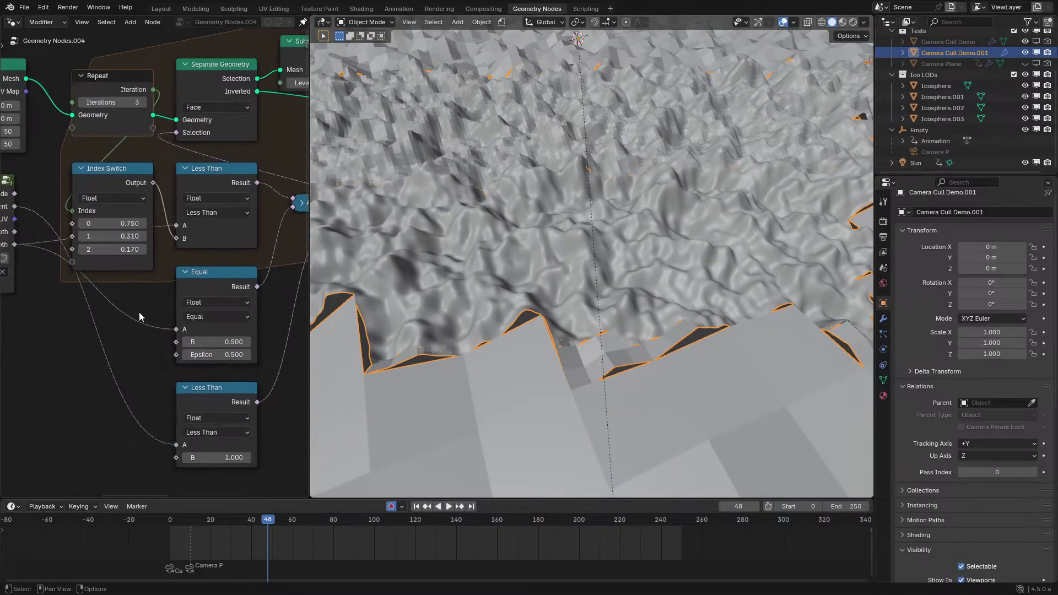
drag(138, 317, 208, 424)
key(g)
click(260, 349)
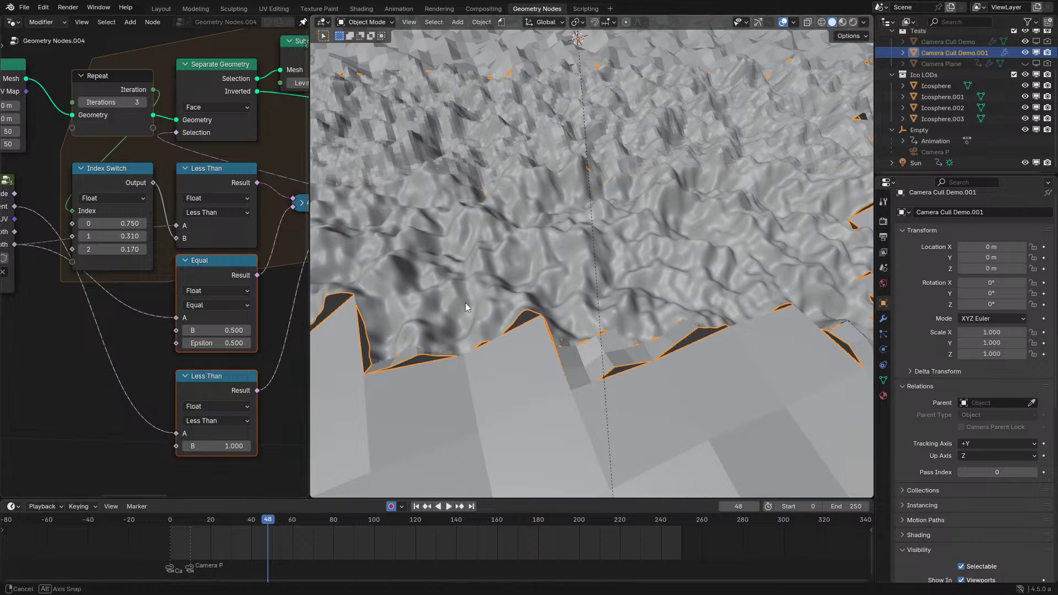
Increase the Noise Texture's Detail to give the displaced grid finer relief.
middle_drag(546, 296, 551, 331)
scroll(588, 322, down, 2)
shift+middle_drag(551, 331, 597, 340)
scroll(633, 332, up, 3)
scroll(597, 340, up, 2)
middle_drag(80, 260, 34, 278)
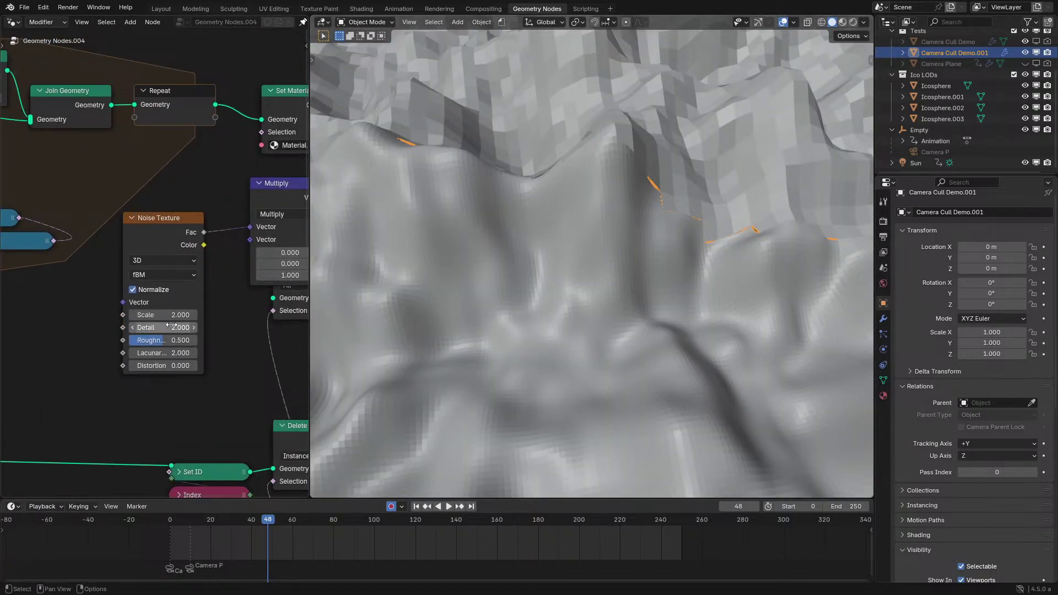
drag(169, 325, 191, 325)
middle_drag(580, 309, 452, 265)
Insert a Set Shade Smooth node right after Set Position.
middle_drag(286, 138, 168, 205)
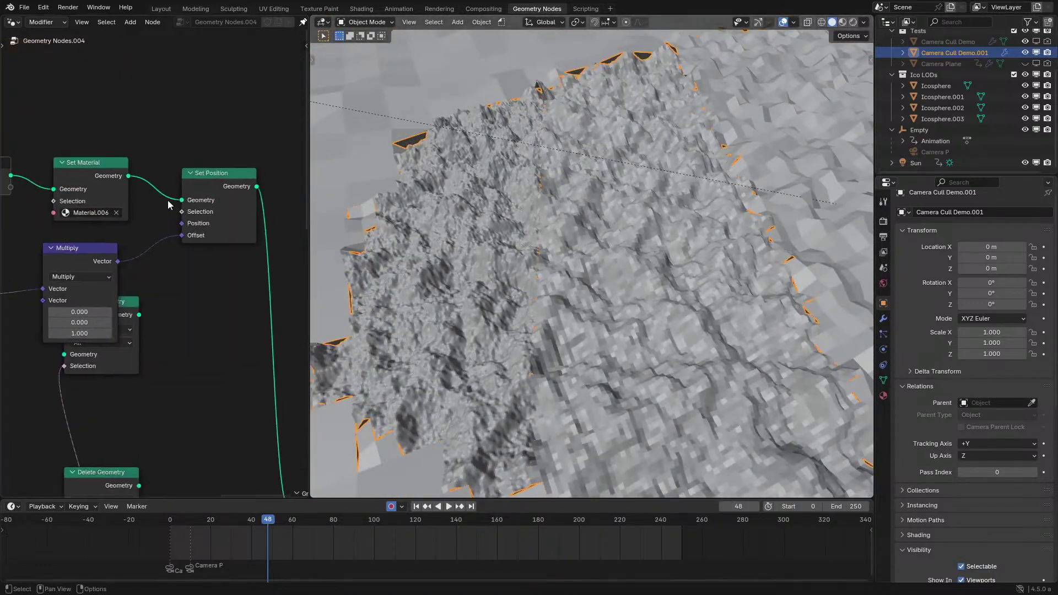
key(shift+a)
text(set sh)
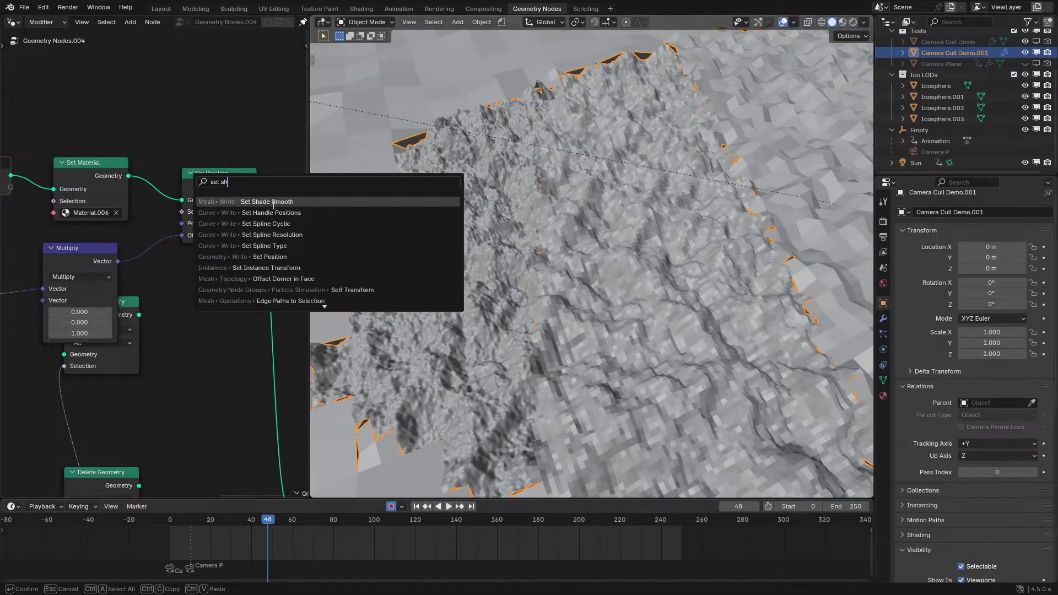
click(276, 204)
click(278, 180)
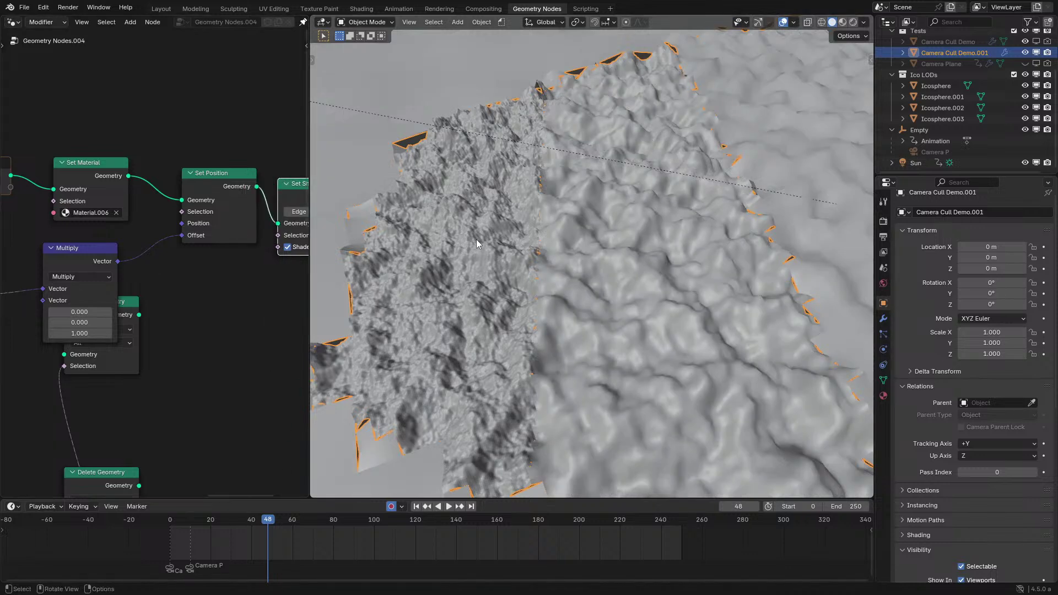
Set the Noise Texture's Detail to 7 and Roughness to 0.6.
middle_drag(617, 232, 571, 227)
scroll(179, 259, down, 4)
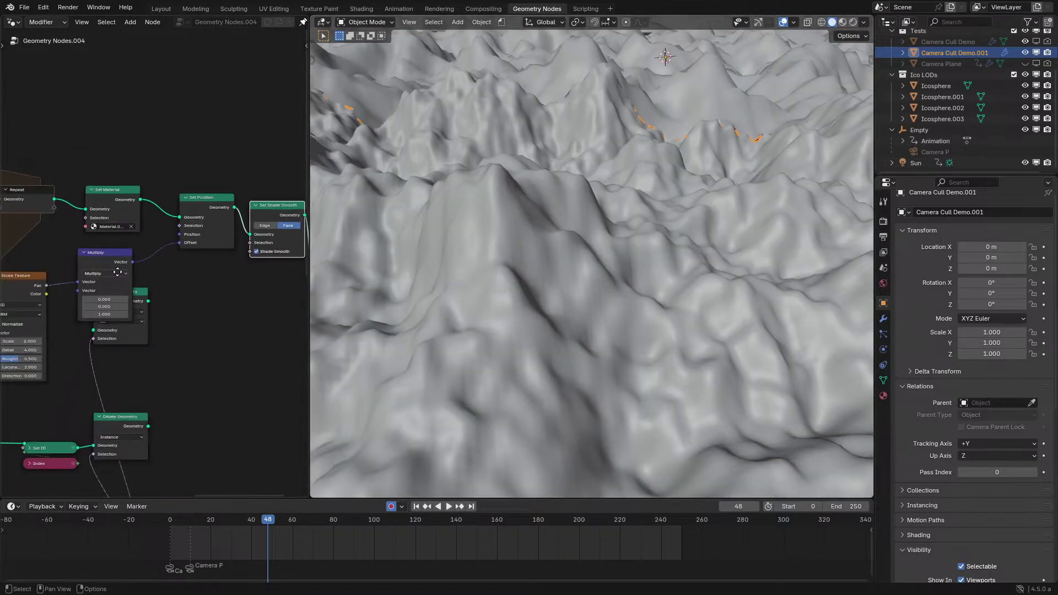
middle_drag(120, 269, 207, 257)
scroll(135, 322, up, 5)
mouse_move(126, 342)
mouse_down()
mouse_move(144, 342)
mouse_move(127, 355)
mouse_up()
scroll(647, 259, down, 6)
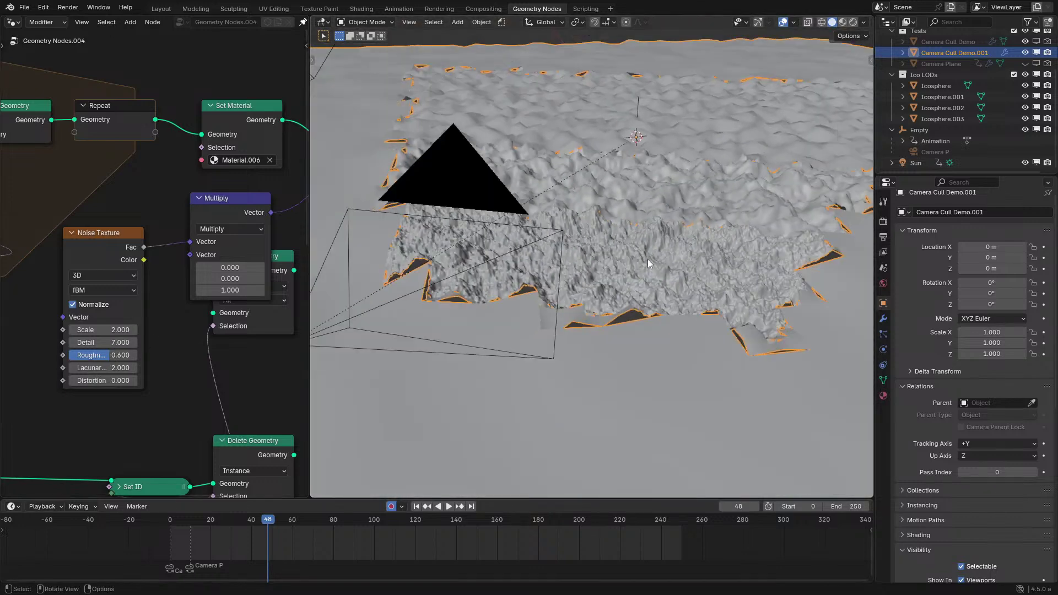
Undo the last Roughness change on the Noise Texture.
middle_drag(647, 259, 605, 284)
scroll(605, 283, up, 3)
key(ctrl+z)
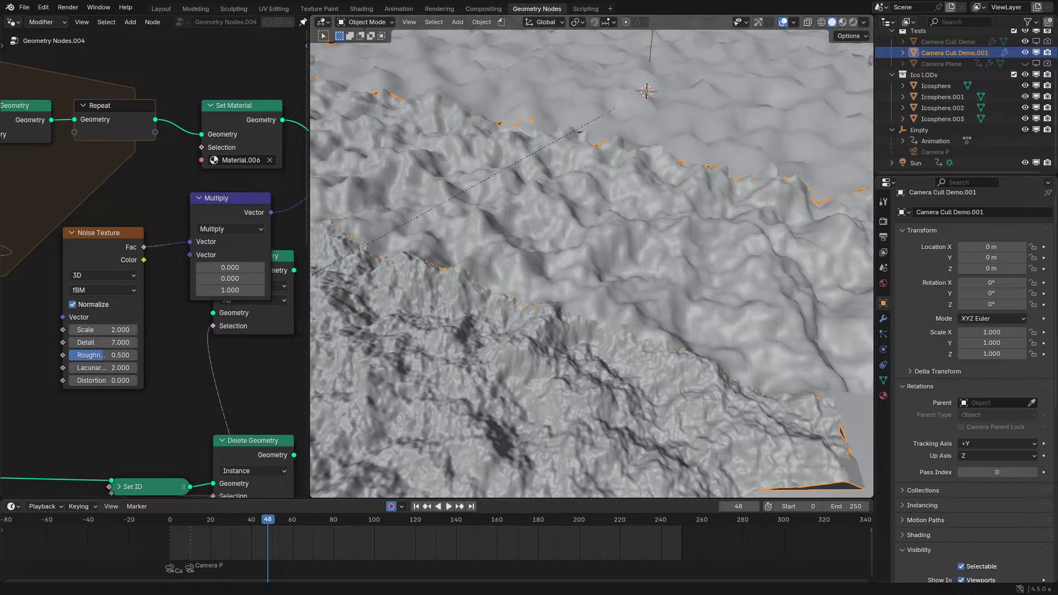
Examine the displaced terrain up close, comparing Solid and Wireframe shading to see the mesh density across subdivision levels.
middle_drag(507, 364, 664, 250)
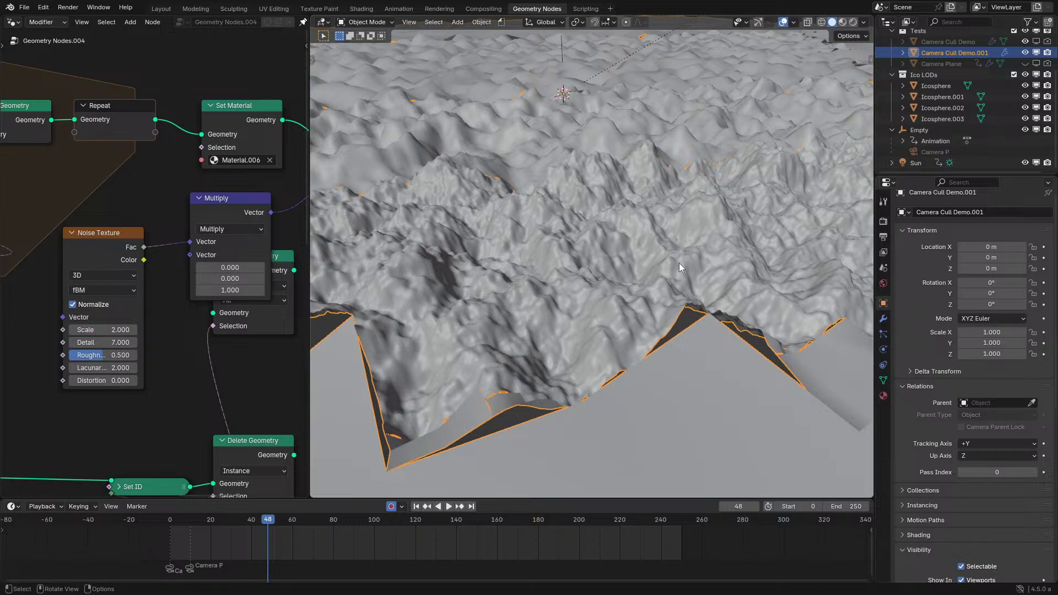
scroll(680, 262, up, 3)
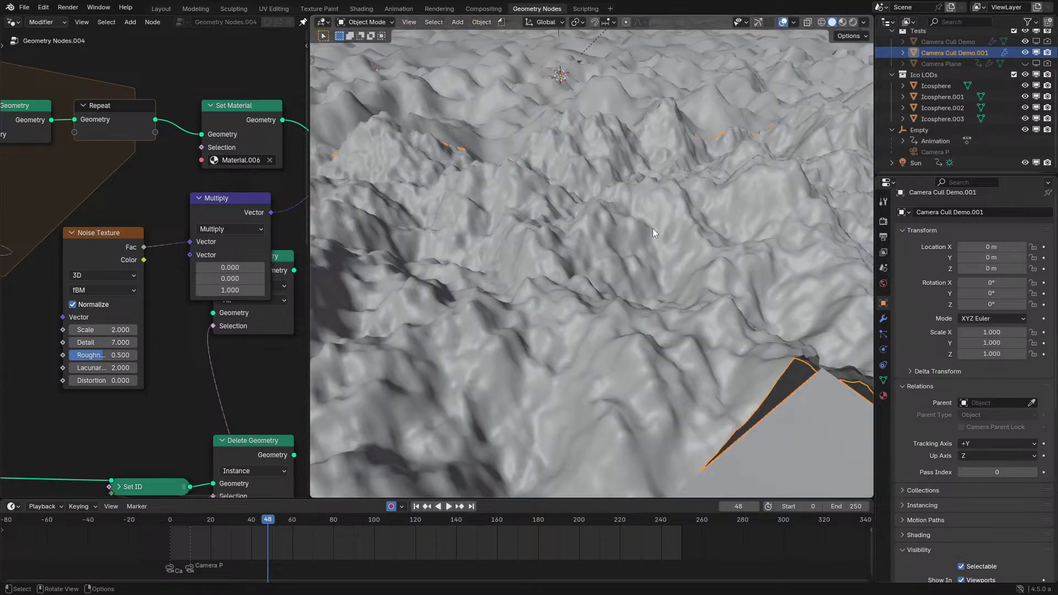
key(shift+z)
mouse_move(623, 253)
middle_down()
mouse_move(582, 277)
mouse_move(580, 304)
mouse_move(593, 265)
mouse_move(583, 292)
mouse_move(635, 260)
mouse_move(693, 264)
mouse_move(650, 284)
middle_up()
key(shift+z)
key(z)
click(567, 259)
key(z)
click(688, 264)
key(z)
click(557, 279)
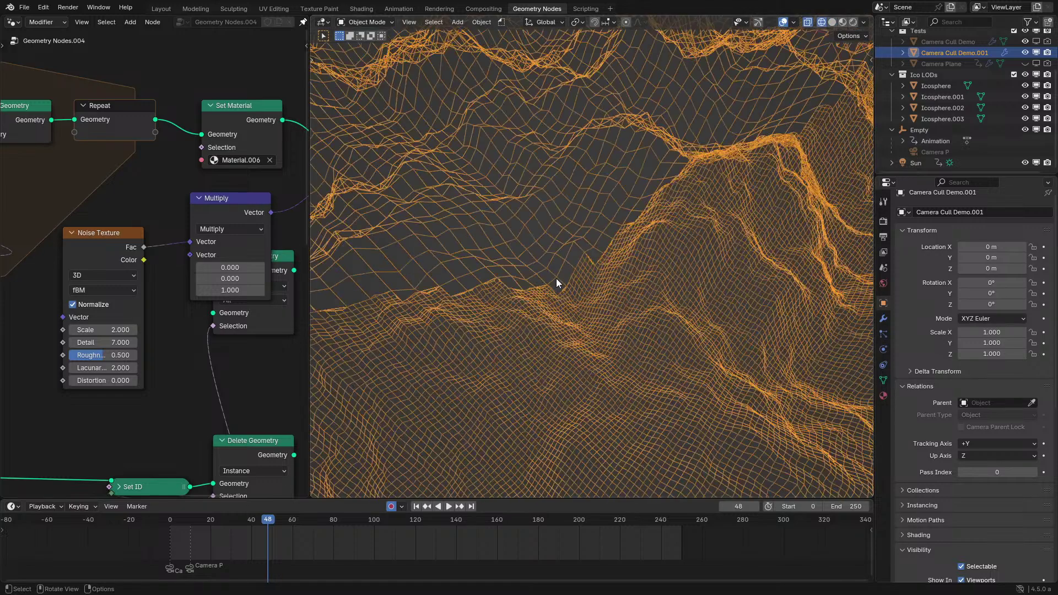
Examine the displaced terrain in Solid shading from several angles and through the camera, checking the seams between subdivision levels.
mouse_move(556, 279)
middle_down()
mouse_move(639, 238)
mouse_move(697, 247)
mouse_move(593, 266)
mouse_move(655, 238)
mouse_move(626, 282)
mouse_move(635, 257)
middle_up()
key(shift+z)
scroll(639, 239, down, 4)
key(KP_0)
key(z)
click(745, 250)
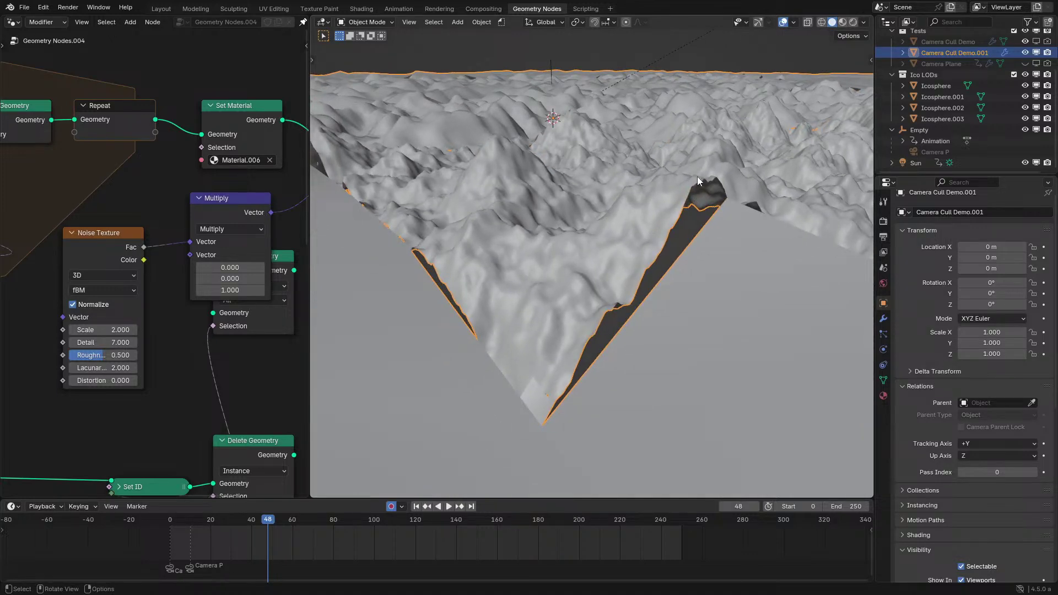
middle_drag(697, 177, 622, 210)
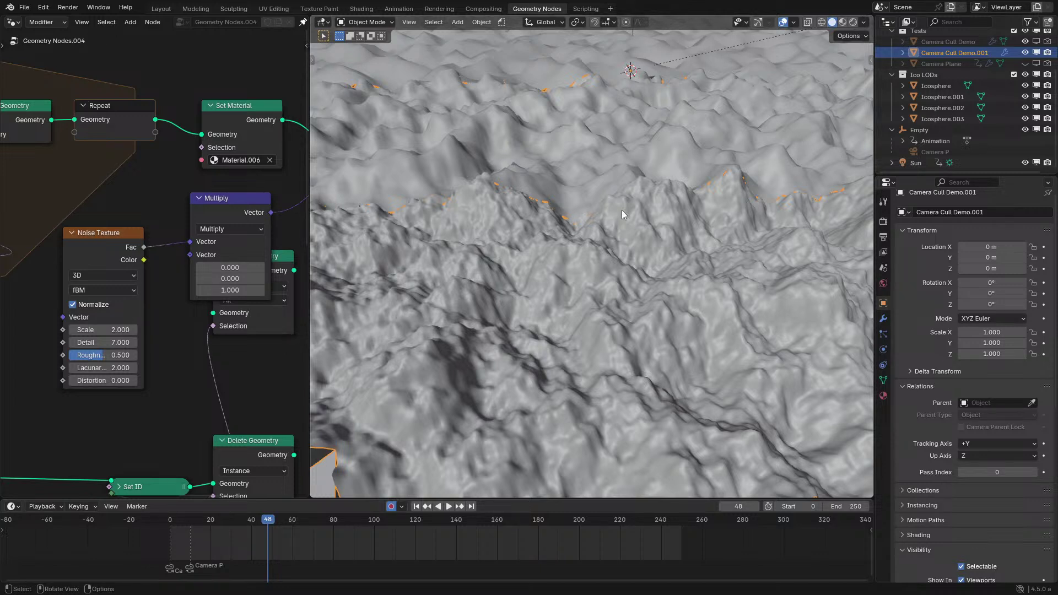
mouse_move(596, 309)
middle_down()
mouse_move(747, 249)
mouse_move(699, 257)
mouse_move(725, 246)
mouse_move(607, 319)
middle_up()
key(KP_0)
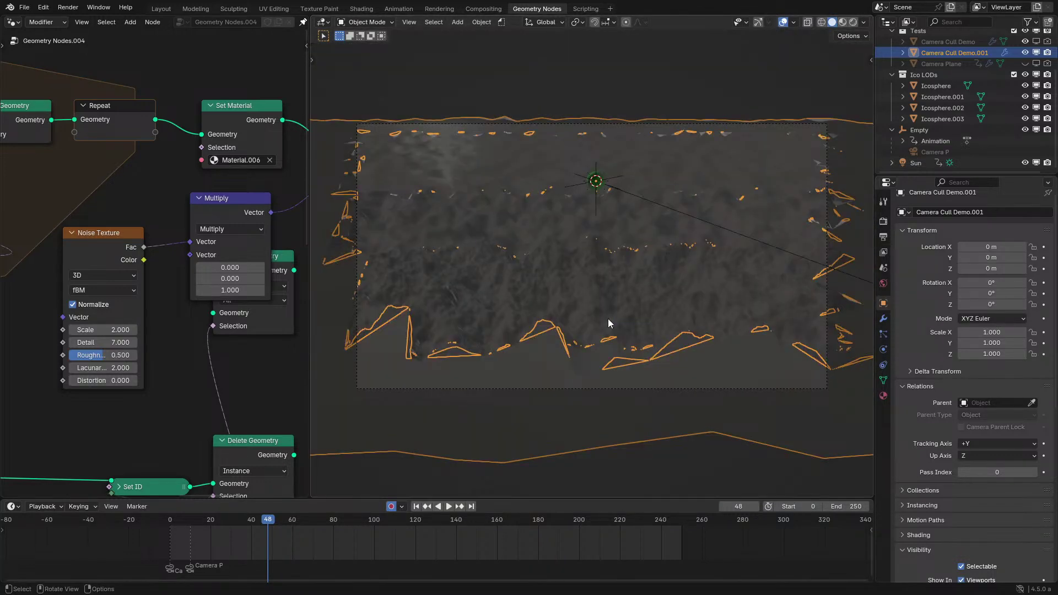
key(z)
click(725, 279)
mouse_move(725, 279)
middle_down()
mouse_move(656, 294)
mouse_move(640, 283)
mouse_move(626, 332)
middle_up()
scroll(656, 294, up, 3)
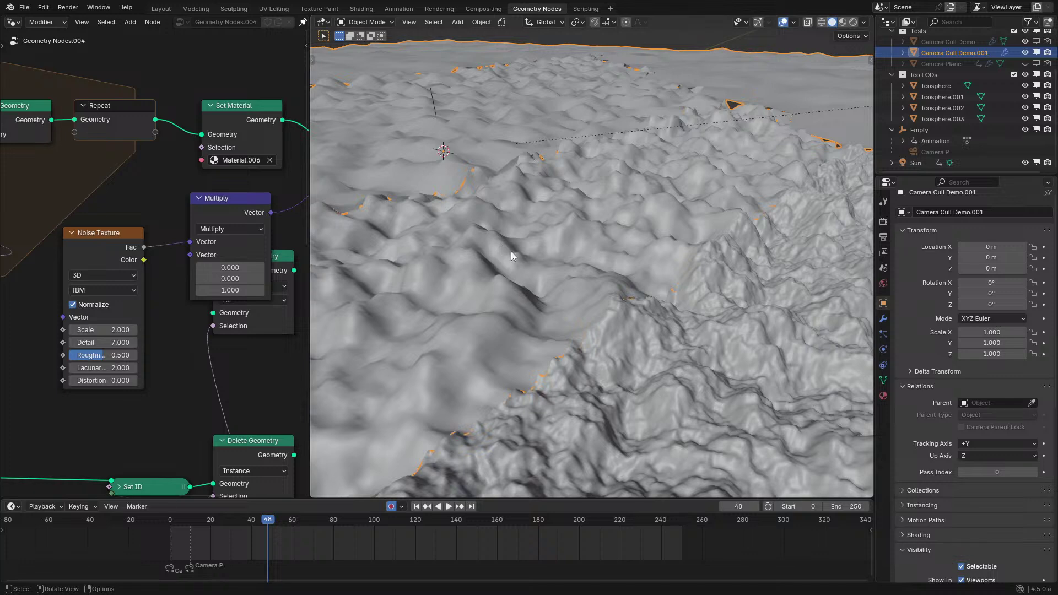
scroll(640, 265, down, 4)
shift+middle_drag(633, 266, 590, 288)
Play the animation from outside and check through the camera how the subdivided area follows the camera.
key(space)
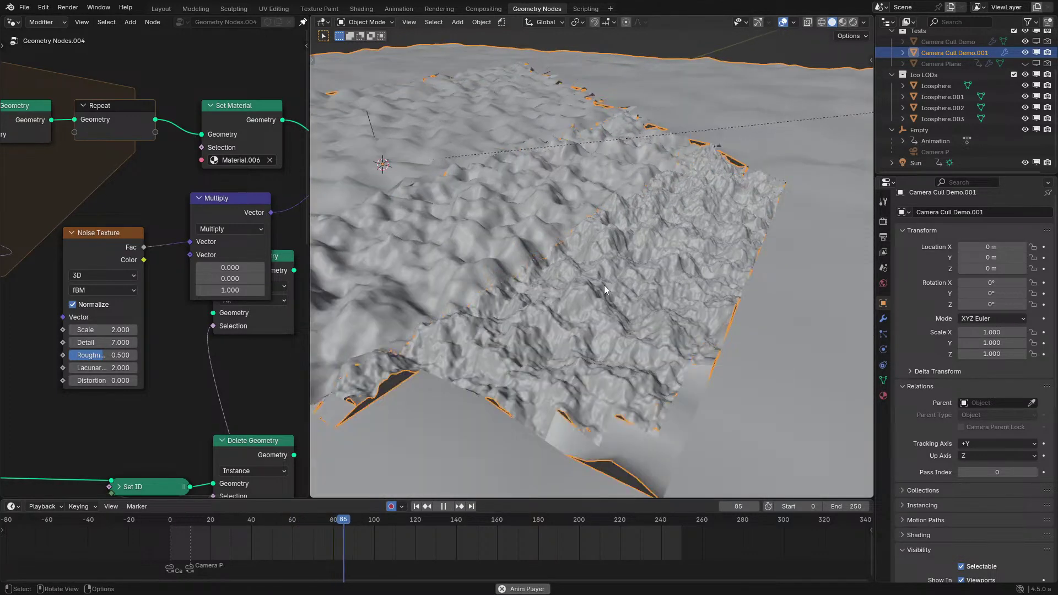
key(space)
middle_drag(637, 283, 596, 306)
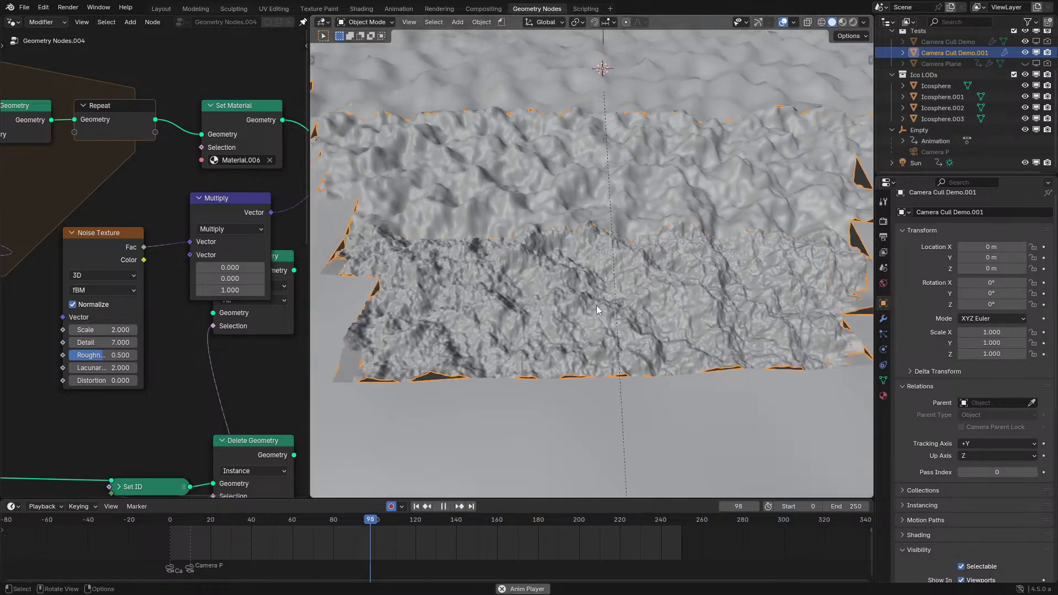
key(space)
key(KP_0)
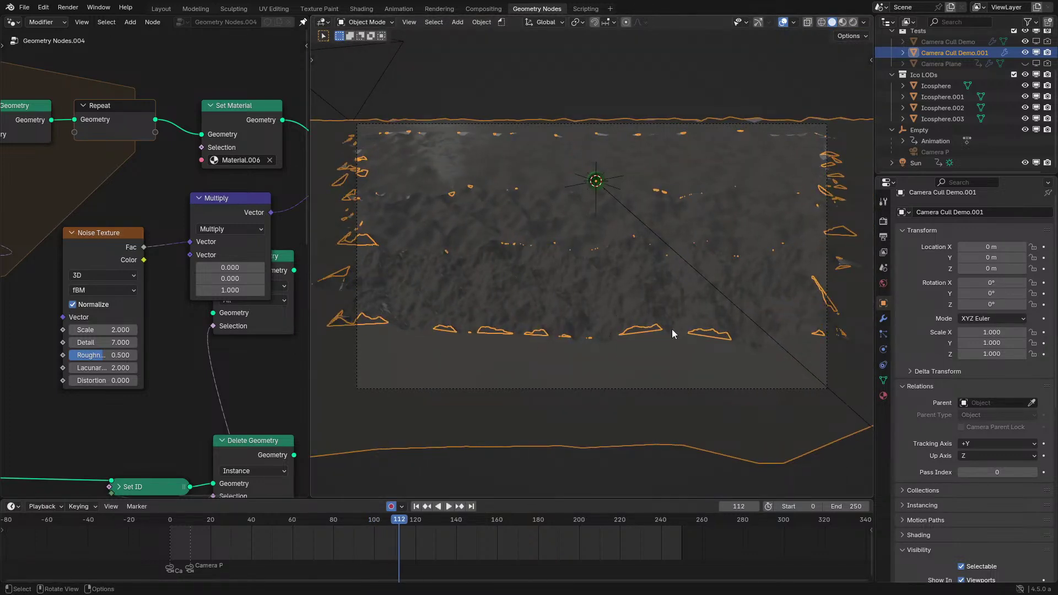
key(KP_0)
key(KP_0)
Set the Clip End of Camera P to 2.2 m.
scroll(948, 78, up, 3)
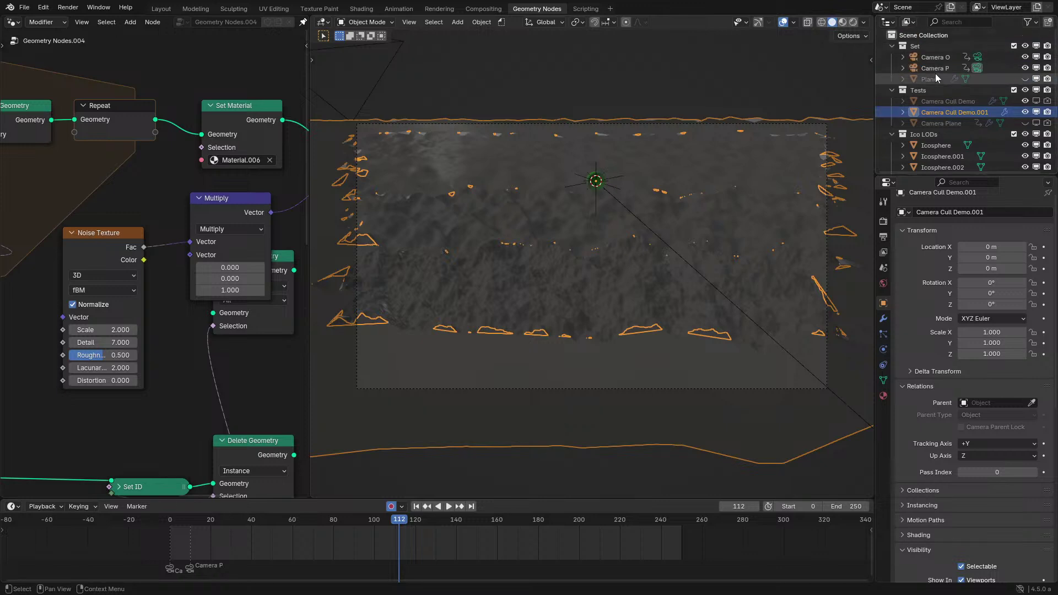
click(934, 71)
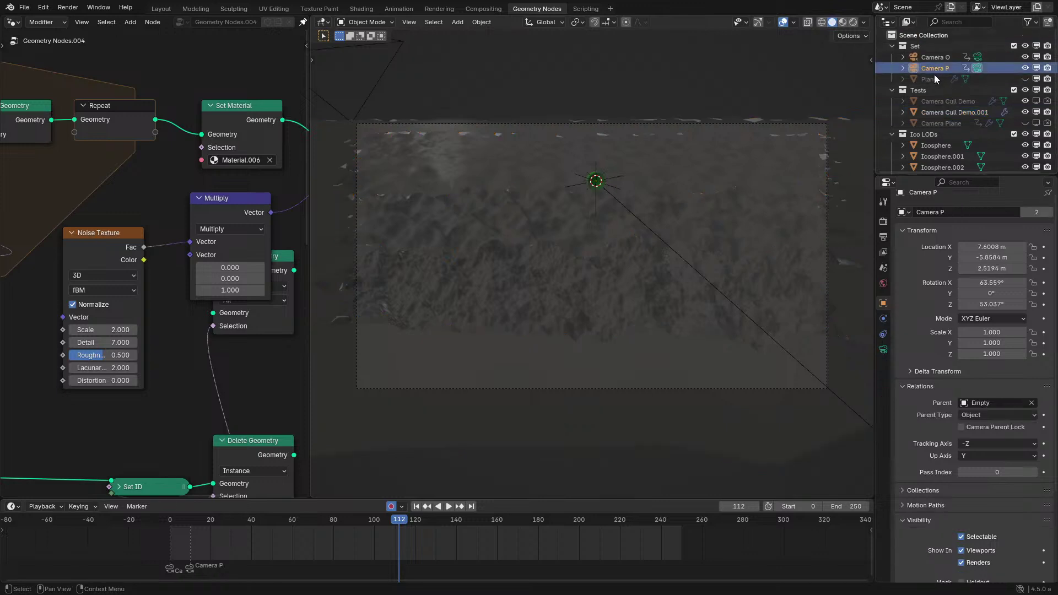
click(882, 349)
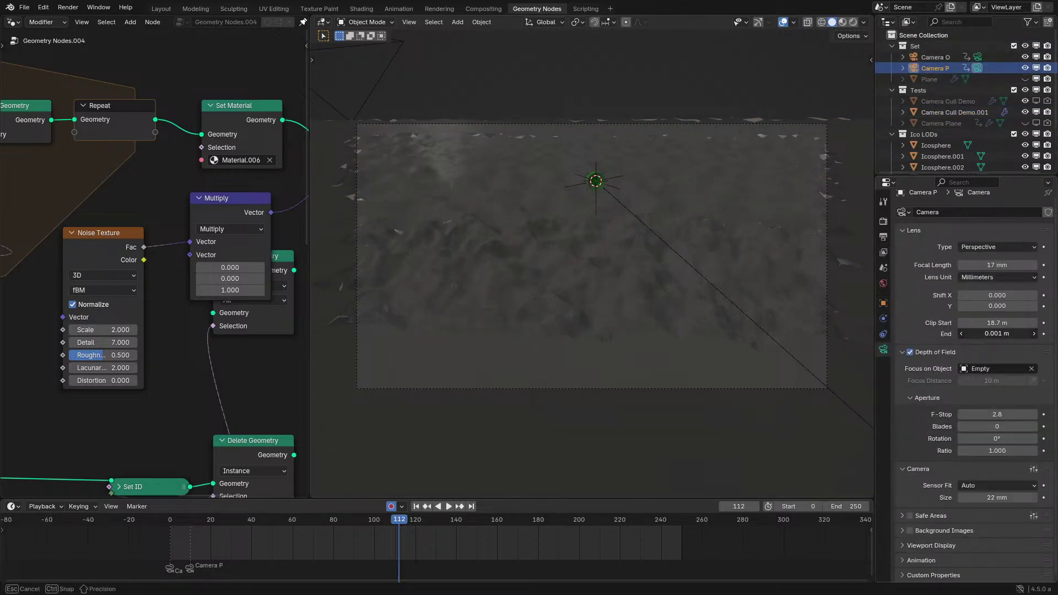
drag(997, 333, 712, 332)
Inspect the terrain's near-camera edge in Wireframe and Solid shading and through the camera.
scroll(689, 342, up, 5)
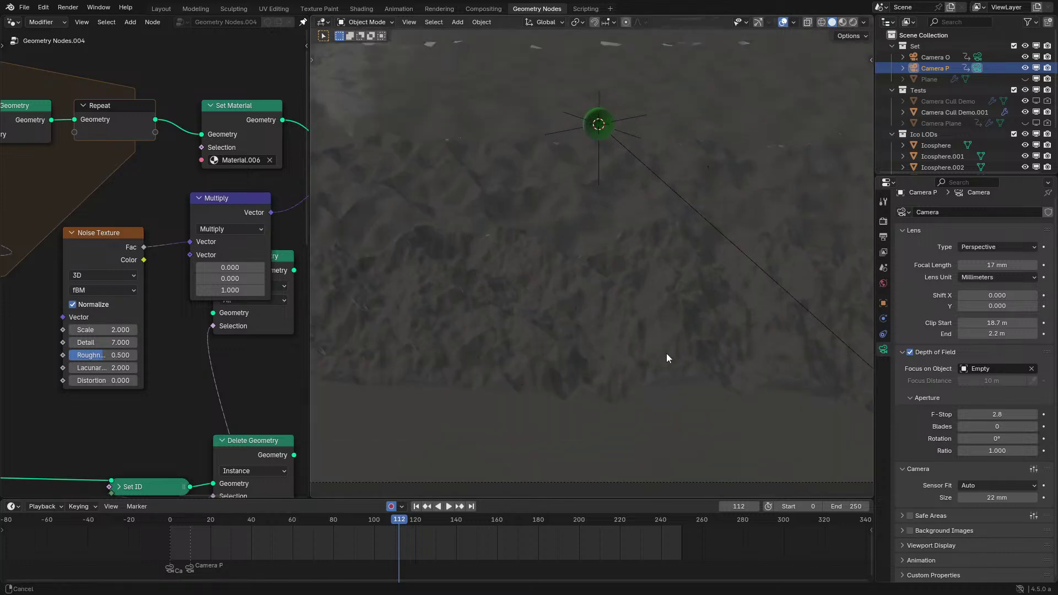
middle_drag(727, 327, 659, 341)
key(shift+z)
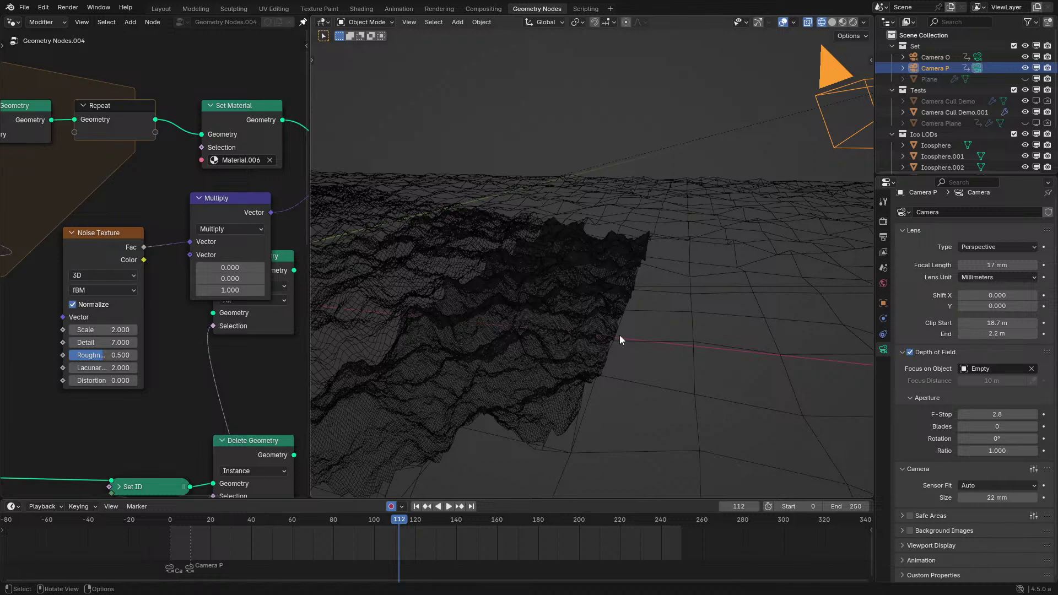
key(shift+z)
key(KP_0)
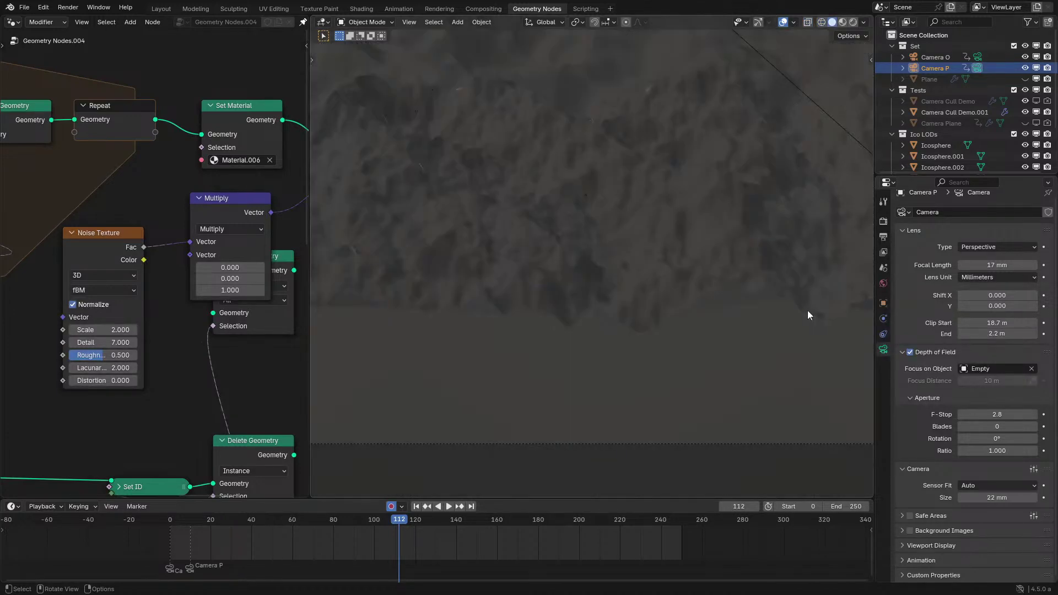
scroll(741, 303, down, 3)
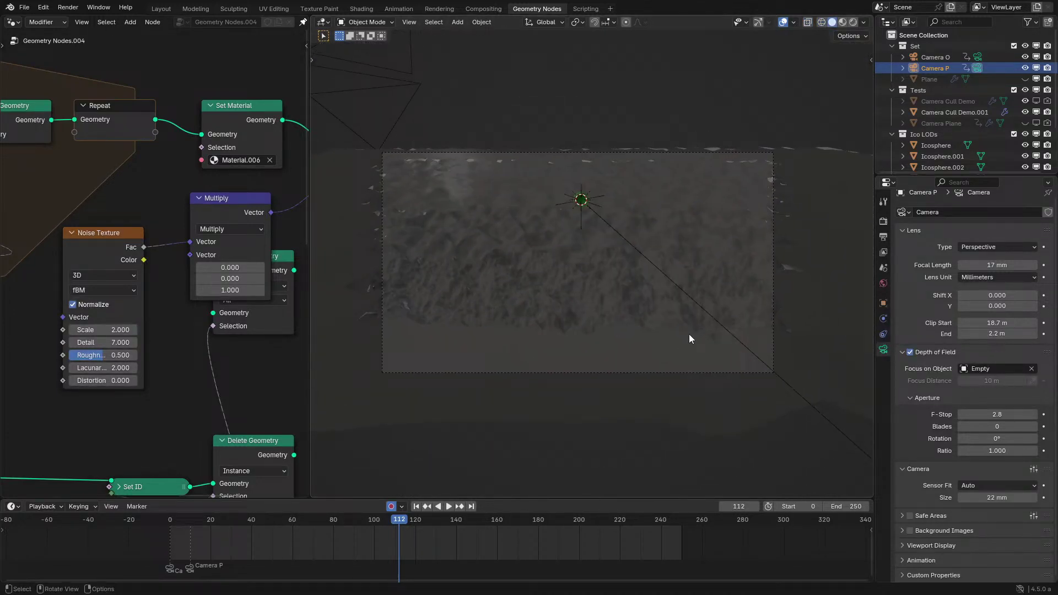
middle_drag(694, 338, 658, 333)
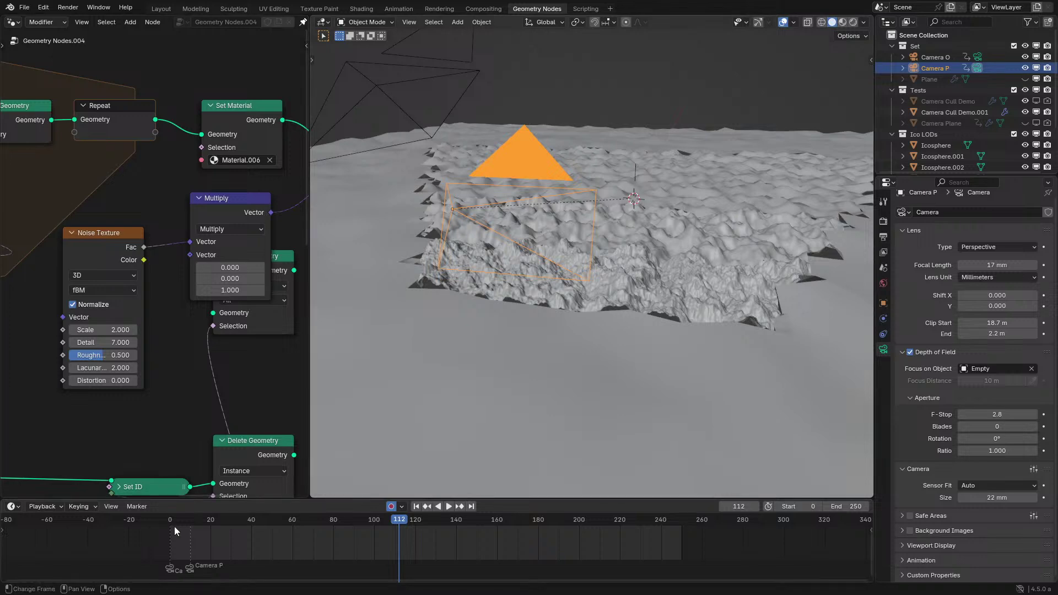
Play the animation through the camera from frame 3 and stop it at frame 15.
drag(170, 524, 176, 524)
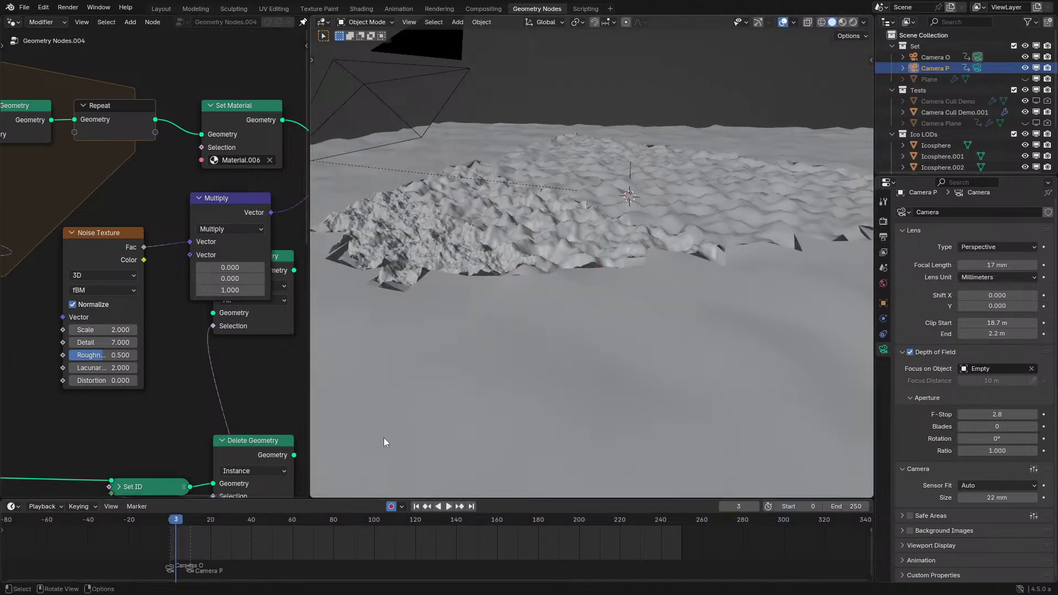
key(KP_0)
key(space)
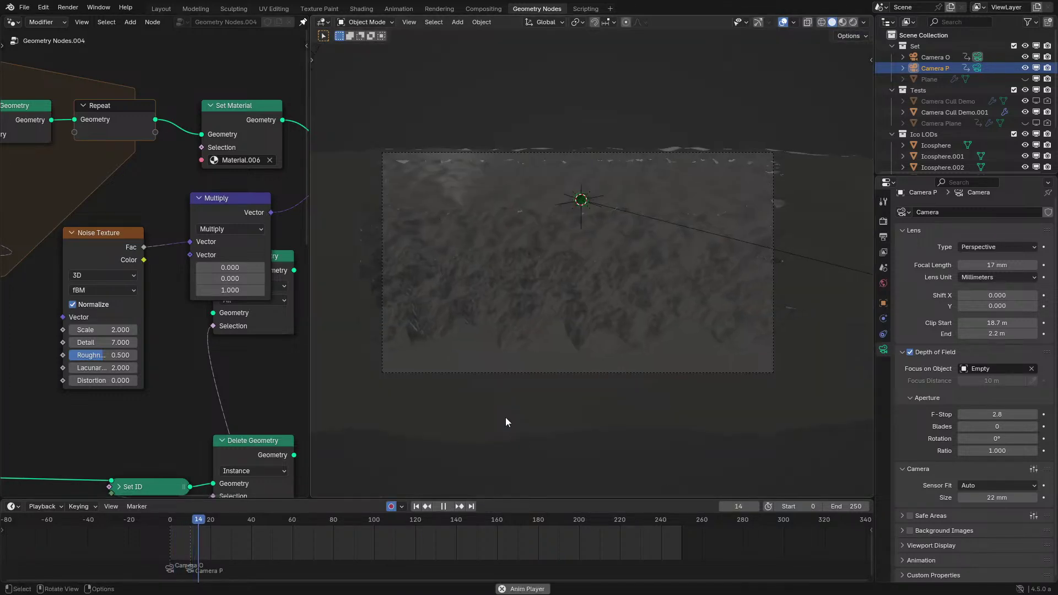
key(space)
scroll(479, 296, up, 2)
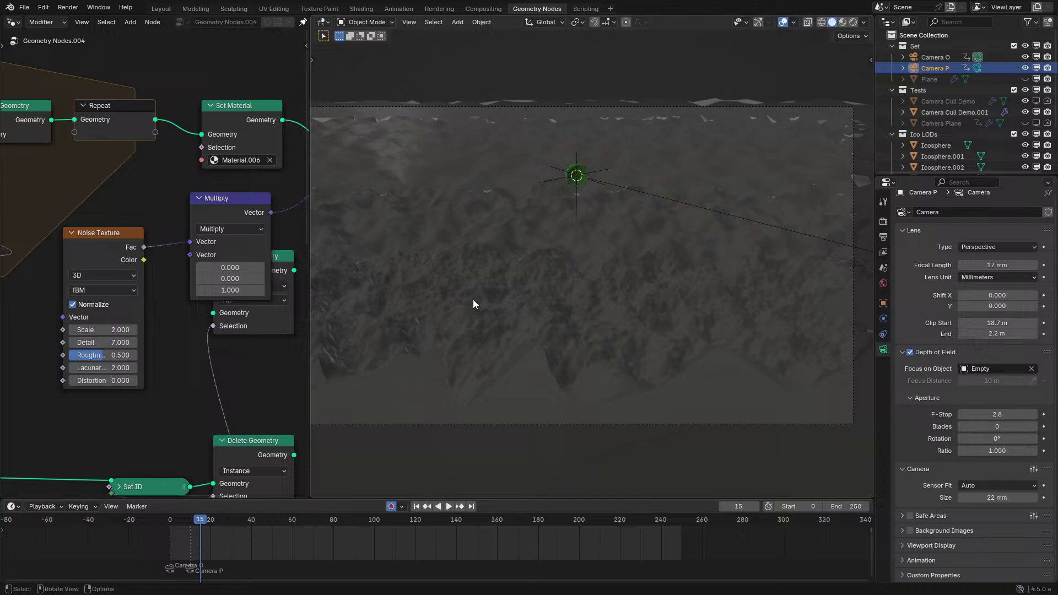
Examine the terrain around the green icosphere up close, from outside and through the camera.
mouse_move(473, 299)
middle_down()
mouse_move(533, 309)
mouse_move(561, 370)
mouse_move(595, 275)
middle_up()
scroll(522, 308, down, 1)
key(KP_0)
scroll(524, 315, down, 5)
scroll(595, 275, up, 6)
scroll(589, 253, up, 2)
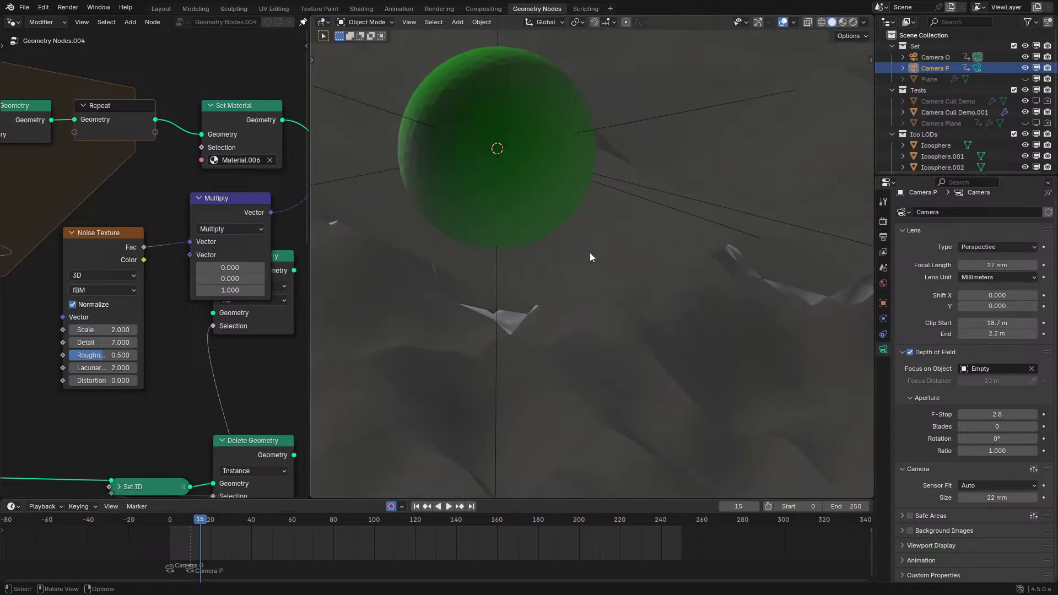
click(491, 184)
middle_drag(491, 184, 584, 279)
key(KP_0)
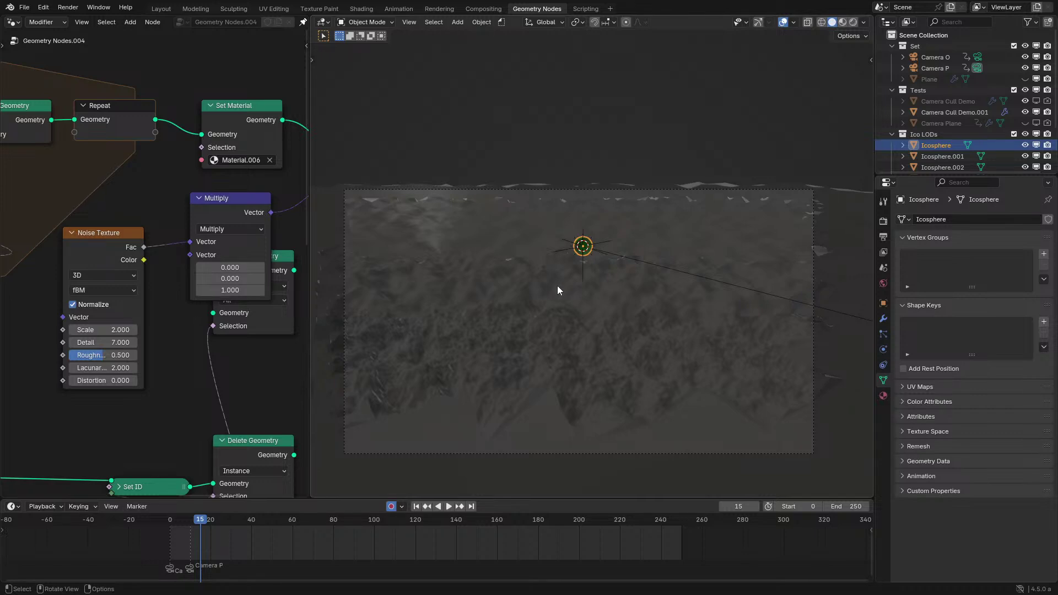
middle_drag(555, 283, 468, 318)
key(KP_0)
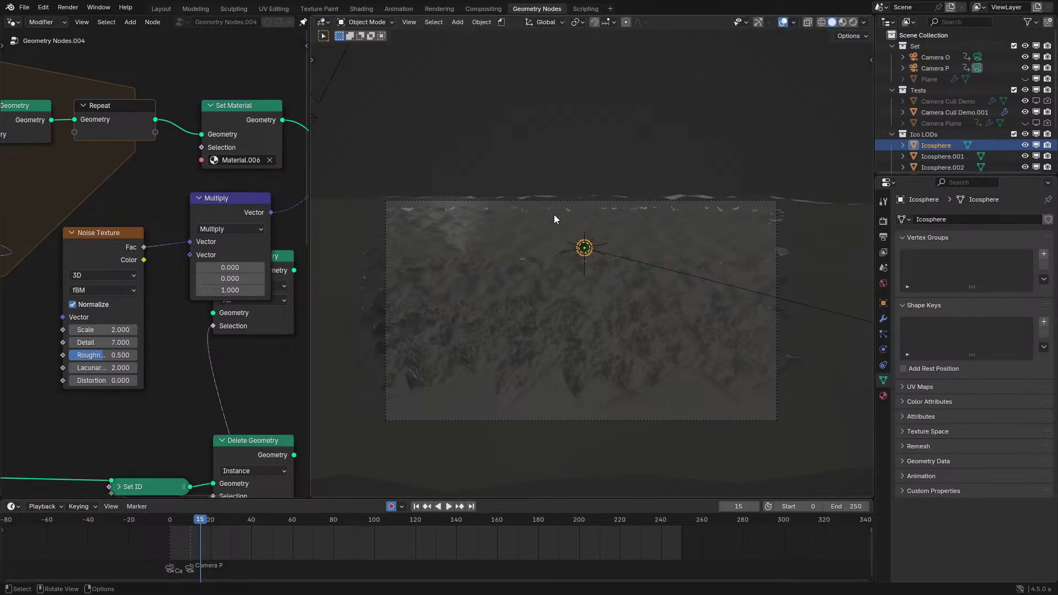
Hide the Camera Cull Demo.001 terrain and undo the hiding.
click(573, 204)
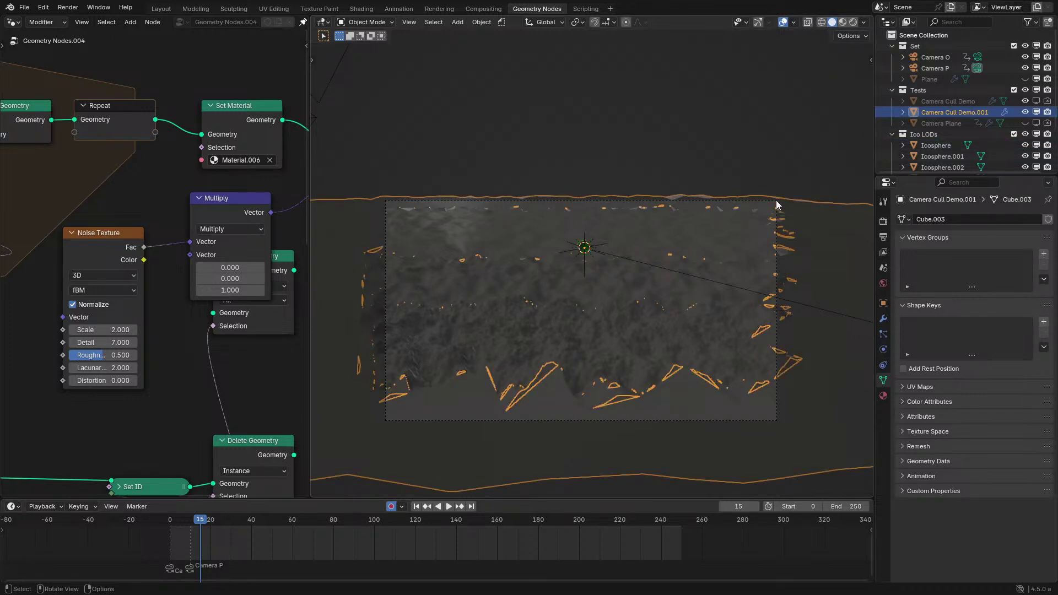
key(h)
scroll(663, 263, up, 4)
key(ctrl+z)
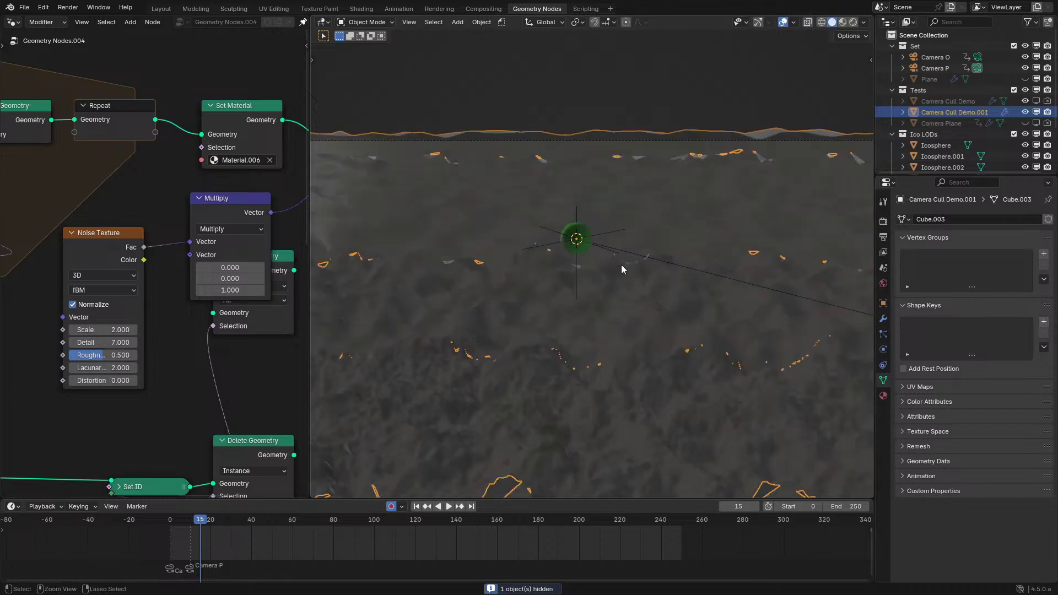
Compare the culled terrain area from outside with the view framed through the camera.
middle_drag(621, 269, 570, 339)
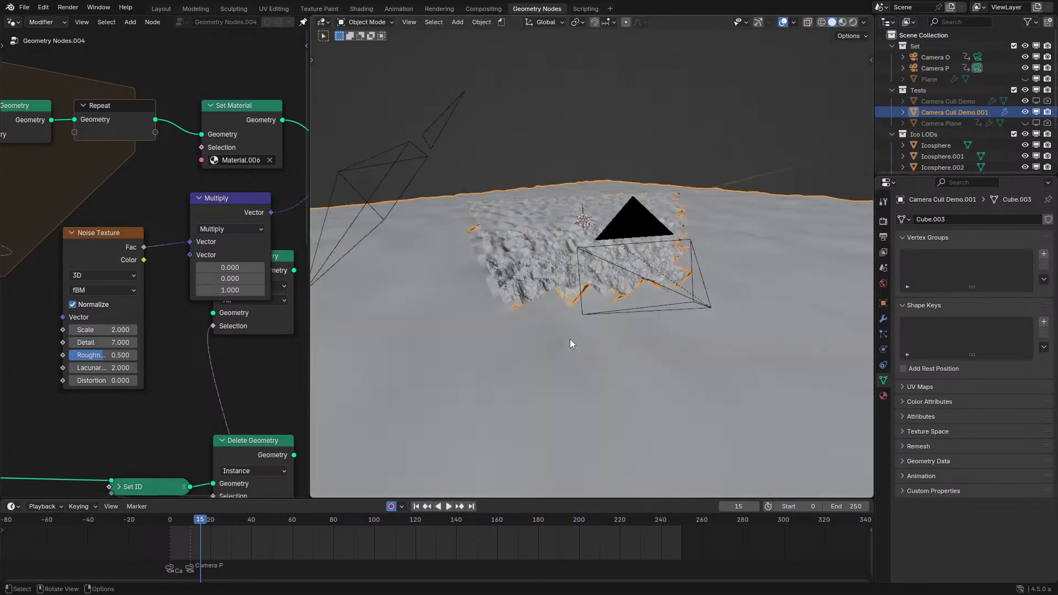
key(KP_0)
key(Home)
key(z)
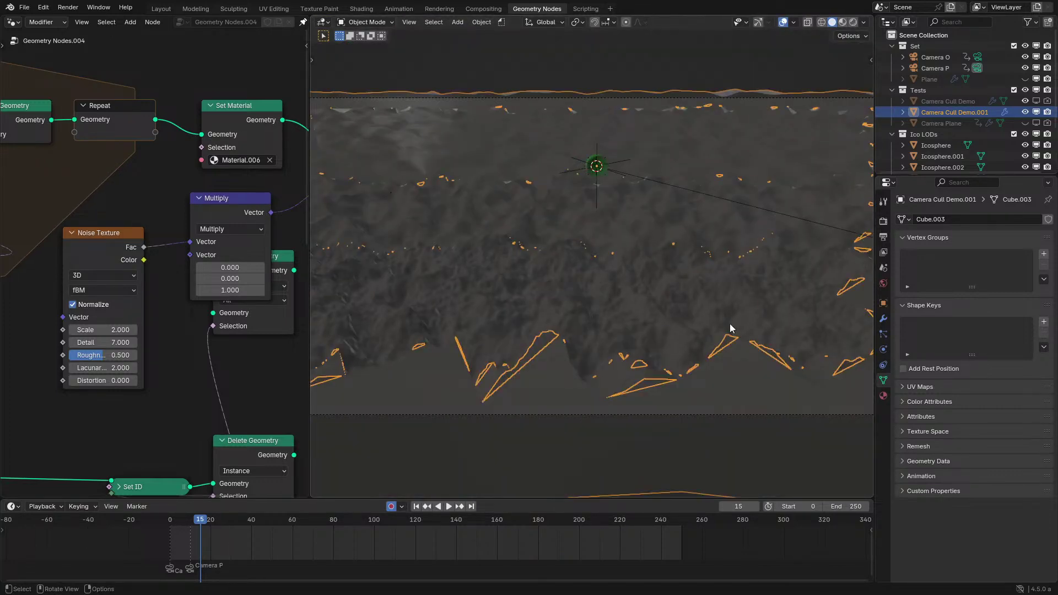
Insert an Extrude Mesh node between the Repeat output and Set Material, and preview the extruded mesh with a Viewer.
key(ctrl+space)
middle_drag(347, 229, 352, 316)
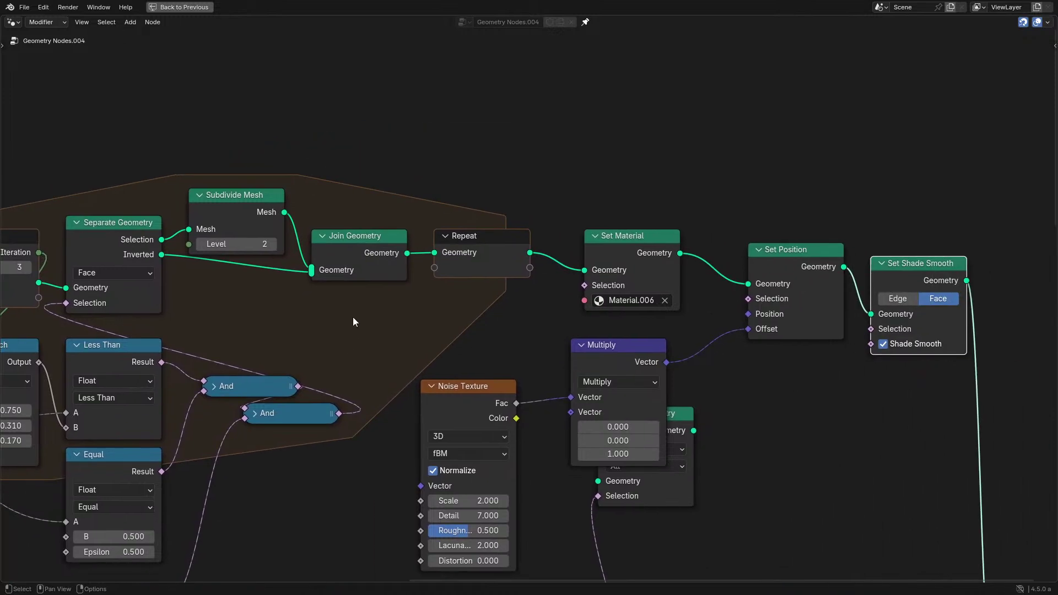
scroll(394, 259, up, 2)
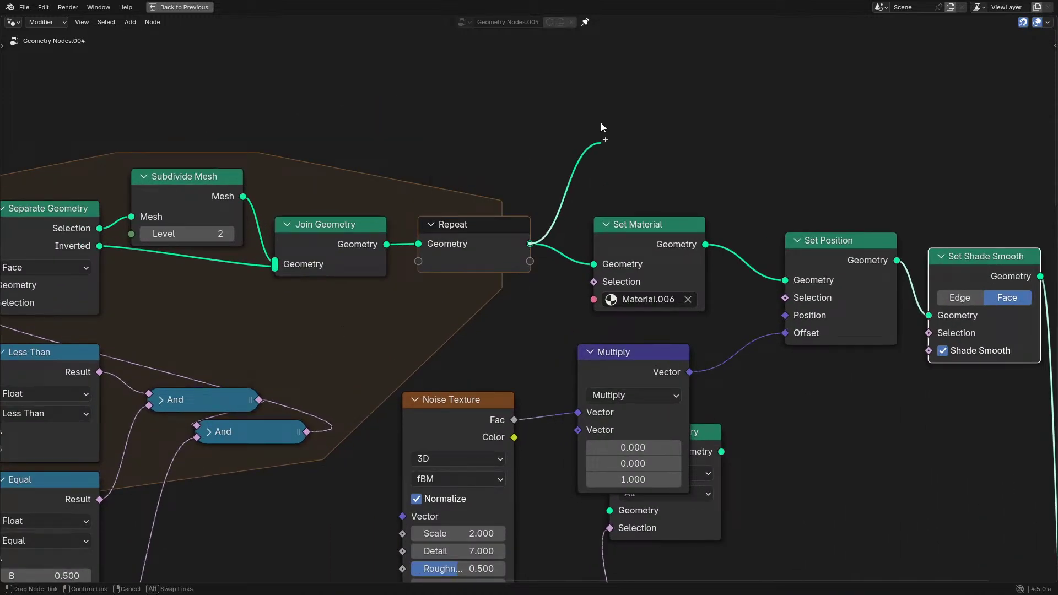
drag(601, 124, 603, 125)
text(ex)
key(Return)
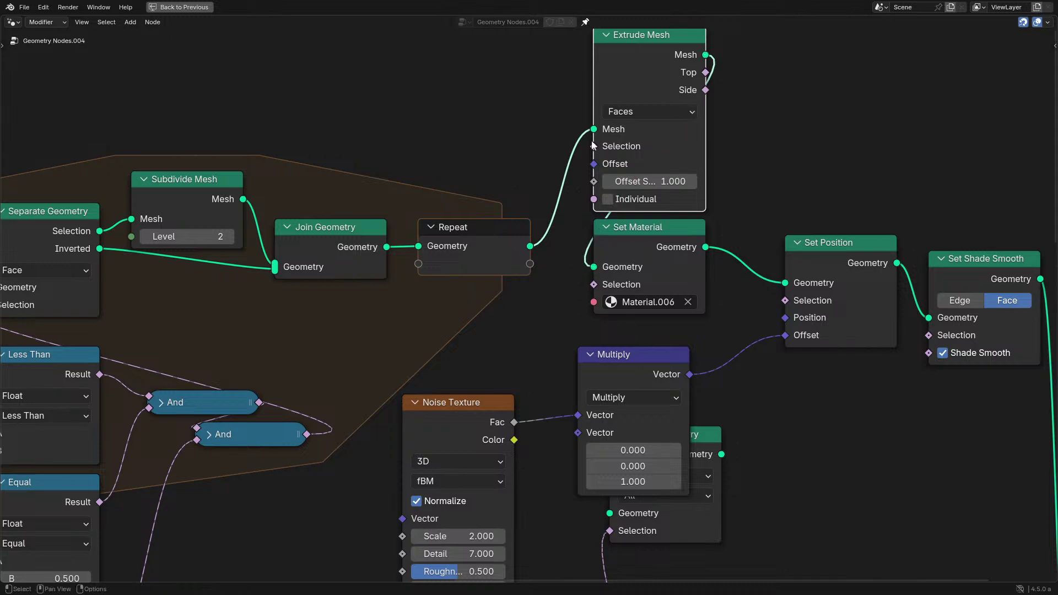
middle_drag(591, 142, 488, 313)
drag(518, 213, 231, 134)
ctrl+shift+click(267, 149)
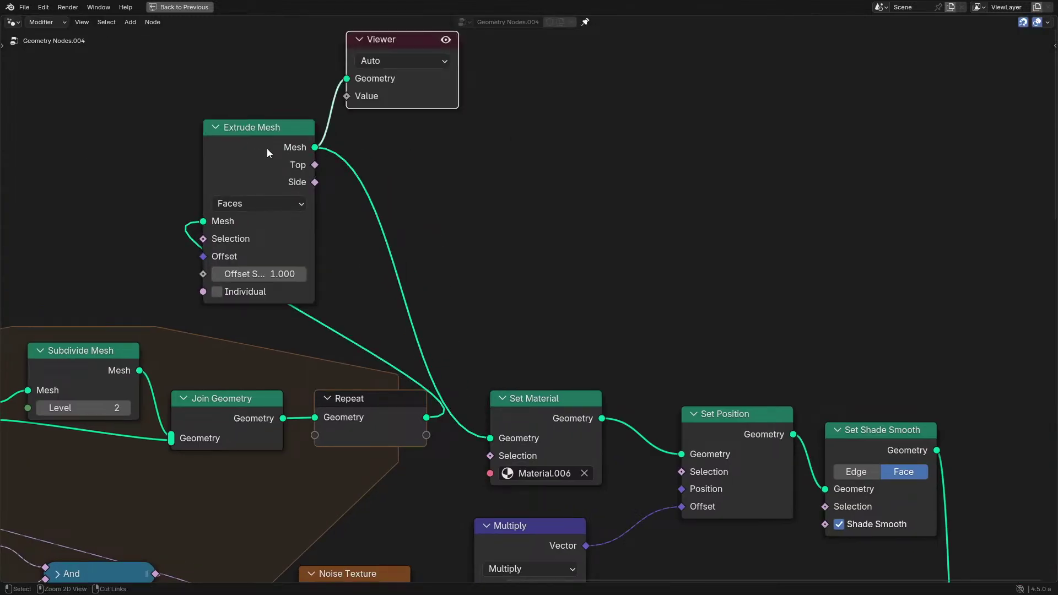
key(ctrl+space)
Add a second Set Position node fed by the Extrude Mesh node's Mesh output.
middle_drag(127, 222, 251, 309)
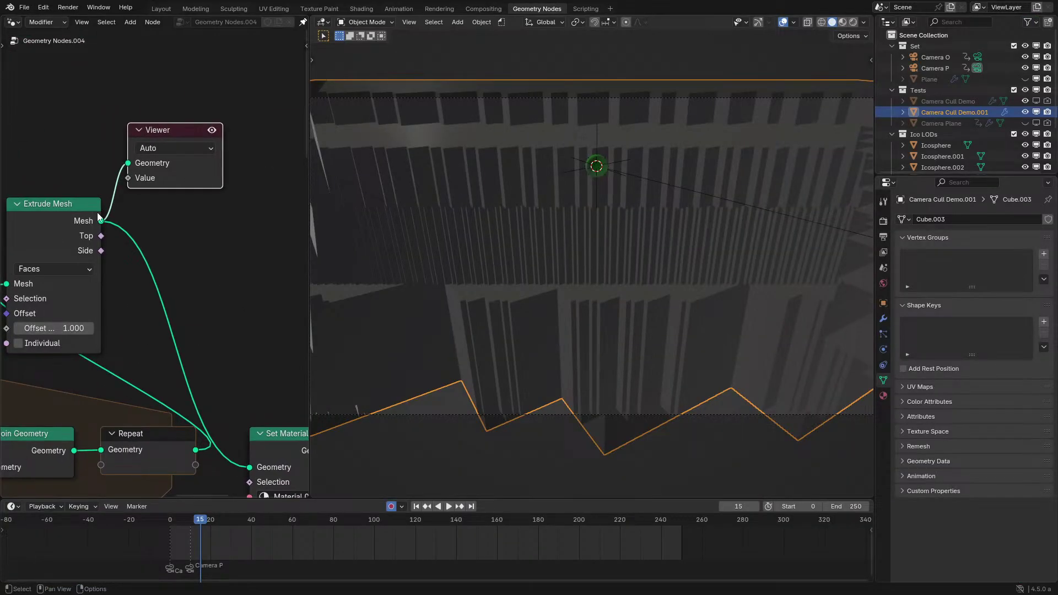
drag(101, 221, 256, 253)
text(set po)
key(Return)
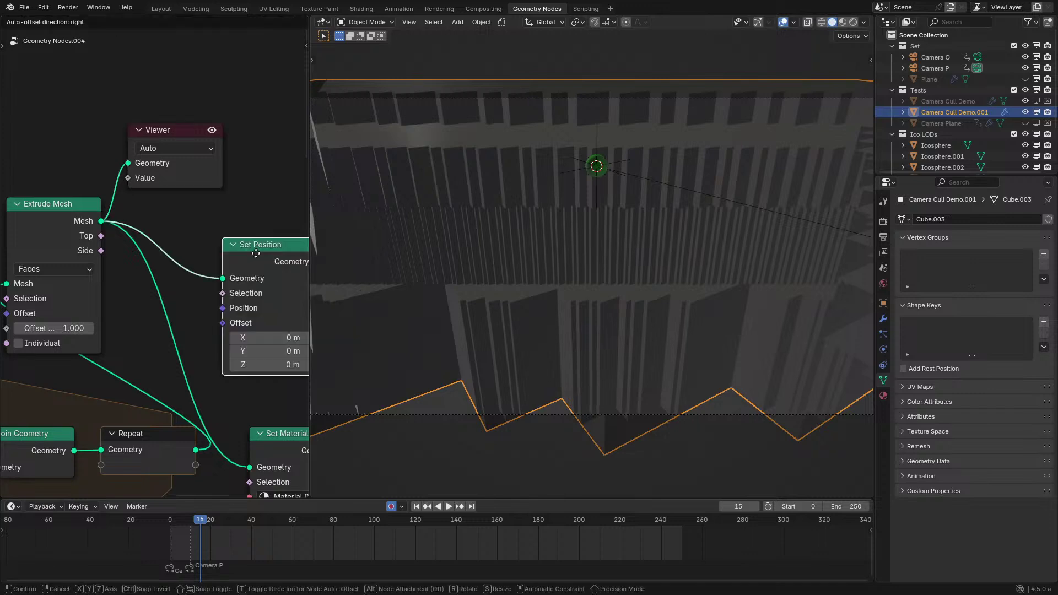
click(267, 213)
Add a Boolean Math Not node fed by Extrude Mesh's Top output and preview its result in the viewport.
drag(100, 236, 148, 243)
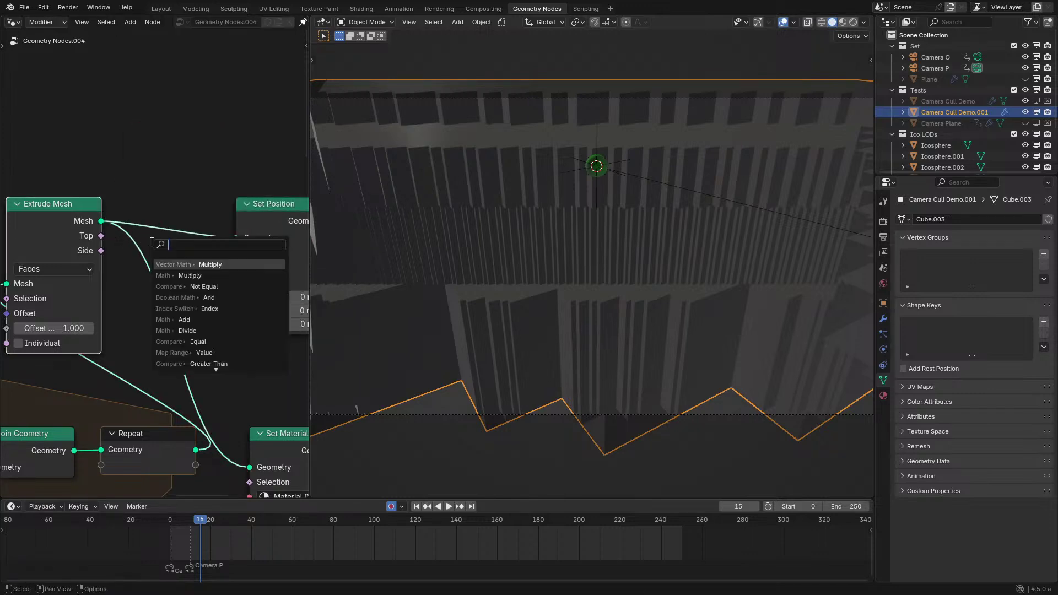
text(not)
key(Return)
click(174, 151)
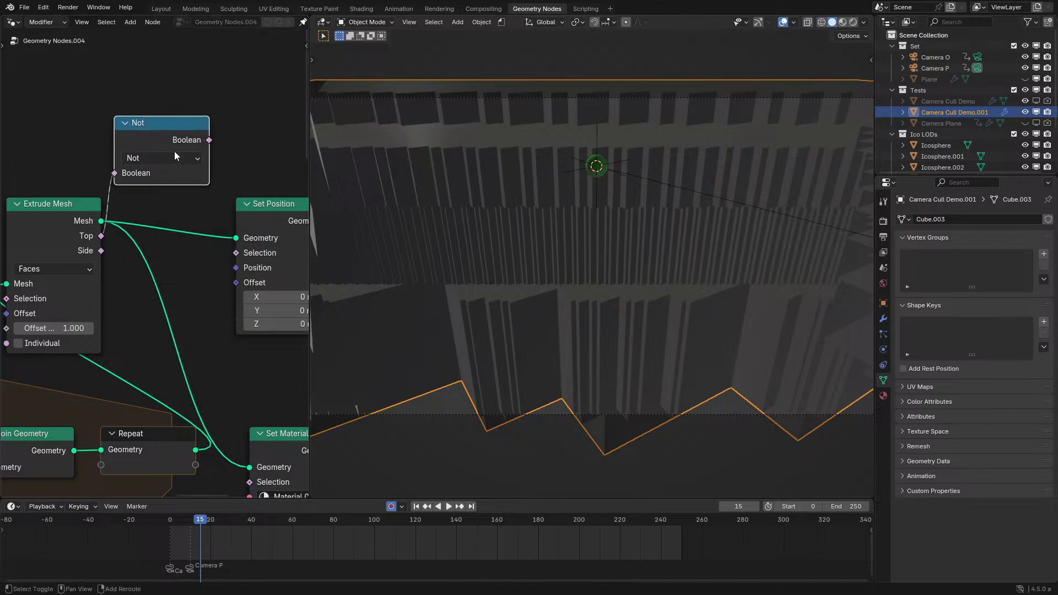
ctrl+shift+click(174, 151)
middle_drag(475, 190, 551, 200)
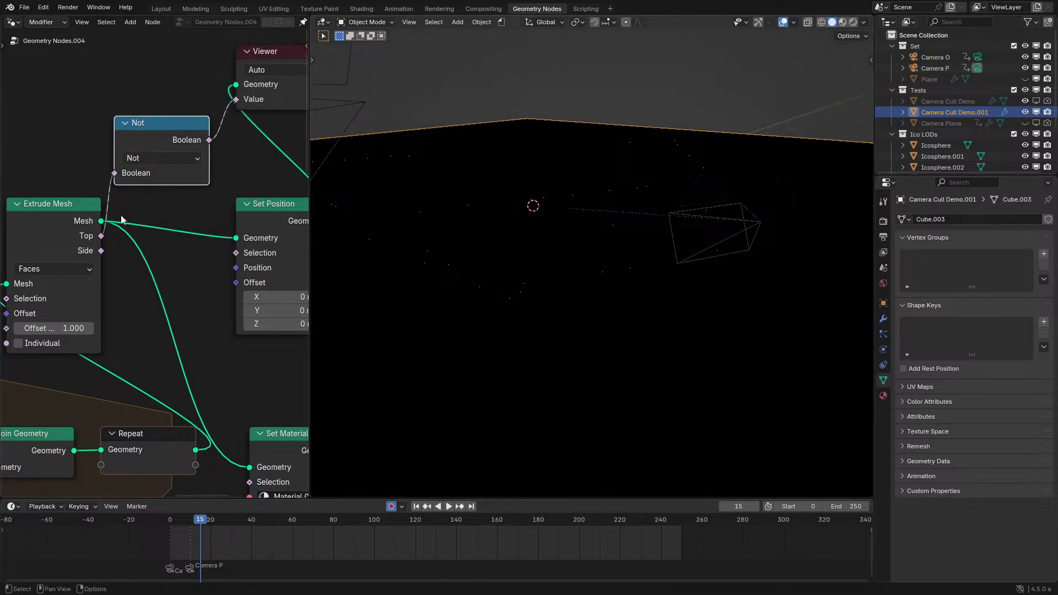
Insert a Boolean Evaluate on Domain node set to Point between Extrude Mesh's Top output and the Not node.
drag(101, 235, 50, 119)
text(eval)
key(Return)
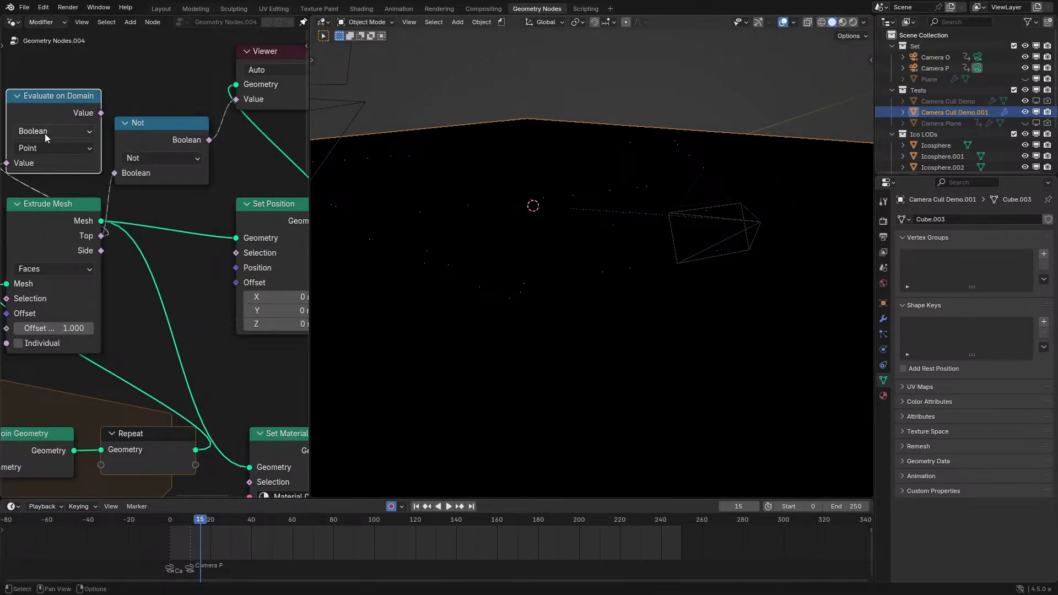
Link Extrude Mesh's Top output to the new Set Position node's Selection and set its Z offset to -0.5 m.
middle_drag(435, 188, 405, 184)
drag(106, 236, 225, 256)
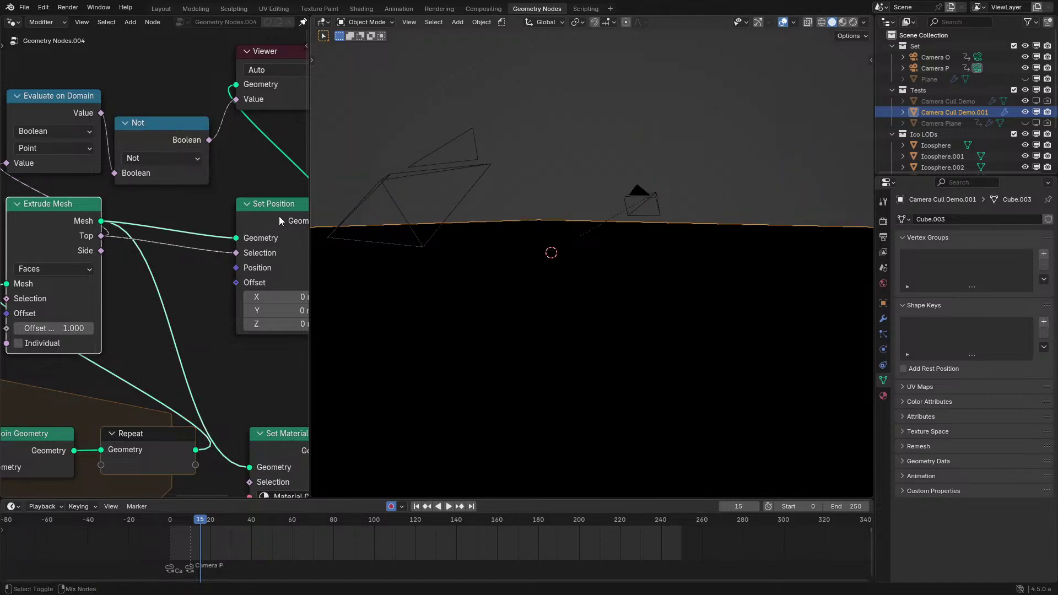
scroll(268, 220, down, 2)
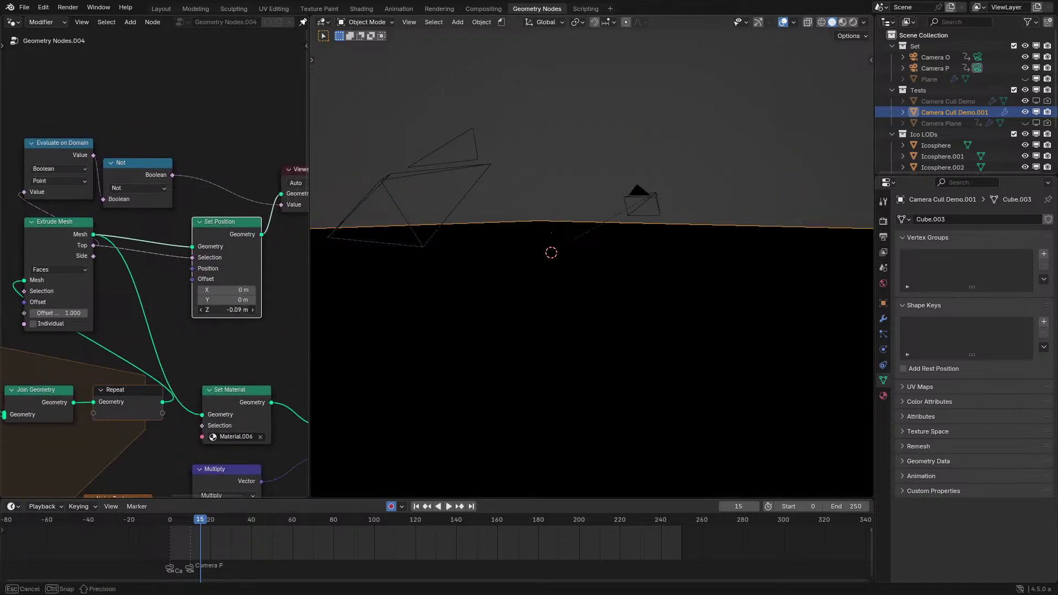
drag(226, 310, 204, 310)
scroll(614, 283, down, 5)
scroll(609, 290, up, 2)
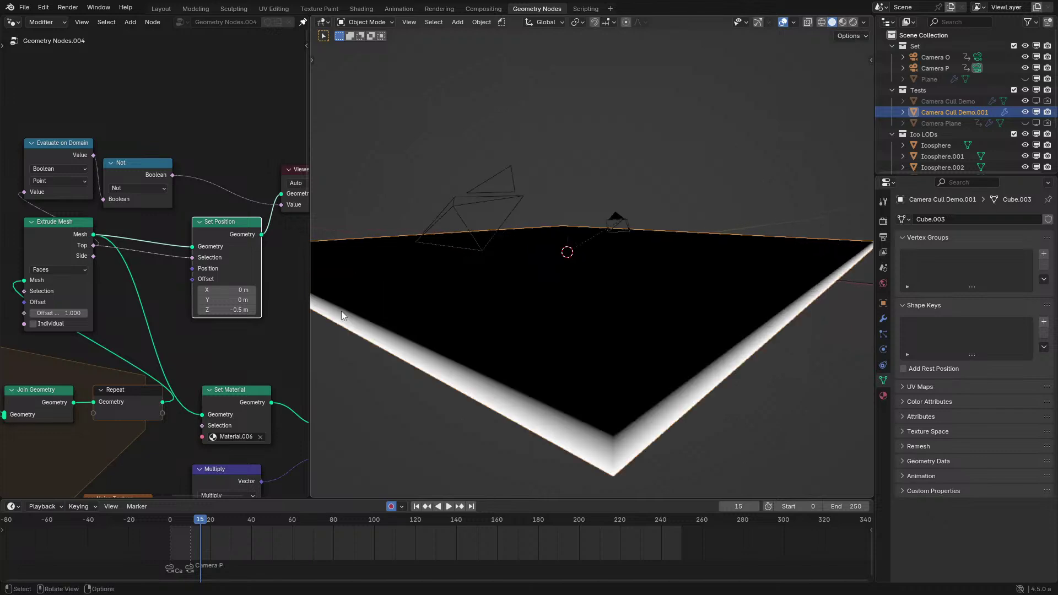
Set the Extrude Mesh node's Offset Scale to 0.
scroll(74, 311, up, 1)
click(55, 314)
key(Return)
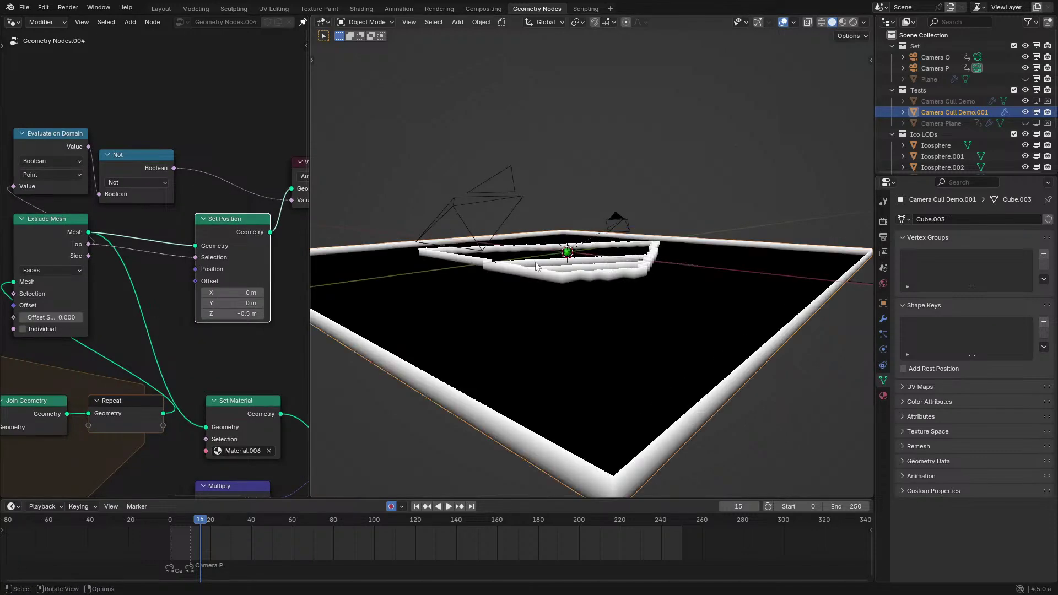
middle_drag(617, 330, 687, 229)
drag(233, 313, 254, 313)
key(Escape)
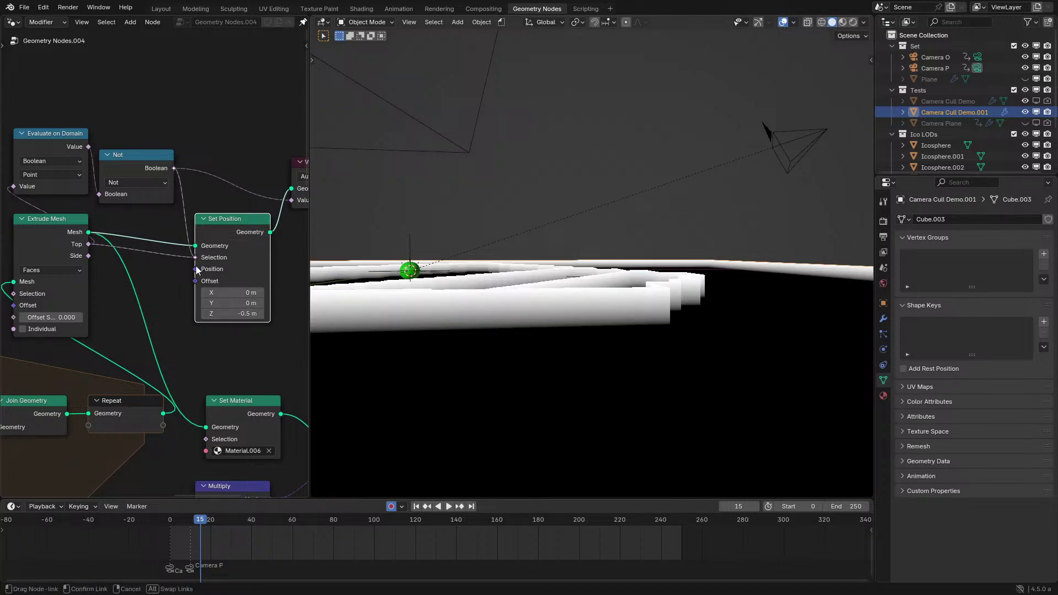
Connect the Not node's Boolean output to the Selection of the Set Position node that lowers the skirt.
drag(212, 265, 213, 266)
scroll(517, 306, down, 5)
middle_drag(517, 306, 518, 254)
scroll(105, 155, down, 2)
Delete the Viewer node and connect the skirt Set Position node's Geometry output to Set Material.
drag(82, 138, 147, 193)
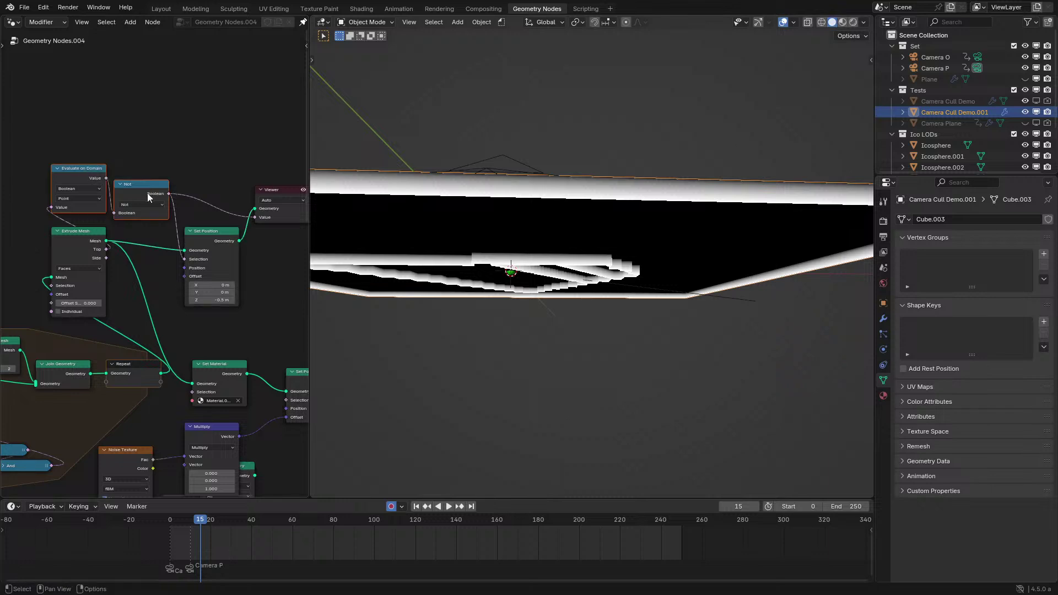
key(x)
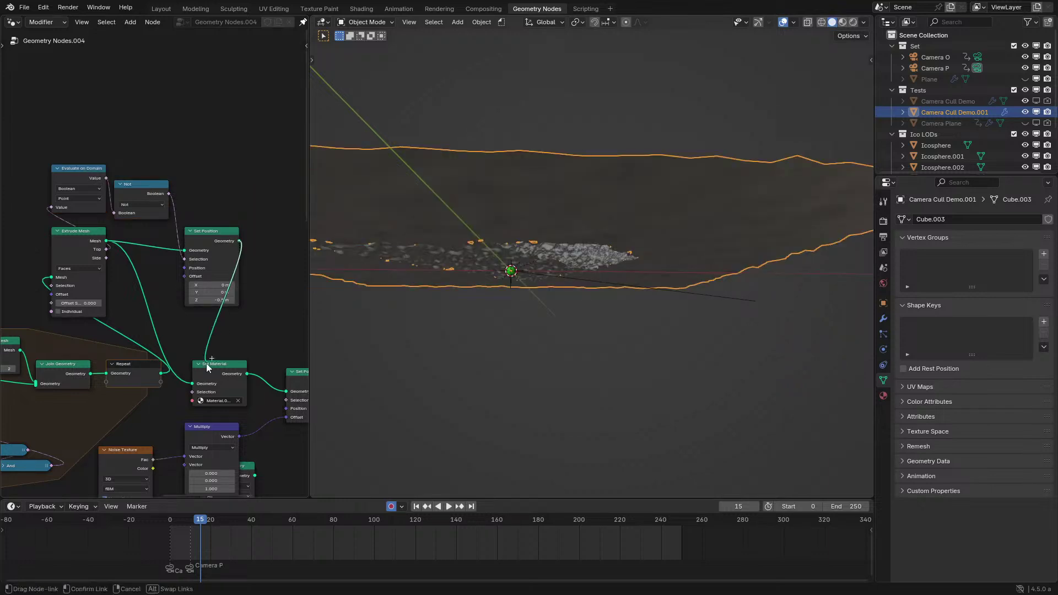
drag(207, 368, 193, 382)
Examine the displaced terrain through the camera and close up along the seams between subdivision levels.
middle_drag(474, 236, 455, 269)
key(KP_0)
scroll(500, 299, down, 2)
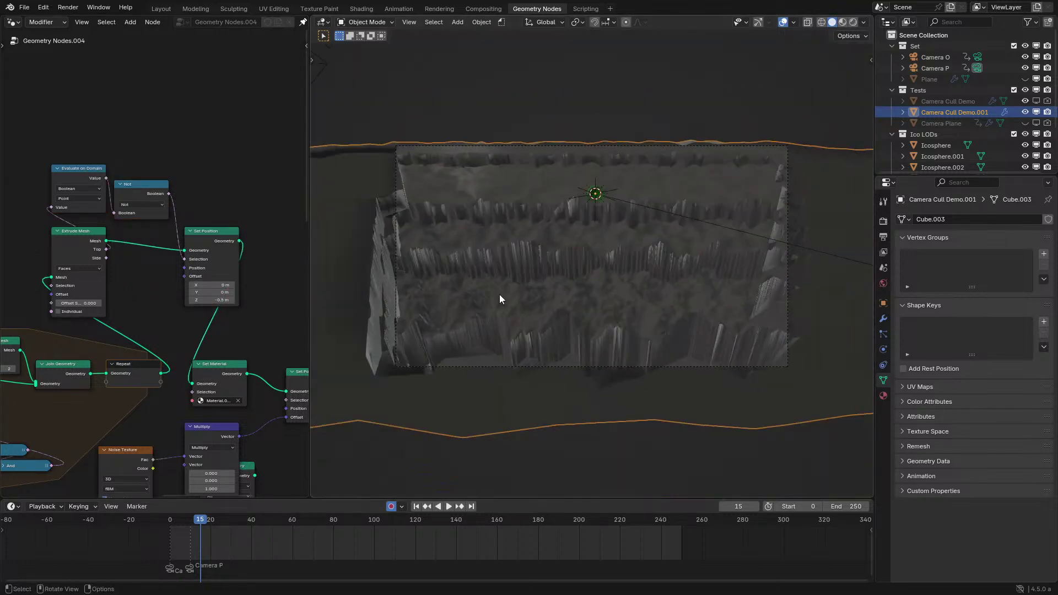
middle_drag(658, 296, 716, 271)
scroll(676, 261, up, 2)
scroll(694, 283, up, 2)
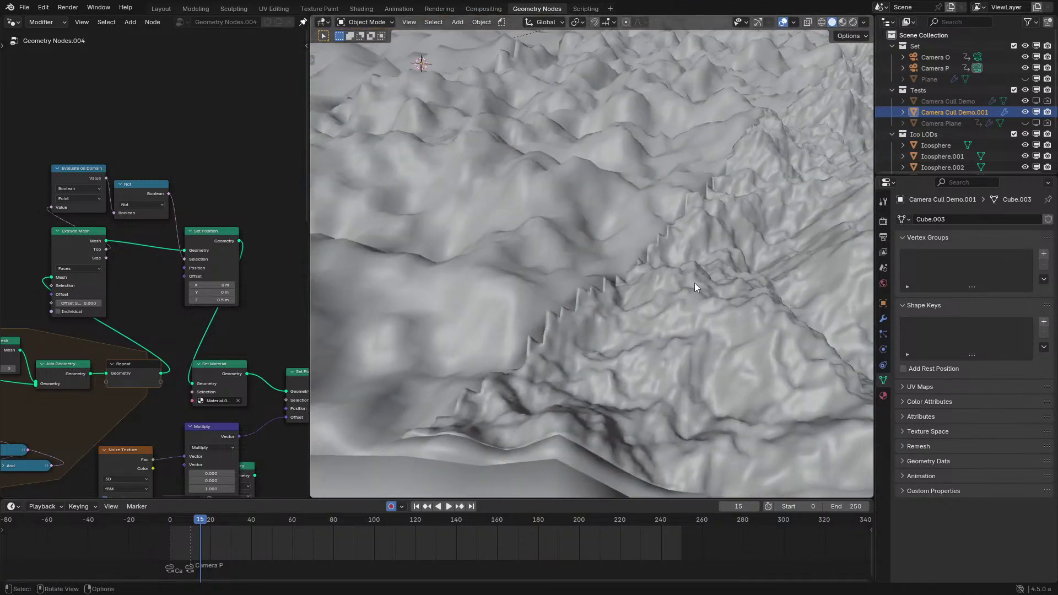
scroll(621, 315, up, 2)
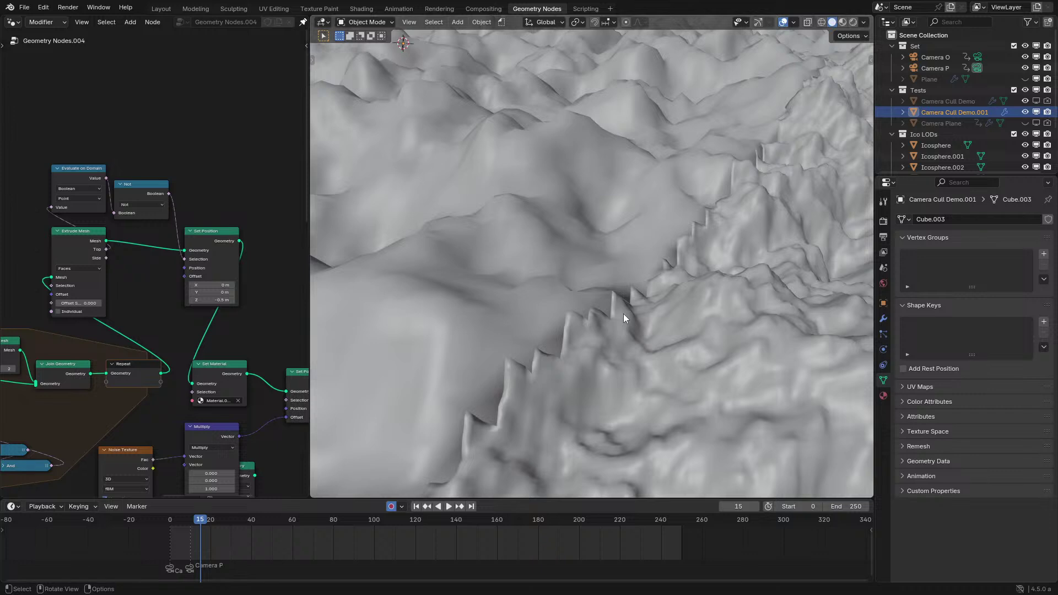
key(shift+a)
text(set norm)
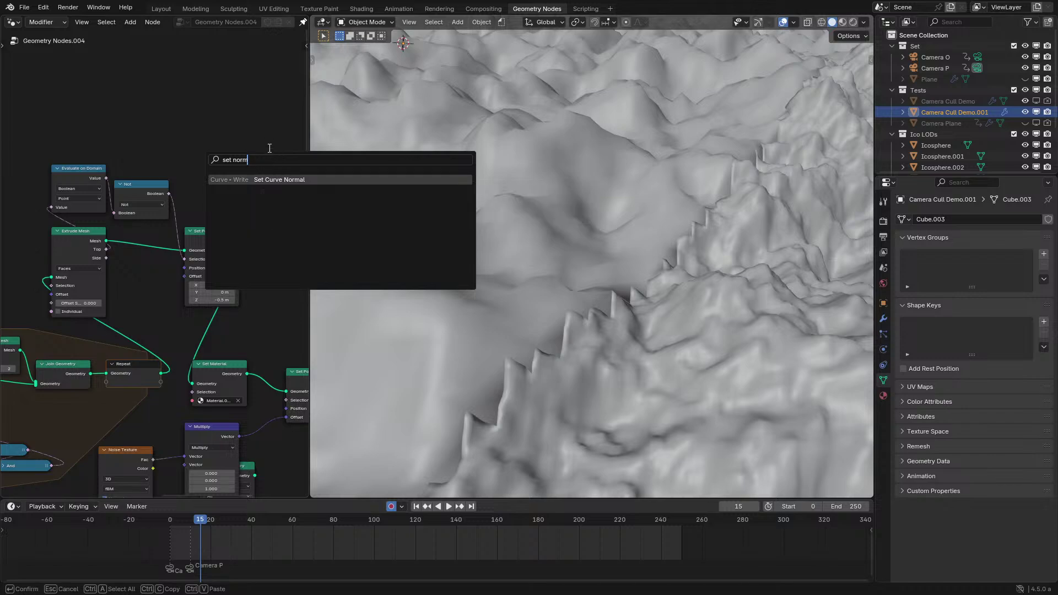
key(Escape)
Play the animation in short stretches and inspect how the adaptive terrain follows the camera, from the camera view and from outside.
scroll(584, 278, down, 5)
mouse_move(584, 278)
middle_down()
mouse_move(612, 299)
mouse_move(615, 263)
mouse_move(547, 219)
mouse_move(662, 269)
mouse_move(636, 313)
mouse_move(613, 314)
mouse_move(589, 338)
mouse_move(543, 303)
mouse_move(500, 315)
mouse_move(517, 303)
mouse_move(498, 250)
mouse_move(613, 232)
mouse_move(702, 238)
mouse_move(704, 259)
mouse_move(670, 283)
mouse_move(643, 276)
mouse_move(782, 242)
middle_up()
key(KP_0)
scroll(496, 314, up, 1)
key(space)
key(space)
scroll(642, 276, up, 3)
key(space)
key(space)
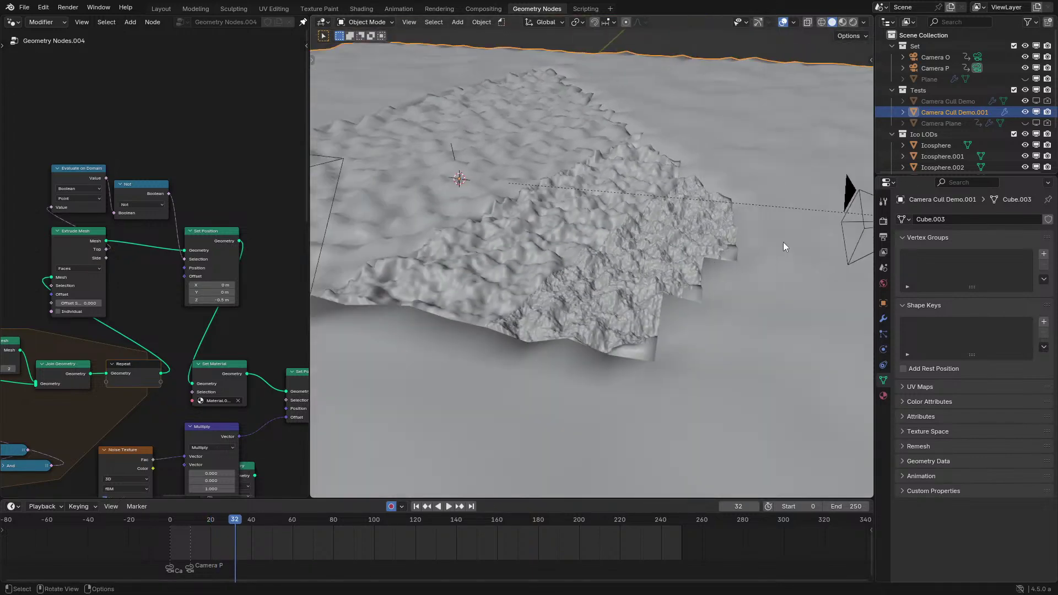
scroll(630, 236, up, 6)
key(space)
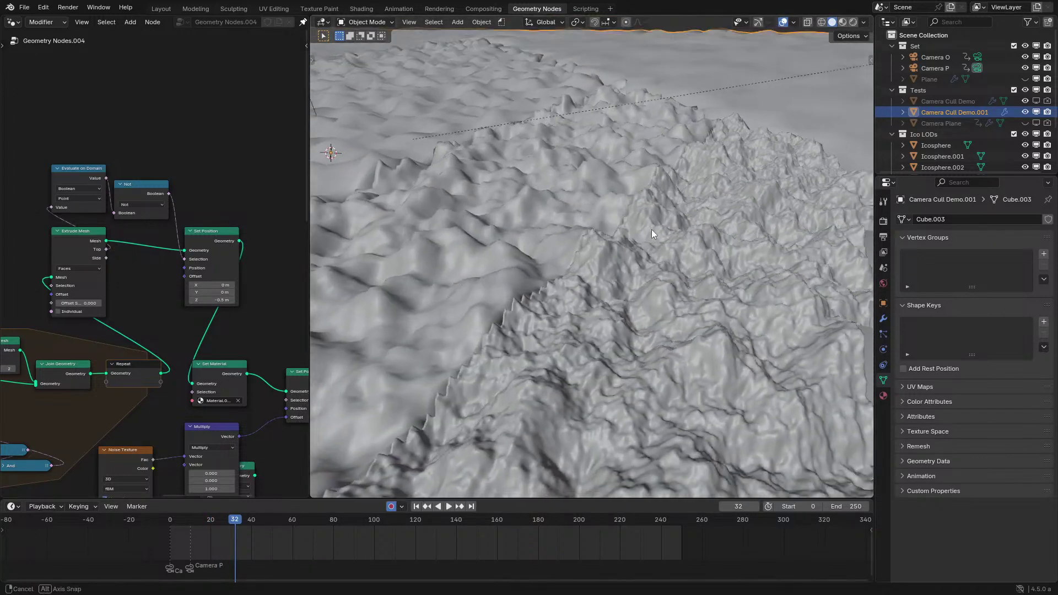
scroll(643, 226, down, 3)
key(space)
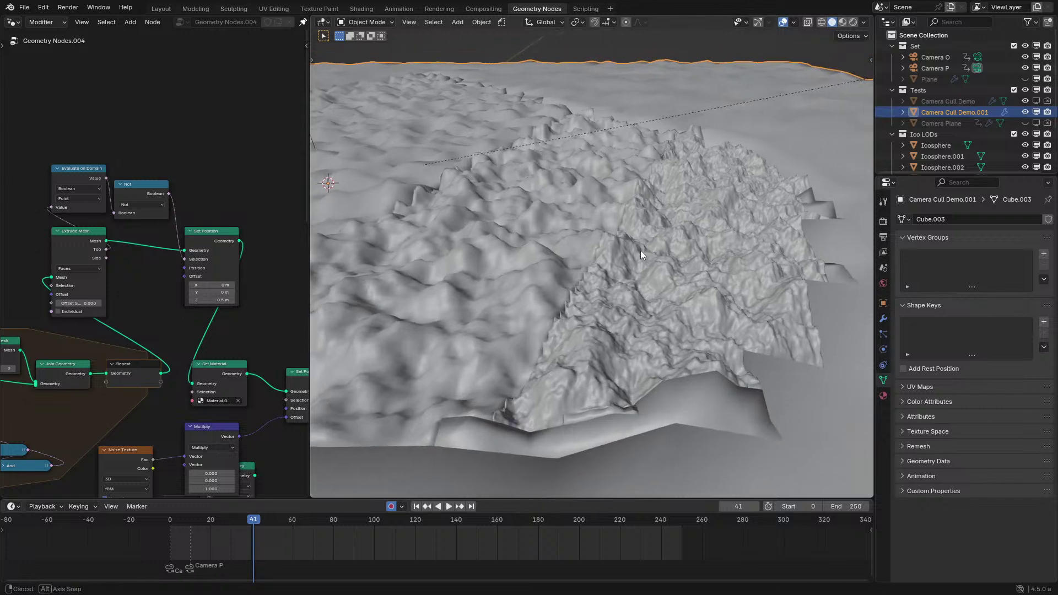
Examine the lowered outer border of the detailed terrain patch and its level transitions up close.
shift+middle_drag(768, 276, 638, 242)
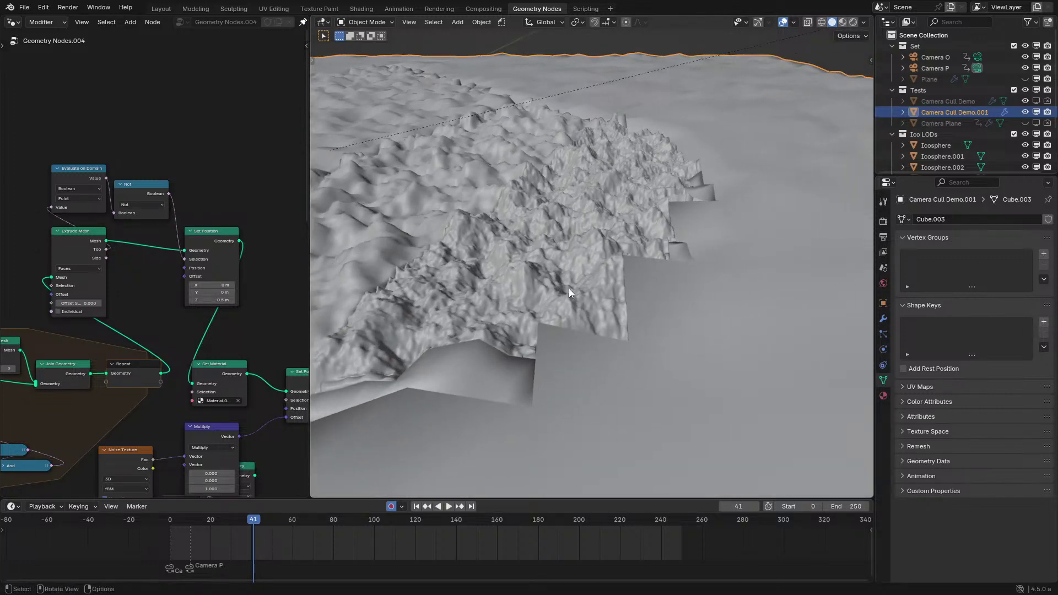
shift+middle_drag(528, 326, 613, 314)
scroll(461, 316, up, 4)
scroll(576, 269, down, 3)
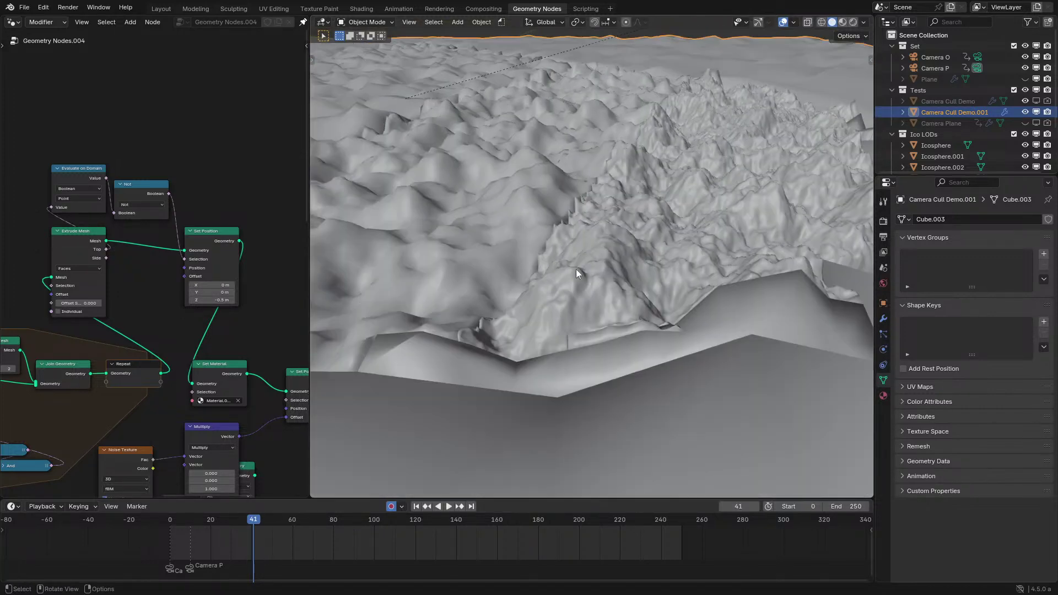
middle_drag(599, 209, 603, 250)
middle_drag(599, 345, 375, 323)
Select all terrain nodes, including the Noise Texture and comparison nodes, and move them well above the instancing node network.
key(ctrl+space)
middle_drag(531, 385, 507, 139)
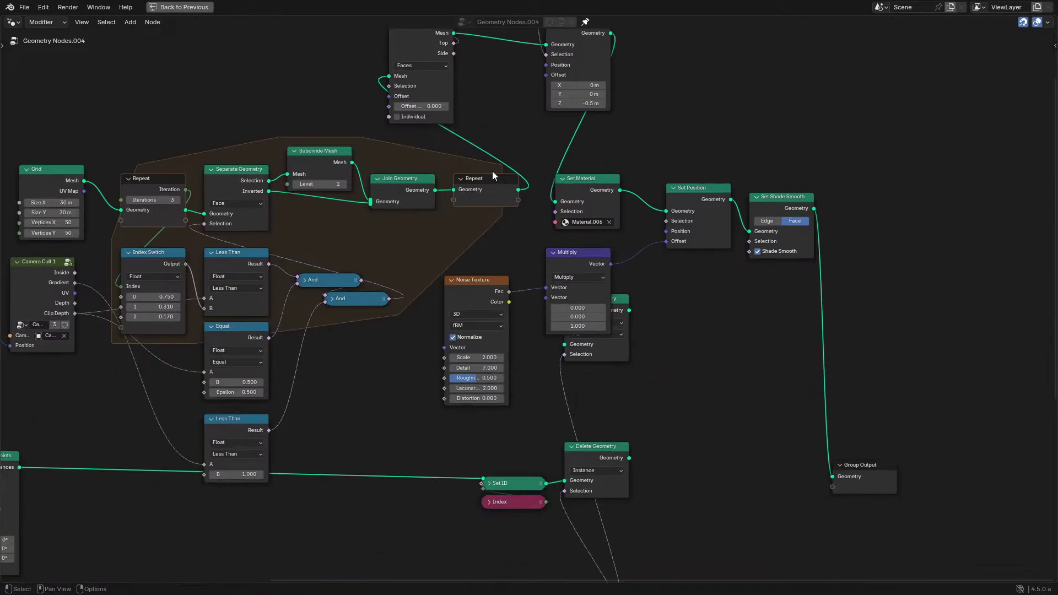
scroll(490, 173, down, 6)
middle_drag(393, 245, 456, 291)
drag(233, 103, 682, 309)
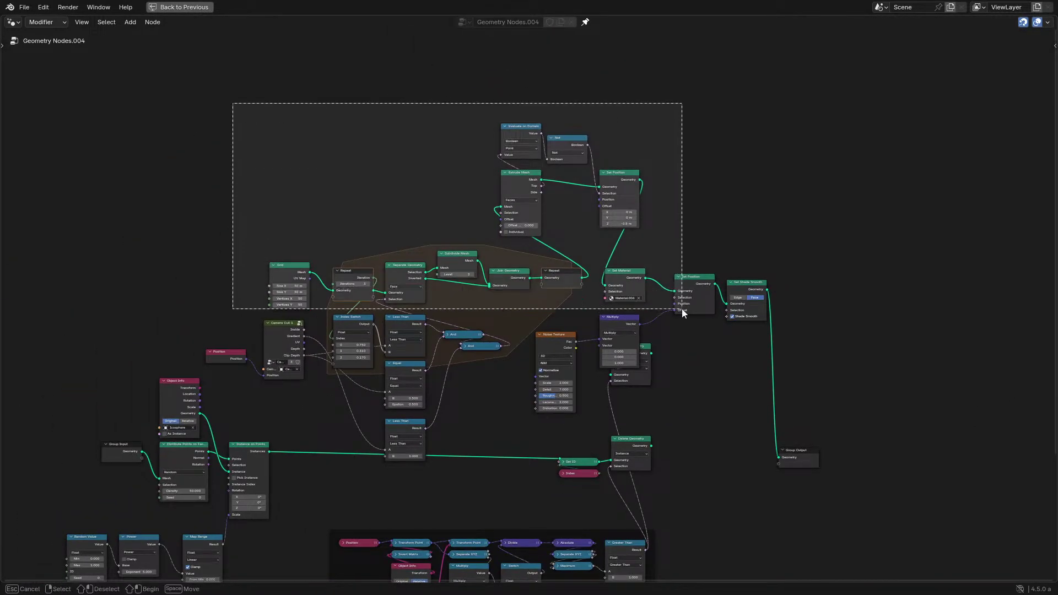
key(c)
scroll(331, 243, down, 4)
mouse_move(330, 242)
mouse_down()
mouse_move(302, 307)
mouse_move(405, 352)
mouse_move(588, 290)
mouse_move(717, 272)
mouse_up()
key(Escape)
key(g)
click(453, 25)
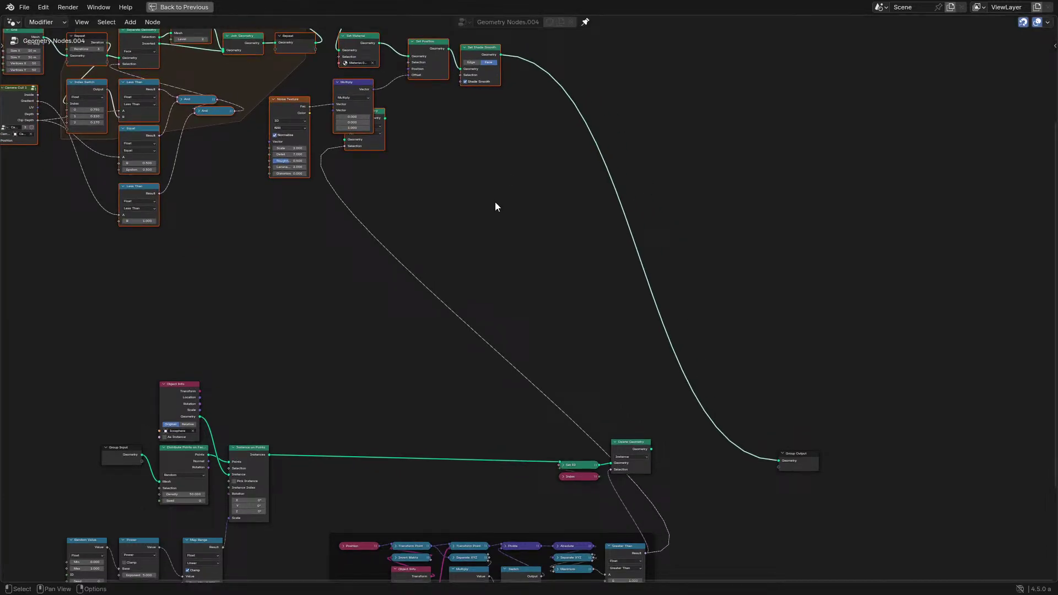
Delete the leftover geometry node behind Multiply and connect the instance Delete Geometry node to the Group Output.
click(379, 113)
key(x)
middle_drag(506, 269, 303, 92)
scroll(408, 260, up, 5)
alt+shift+click(407, 265)
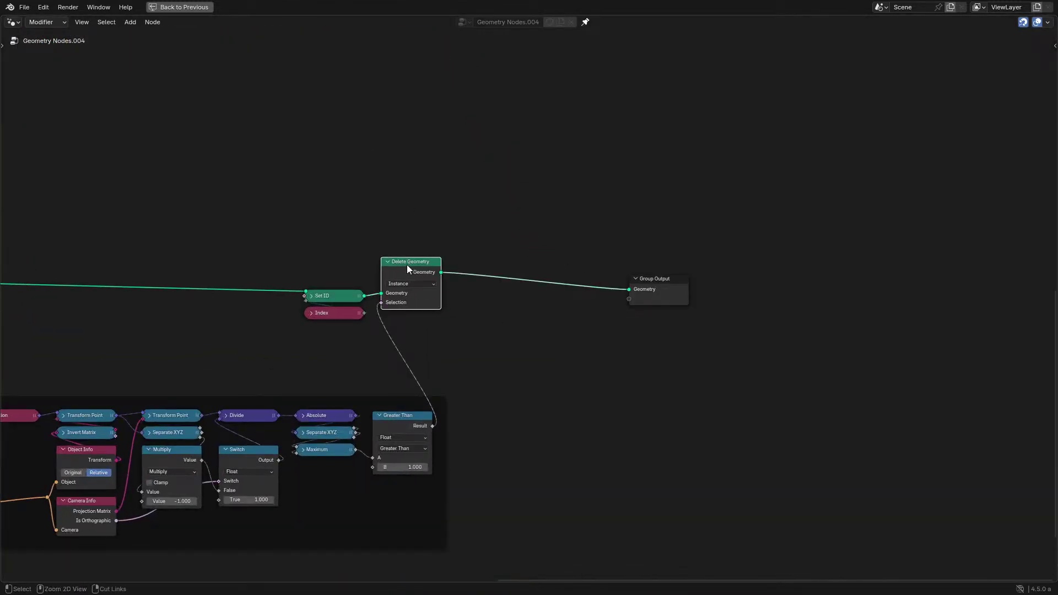
Play the culled sphere instances through the camera, stop playback, and select Camera P.
key(ctrl+space)
scroll(563, 251, down, 6)
key(KP_0)
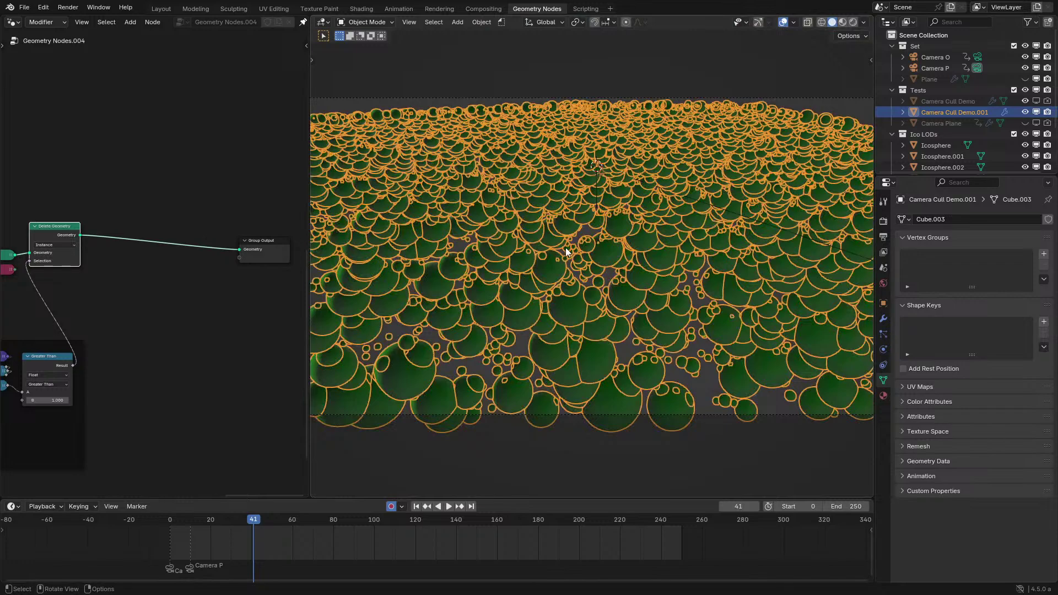
key(space)
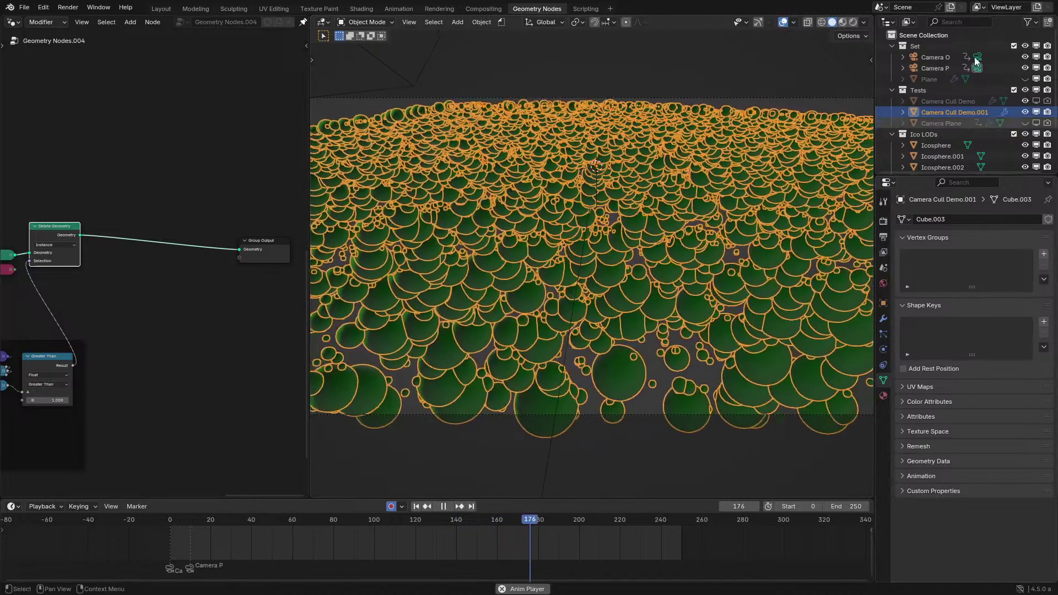
click(938, 68)
key(space)
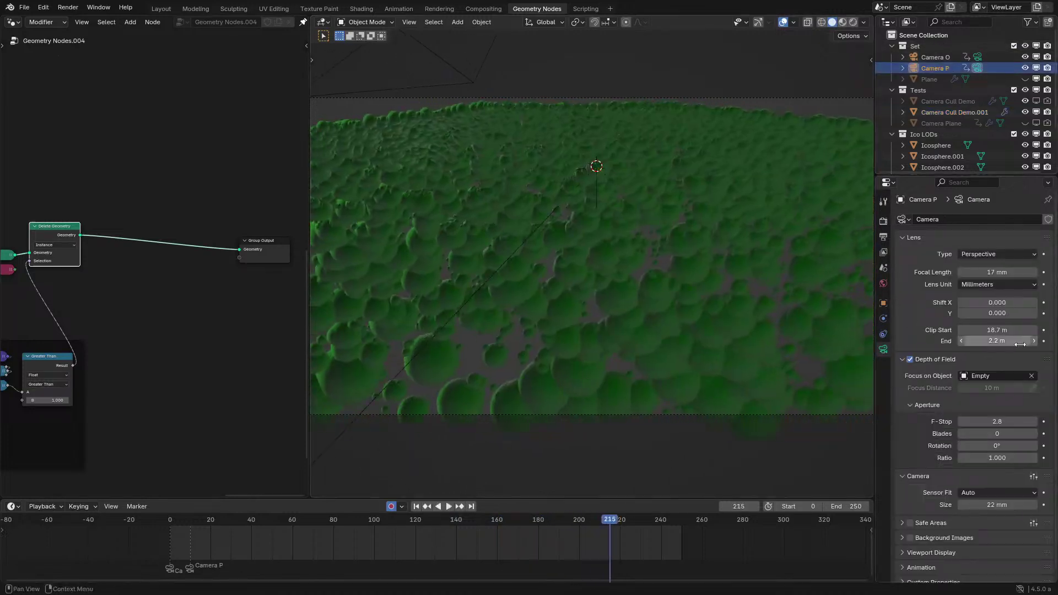
Try Camera P with a 2 m clip start and a 10 m clip end, and undo the changes.
key(Return)
click(992, 342)
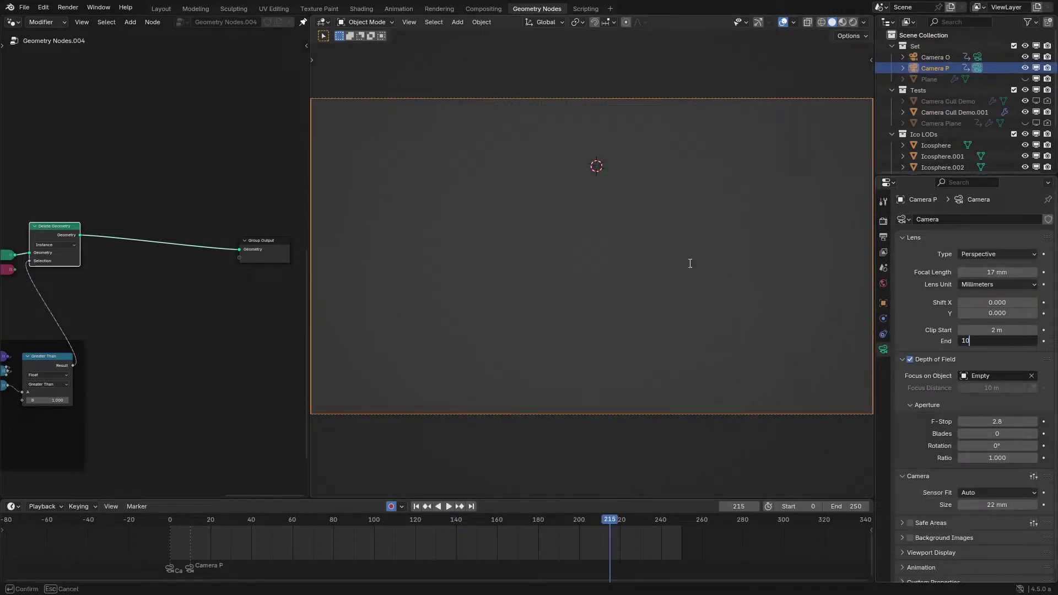
key(Return)
drag(1003, 339, 971, 339)
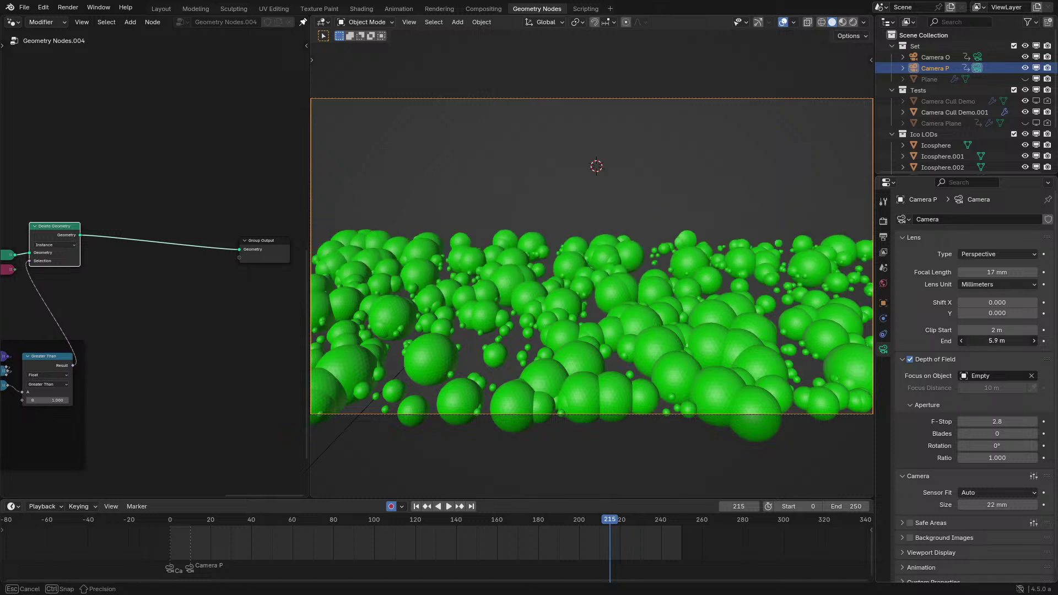
right_click(1004, 339)
key(ctrl+z)
key(ctrl+z)
Inspect the sphere field through the camera up close and play the animation briefly.
scroll(670, 299, up, 2)
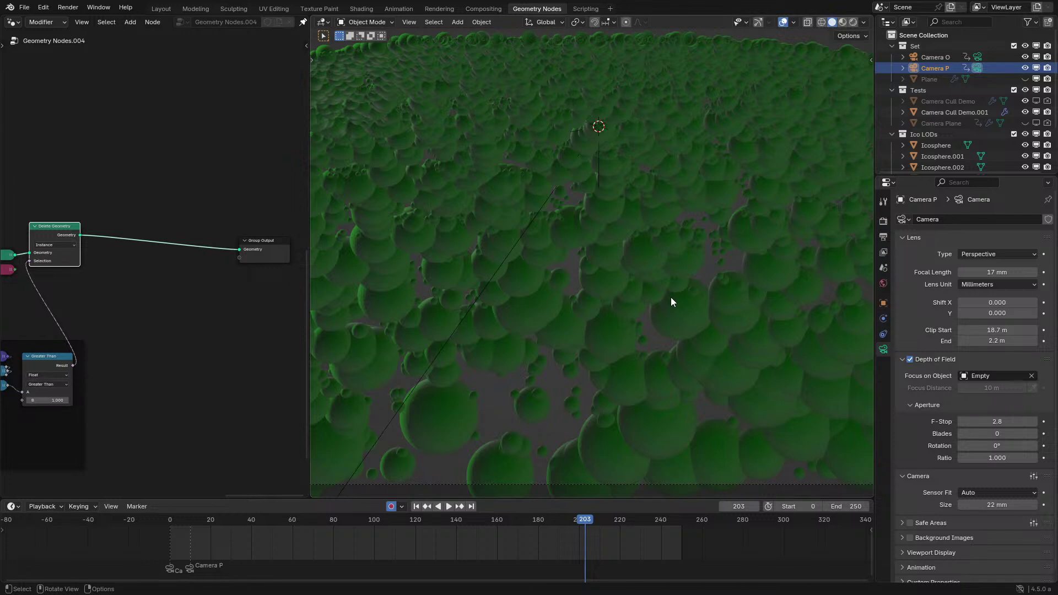
scroll(670, 299, down, 3)
scroll(670, 299, up, 3)
scroll(670, 299, down, 1)
key(space)
scroll(670, 299, down, 1)
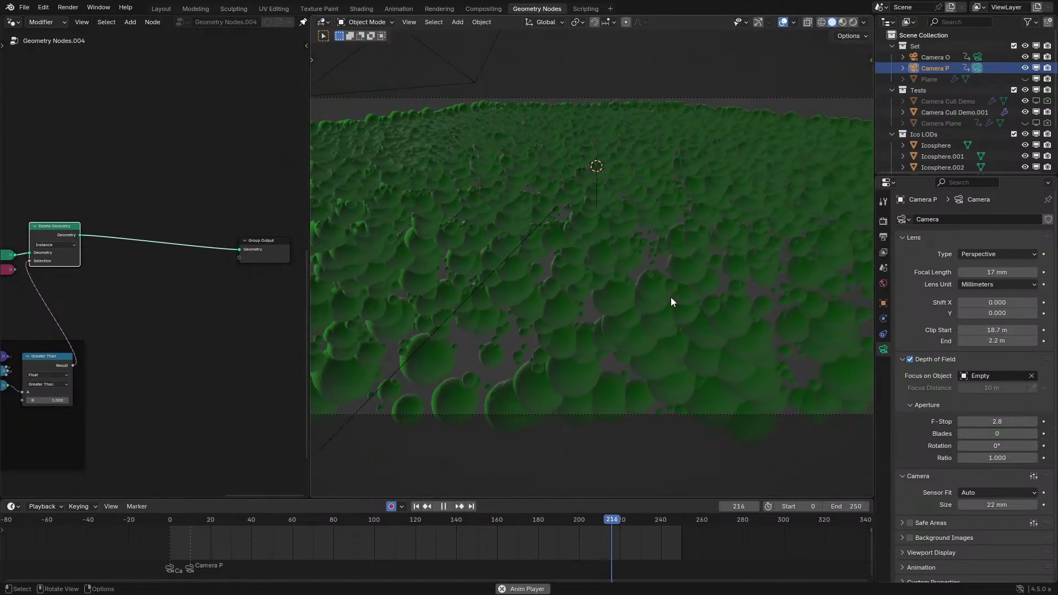
key(space)
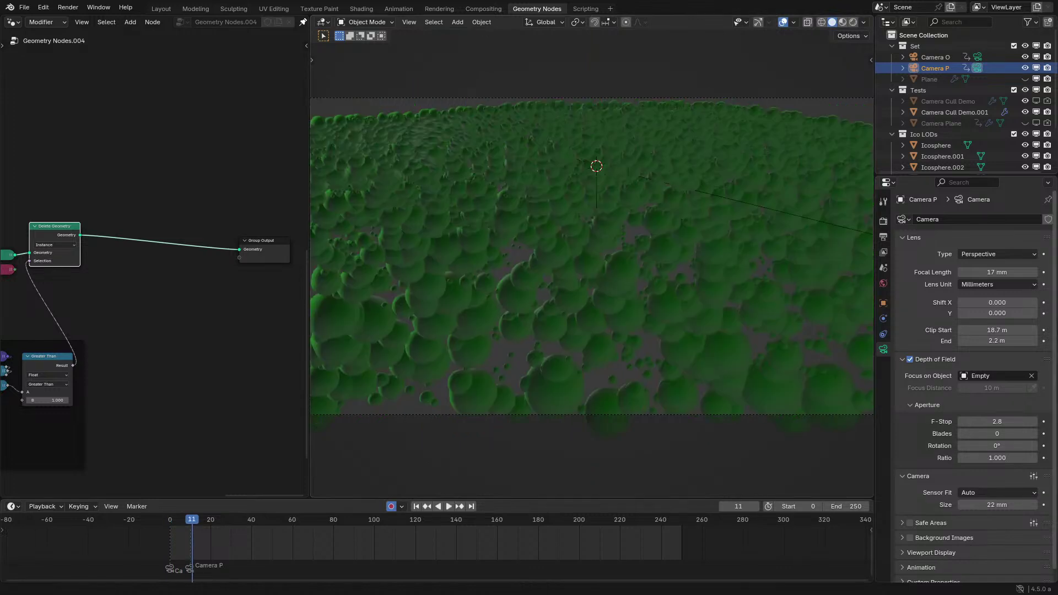
Set Camera P's clip start to 2 m and clip end to 20 m, and select the culled instances object.
click(1004, 330)
text(2)
key(Return)
text(20)
key(Return)
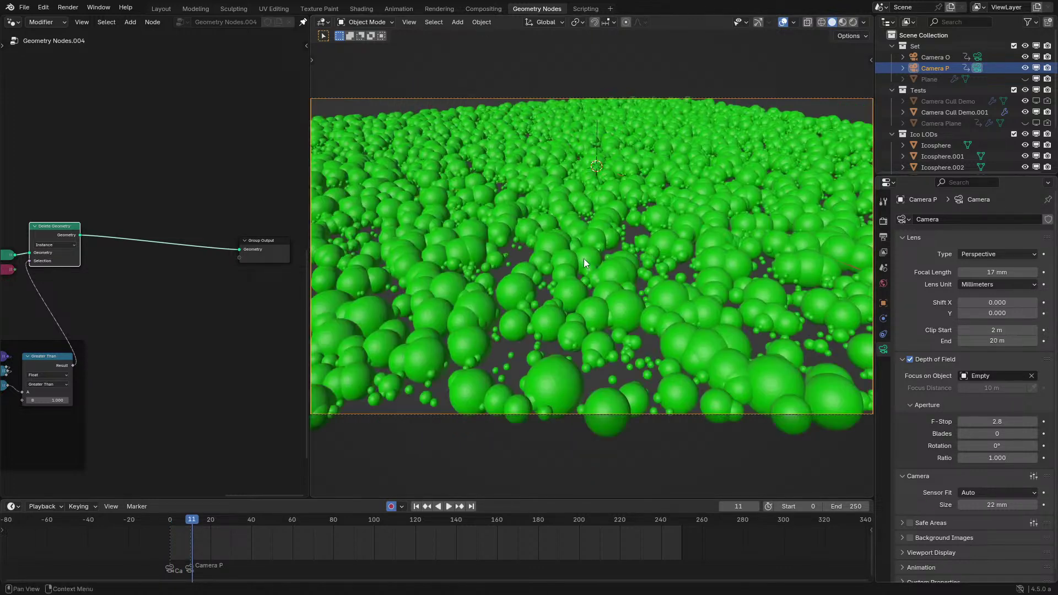
click(583, 257)
Connect the terrain network's Set Shade Smooth node to the Group Output in place of the sphere instances.
key(ctrl+space)
middle_drag(290, 347, 725, 244)
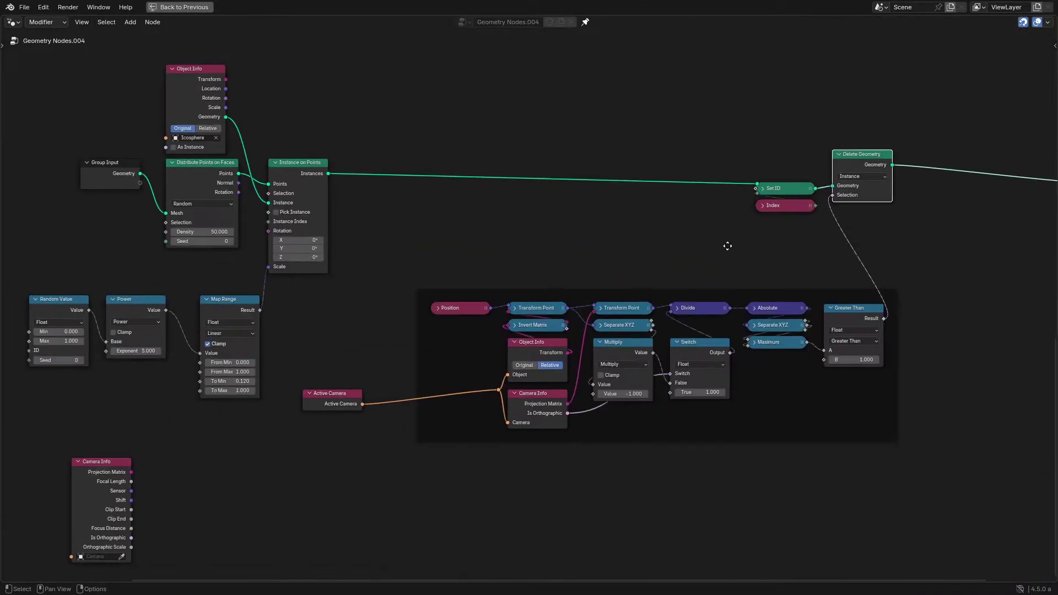
scroll(725, 244, up, 3)
scroll(497, 144, down, 6)
middle_drag(497, 146, 476, 487)
middle_drag(492, 120, 582, 287)
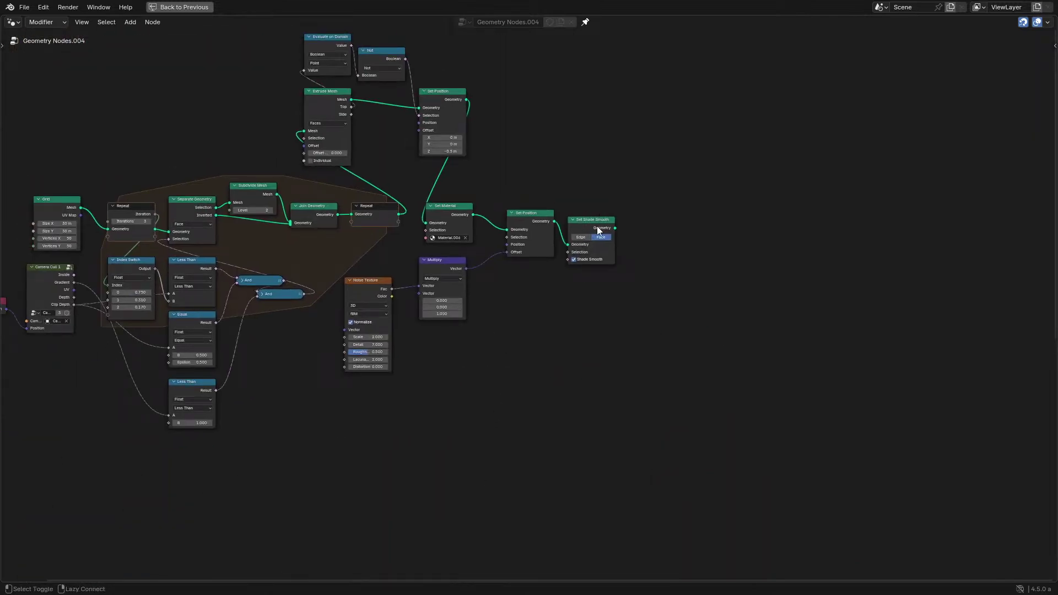
key(ctrl+space)
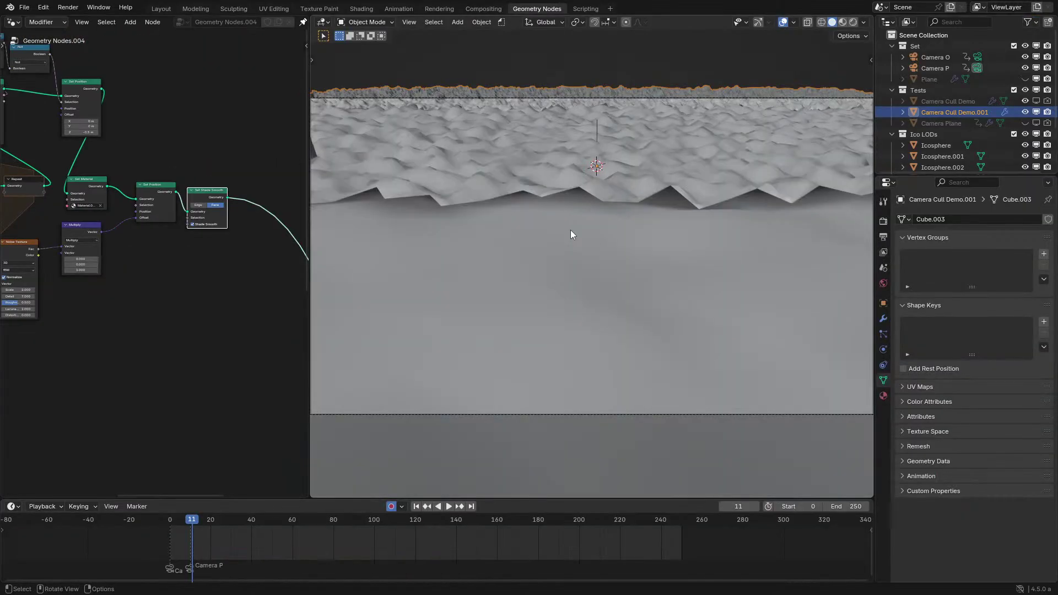
Open the Camera Cull 1 node group from the terrain network for editing.
scroll(269, 204, down, 4)
scroll(286, 260, up, 4)
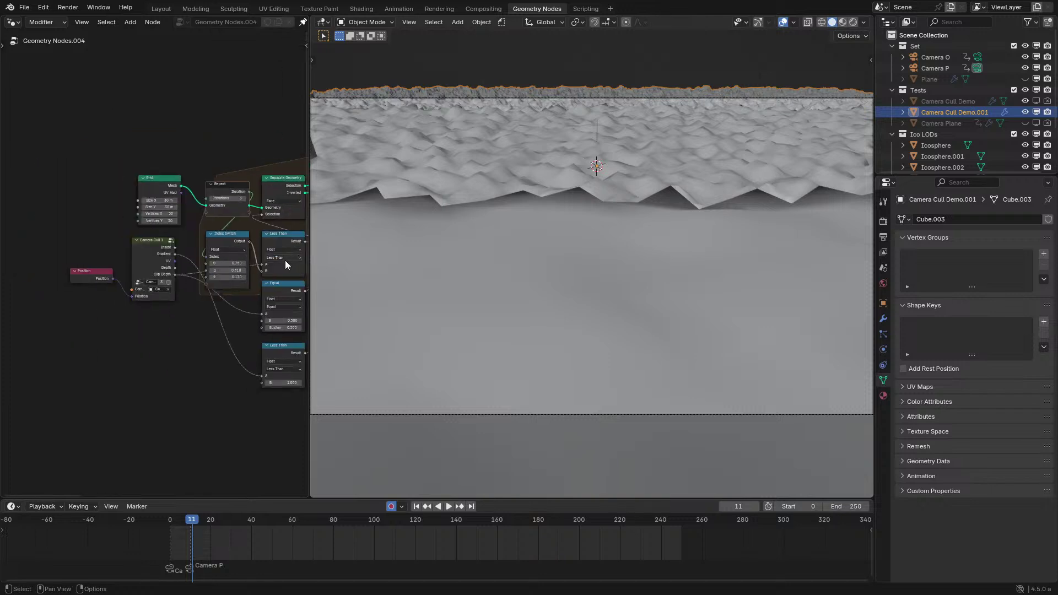
middle_drag(286, 260, 151, 231)
click(30, 275)
key(Tab)
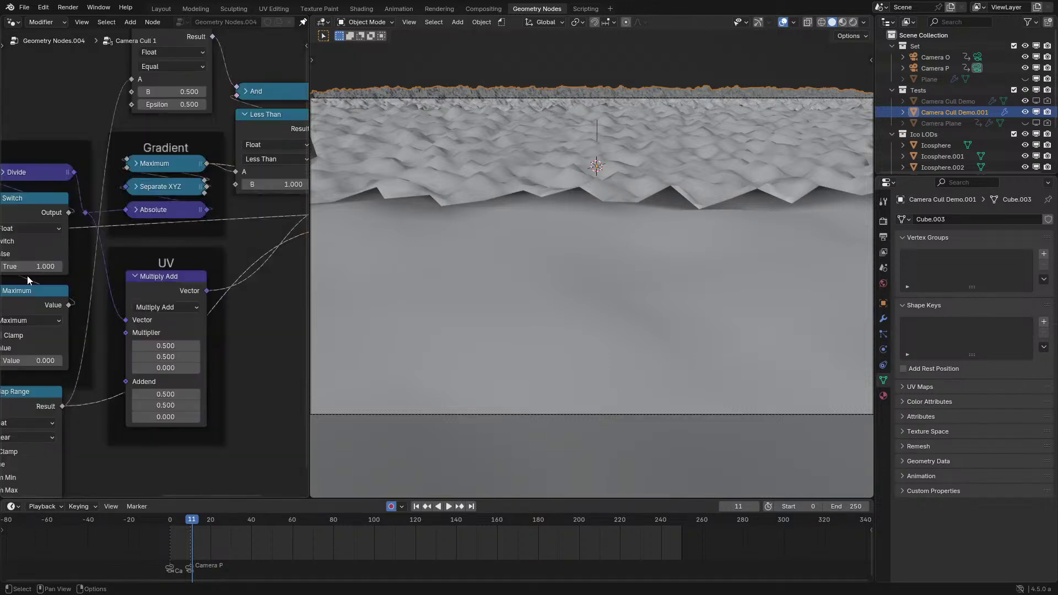
Examine the Clip Start and Clip End links feeding Map Range in the Camera Cull 1 group, and return to the terrain network.
key(ctrl+space)
middle_drag(303, 418, 389, 302)
drag(410, 456, 463, 475)
drag(405, 457, 409, 456)
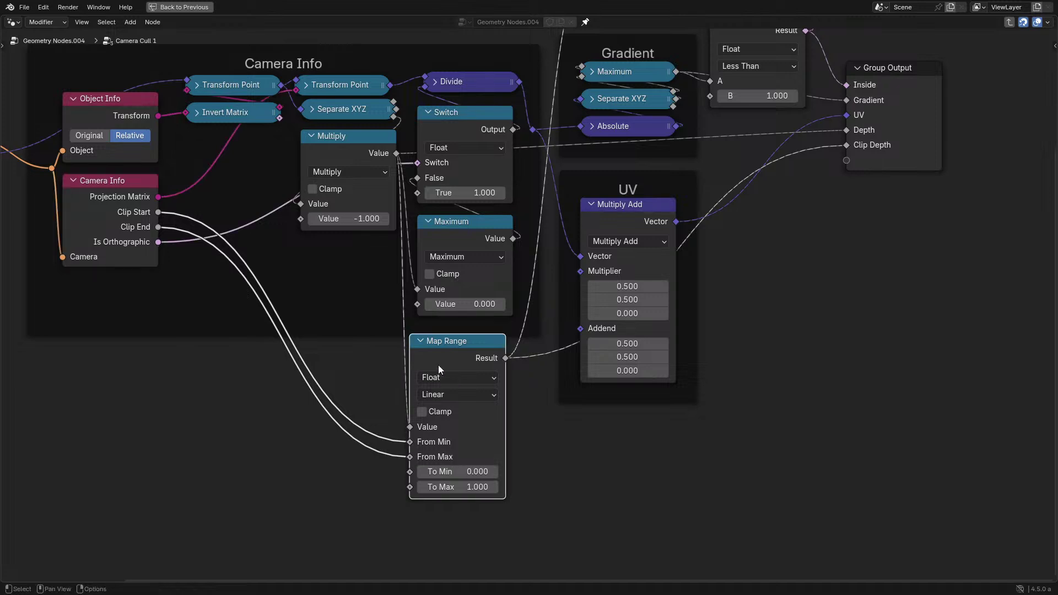
key(Tab)
key(ctrl+space)
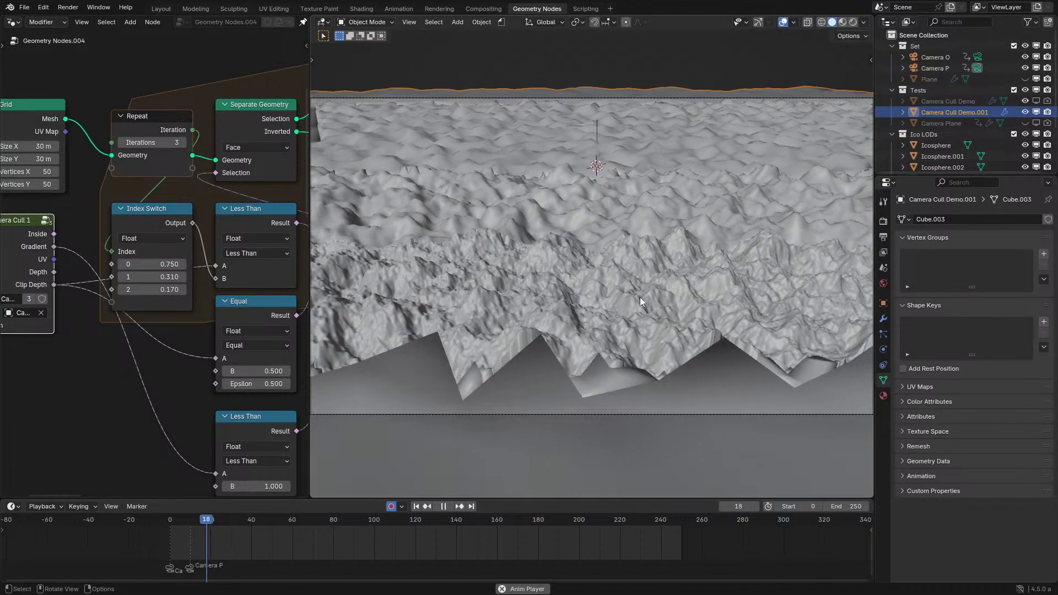
Stop the animation and review the camera cull and repeat zone nodes that select which terrain faces subdivide.
key(space)
scroll(191, 350, down, 4)
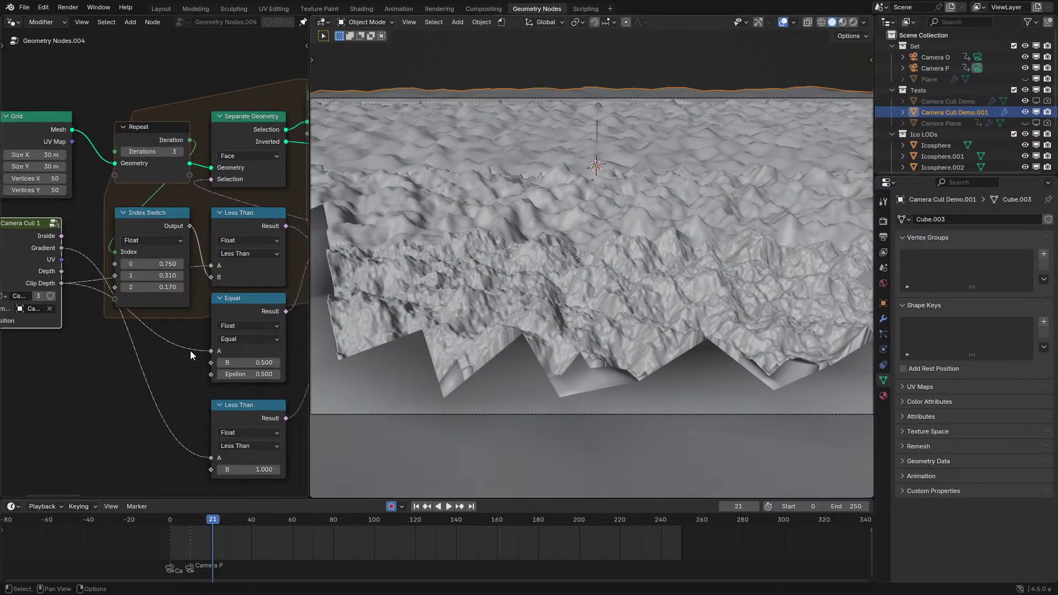
middle_drag(180, 354, 137, 373)
scroll(137, 373, up, 4)
key(ctrl+space)
middle_drag(425, 379, 372, 318)
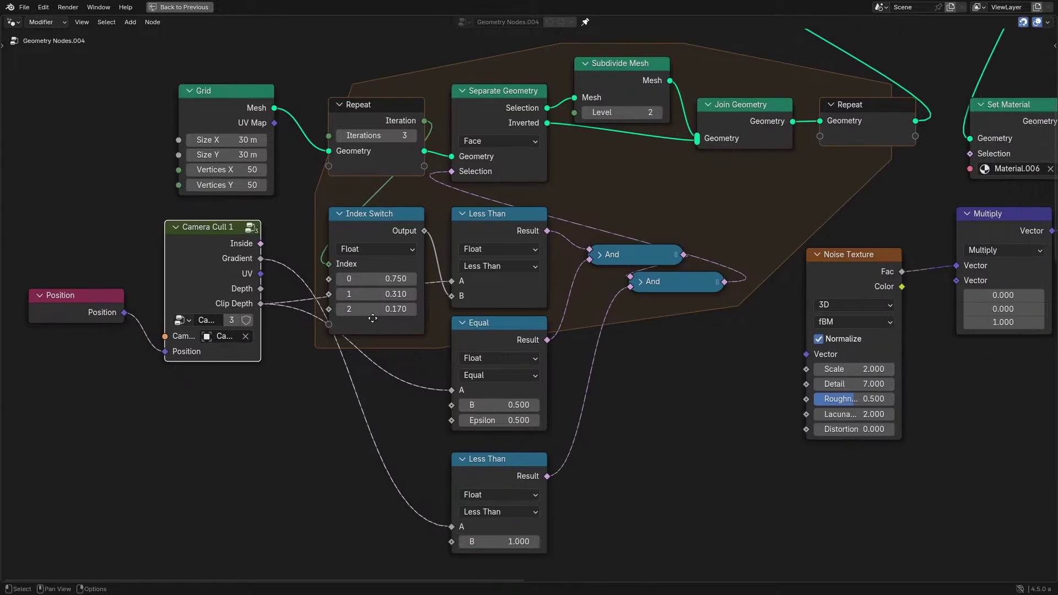
key(ctrl+space)
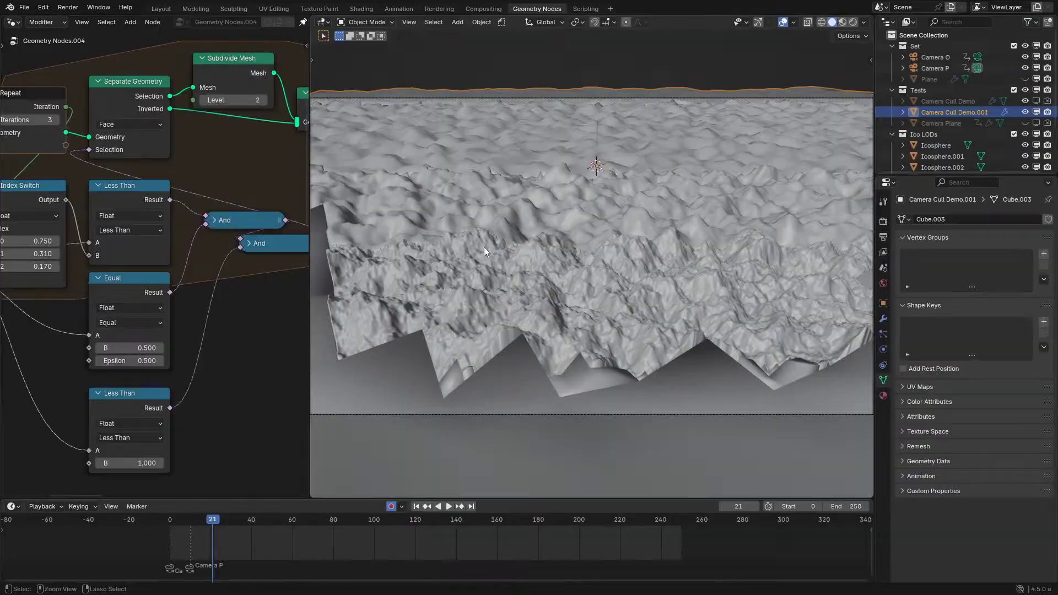
Rewire the And nodes so Equal and the lower Less Than combine first, join the depth Less Than, and drive Separate Geometry's Selection.
middle_drag(182, 201, 153, 254)
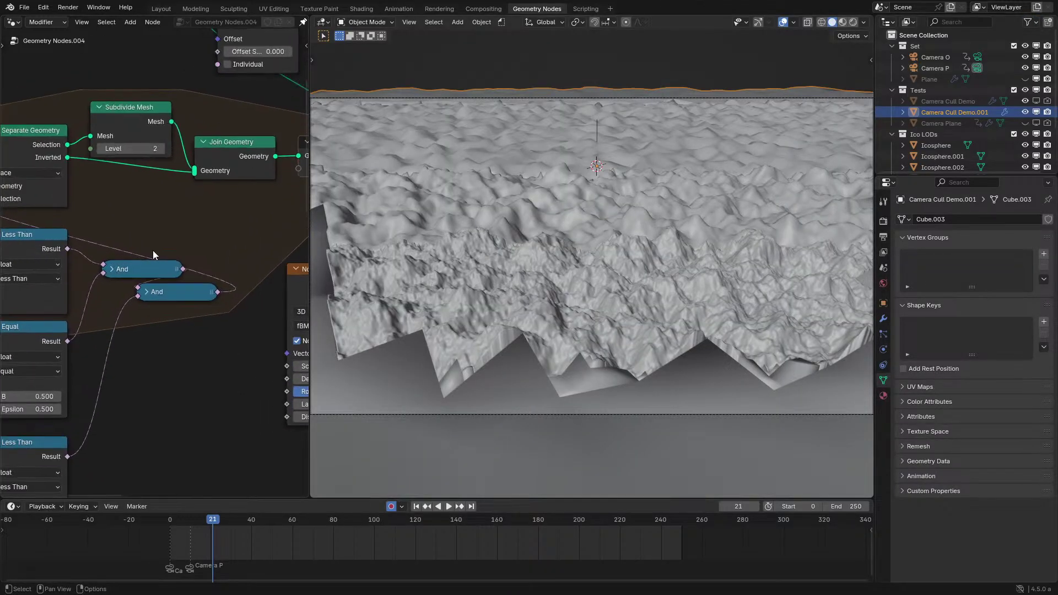
mouse_move(153, 278)
mouse_down()
mouse_move(160, 292)
mouse_move(133, 317)
mouse_move(141, 283)
mouse_up()
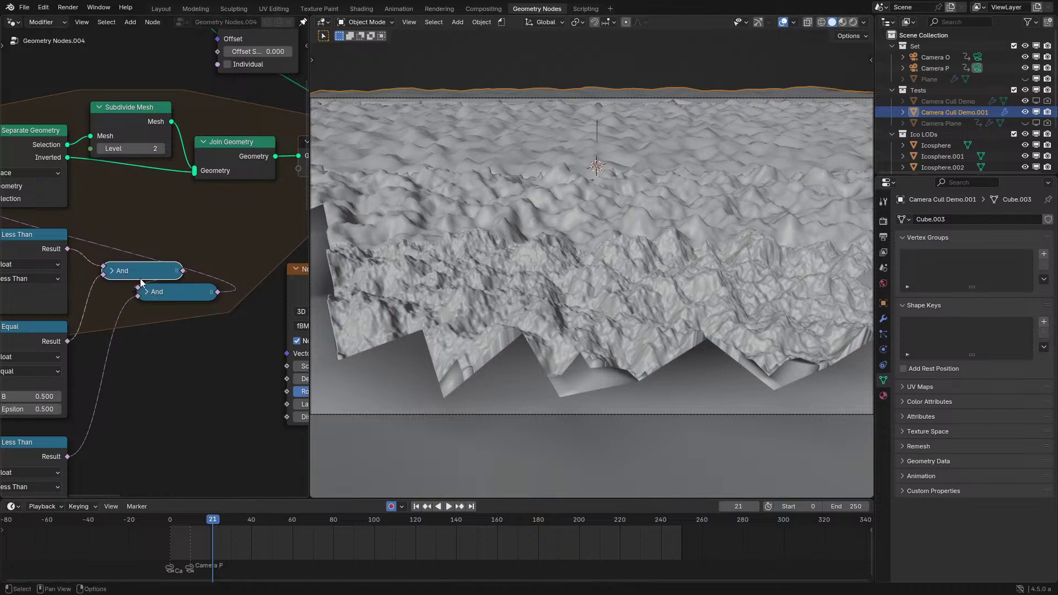
scroll(204, 264, down, 1)
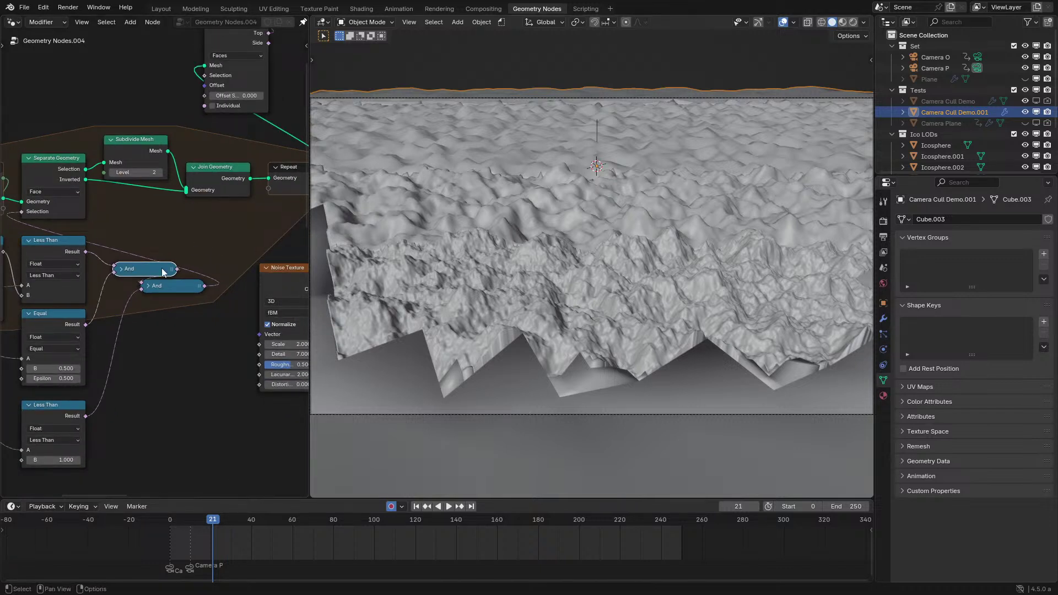
middle_drag(163, 272, 199, 256)
scroll(189, 265, up, 5)
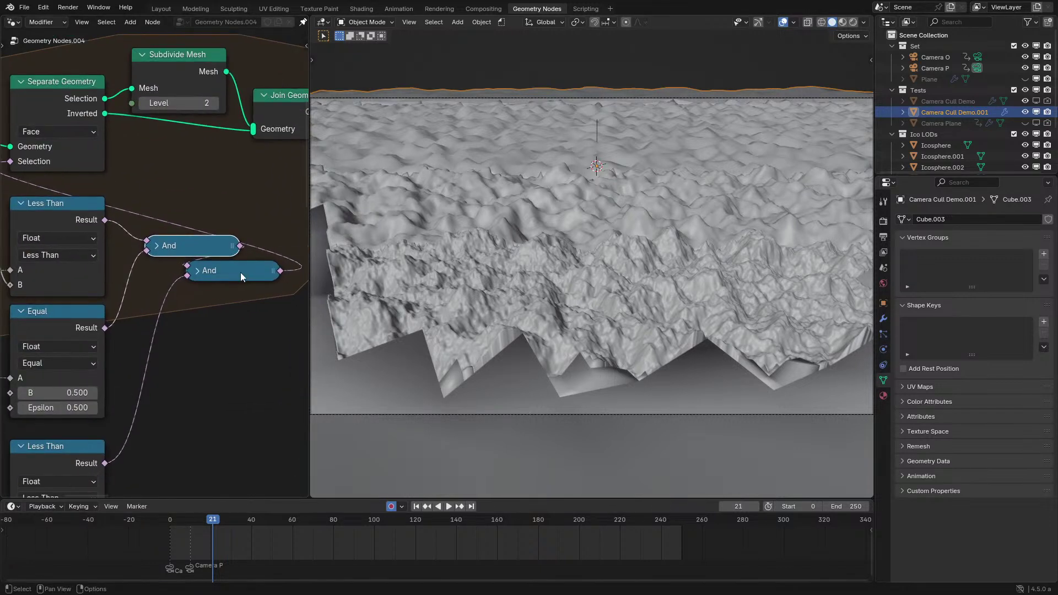
drag(240, 276, 188, 318)
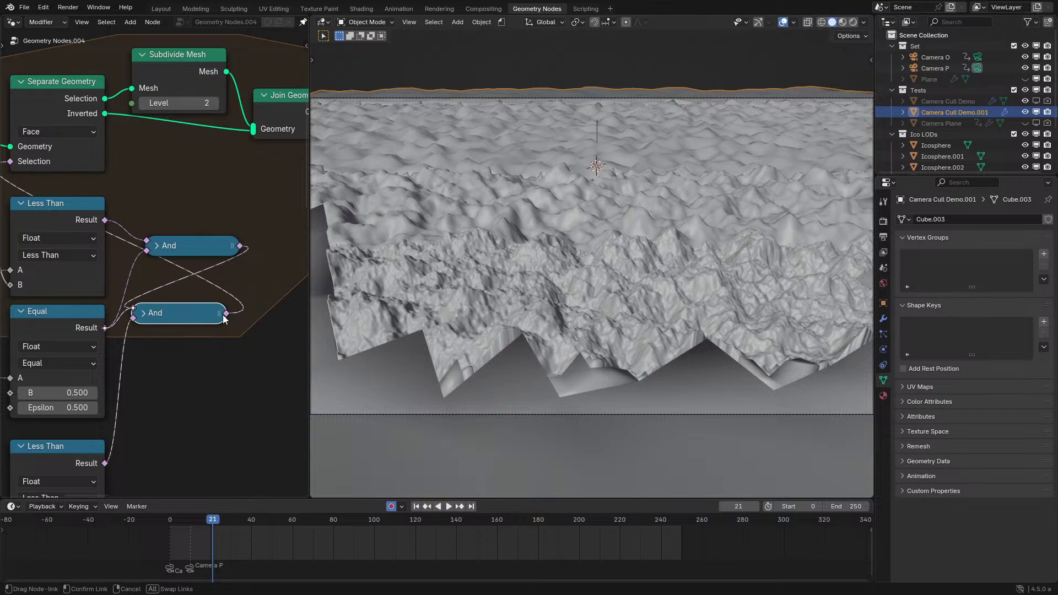
drag(223, 318, 223, 319)
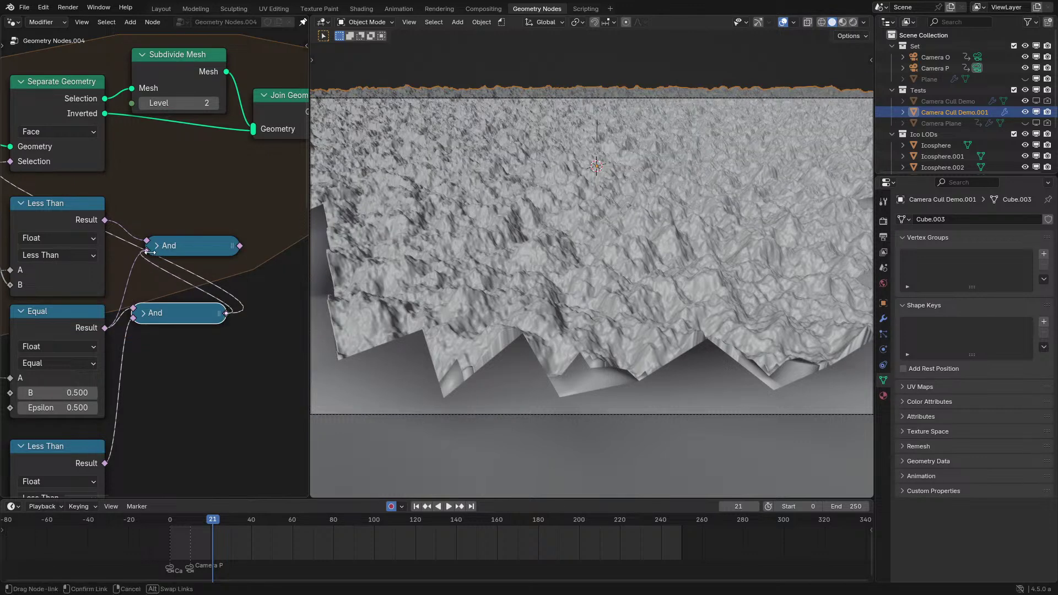
drag(239, 245, 31, 161)
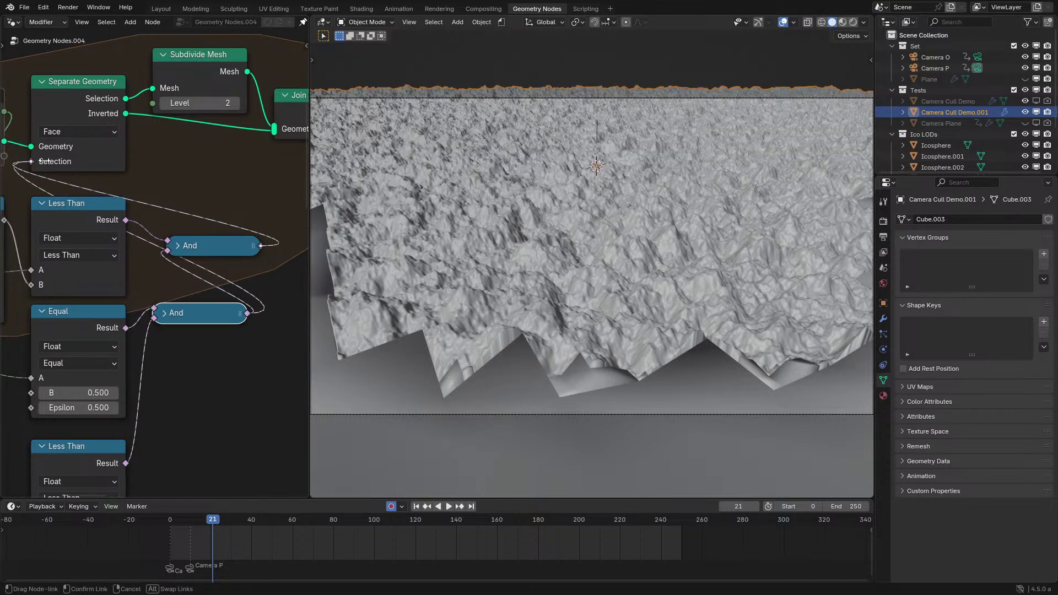
Play the adaptive terrain animation briefly in wireframe and in solid shading to examine the subdivision levels.
key(space)
key(z)
click(524, 292)
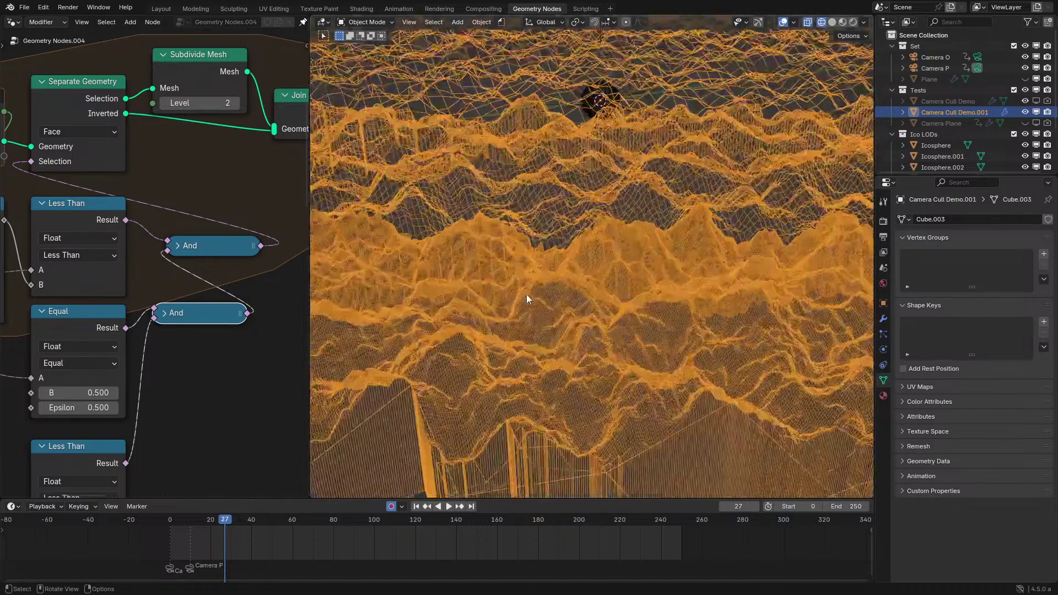
key(space)
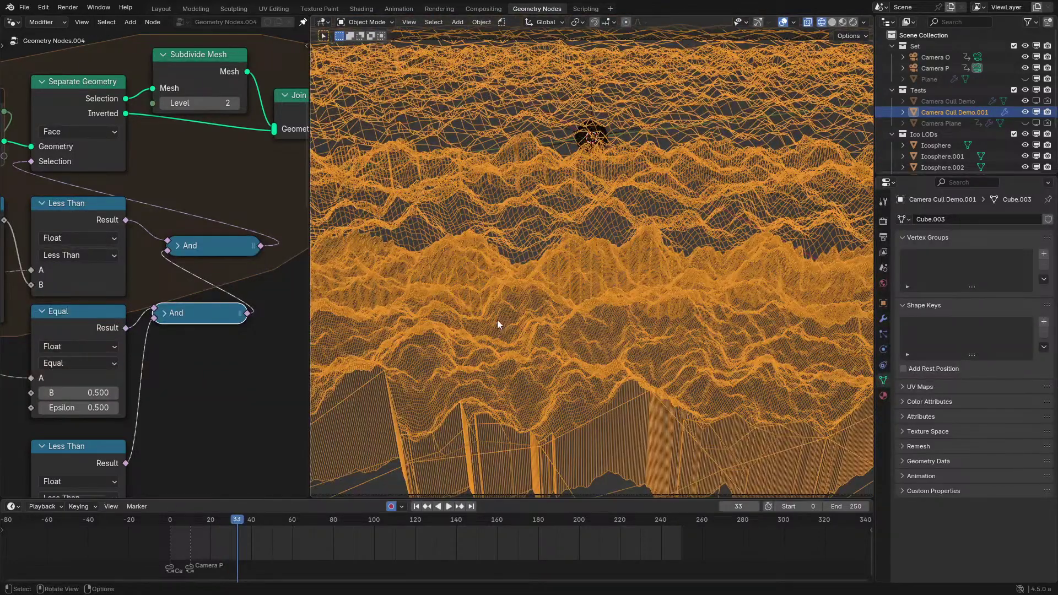
key(z)
click(649, 308)
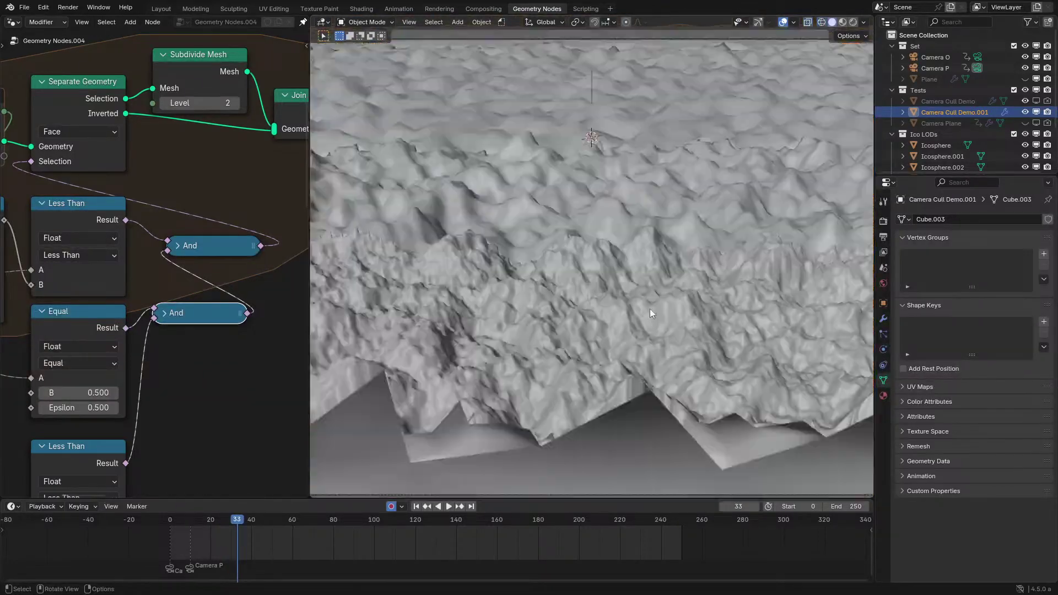
key(space)
key(space)
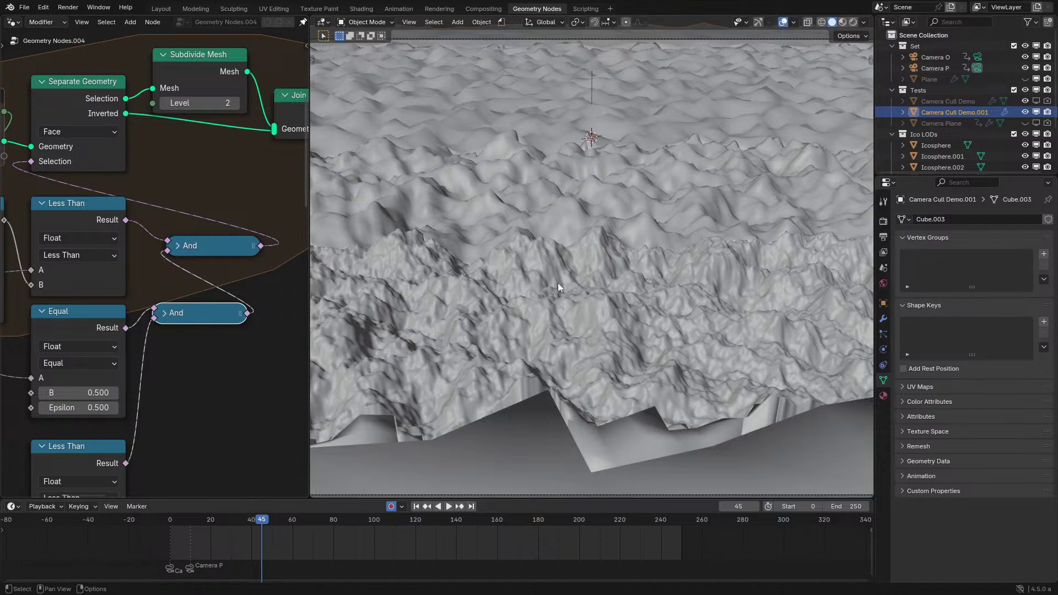
Stack the two And nodes closely, and collapse and reposition the depth Less Than node beside the Index Switch.
scroll(249, 279, down, 3)
scroll(216, 279, up, 2)
drag(204, 302, 216, 270)
key(ctrl+space)
click(472, 252)
key(h)
drag(476, 253, 474, 276)
Connect the Repeat zone's output directly to Set Material and delete the skirt nodes, including Extrude Mesh and its Set Position.
scroll(595, 267, down, 2)
middle_drag(595, 267, 398, 276)
scroll(402, 274, down, 2)
key(ctrl+space)
scroll(160, 251, down, 6)
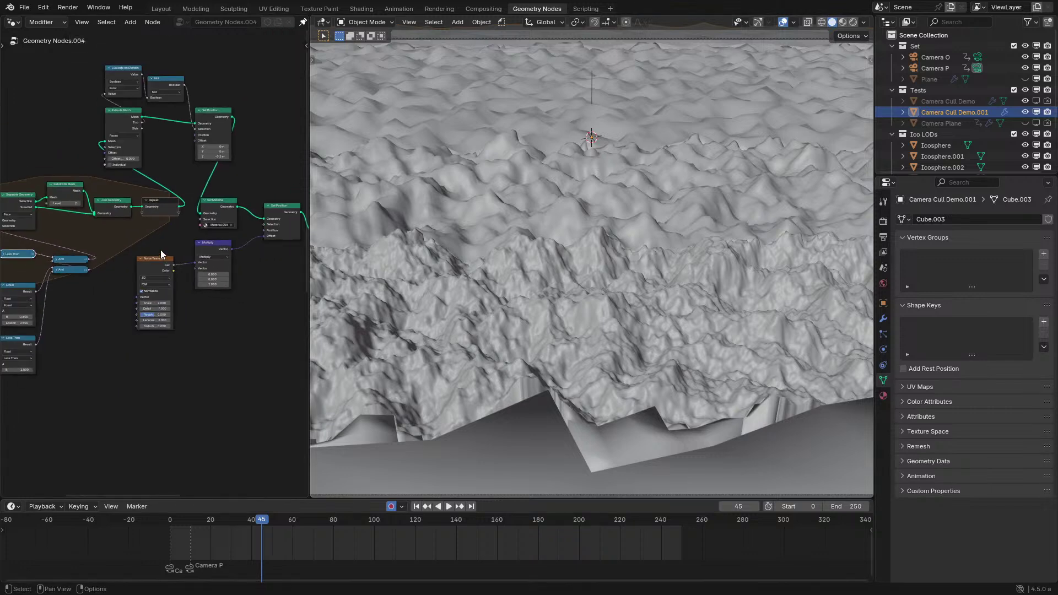
key(ctrl+space)
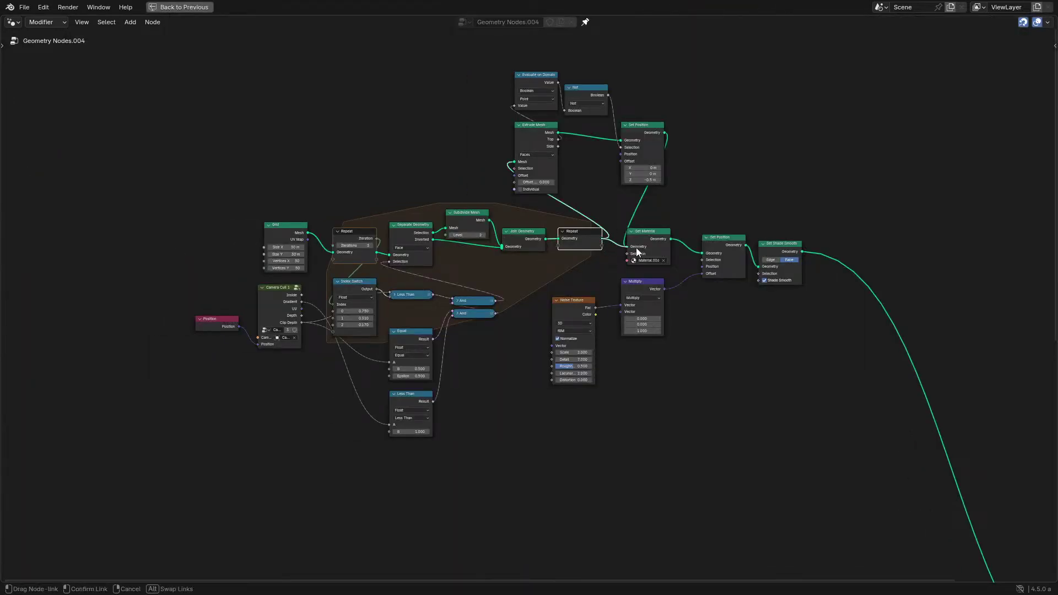
drag(637, 252, 635, 251)
drag(428, 65, 695, 163)
key(x)
middle_drag(641, 194, 422, 143)
scroll(292, 227, up, 5)
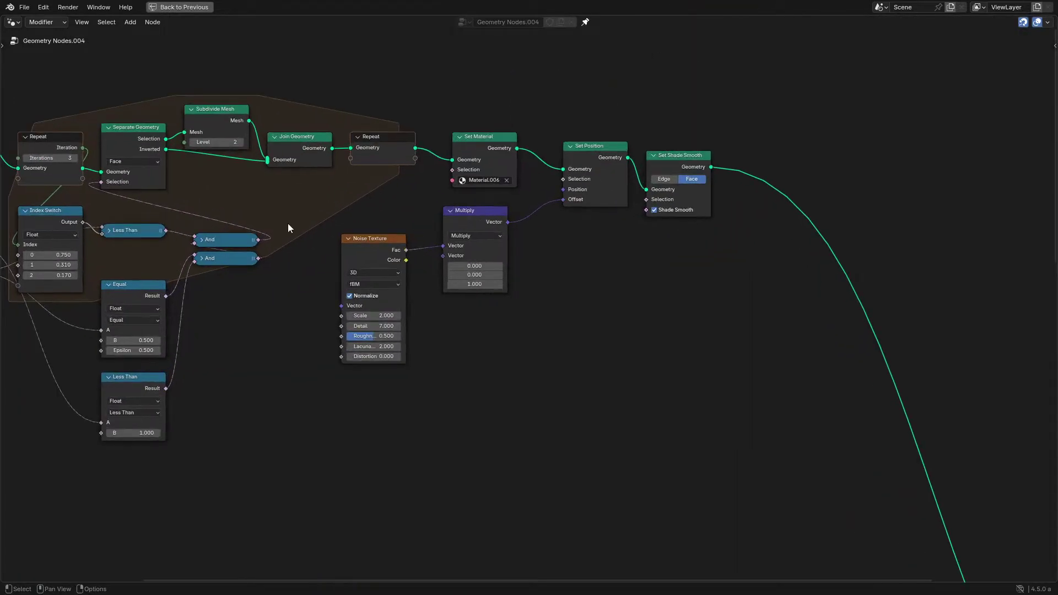
Move the Noise Texture and Multiply nodes closer to Set Shade Smooth and collapse the Set Position node.
drag(287, 224, 524, 292)
key(g)
click(627, 271)
click(587, 144)
key(h)
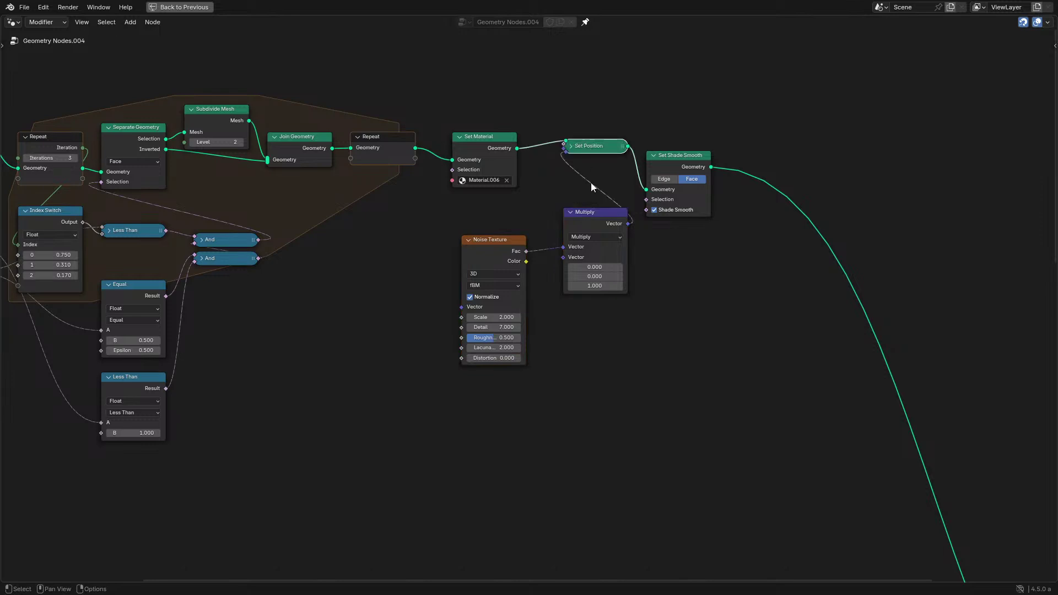
Stack the Multiply node directly under the collapsed Set Position and raise the Noise Texture node beside it.
key(g)
click(590, 209)
click(590, 216)
key(g)
click(598, 184)
key(g)
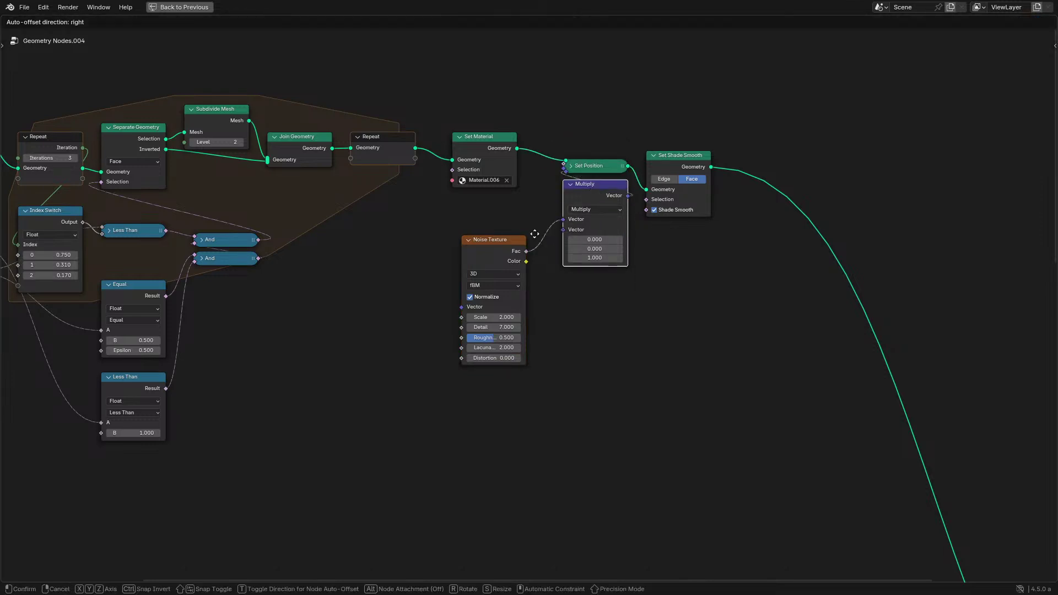
click(533, 235)
click(501, 251)
key(g)
click(489, 217)
Connect the sphere network's Delete Geometry node to the Group Output in place of the terrain.
scroll(532, 304, down, 4)
middle_drag(791, 493, 599, 260)
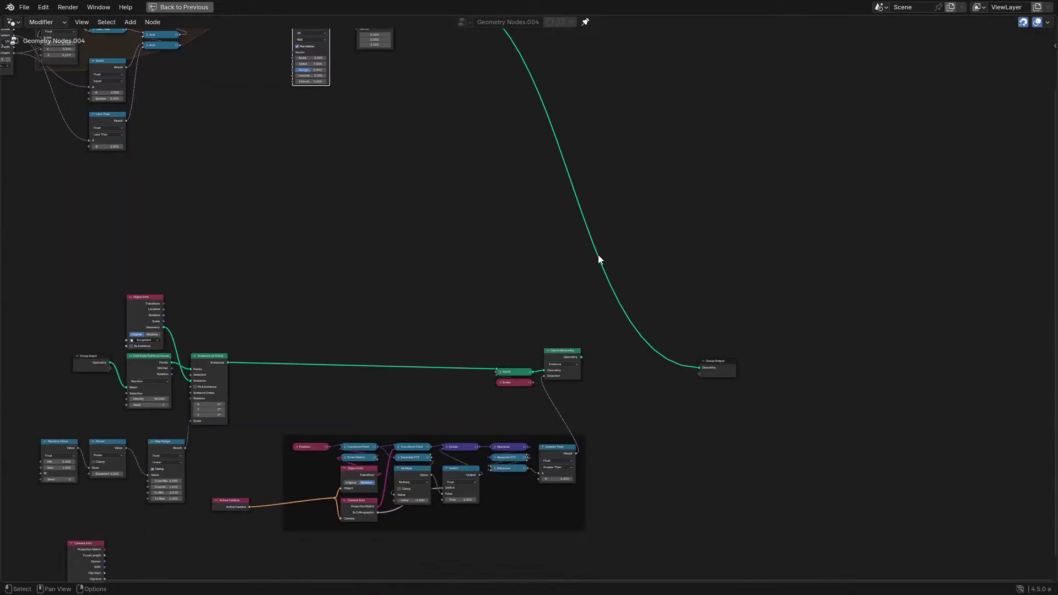
scroll(601, 286, up, 3)
key(ctrl+space)
Play the sphere animation while examining the camera culling nodes, orbit around the culled field, and return to the camera view.
key(space)
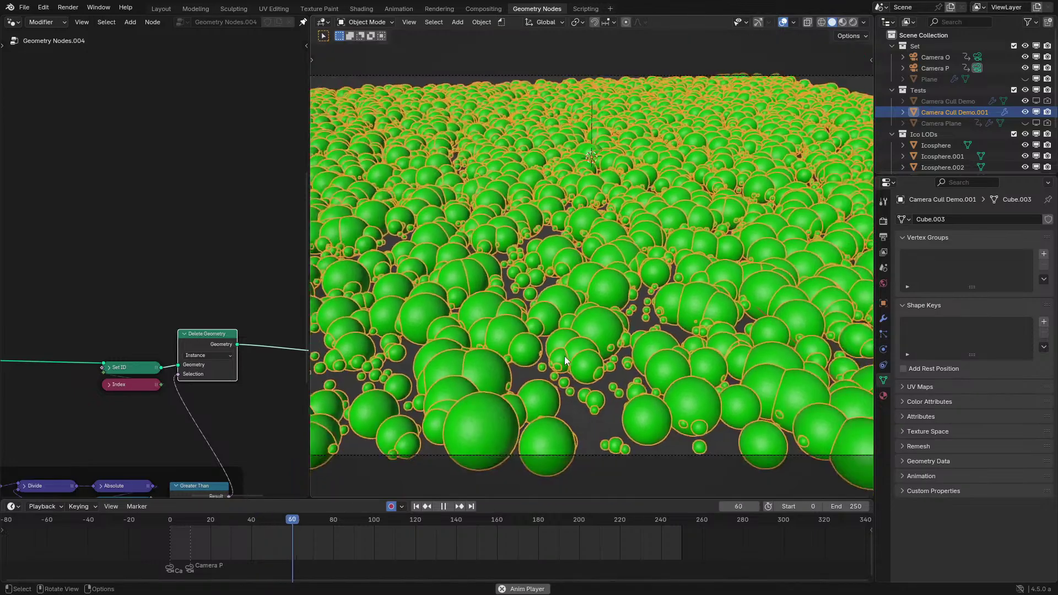
middle_drag(108, 345, 98, 160)
scroll(155, 292, up, 6)
click(186, 423)
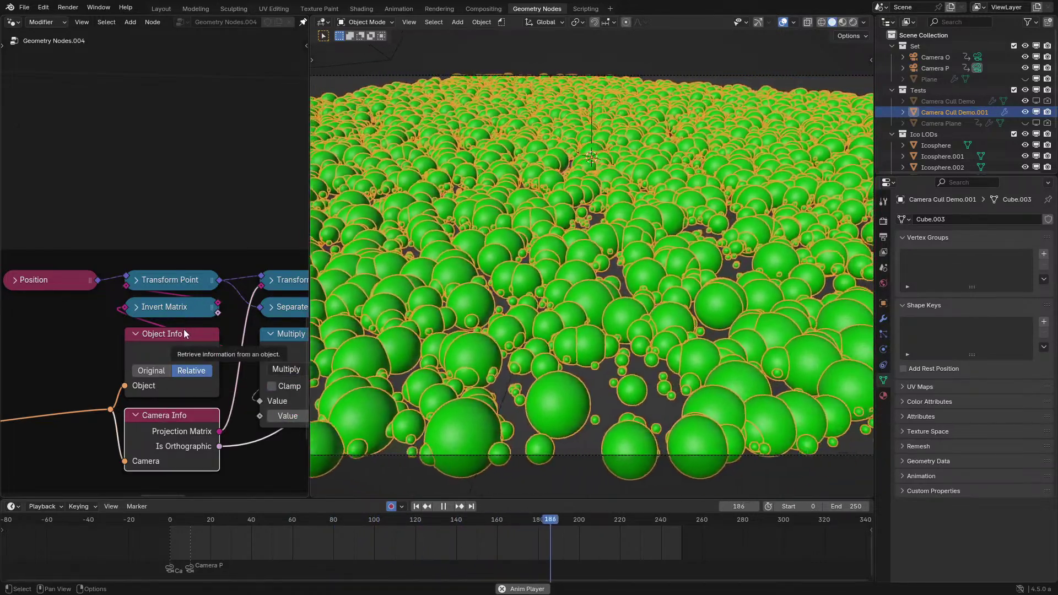
scroll(183, 330, down, 6)
middle_drag(110, 350, 64, 332)
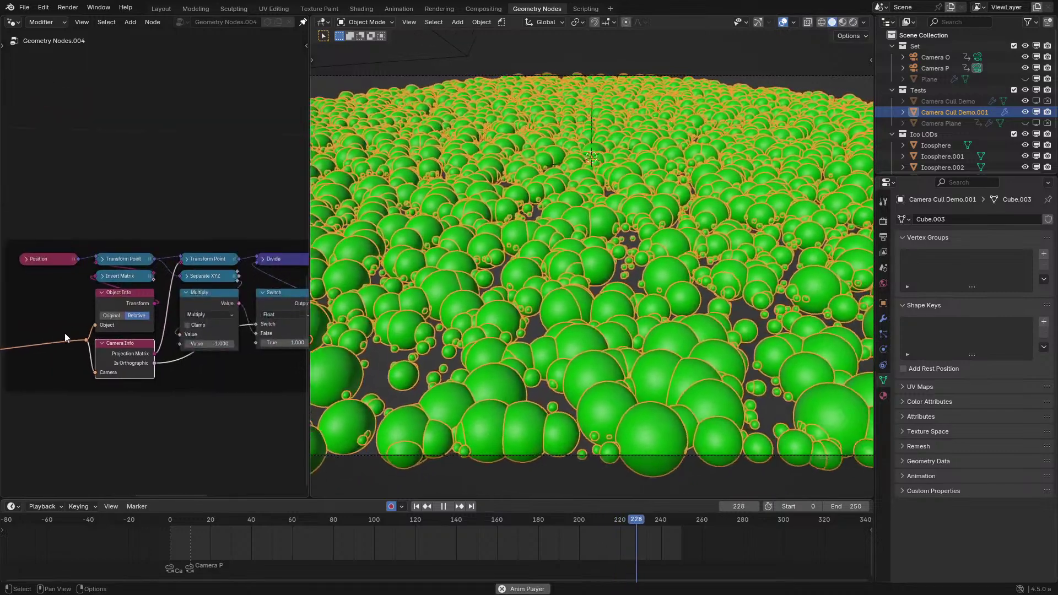
key(space)
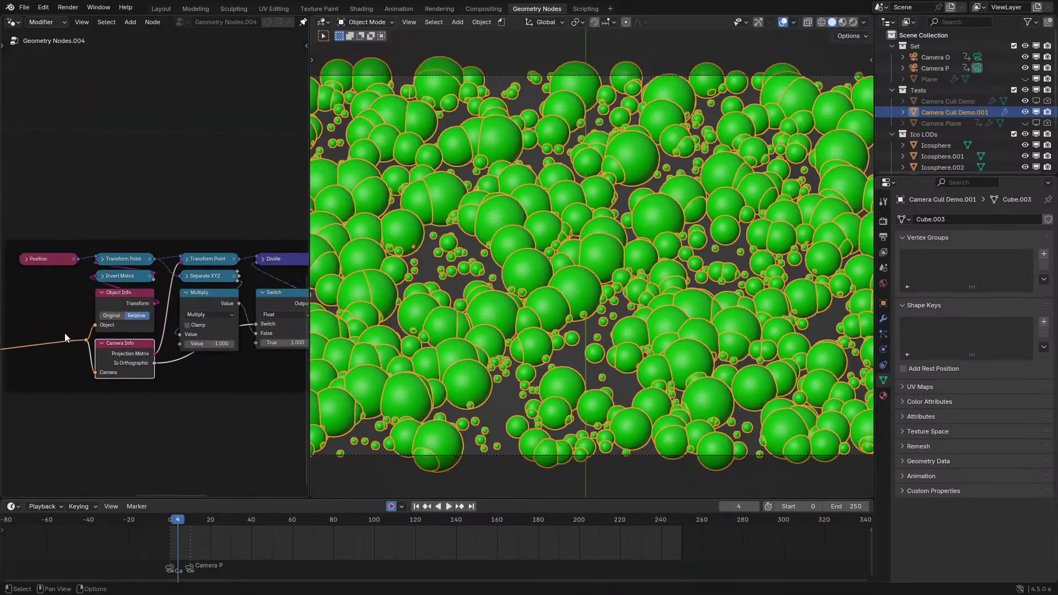
key(space)
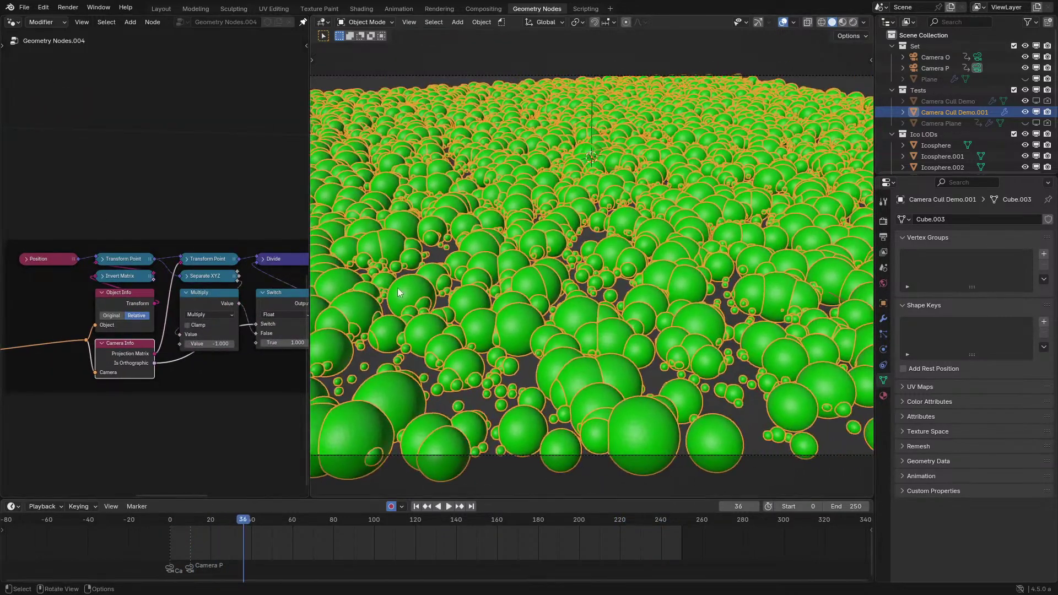
middle_drag(399, 289, 589, 305)
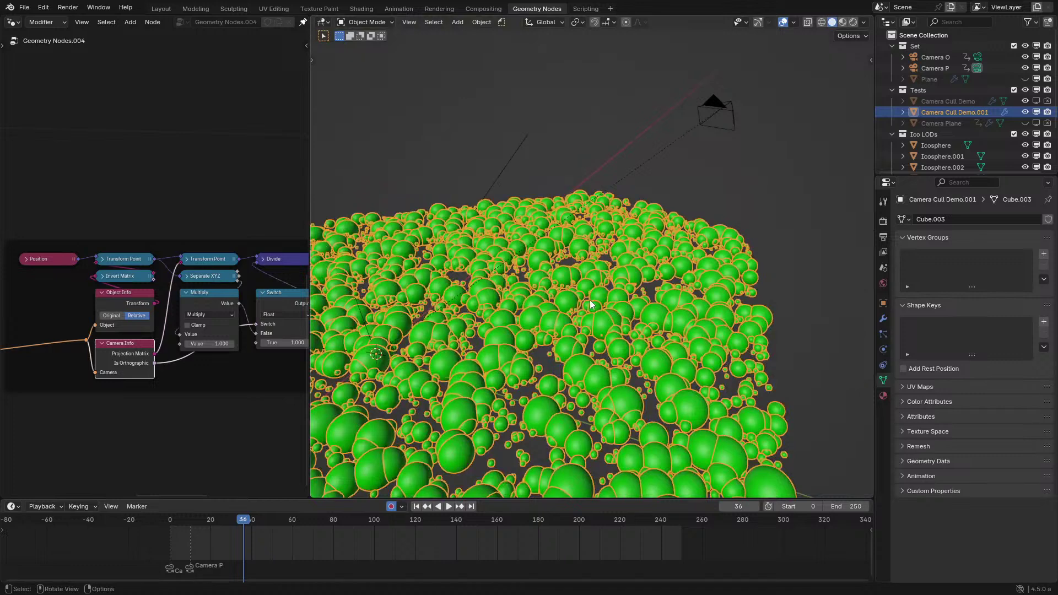
key(KP_0)
Group the framed camera culling nodes together with Set ID, Index and Delete Geometry into a new node group.
key(ctrl+space)
scroll(211, 290, down, 1)
drag(299, 393, 336, 357)
middle_drag(375, 263, 312, 309)
drag(304, 153, 860, 439)
click(162, 22)
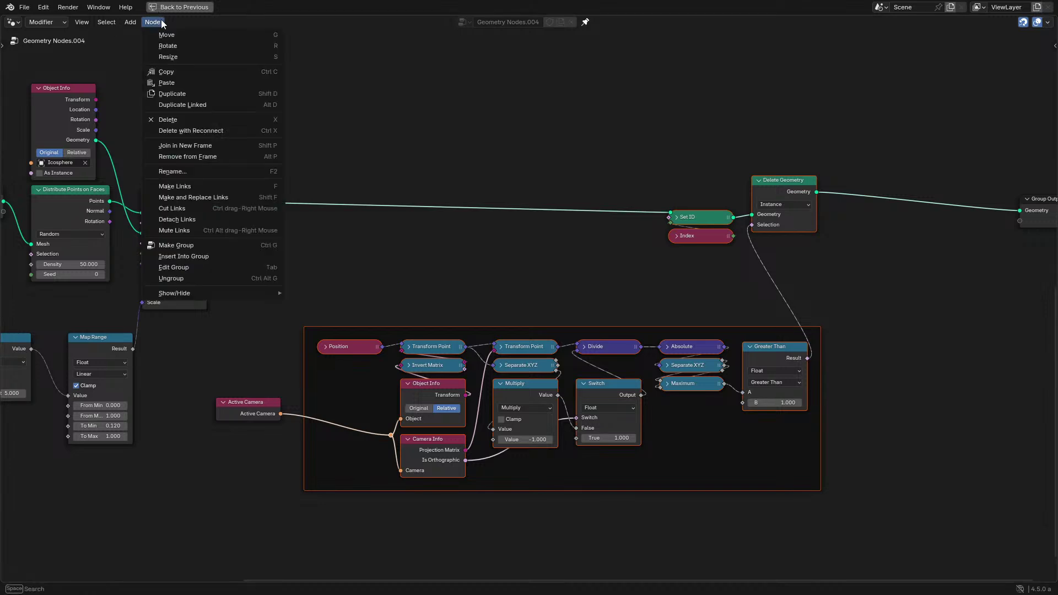
click(187, 246)
Arrange Set ID, Index and Delete Geometry between the group's input and output, and move the culling frame up beneath them.
drag(587, 148, 848, 330)
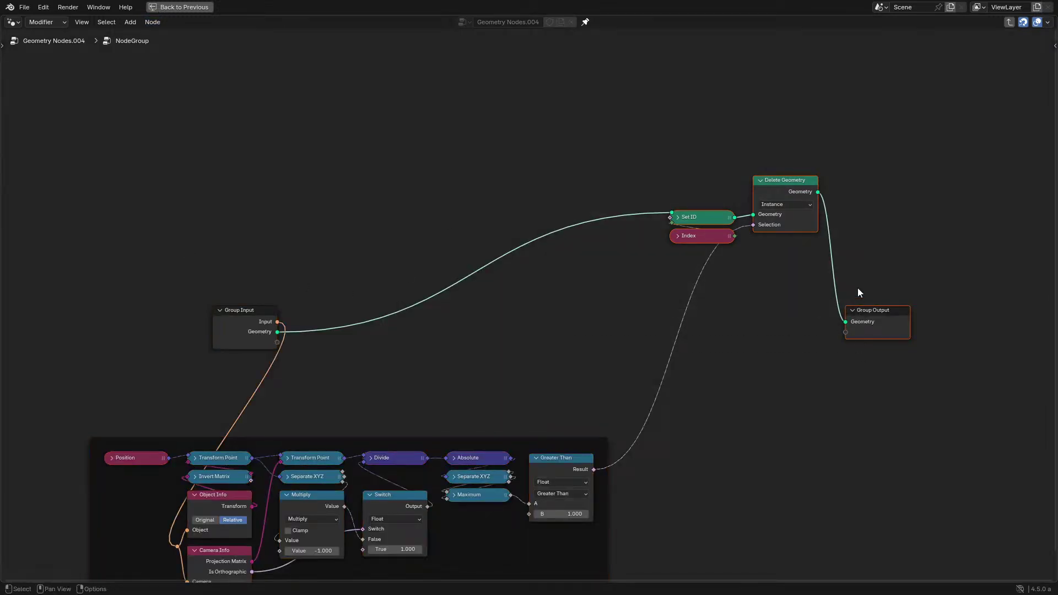
key(g)
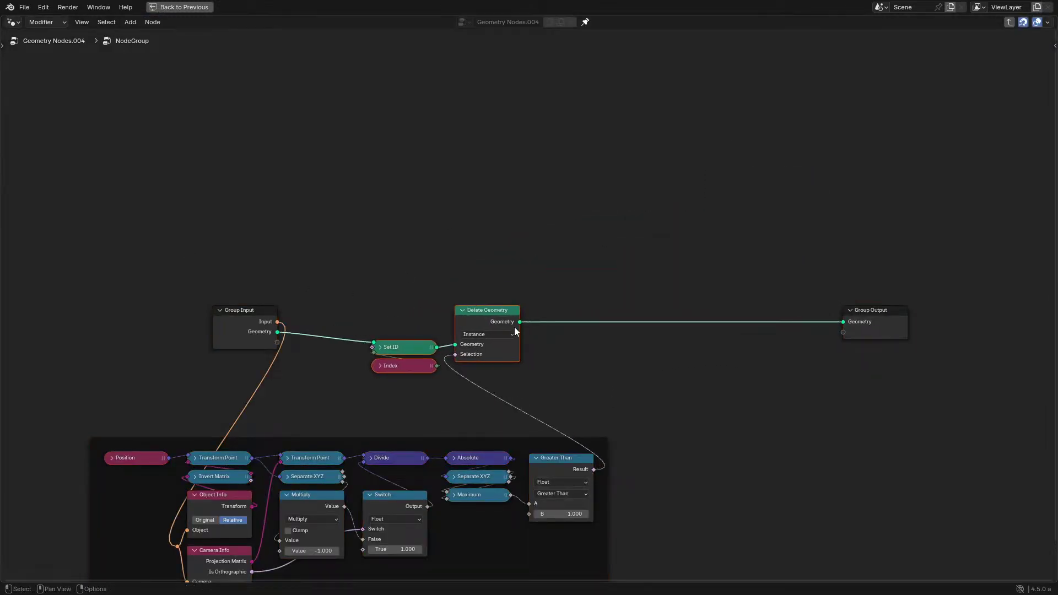
scroll(491, 312, up, 2)
click(604, 331)
middle_drag(319, 342, 437, 261)
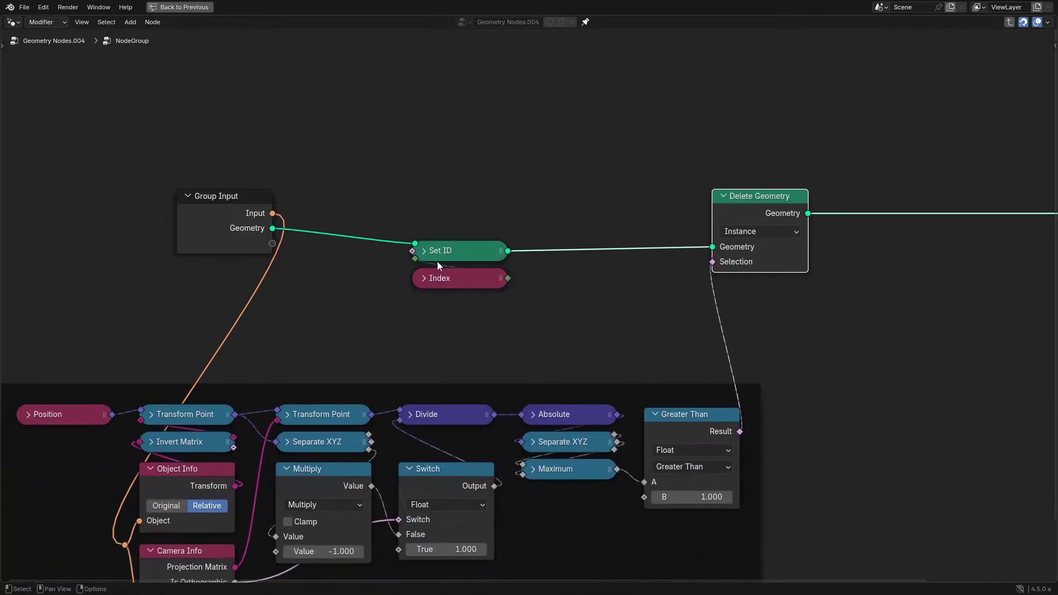
drag(296, 388, 385, 319)
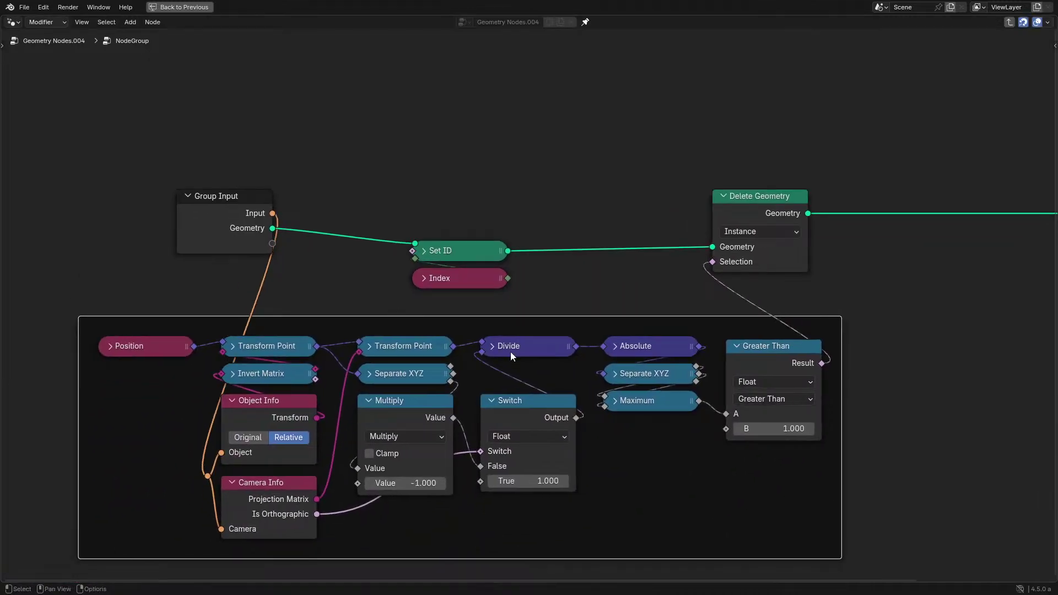
Expose the Greater Than node's B threshold as a new input of the culling group.
scroll(510, 351, up, 1)
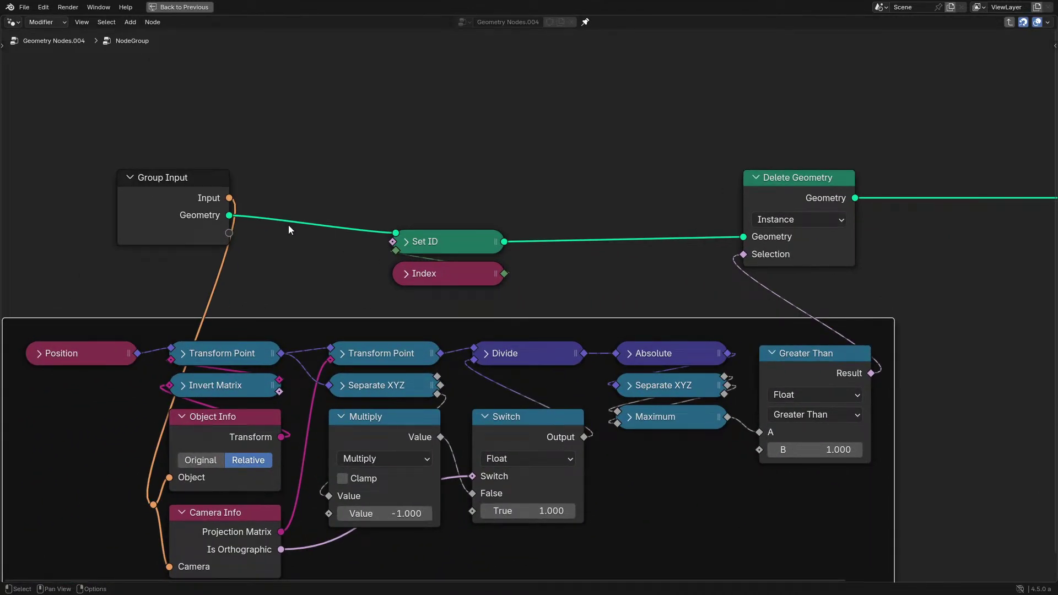
drag(760, 451, 759, 450)
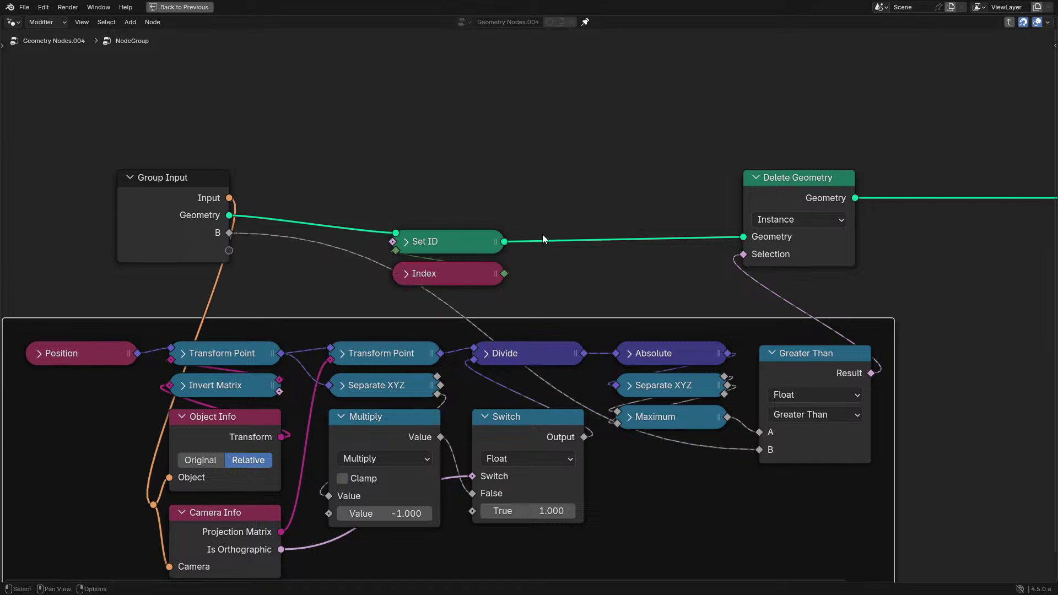
Rename the culling group's B input to Cull Factor.
key(n)
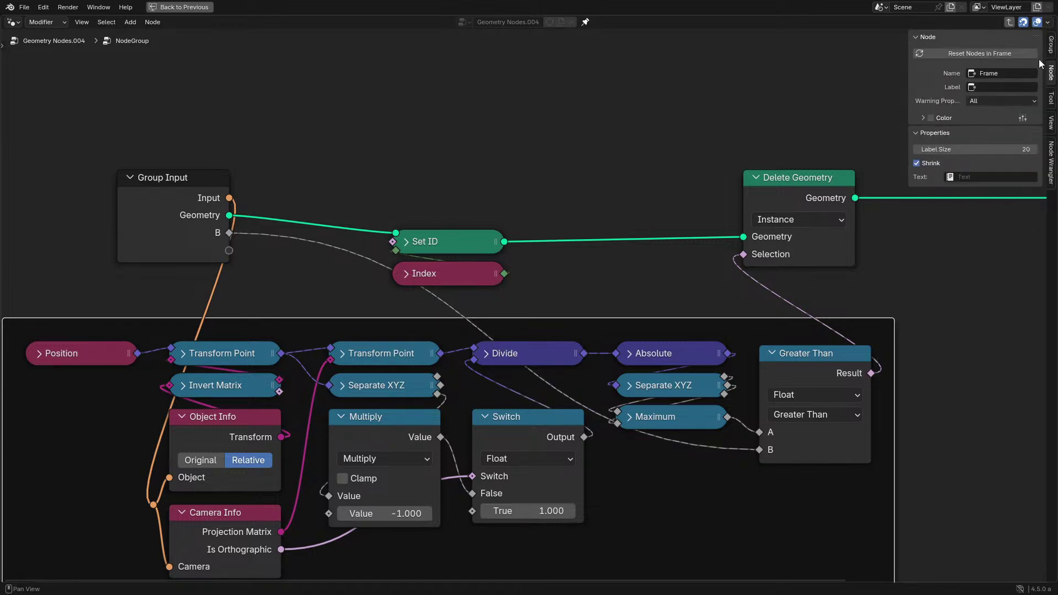
click(1050, 45)
double_click(950, 197)
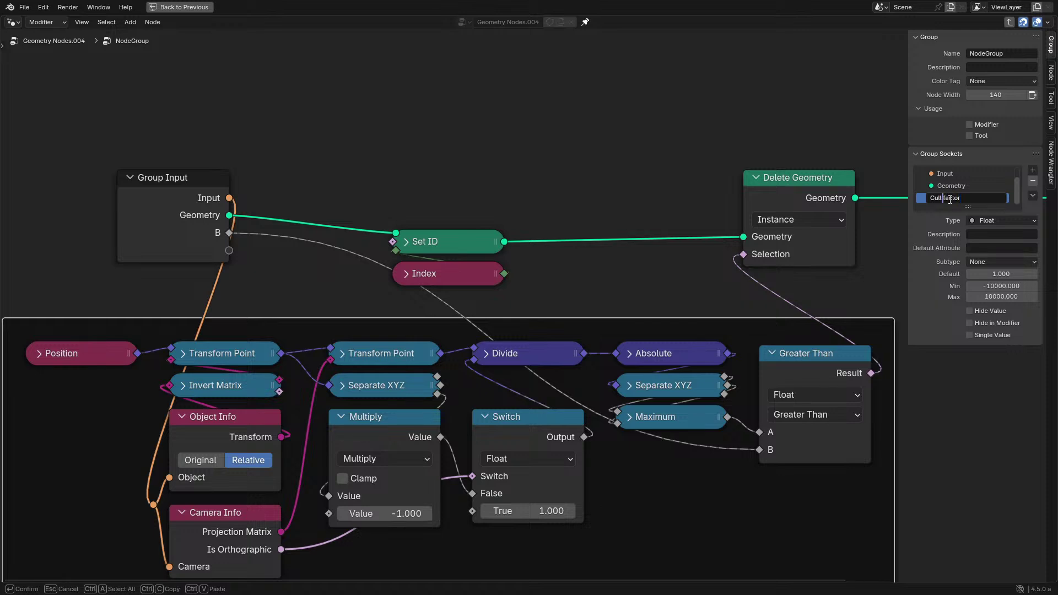
key(Return)
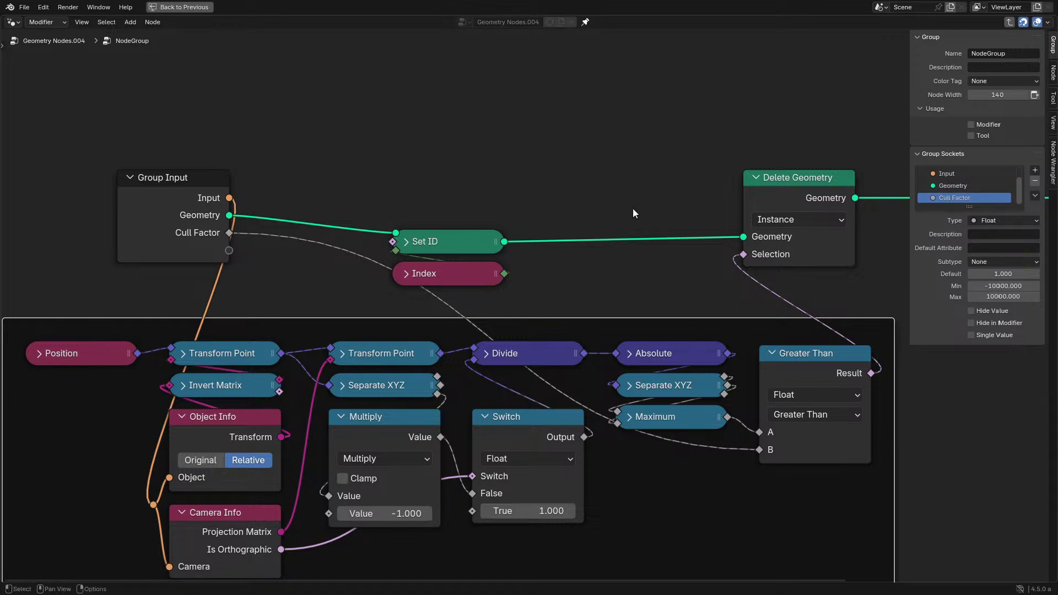
key(n)
Add a Menu Switch node inside the group and connect the Delete Geometry output to its A input.
middle_drag(669, 248, 414, 386)
scroll(488, 332, up, 3)
drag(635, 338, 721, 185)
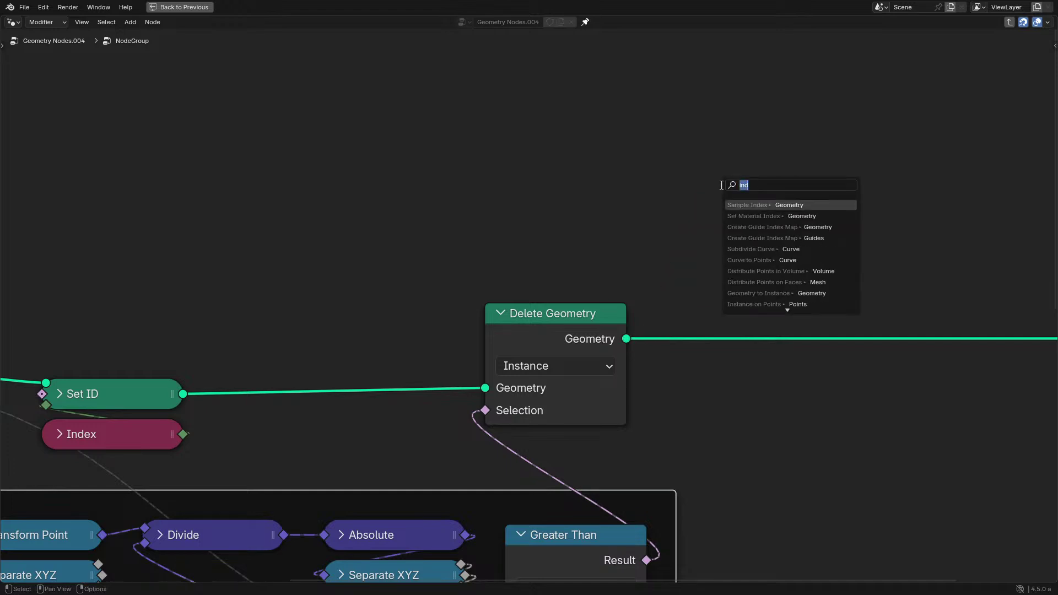
text(menu)
key(Escape)
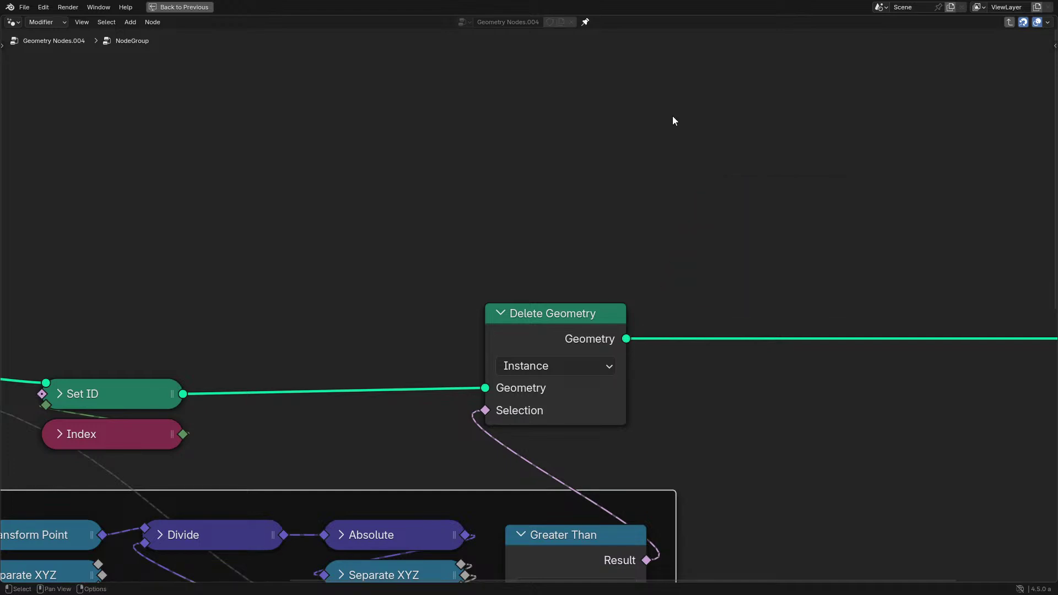
key(shift+a)
text(menui)
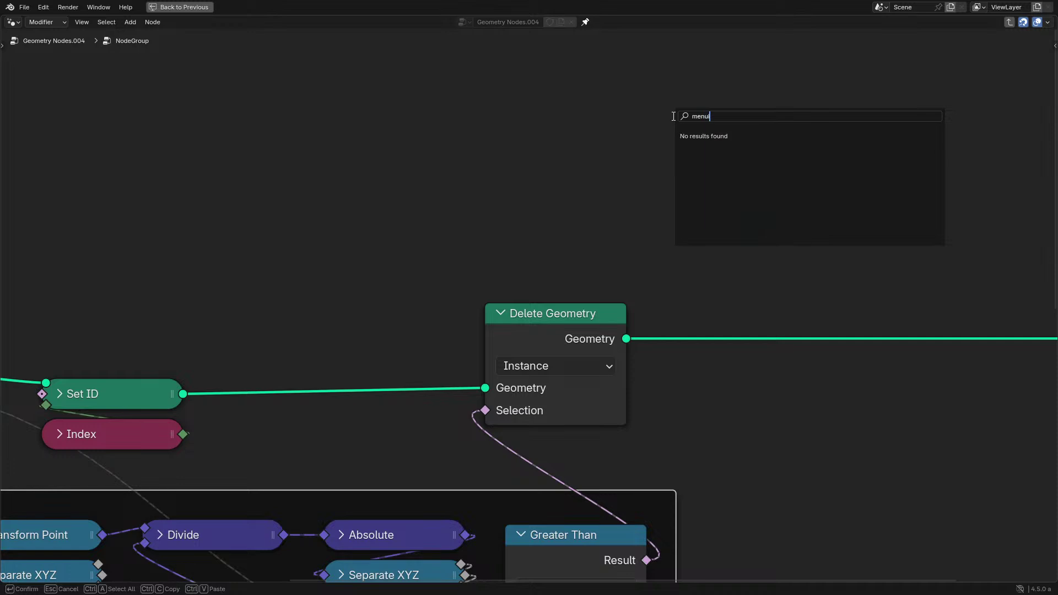
text(menu)
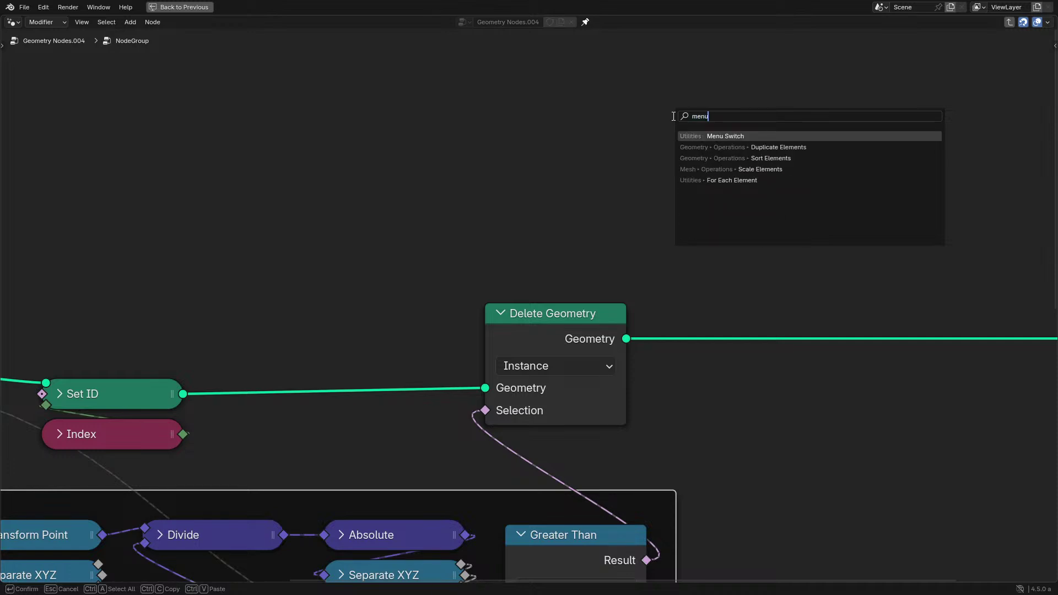
key(Return)
click(737, 147)
drag(626, 339, 726, 252)
scroll(530, 303, down, 2)
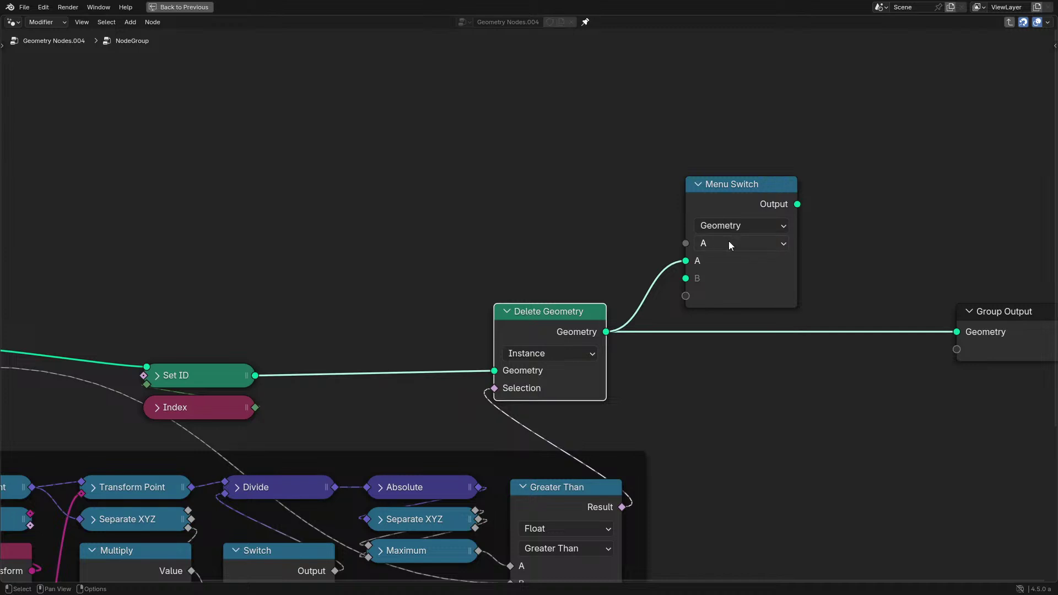
Duplicate Delete Geometry, set one to the Point domain, and feed it into Menu Switch input B with both nodes stacked beside the switch.
key(shift+d)
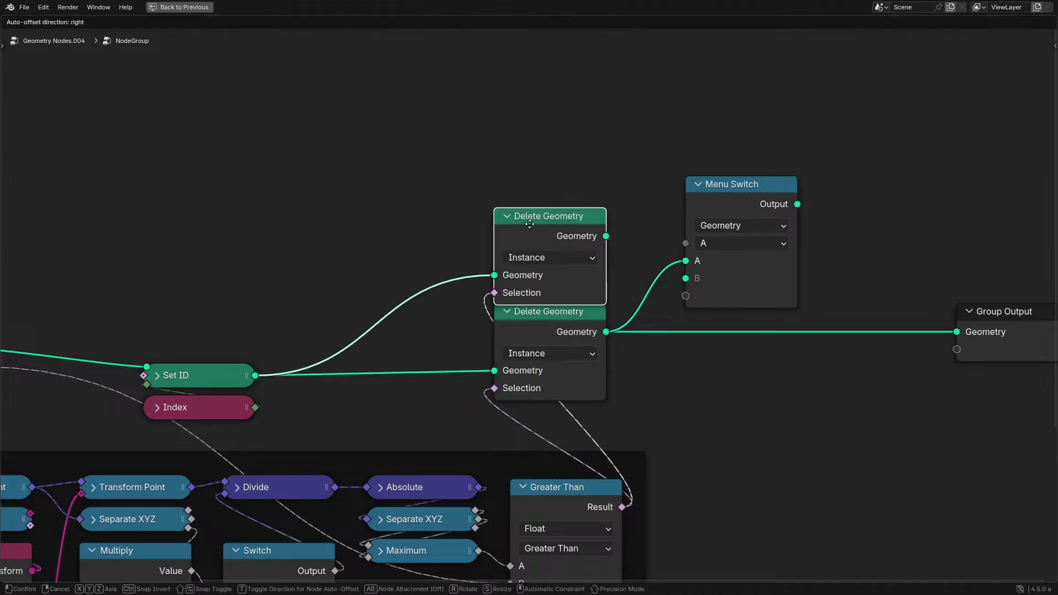
click(544, 241)
click(544, 241)
click(539, 281)
drag(606, 220, 685, 278)
drag(728, 190, 728, 112)
drag(549, 317, 545, 114)
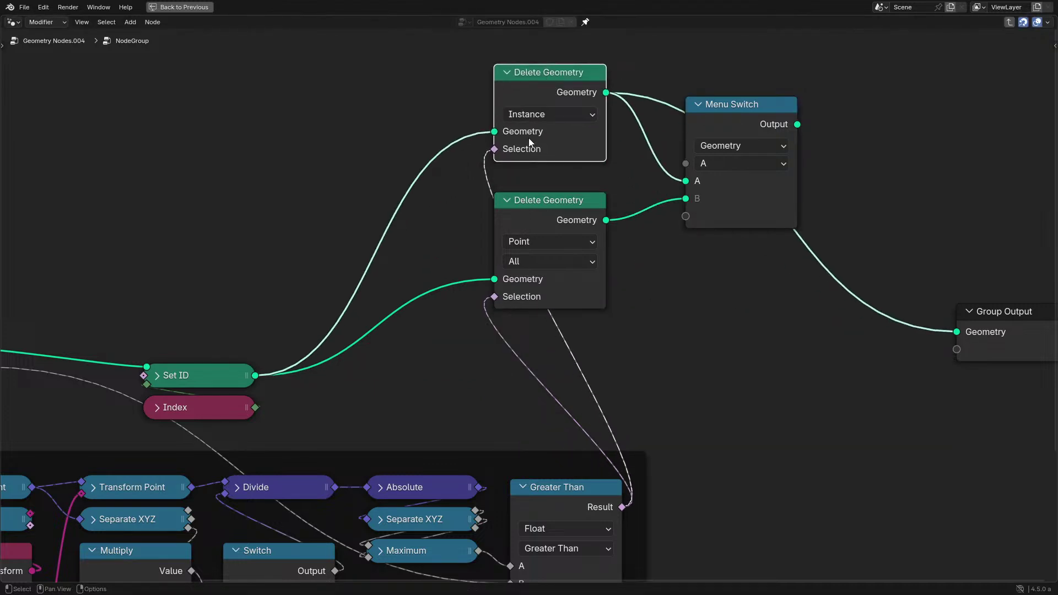
middle_drag(611, 255, 534, 263)
scroll(533, 264, up, 1)
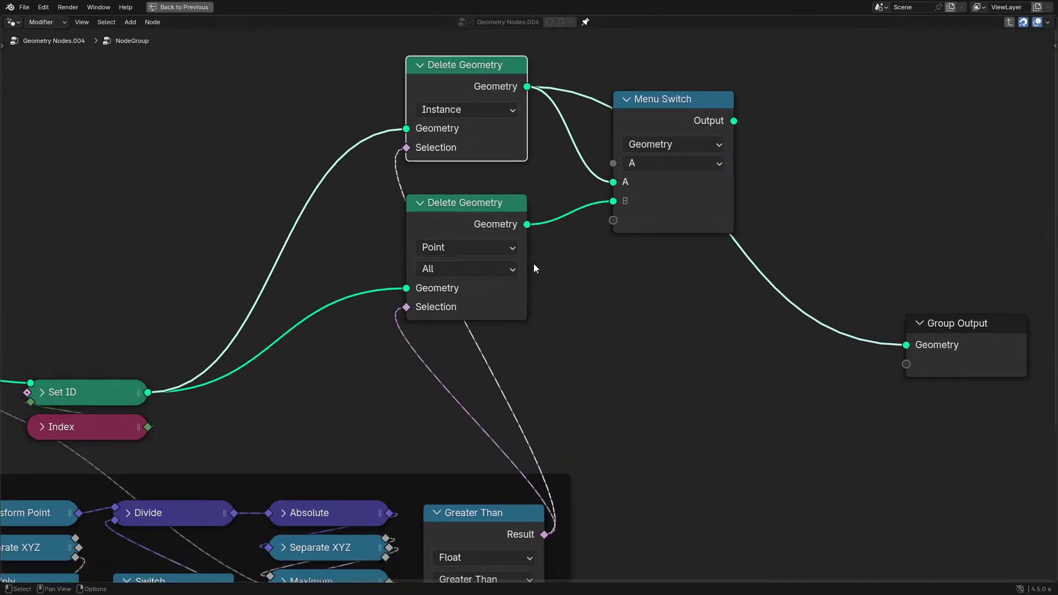
Preview the Point-domain Delete Geometry, delete the Menu Switch and the Instance-domain Delete Geometry, and move the remaining node down above Greater Than.
ctrl+shift+click(482, 227)
drag(363, 84, 684, 136)
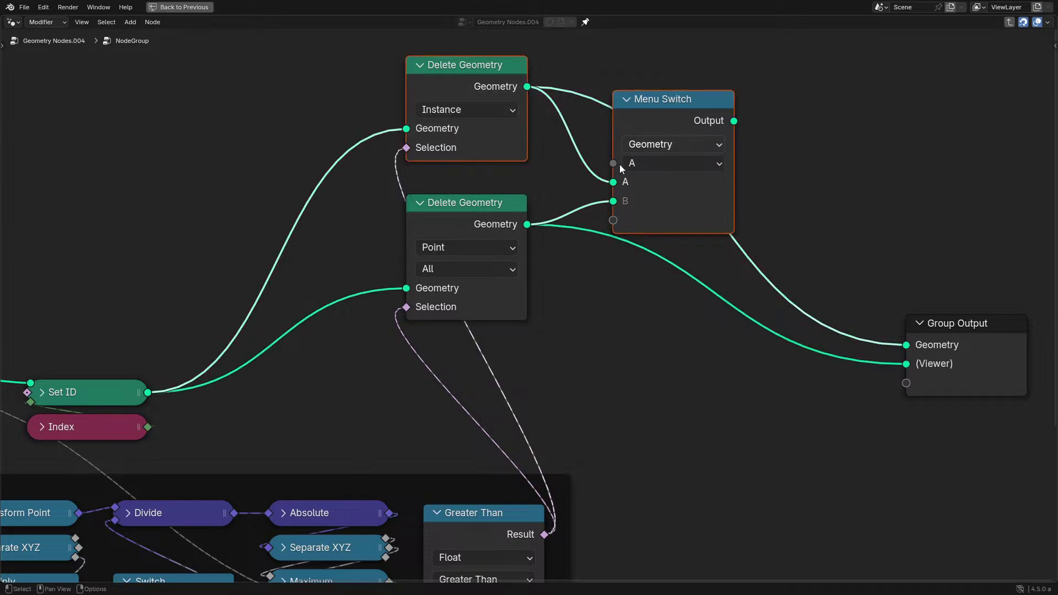
key(x)
drag(469, 259, 489, 393)
scroll(410, 353, down, 5)
middle_drag(248, 335, 481, 227)
scroll(276, 248, up, 1)
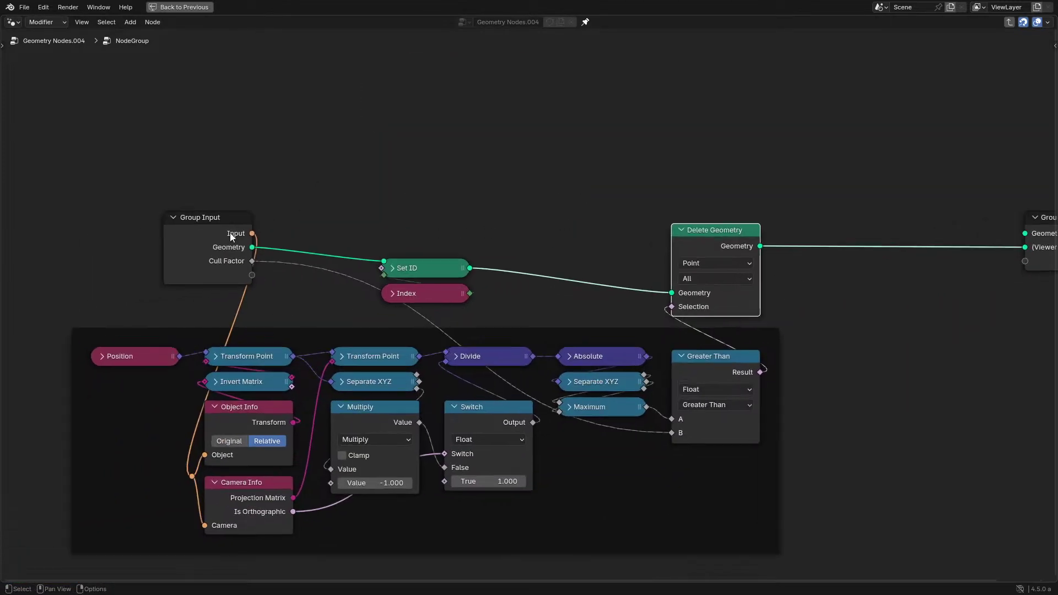
Duplicate Group Input, wire its Cull Factor into Greater Than's B, hide its unused sockets, and place it beneath Greater Than.
drag(188, 250, 129, 263)
middle_drag(173, 264, 186, 117)
key(shift+d)
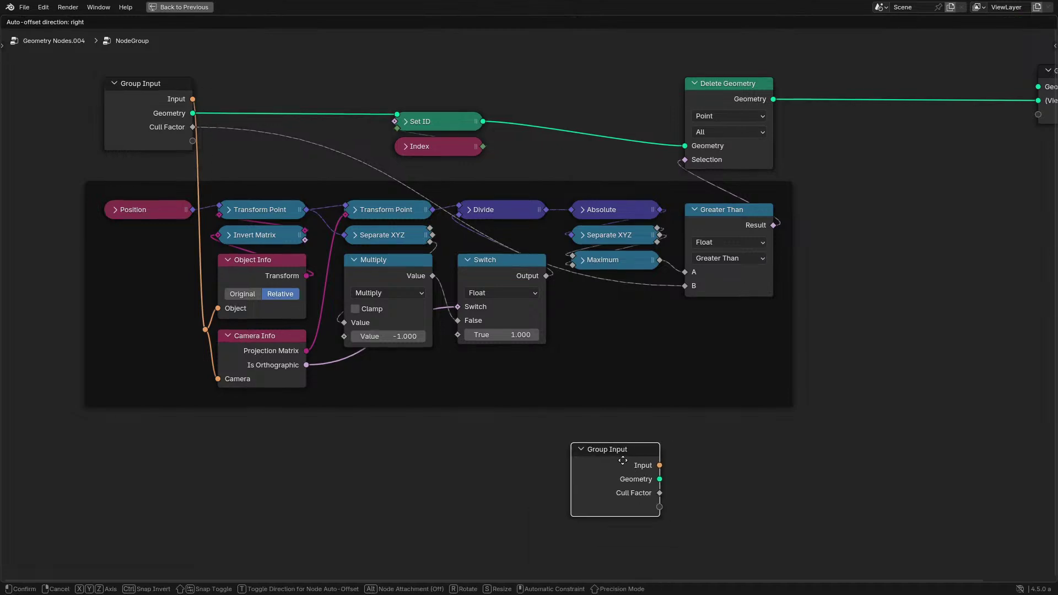
click(626, 468)
drag(622, 468, 684, 286)
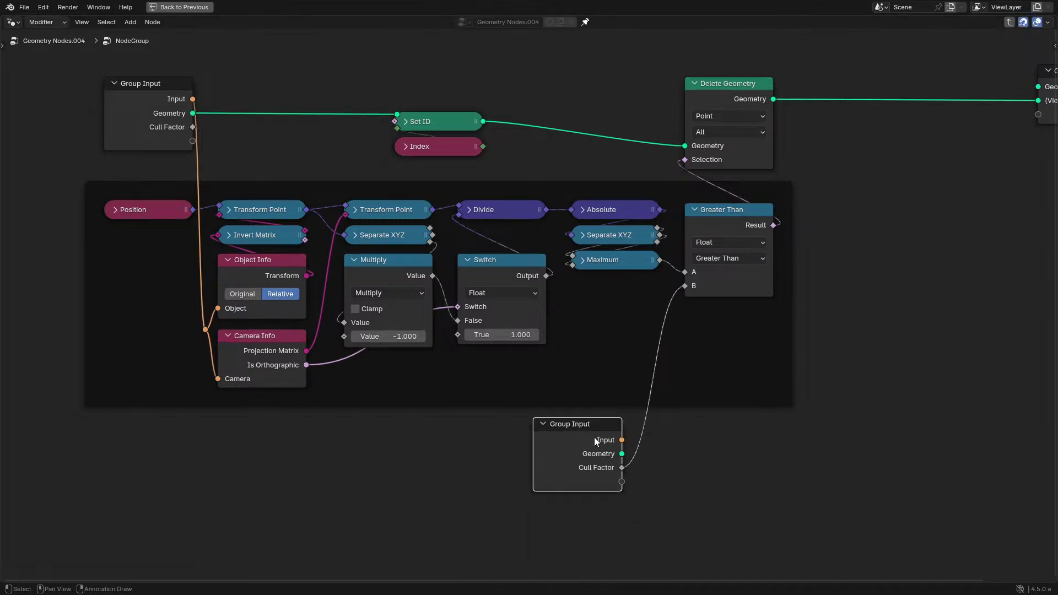
key(ctrl+h)
drag(594, 437, 741, 321)
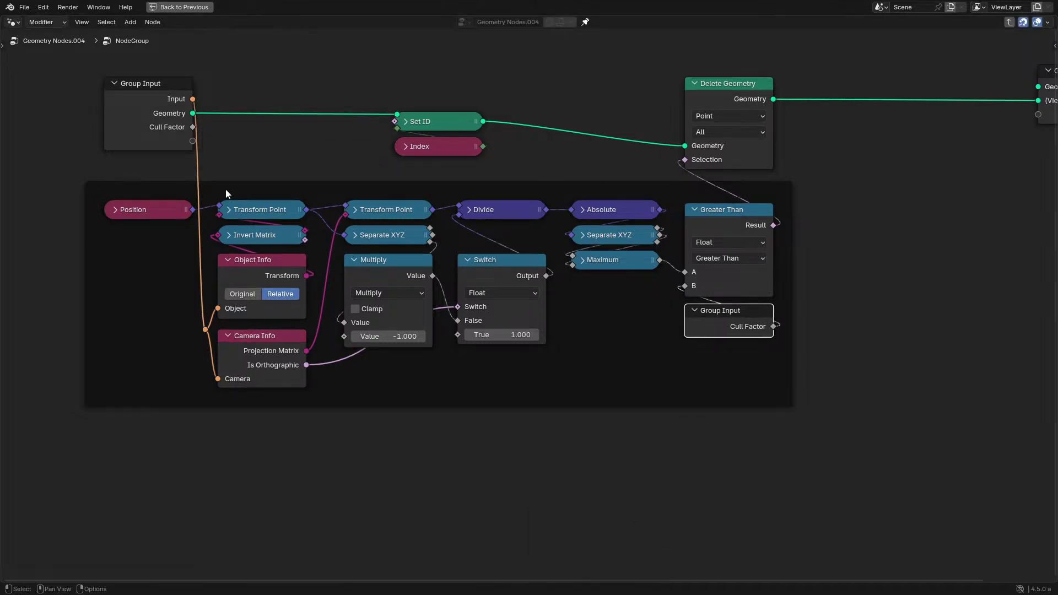
Add another Group Input copy beside the frame to feed the camera object into the reroute, and hide the unused Group Input sockets.
key(shift+d)
click(13, 323)
drag(66, 314, 134, 313)
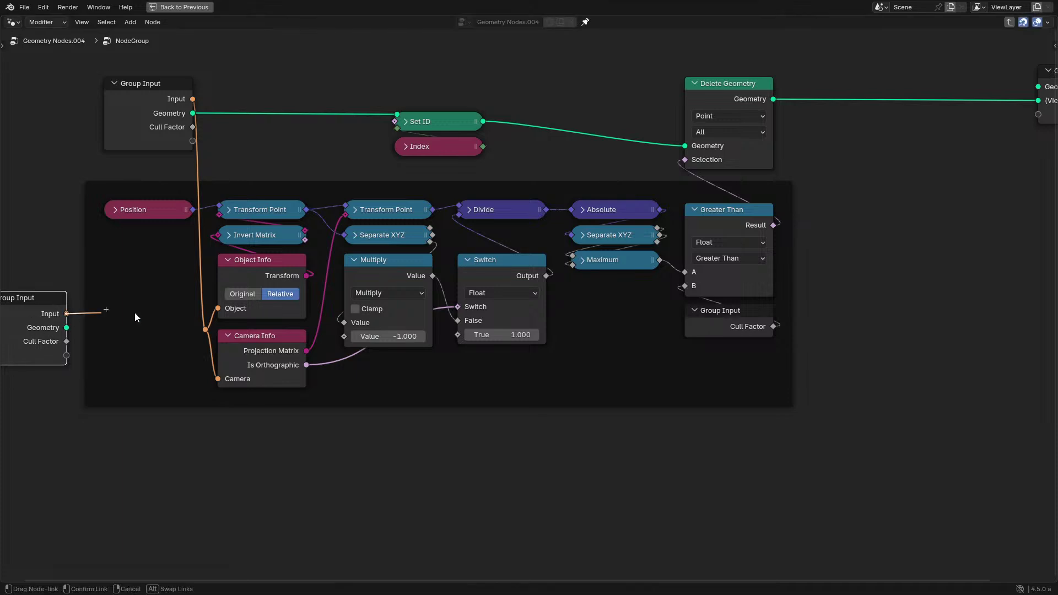
drag(203, 332, 205, 329)
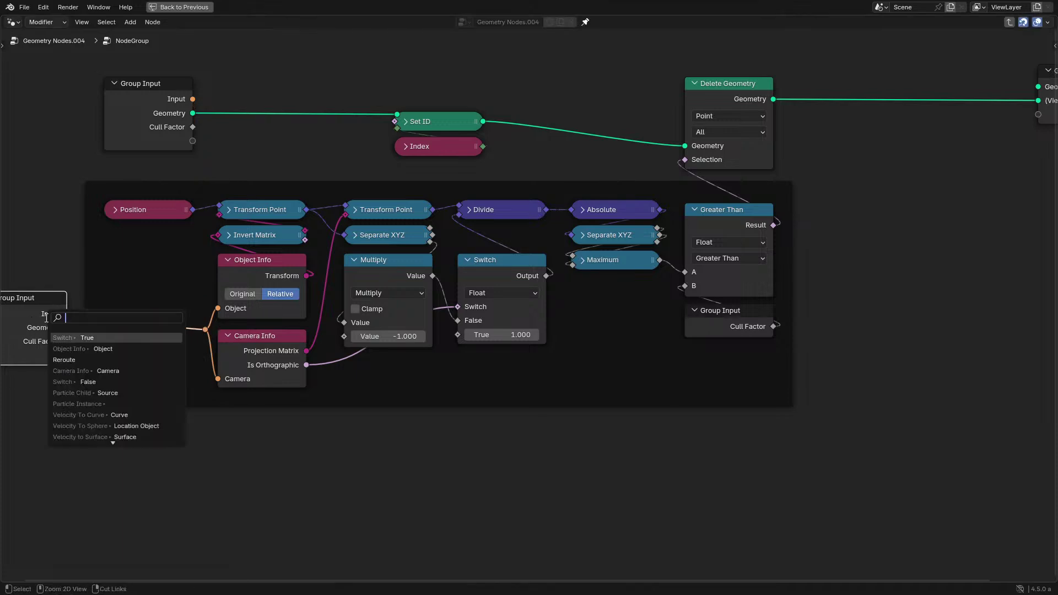
click(176, 112)
key(ctrl+h)
Leave the culling group and move the Active Camera node next to its camera input.
key(Tab)
scroll(491, 389, up, 2)
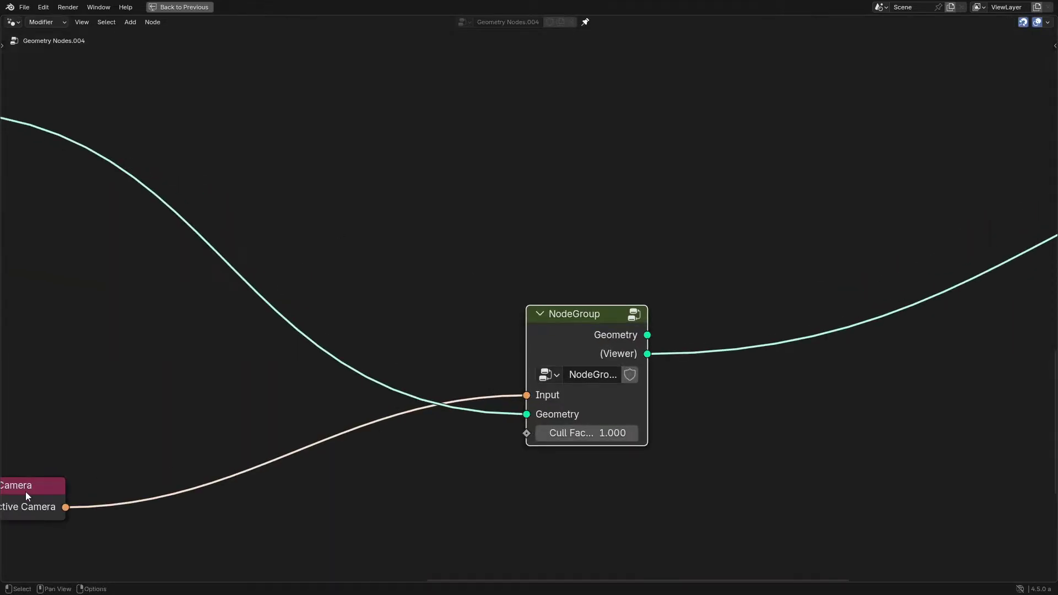
drag(25, 492, 488, 378)
Reopen the group, move the object input below the Geometry input, and rename it Camera.
click(585, 326)
key(Tab)
key(n)
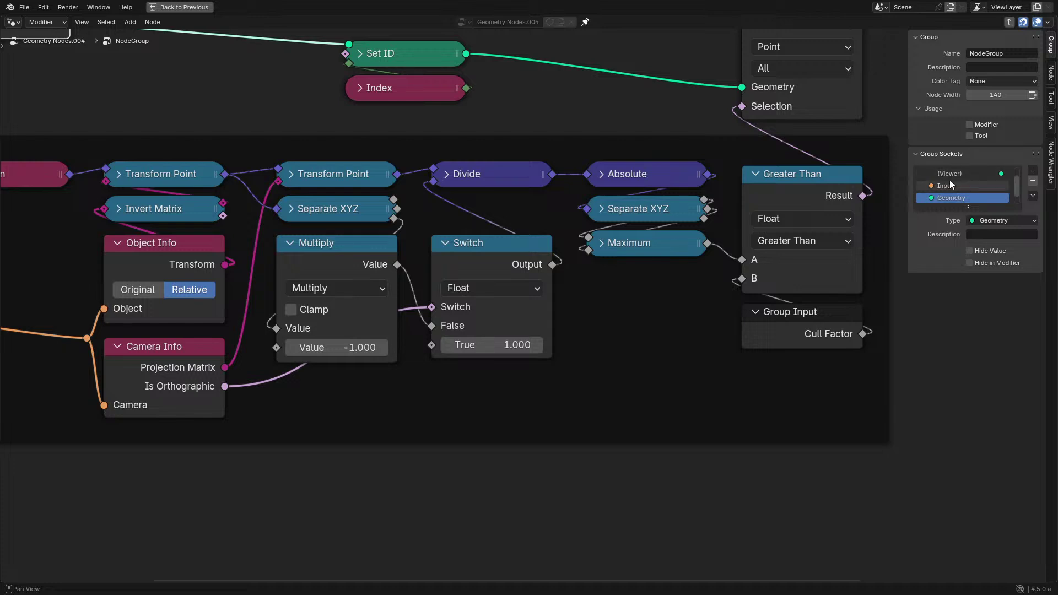
drag(950, 184, 949, 200)
double_click(951, 197)
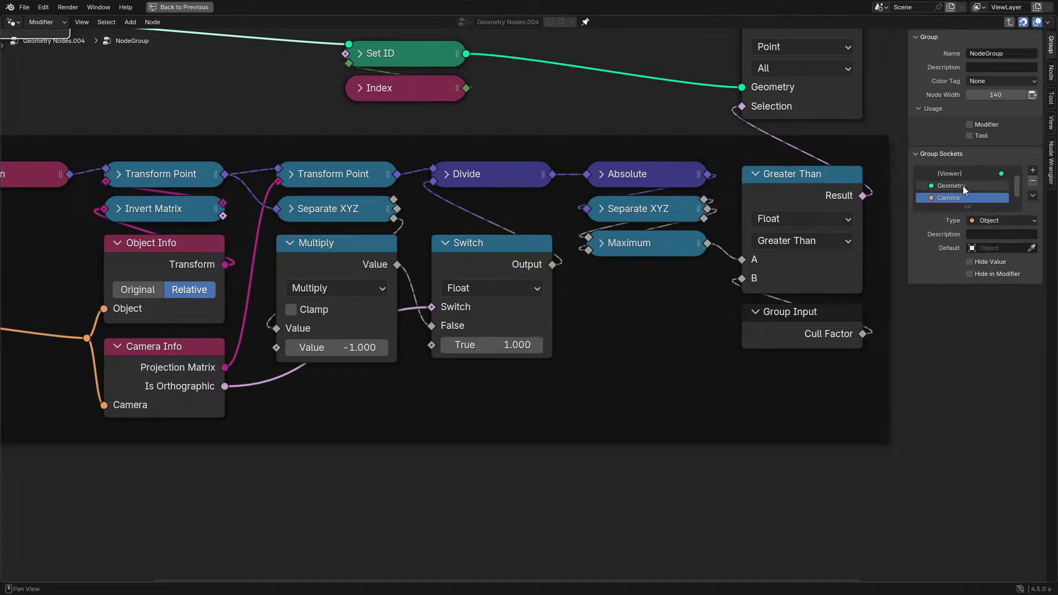
Rename the Geometry input to Instances and the group to Instance Camera Culling, and return to the parent node tree.
scroll(963, 186, down, 1)
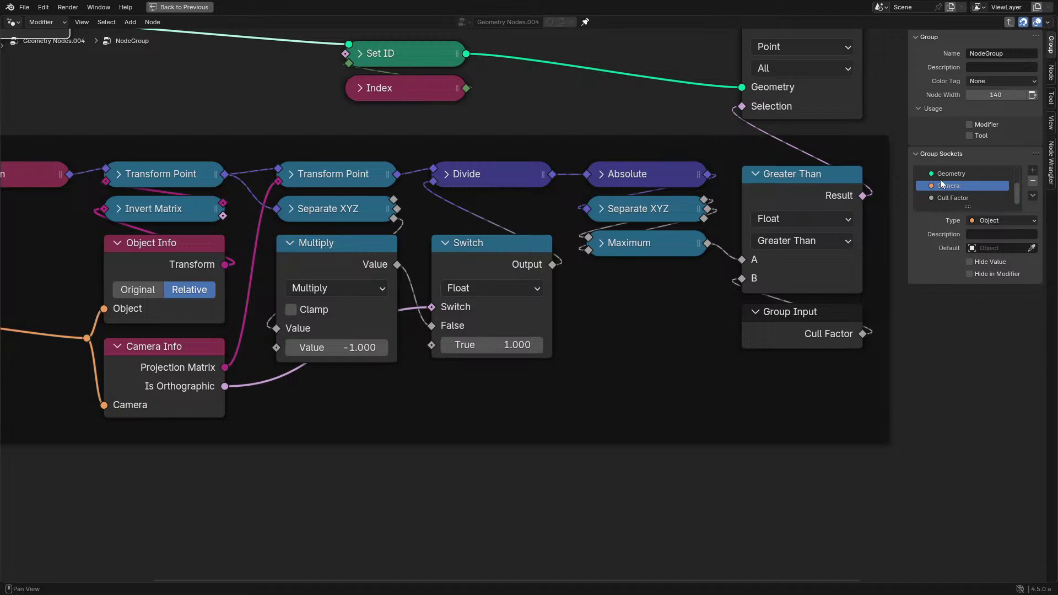
double_click(949, 173)
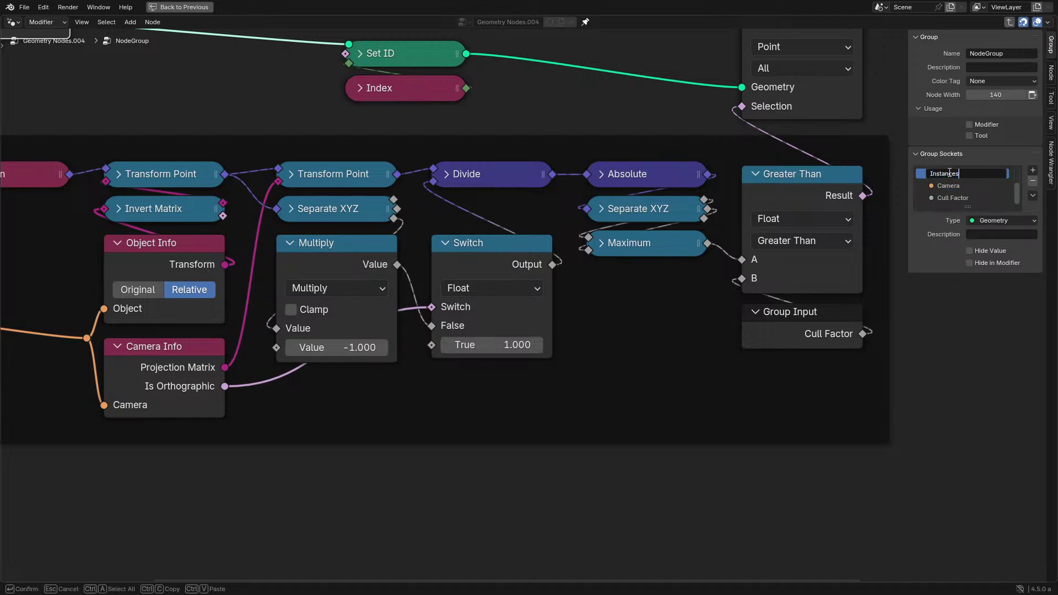
key(Return)
key(Tab)
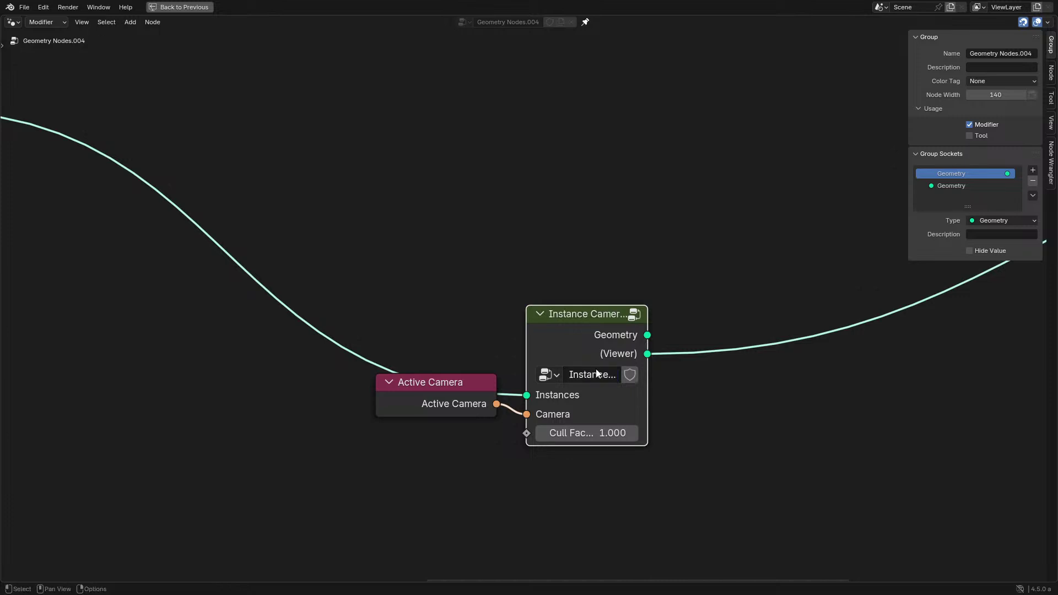
Arrange Active Camera beside the Instance Camera Culling node and move the sphere instancing nodes closer to them.
drag(461, 391, 306, 184)
middle_drag(306, 184, 420, 352)
key(n)
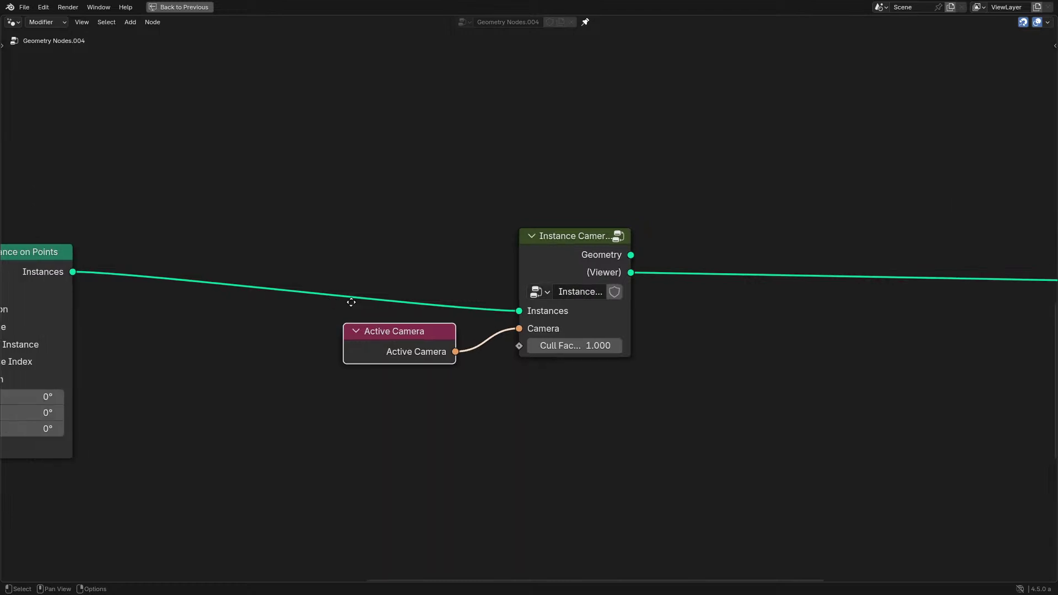
middle_drag(352, 303, 652, 282)
scroll(652, 282, down, 3)
drag(185, 188, 433, 417)
key(g)
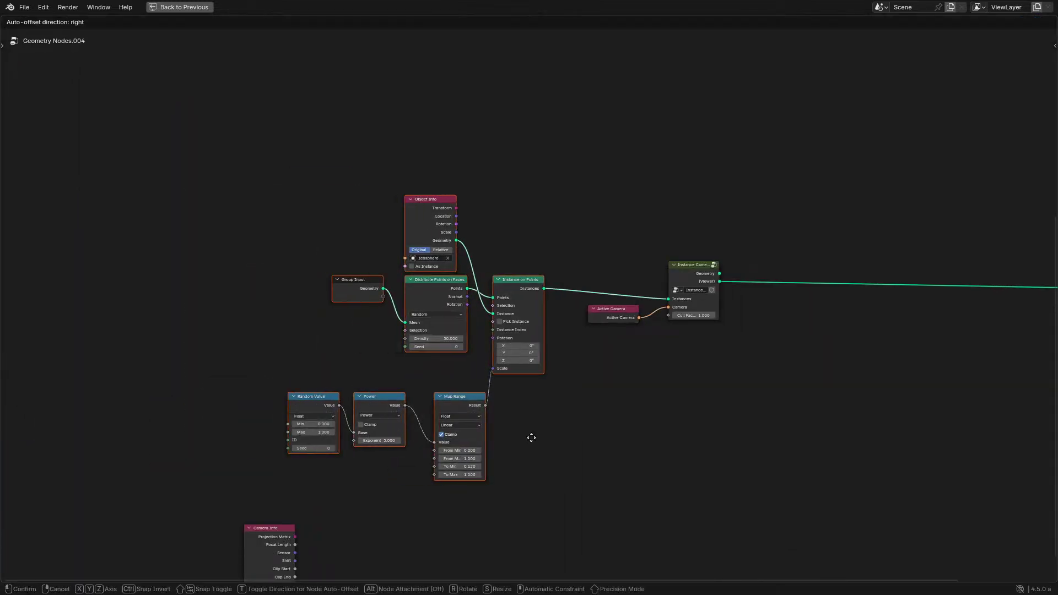
click(531, 435)
Restore the full layout and try adjusting the Cull Factor of the Instance Camera Culling node against the viewport.
key(ctrl+space)
middle_drag(189, 293, 59, 314)
scroll(179, 322, up, 5)
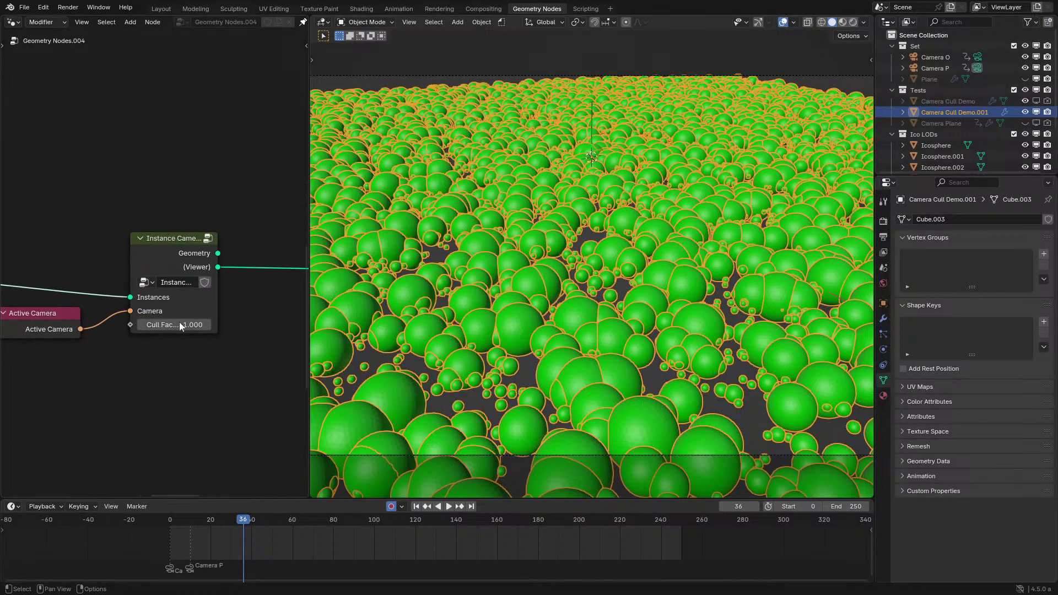
drag(186, 361, 163, 361)
Open the Instance Camera Culling group and set the Delete Geometry domain to Instance.
key(Tab)
key(ctrl+space)
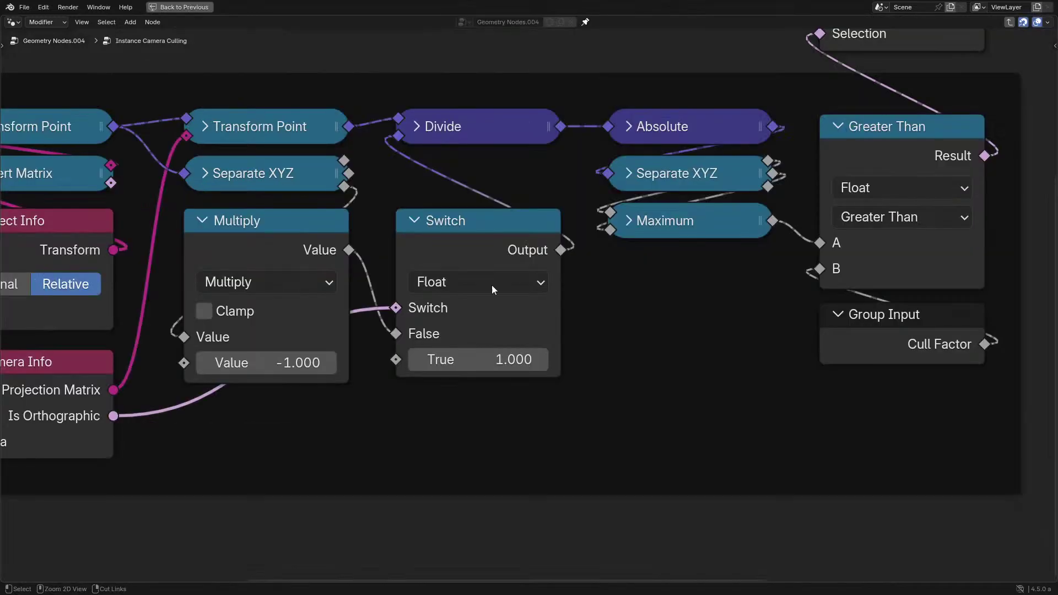
scroll(492, 285, down, 4)
scroll(644, 226, up, 3)
click(635, 230)
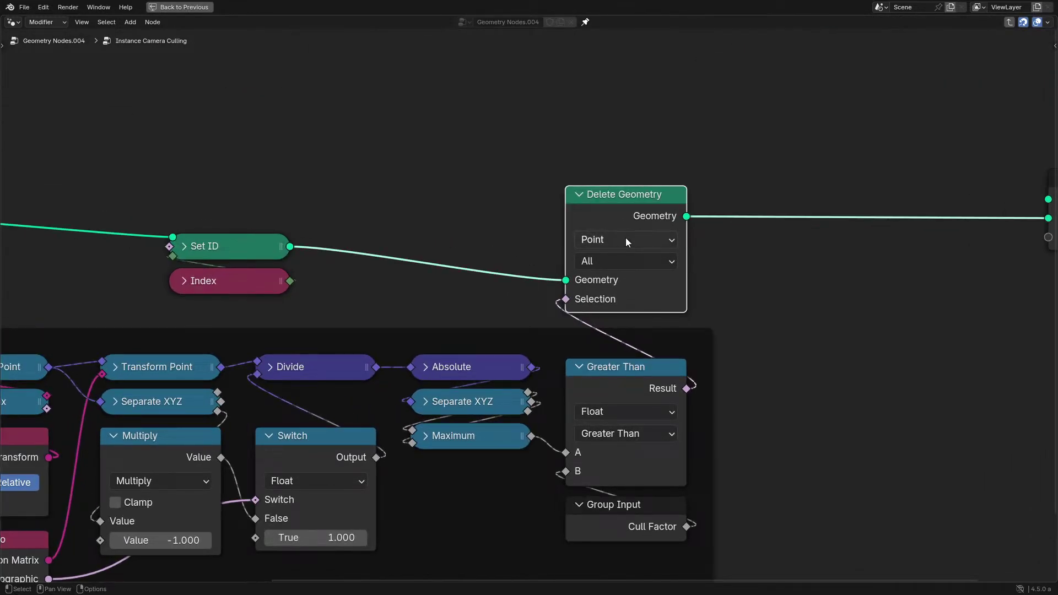
click(625, 240)
click(603, 359)
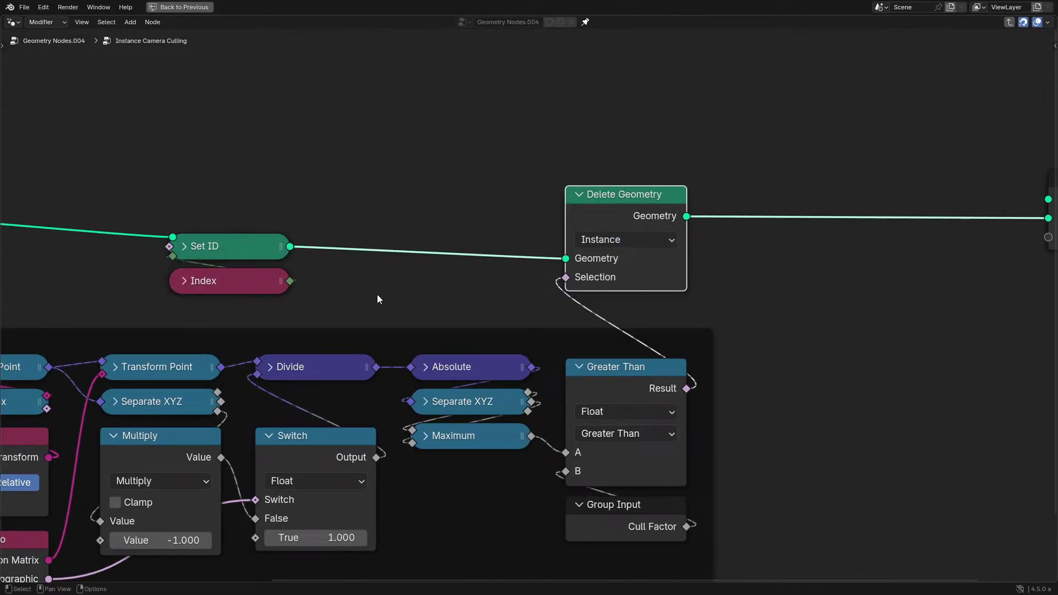
Leave the group, restore the full layout, test the Cull Factor, and set it to 1.
key(Tab)
key(ctrl+space)
drag(184, 342, 184, 342)
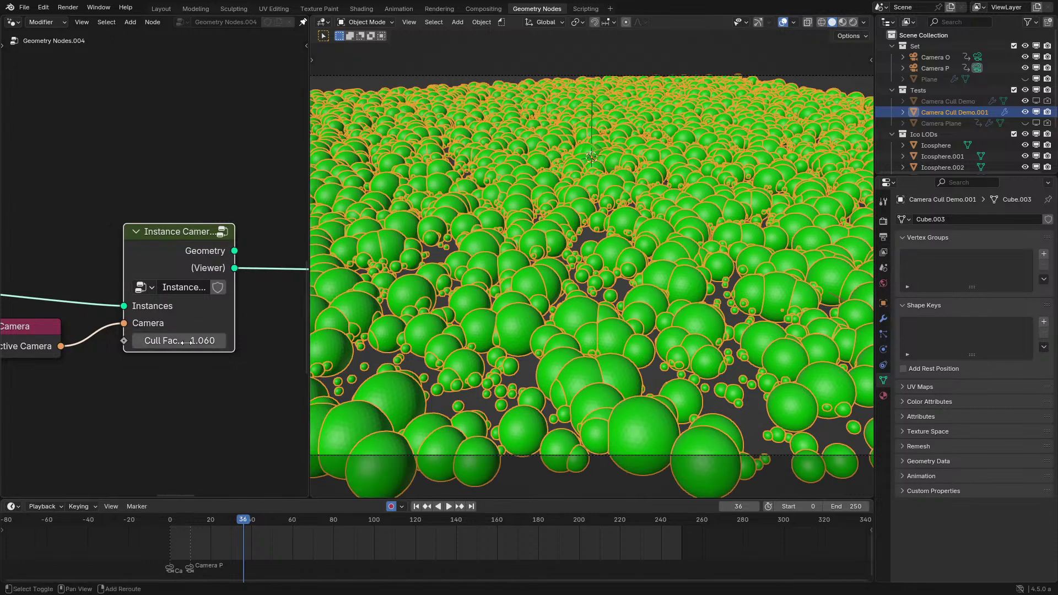
text(1)
key(Return)
Play the sphere animation through the camera to examine the grouped culling, and stop playback.
scroll(185, 379, down, 1)
key(space)
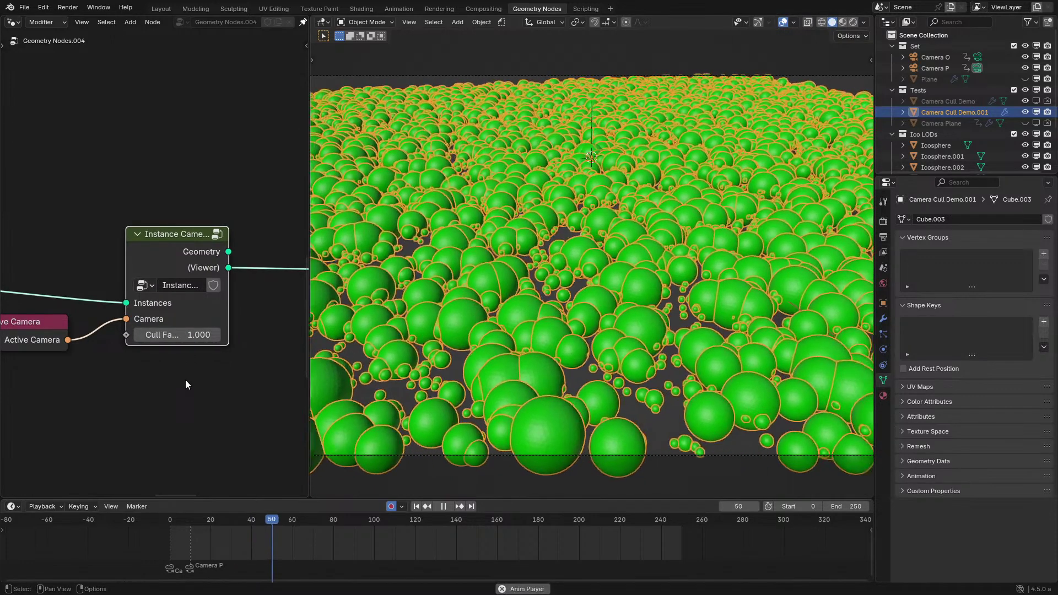
scroll(190, 317, down, 2)
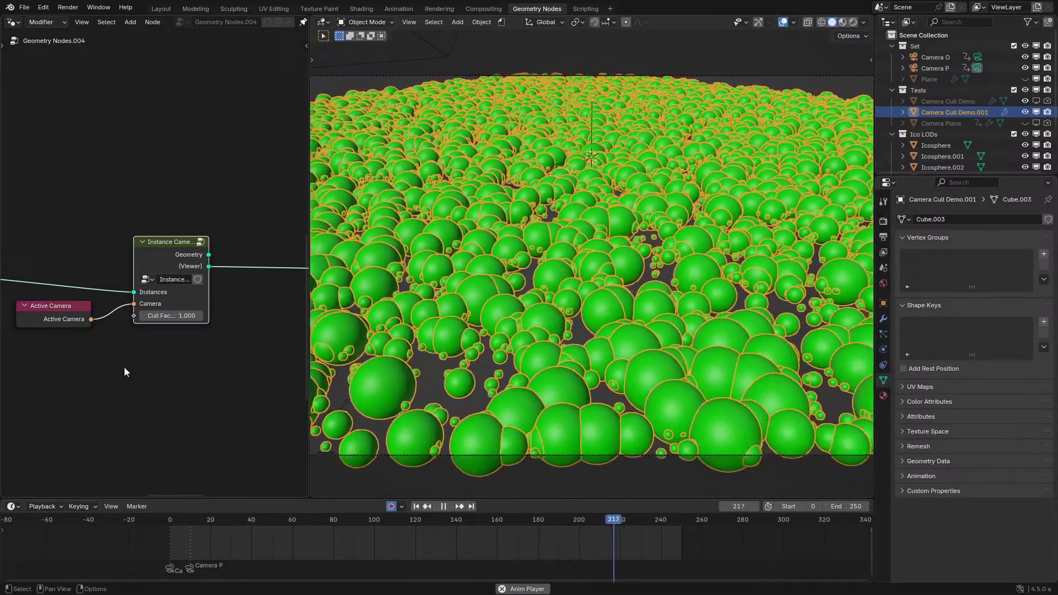
middle_drag(153, 230, 147, 272)
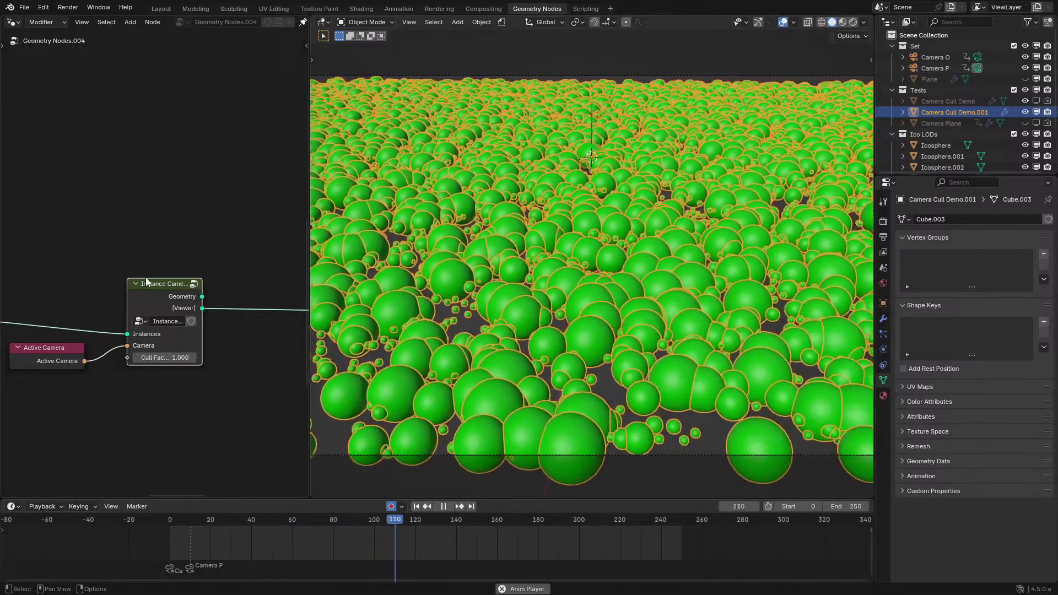
key(space)
middle_drag(128, 181, 157, 179)
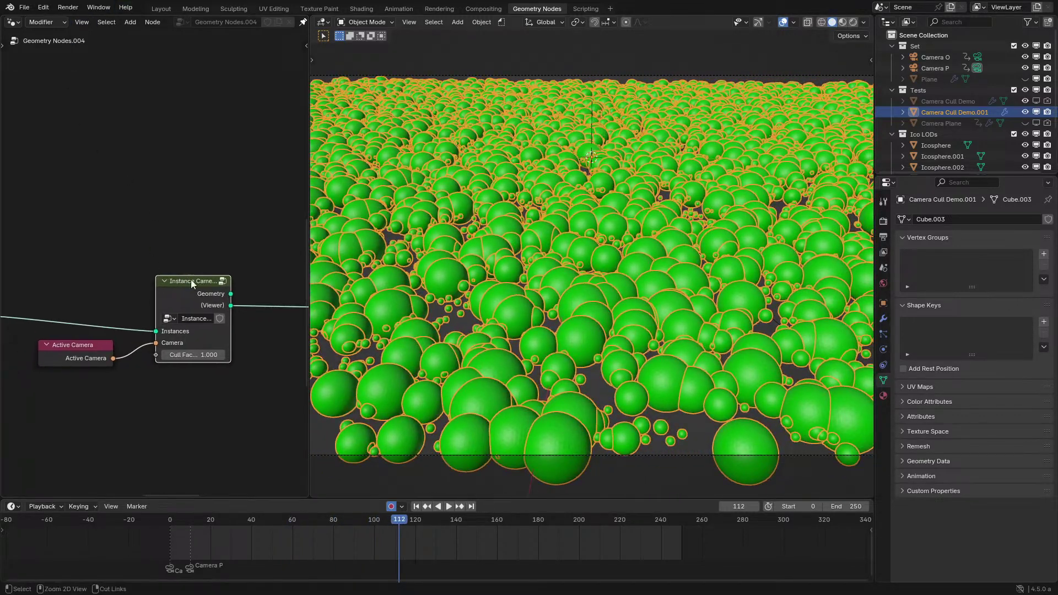
Inside the Instance Camera Culling group, connect the Delete Geometry output to the Group Output's Geometry, and save the file.
ctrl+shift+click(193, 297)
ctrl+shift+click(194, 298)
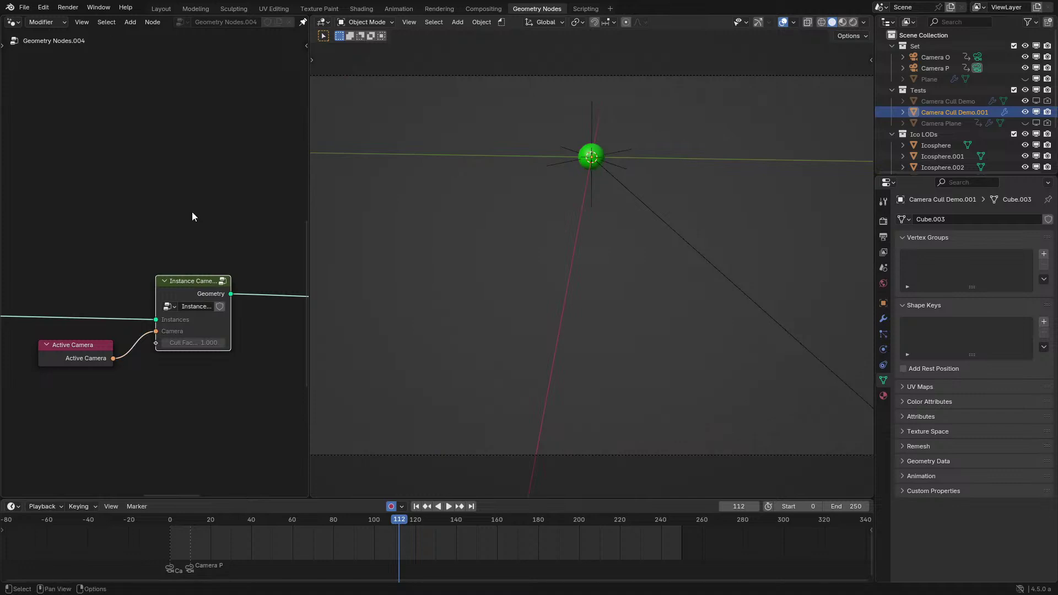
key(Tab)
key(ctrl+space)
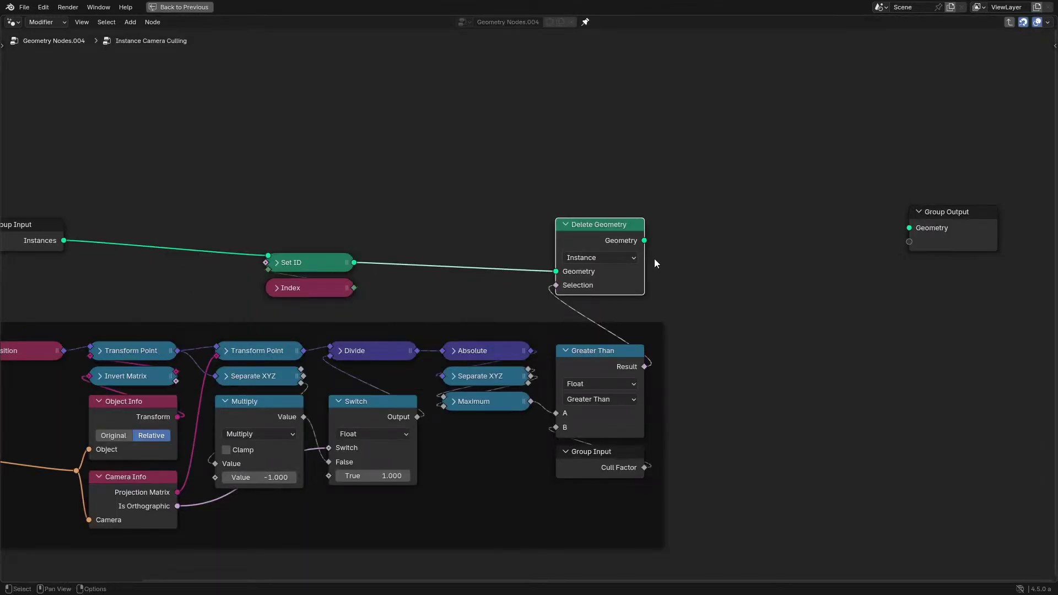
drag(644, 240, 938, 227)
key(Tab)
key(ctrl+space)
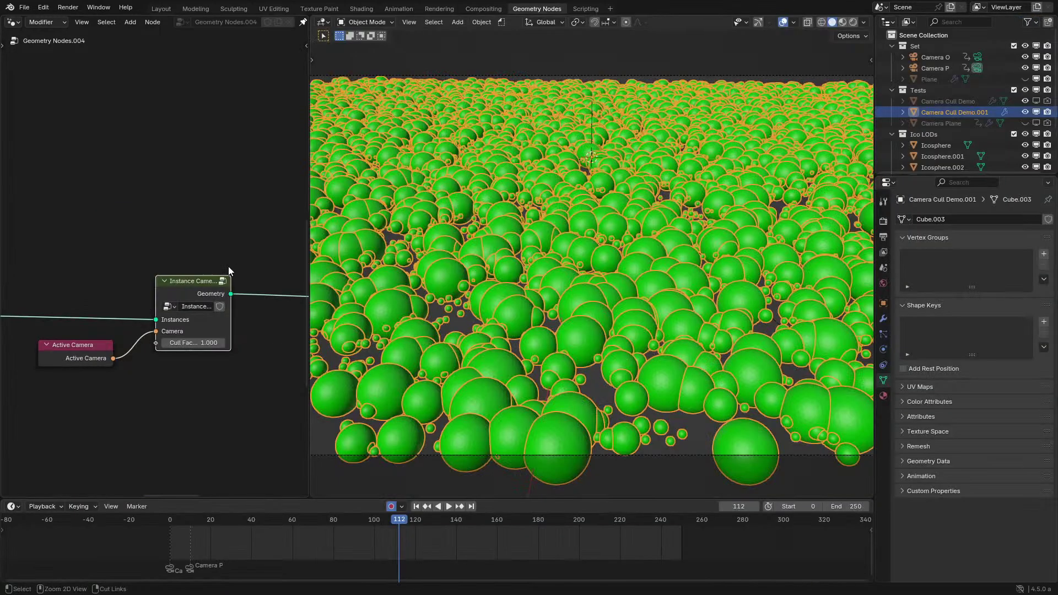
scroll(177, 329, up, 2)
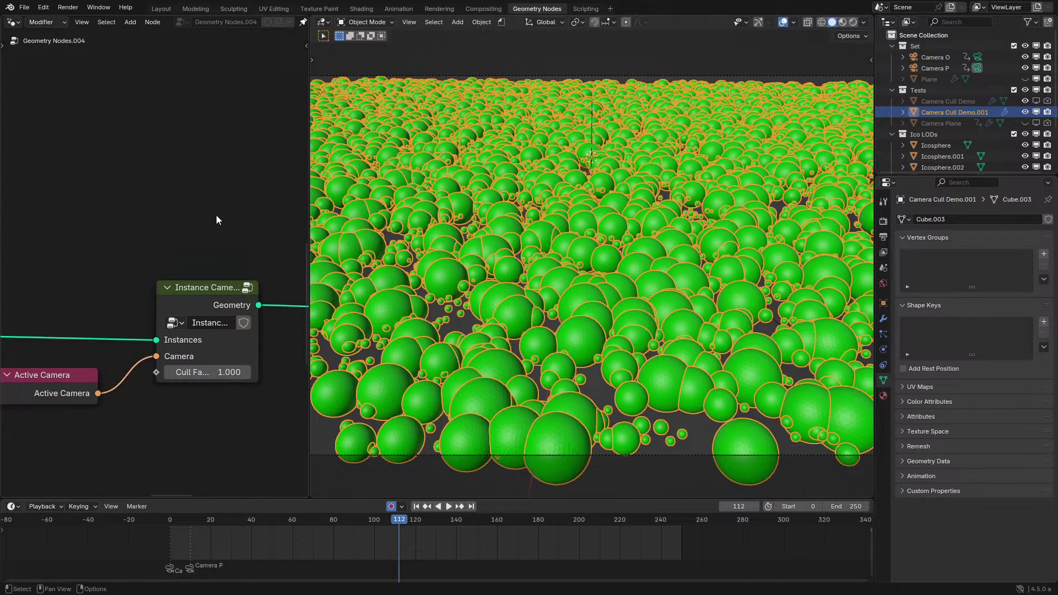
key(ctrl+s)
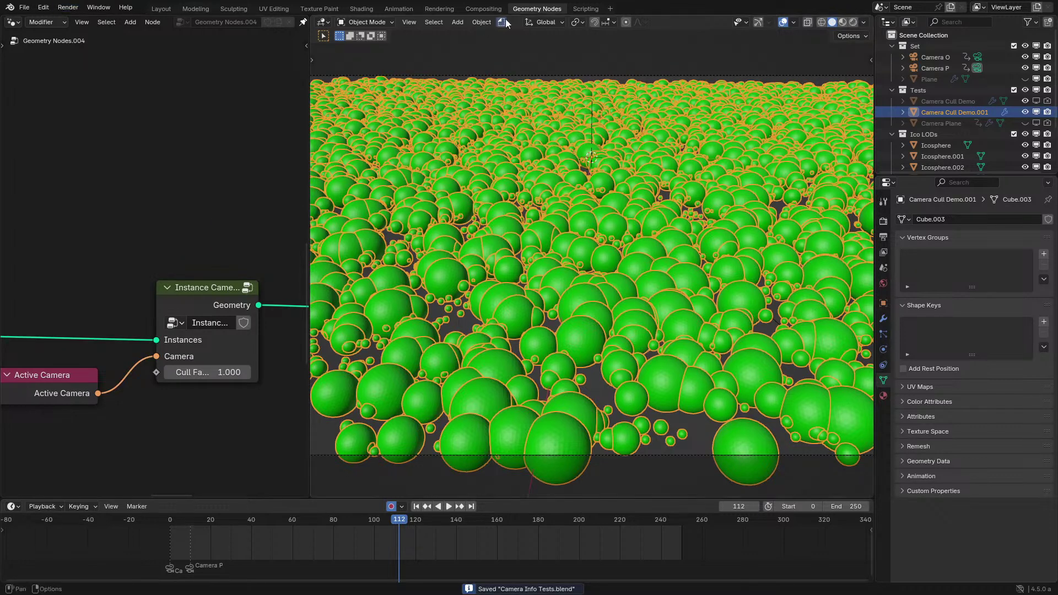
Switch to the Compositing workspace, enable Use Nodes, and add a Noise Texture node below the Render Layers and Composite nodes.
click(483, 9)
click(125, 22)
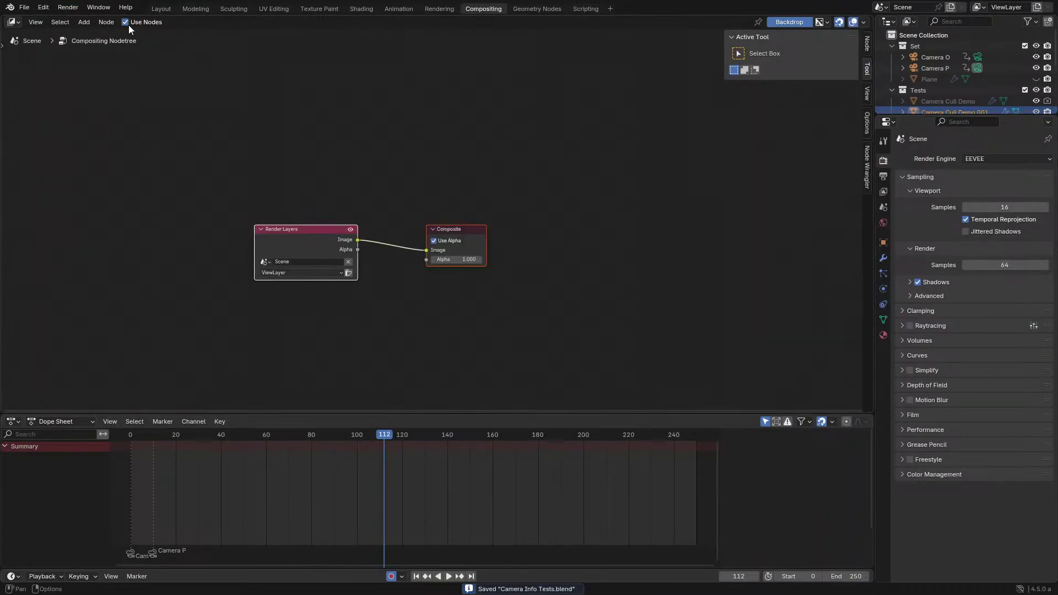
key(shift+a)
text(no)
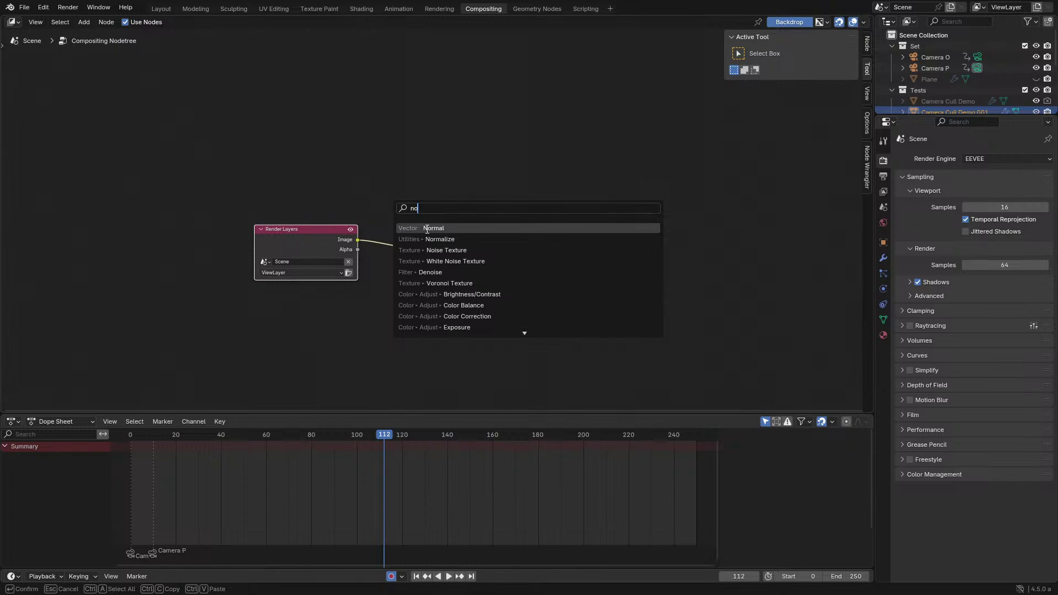
text(i)
key(Return)
click(243, 311)
middle_drag(285, 302, 357, 122)
scroll(343, 144, up, 5)
drag(338, 159, 478, 209)
Add a Vector Math node beside the Noise Texture node.
key(shift+a)
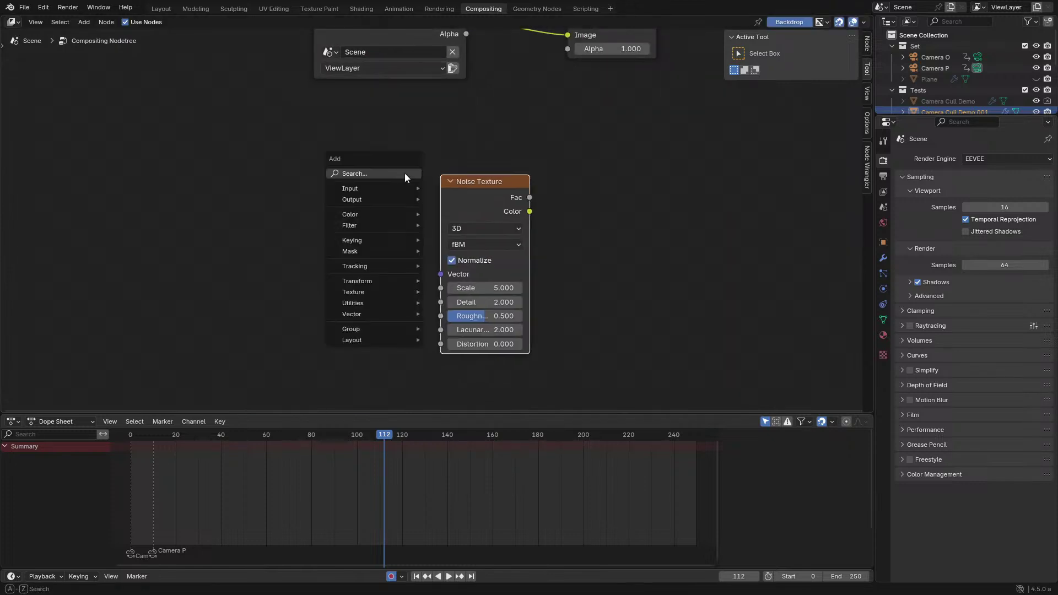
text(ve)
click(433, 205)
click(269, 170)
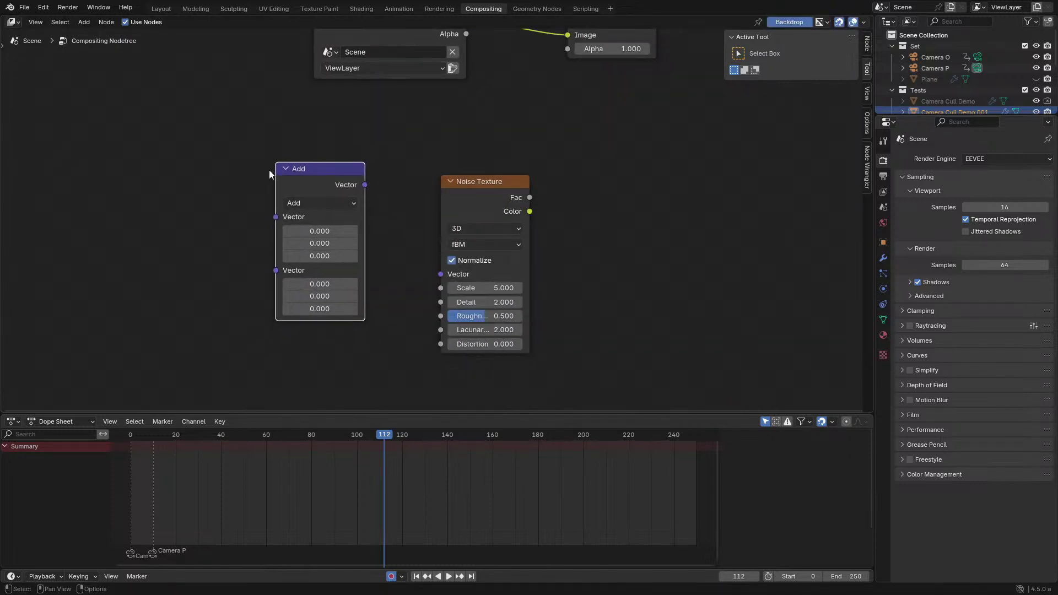
Enlarge the compositor area and rearrange the nodes, placing Render Layers far from Composite and the Add and Noise Texture nodes beneath.
middle_drag(372, 49, 372, 222)
drag(373, 209, 106, 208)
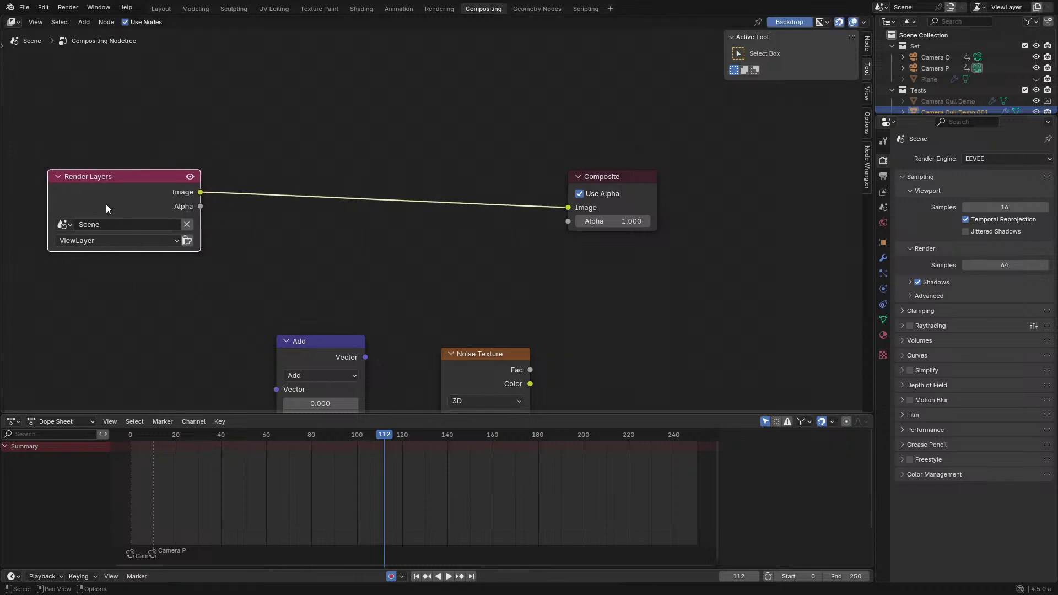
middle_drag(379, 274, 423, 186)
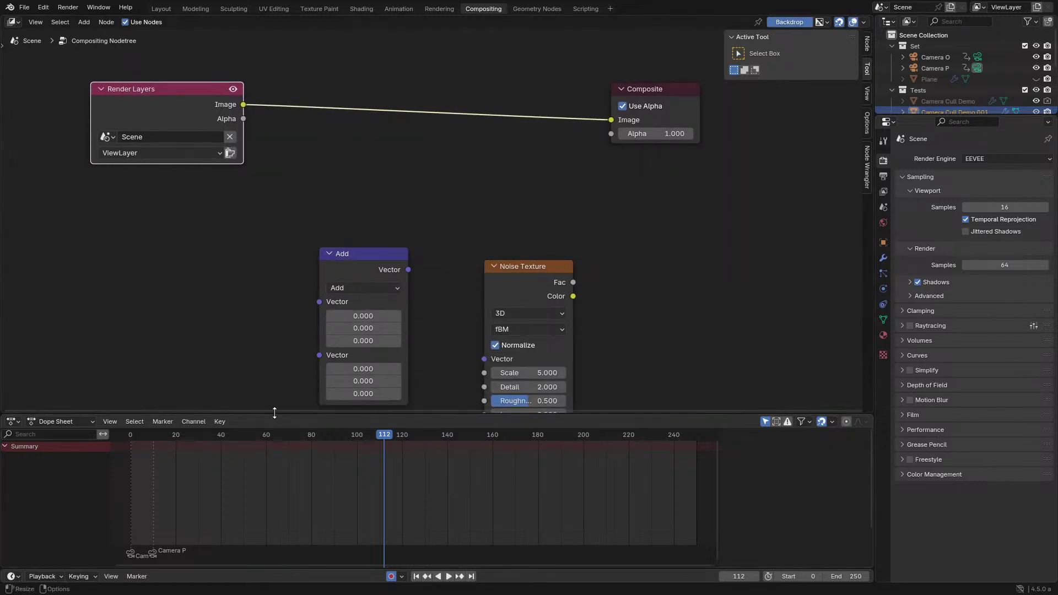
drag(264, 414, 257, 466)
click(251, 397)
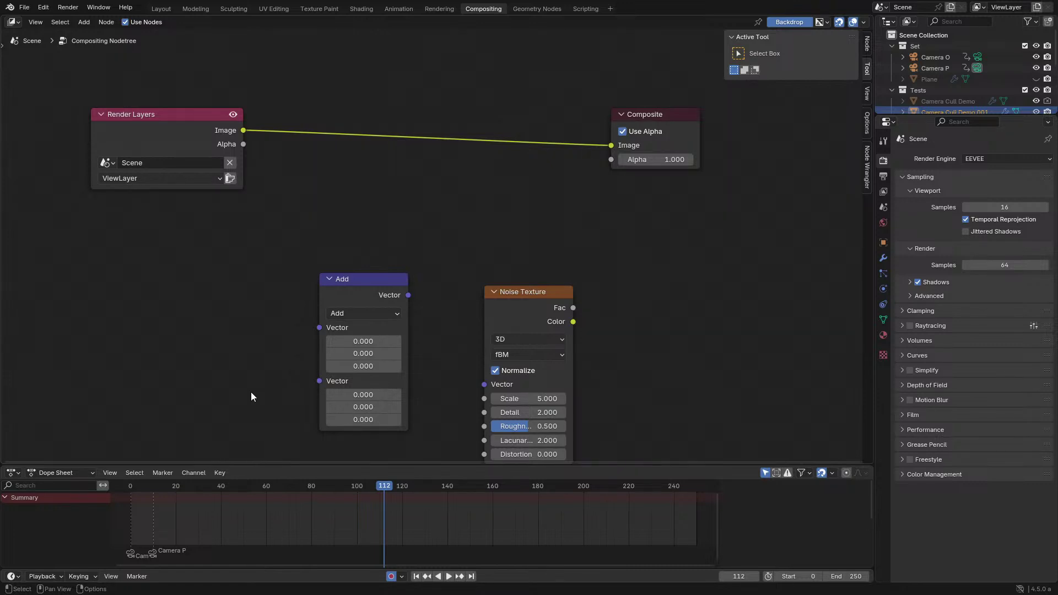
drag(200, 224, 614, 431)
key(g)
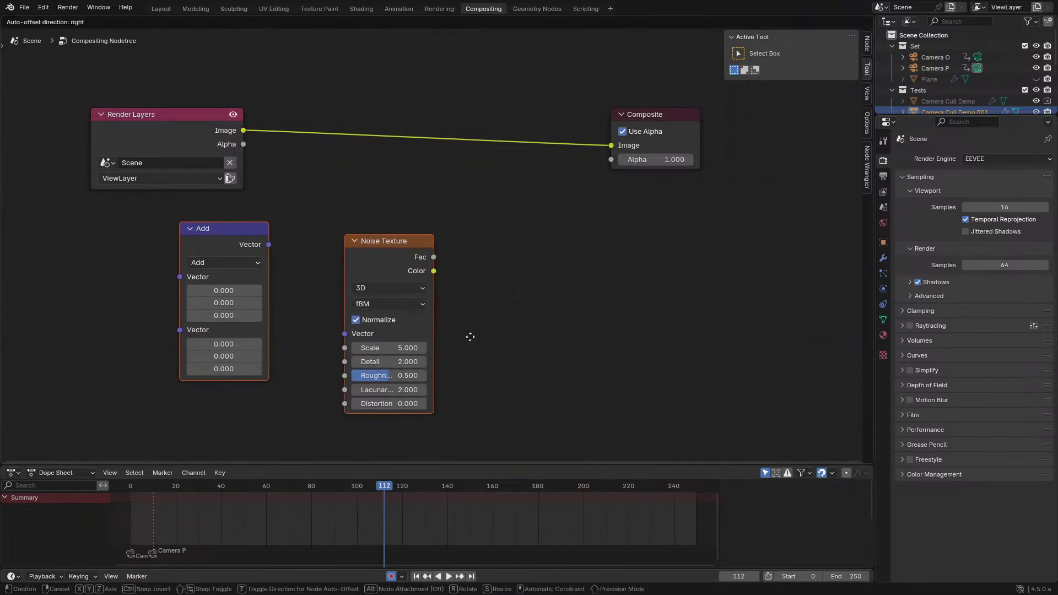
click(453, 349)
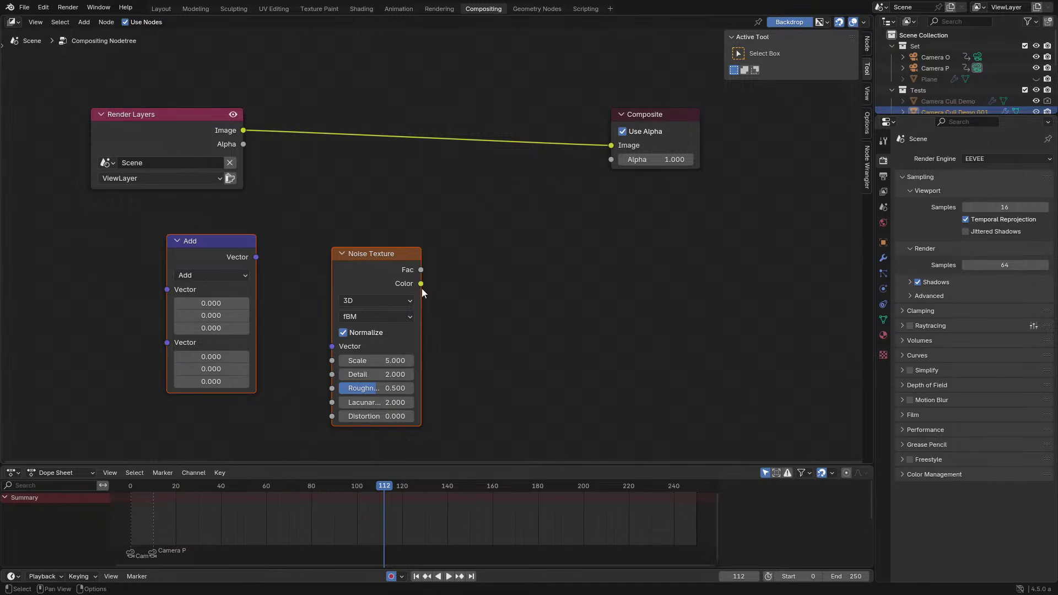
Add an Image Info node beside the Add node and feed it the Render Layers image.
middle_drag(247, 268, 445, 249)
key(shift+a)
click(445, 249)
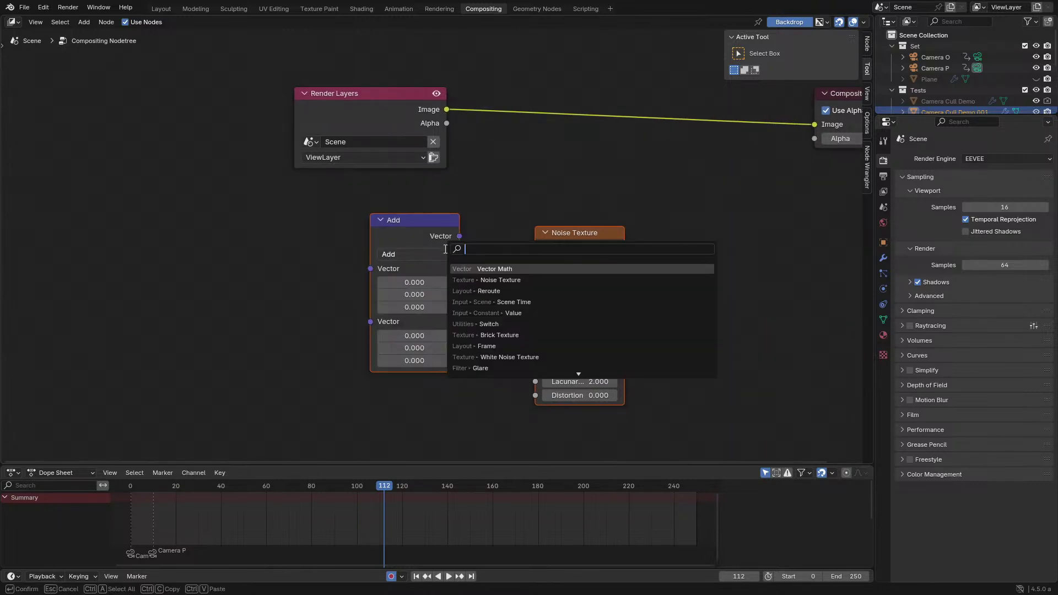
text(image)
key(Down)
key(Return)
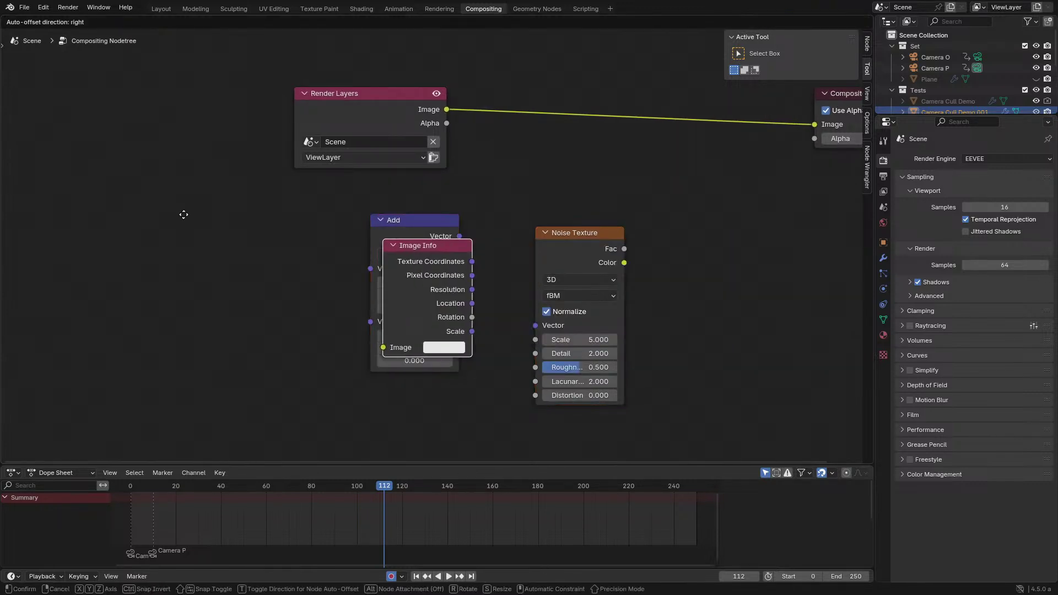
click(184, 215)
drag(446, 109, 167, 322)
drag(200, 266, 181, 280)
Move Image Info closer to the Add node and connect its Texture Coordinates to the Composite node's Image.
scroll(168, 243, up, 3)
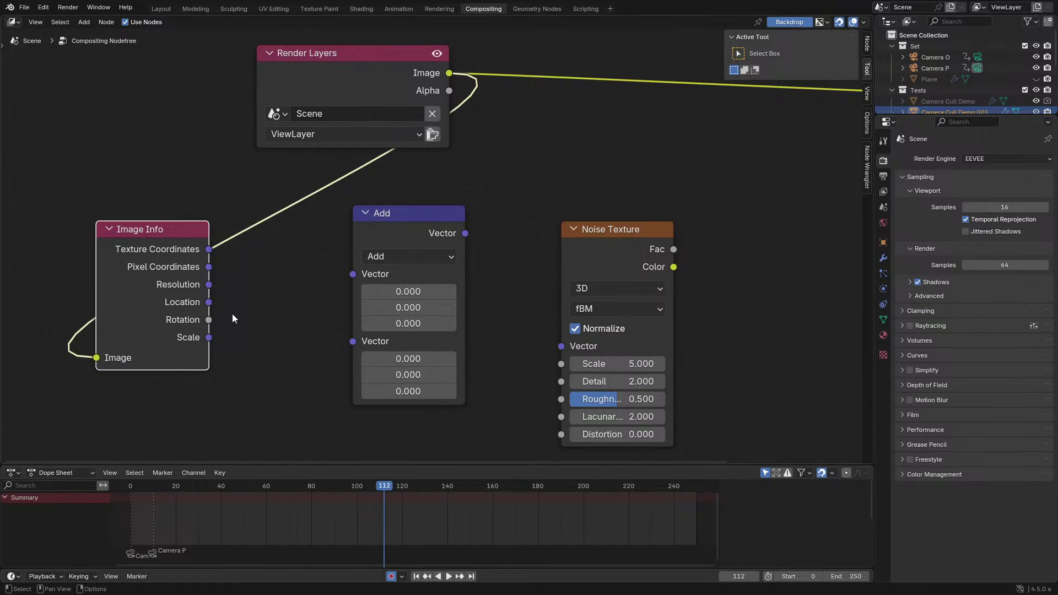
scroll(233, 314, down, 2)
middle_drag(288, 212, 202, 280)
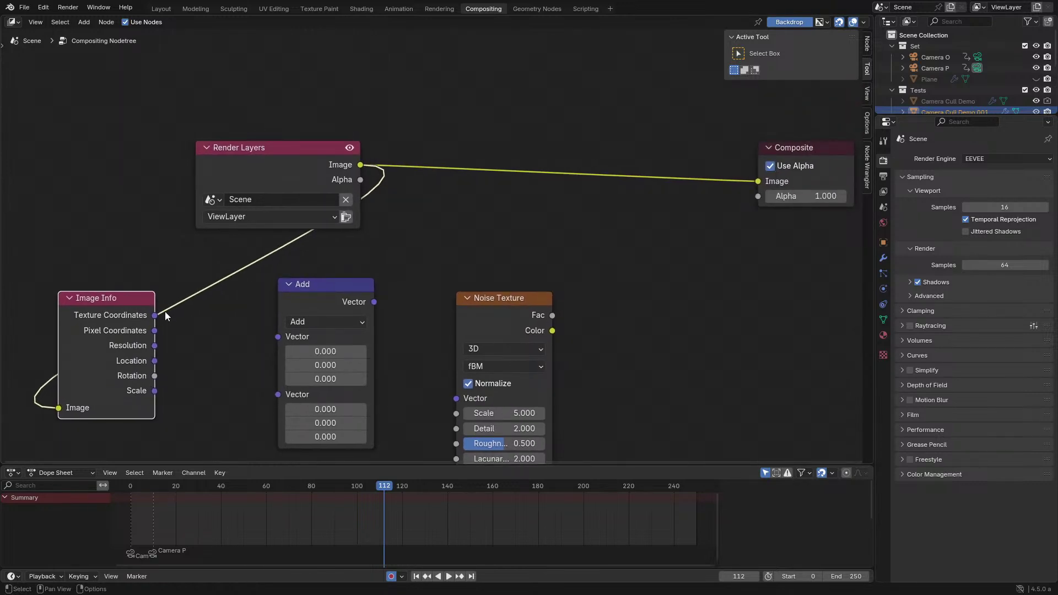
drag(120, 317, 191, 309)
drag(259, 289, 758, 181)
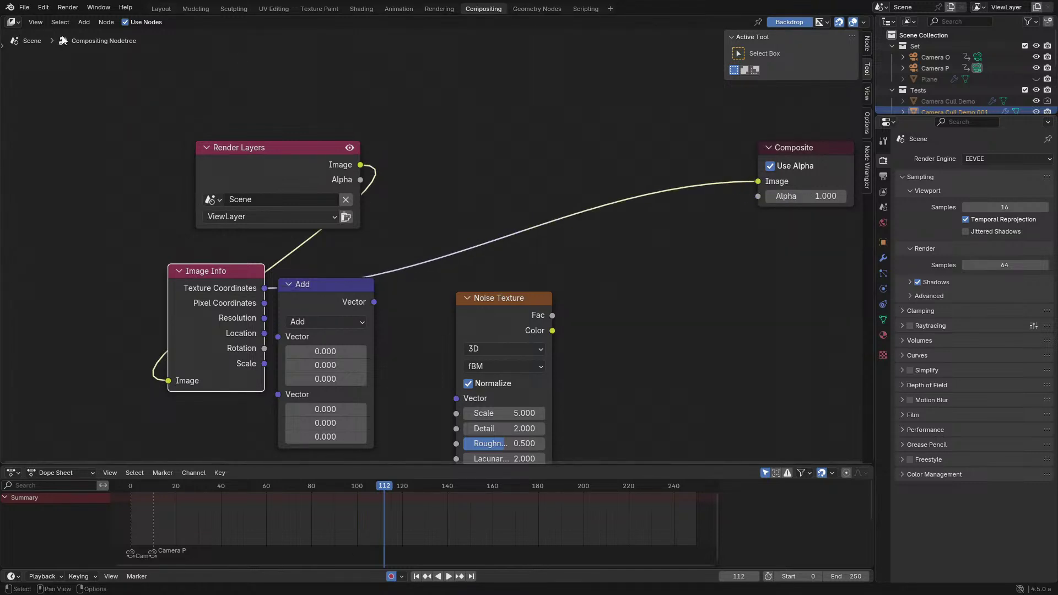
Split the compositor area and turn the new area into a 3D Viewport seen through the active camera.
drag(5, 14, 387, 77)
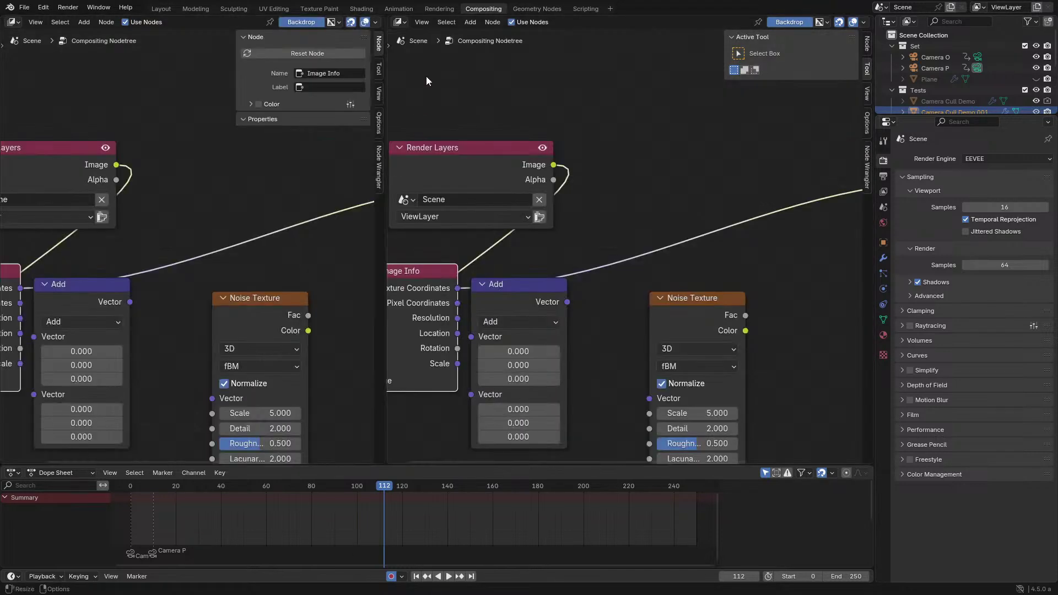
click(400, 22)
click(426, 52)
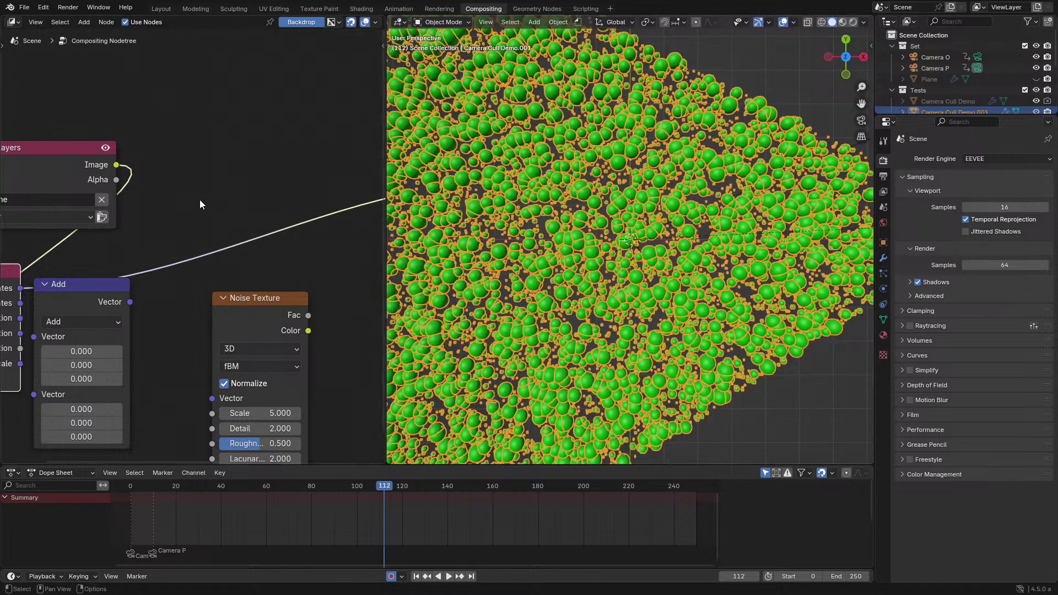
middle_drag(675, 199, 672, 200)
key(KP_0)
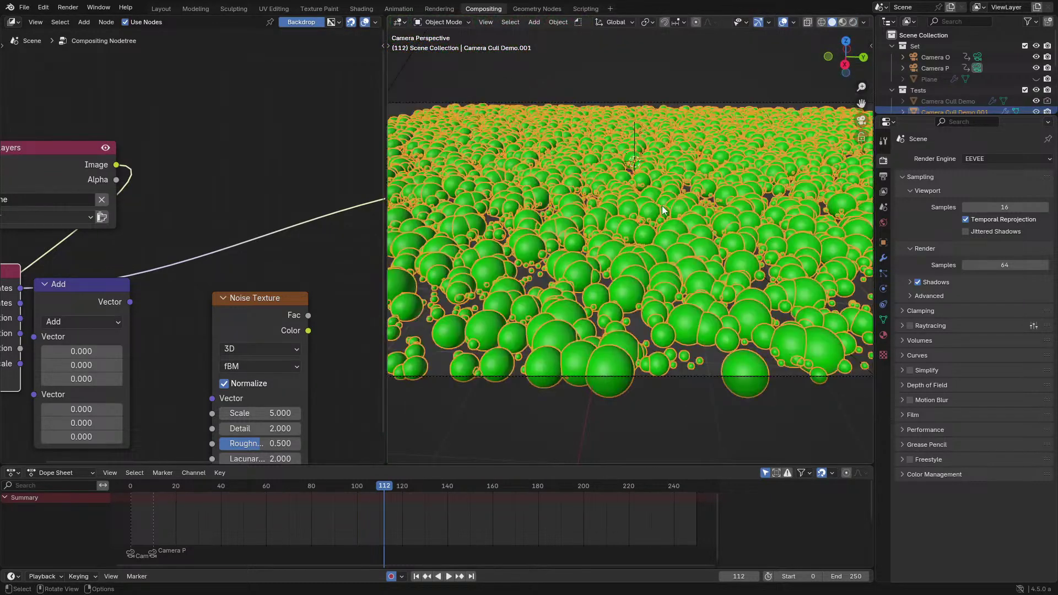
scroll(274, 210, down, 1)
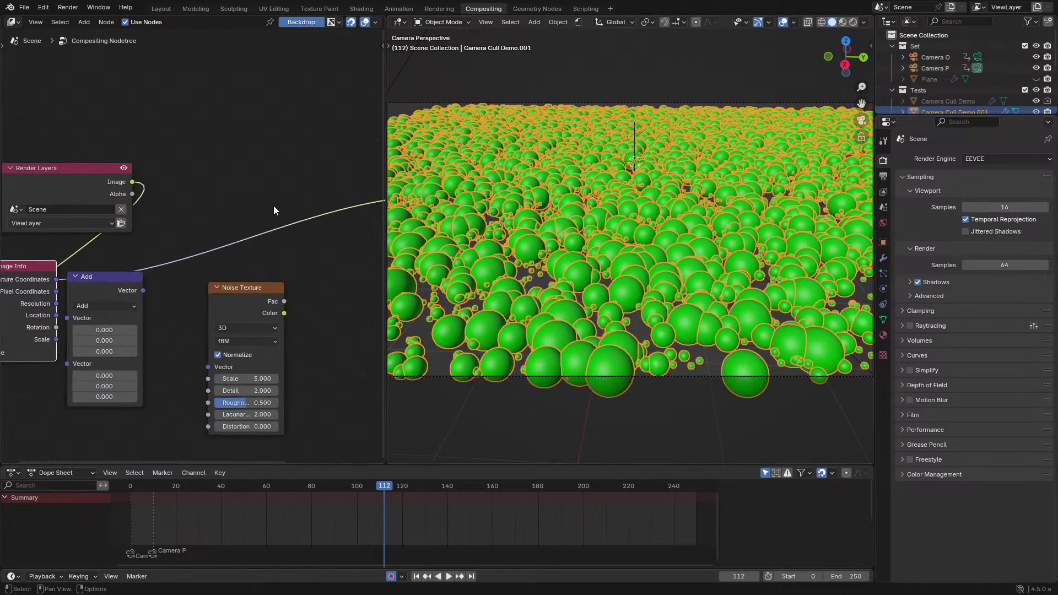
Switch the viewport to rendered shading, enable the viewport compositor, and hide the overlays.
click(863, 22)
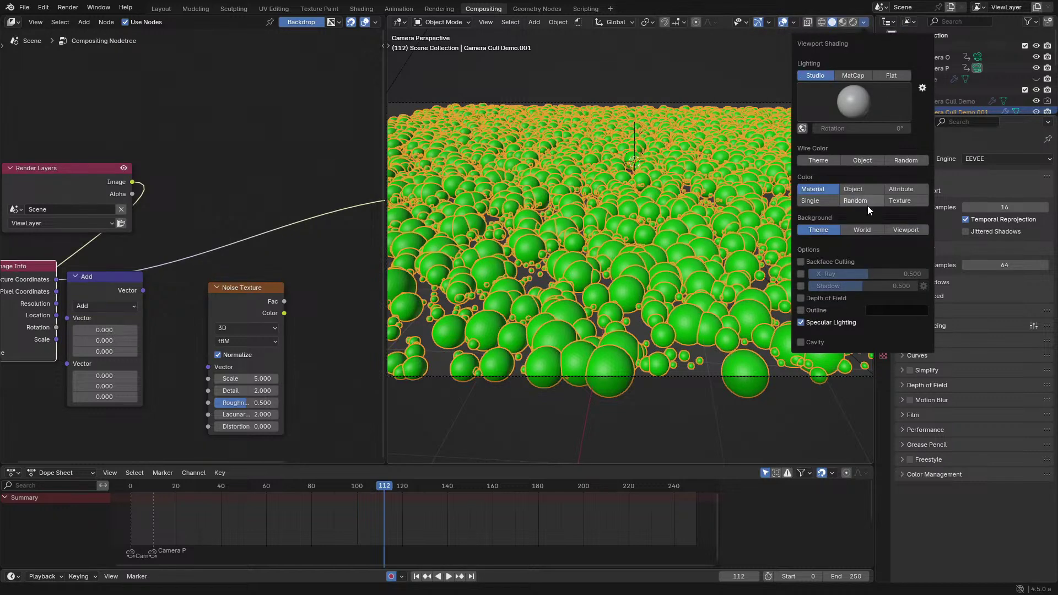
key(z)
click(637, 220)
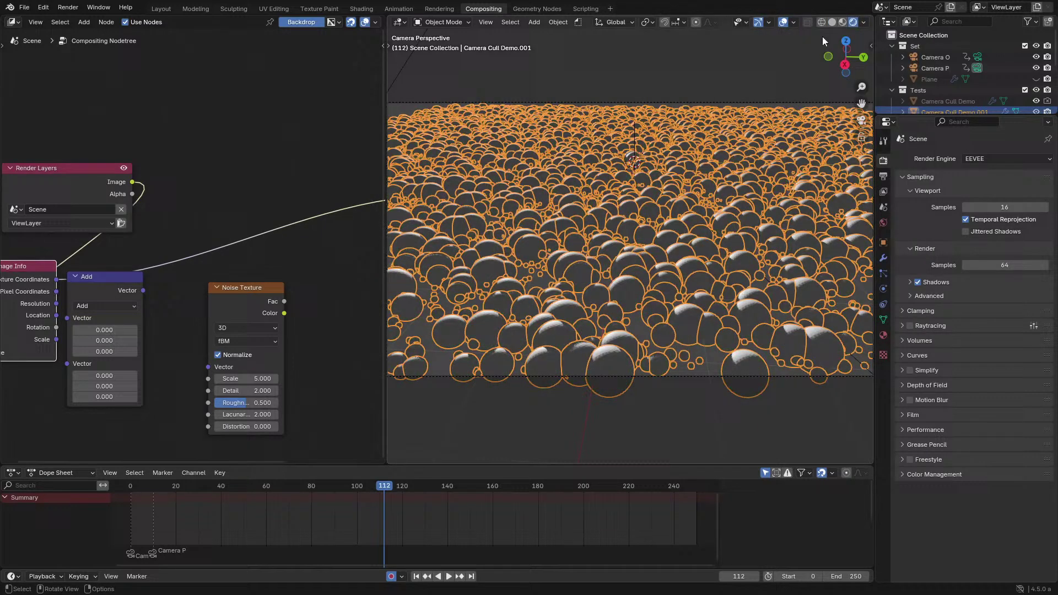
click(863, 22)
click(907, 187)
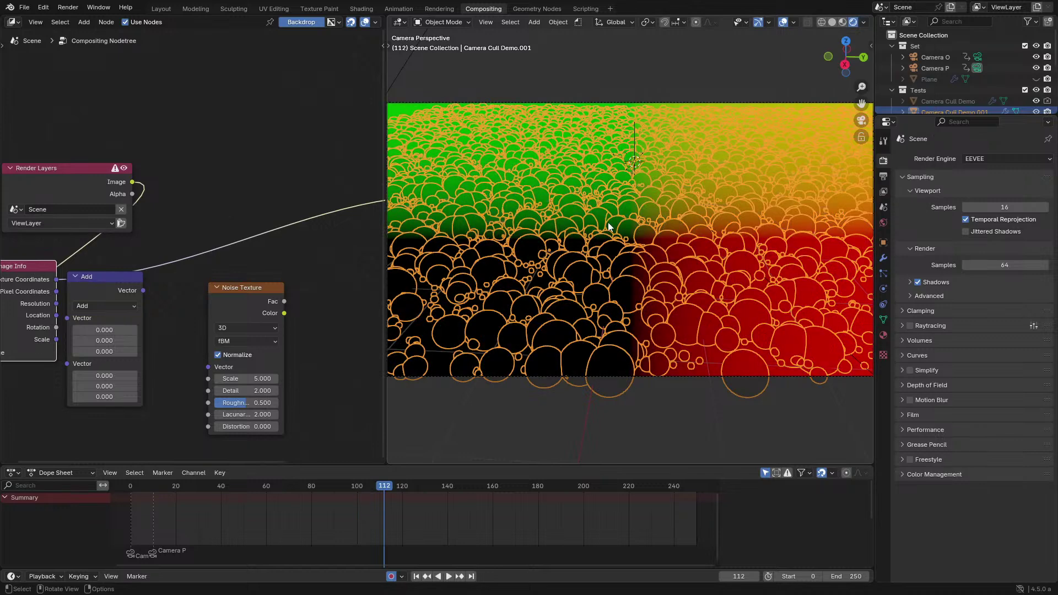
click(783, 22)
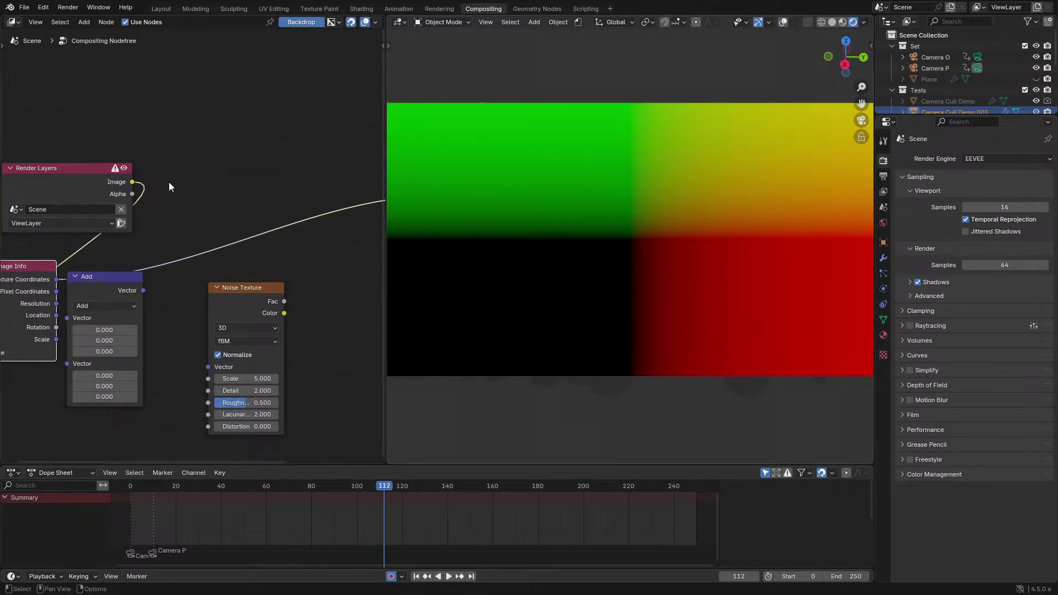
middle_drag(187, 205, 279, 164)
scroll(153, 242, up, 2)
scroll(144, 254, down, 1)
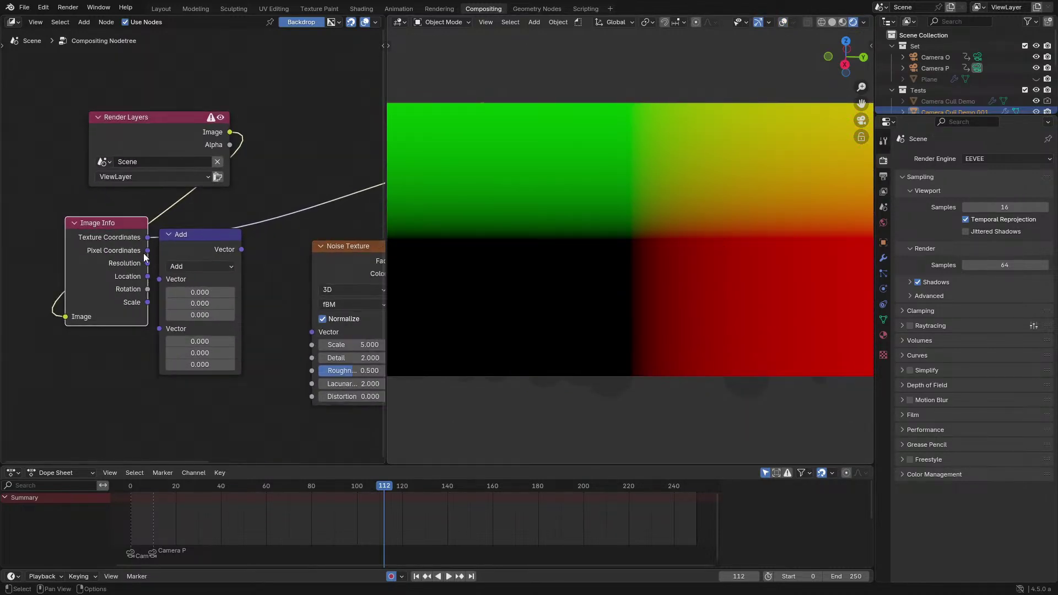
drag(143, 252, 333, 202)
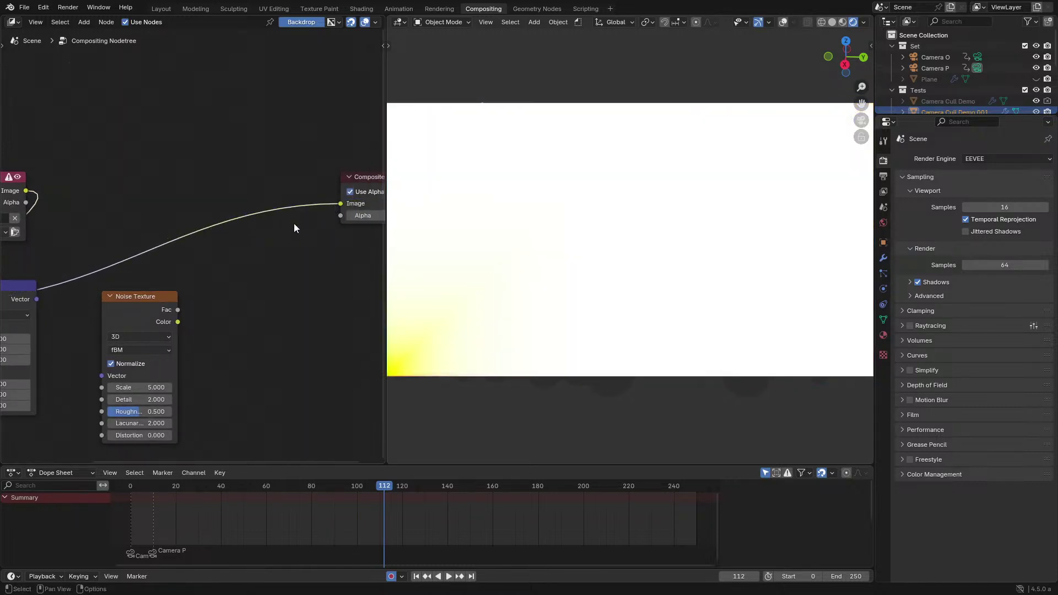
middle_drag(123, 285, 264, 230)
scroll(133, 227, up, 1)
drag(133, 227, 196, 326)
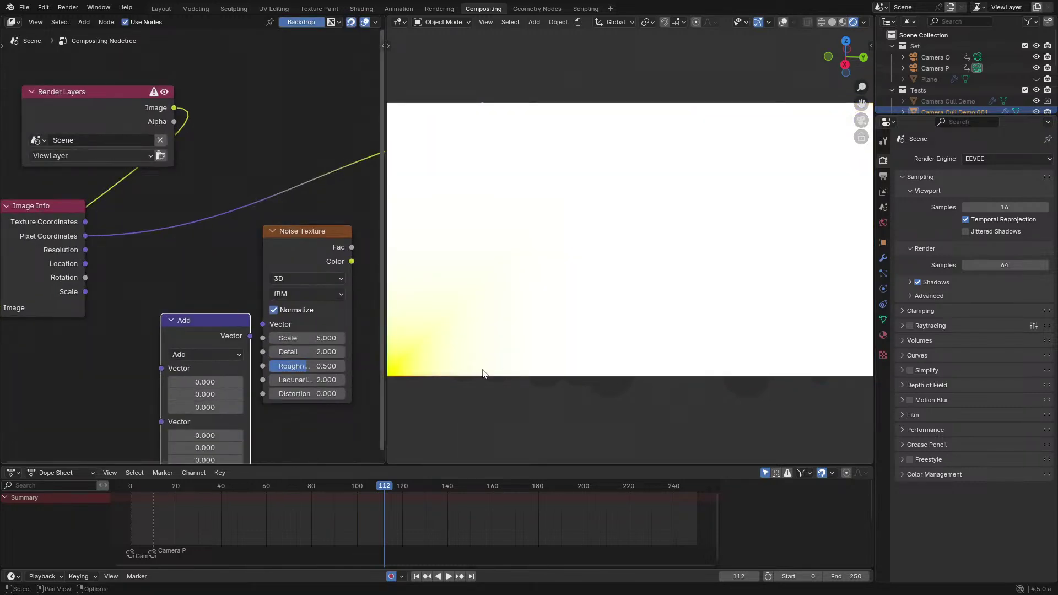
shift+middle_drag(515, 361, 575, 218)
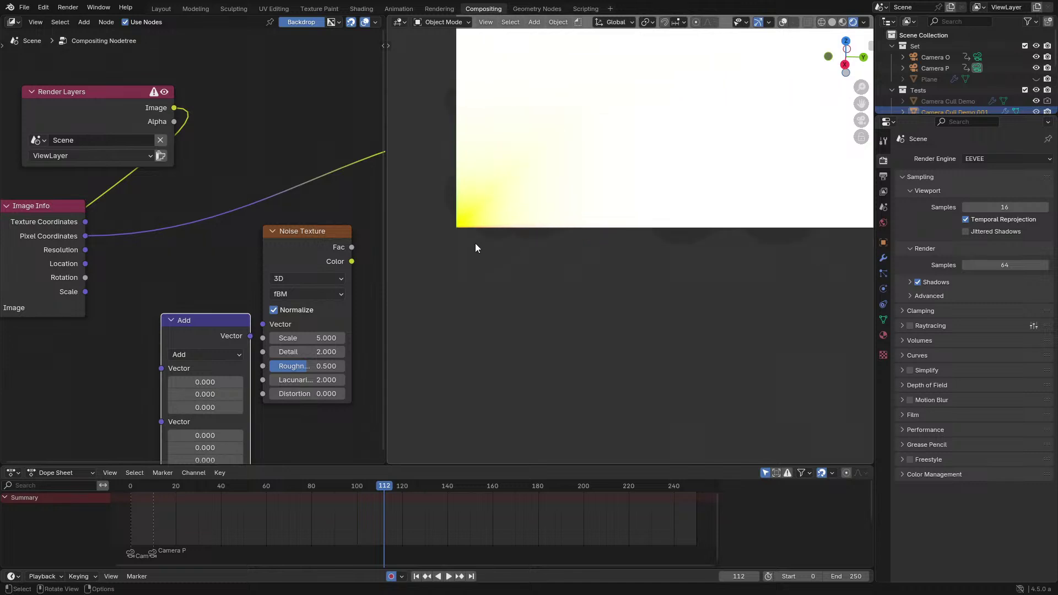
shift+middle_drag(414, 228, 504, 235)
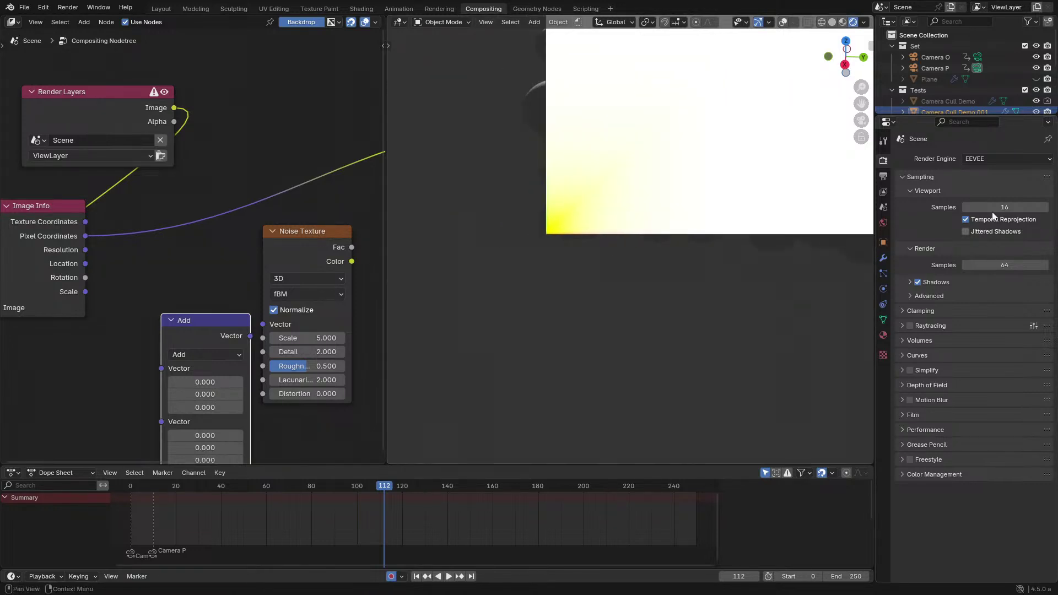
Connect Image Info's Resolution to the Composite node's Image in place of the Pixel Coordinates.
middle_drag(130, 254, 122, 313)
scroll(80, 310, down, 4)
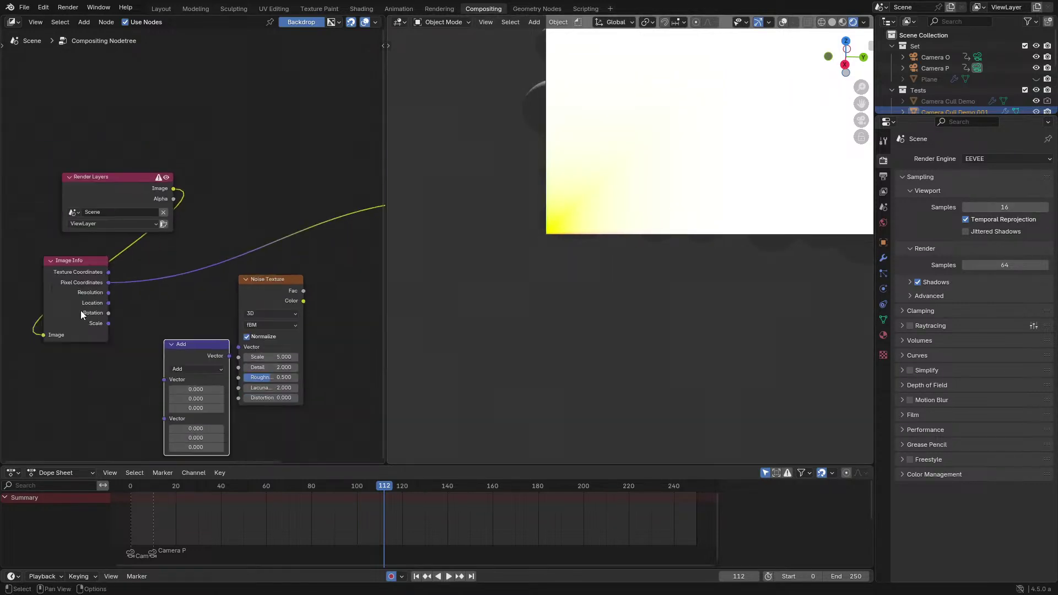
scroll(96, 309, up, 4)
scroll(97, 310, down, 1)
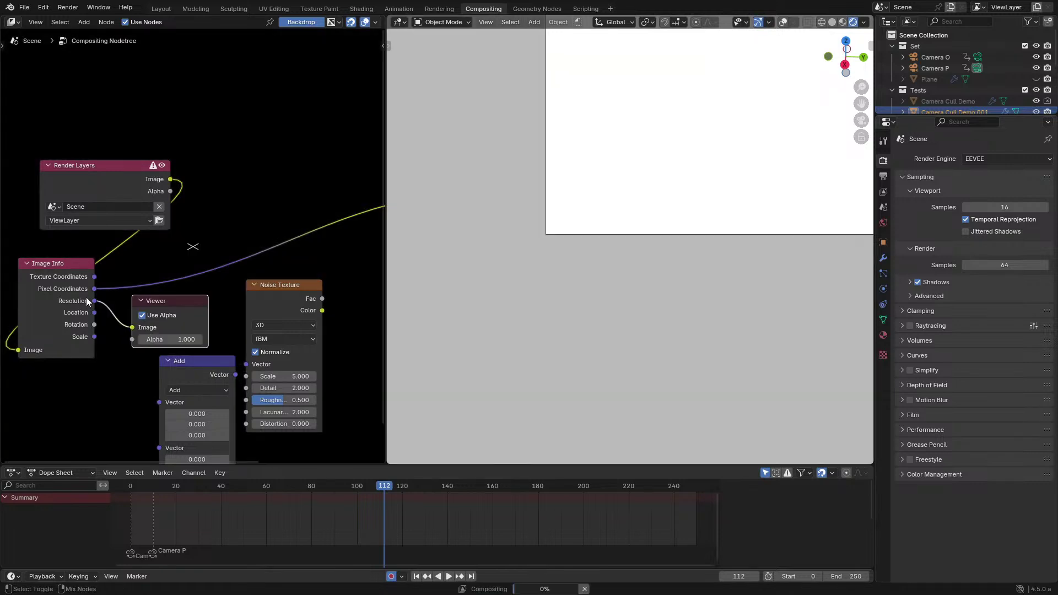
drag(101, 305, 304, 193)
middle_drag(150, 242, 40, 256)
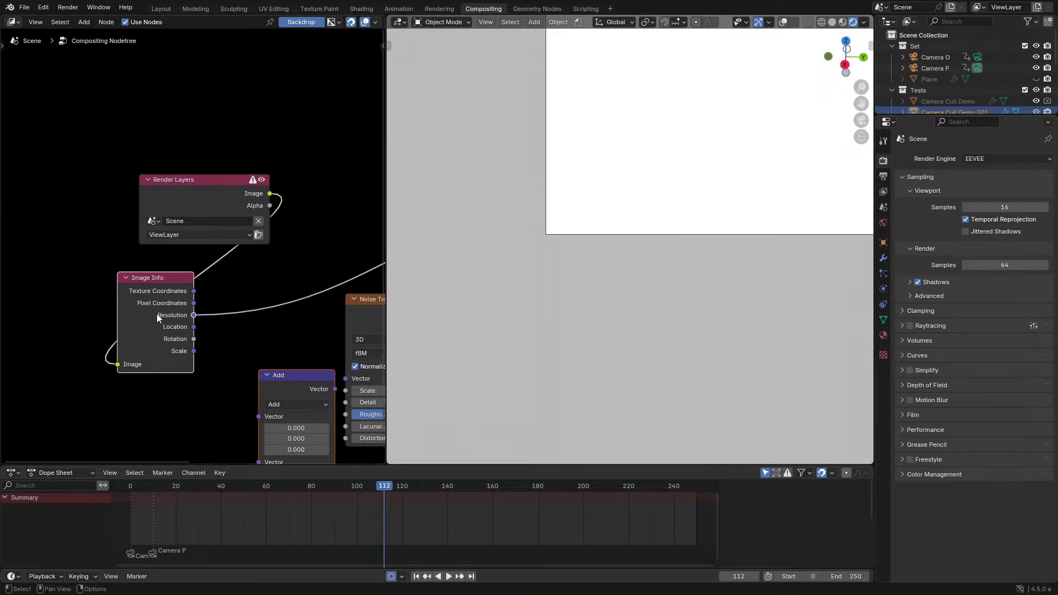
Connect Image Info's Location to the Composite node's Image in place of the Resolution.
drag(192, 314, 297, 205)
middle_drag(46, 279, 226, 215)
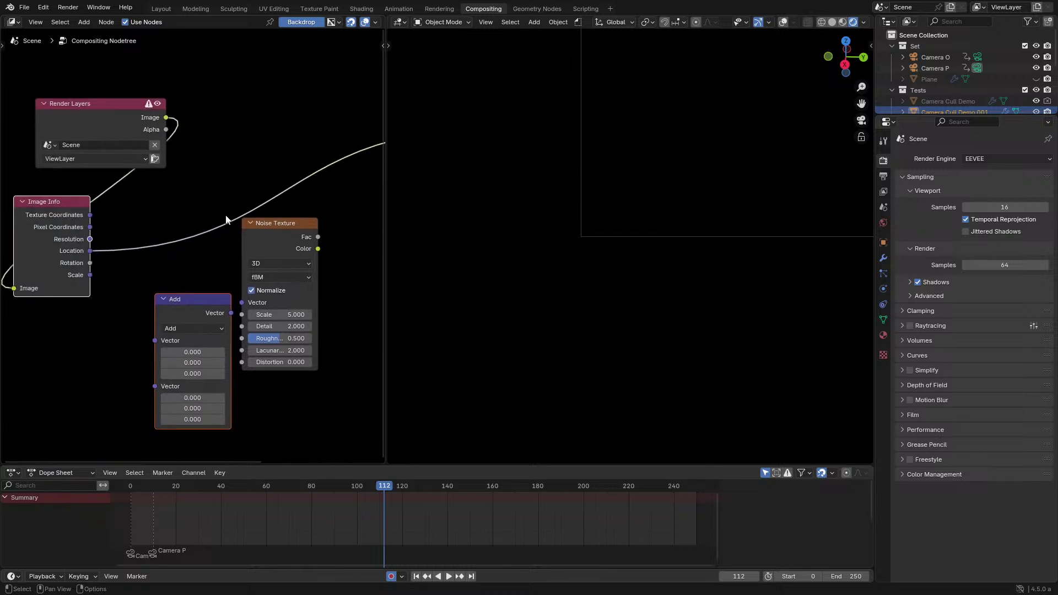
scroll(68, 269, up, 2)
scroll(120, 275, down, 1)
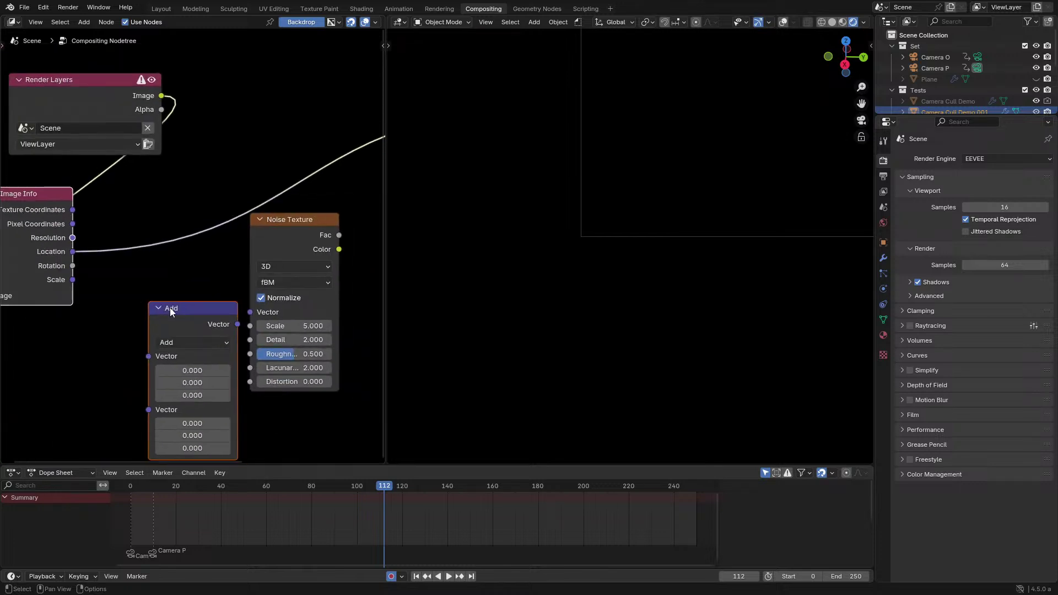
Adjust the Add node's position and connect Image Info's Texture Coordinates to the Noise Texture's Vector.
drag(172, 311, 144, 266)
right_click(154, 274)
click(186, 317)
drag(187, 317, 149, 330)
drag(73, 211, 241, 312)
scroll(264, 270, down, 2)
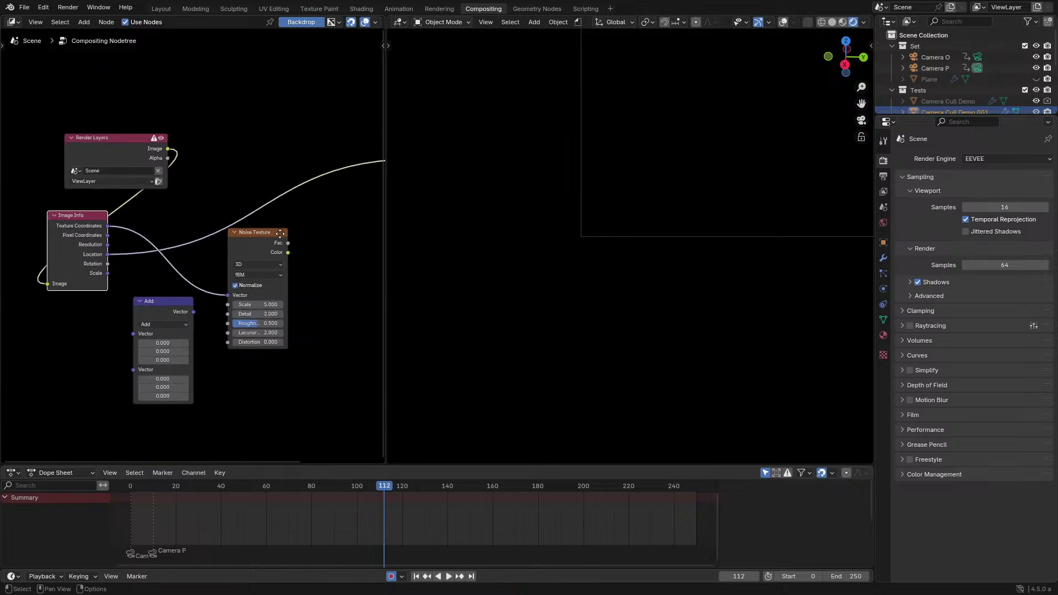
Connect the Noise Texture's Fac to the Composite node's Image and inspect the noise in the camera frame.
middle_drag(280, 236, 127, 300)
drag(136, 305, 262, 210)
scroll(494, 220, down, 2)
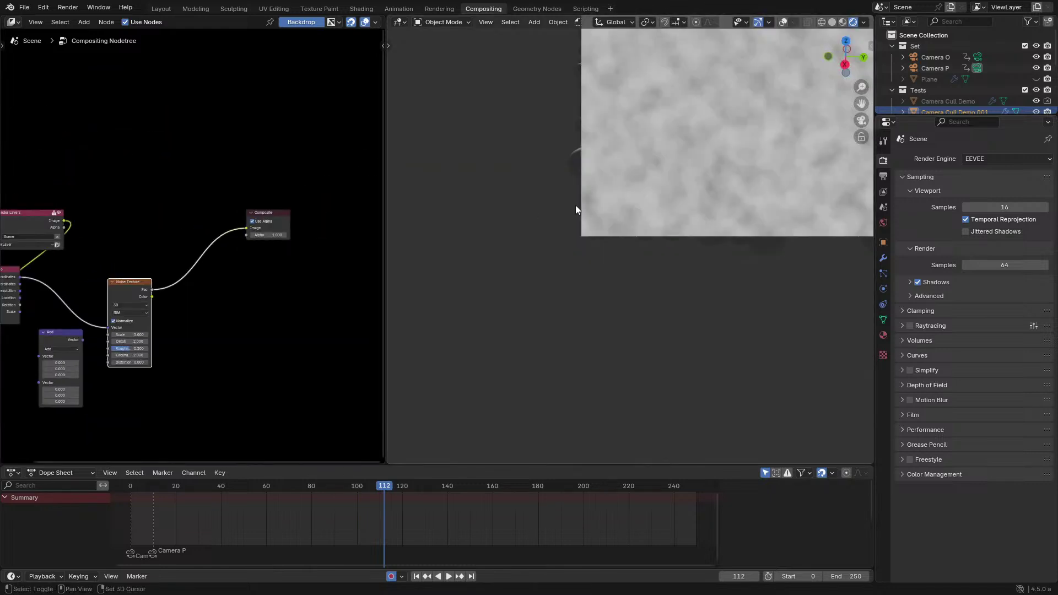
shift+middle_drag(575, 205, 461, 301)
middle_drag(77, 388, 162, 348)
scroll(162, 349, up, 2)
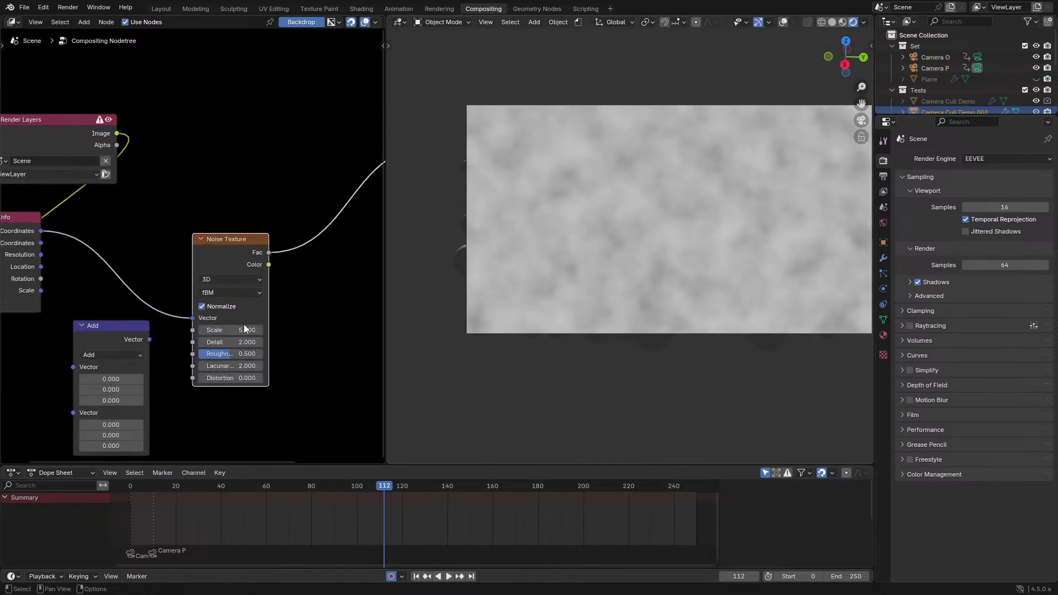
Try adjusting the Noise Texture's Scale while examining the result in the rendered viewport.
mouse_move(244, 329)
mouse_down()
mouse_move(223, 329)
mouse_move(236, 331)
mouse_up()
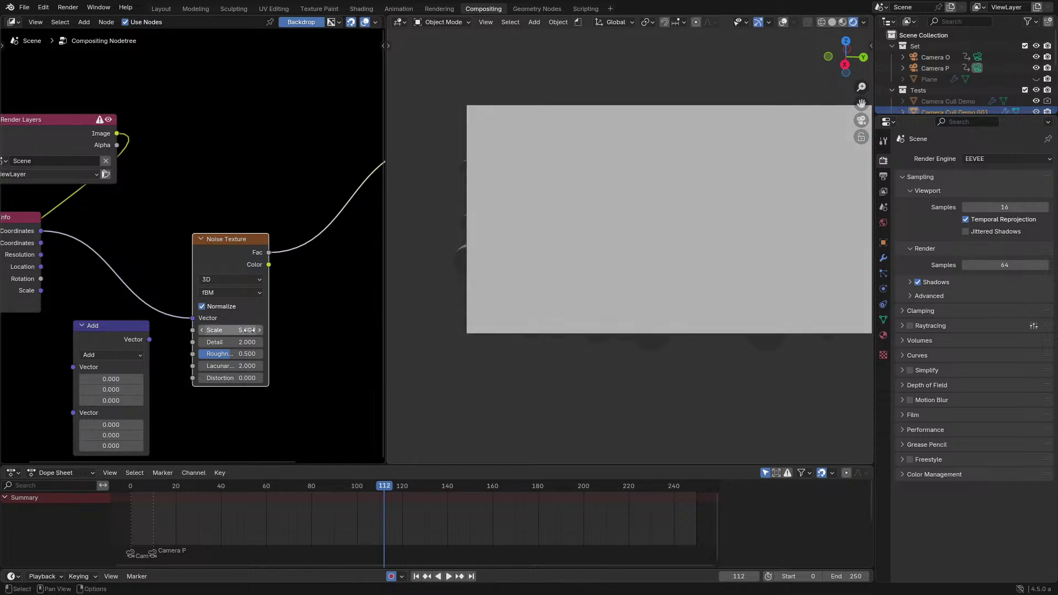
key(Escape)
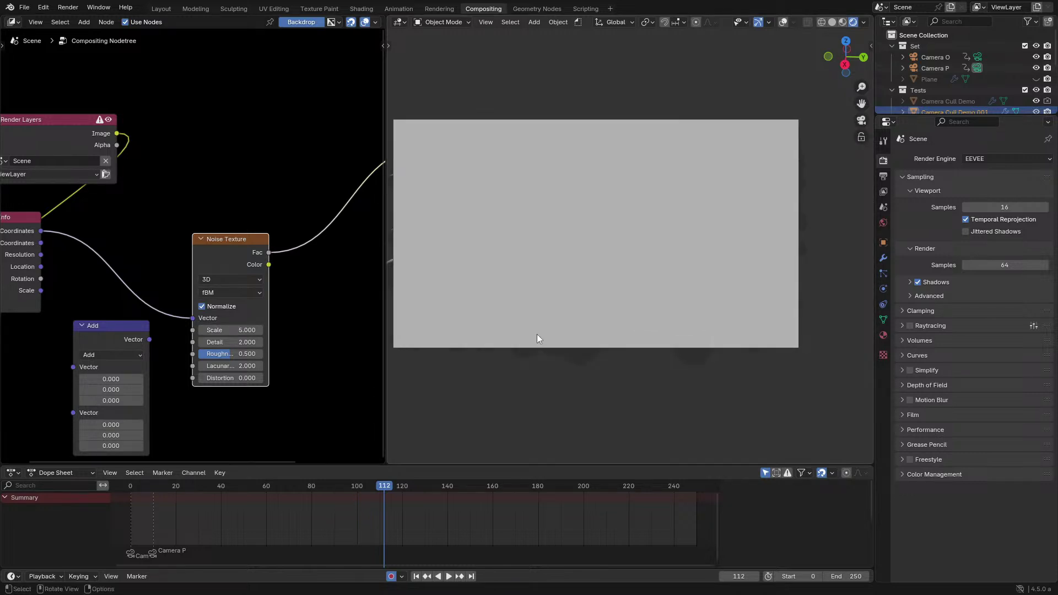
scroll(537, 334, up, 2)
shift+middle_drag(520, 334, 610, 310)
scroll(617, 314, down, 2)
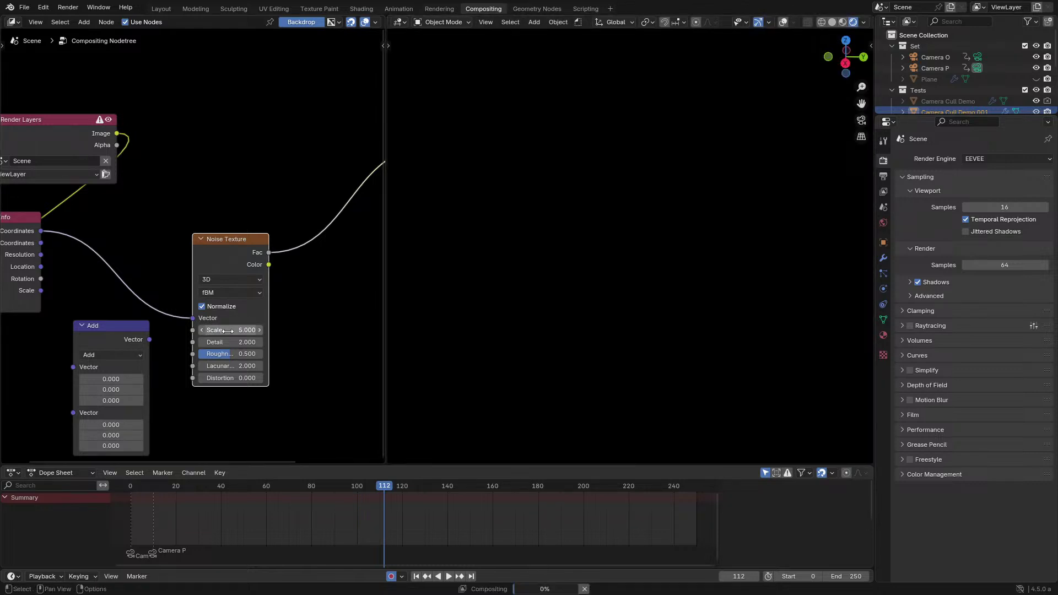
Render the current frame twice and examine the composited noise in the render result.
key(F12)
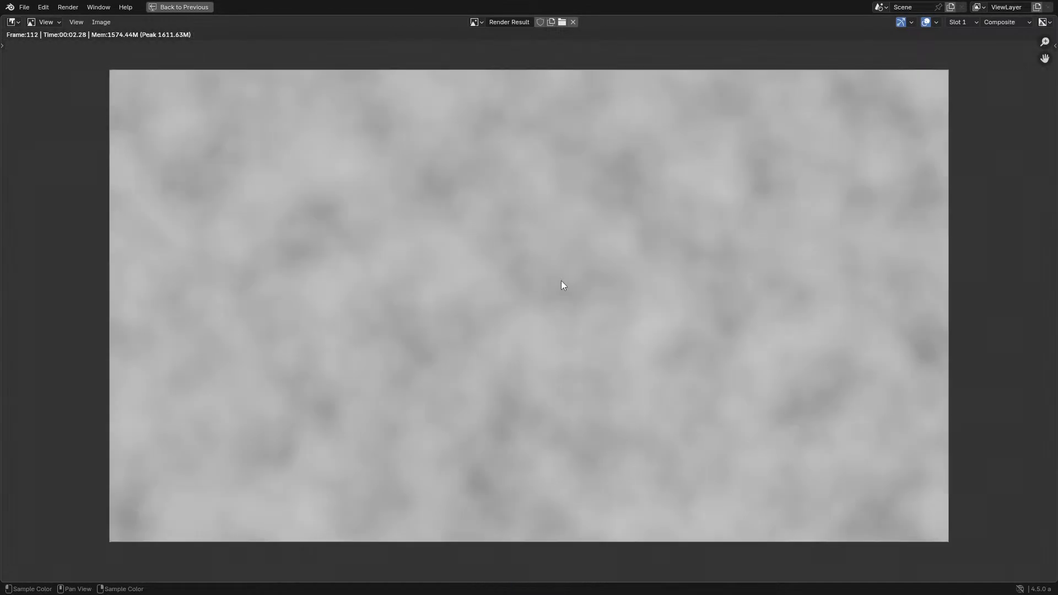
key(Escape)
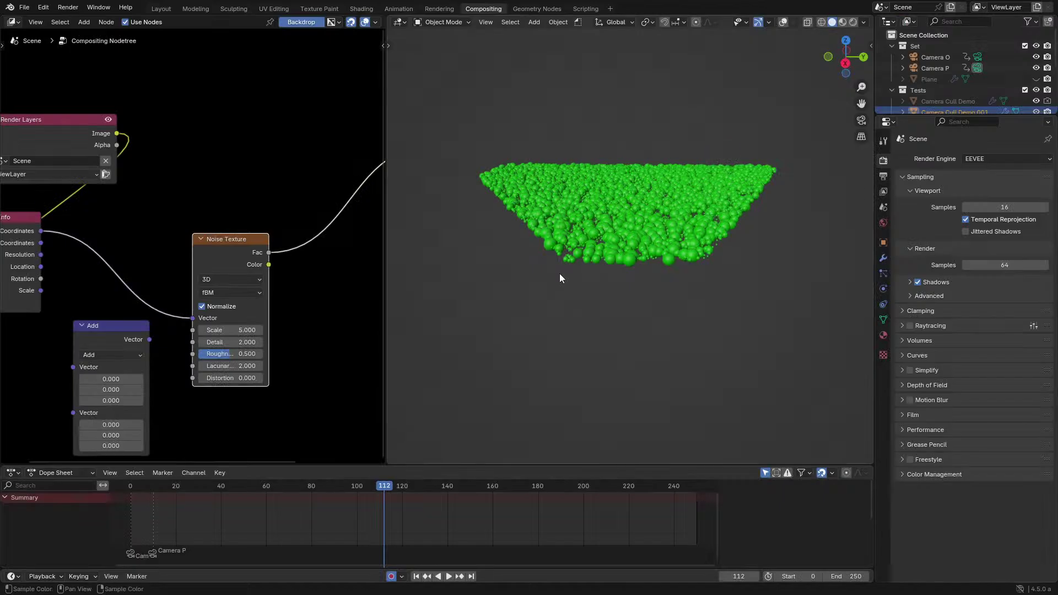
key(F12)
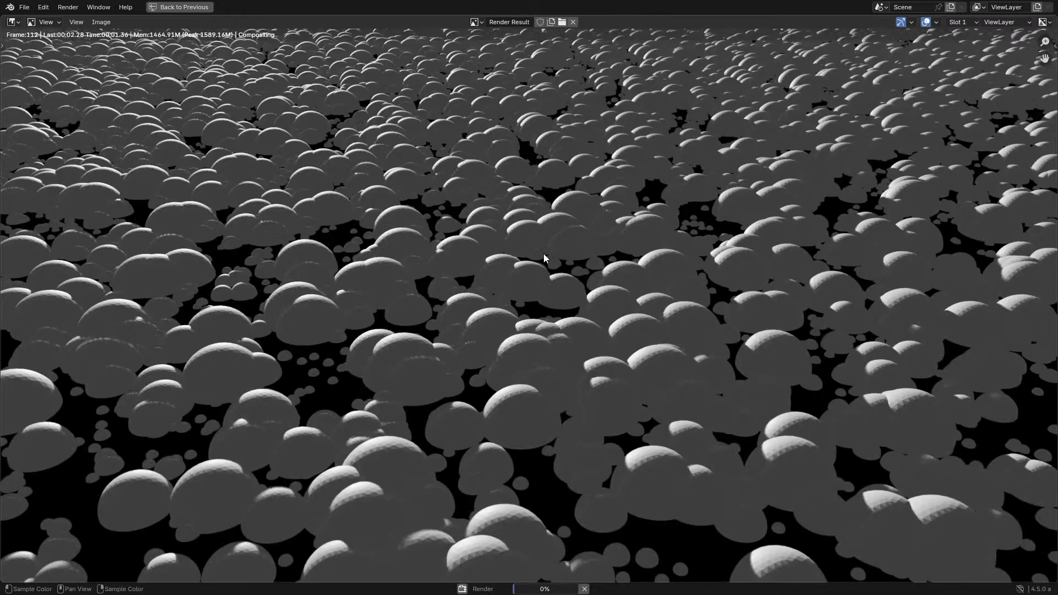
scroll(542, 265, down, 1)
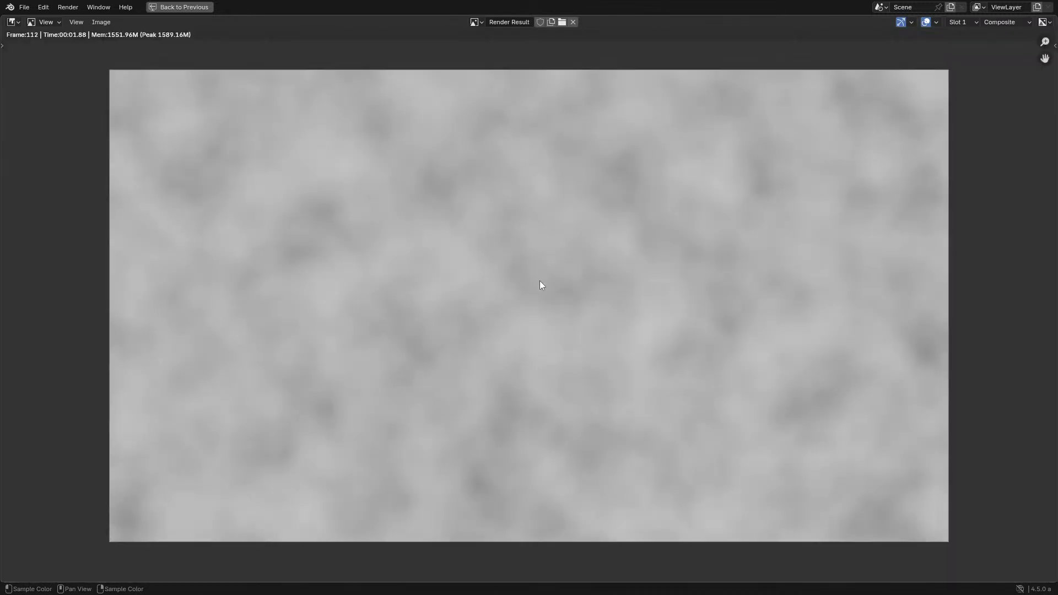
key(Escape)
Preview Render Layers, Image Info and the Noise Texture's Fac in the backdrop through a Viewer, and set the noise Scale to 4.4.
scroll(172, 249, down, 2)
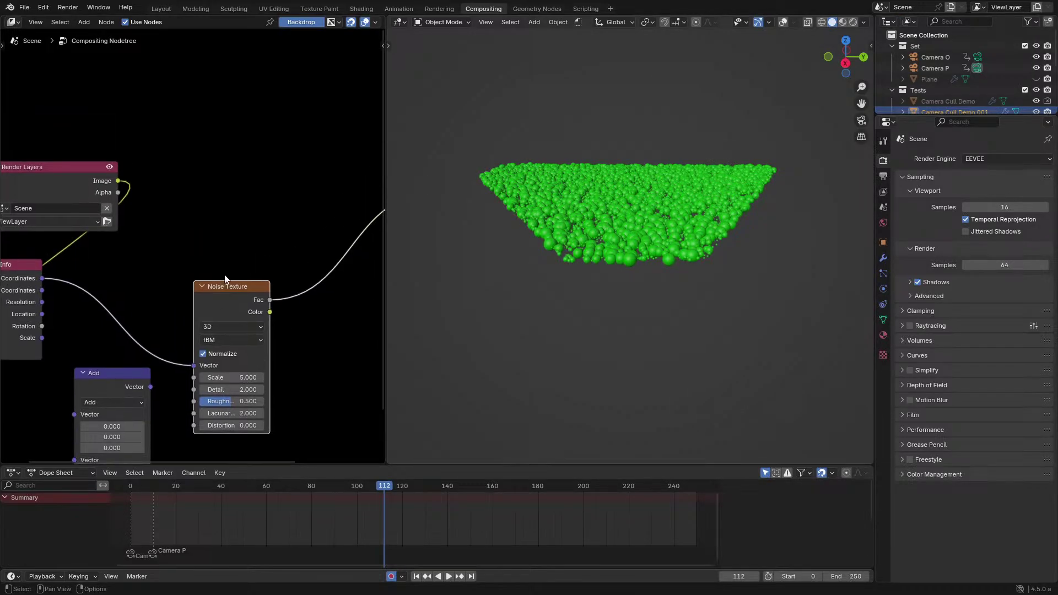
ctrl+shift+click(94, 191)
ctrl+shift+click(53, 272)
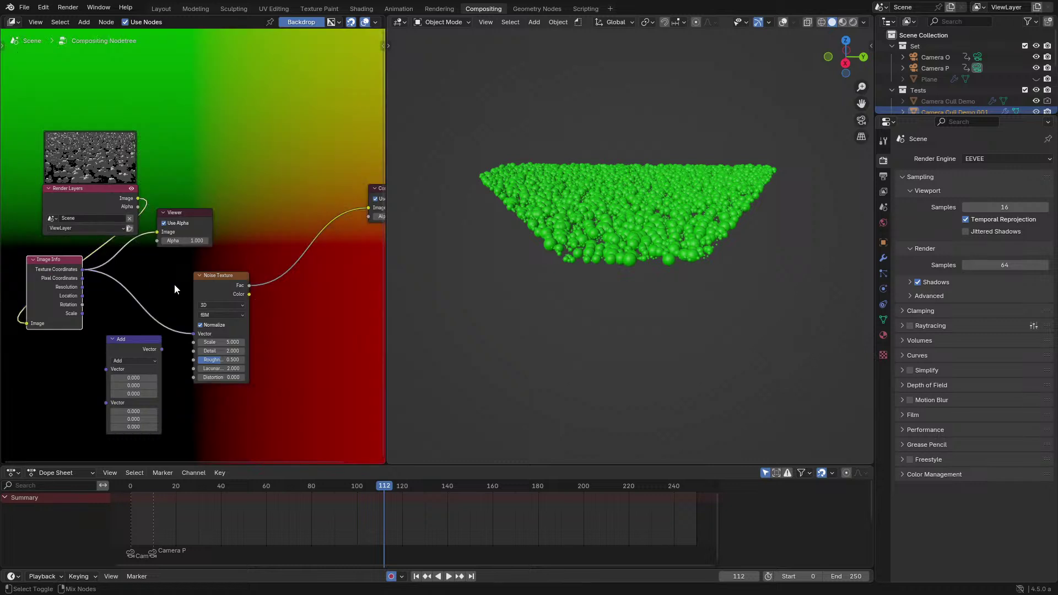
ctrl+shift+click(240, 282)
mouse_move(227, 342)
mouse_down()
mouse_move(215, 342)
mouse_move(226, 340)
mouse_up()
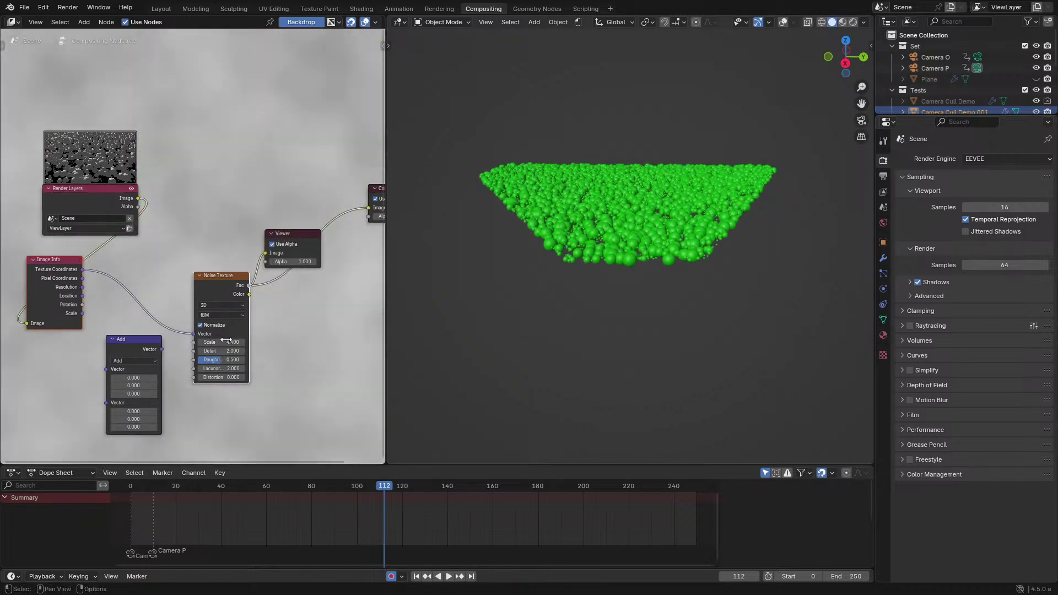
Set the compositor's performance device to GPU.
click(883, 182)
click(883, 192)
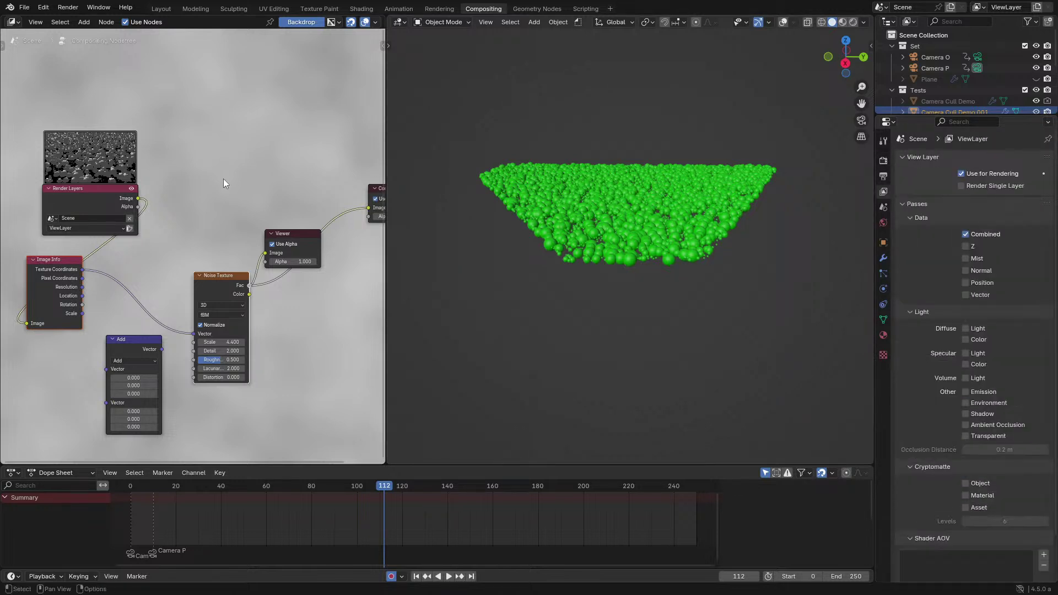
key(n)
click(378, 123)
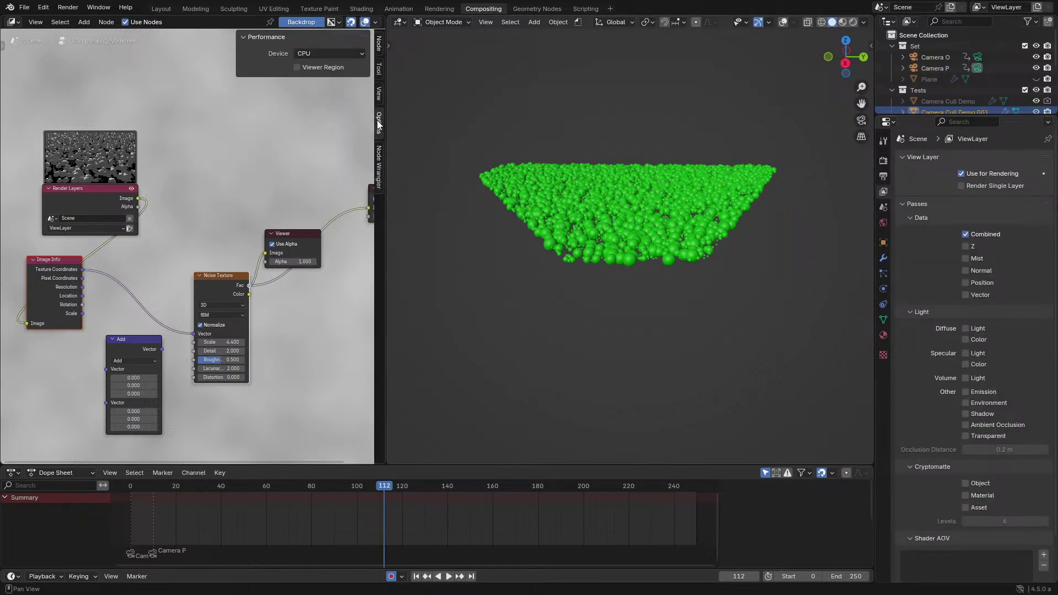
click(317, 71)
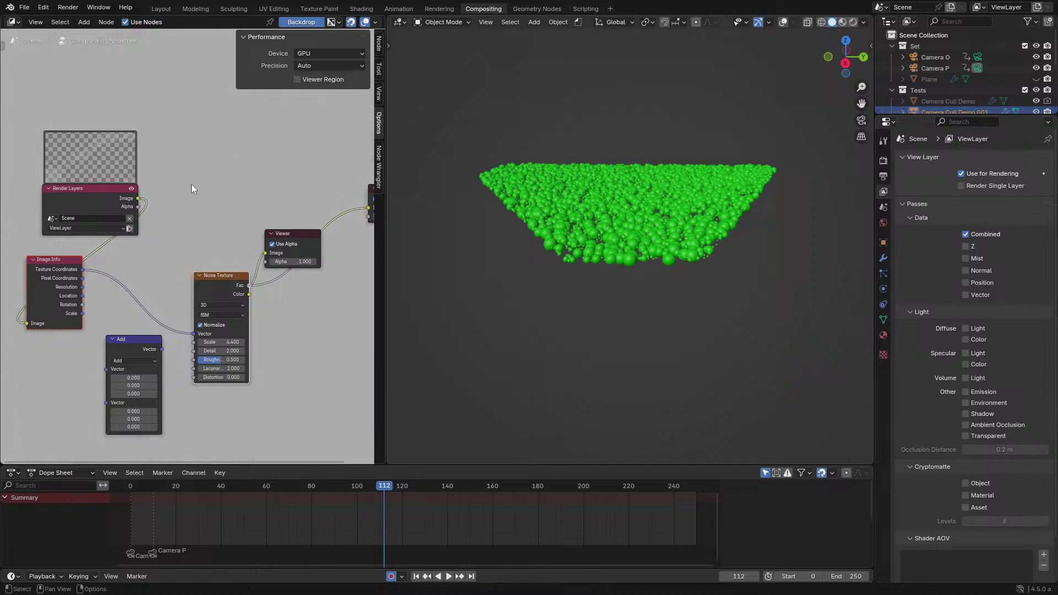
key(n)
Lower the Noise Texture's Scale to 0.1 while watching the backdrop.
scroll(194, 244, up, 2)
drag(228, 392, 203, 389)
scroll(247, 364, down, 4)
middle_drag(247, 365, 257, 298)
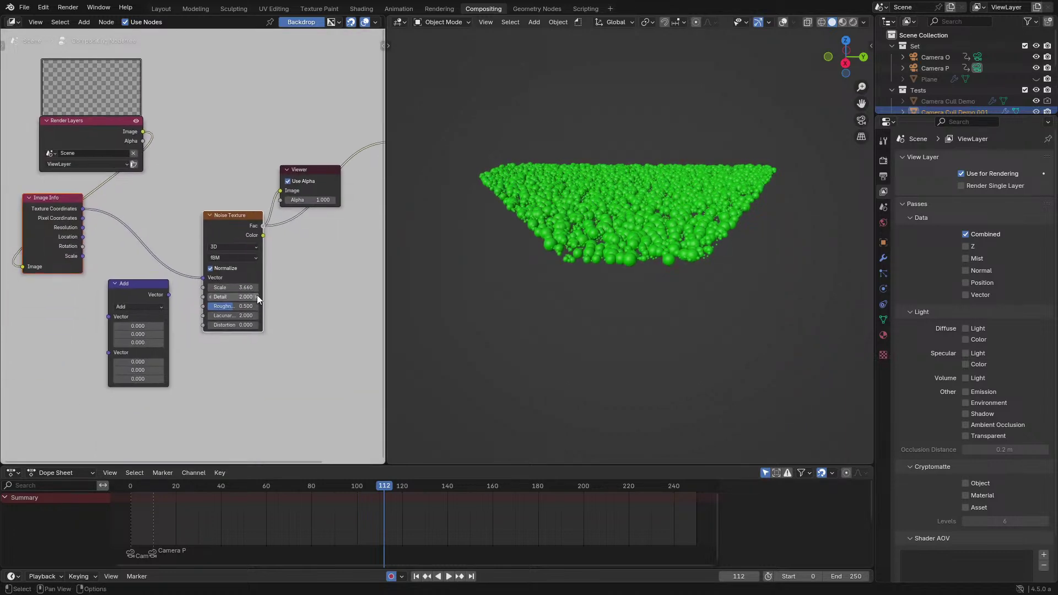
mouse_move(249, 288)
mouse_down()
mouse_move(240, 289)
mouse_move(262, 288)
mouse_move(244, 287)
mouse_up()
click(245, 285)
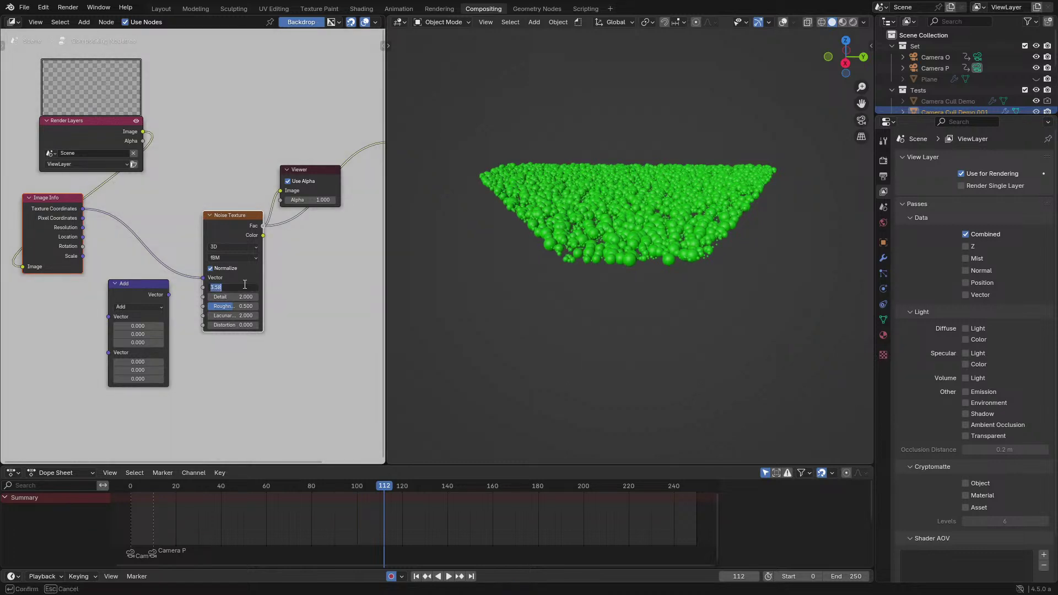
text(0.1)
key(Return)
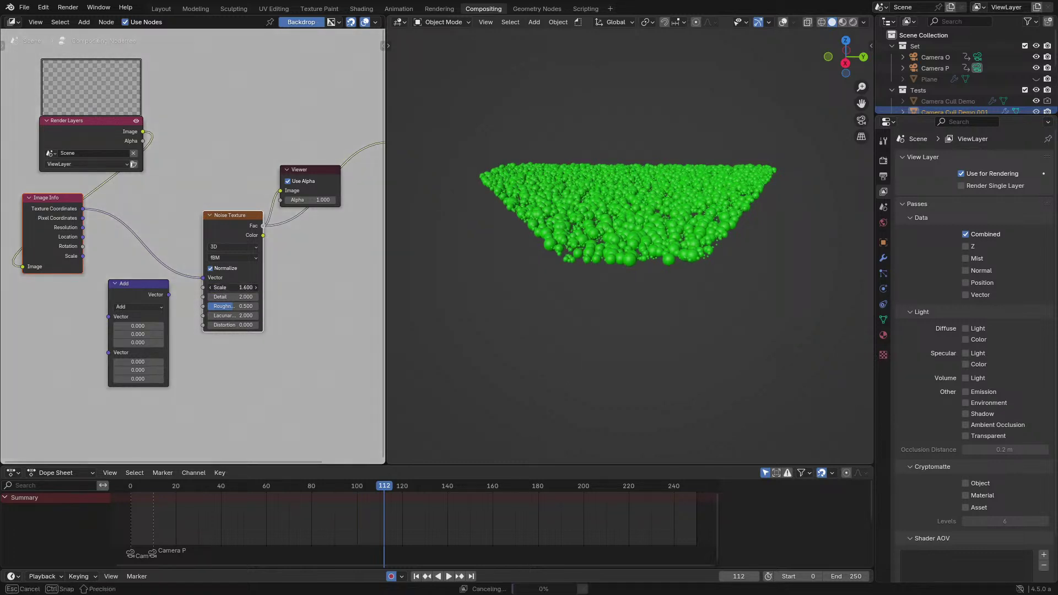
Raise the Noise Texture's Scale to 11.4 and disable Normalize.
scroll(246, 287, down, 2)
middle_drag(177, 309, 148, 328)
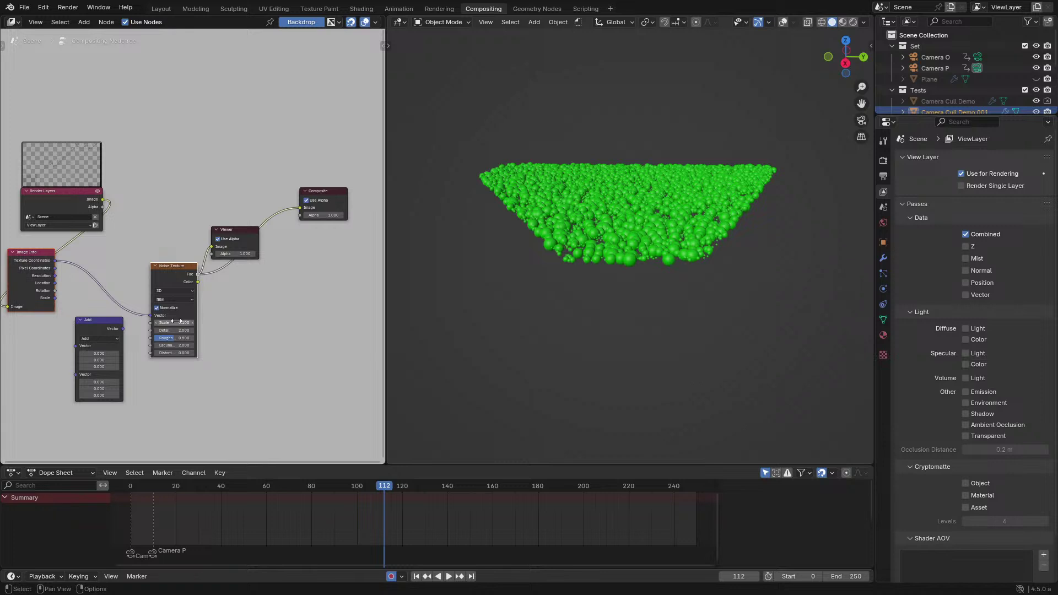
drag(176, 321, 261, 335)
click(164, 309)
scroll(184, 334, up, 2)
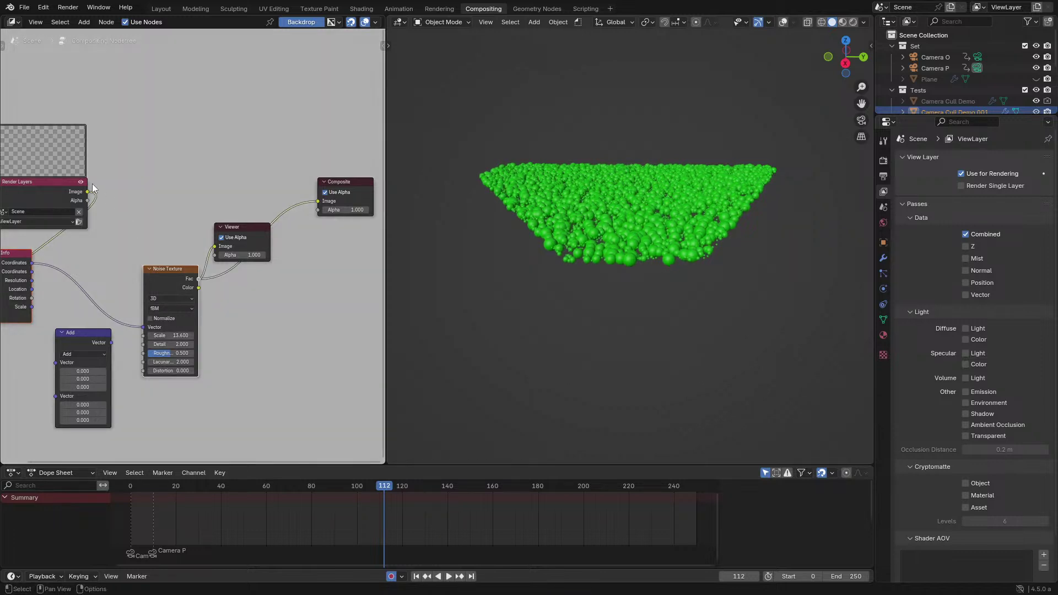
Raise the Noise Texture's Scale to 18.8 and preview its Color output through the Viewer.
drag(171, 335, 228, 335)
scroll(225, 331, down, 6)
middle_drag(236, 328, 283, 292)
scroll(283, 293, up, 6)
middle_drag(230, 239, 167, 302)
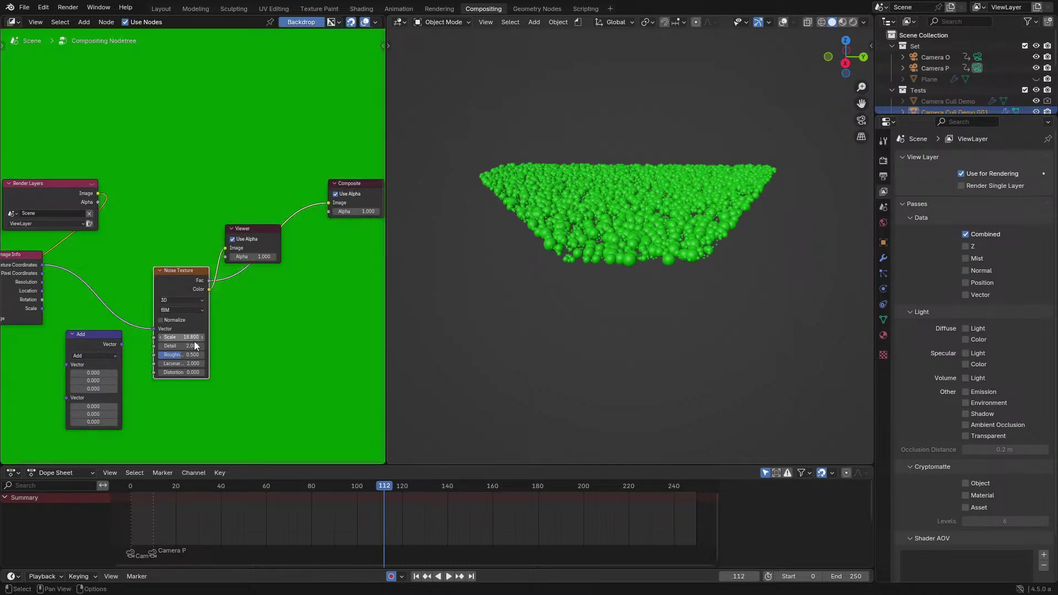
drag(190, 338, 176, 337)
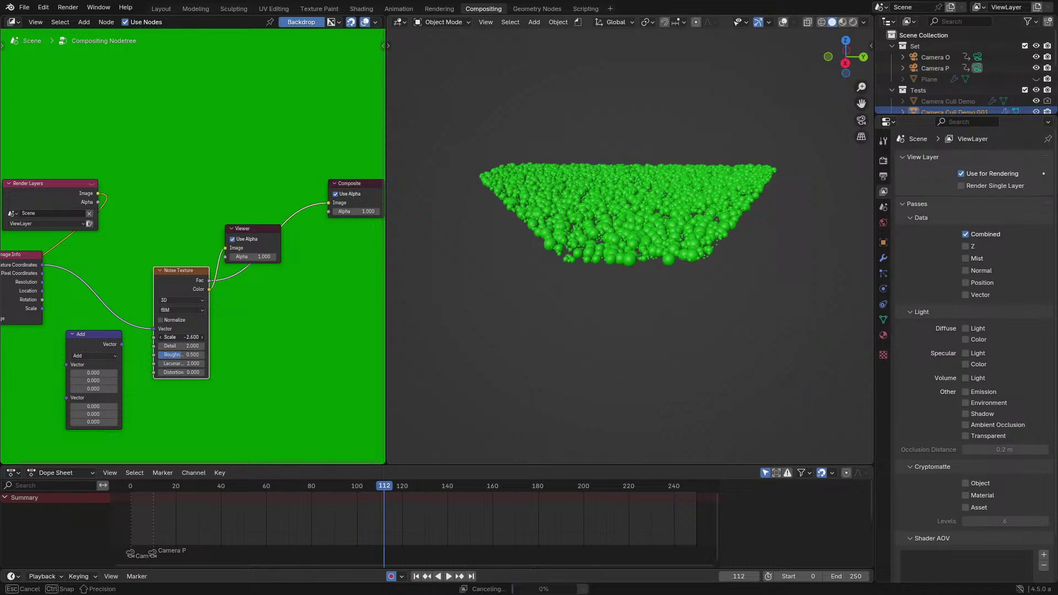
key(Escape)
Preview Image Info's outputs in the backdrop through the Viewer.
scroll(206, 324, down, 4)
scroll(157, 311, up, 7)
middle_drag(59, 281, 166, 281)
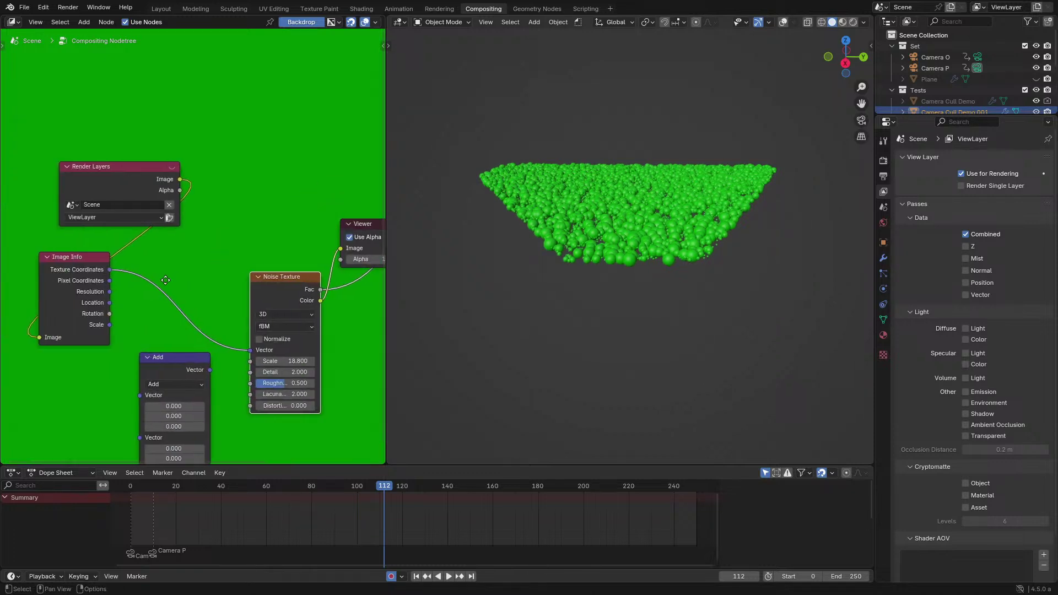
ctrl+shift+click(96, 275)
scroll(245, 271, down, 2)
mouse_move(246, 271)
middle_down()
mouse_move(48, 302)
mouse_move(242, 282)
middle_up()
scroll(115, 293, up, 5)
scroll(96, 292, down, 4)
middle_drag(96, 292, 171, 300)
Maximize the node editor and switch the Viewer through Image Info's outputs, ending on Texture Coordinates.
key(ctrl+space)
scroll(523, 308, down, 5)
middle_drag(462, 324, 331, 334)
scroll(330, 335, up, 2)
scroll(355, 331, up, 2)
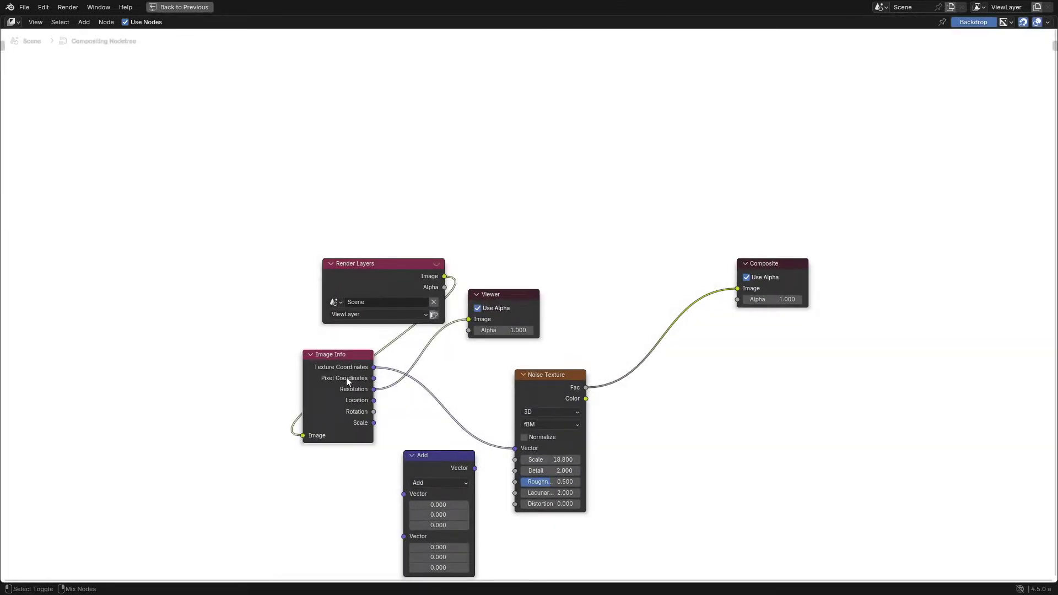
ctrl+shift+click(347, 379)
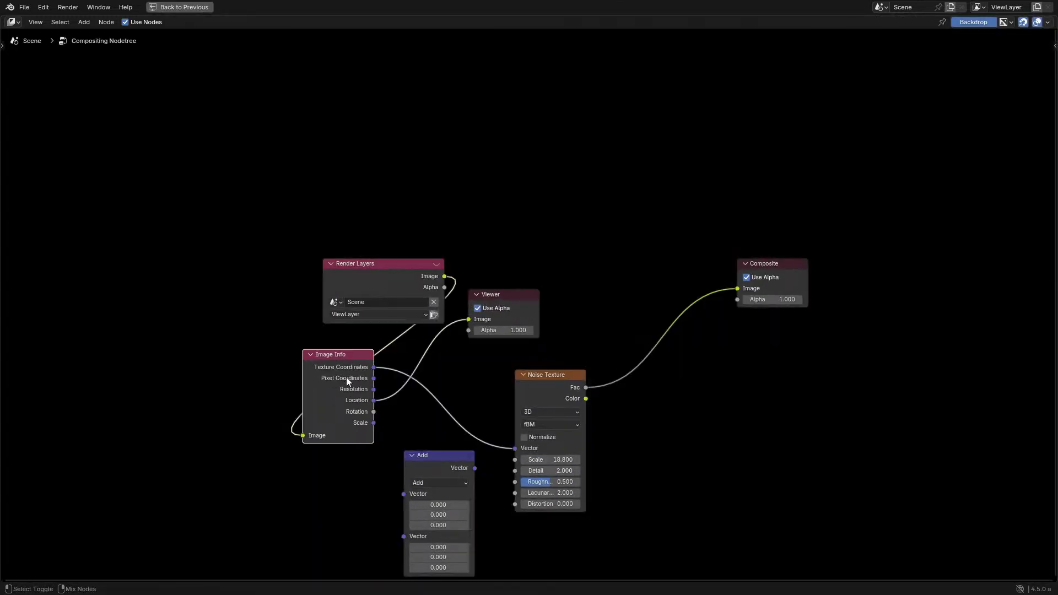
ctrl+shift+click(347, 379)
ctrl+shift+click(347, 379)
ctrl+shift+click(346, 377)
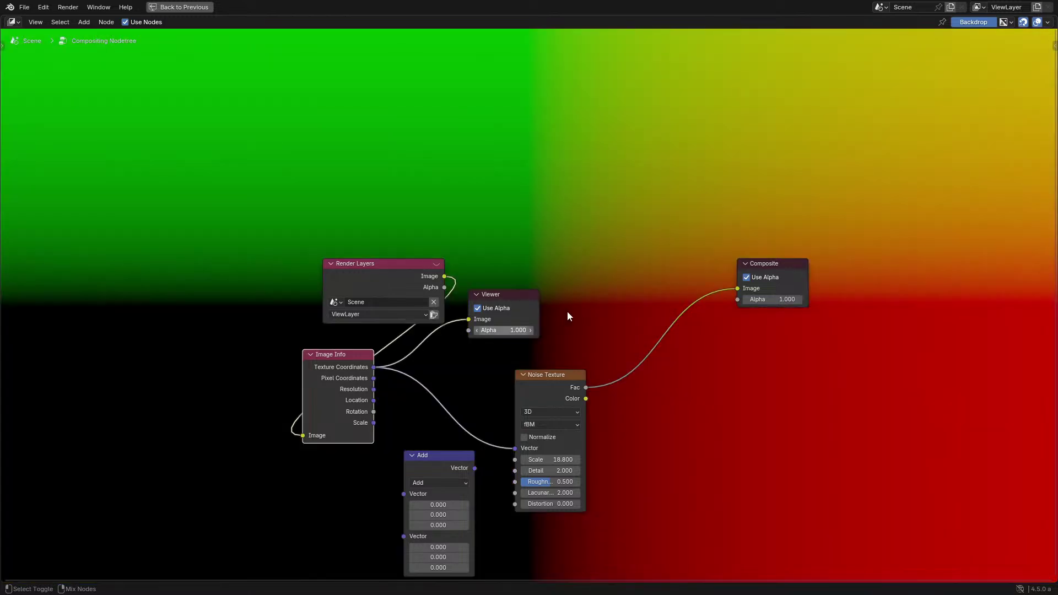
Cycle the Viewer repeatedly through Image Info's outputs to compare their backdrops, returning to Texture Coordinates.
ctrl+shift+click(317, 384)
ctrl+shift+click(318, 384)
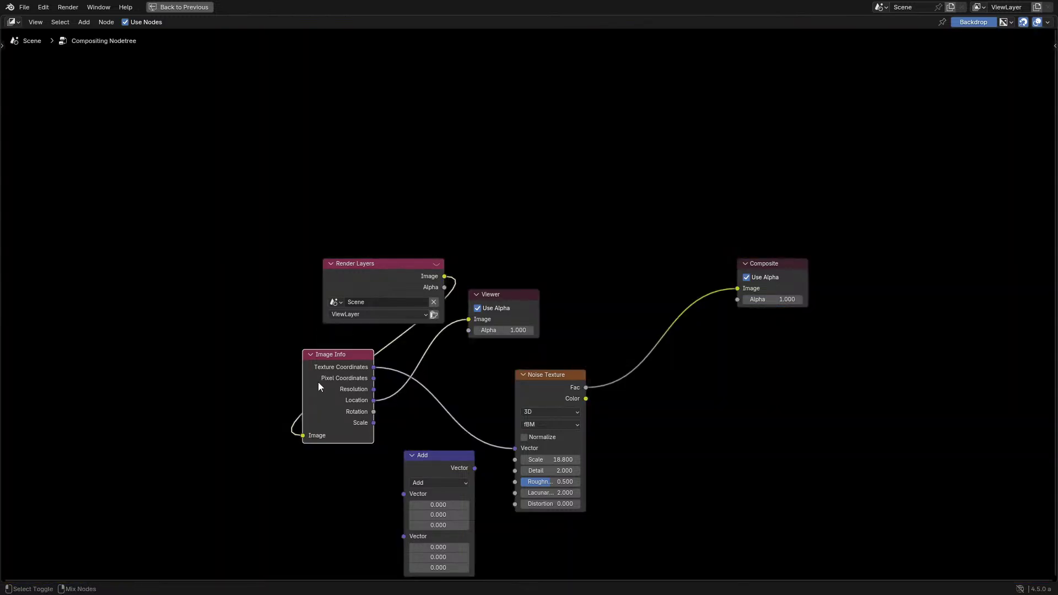
ctrl+shift+click(318, 384)
ctrl+shift+click(318, 384)
ctrl+shift+click(318, 384)
ctrl+shift+click(318, 382)
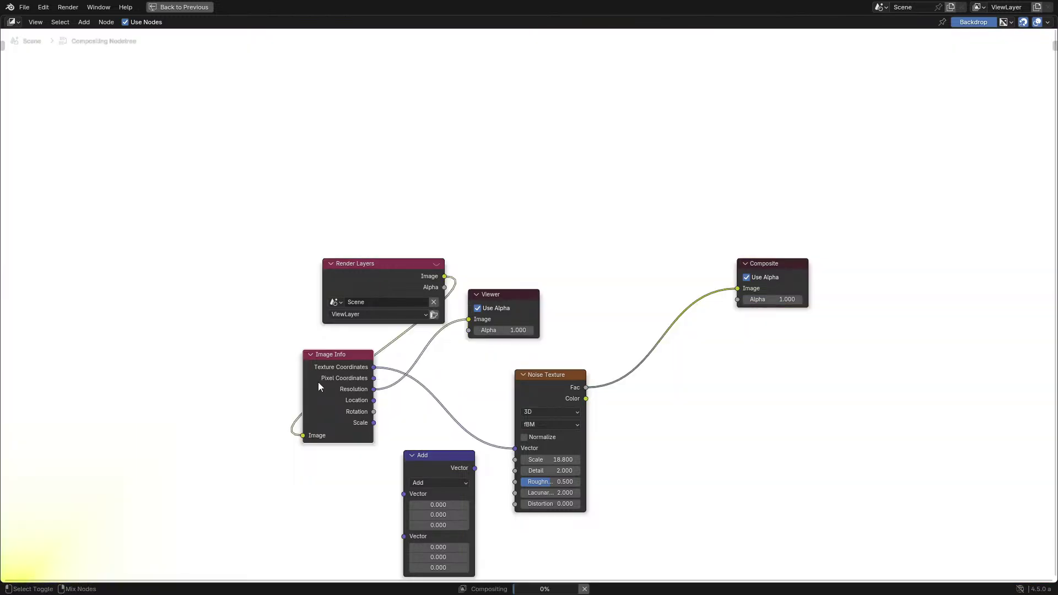
ctrl+shift+click(319, 383)
ctrl+shift+click(319, 383)
ctrl+shift+click(318, 382)
ctrl+shift+click(318, 382)
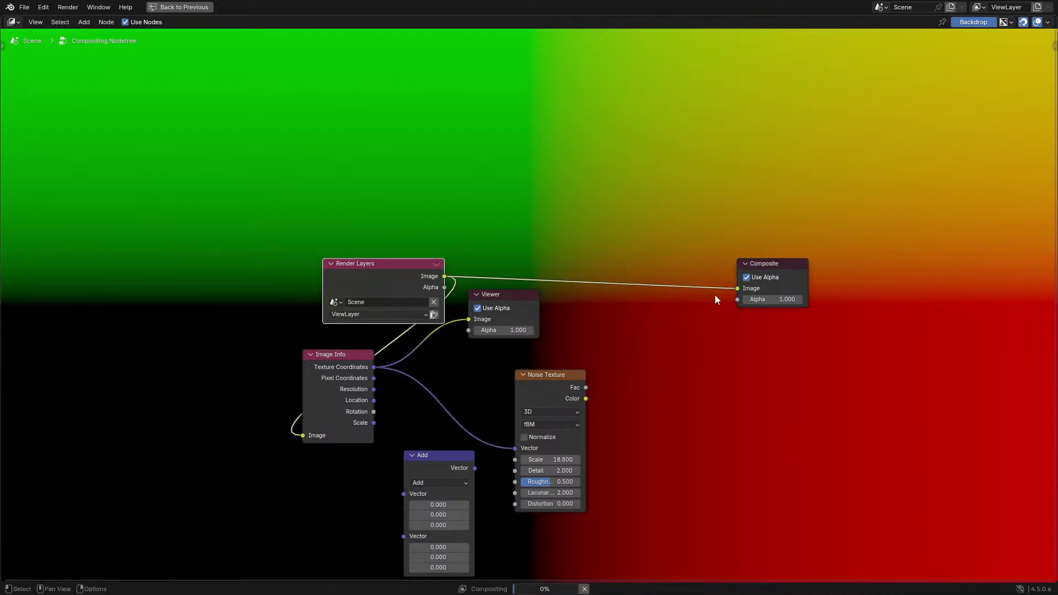
Delete the Viewer, Noise Texture, Image Info and Add nodes, leaving only Render Layers and Composite.
drag(494, 266, 628, 507)
key(x)
drag(219, 356, 441, 514)
key(x)
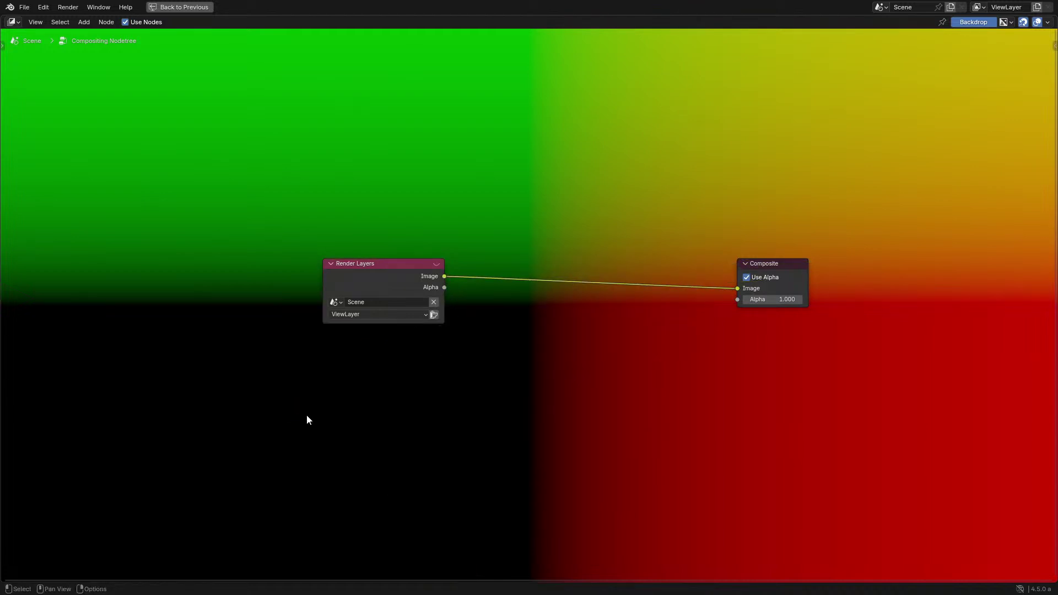
Restore the split layout, switch the viewport to Rendered shading and set its compositor option to Disabled.
key(ctrl+space)
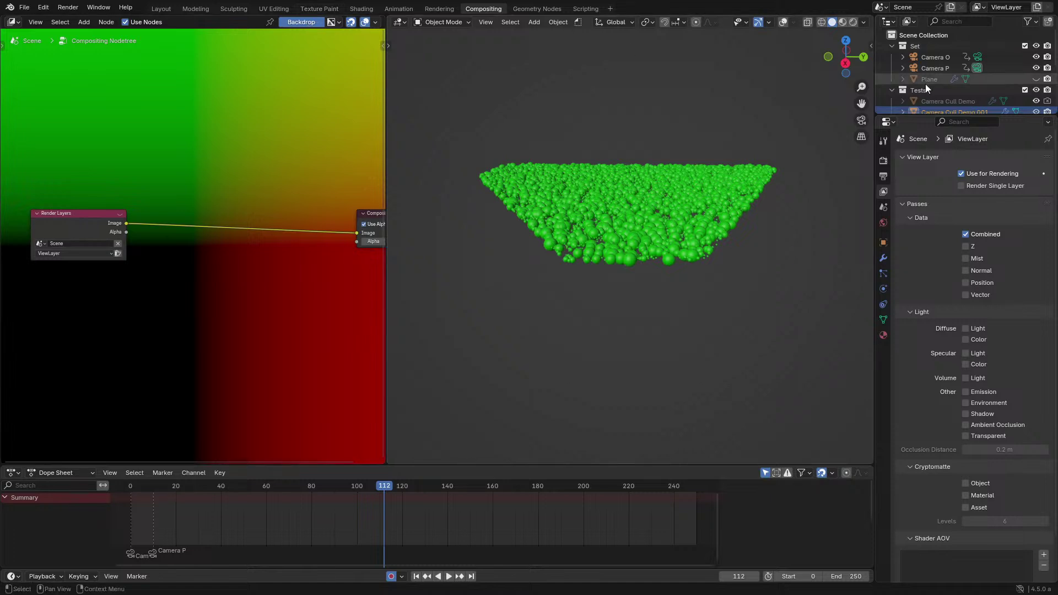
click(863, 23)
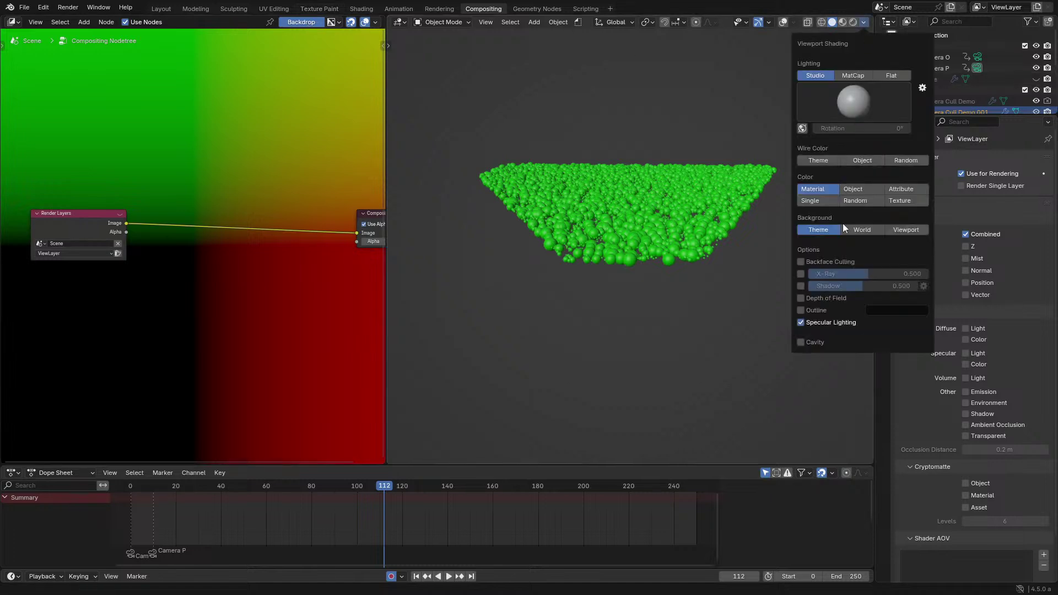
click(856, 20)
click(852, 23)
click(865, 22)
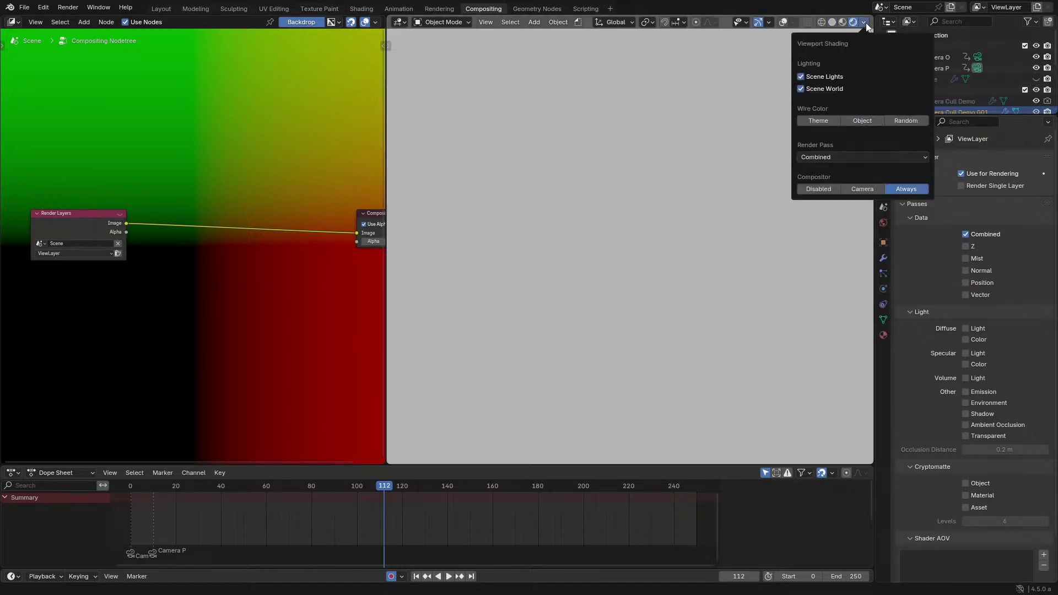
click(864, 23)
click(819, 190)
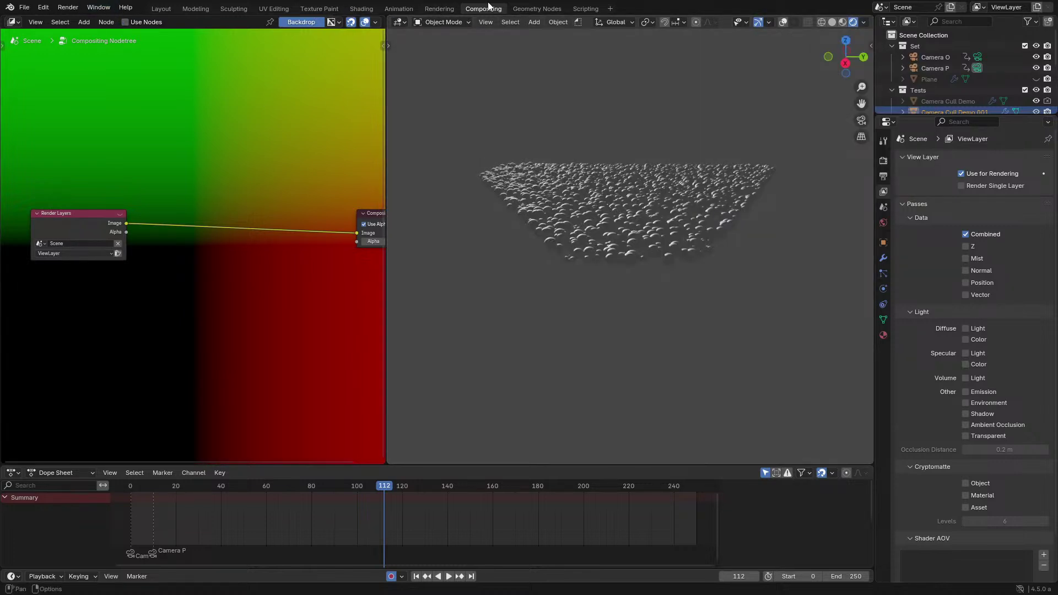
Open the Geometry Nodes workspace and play the animation, viewing the sphere field from outside and through the active camera.
click(527, 8)
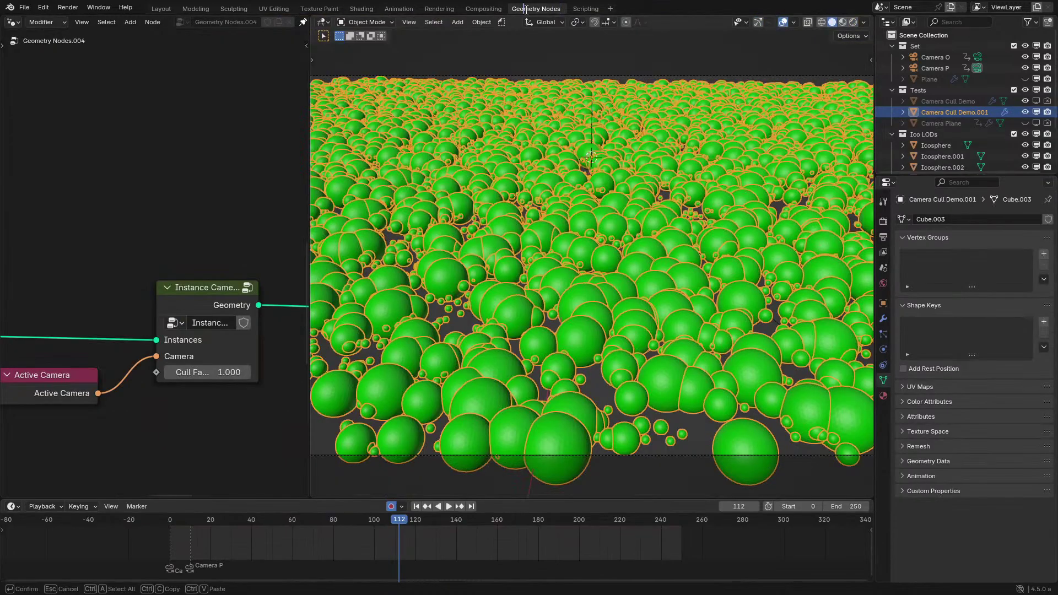
scroll(194, 218, down, 2)
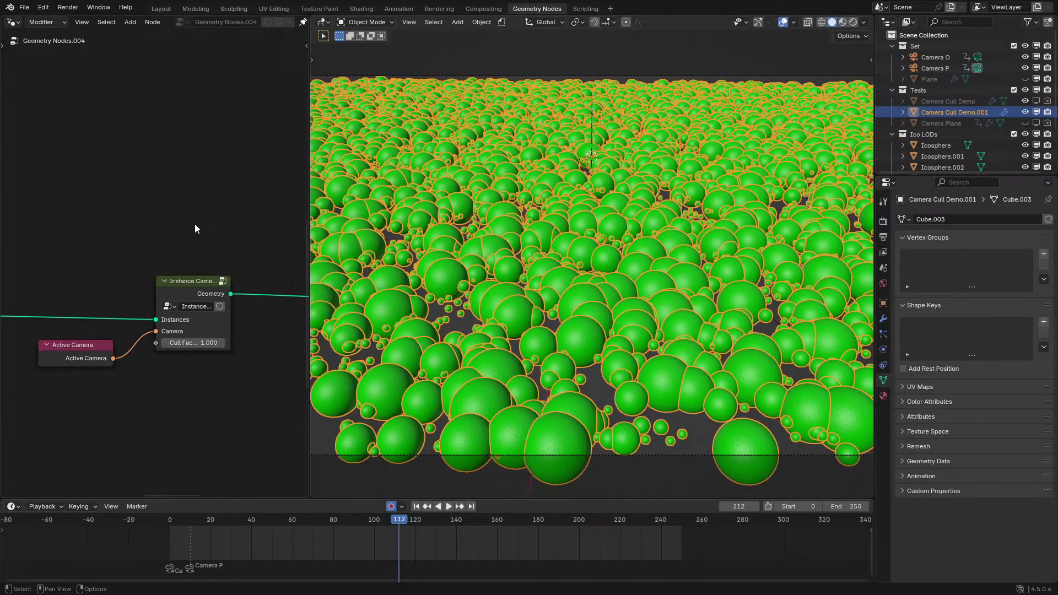
middle_drag(194, 224, 201, 224)
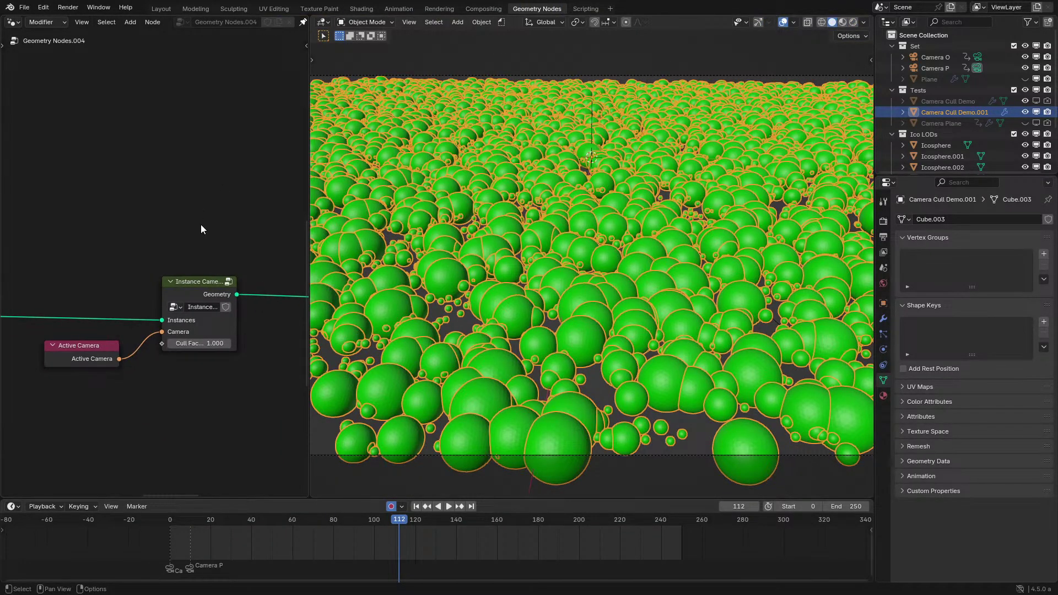
ctrl+scroll(226, 216, right, 2)
key(space)
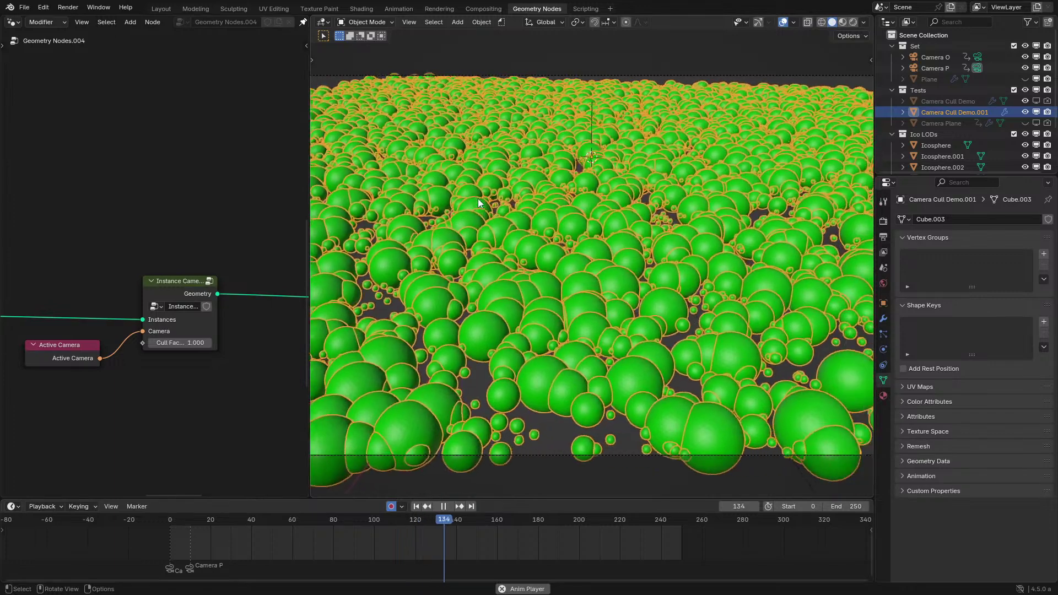
scroll(524, 194, down, 4)
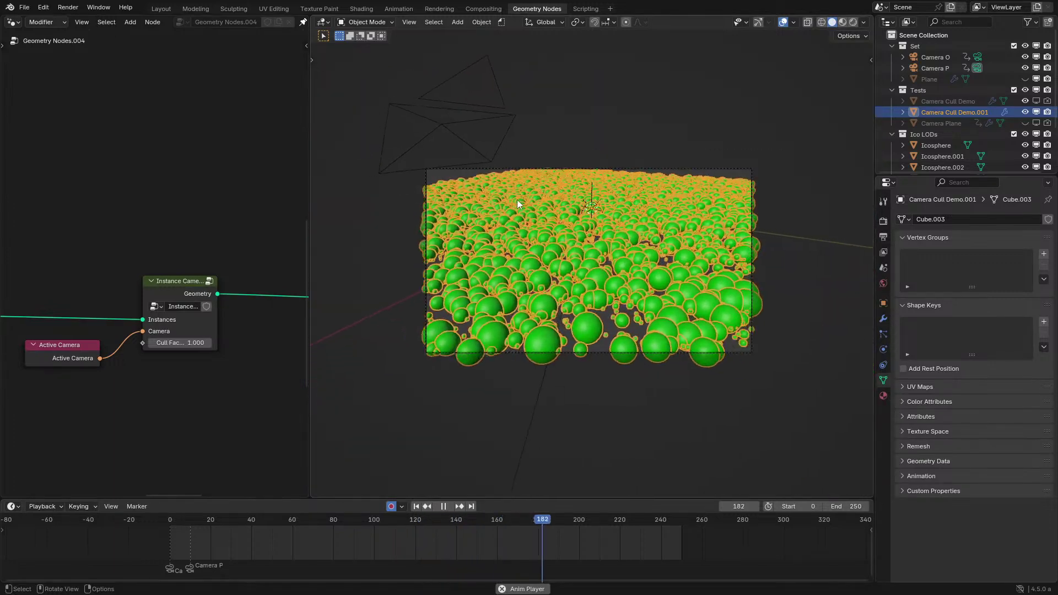
middle_drag(517, 199, 475, 240)
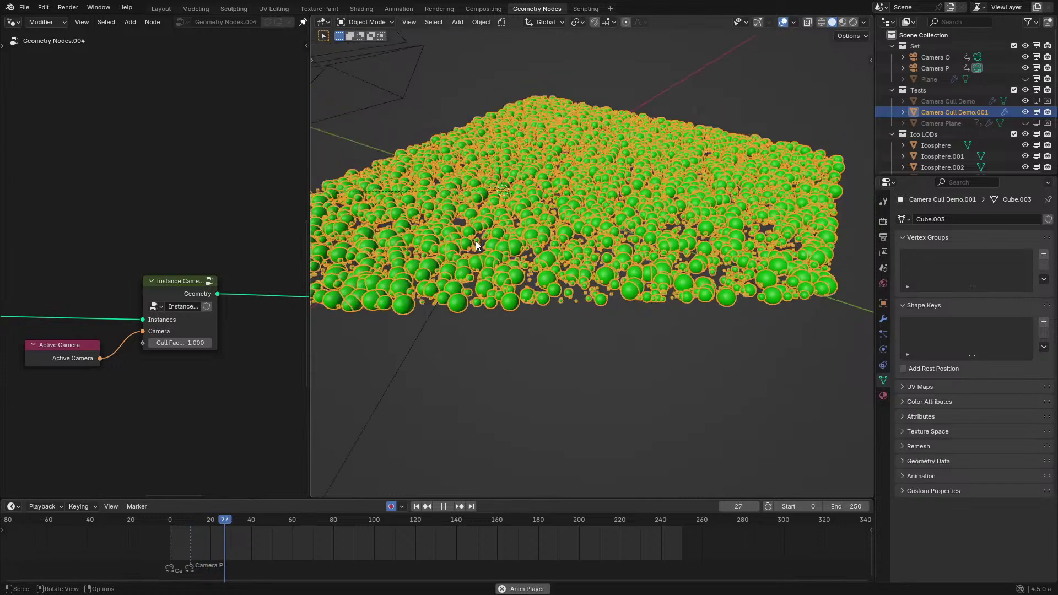
key(KP_0)
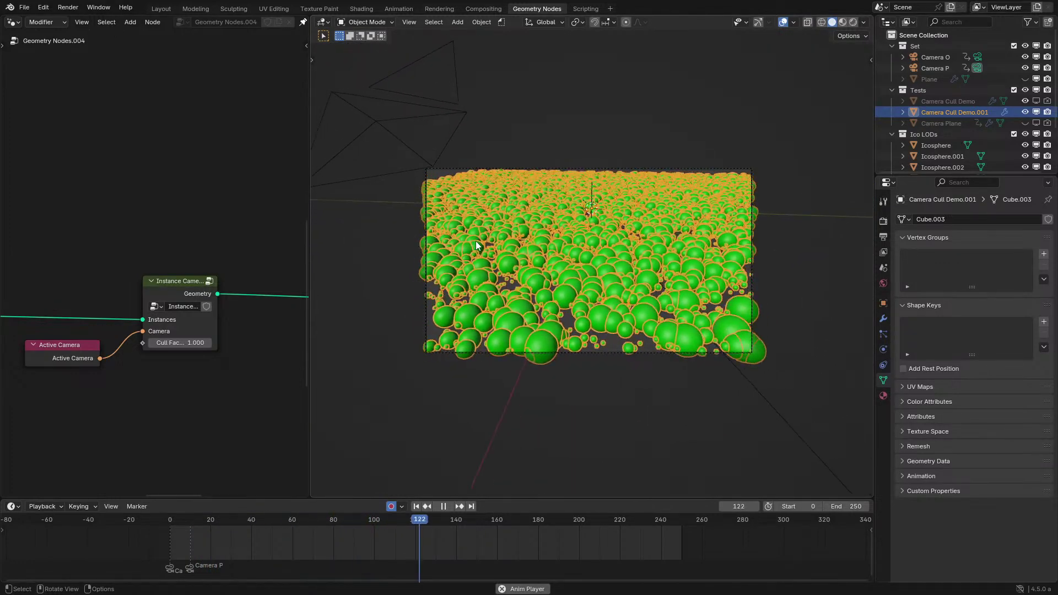
key(Home)
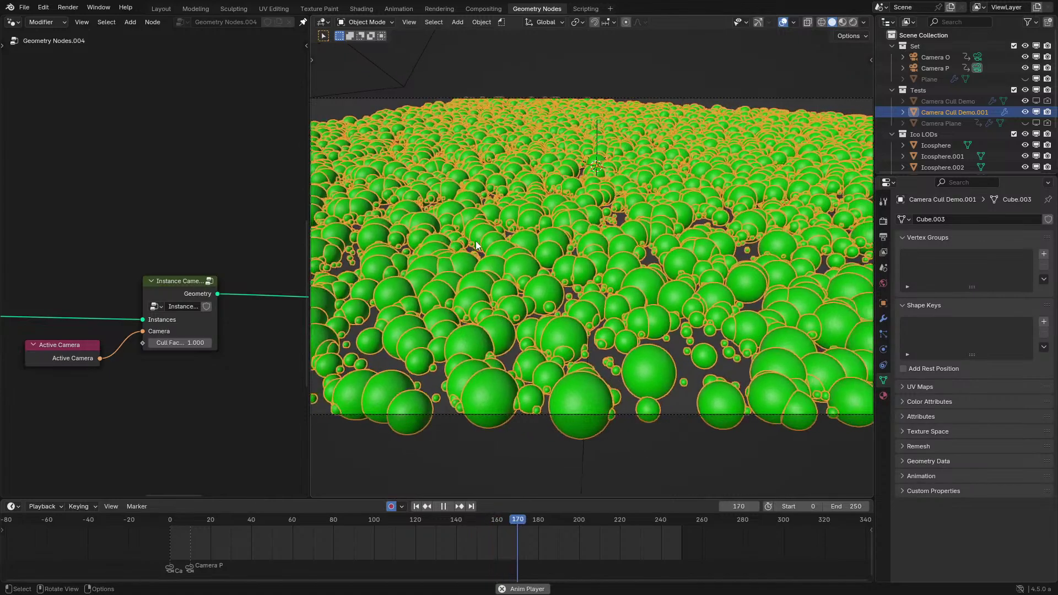
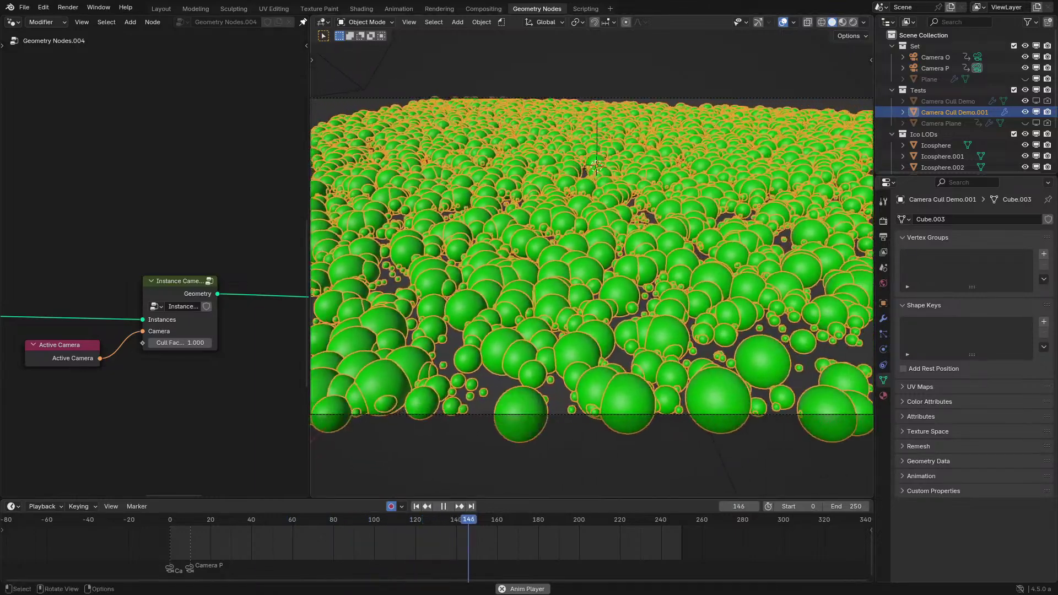
Select the Active Camera node and examine the camera culling from outside the camera, then pause playback in camera view.
mouse_move(82, 355)
mouse_down()
mouse_move(179, 387)
mouse_move(207, 362)
mouse_move(101, 360)
mouse_up()
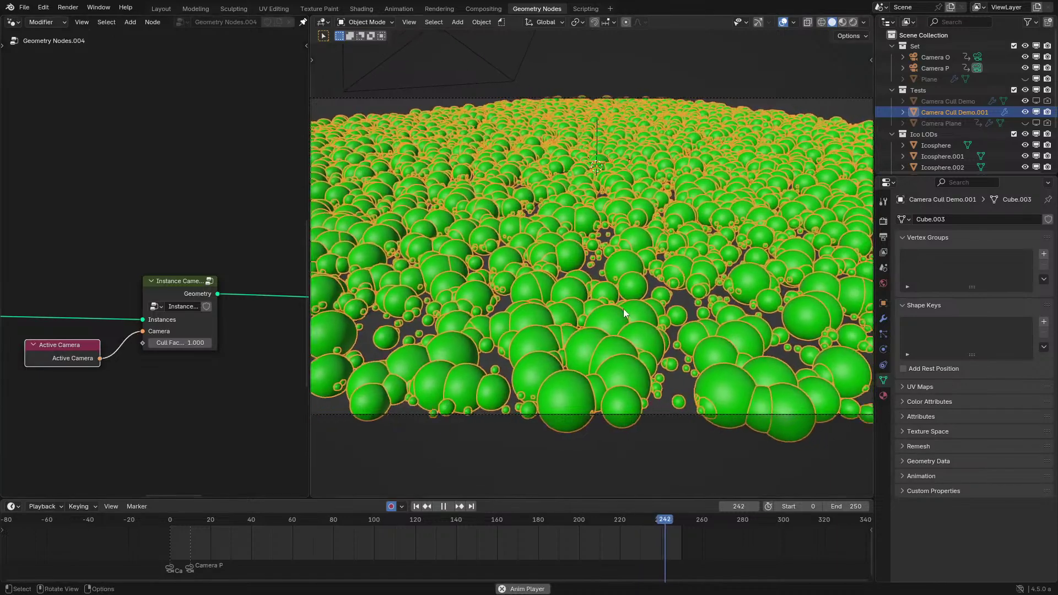
mouse_move(650, 292)
middle_down()
mouse_move(637, 296)
mouse_move(647, 292)
middle_up()
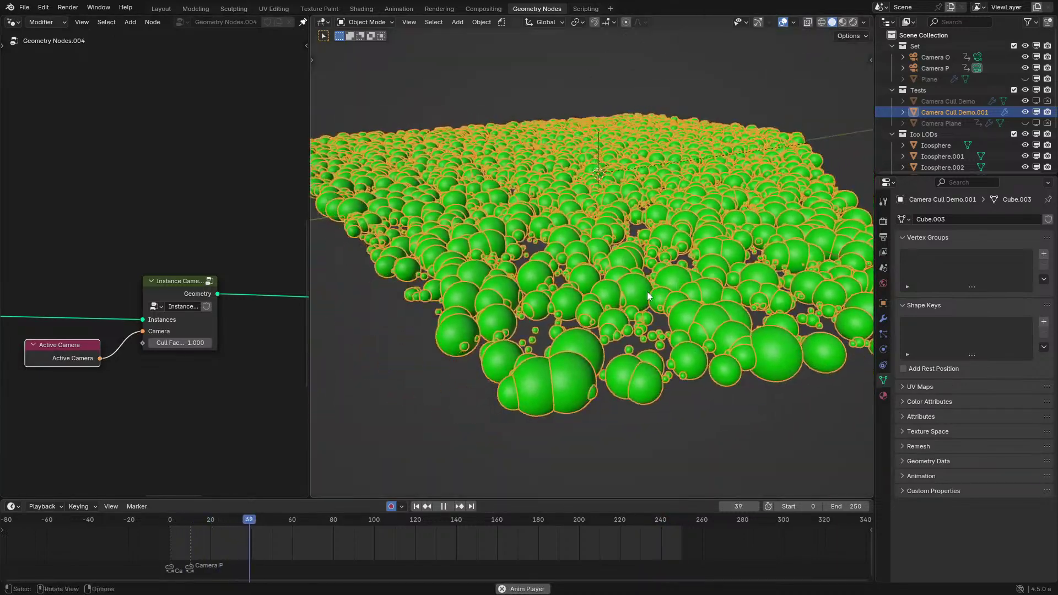
scroll(646, 292, down, 5)
key(KP_0)
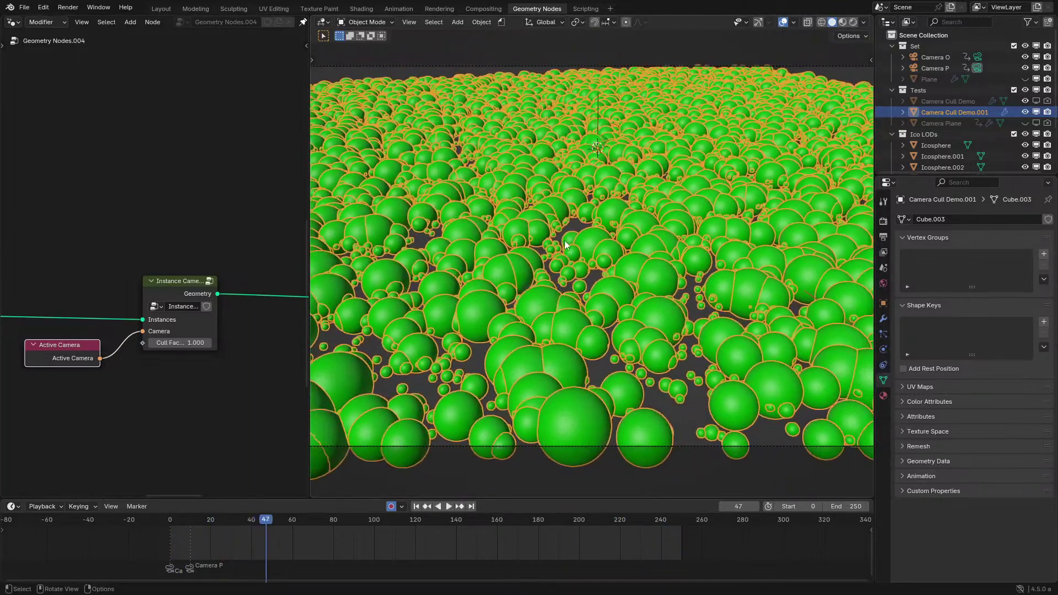
middle_drag(536, 286, 570, 273)
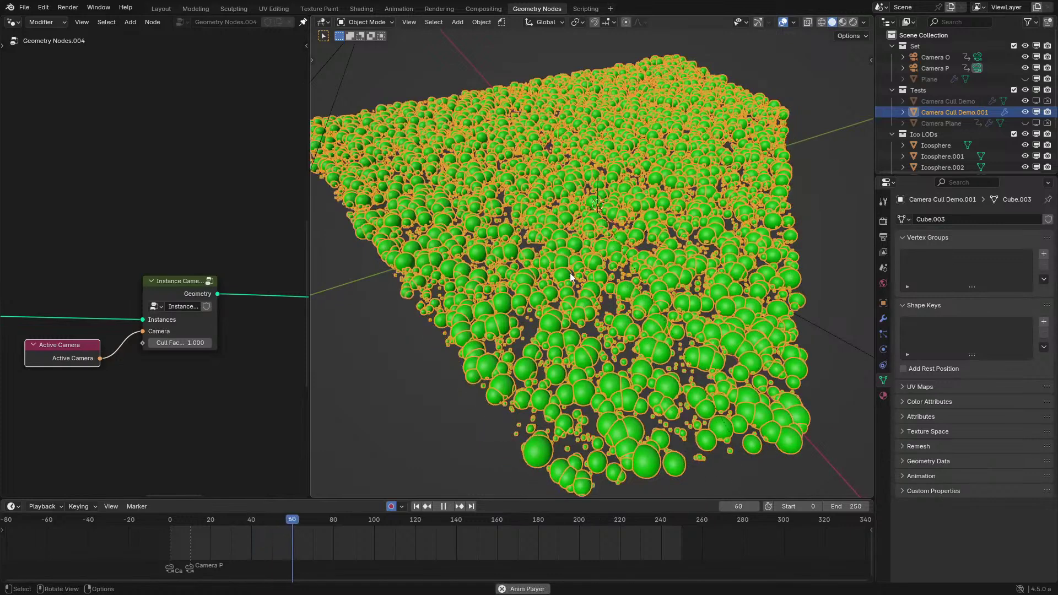
key(KP_0)
key(space)
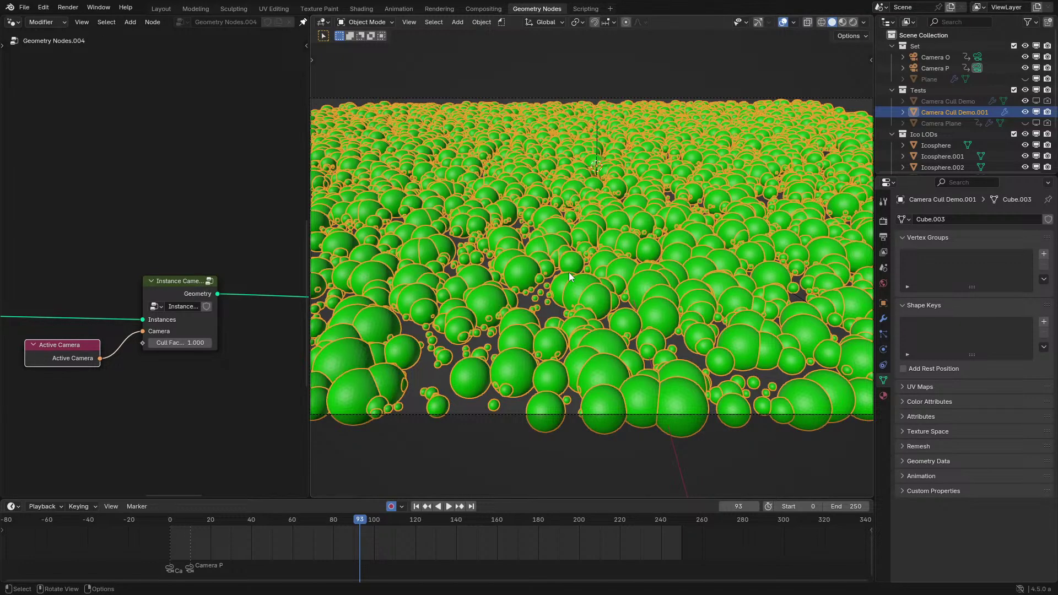
Resume playback and orbit outside the camera to examine the culled sphere field, returning to camera view.
key(space)
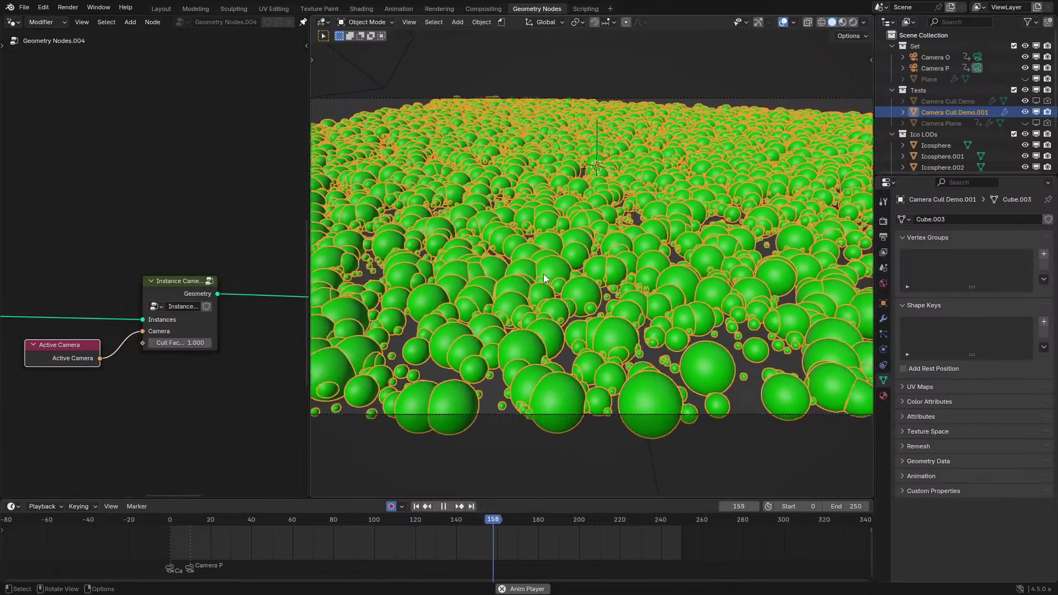
key(space)
middle_drag(586, 251, 497, 256)
key(space)
key(space)
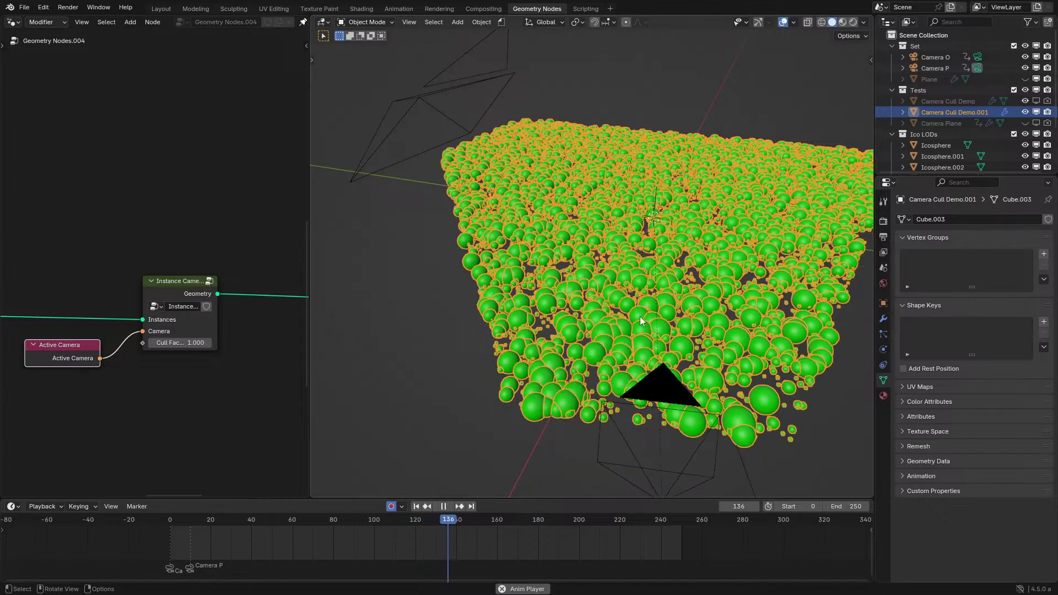
shift+middle_drag(648, 320, 567, 307)
key(KP_0)
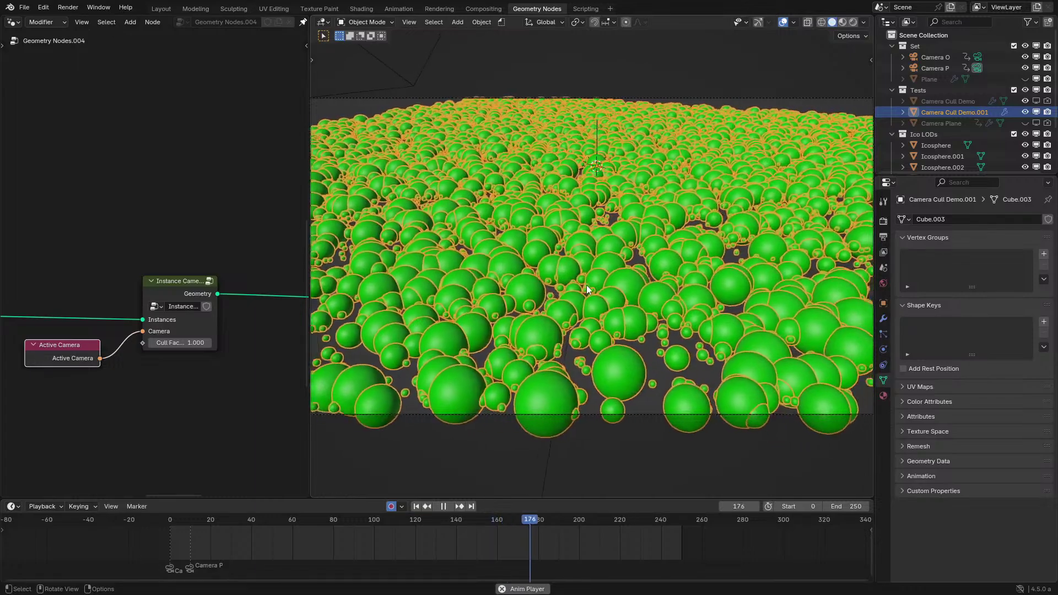
Inspect the spheres up close from outside the camera during playback and return to the camera view.
key(space)
middle_drag(636, 201, 629, 222)
key(space)
scroll(621, 240, up, 5)
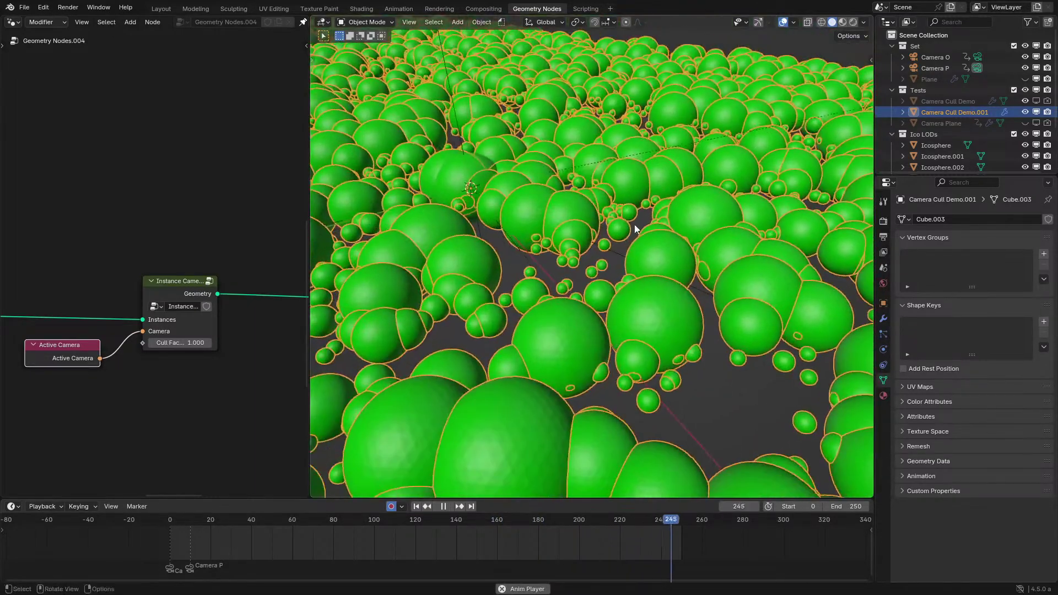
key(KP_0)
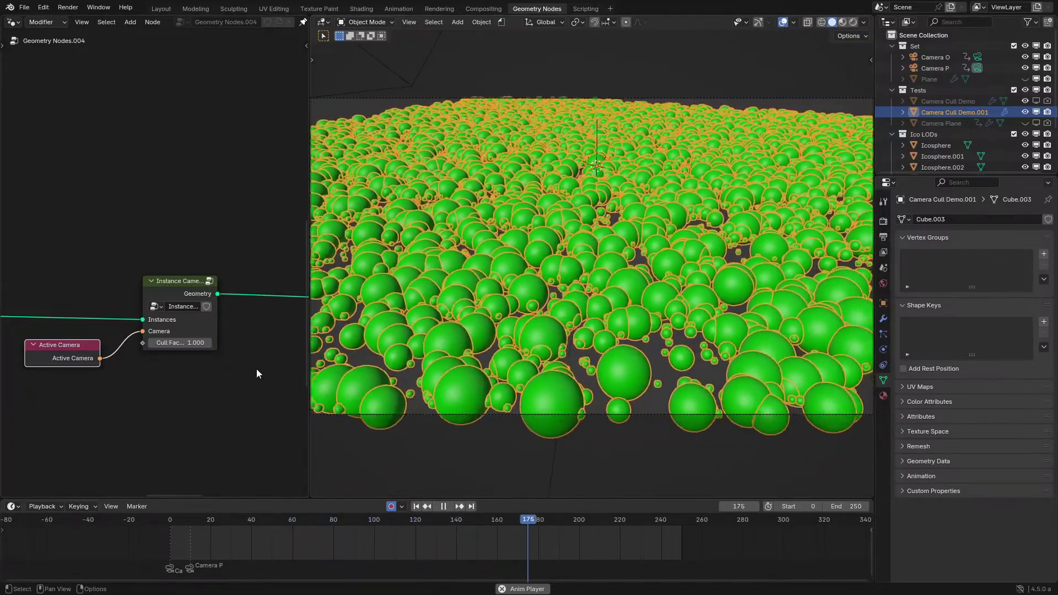
Maximize the node editor, inspect the Instance Camera Culling group's internal nodes, then exit the group and restore the layout.
key(ctrl+space)
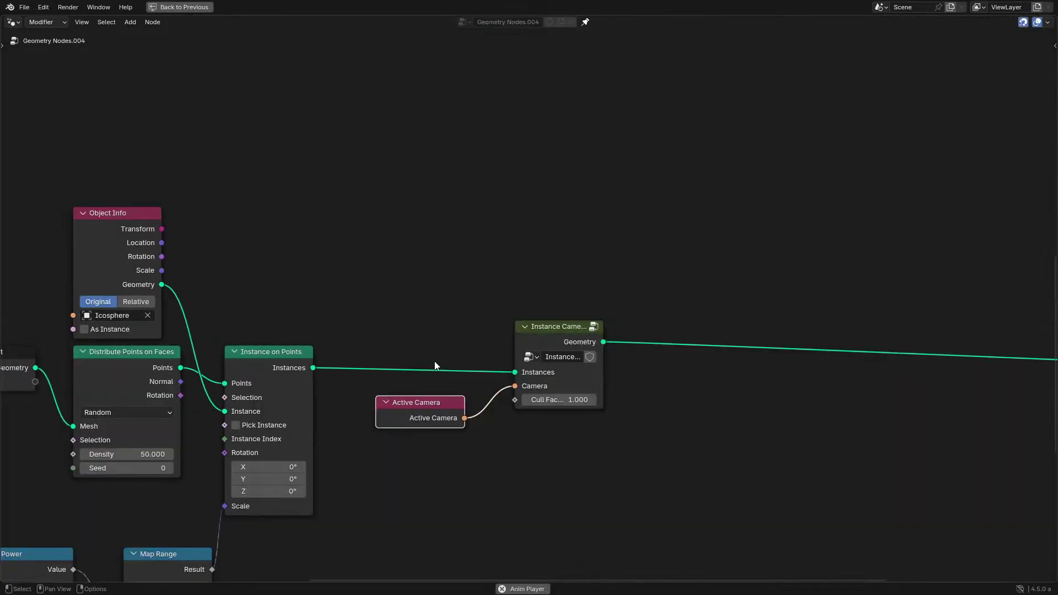
scroll(496, 346, up, 4)
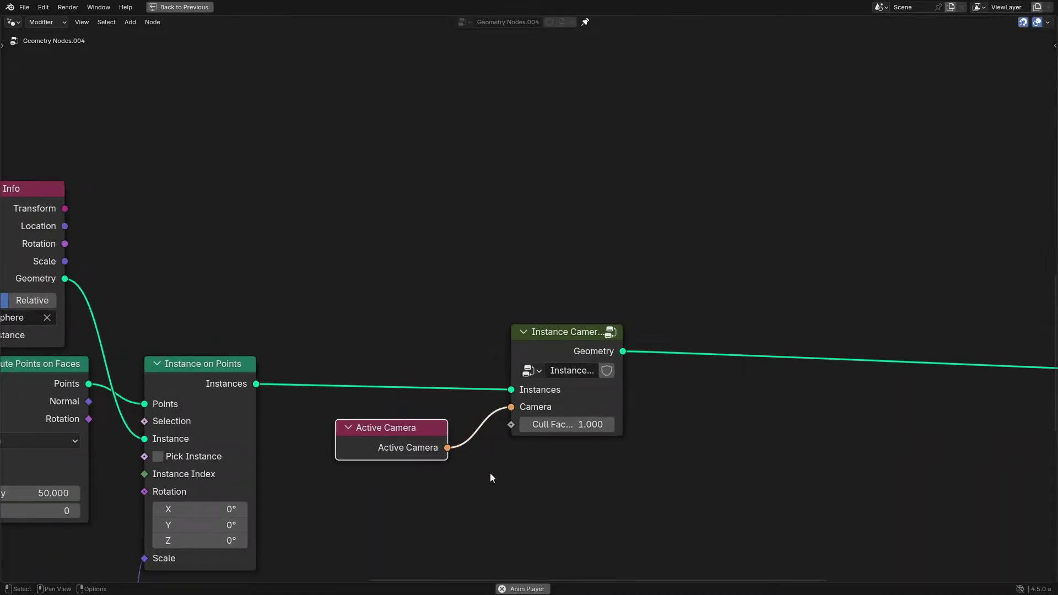
middle_drag(490, 474, 512, 335)
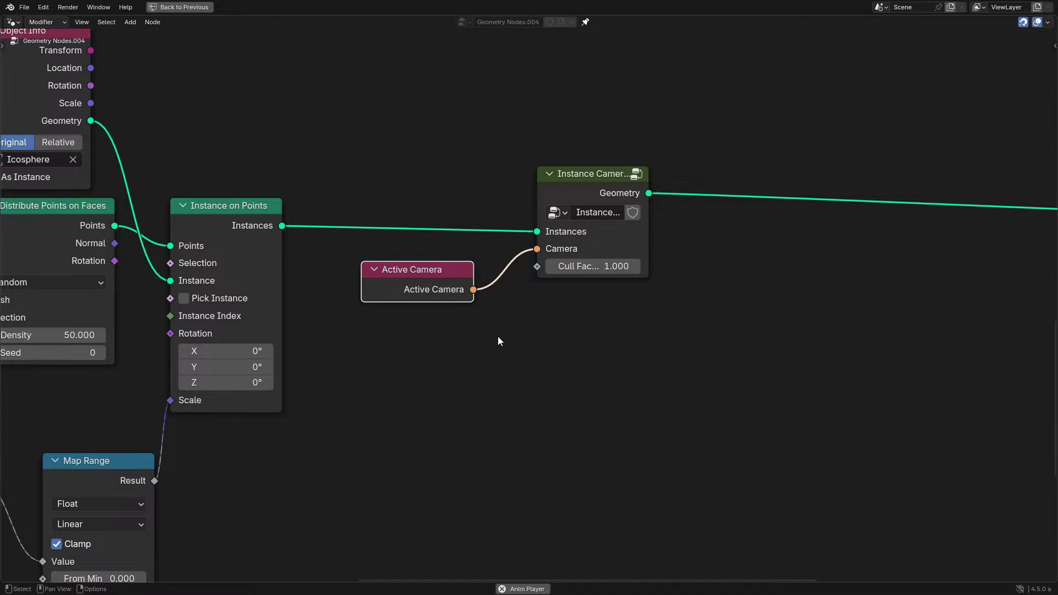
click(587, 199)
key(Tab)
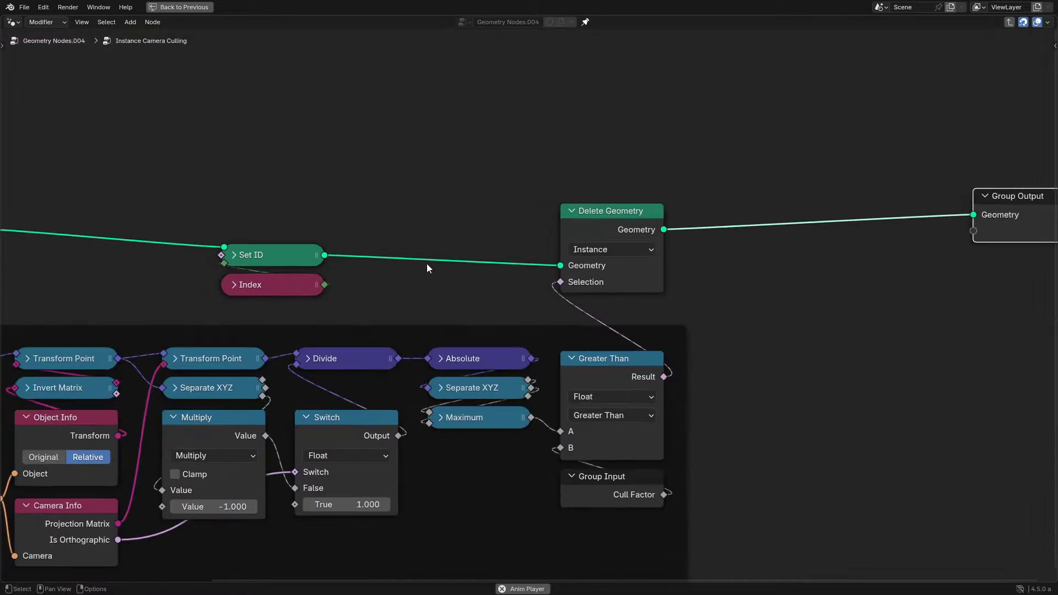
key(Home)
scroll(472, 404, up, 3)
key(g)
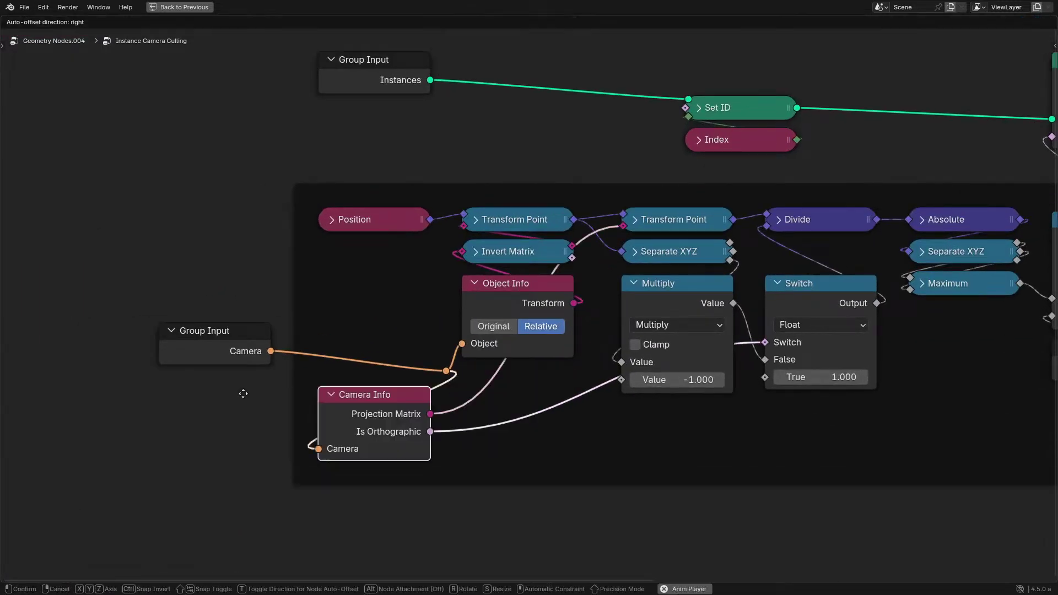
right_click(492, 267)
key(Tab)
middle_drag(372, 227, 296, 276)
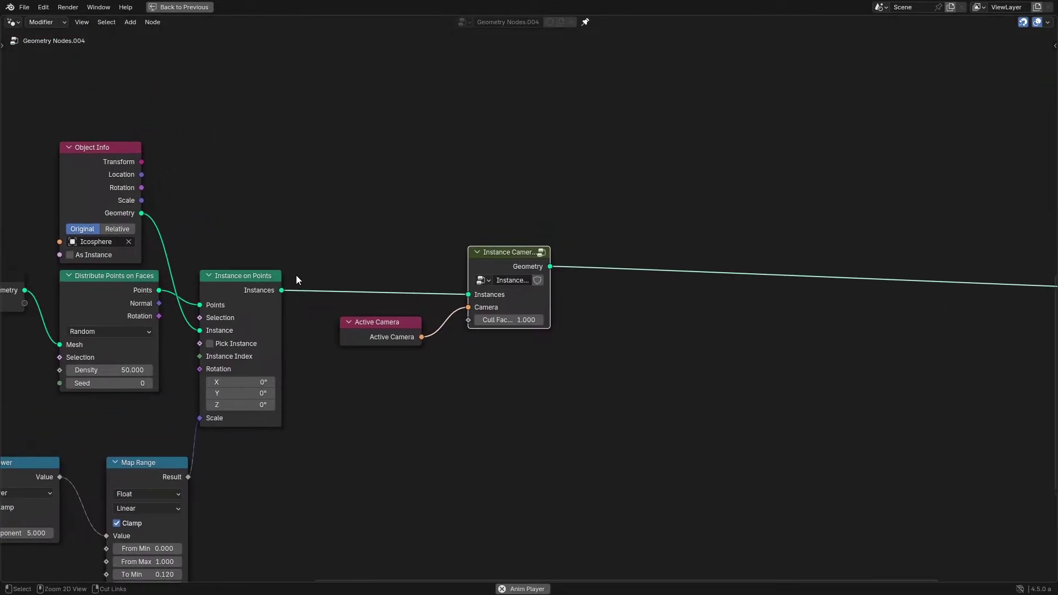
key(ctrl+space)
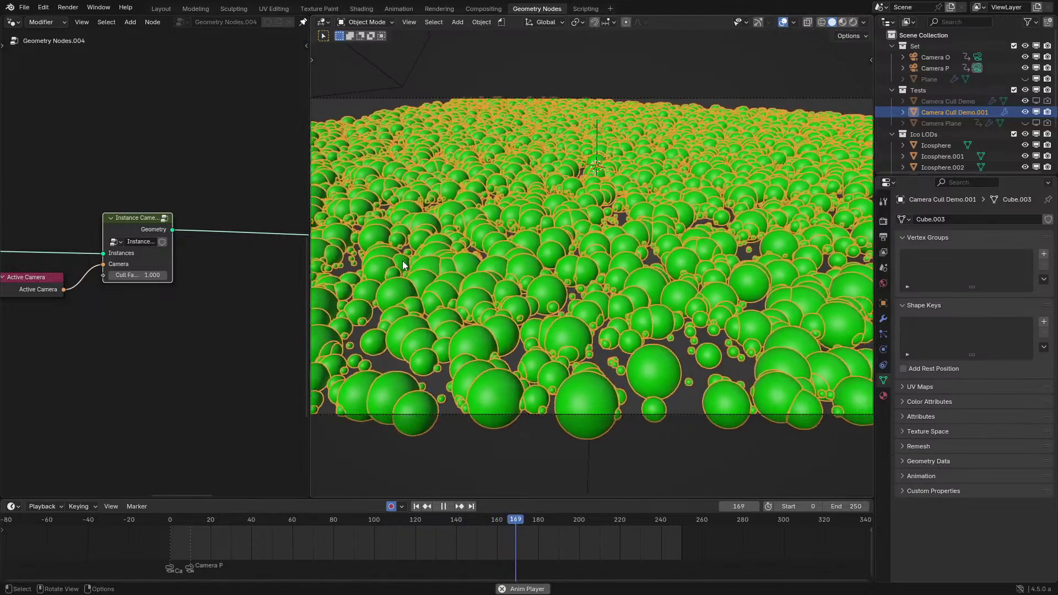
Try adjusting the Cull Factor on the Instance Camera Culling node while watching the animation playback.
drag(145, 274, 177, 275)
key(Escape)
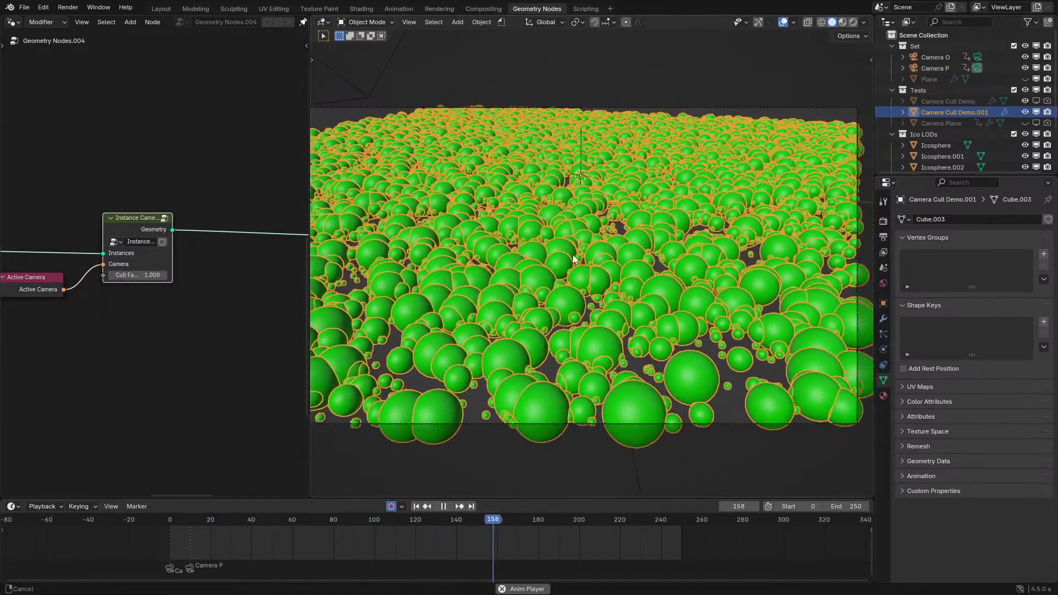
key(space)
key(space)
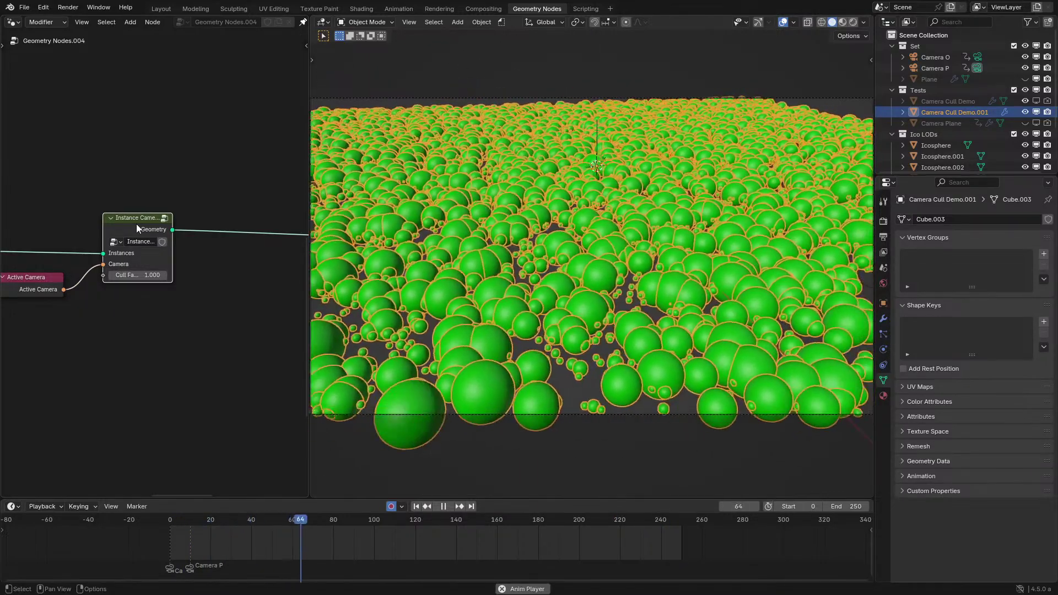
Inside the Instance Camera Culling group, move the Instances Group Input, Set ID and Index nodes closer to Delete Geometry.
key(Tab)
key(ctrl+space)
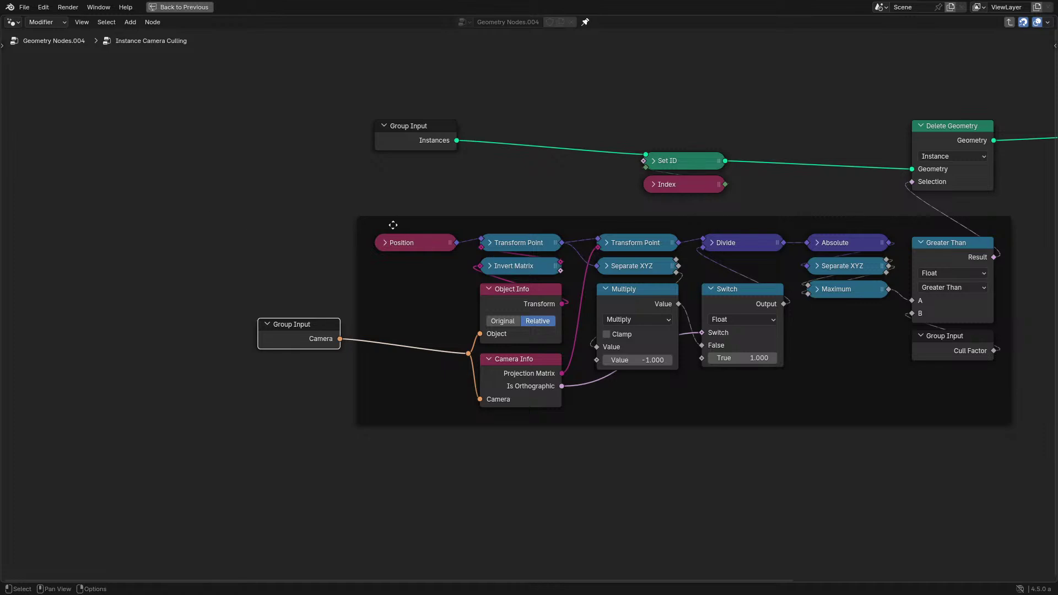
middle_drag(393, 225, 247, 228)
scroll(248, 228, up, 2)
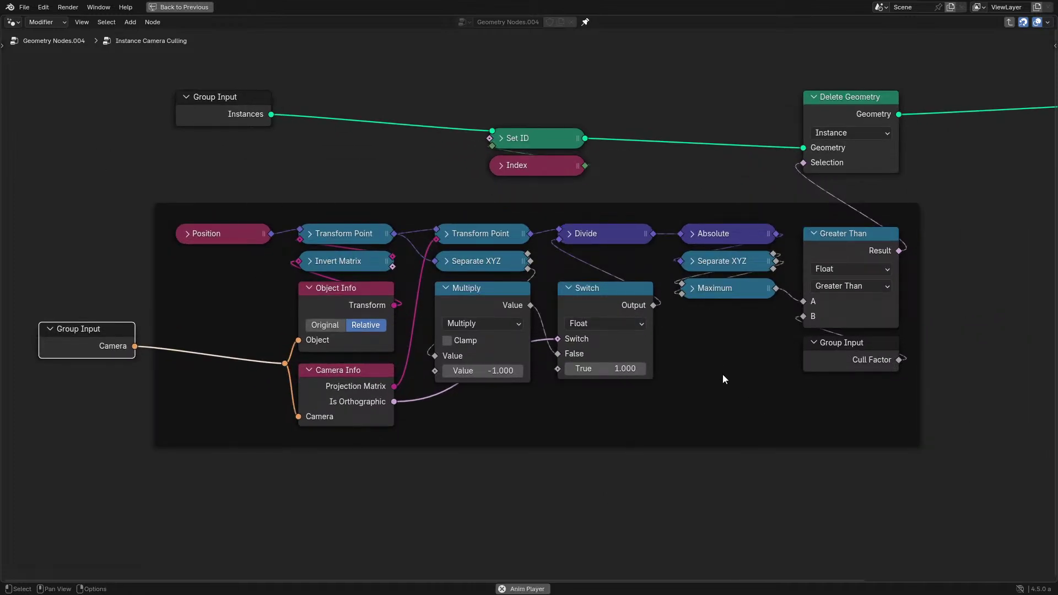
drag(388, 130, 544, 176)
key(g)
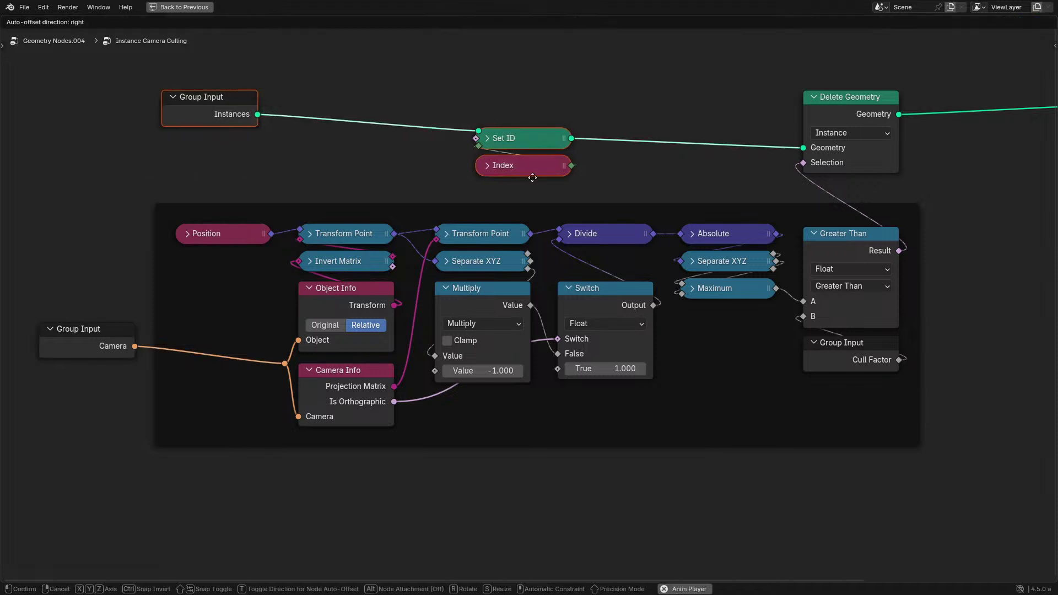
key(g)
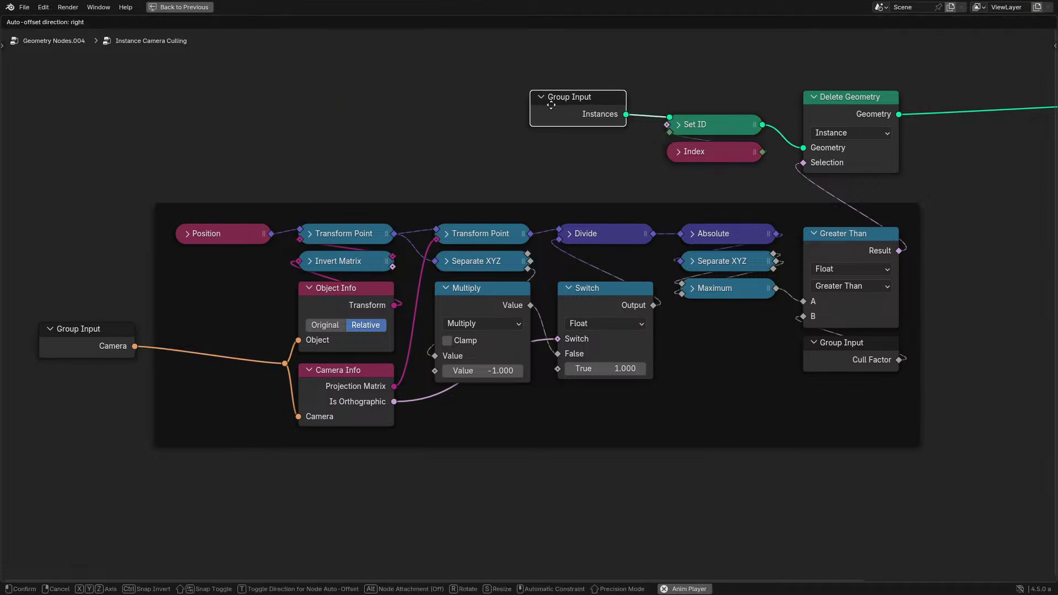
scroll(577, 213, up, 1)
middle_drag(588, 216, 518, 210)
middle_drag(489, 264, 471, 280)
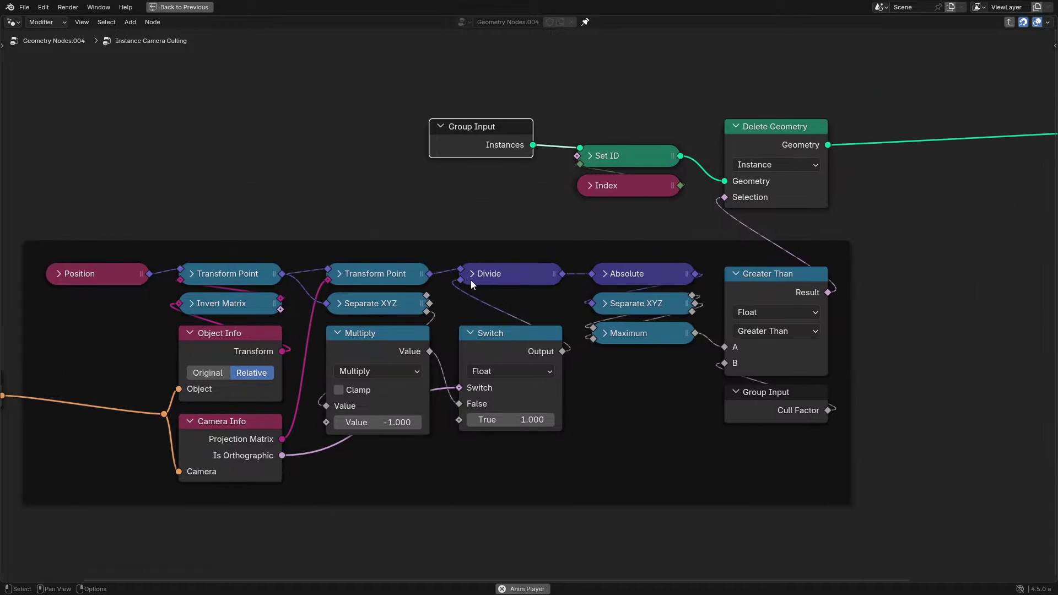
scroll(673, 239, down, 2)
Exit the Instance Camera Culling group and restore the split layout with the viewport.
key(Tab)
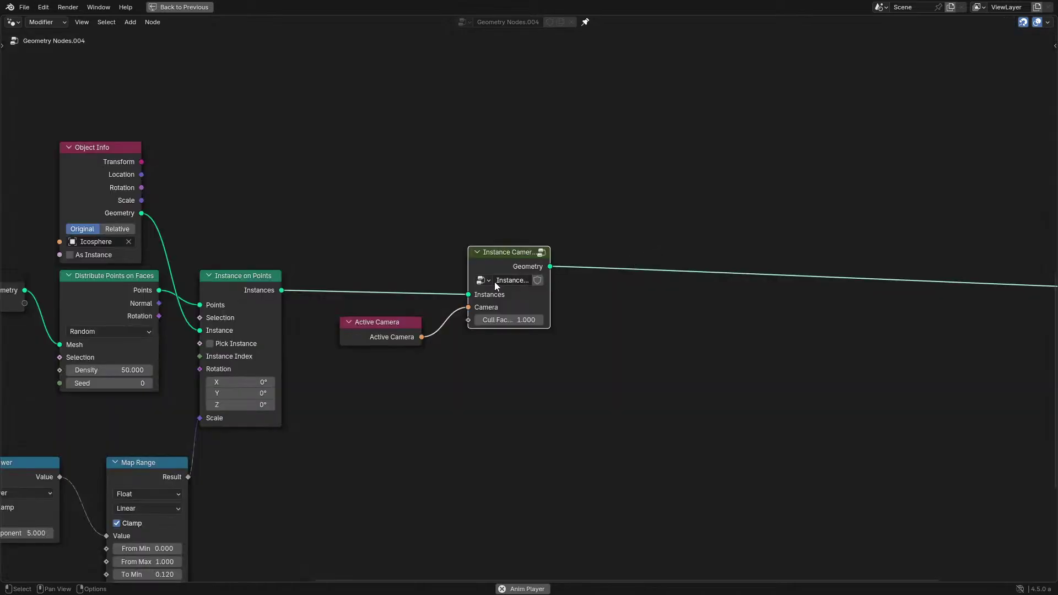
scroll(494, 282, up, 3)
key(ctrl+space)
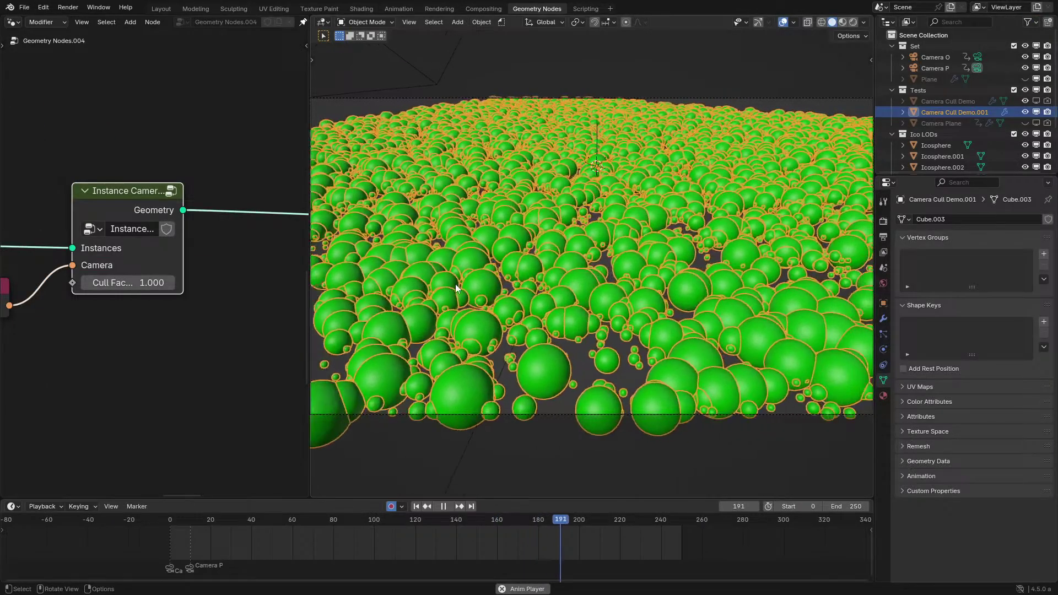